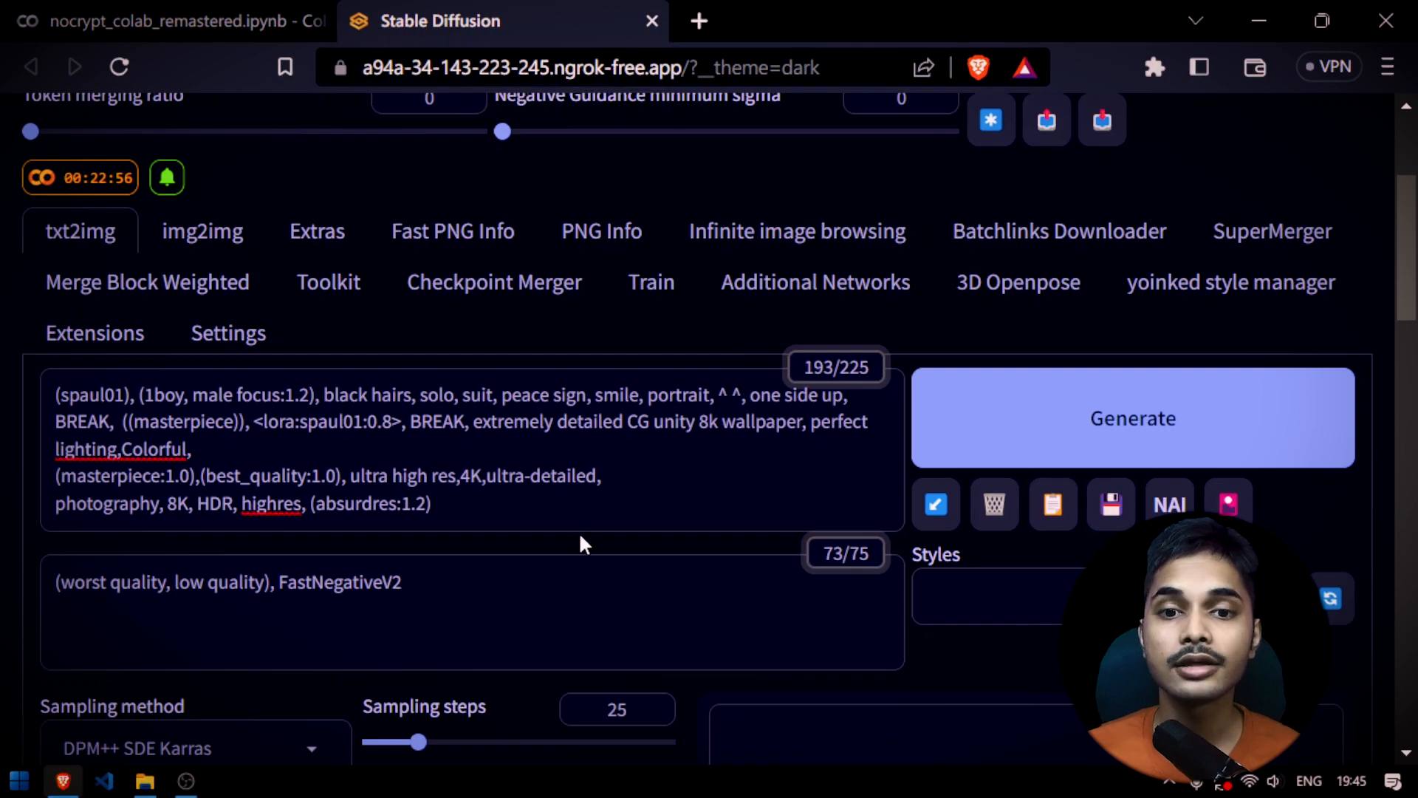
Review the positive prompt, the negative prompt and the selected Stable Diffusion checkpoint
scroll(643, 584, "up", 7)
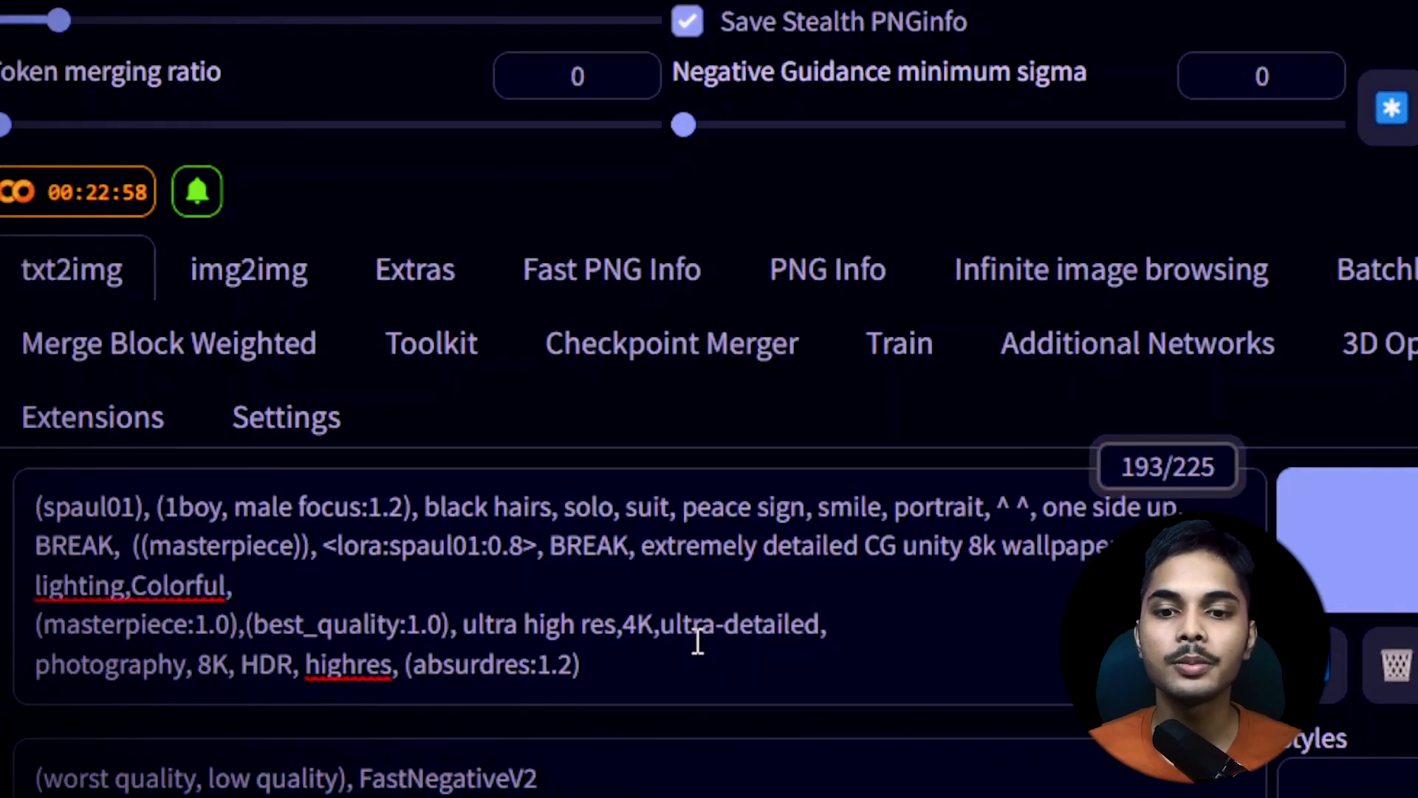
key("ctrl+a")
scroll(661, 397, "down", 5)
left_click(661, 396)
key("ctrl+a")
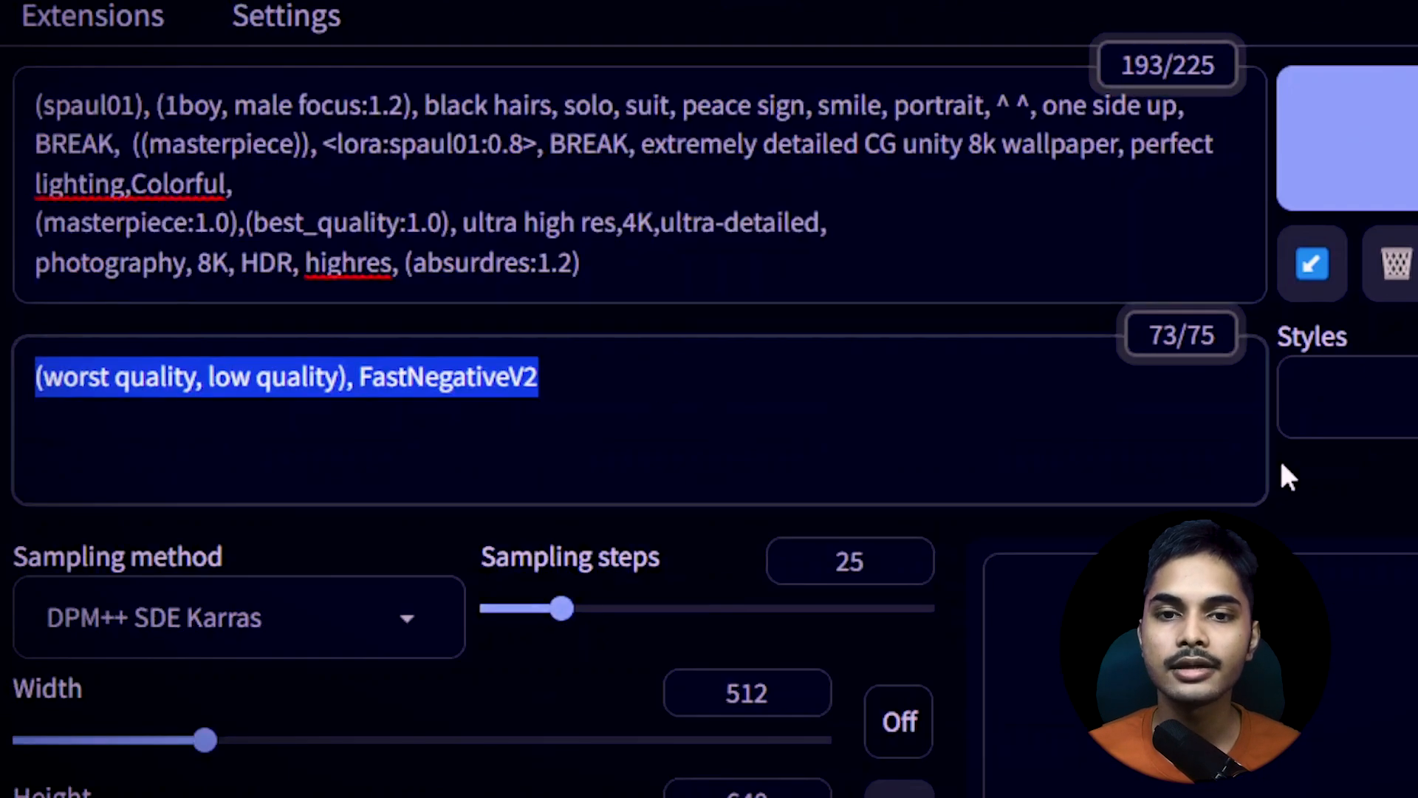
scroll(982, 139, "up", 10)
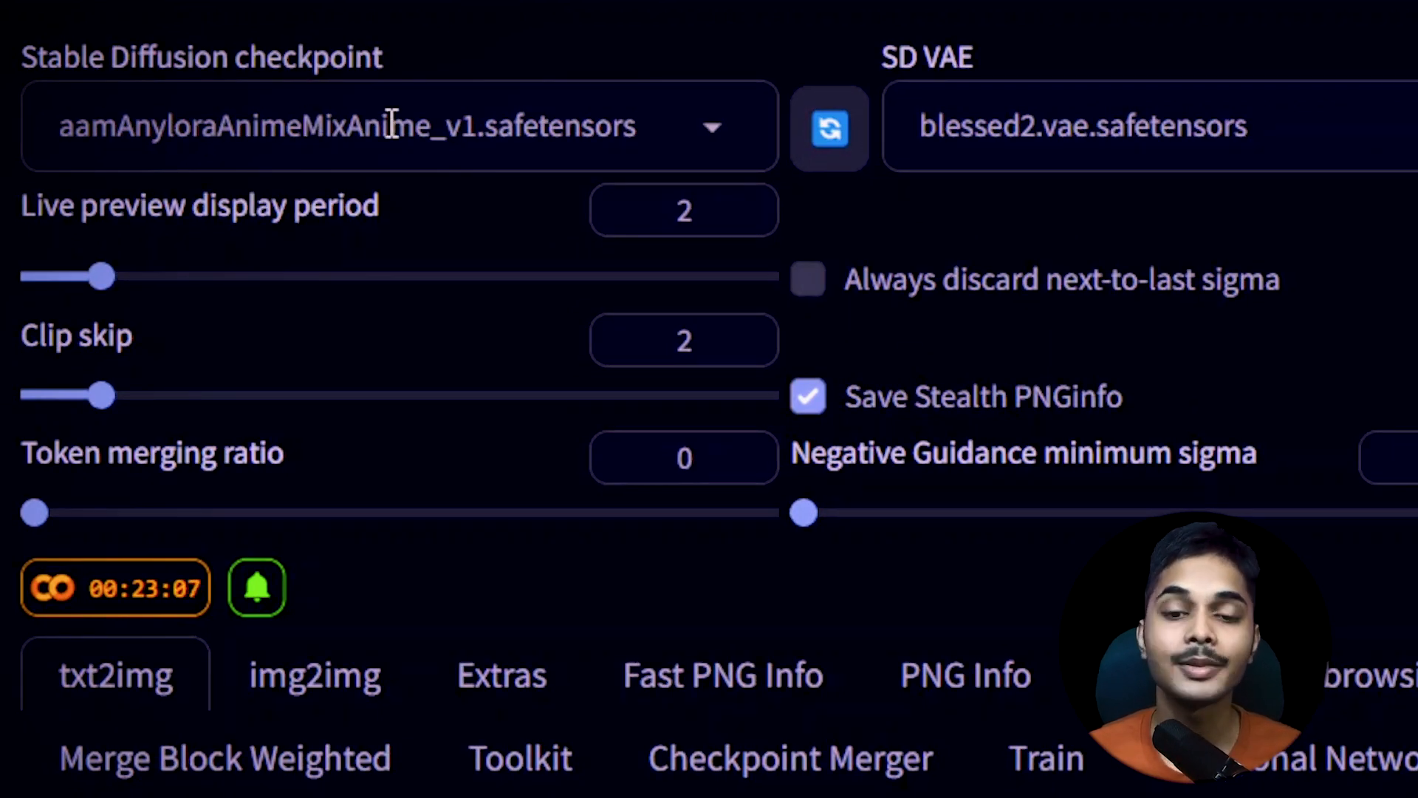
scroll(421, 232, "down", 3)
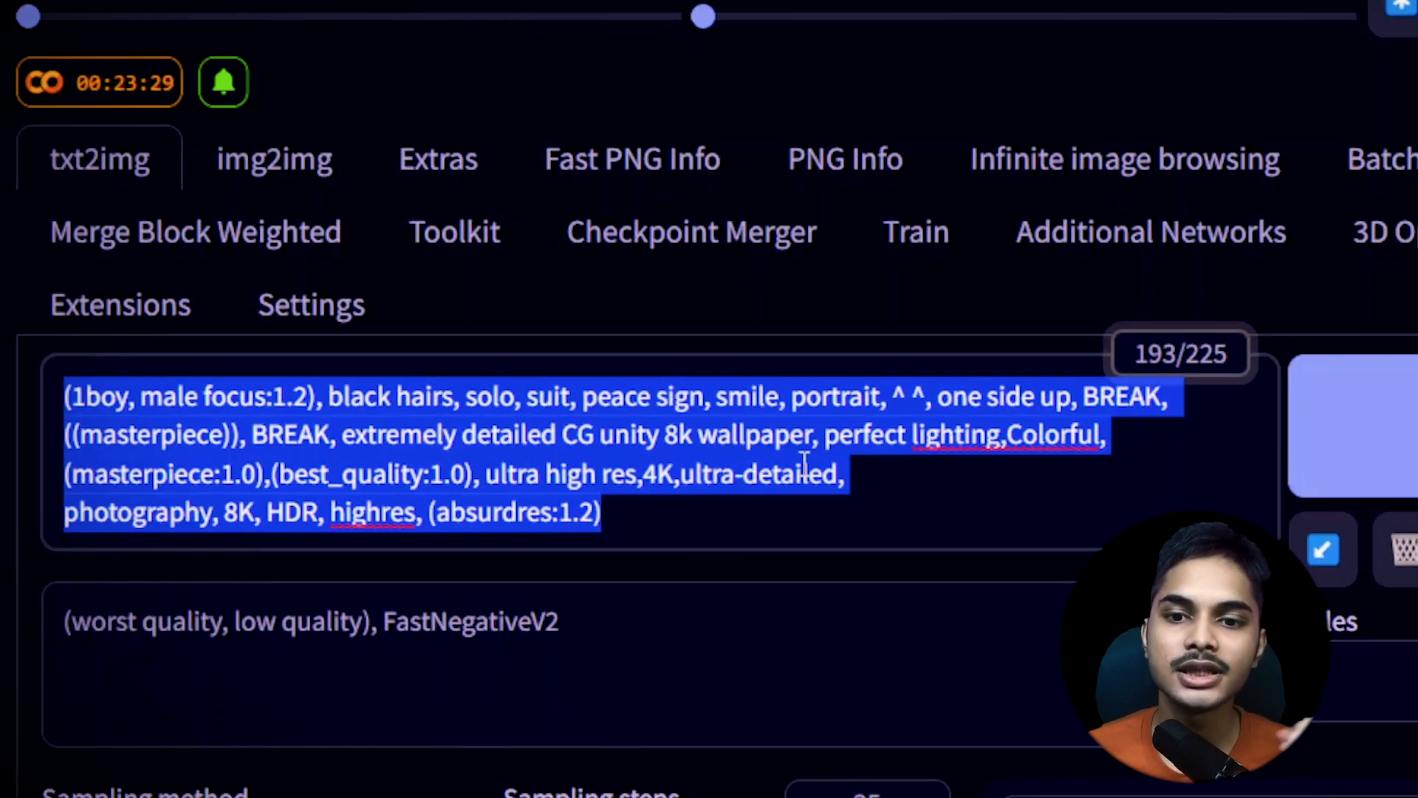
left_click(674, 508)
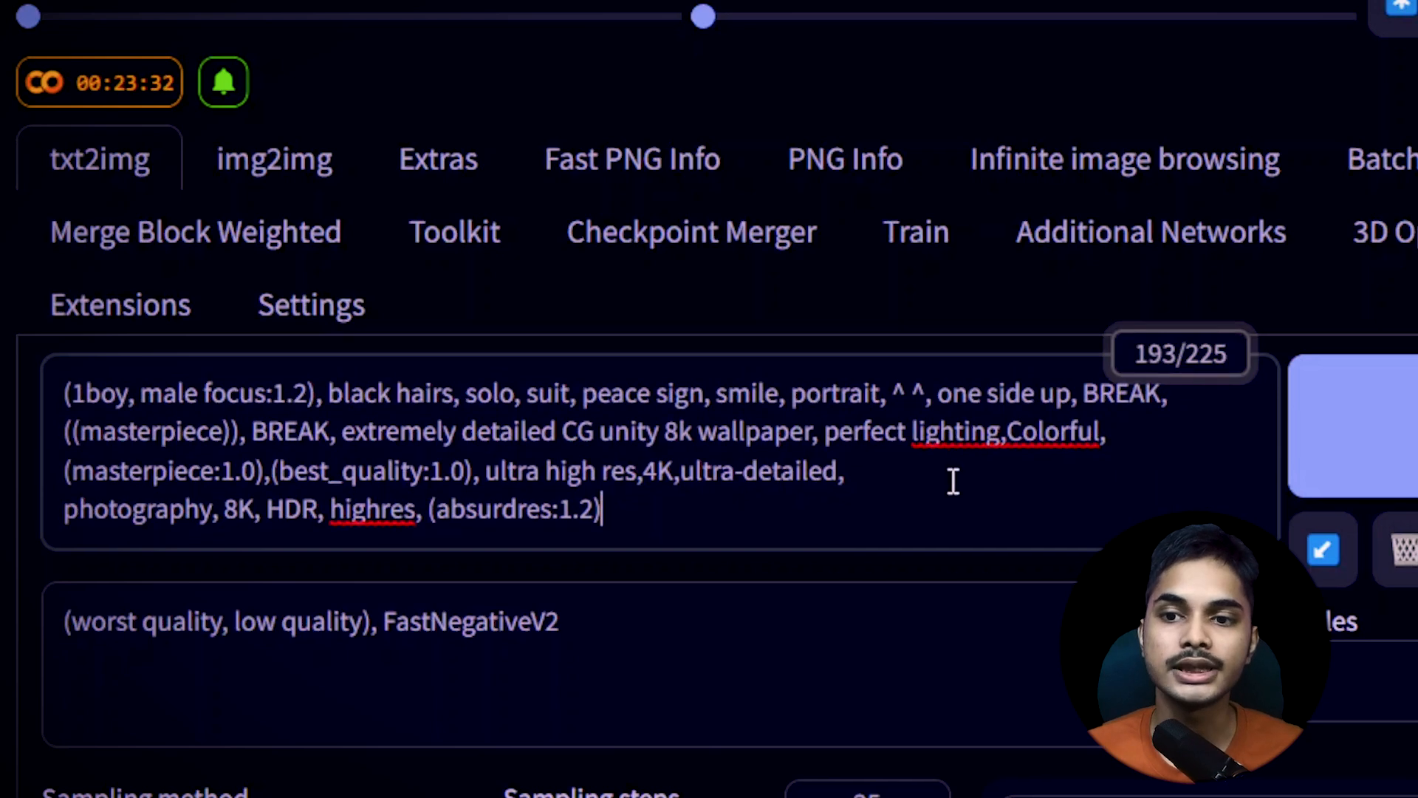
Set the image height to 600
scroll(953, 517, "down", 5)
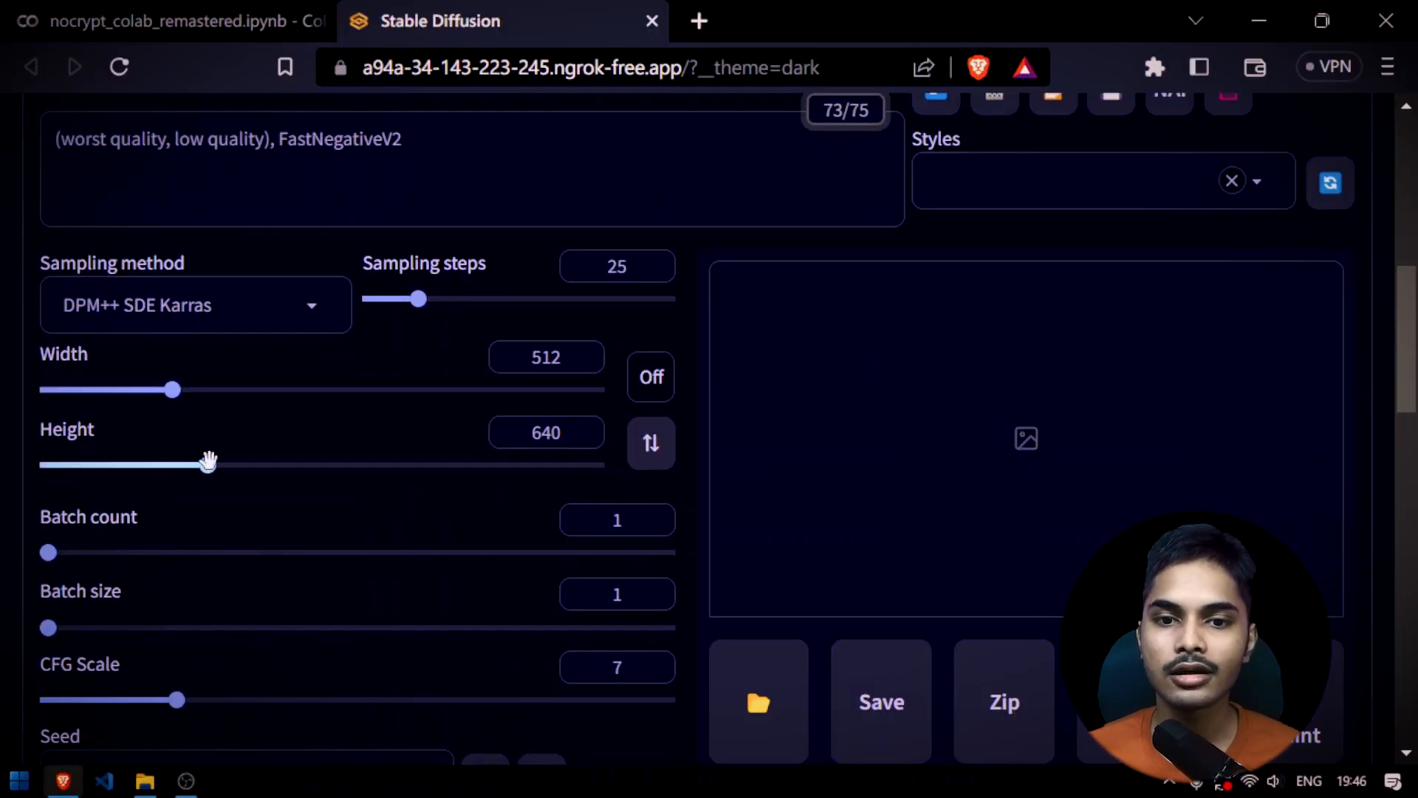
left_click_drag(207, 462, 174, 466)
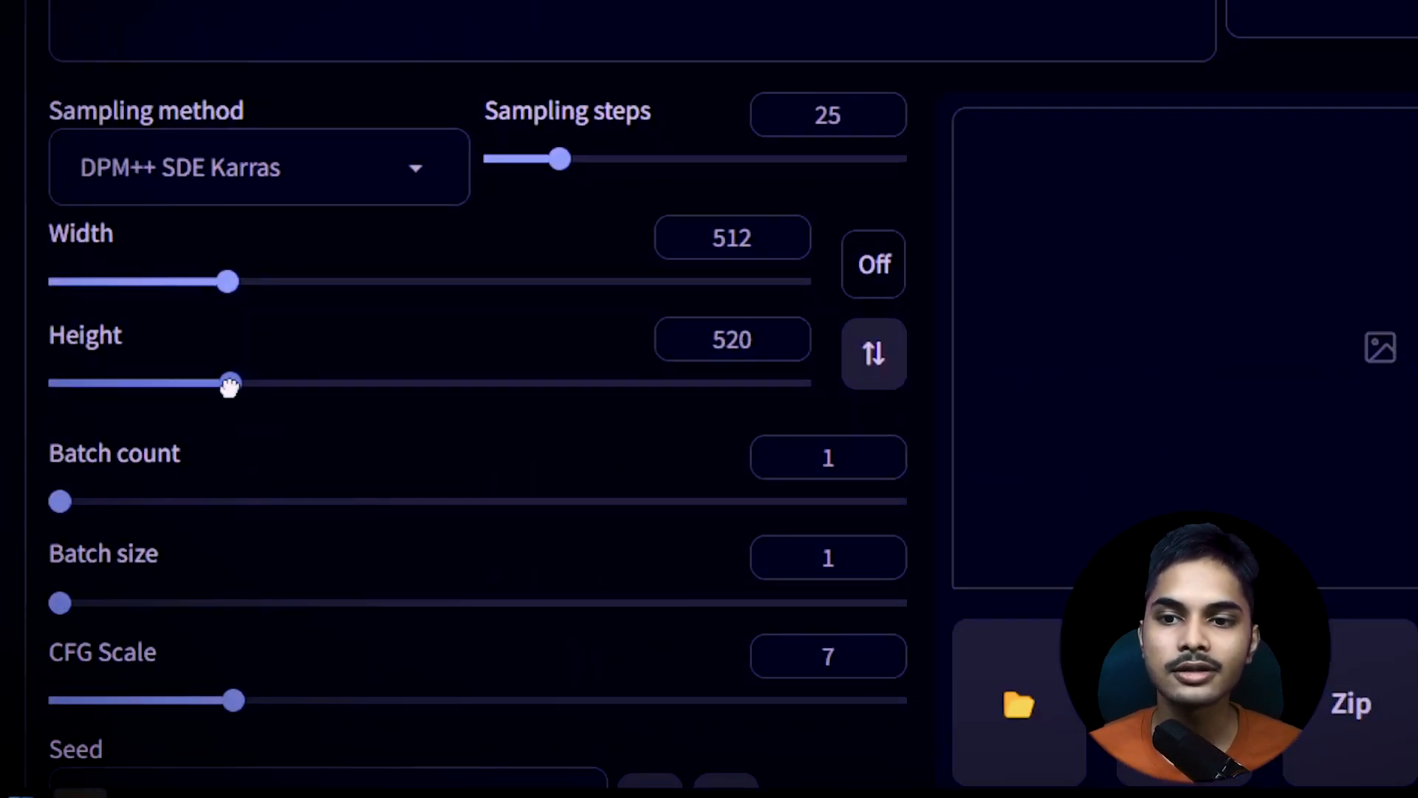
left_click_drag(230, 385, 260, 384)
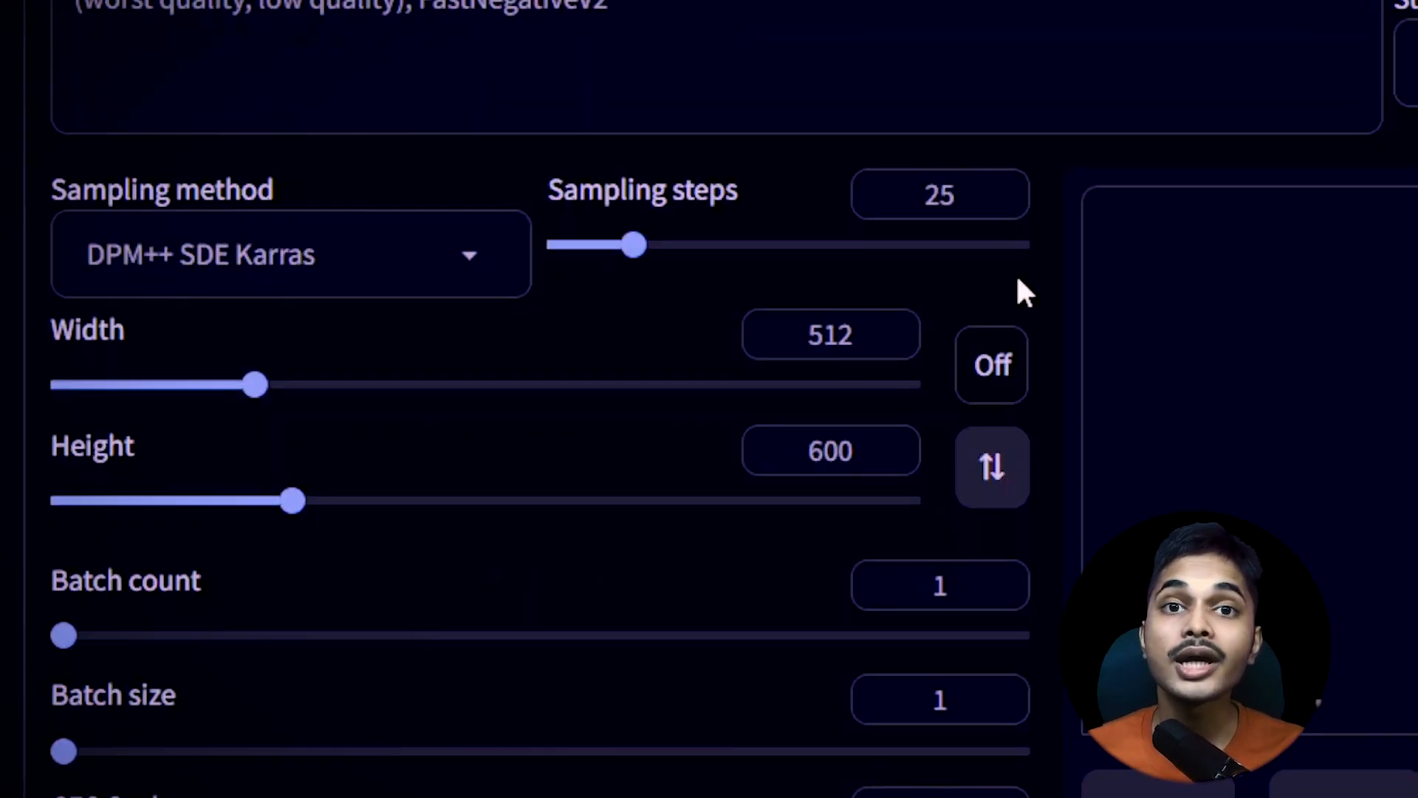
Lock the image aspect ratio to 1:1 and set the width to 512
left_click(993, 366)
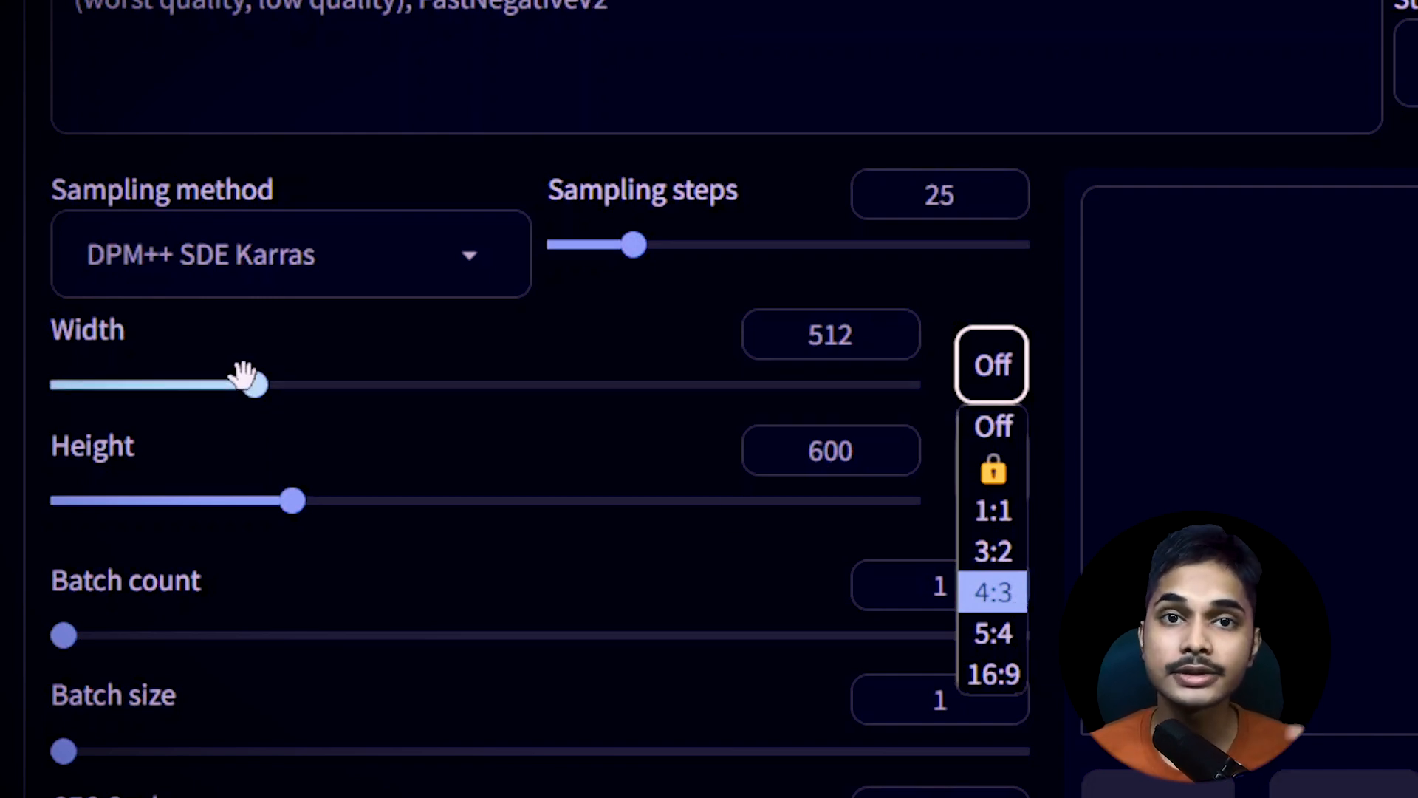
left_click(993, 510)
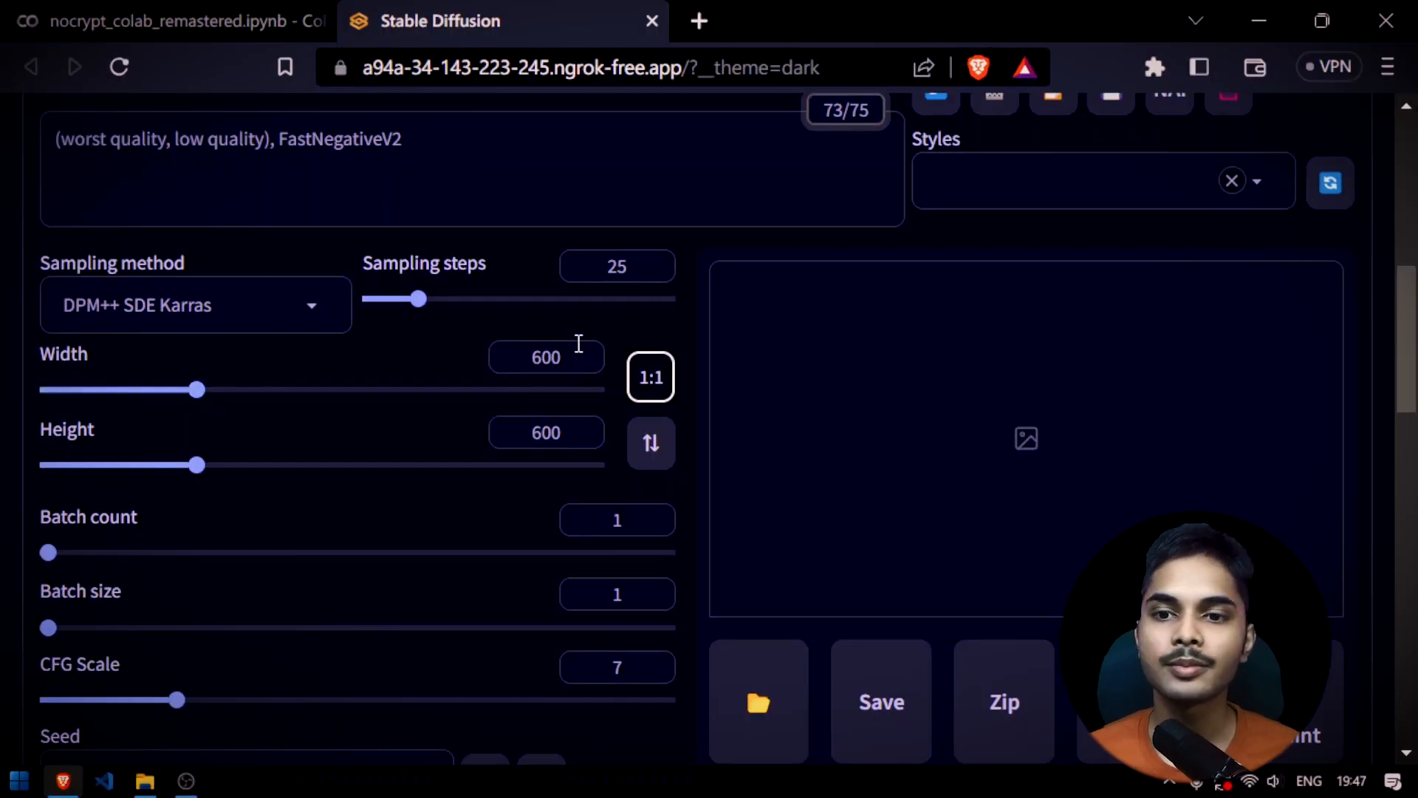
double_click(538, 352)
type("512")
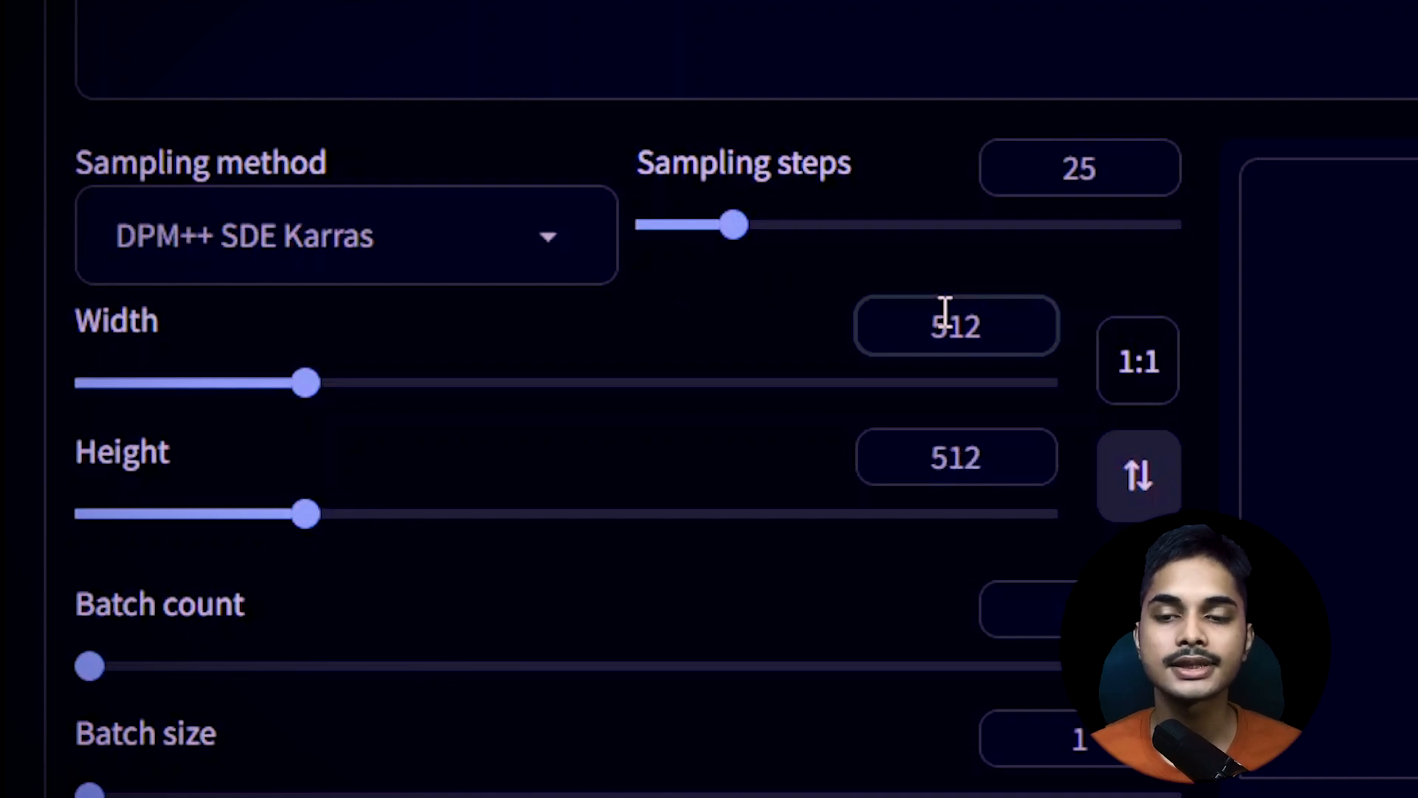
scroll(998, 362, "down", 3)
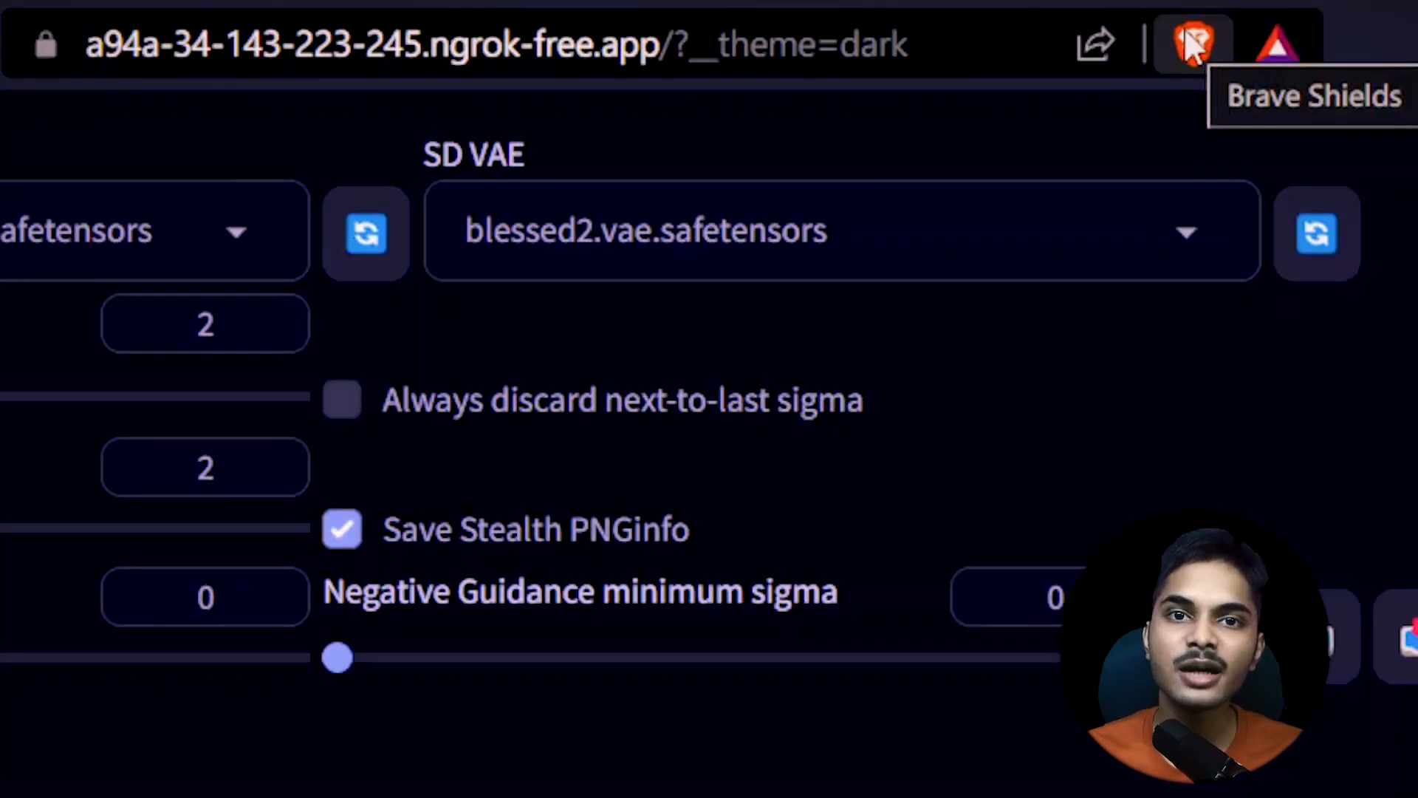
Check the site's Brave Shields advanced options for HTTP connections, fingerprinting and cross-site cookies
left_click(1195, 44)
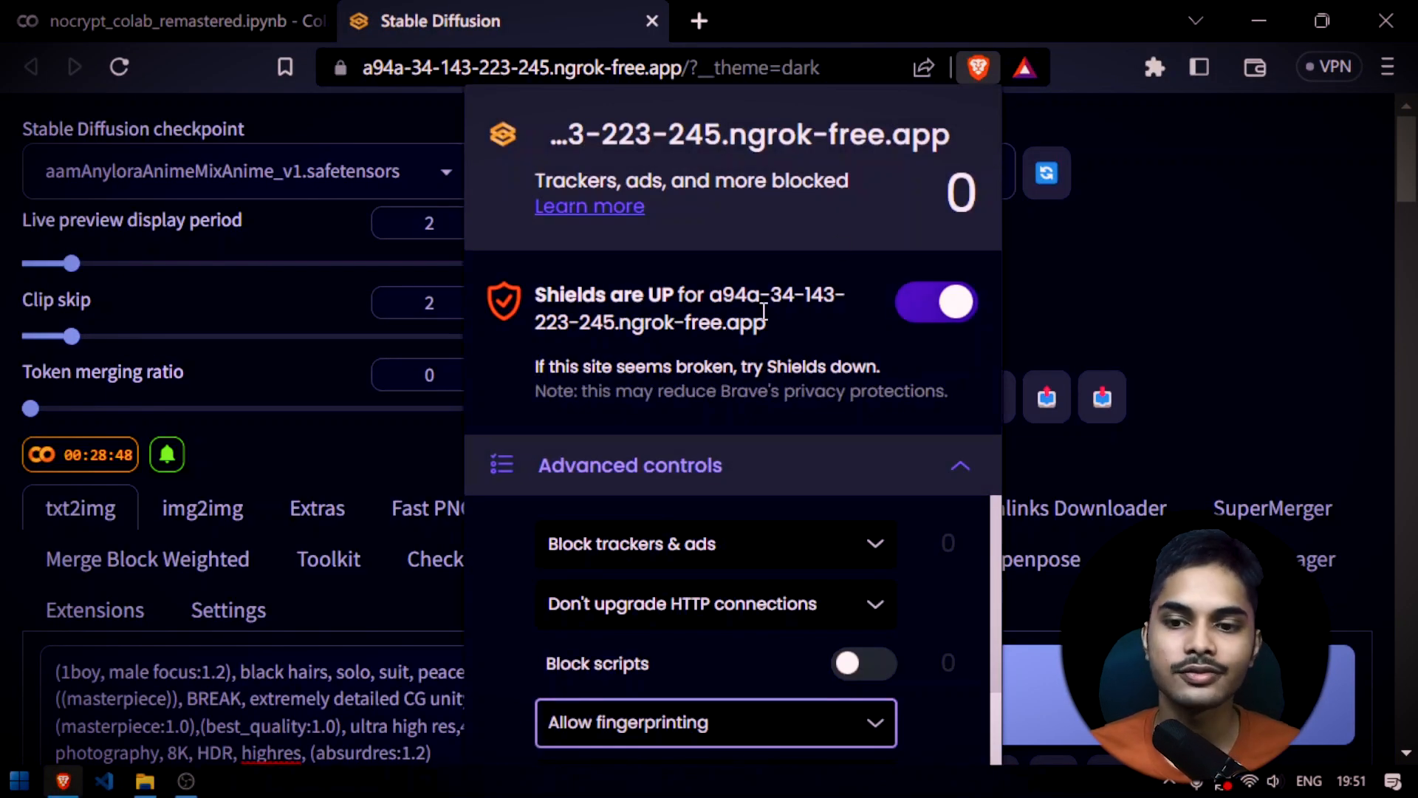
left_click(732, 602)
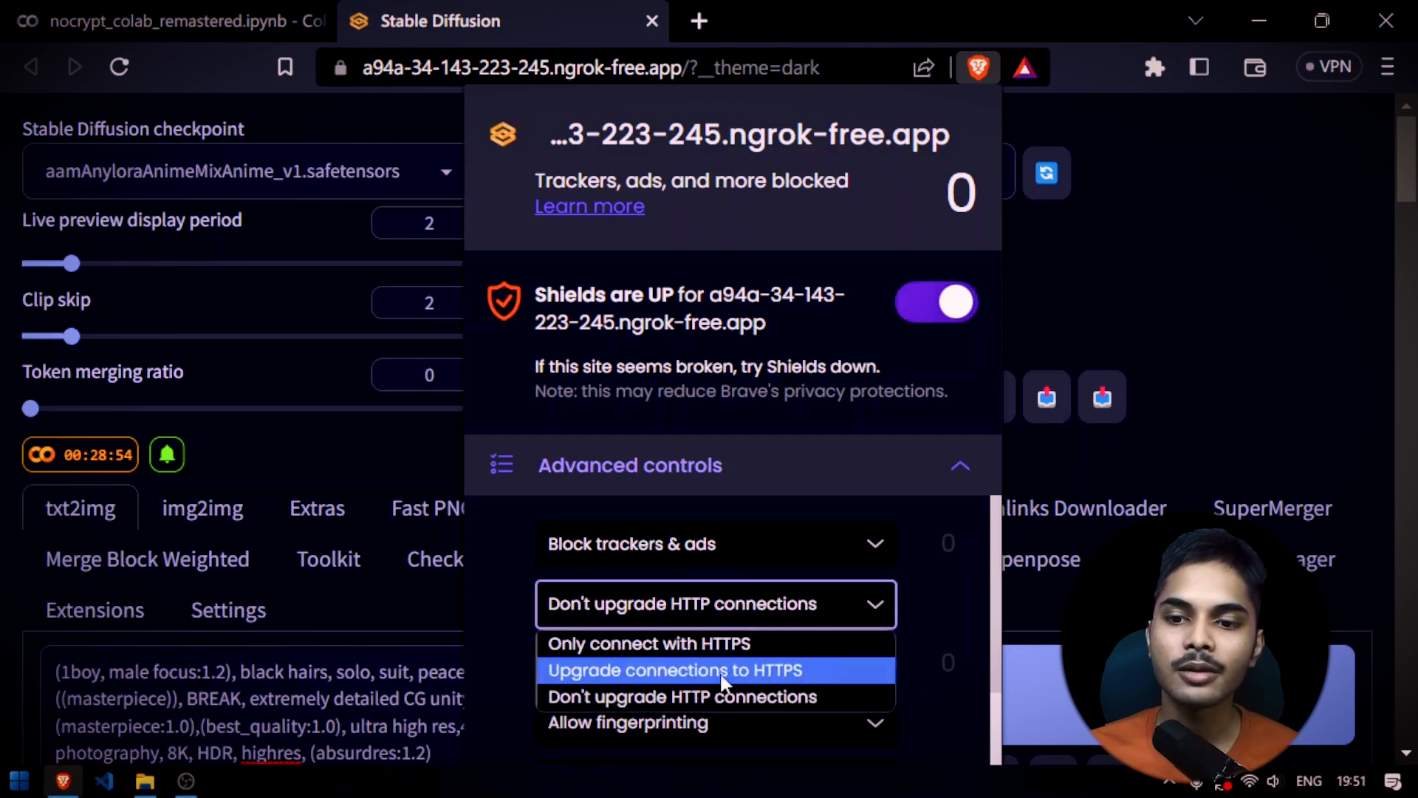
left_click(753, 602)
scroll(768, 591, "down", 3)
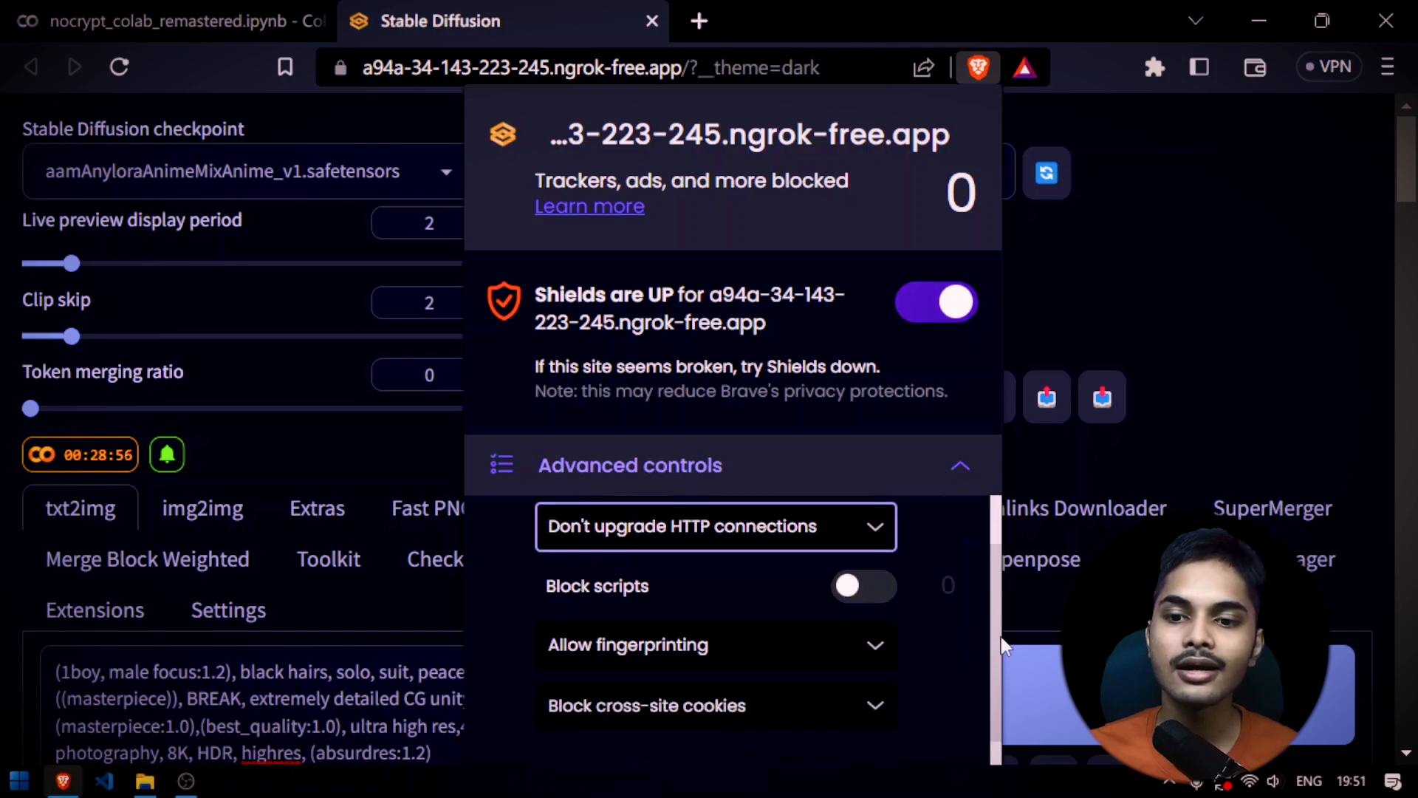
left_click(741, 544)
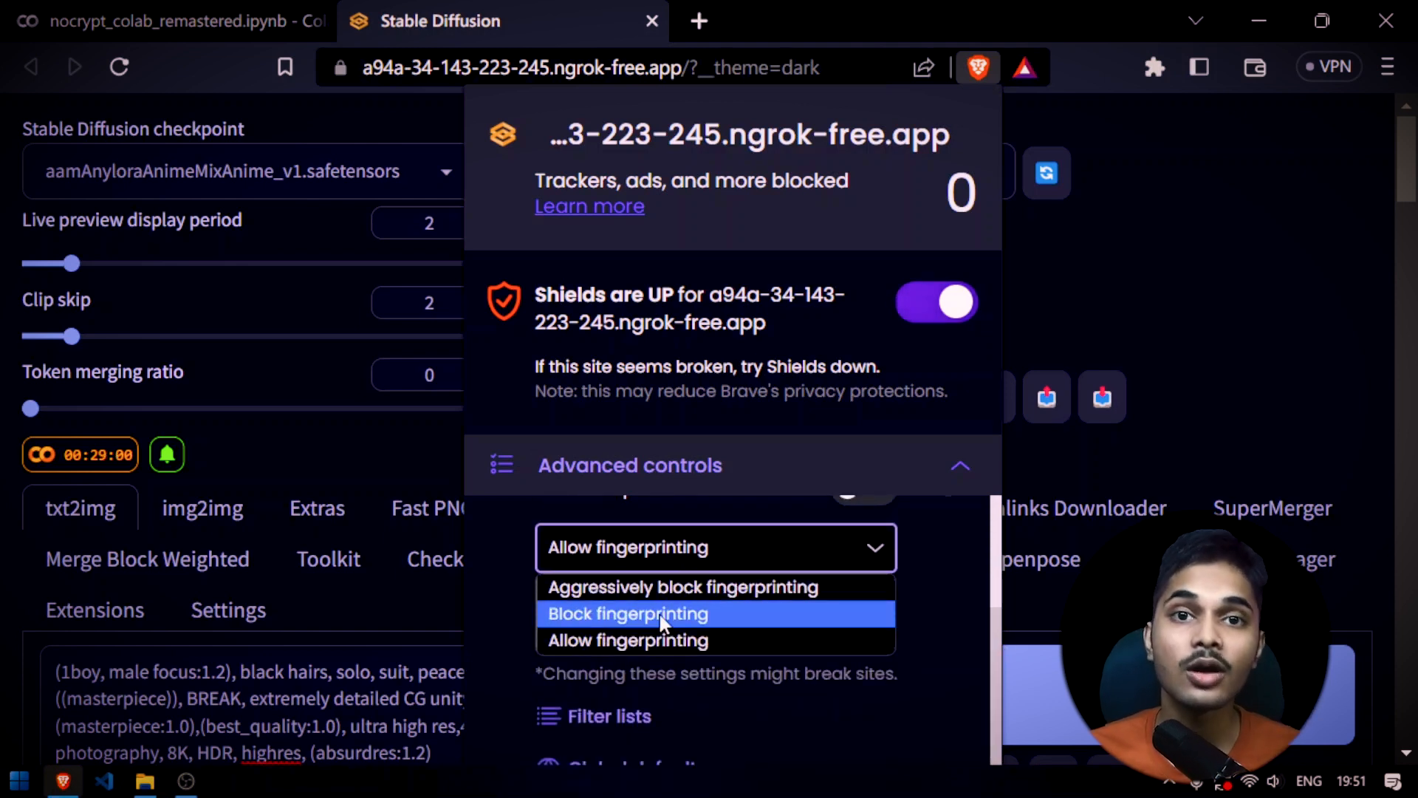
left_click(691, 546)
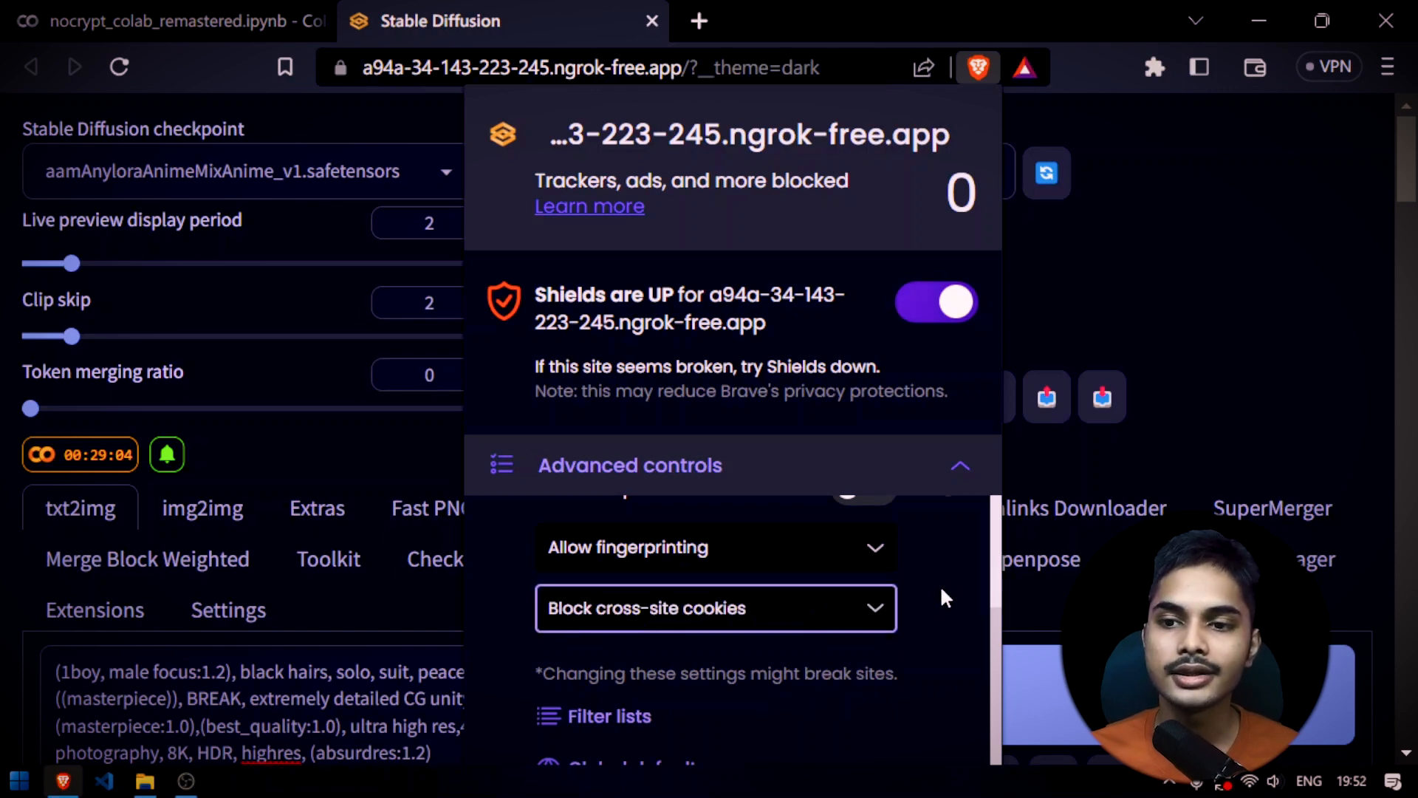
left_click(1224, 277)
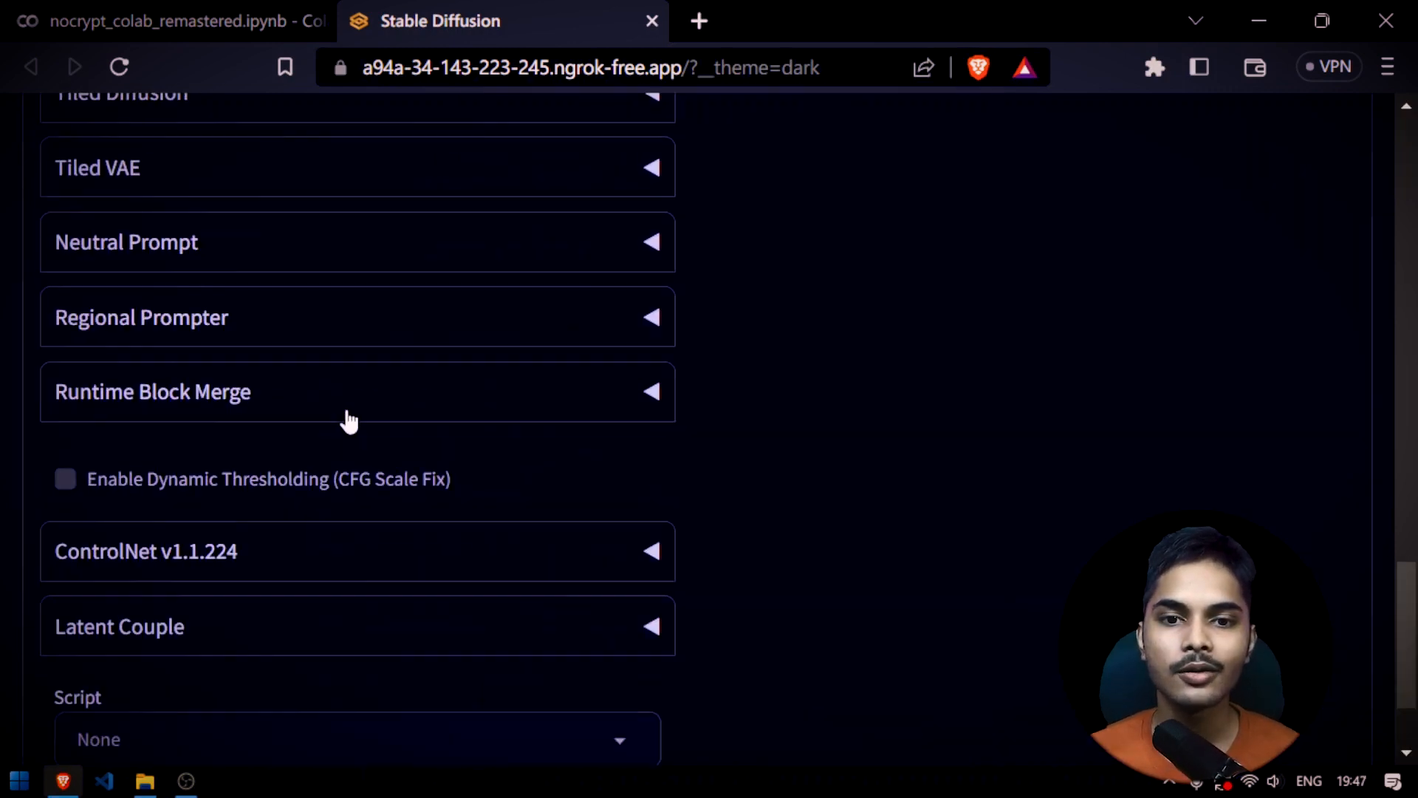
Expand the ControlNet v1.1.224 section of the txt2img settings
scroll(387, 380, "up", 8)
scroll(392, 378, "down", 8)
scroll(327, 371, "up", 4)
scroll(320, 370, "down", 2)
scroll(333, 381, "up", 5)
scroll(336, 354, "down", 4)
scroll(336, 358, "down", 4)
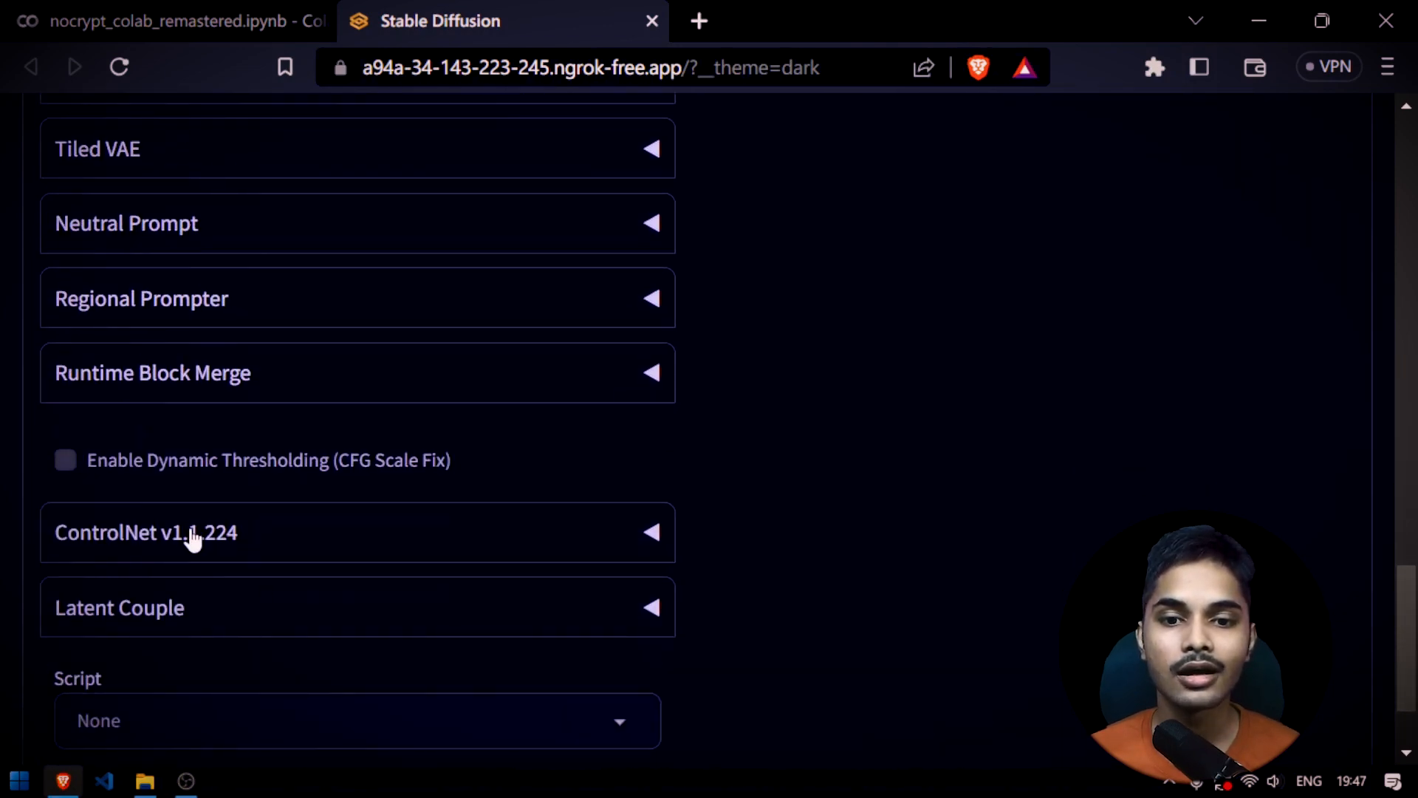
left_click(297, 209)
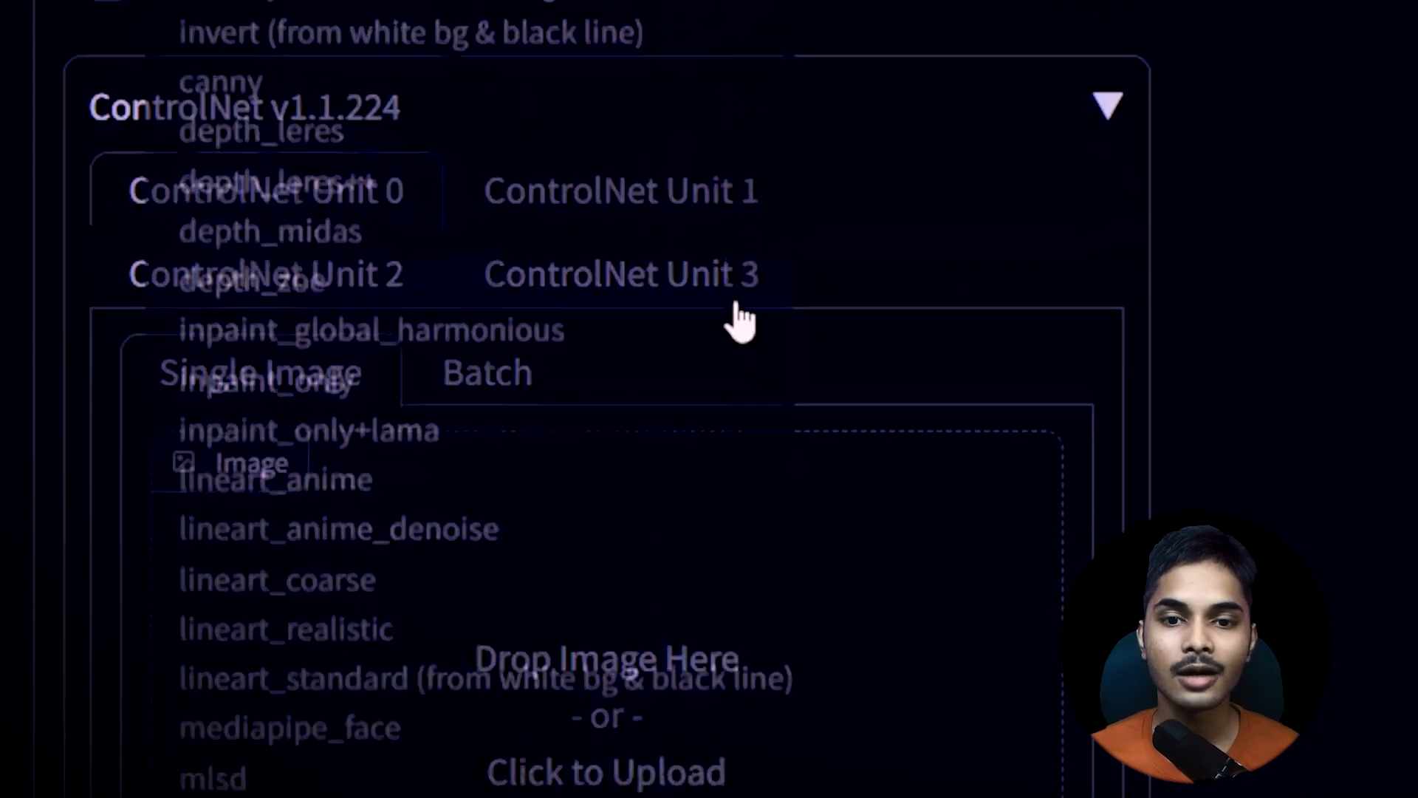
scroll(703, 88, "down", 3)
scroll(944, 180, "up", 5)
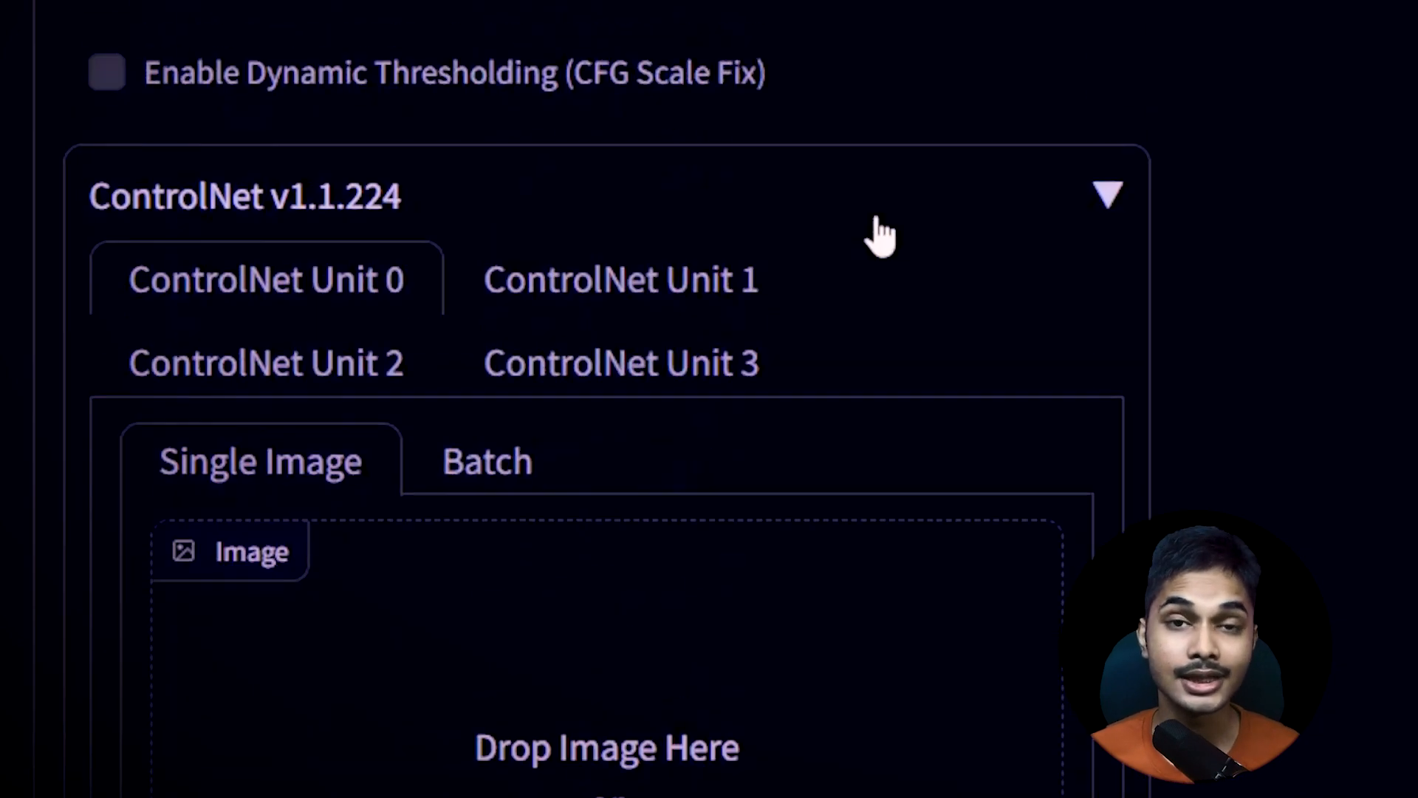
Enable ControlNet Unit 0 and activate Pixel Perfect
scroll(881, 236, "down", 8)
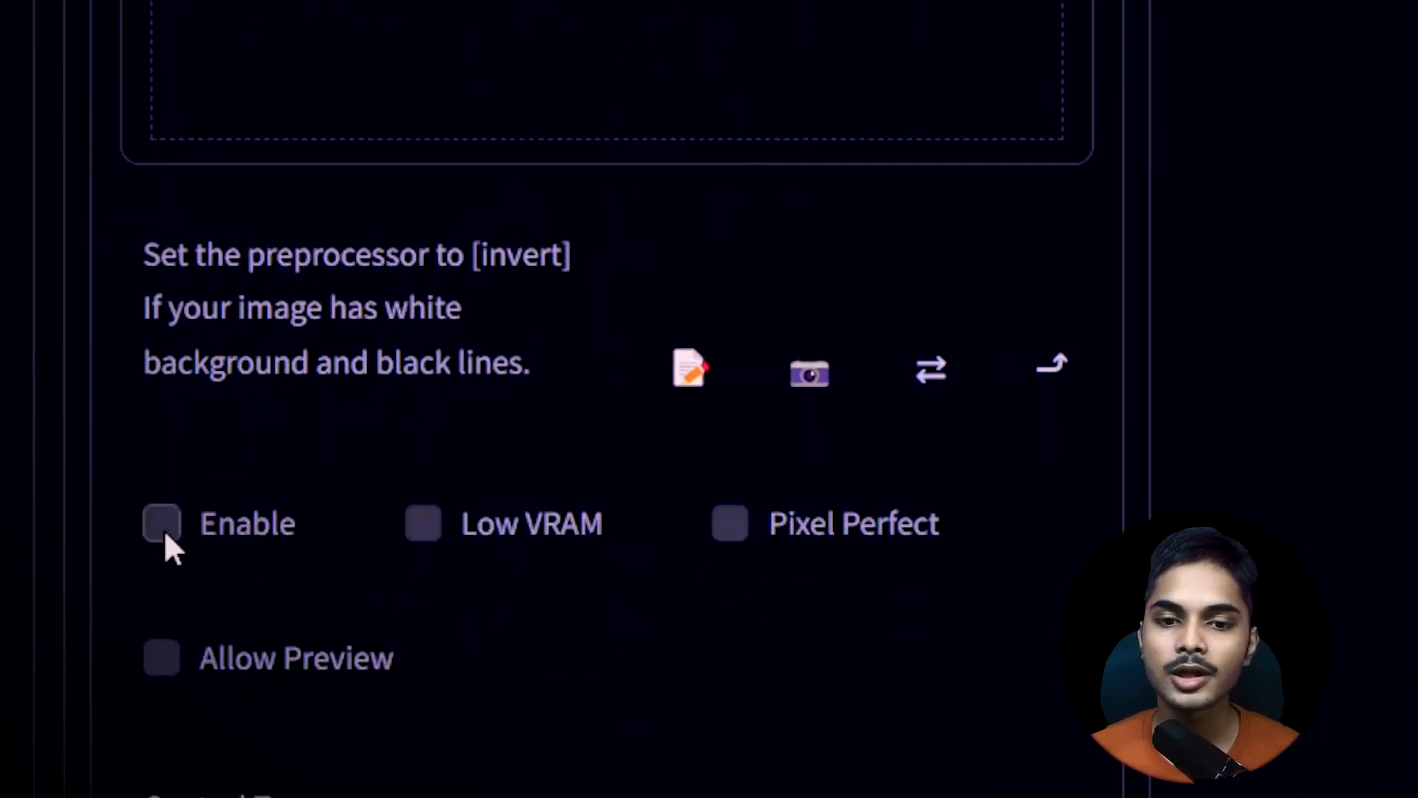
left_click(162, 524)
scroll(706, 548, "down", 3)
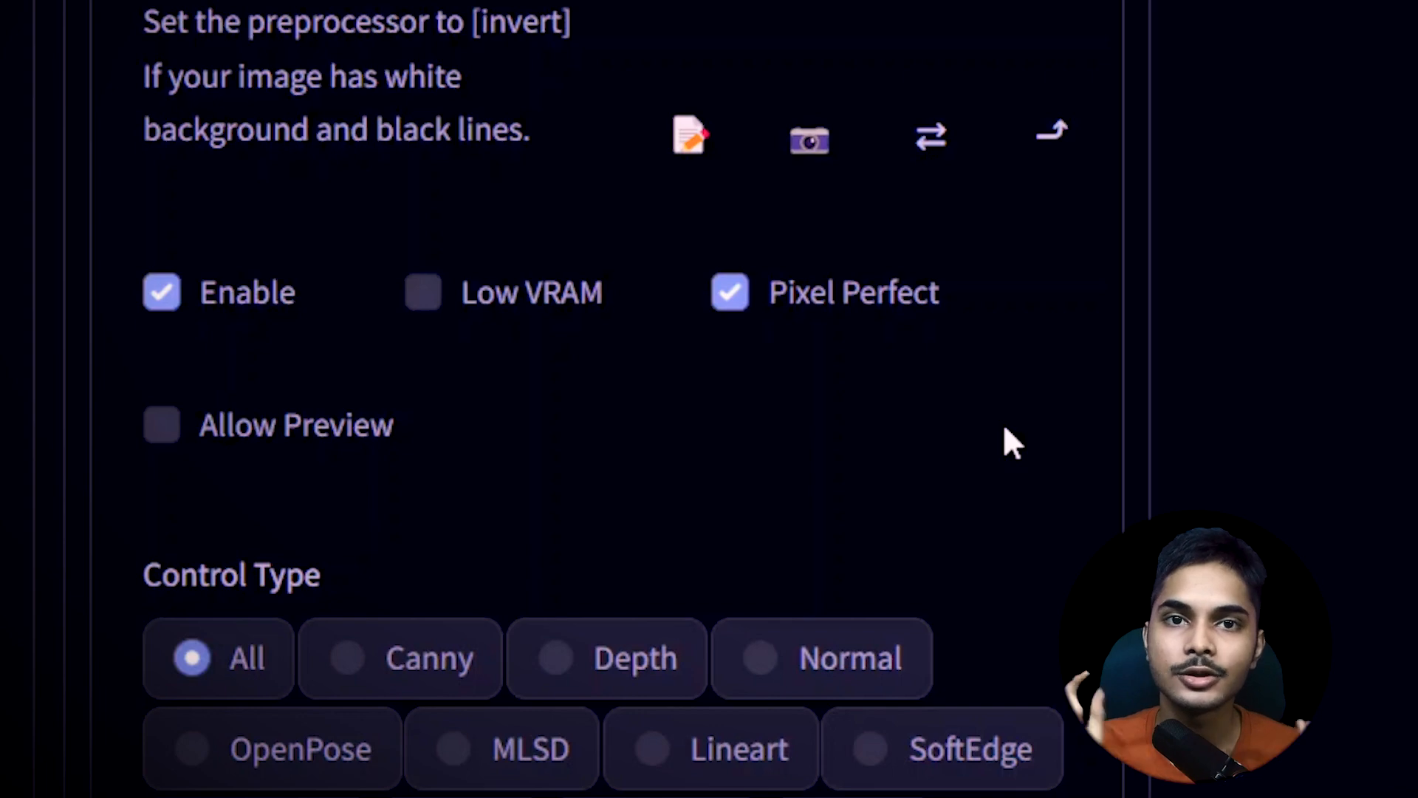
Examine the ControlNet image upload area, the Control Type choices, and the Preprocessor and Model options
scroll(894, 353, "up", 10)
scroll(898, 365, "down", 6)
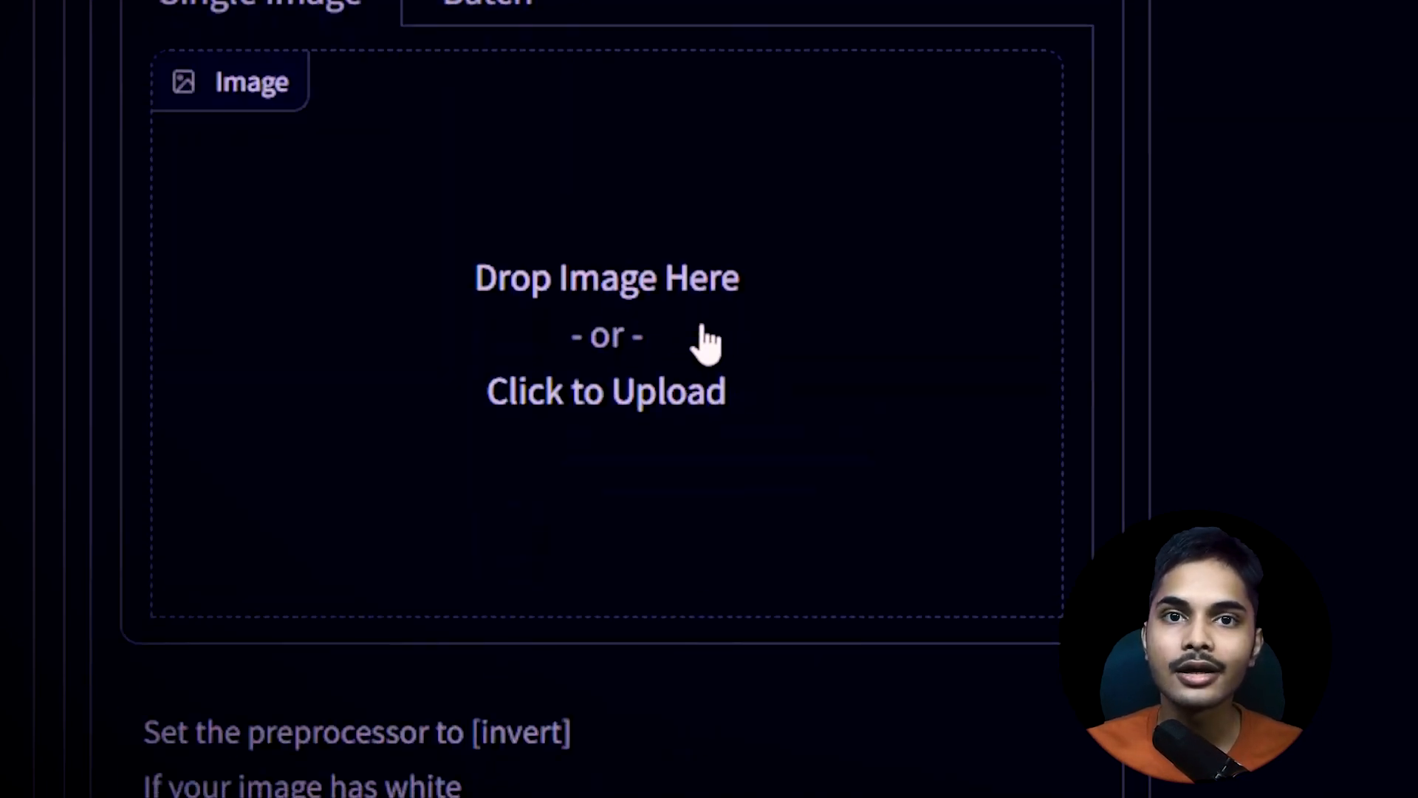
scroll(706, 342, "down", 9)
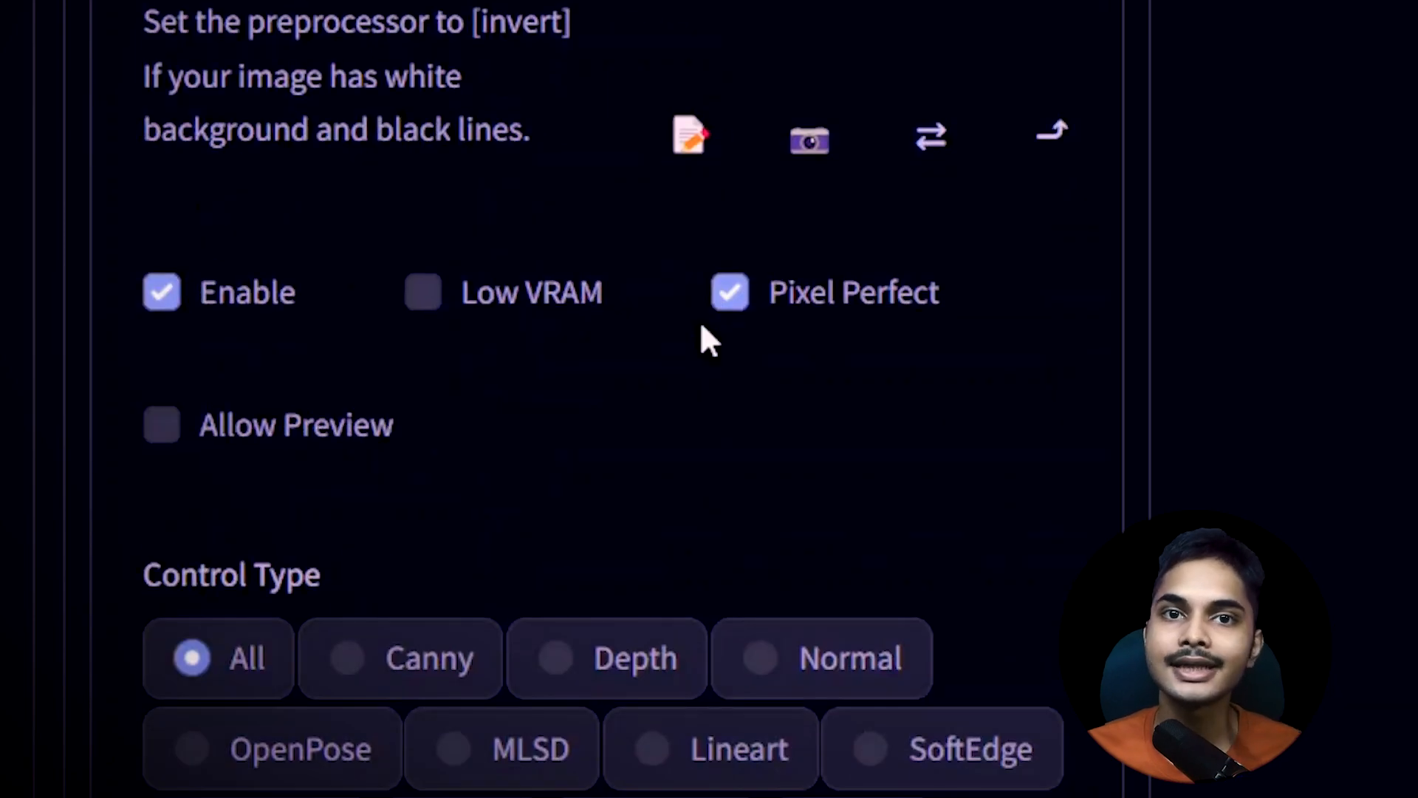
scroll(735, 443, "down", 3)
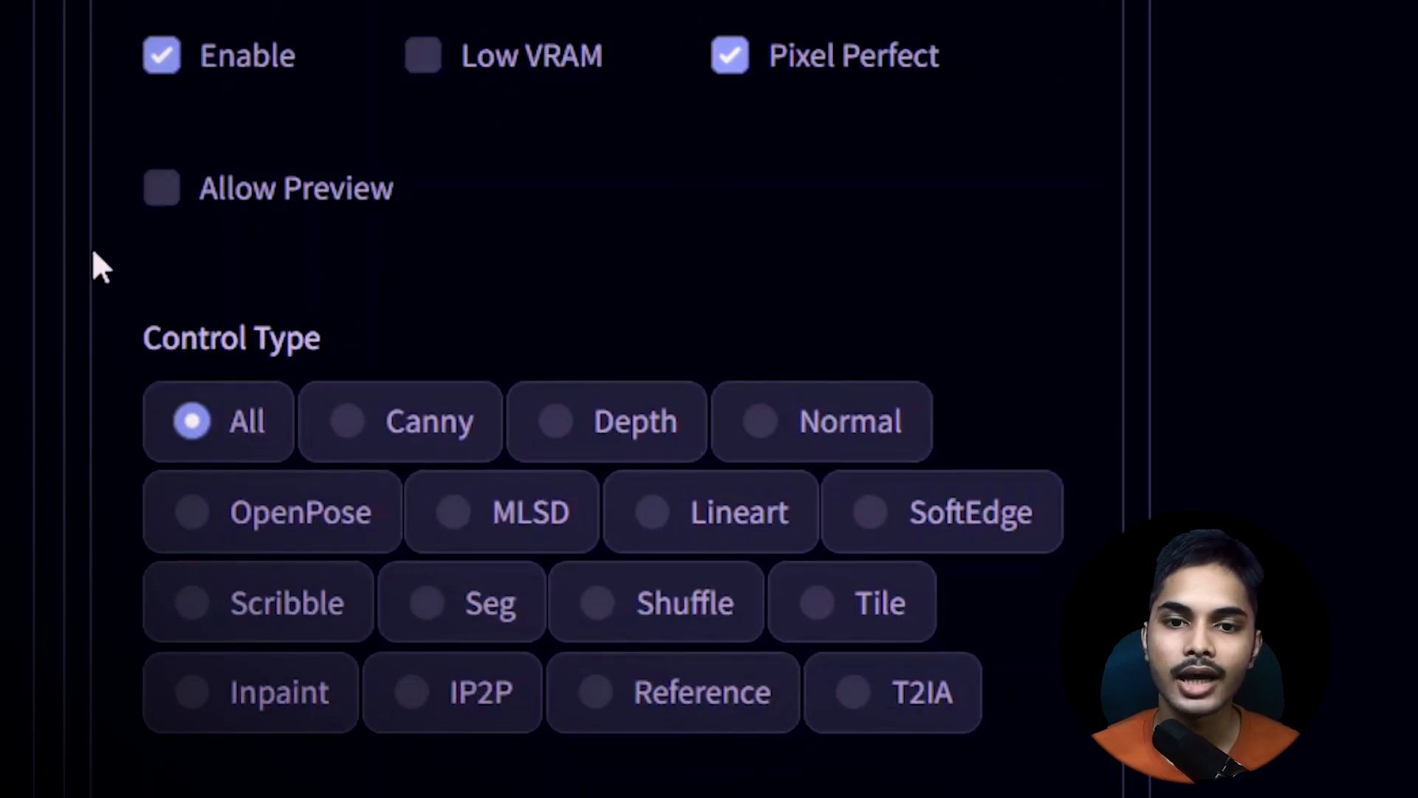
scroll(490, 222, "down", 3)
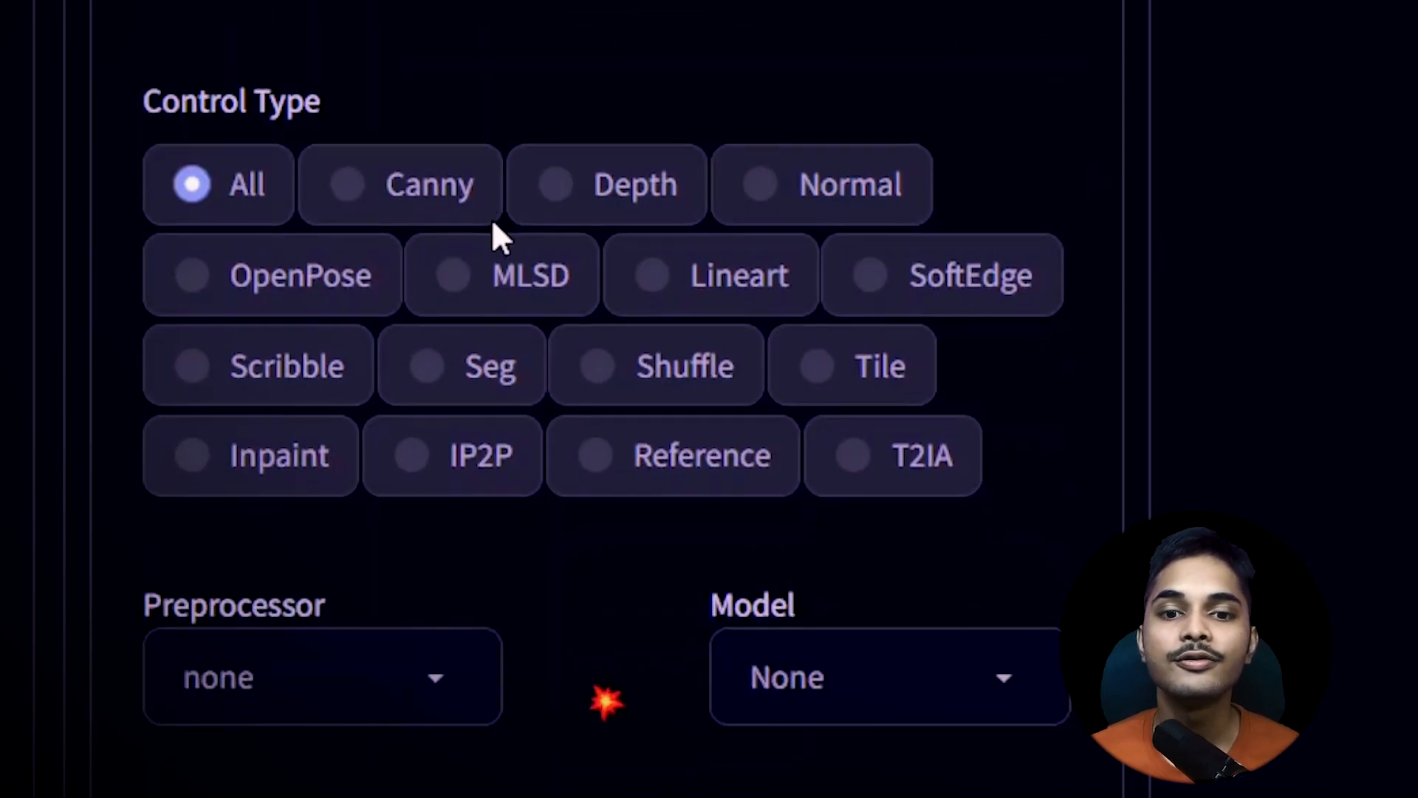
left_click_drag(147, 101, 351, 103)
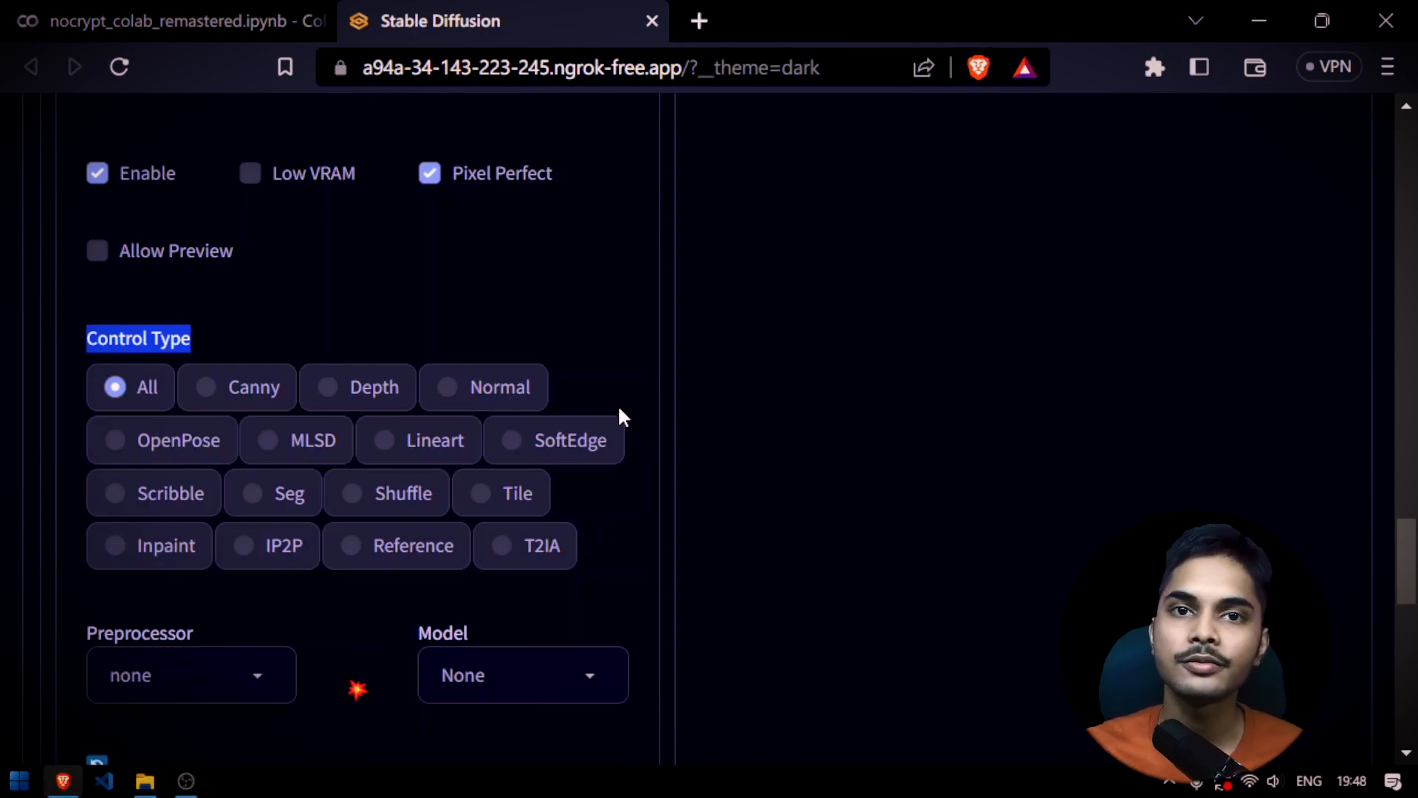
scroll(618, 405, "down", 2)
Open the ControlNet guide at stable-diffusion-art.com/controlnet/ in a new tab and look through its introduction and contents
left_click(698, 20)
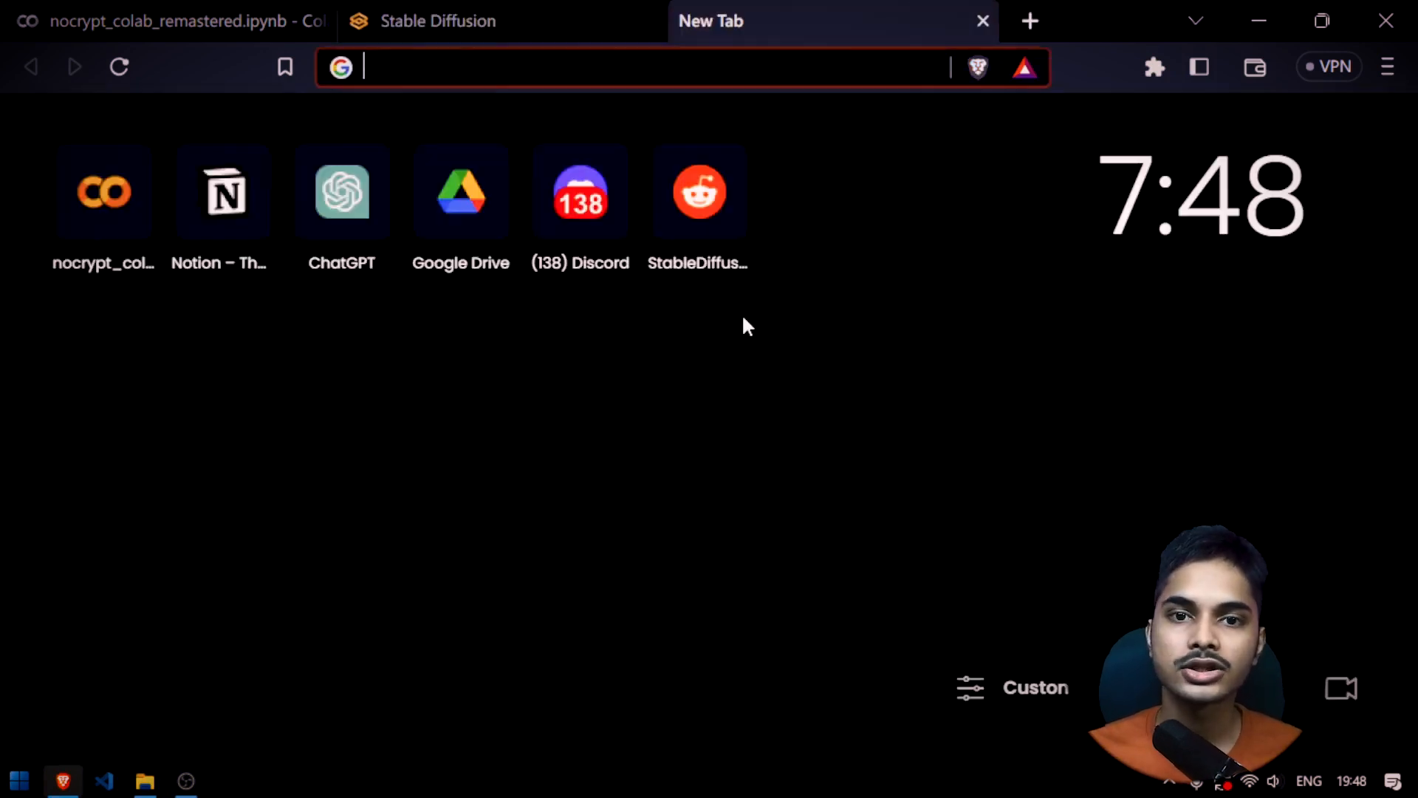
type("stable-diffusion-art.com/controlnet/")
key("Return")
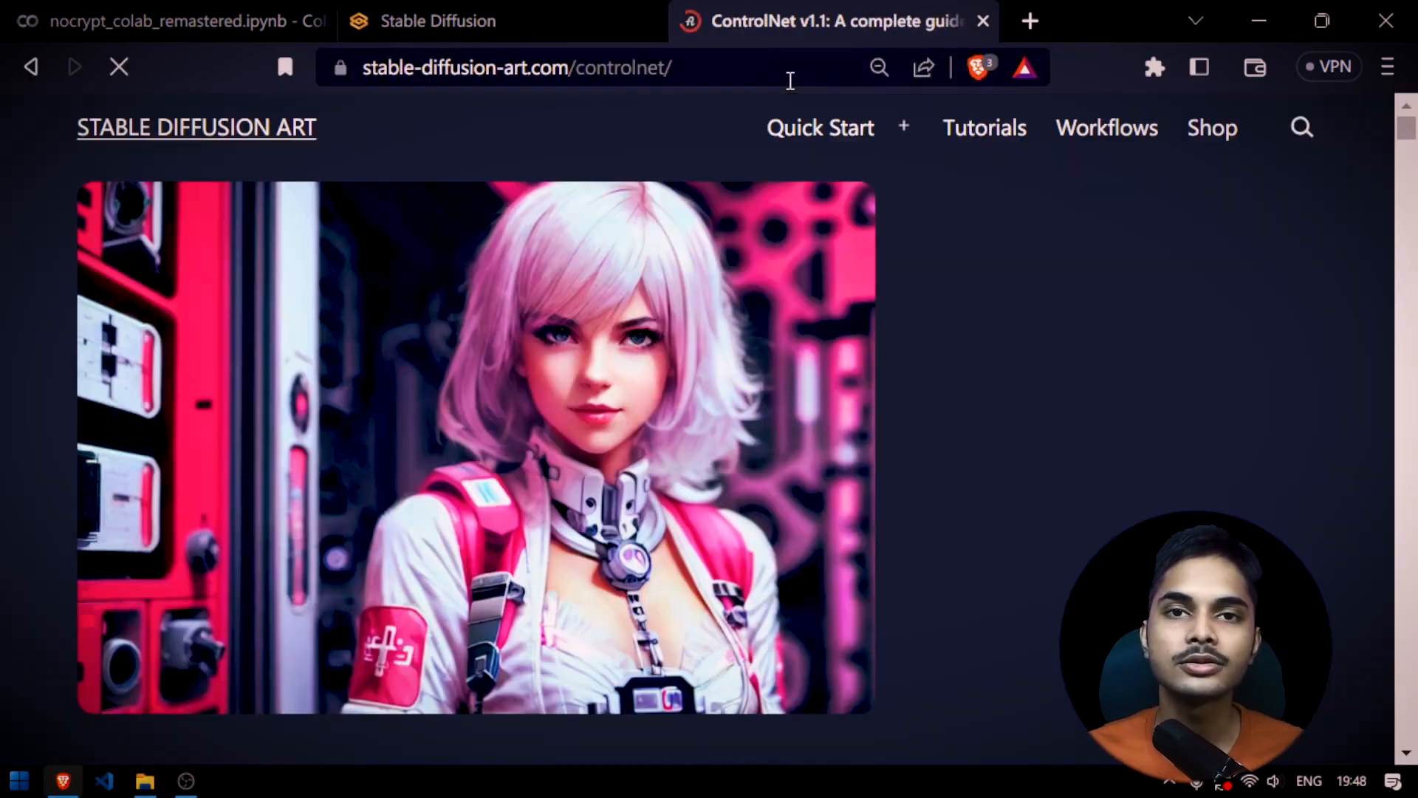
left_click_drag(788, 80, 133, 68)
scroll(494, 209, "down", 10)
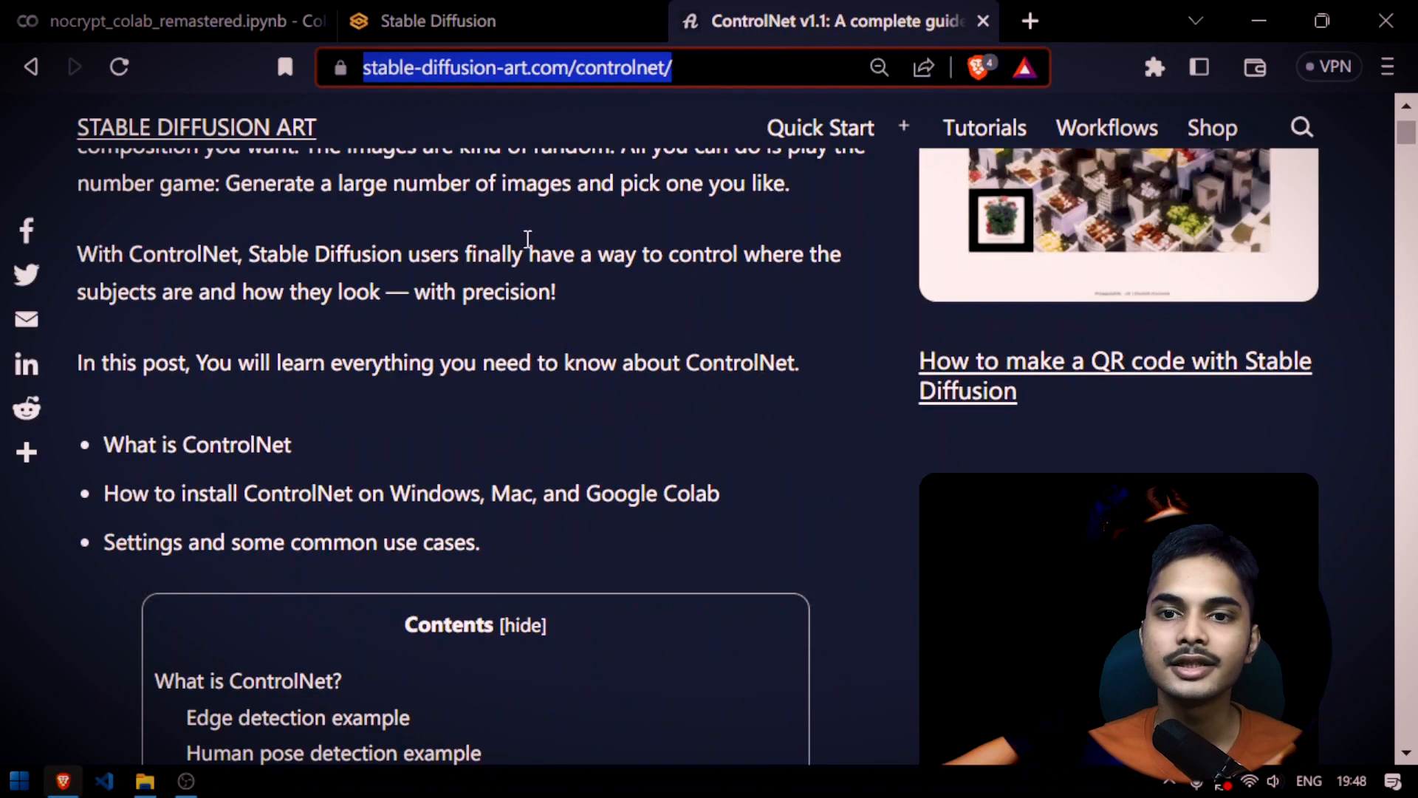
scroll(626, 348, "up", 8)
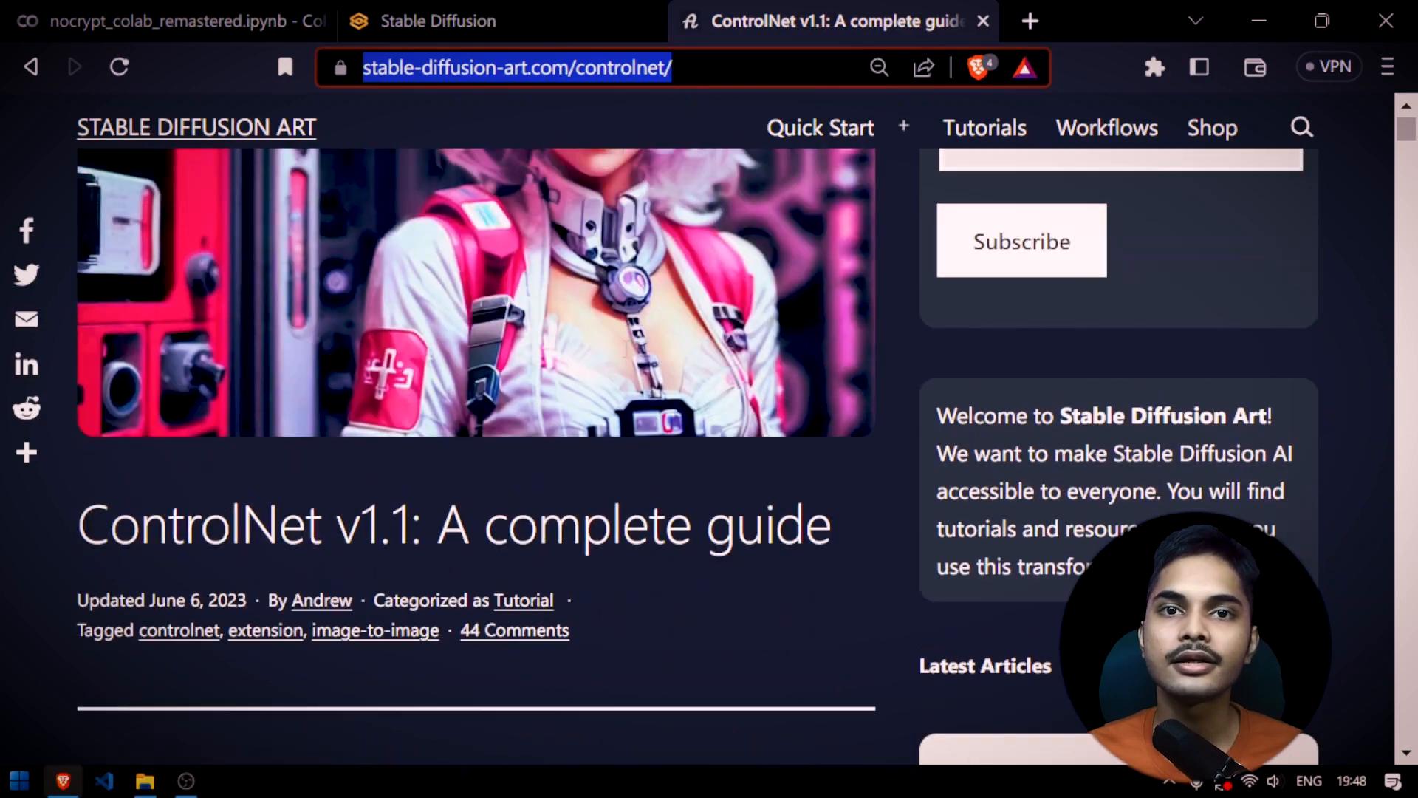
scroll(625, 348, "down", 15)
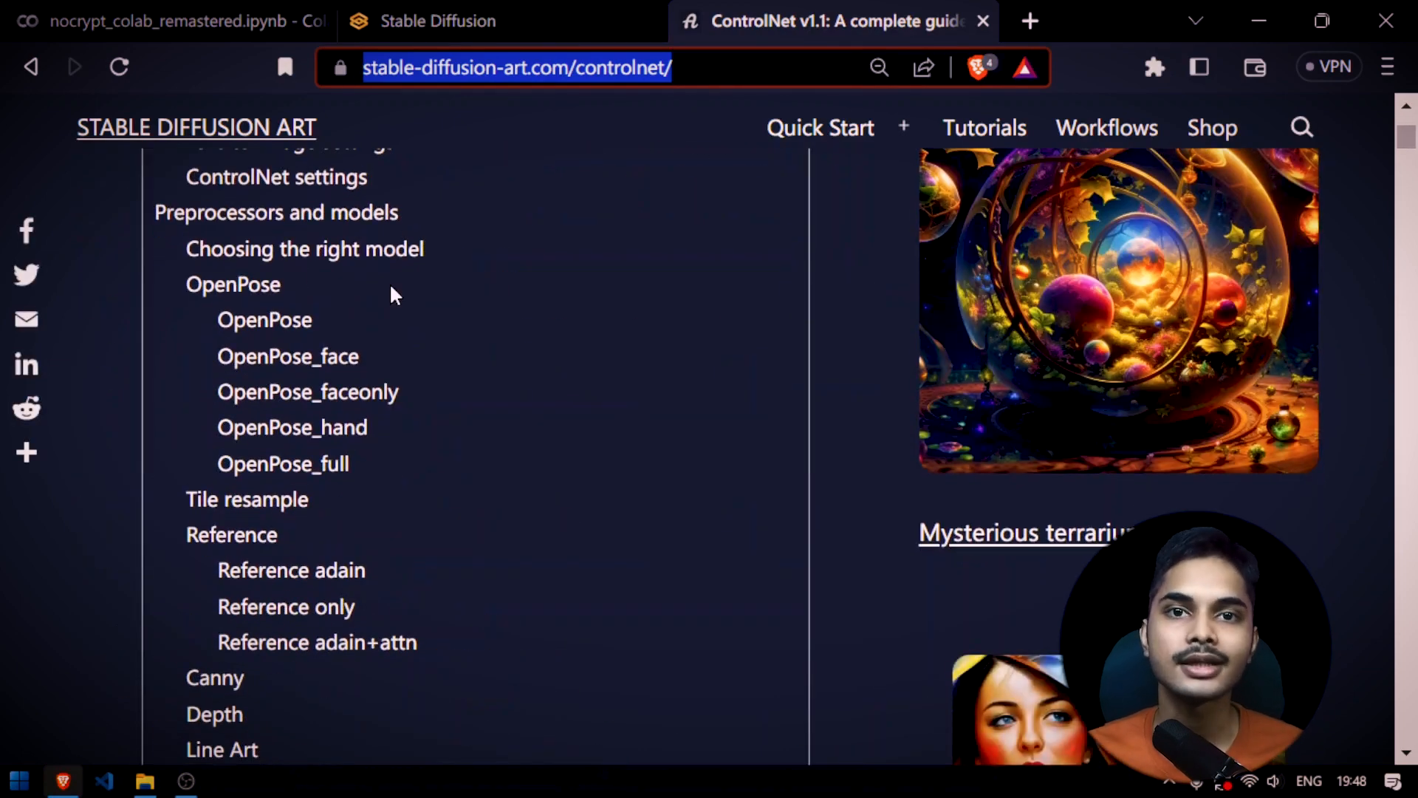
Open the ControlNet-v1-1-nightly GitHub repository in a new tab and browse the model descriptions in its README
left_click(1031, 21)
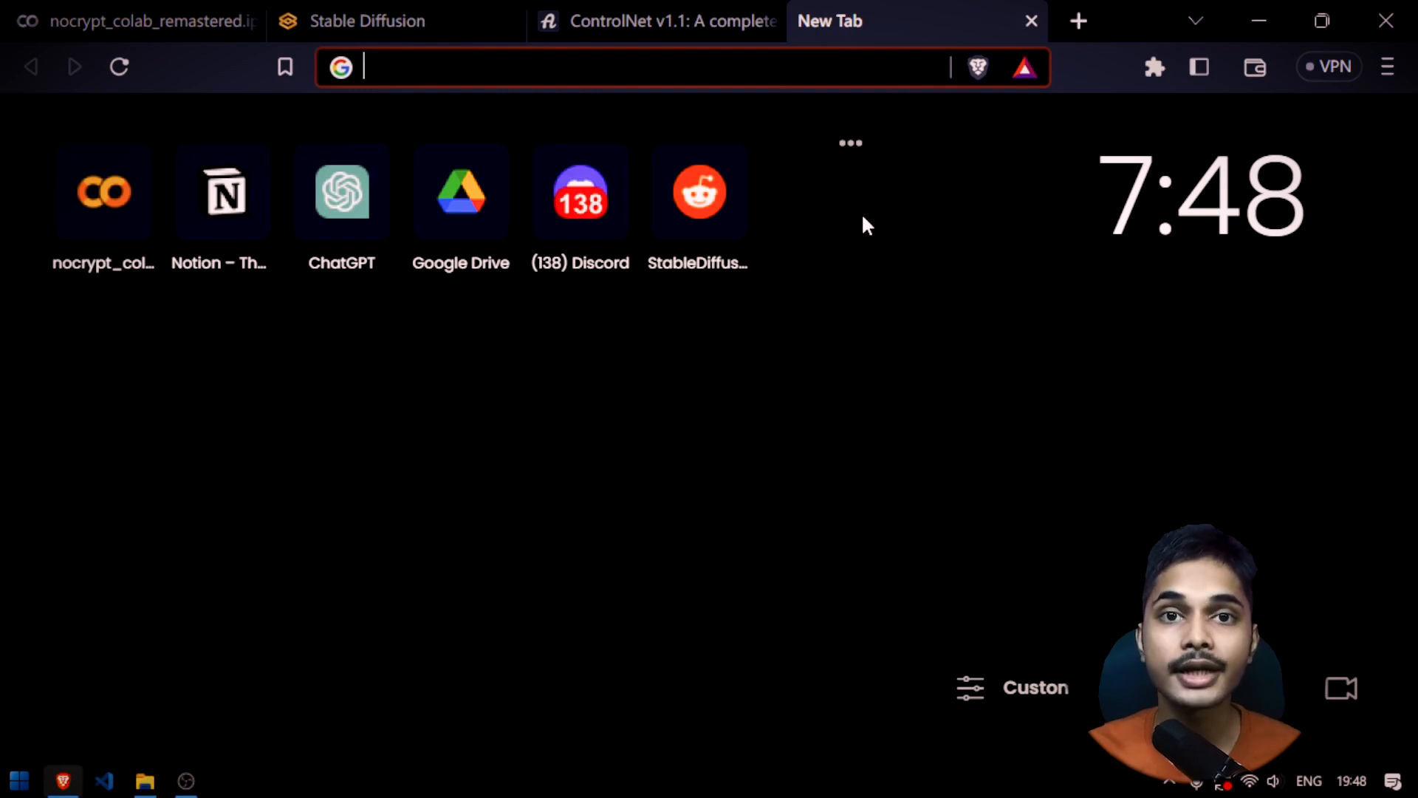
type("controlnet")
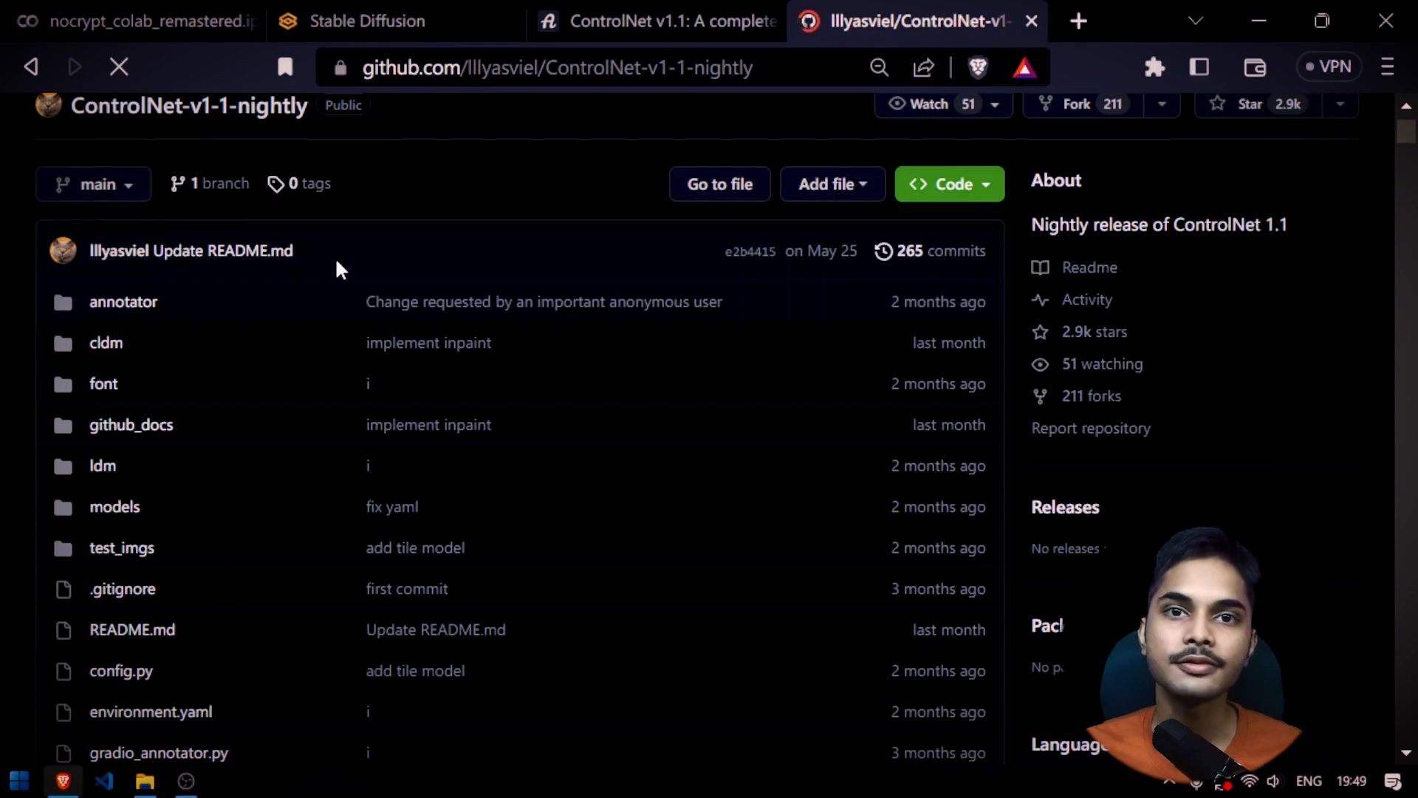
scroll(335, 255, "down", 15)
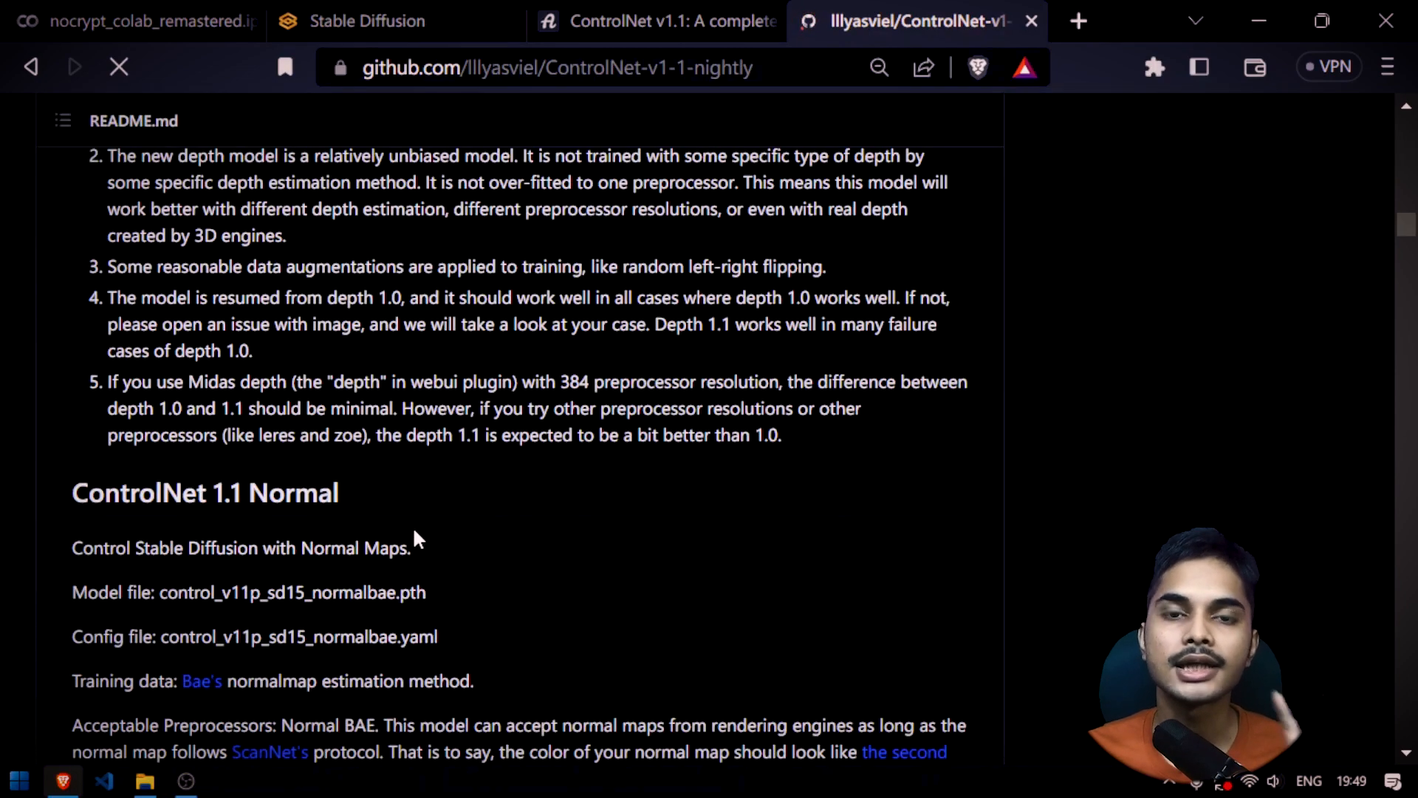
Browse the Normal, Canny, MLSD and Scribble model sections of the ControlNet-v1-1-nightly README
scroll(414, 532, "down", 20)
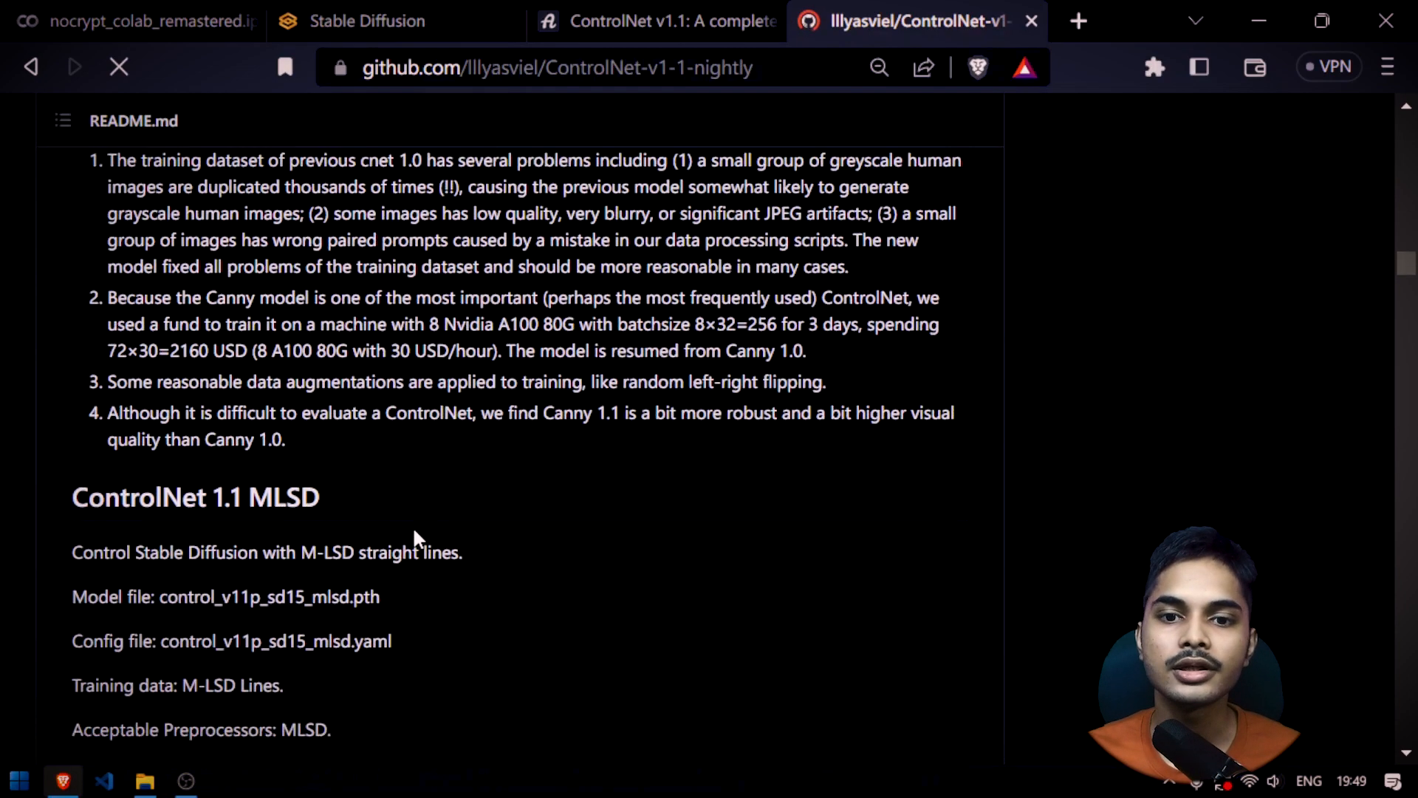
scroll(415, 527, "down", 7)
scroll(98, 497, "up", 6)
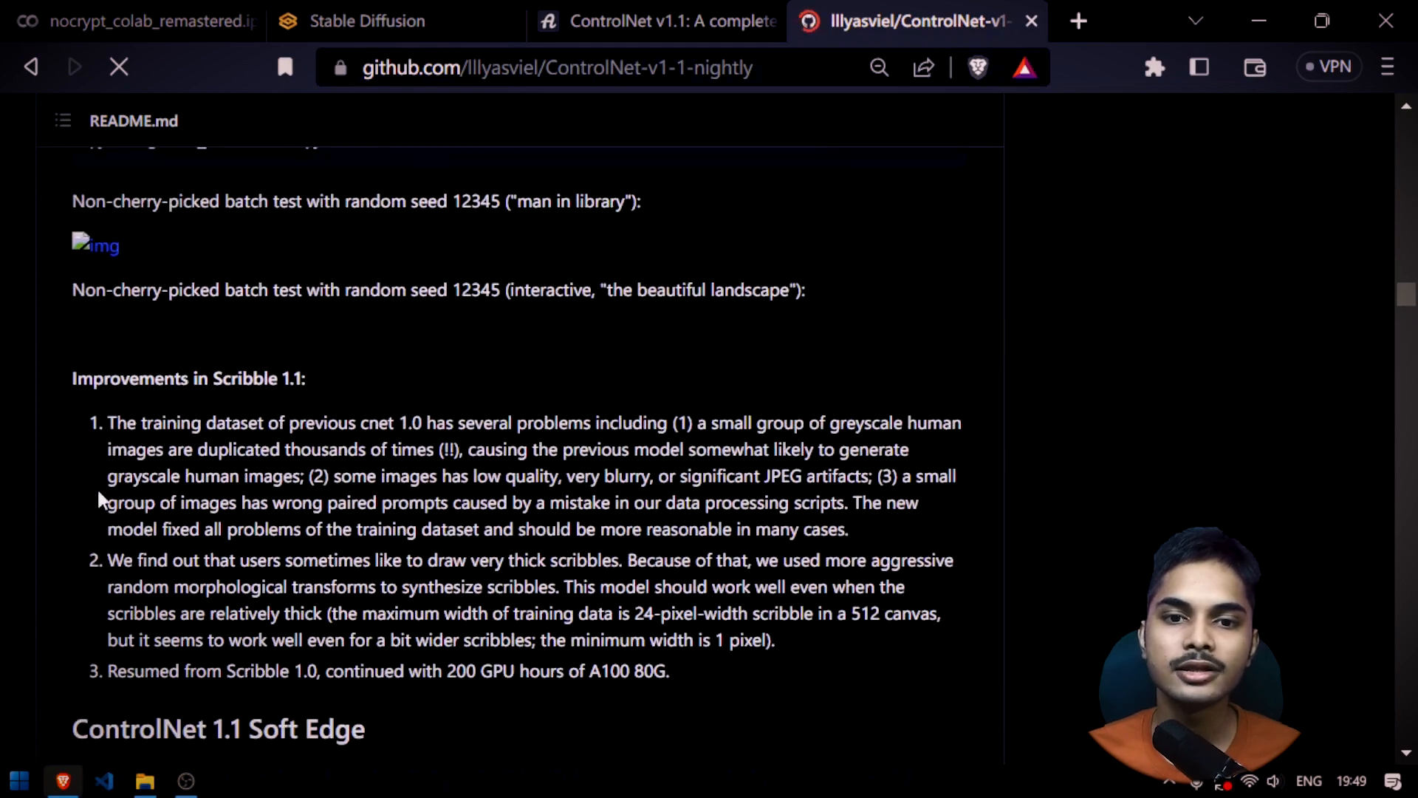
scroll(158, 298, "up", 3)
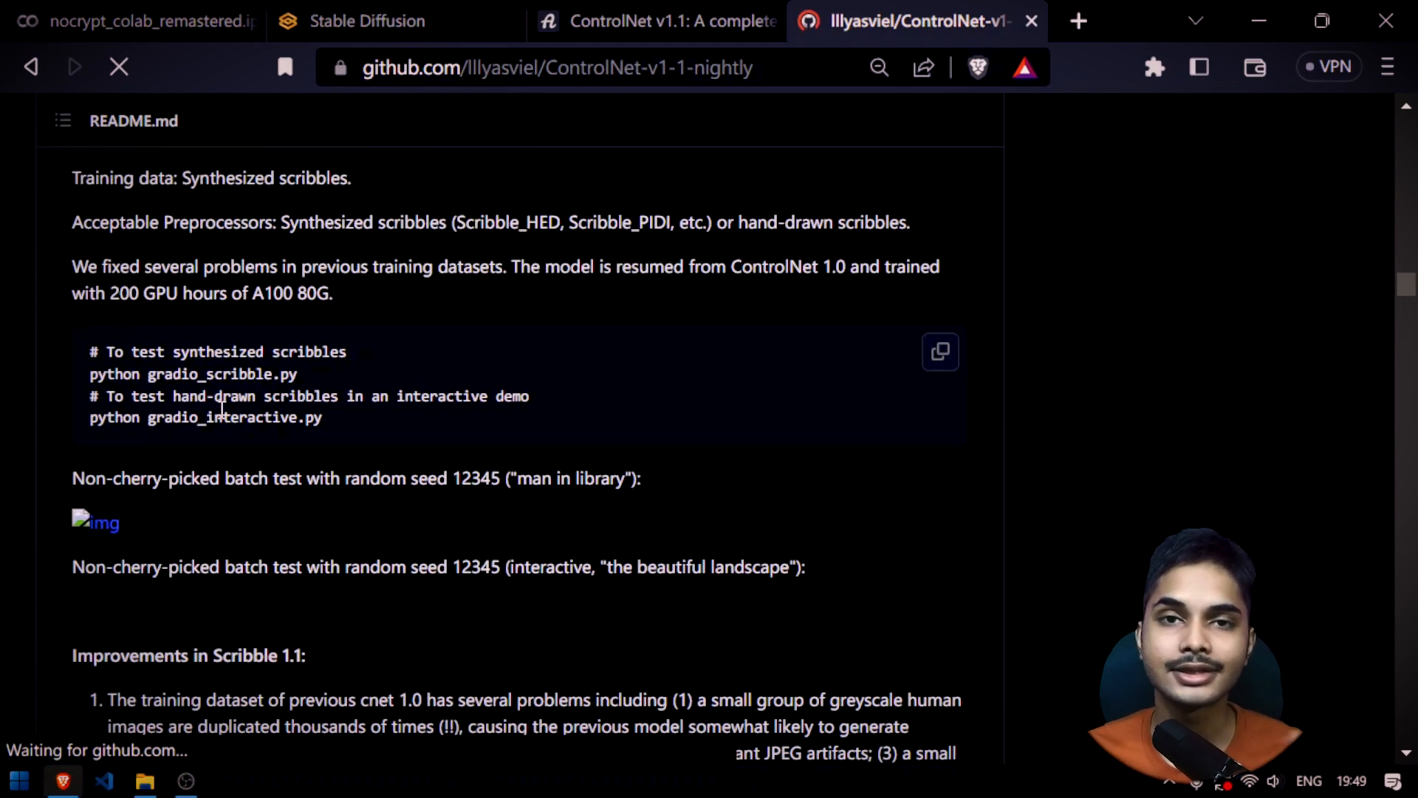
scroll(222, 409, "down", 15)
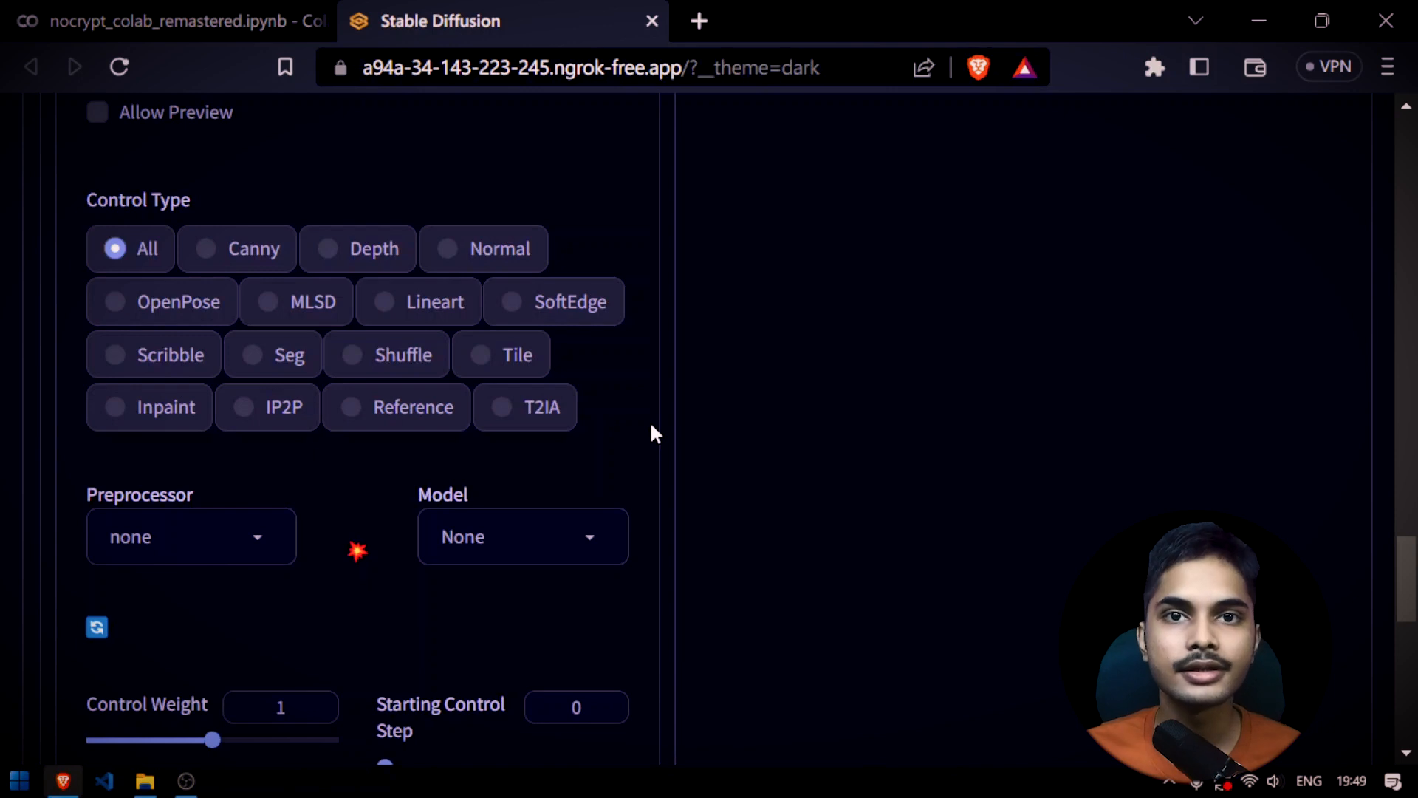
Set the Control Type of ControlNet Unit 0 to OpenPose
scroll(653, 432, "up", 2)
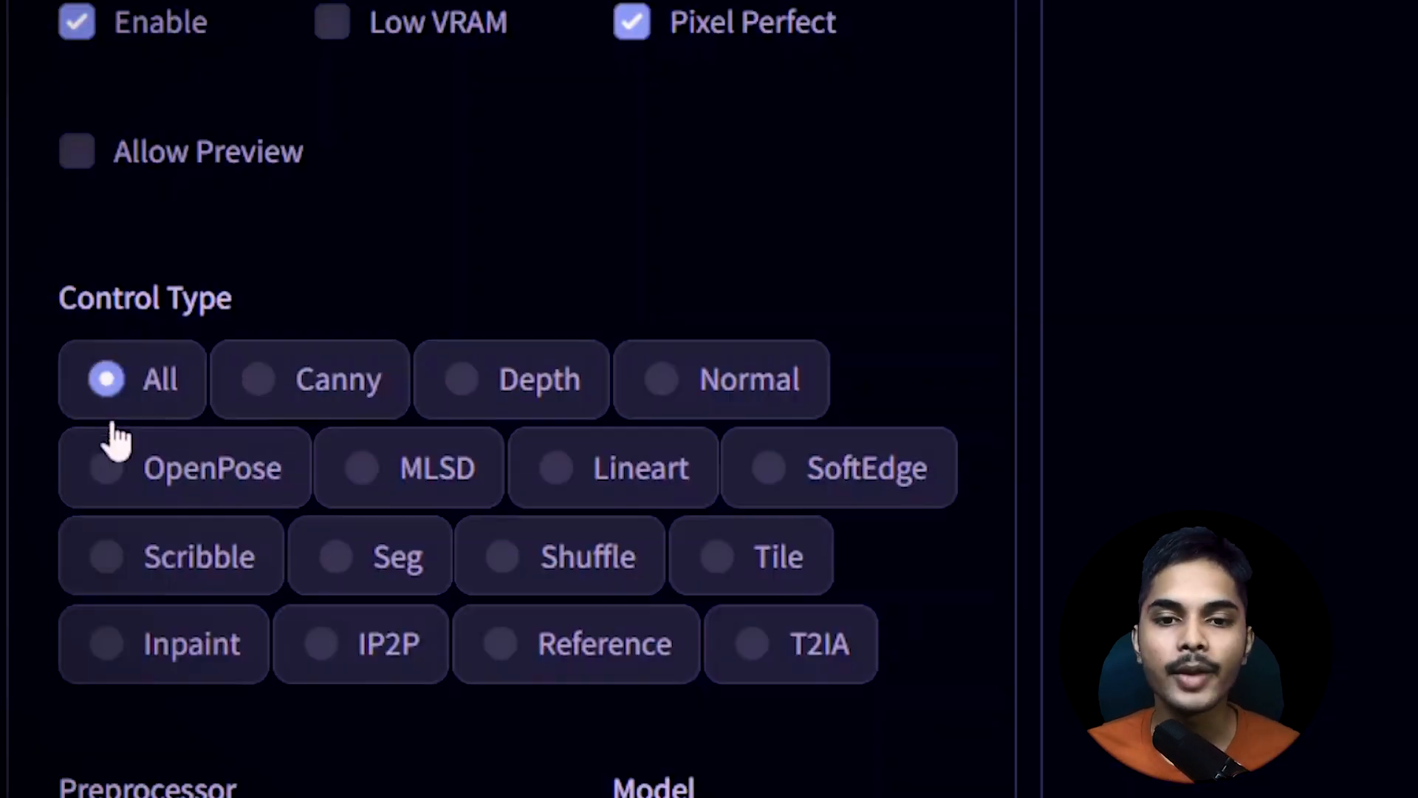
left_click(164, 491)
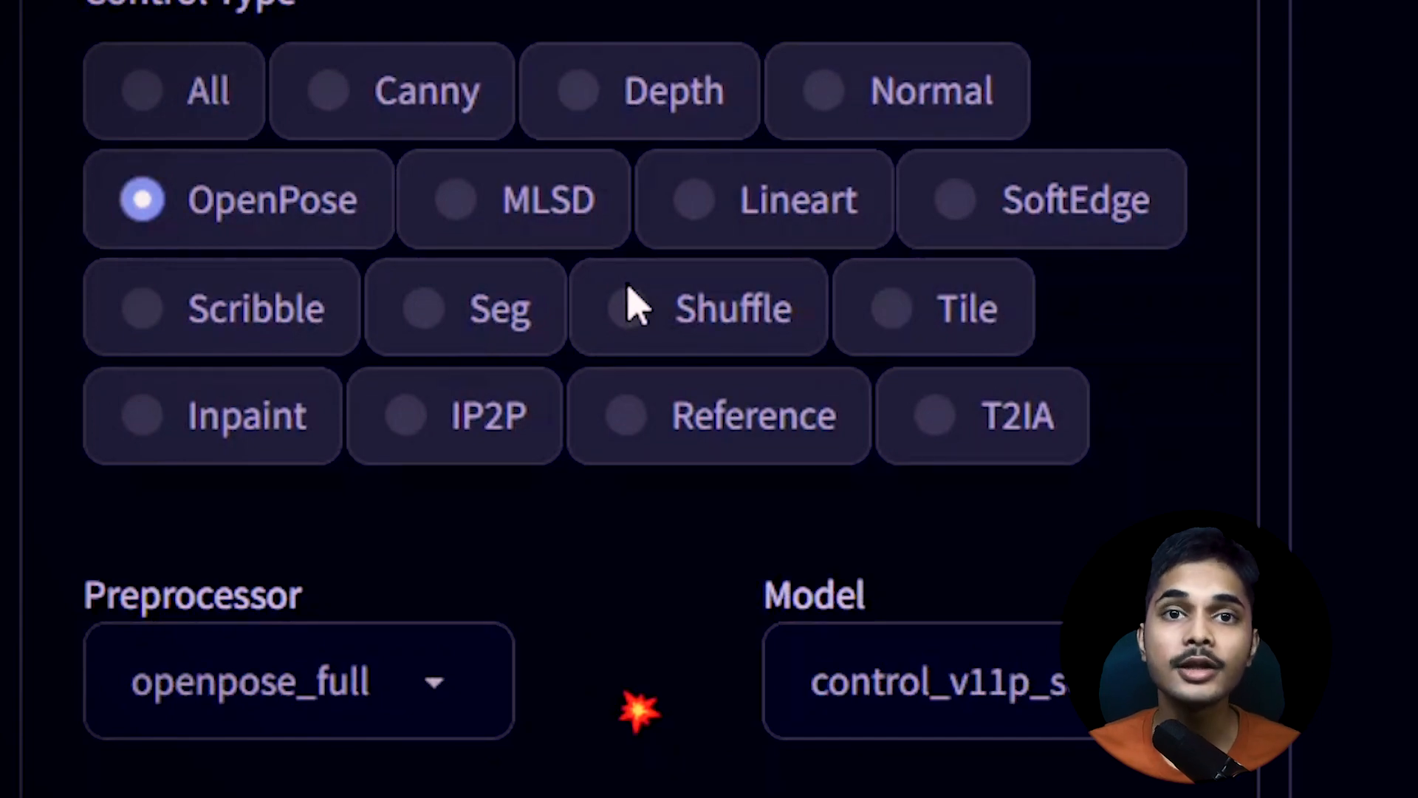
scroll(339, 592, "down", 4)
left_click_drag(81, 40, 316, 34)
scroll(534, 216, "up", 1)
Set the preprocessor to openpose_hand and choose the control_v11p_sd15 OpenPose fp16 model
left_click(429, 381)
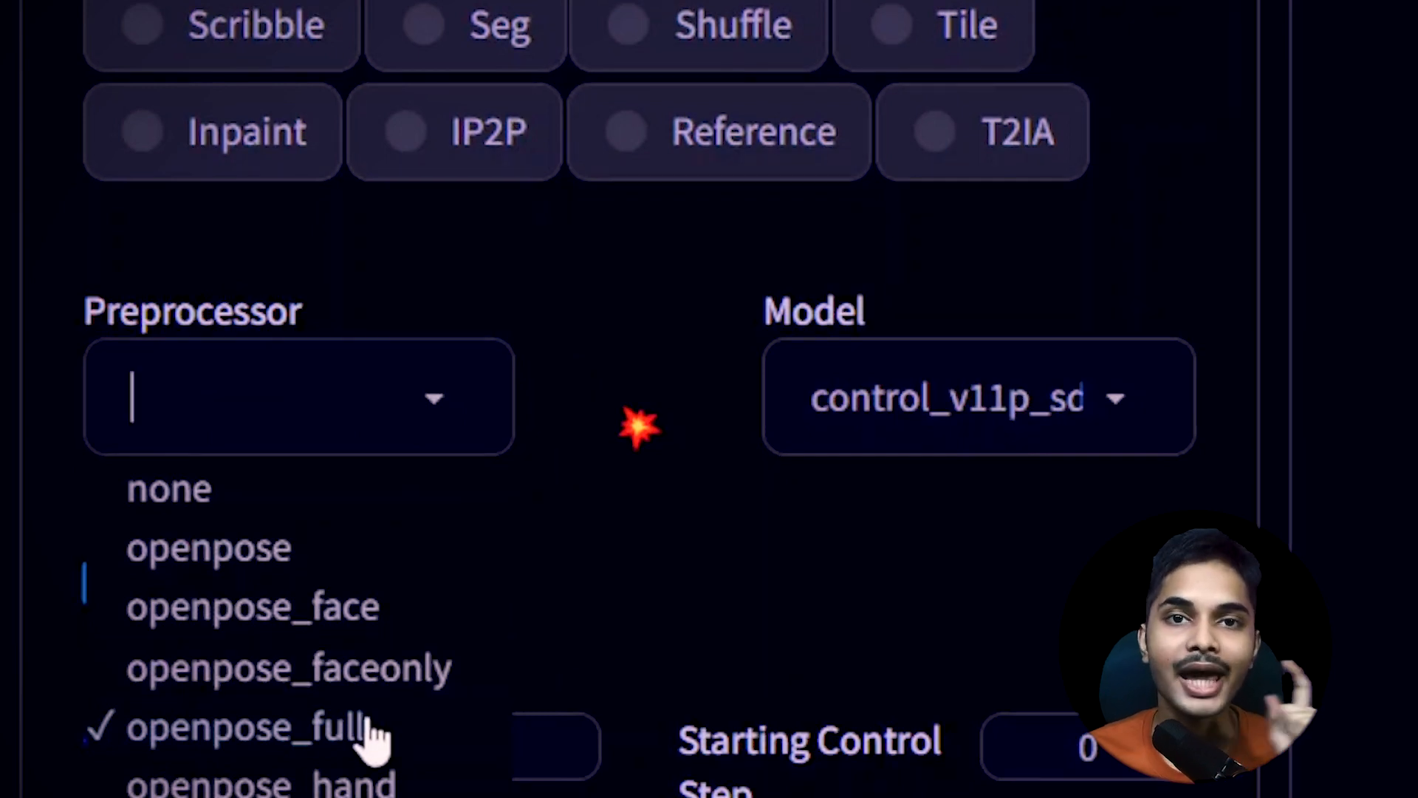
left_click(393, 781)
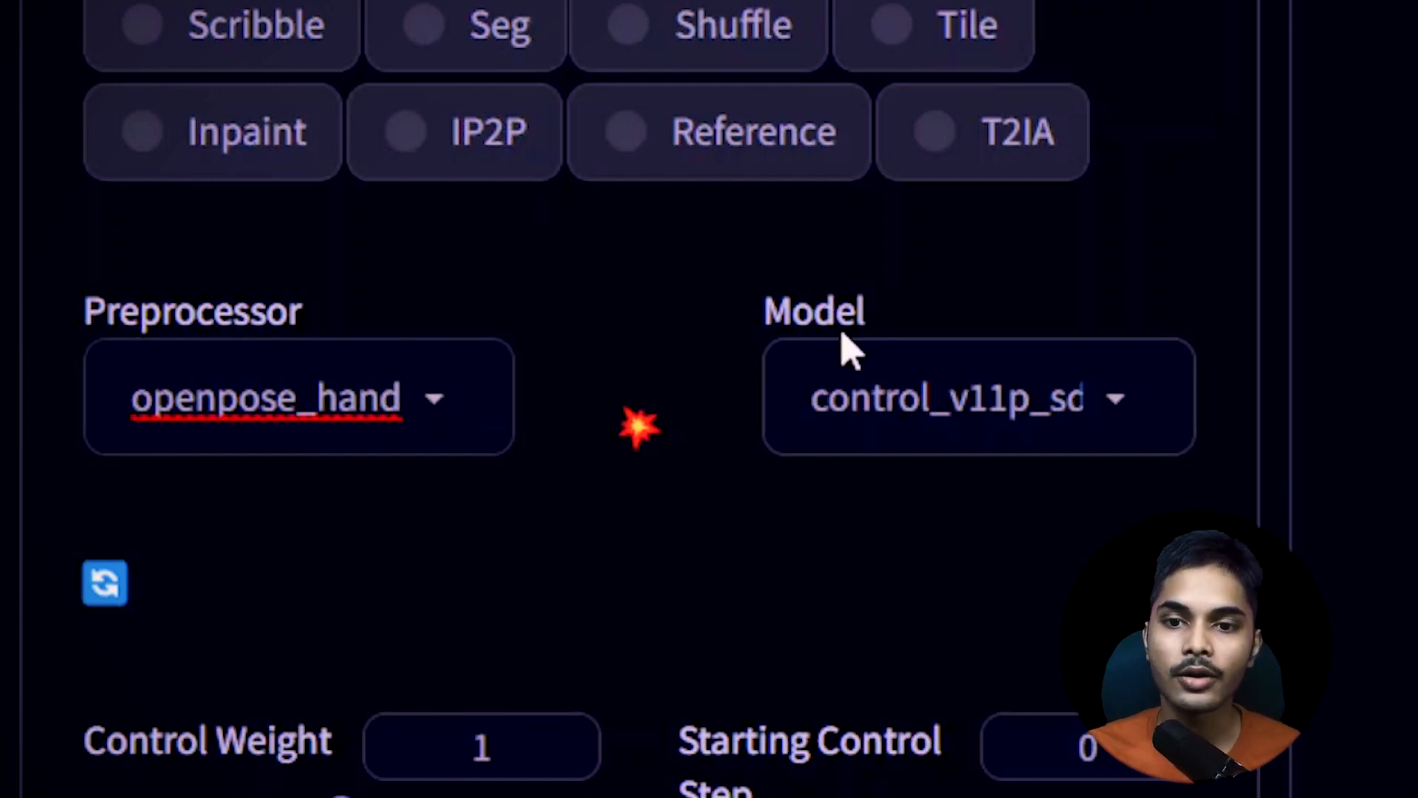
left_click_drag(732, 326, 953, 365)
left_click(1144, 417)
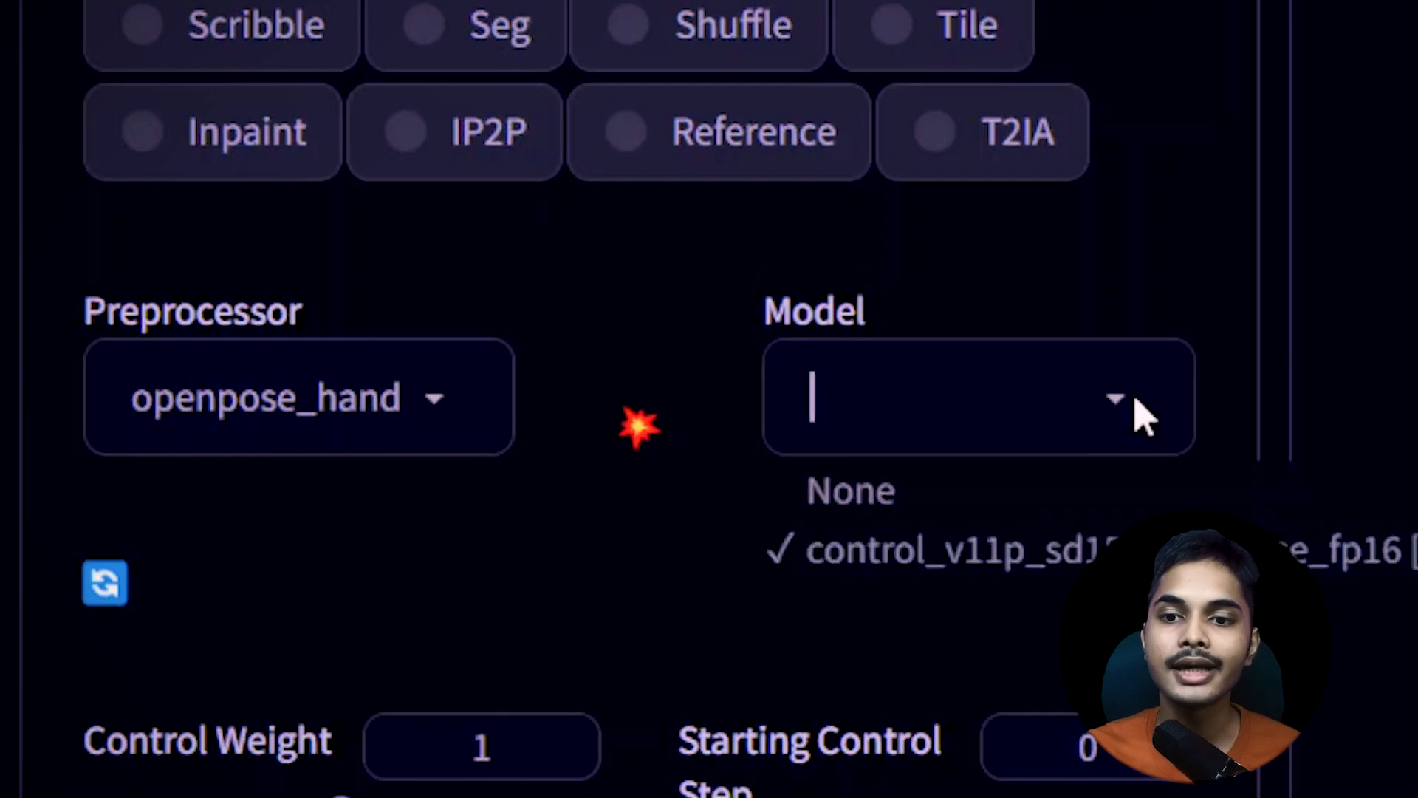
left_click(1034, 557)
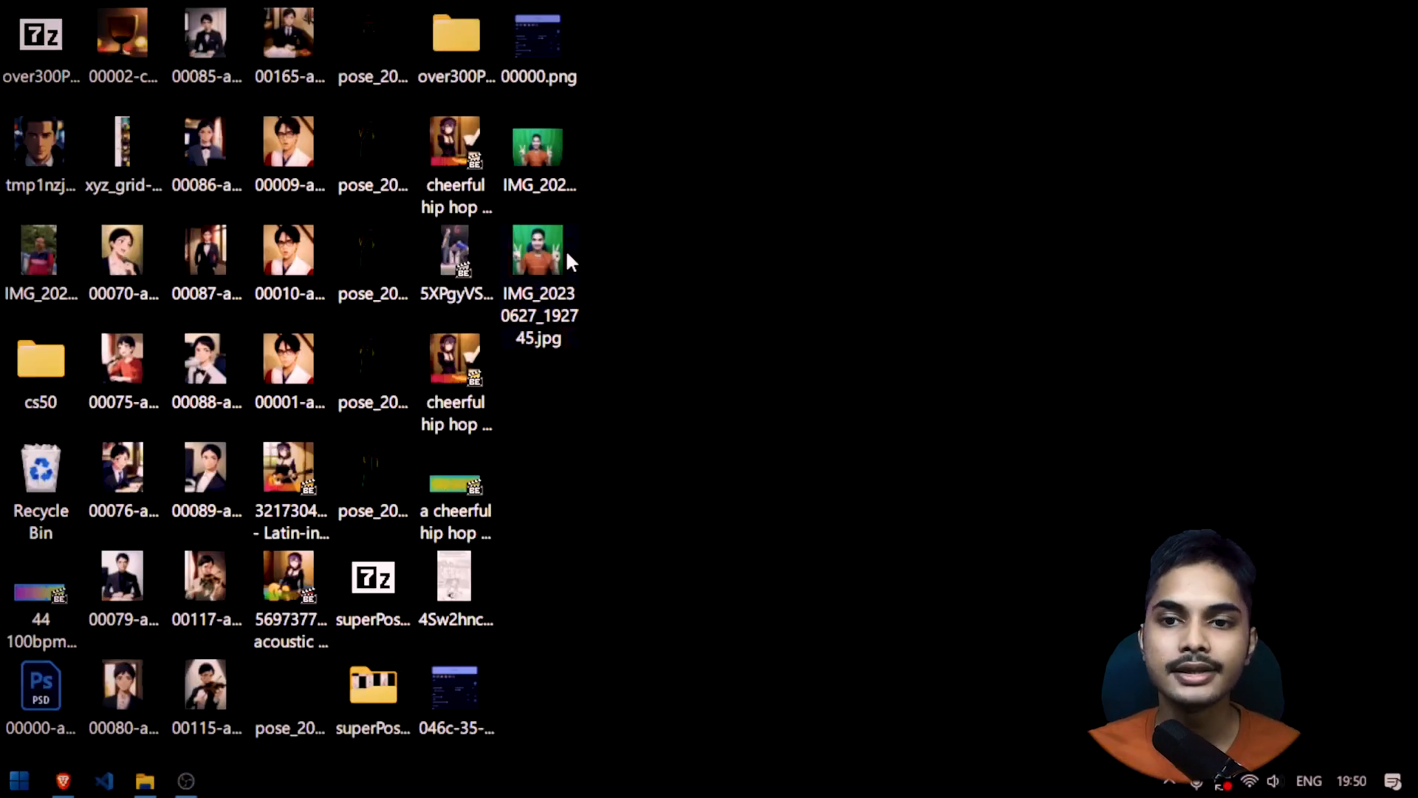
Preview IMG_20230627_192745.jpg on the desktop and load it as the image of ControlNet Unit 0
double_click(565, 249)
key("alt+F4")
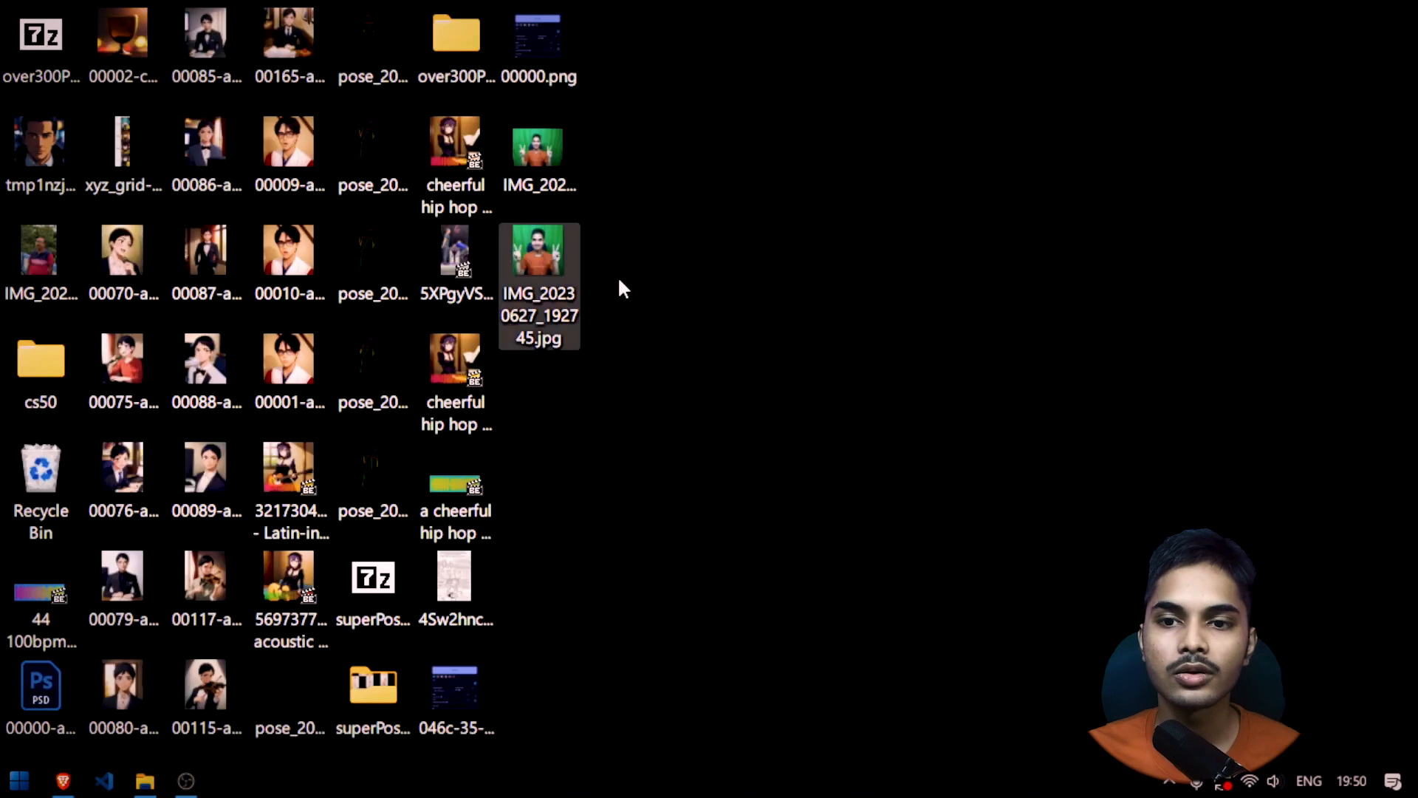
left_click_drag(538, 336, 375, 468)
Review the Control Mode and Resize Mode options, then check the sampling and image size settings against the ControlNet image
scroll(522, 465, "down", 2)
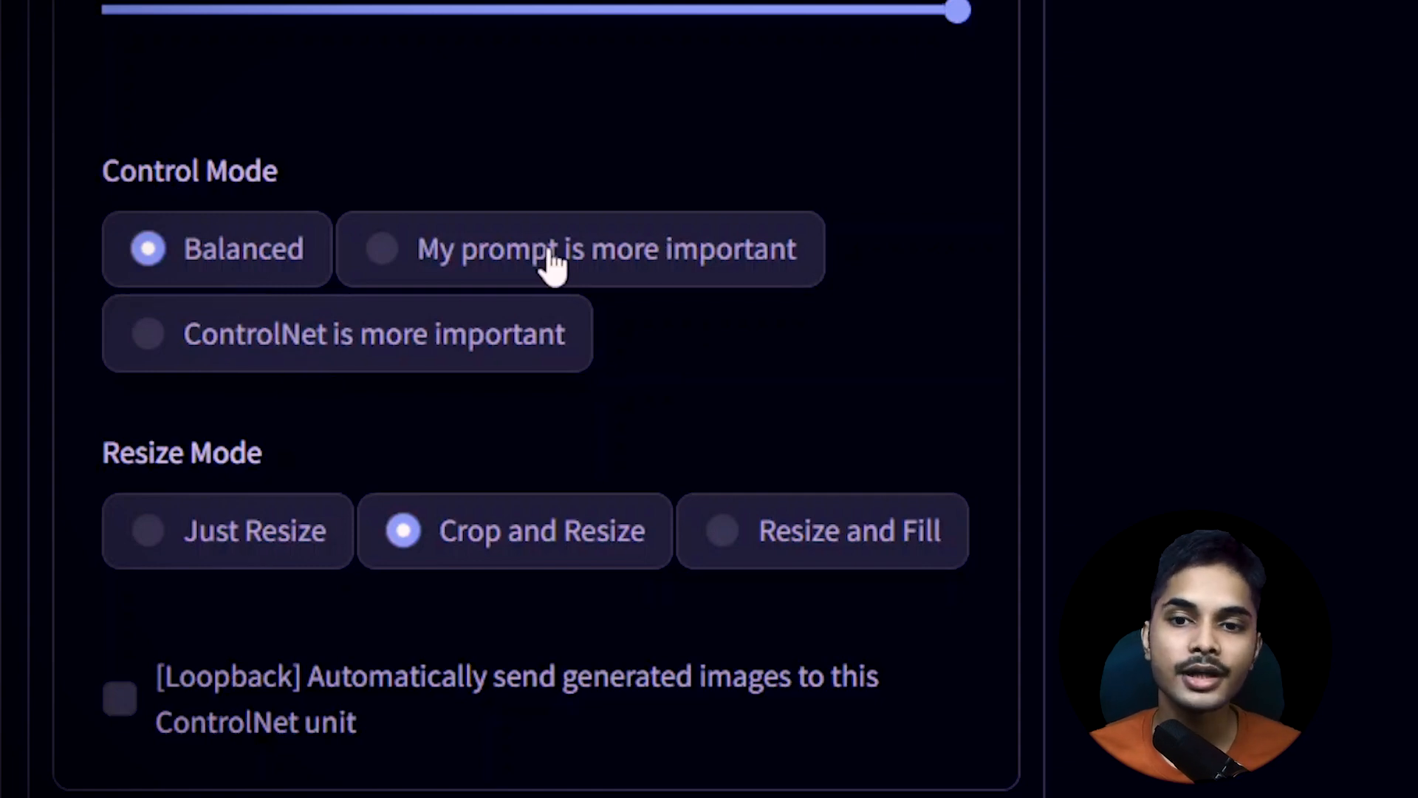
scroll(1079, 484, "up", 20)
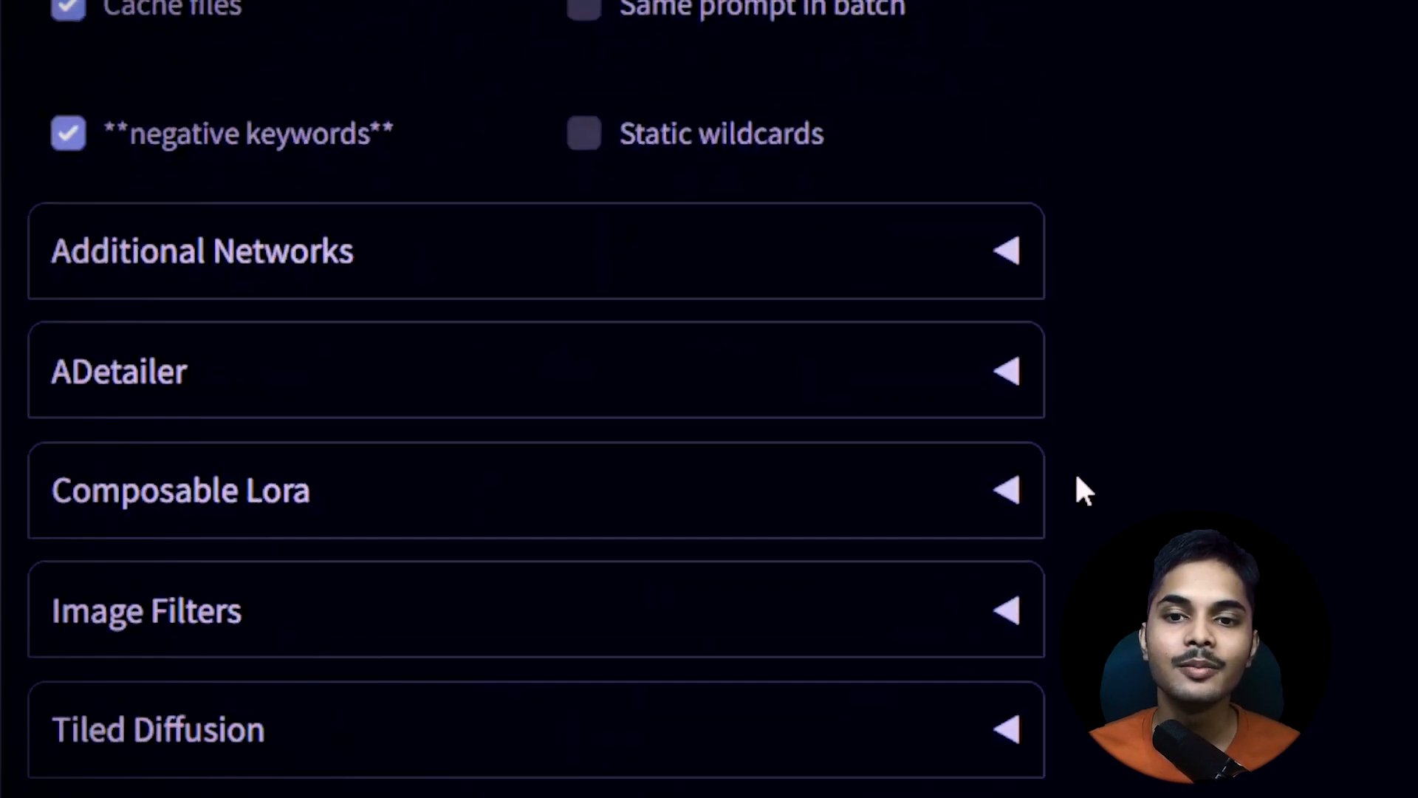
scroll(1064, 517, "down", 8)
scroll(852, 334, "down", 15)
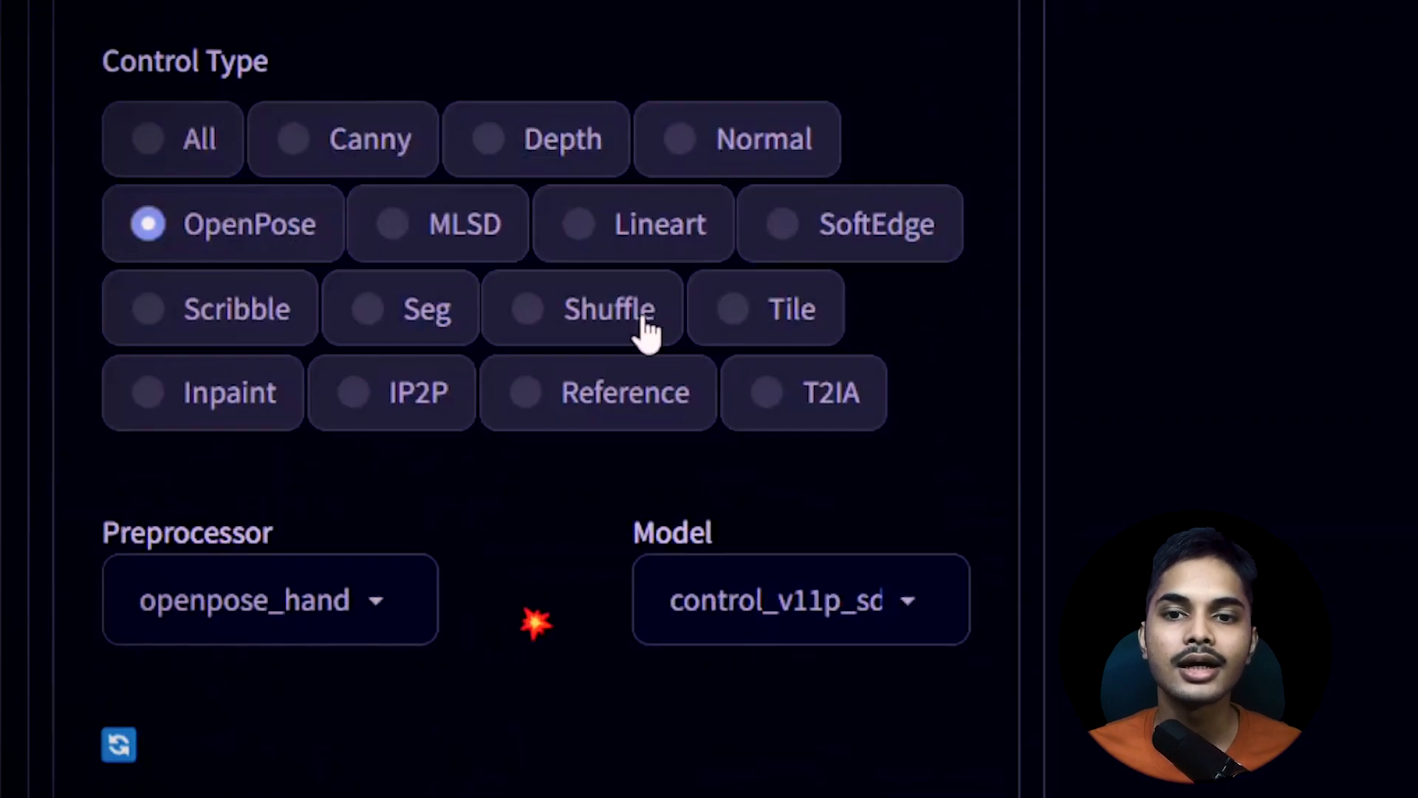
scroll(664, 369, "up", 12)
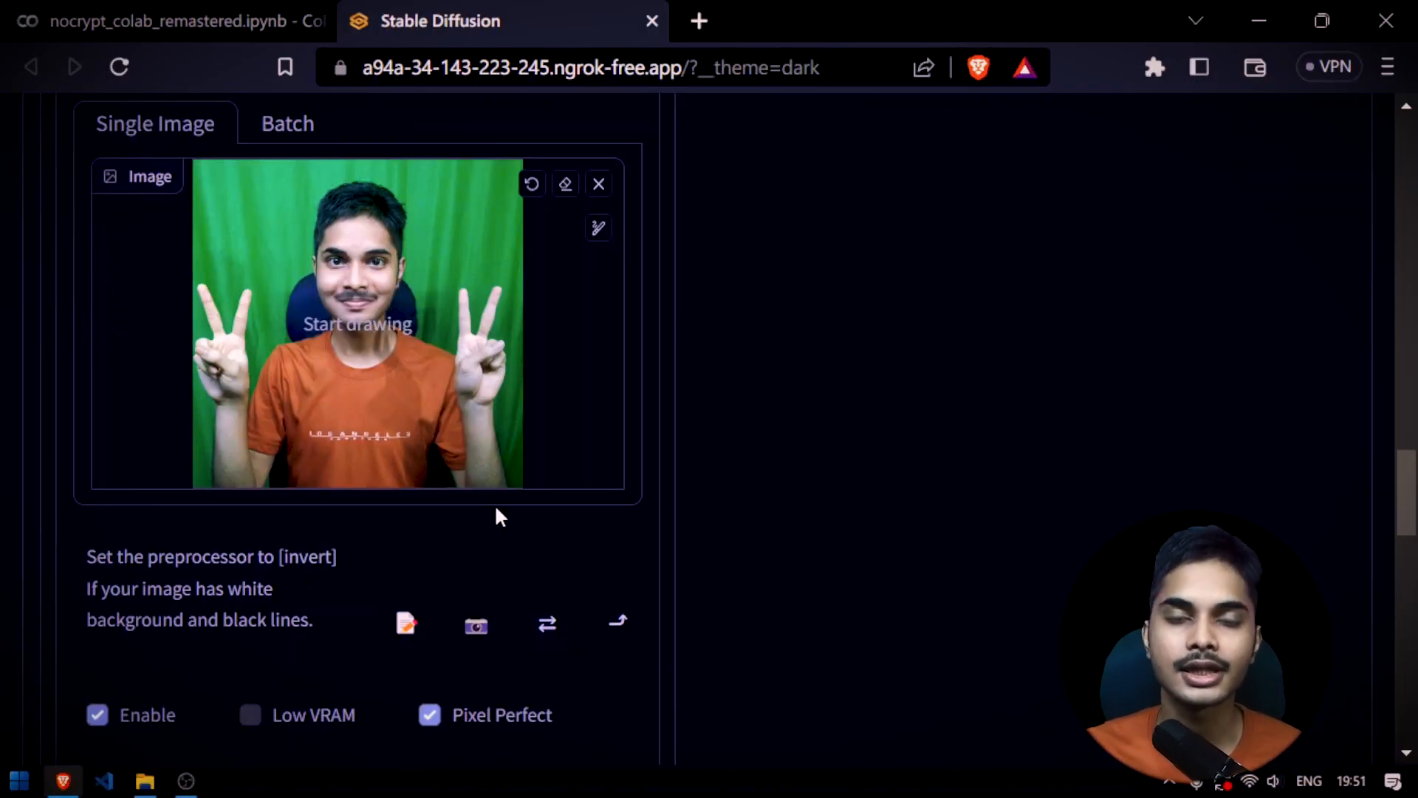
Generate the peace-sign portrait with ControlNet and follow the progress in the Colab notebook output
scroll(589, 532, "up", 15)
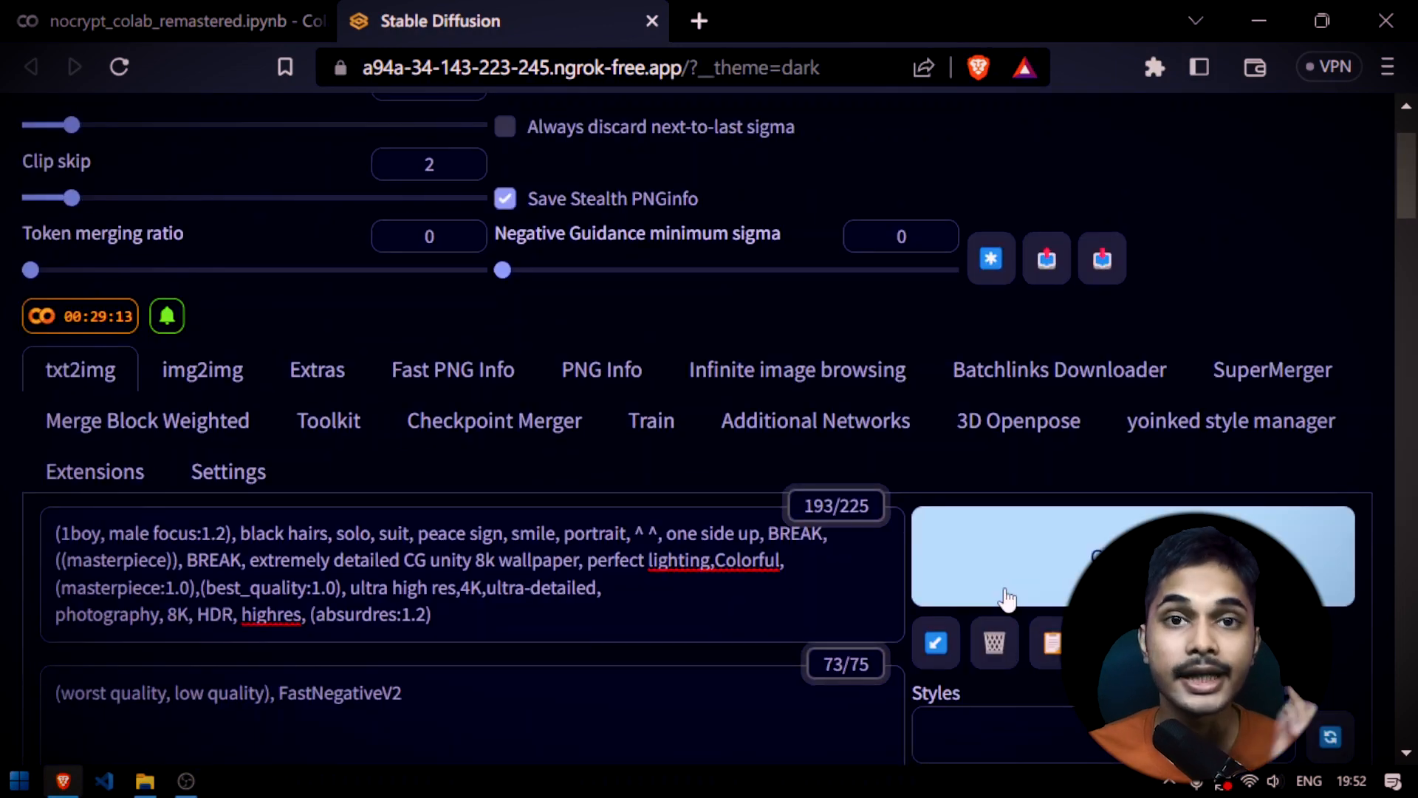
scroll(577, 388, "down", 15)
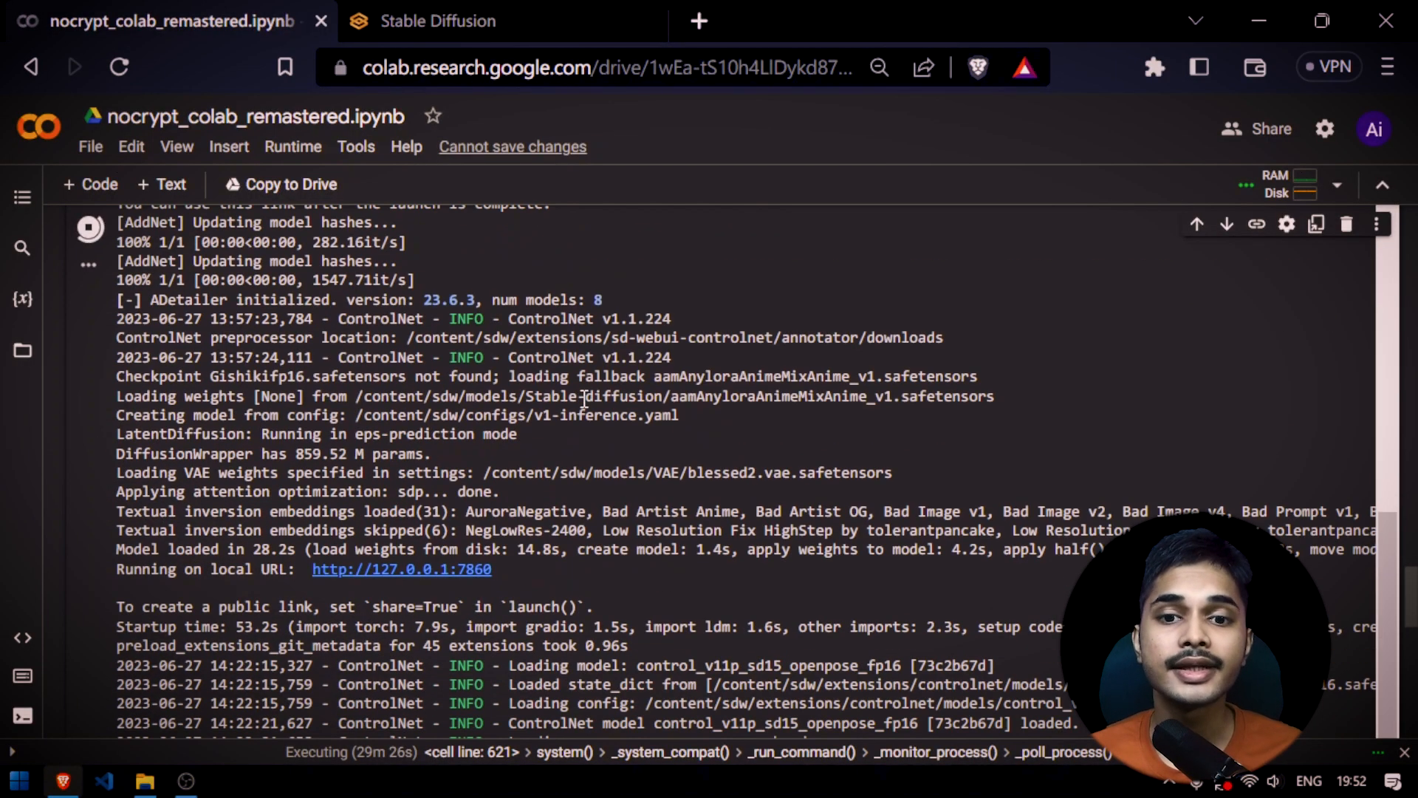
scroll(584, 399, "down", 6)
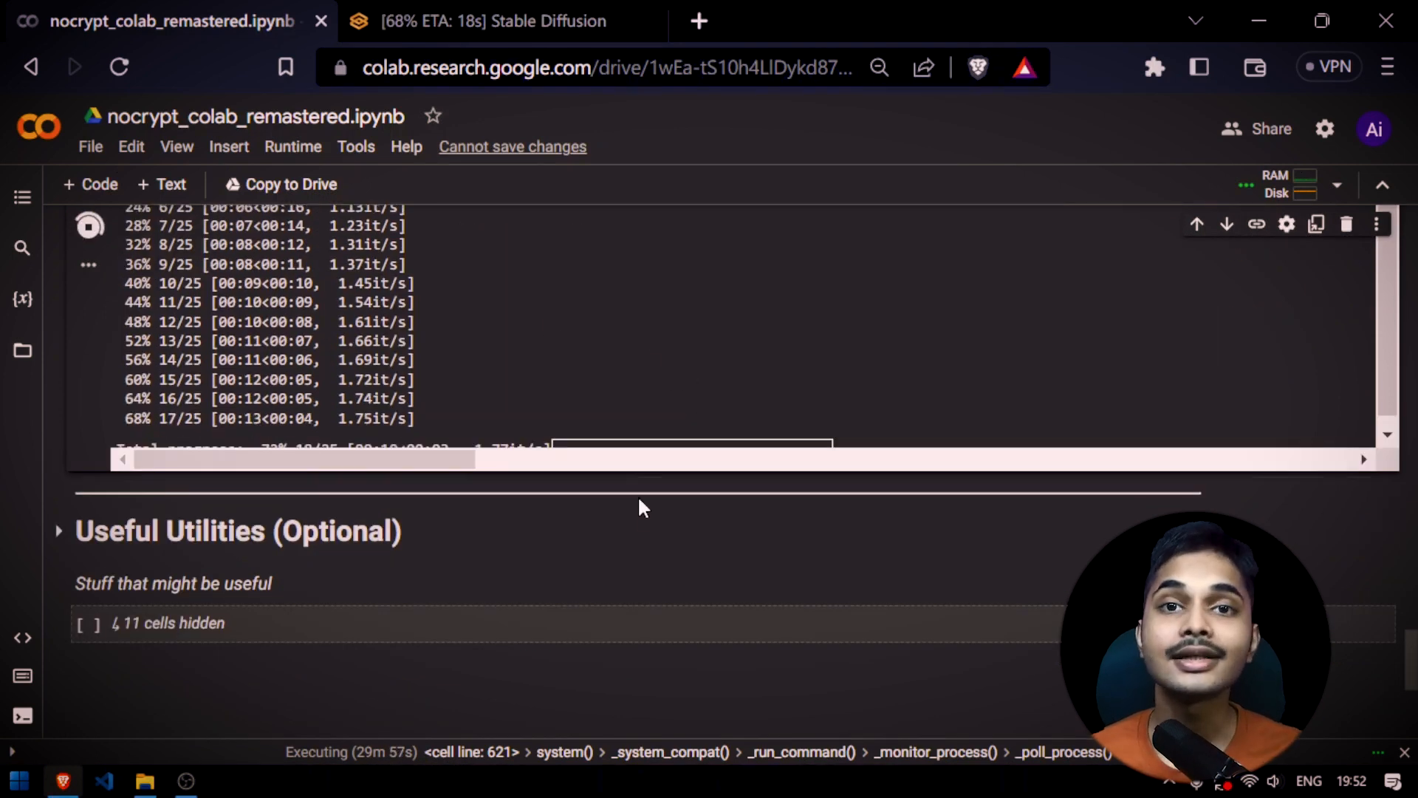
scroll(636, 510, "up", 5)
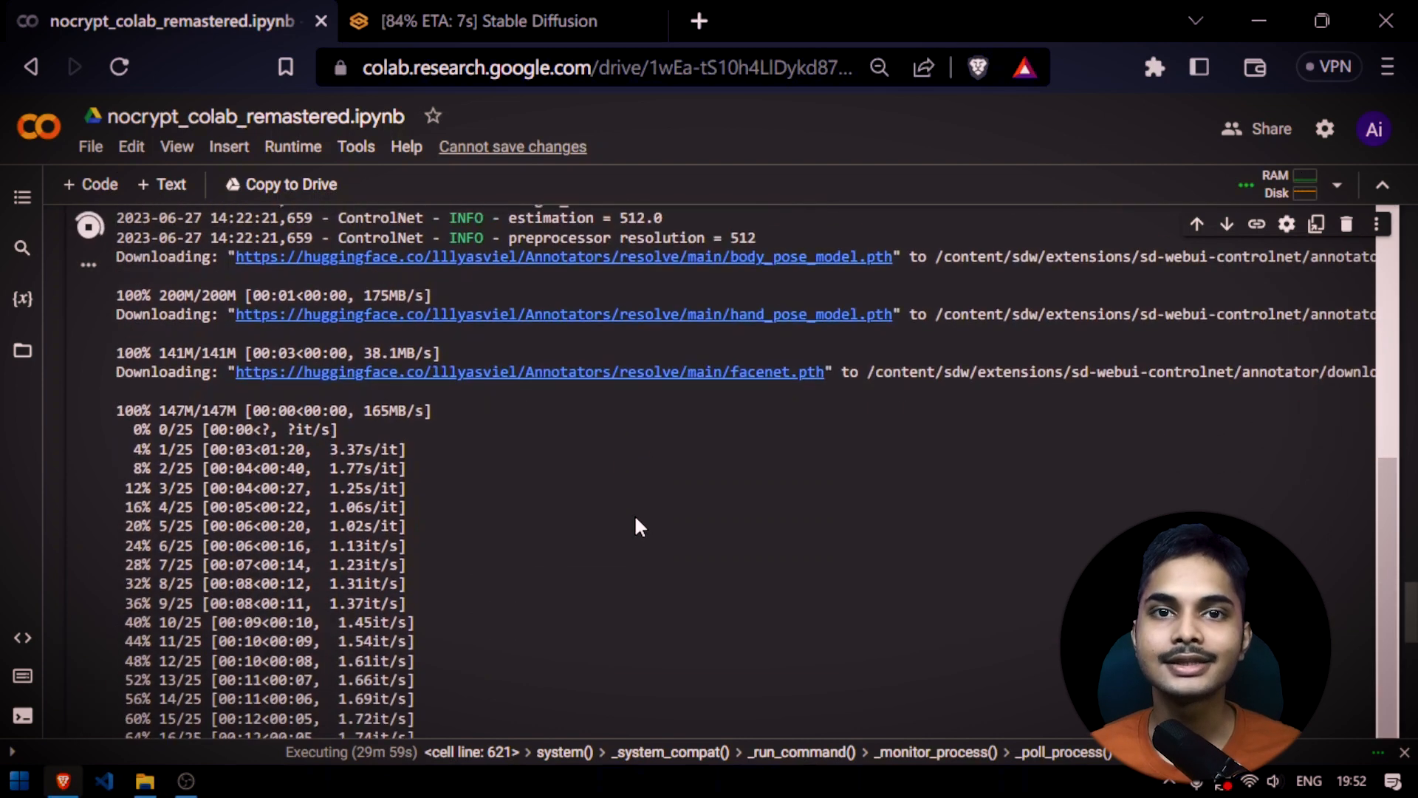
scroll(497, 524, "down", 5)
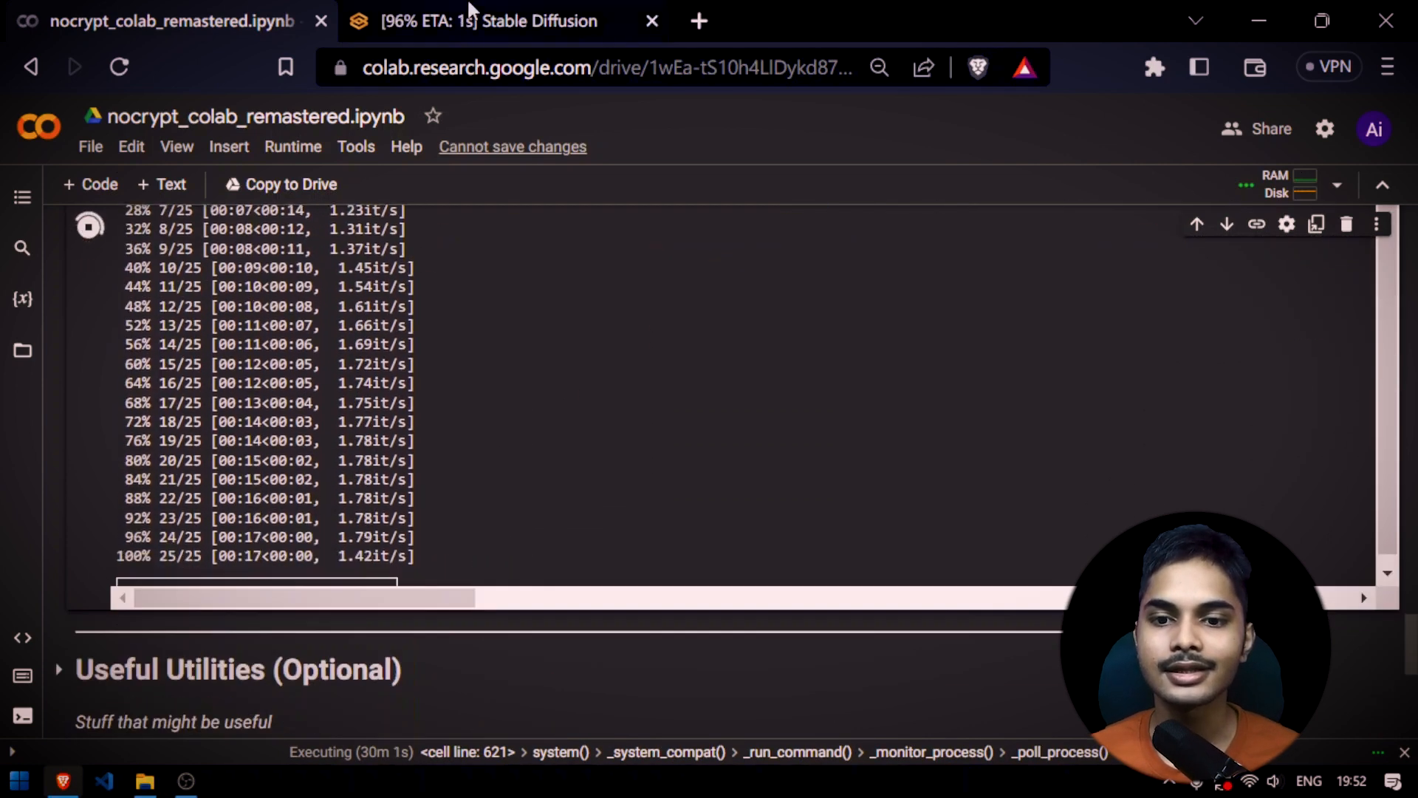
Return to the Stable Diffusion page, view the generated image enlarged, and save it to the desktop
key("ctrl+Tab")
scroll(696, 544, "down", 2)
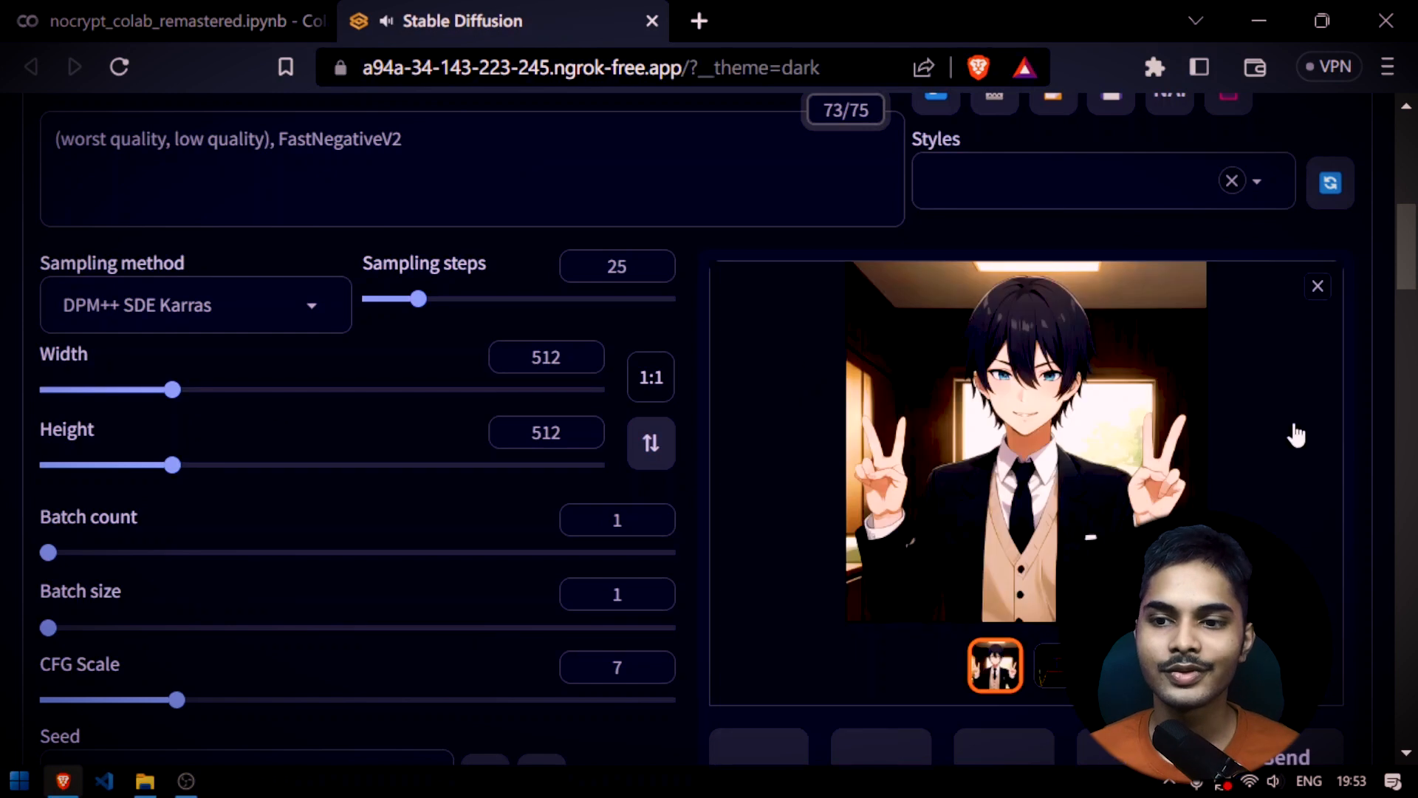
left_click(1081, 400)
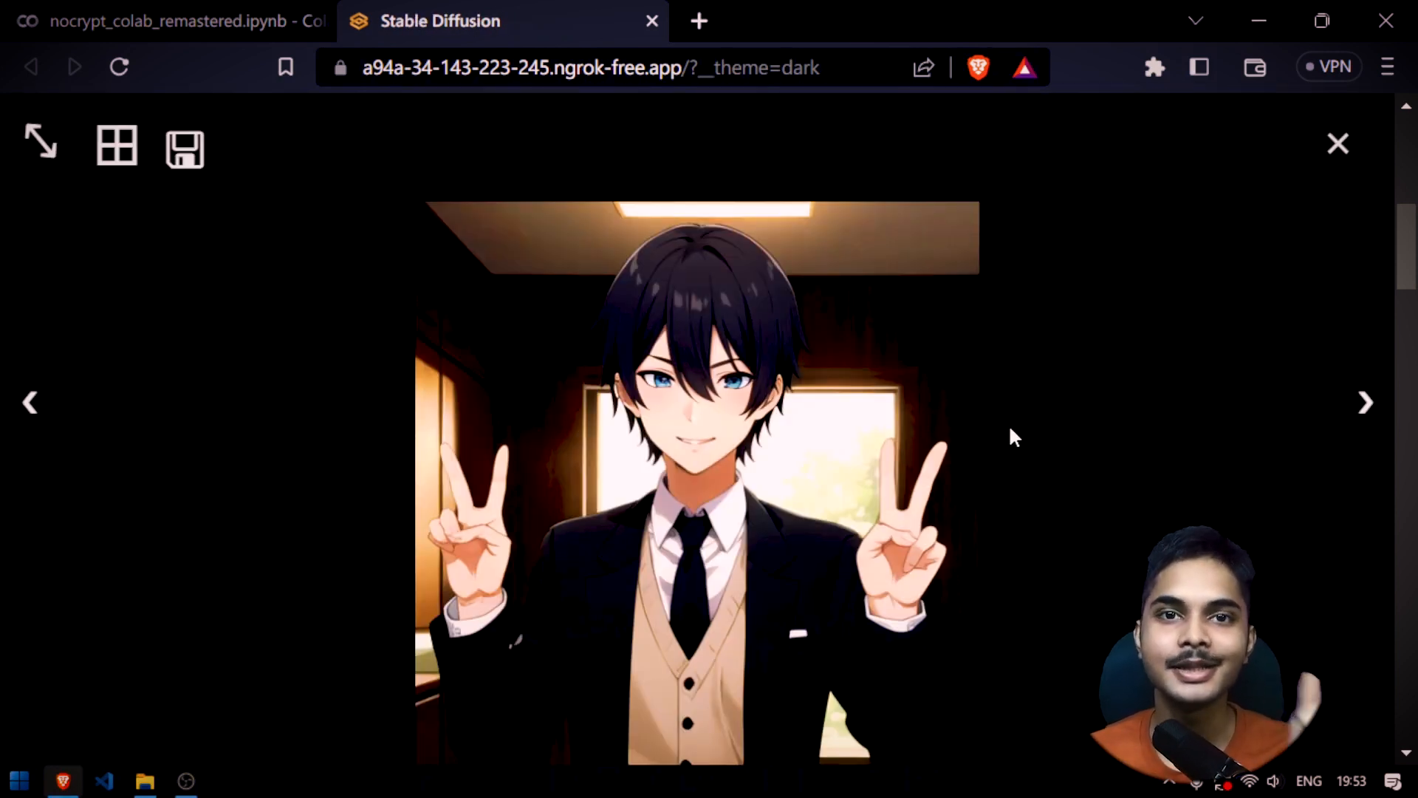
left_click(1339, 144)
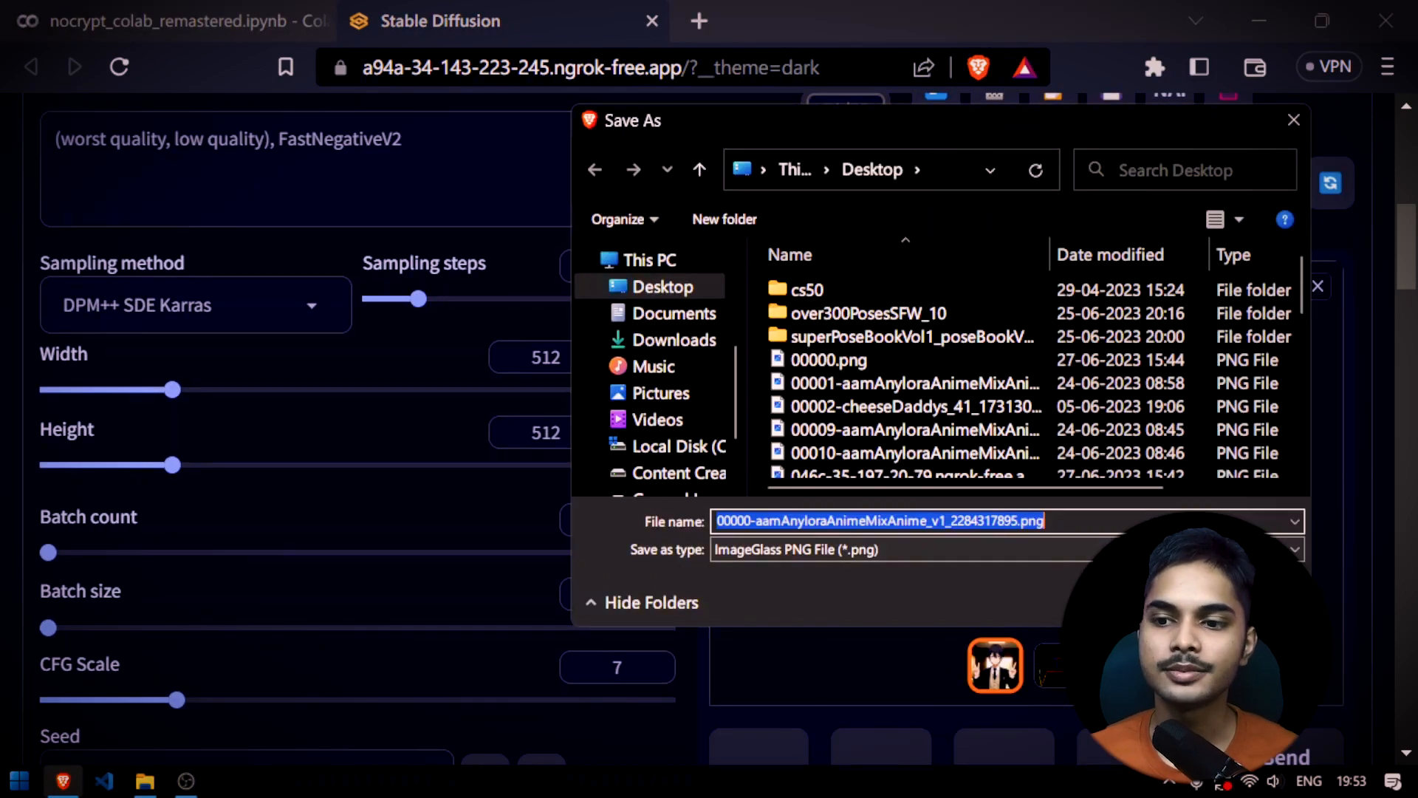
key("Return")
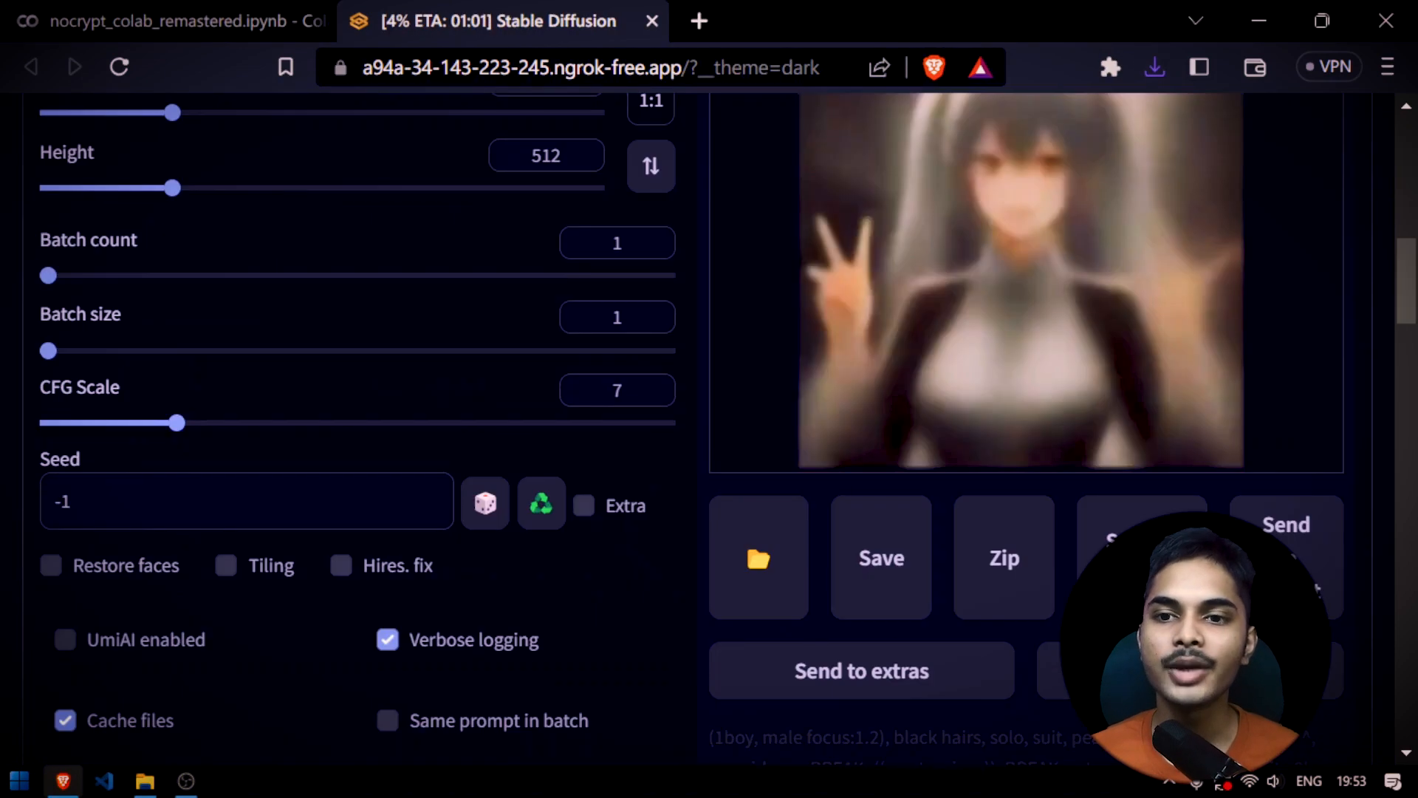
Check the pixel dimensions of the ControlNet source photo IMG_20230627_192745.jpg in its file properties
scroll(766, 380, "down", 15)
scroll(623, 359, "up", 2)
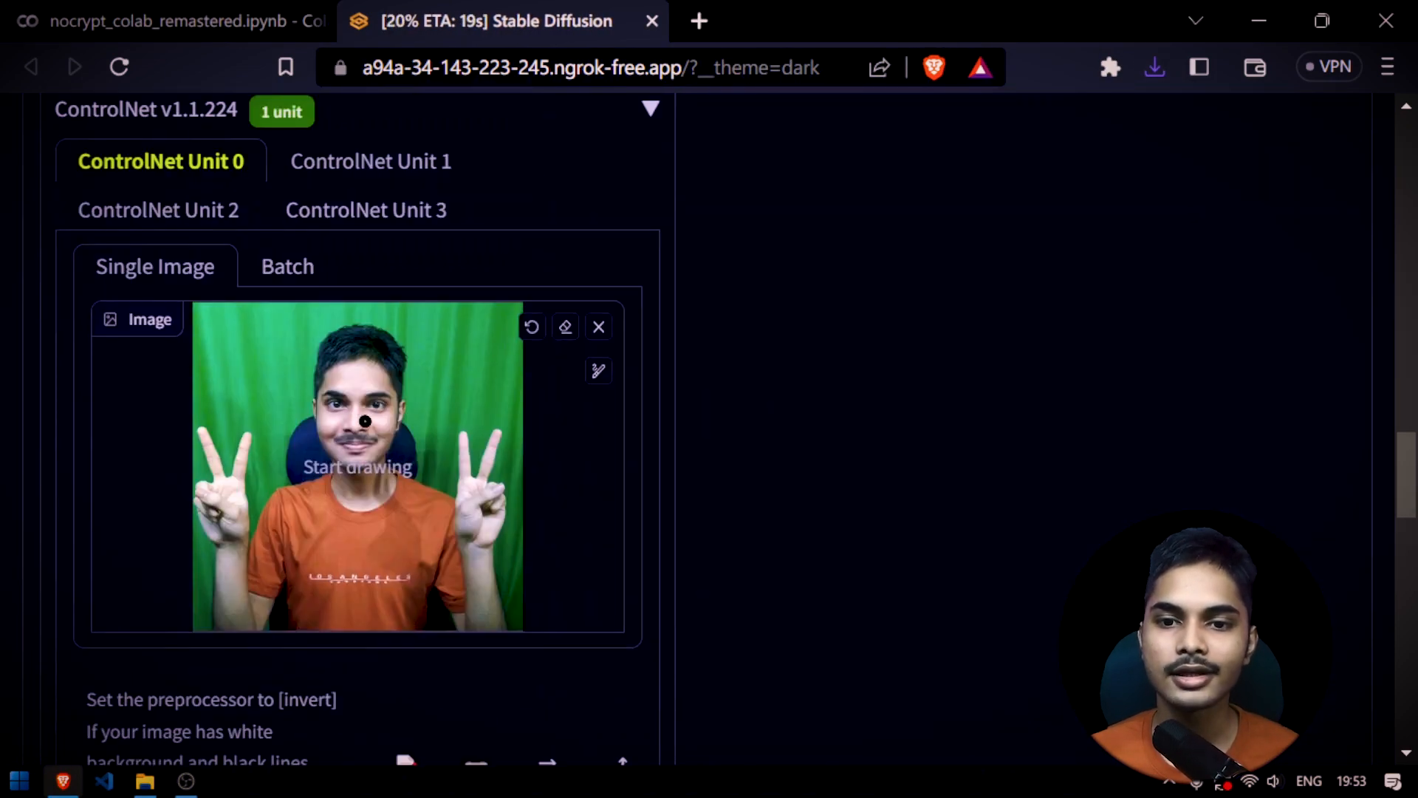
key("super+d")
key("alt+Return")
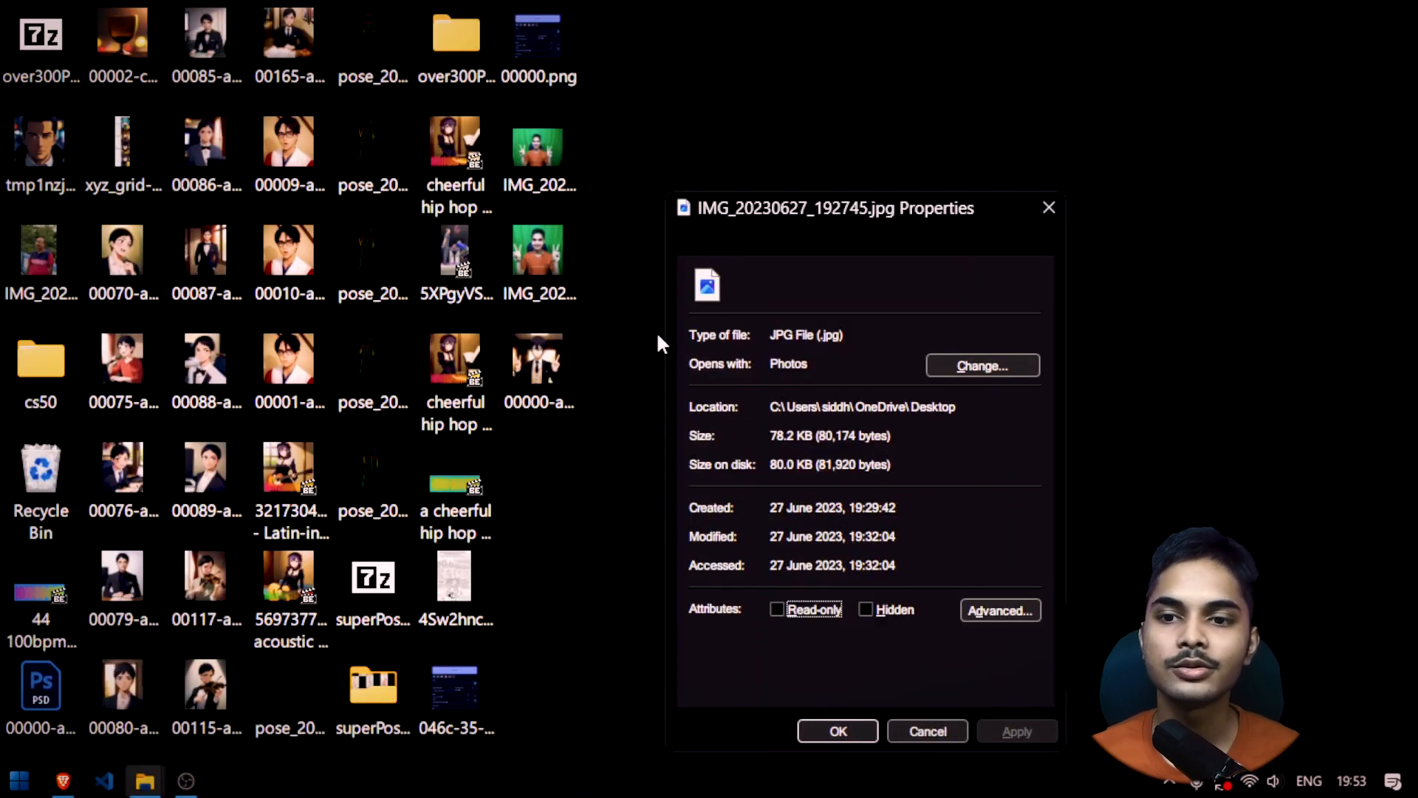
left_click(820, 241)
scroll(833, 532, "down", 1)
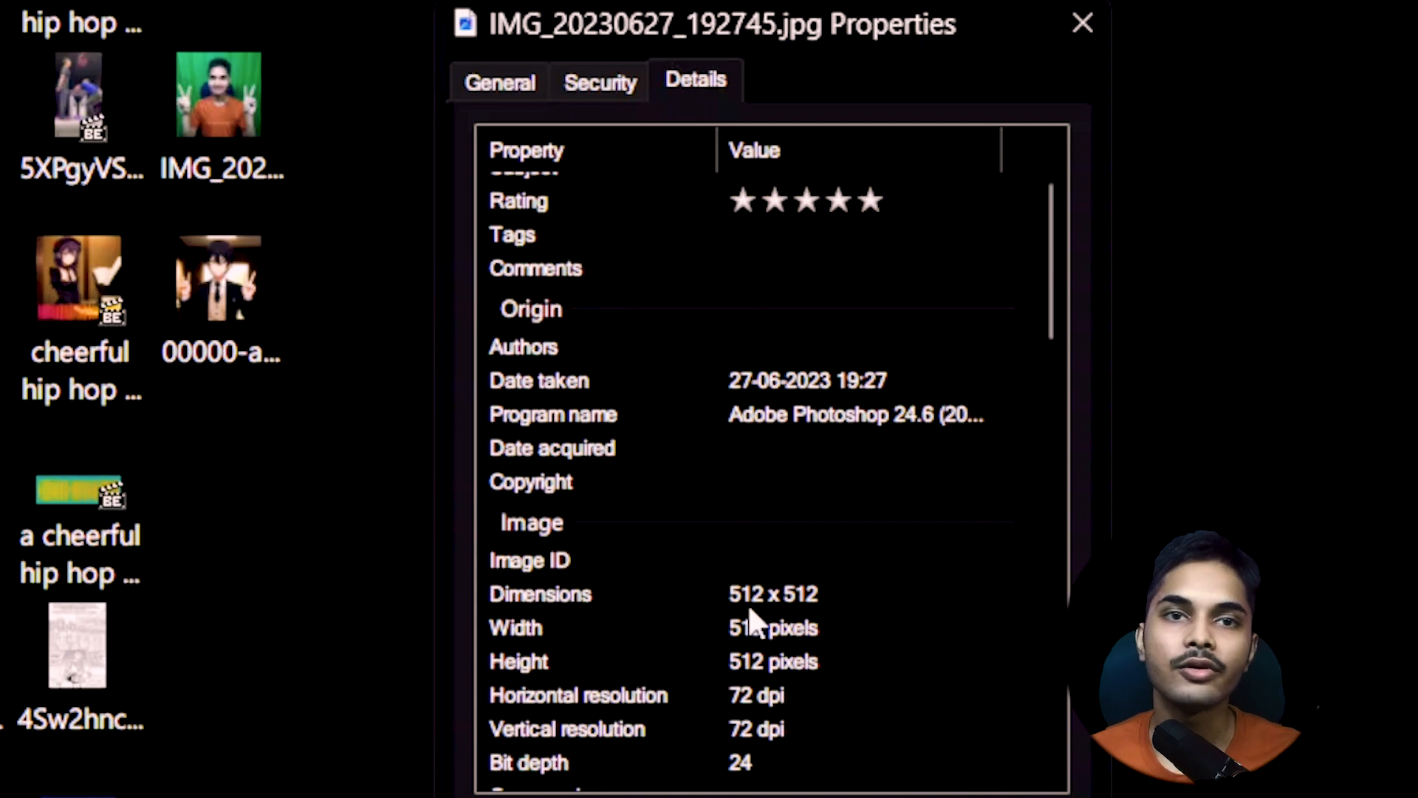
left_click(1082, 23)
Check the pixel dimensions of IMG_20230627_192751.jpg in its file properties
key("Up")
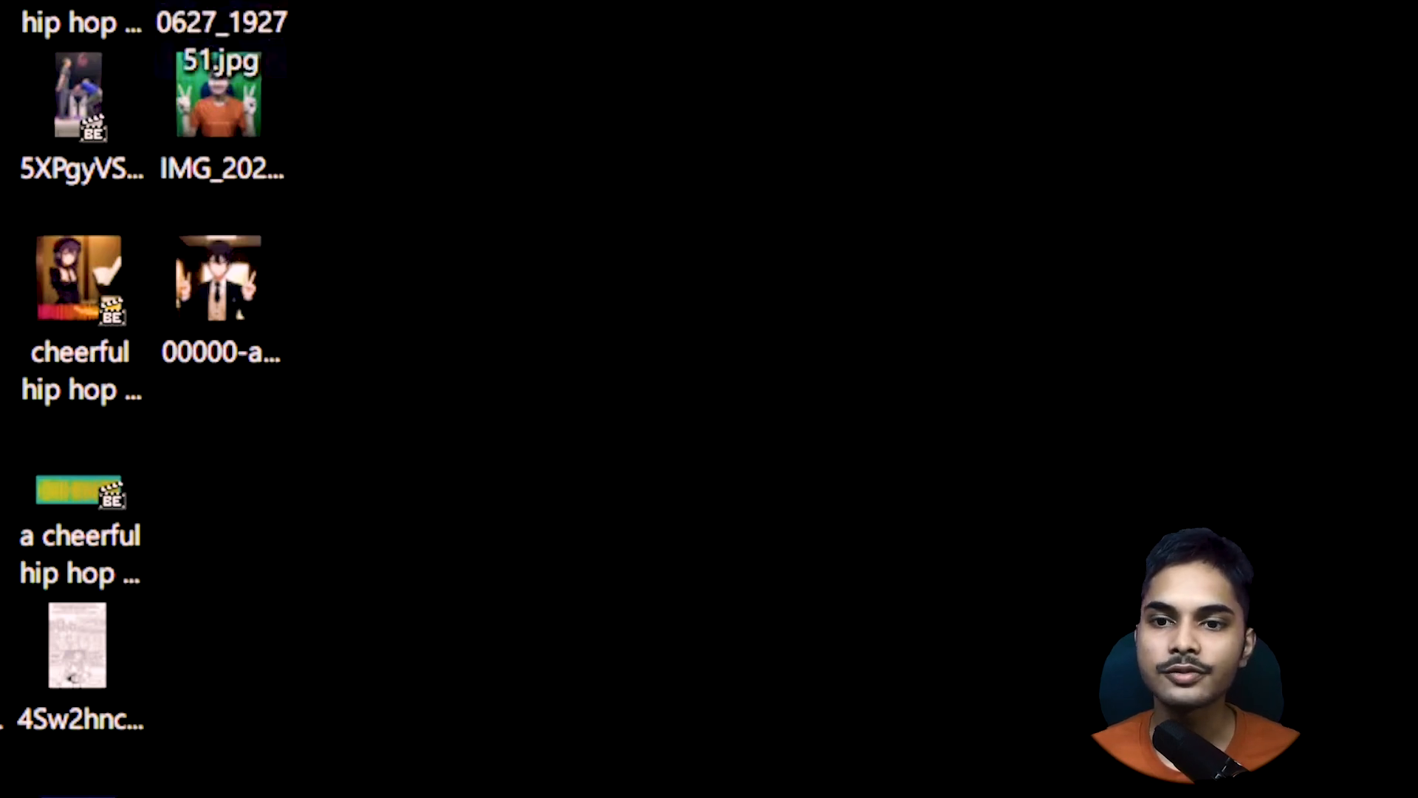
key("alt+Return")
left_click(746, 80)
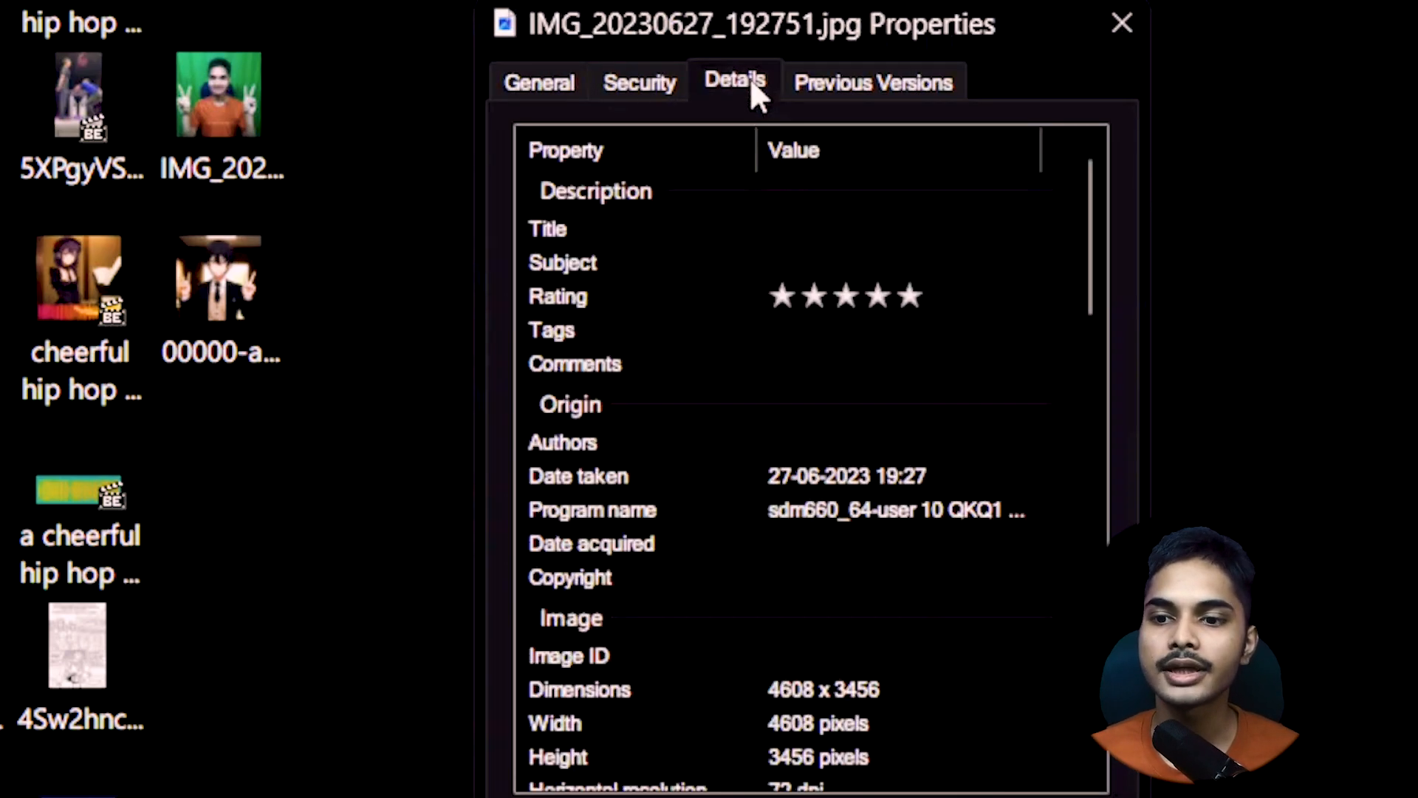
scroll(899, 389, "down", 3)
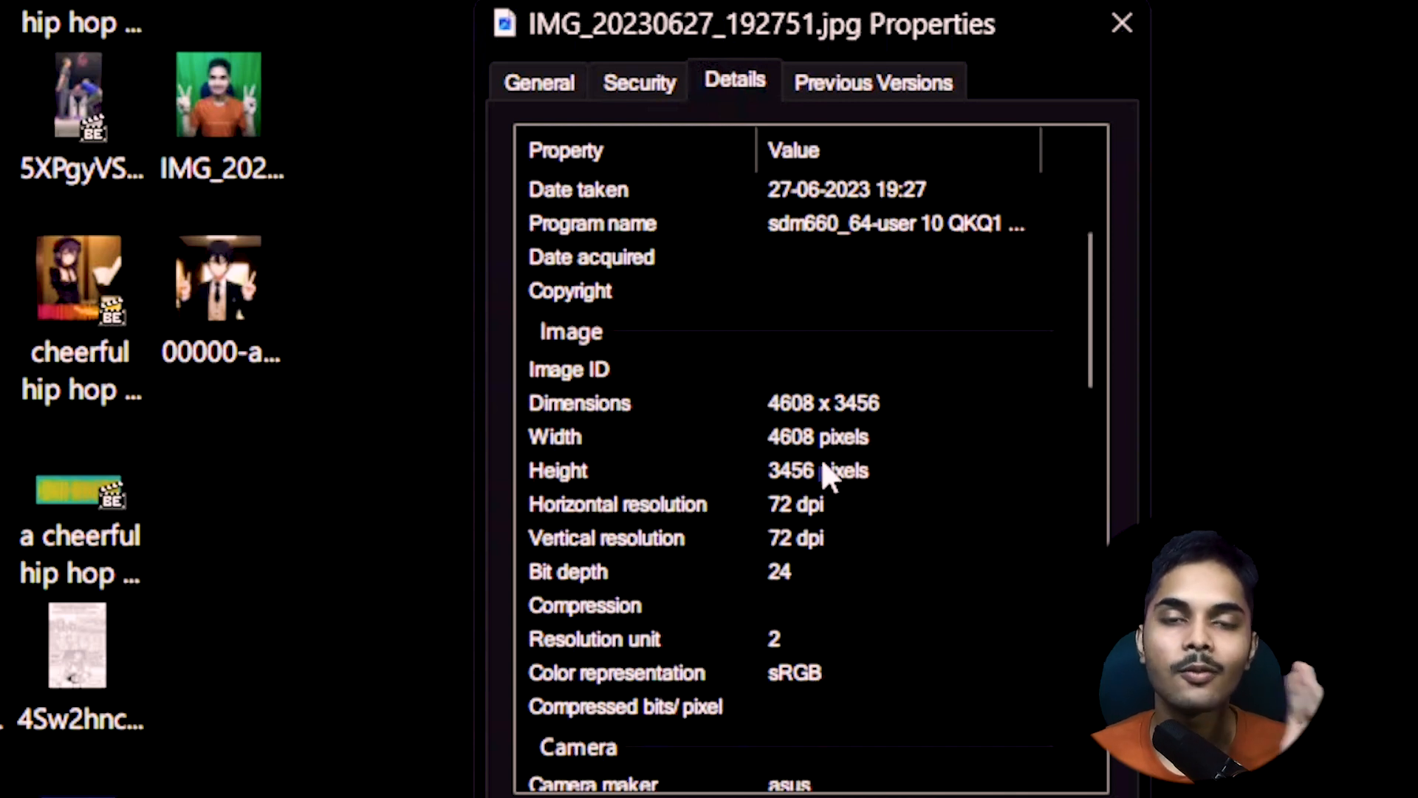
left_click(1122, 23)
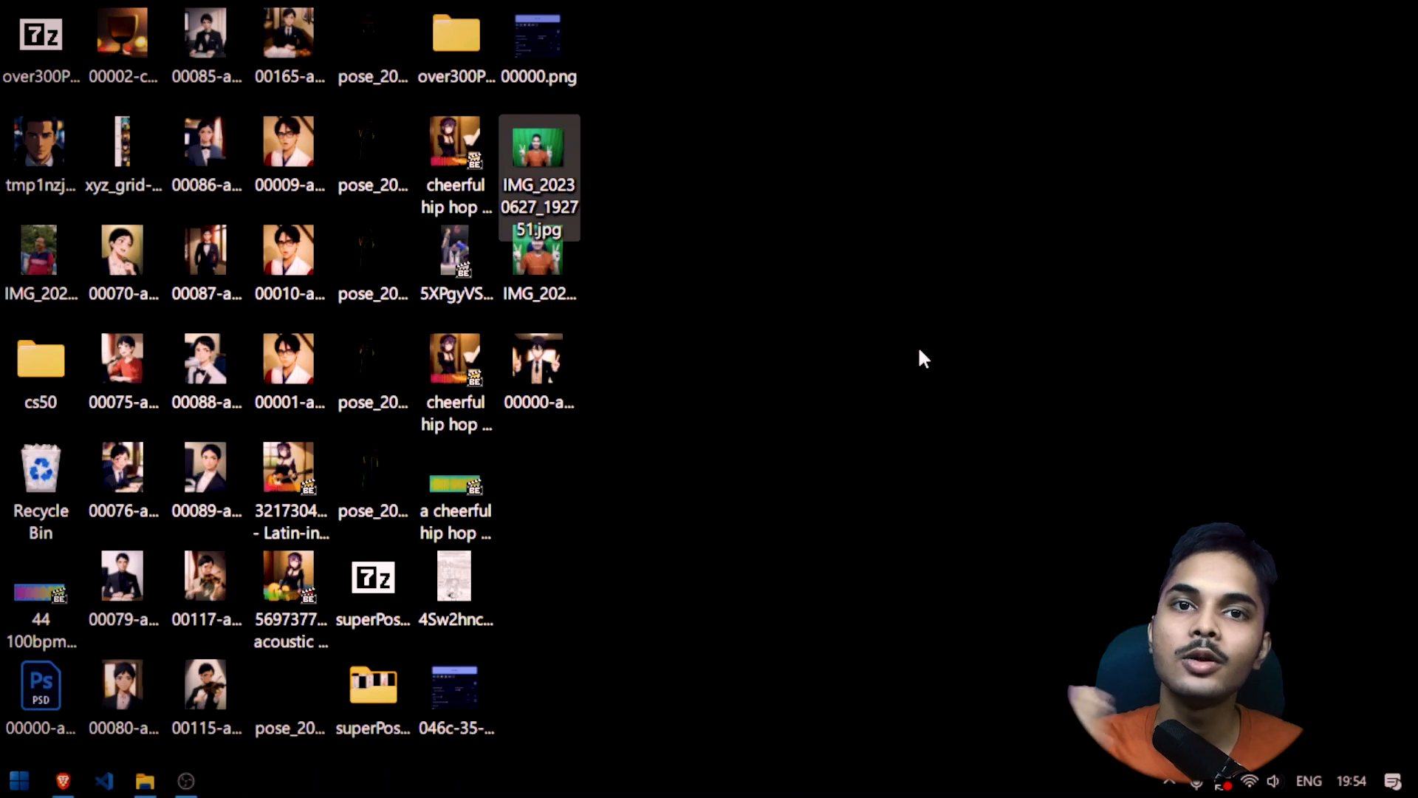
Create a Small resized copy of IMG_20230627_192751.jpg and load it as the ControlNet image
left_click(617, 463)
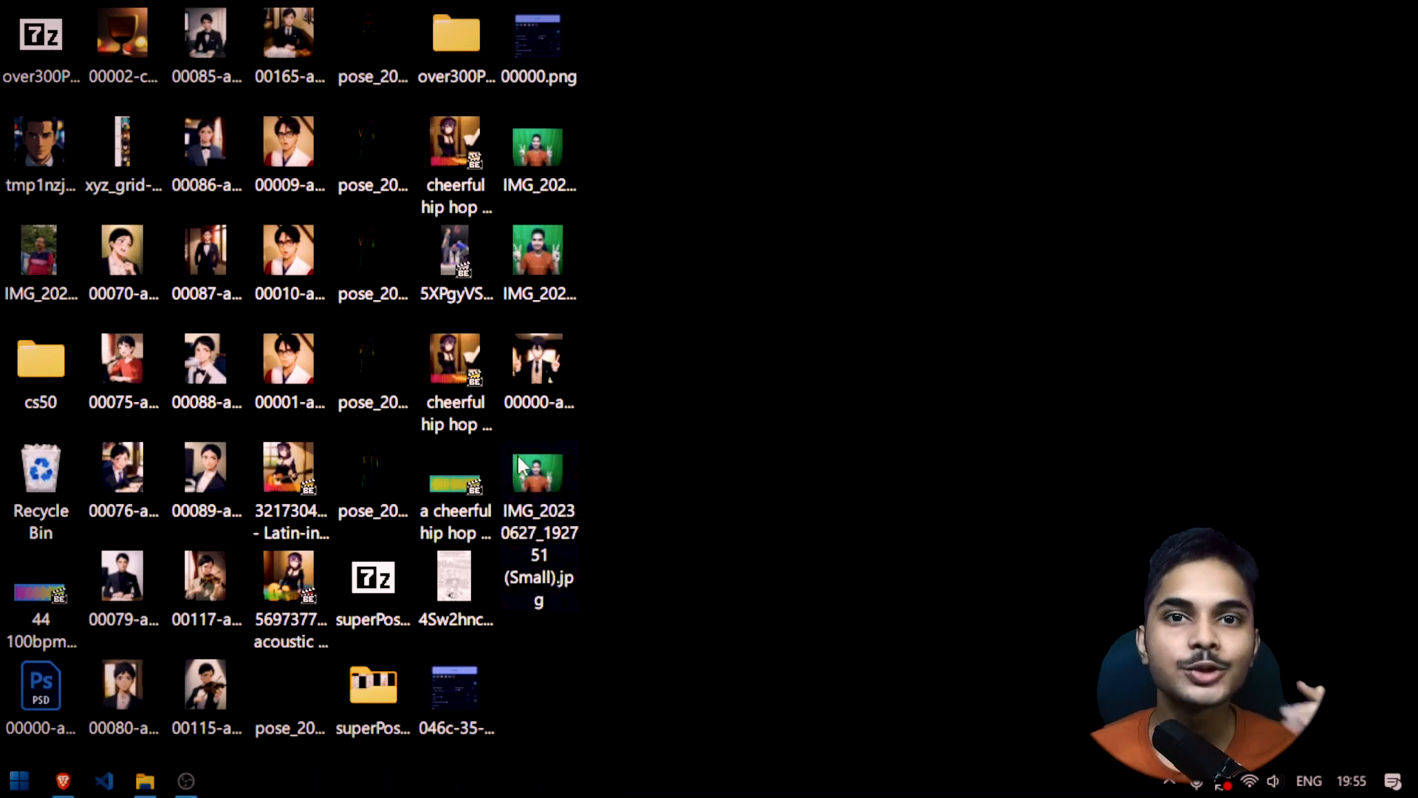
left_click_drag(521, 466, 355, 466)
Turn the aspect ratio lock off and set the output size to 640 wide by 480 high
scroll(354, 443, "up", 10)
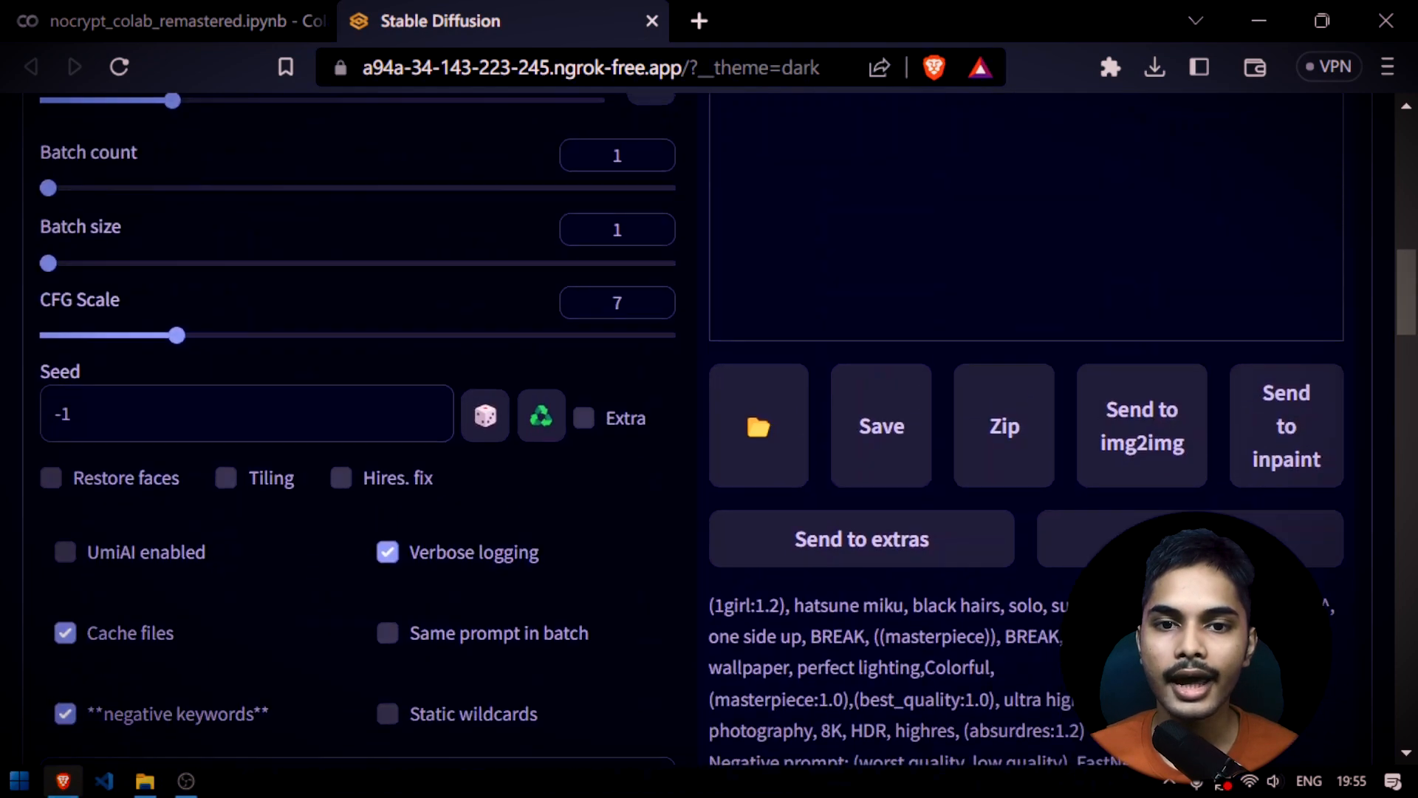
scroll(354, 398, "up", 3)
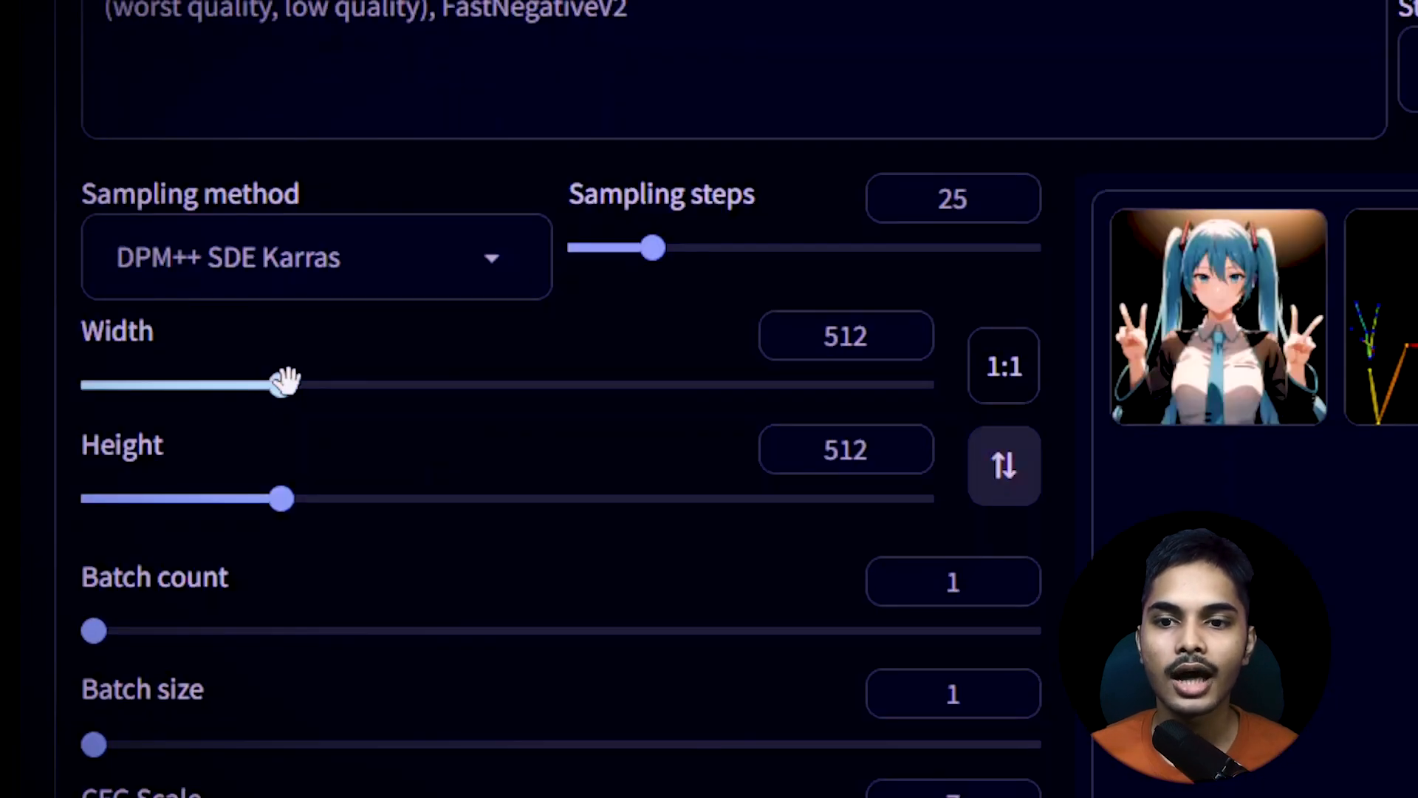
left_click(1004, 367)
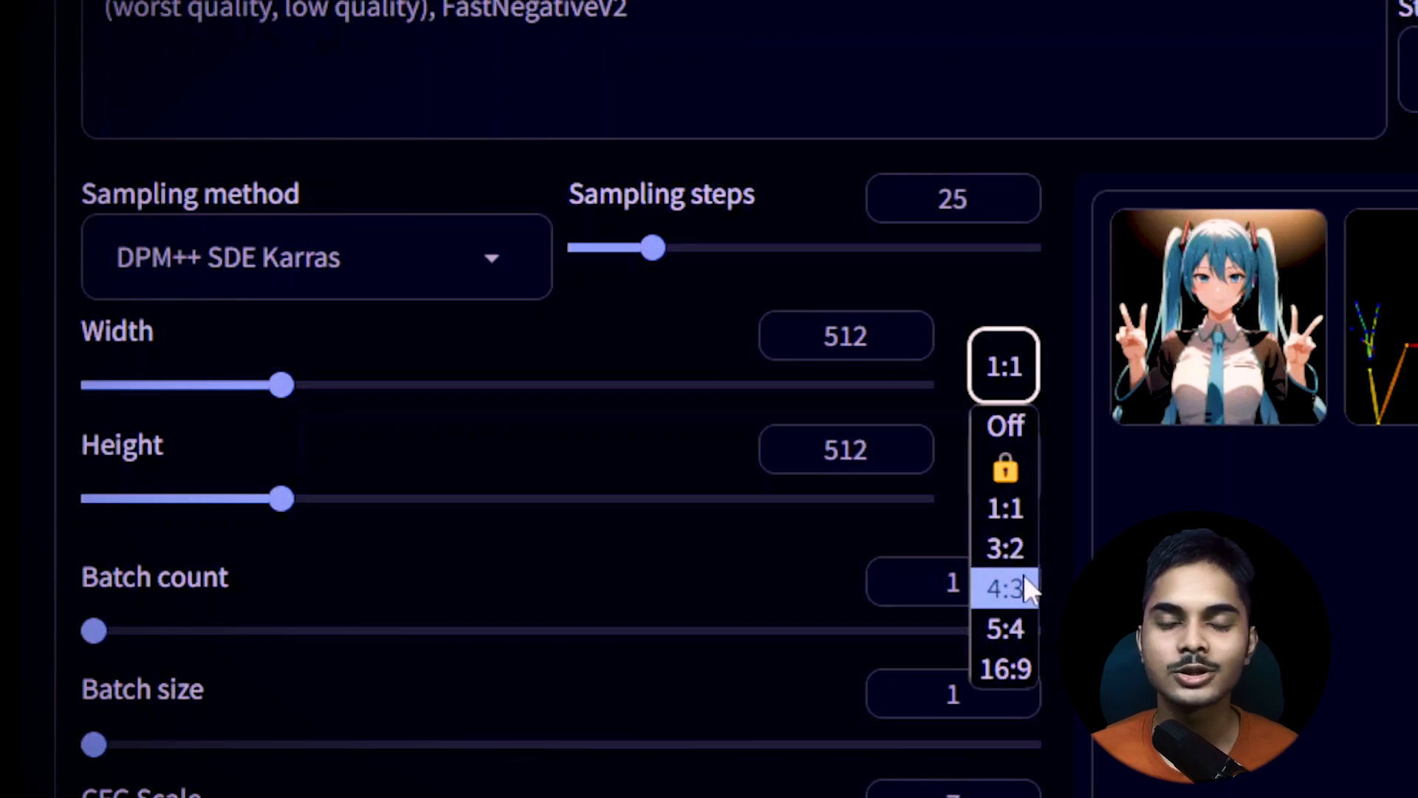
left_click(1006, 425)
left_click_drag(887, 334, 760, 329)
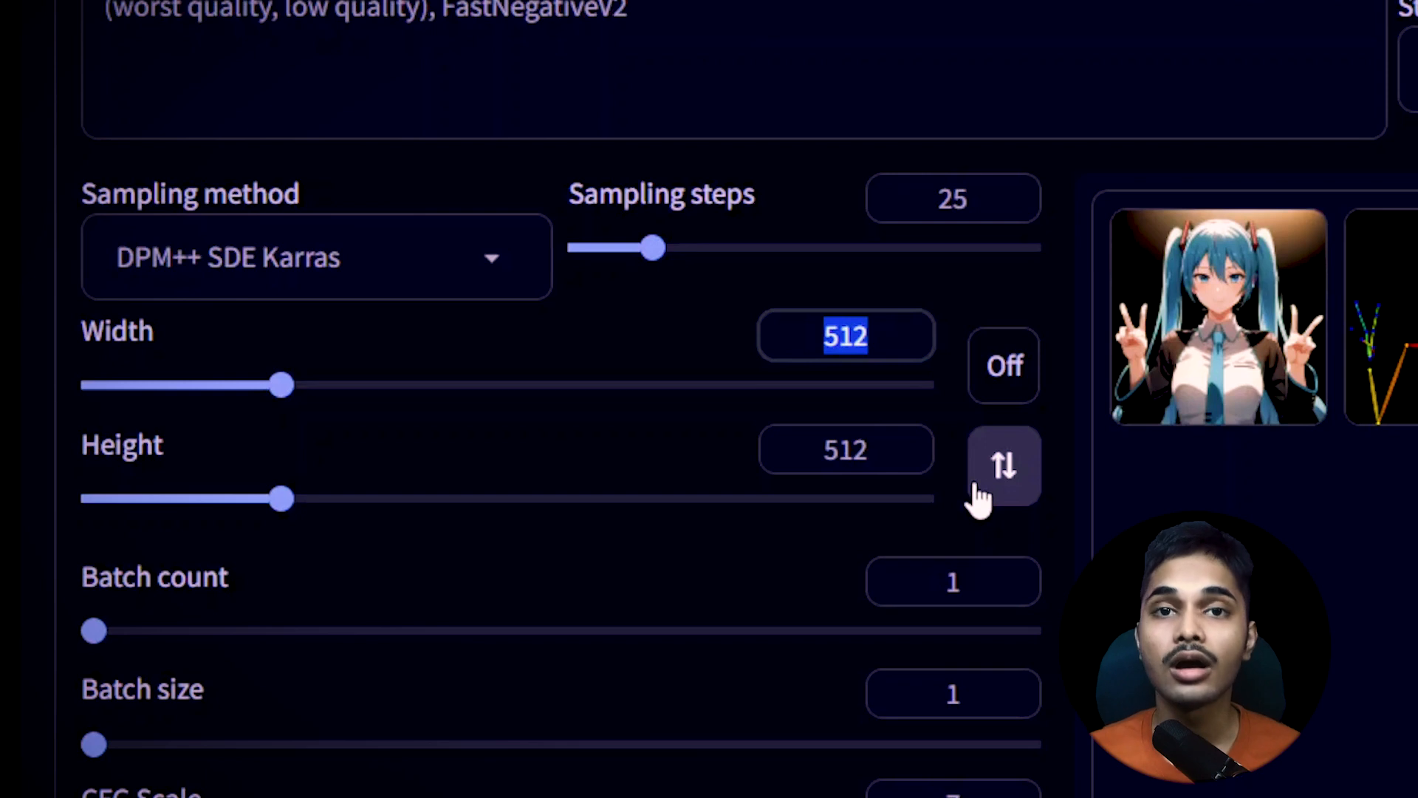
type("640")
key("Tab")
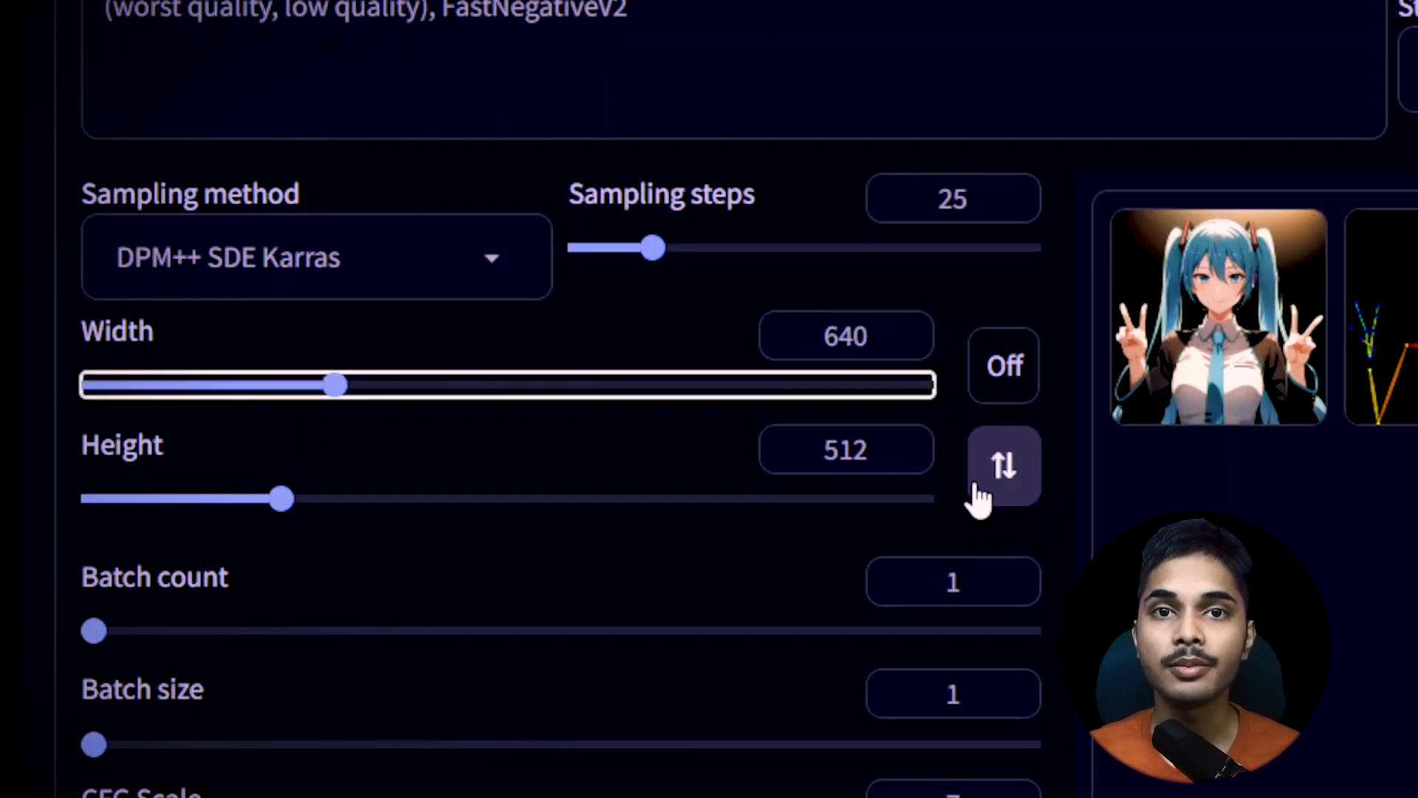
key("Tab")
type("3")
key("BackSpace")
type("480")
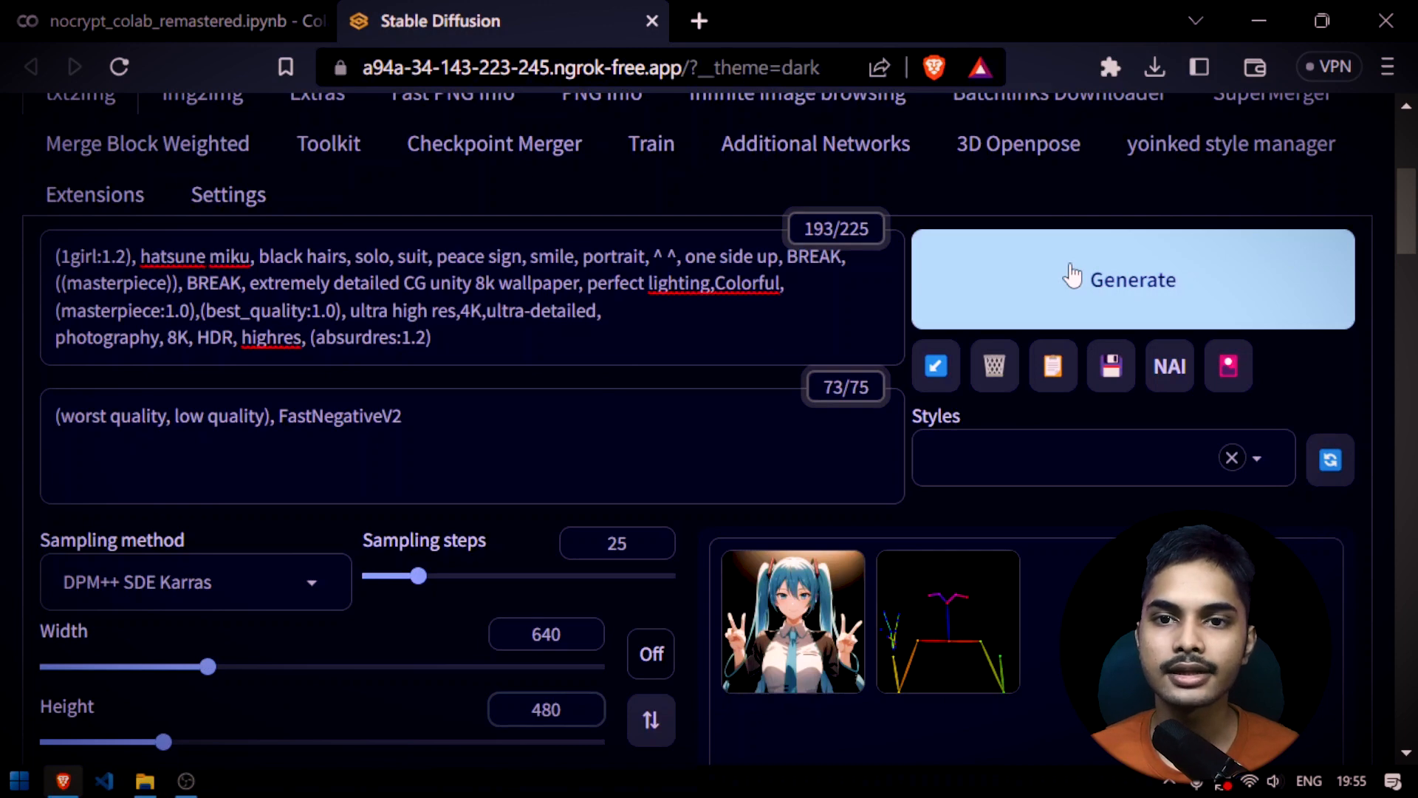
Generate the image from the current prompt and save the result to the computer
left_click(1073, 276)
scroll(797, 353, "down", 3)
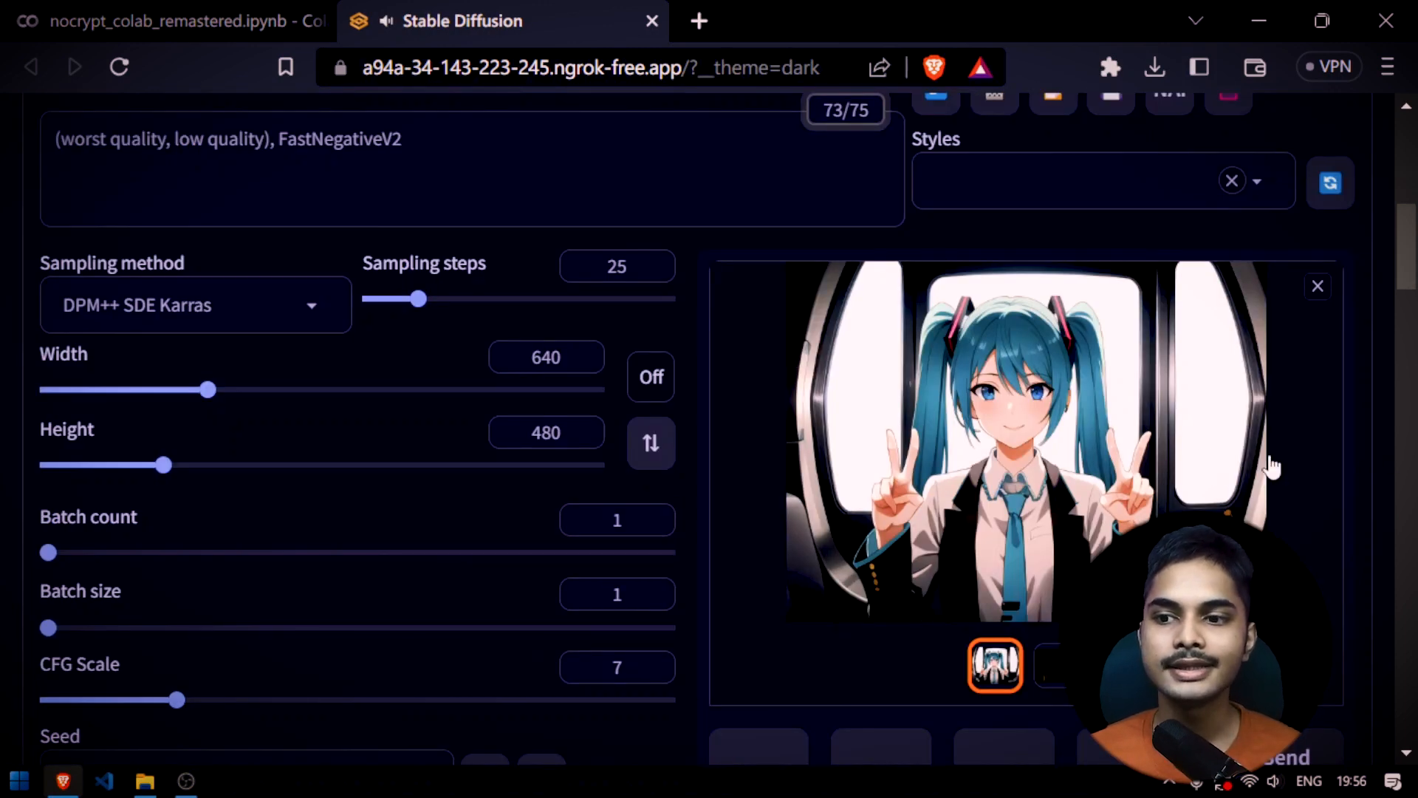
right_click(861, 389)
left_click(990, 436)
key("Return")
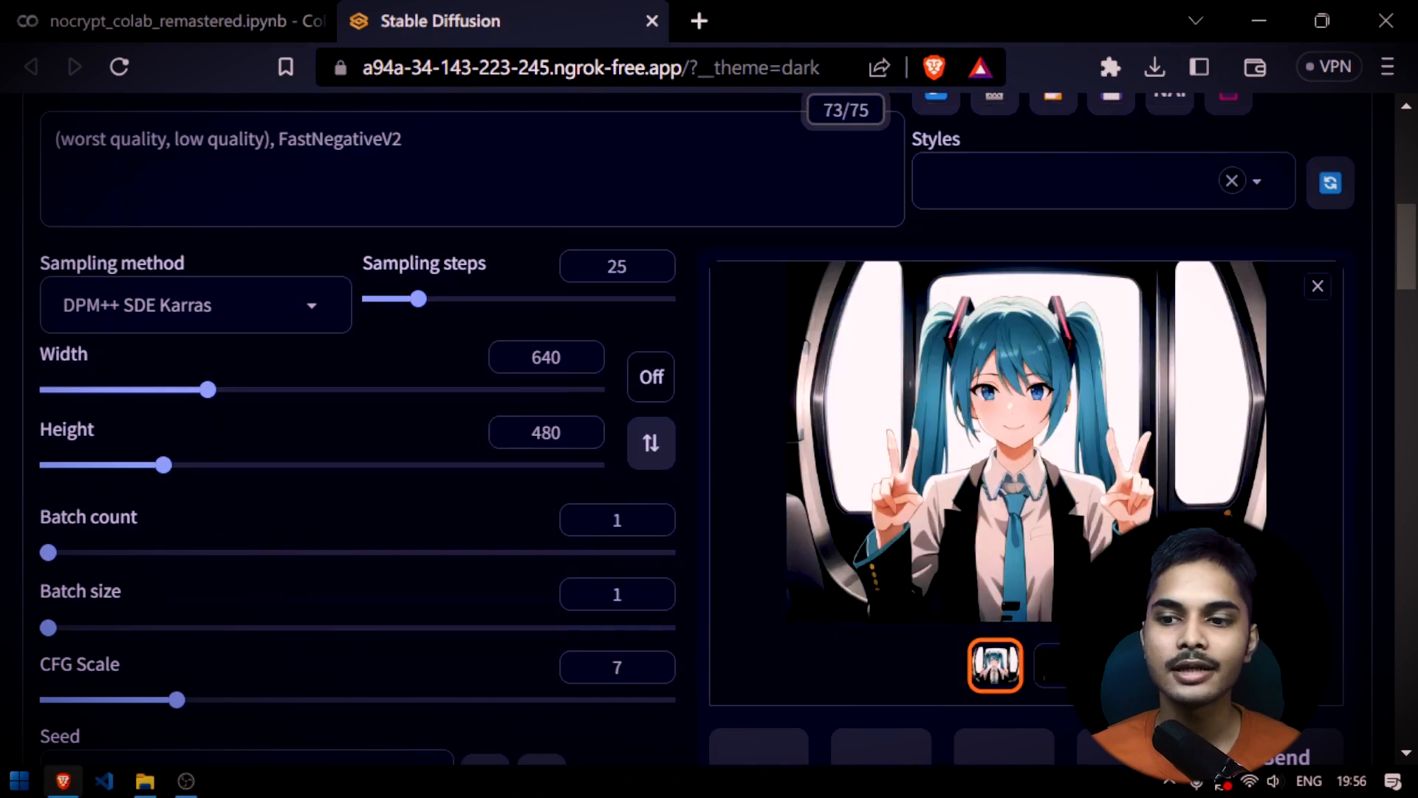
Enlarge the detected OpenPose skeleton and compare it with the ControlNet source photo and the generated image
scroll(1312, 194, "down", 2)
left_click(1318, 148)
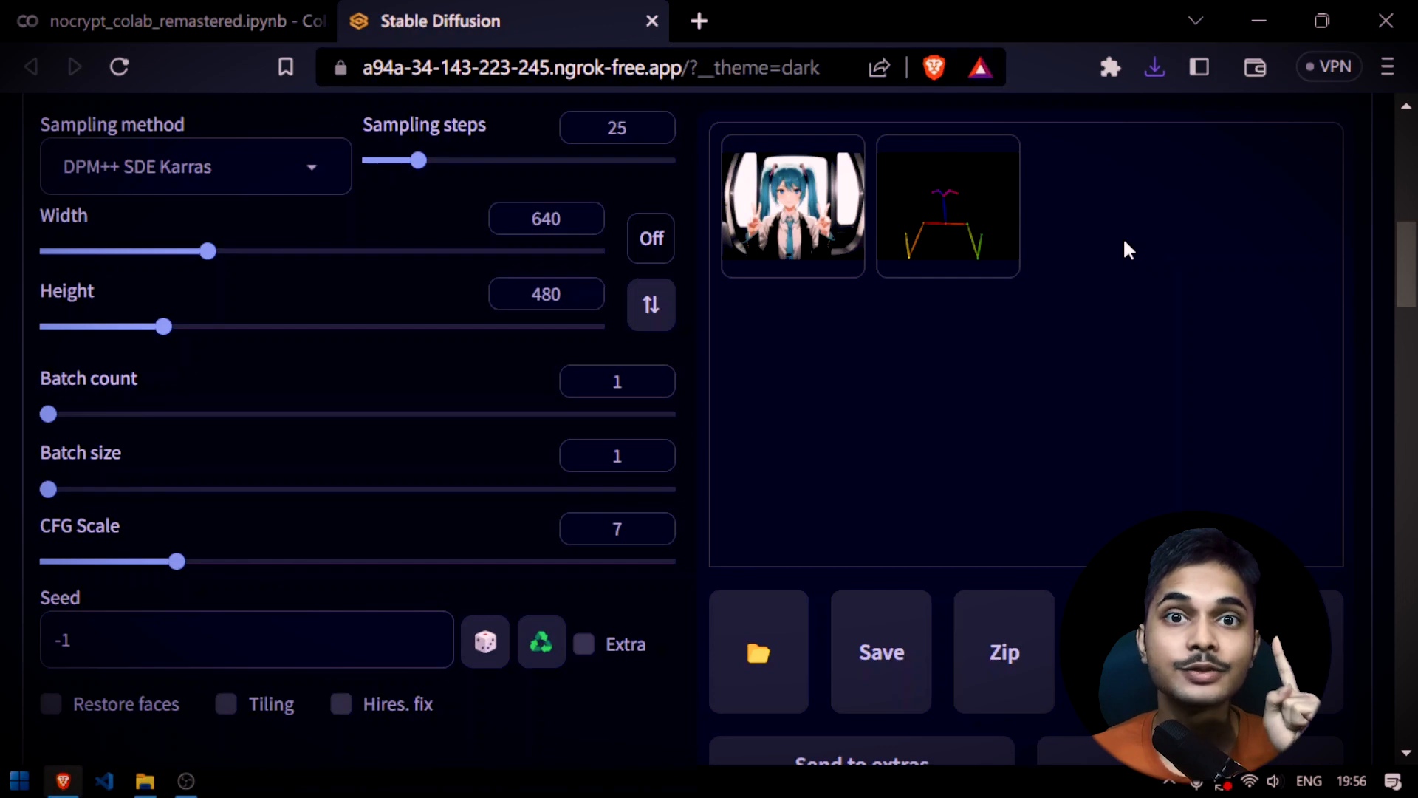
left_click(971, 222)
scroll(972, 222, "up", 2)
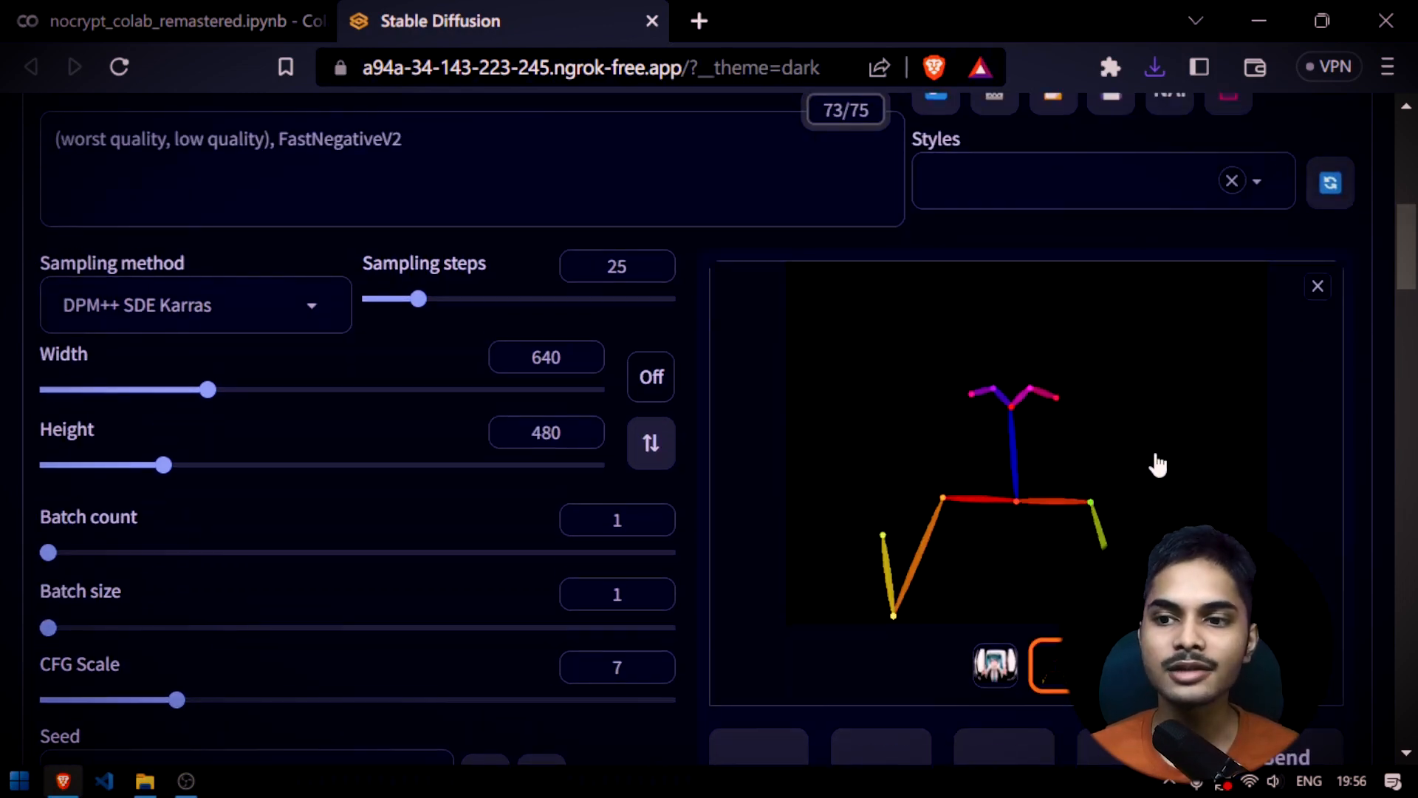
scroll(1045, 428, "down", 2)
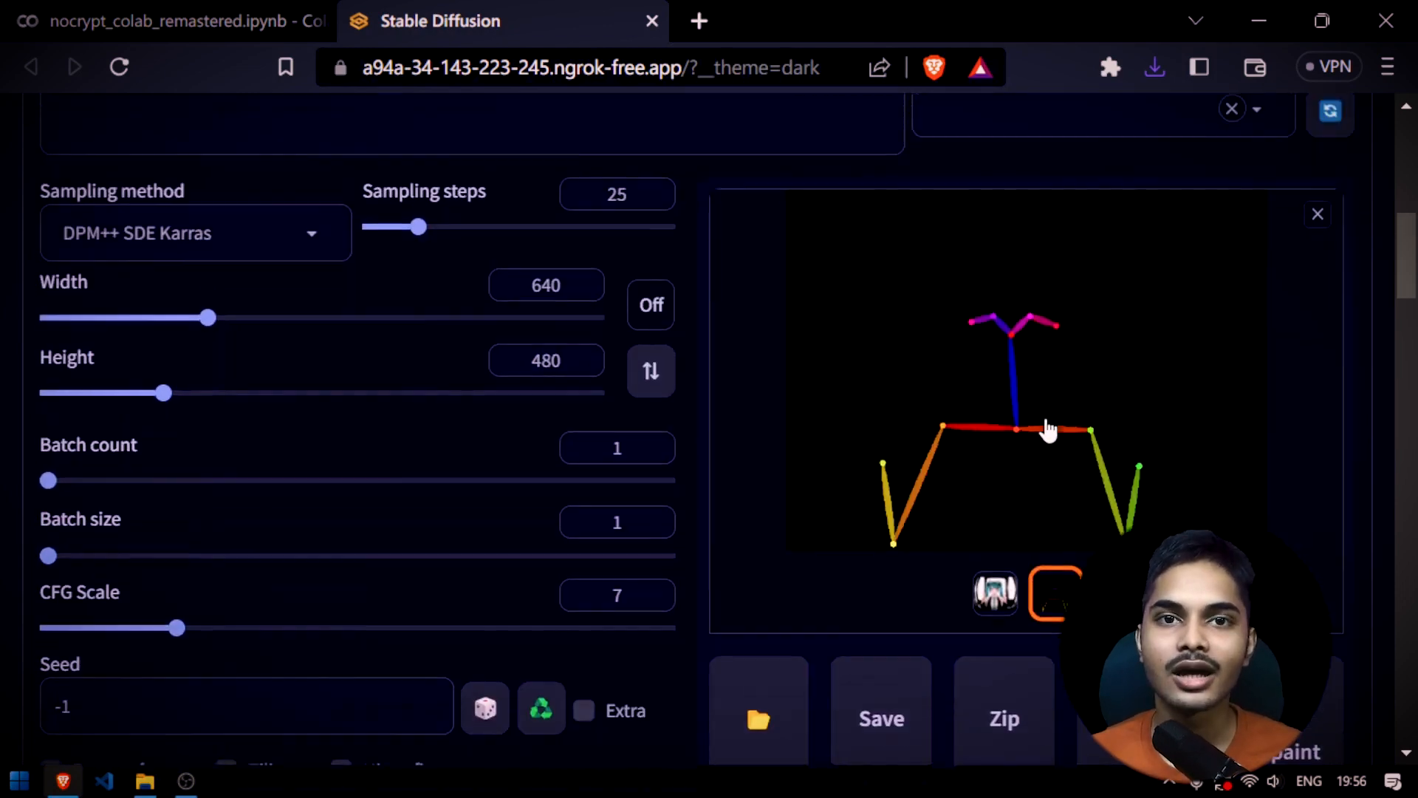
scroll(1045, 428, "up", 4)
scroll(1038, 475, "down", 7)
scroll(1069, 353, "up", 2)
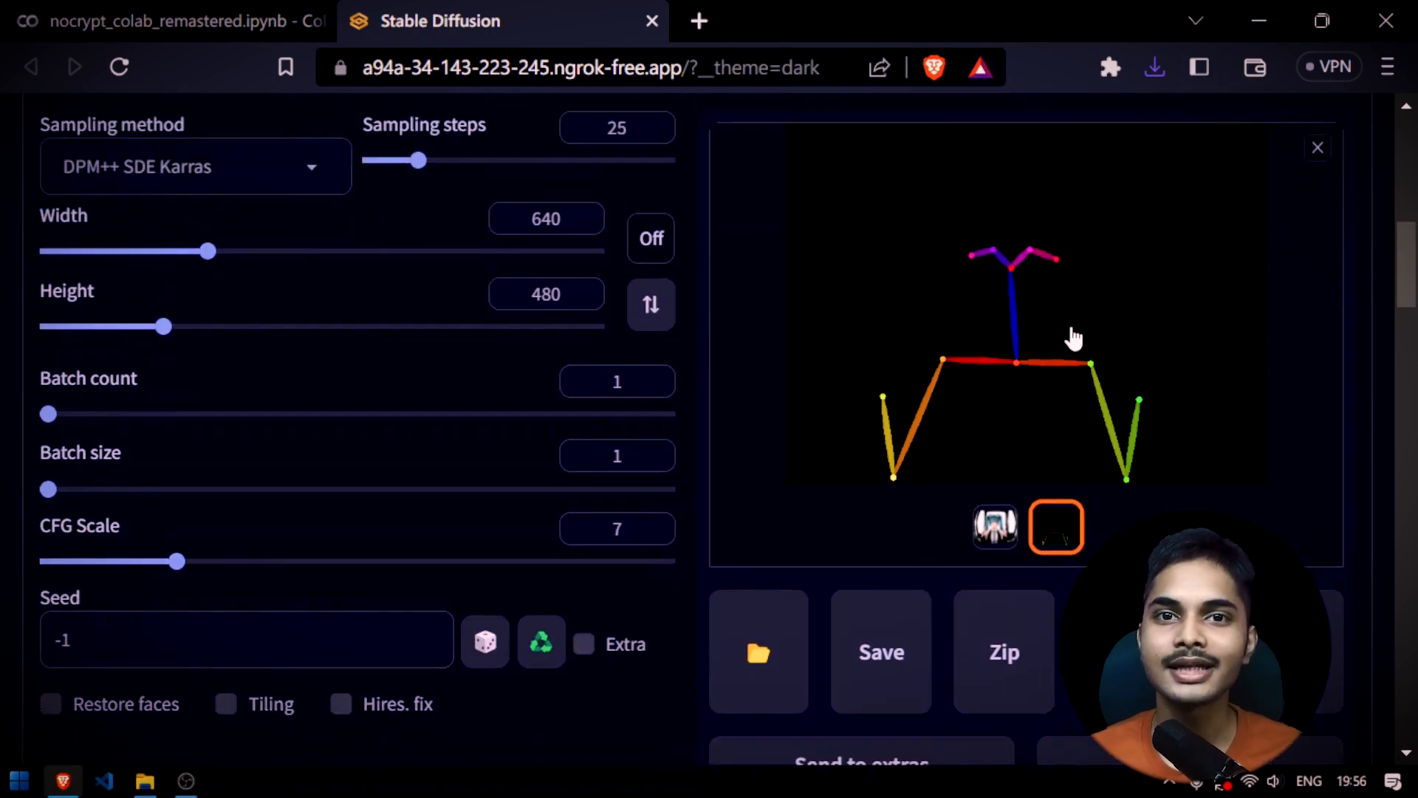
scroll(1069, 353, "down", 12)
scroll(900, 356, "up", 1)
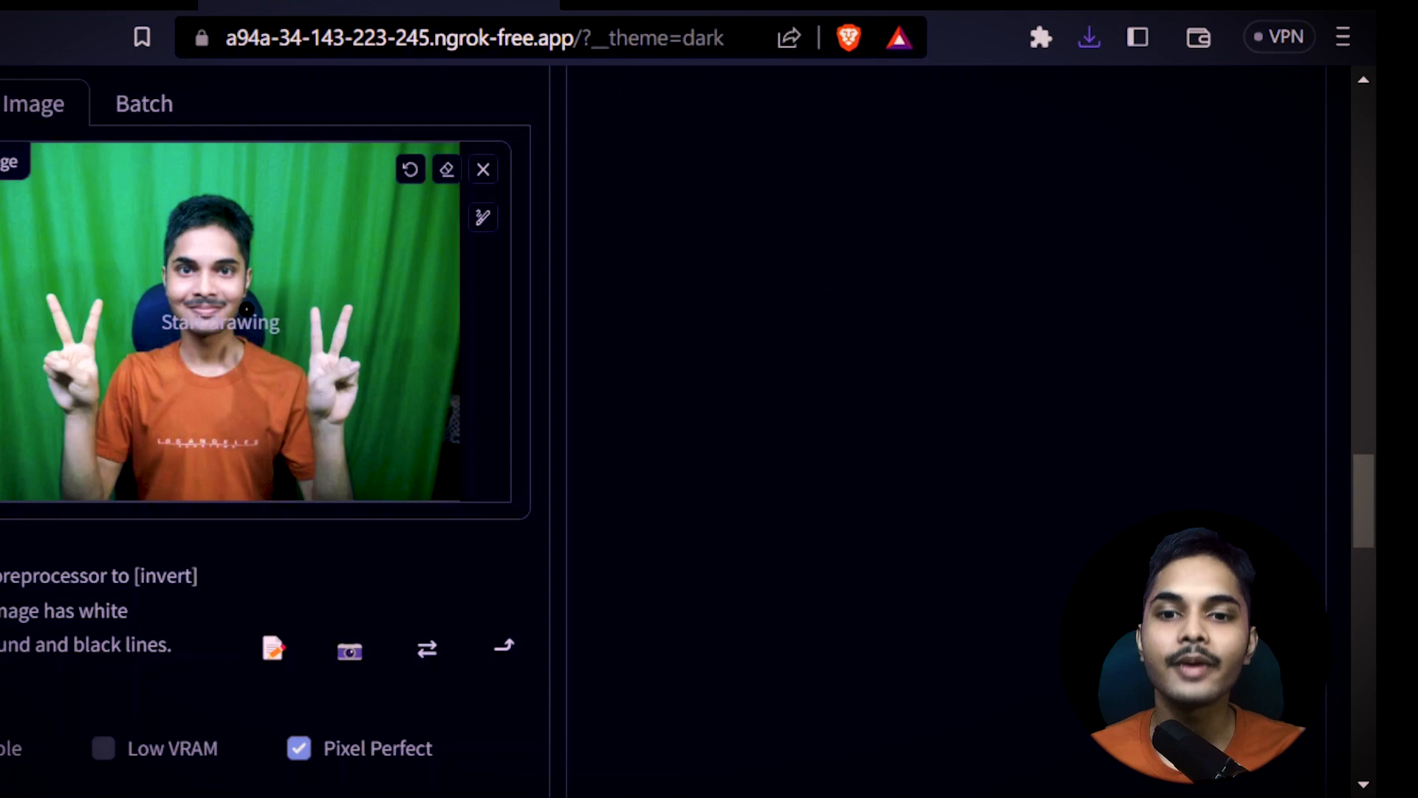
scroll(1068, 244, "up", 15)
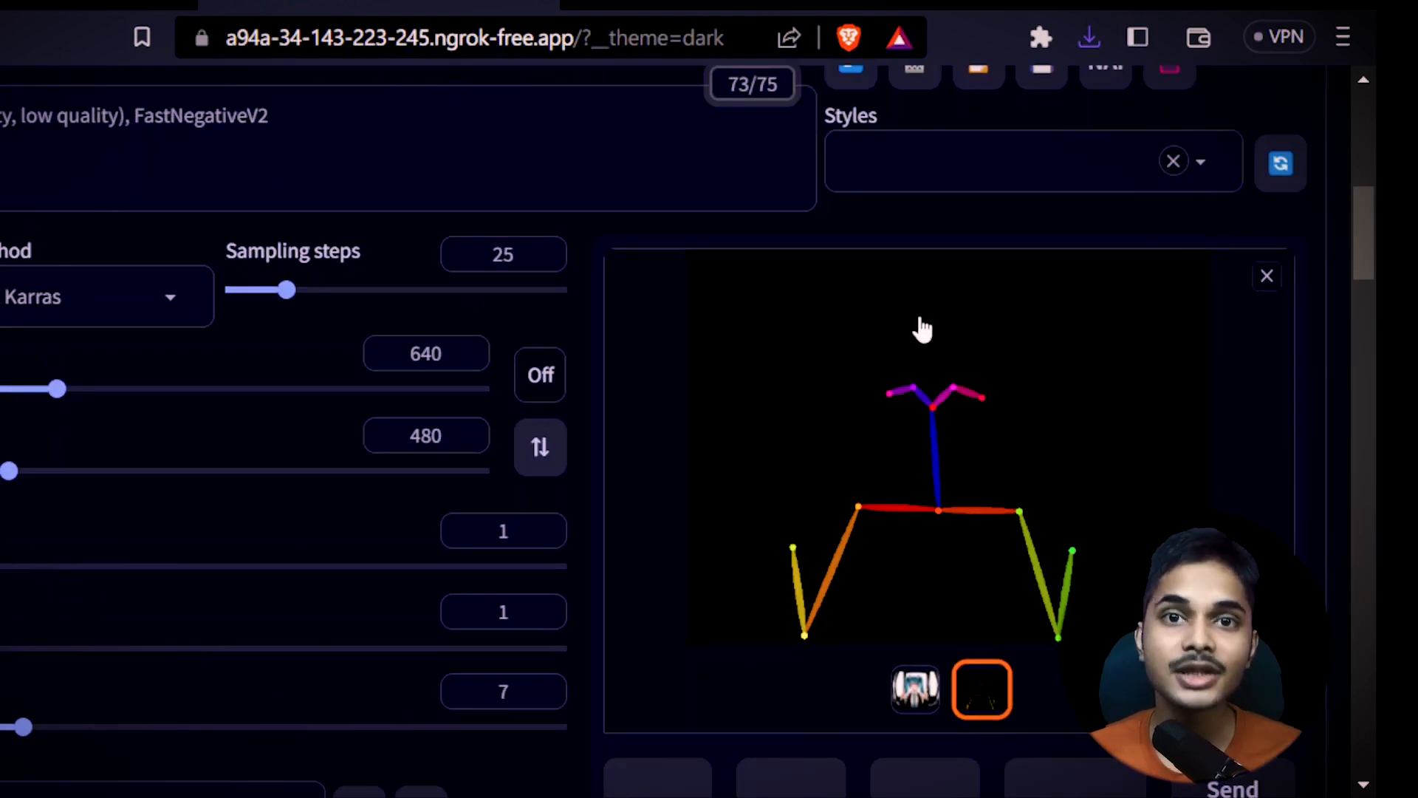
left_click(916, 691)
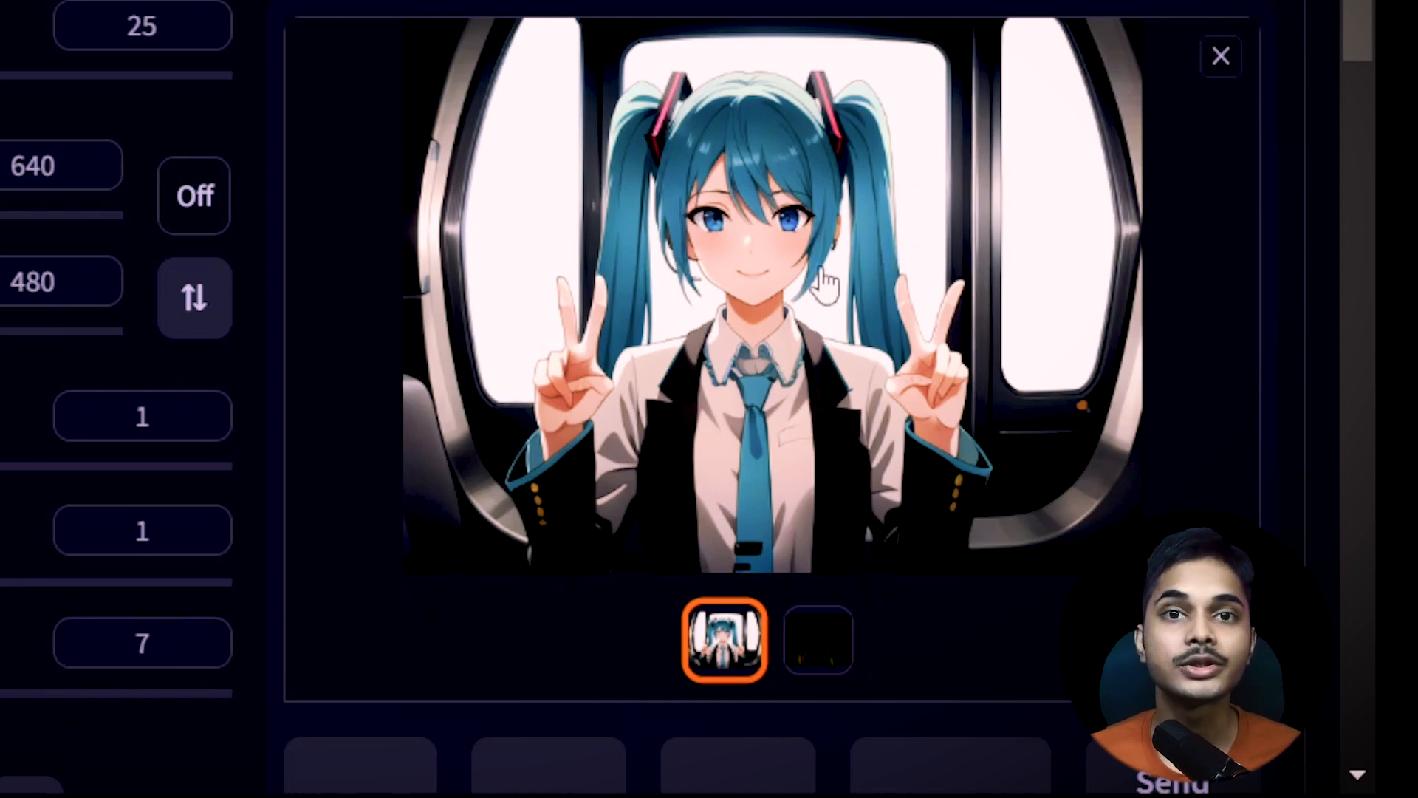
left_click(818, 639)
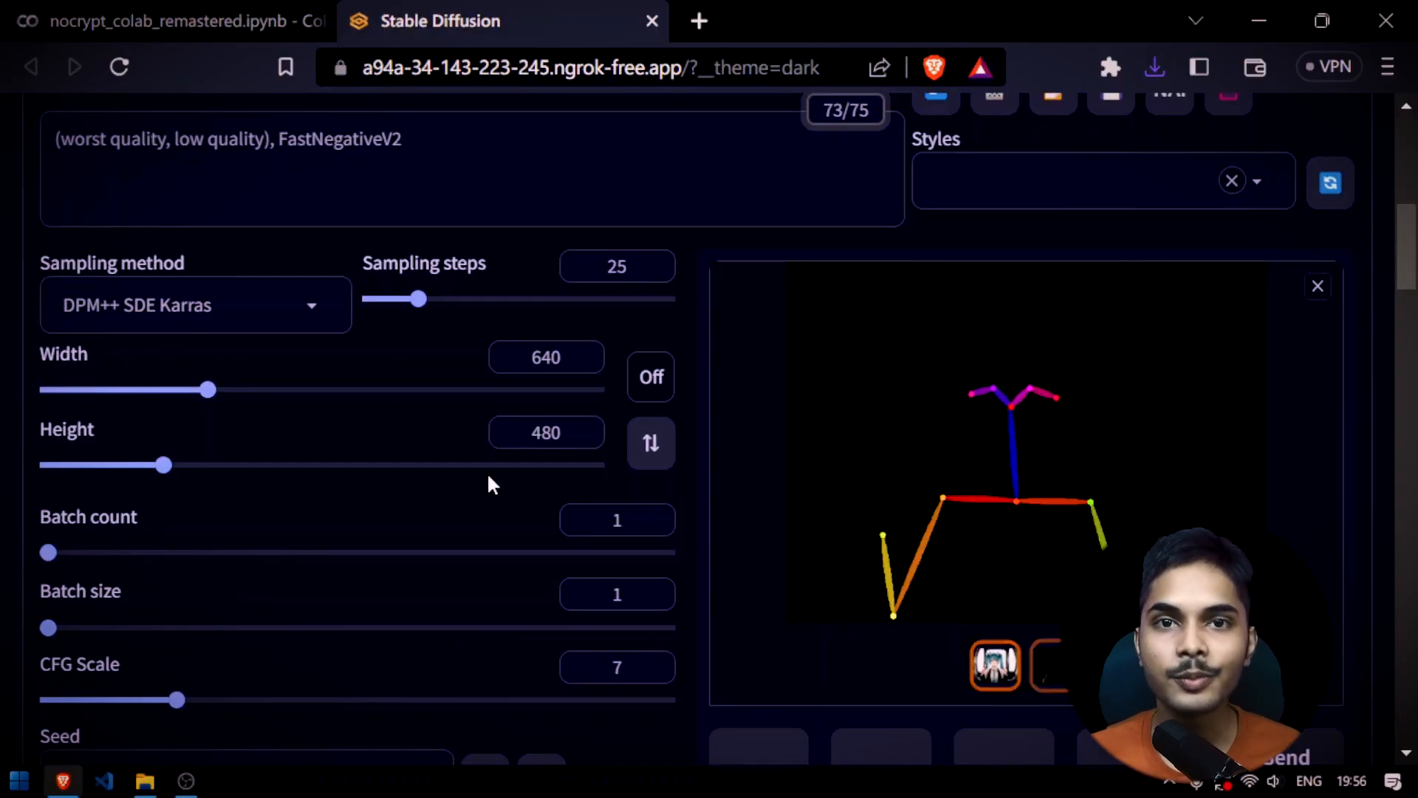
Examine the ControlNet preprocessor, model and Pixel Perfect settings used for the source photo
scroll(950, 477, "down", 8)
scroll(752, 425, "down", 10)
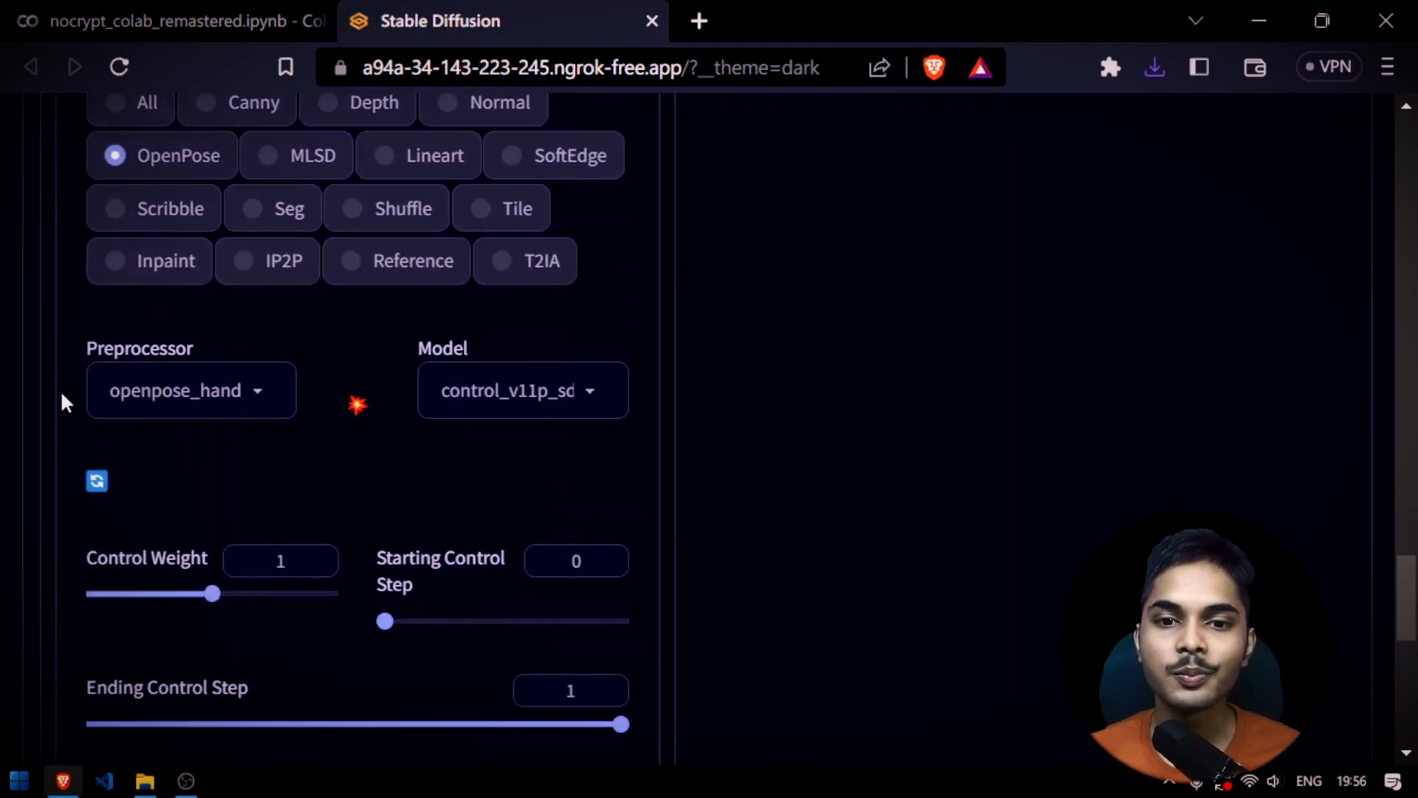
scroll(860, 346, "up", 20)
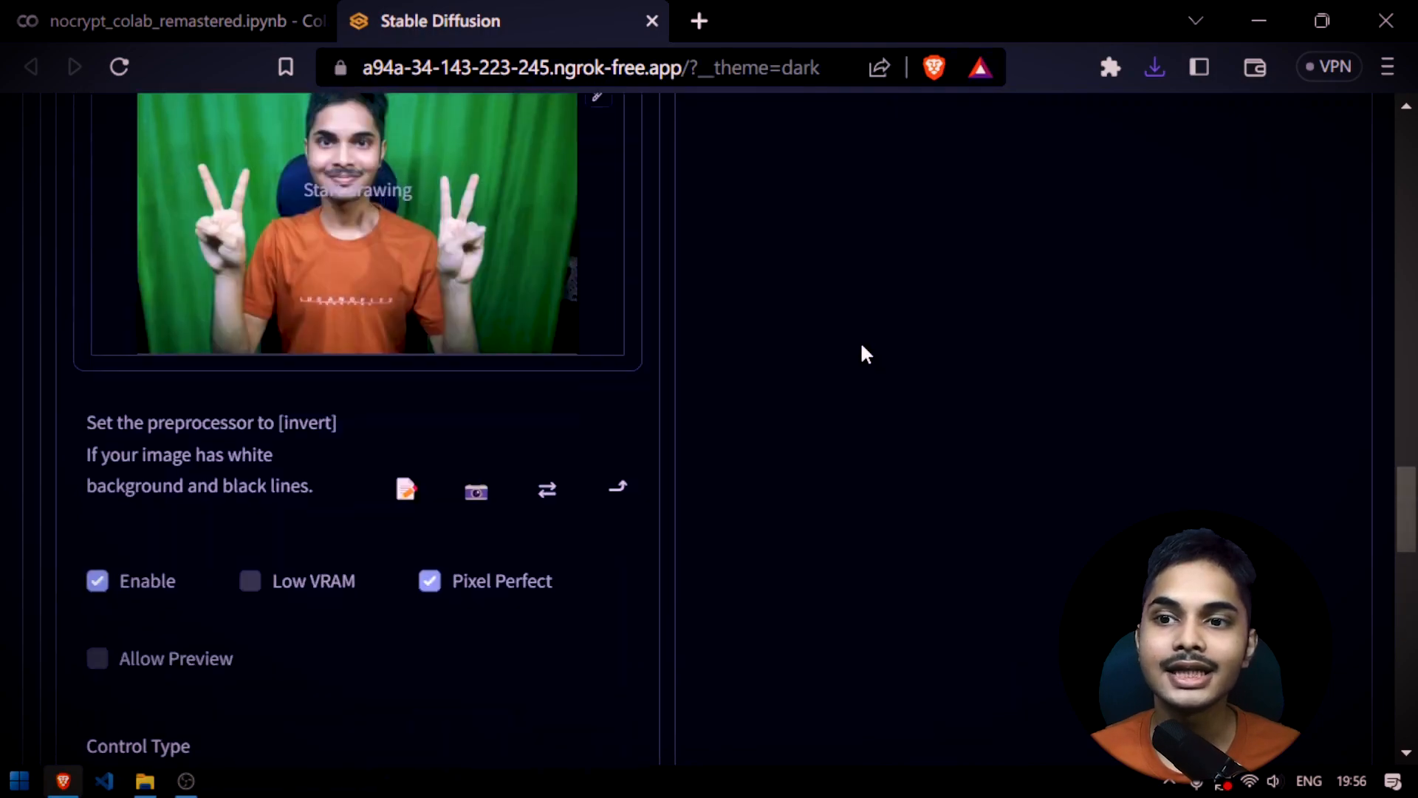
scroll(662, 408, "down", 20)
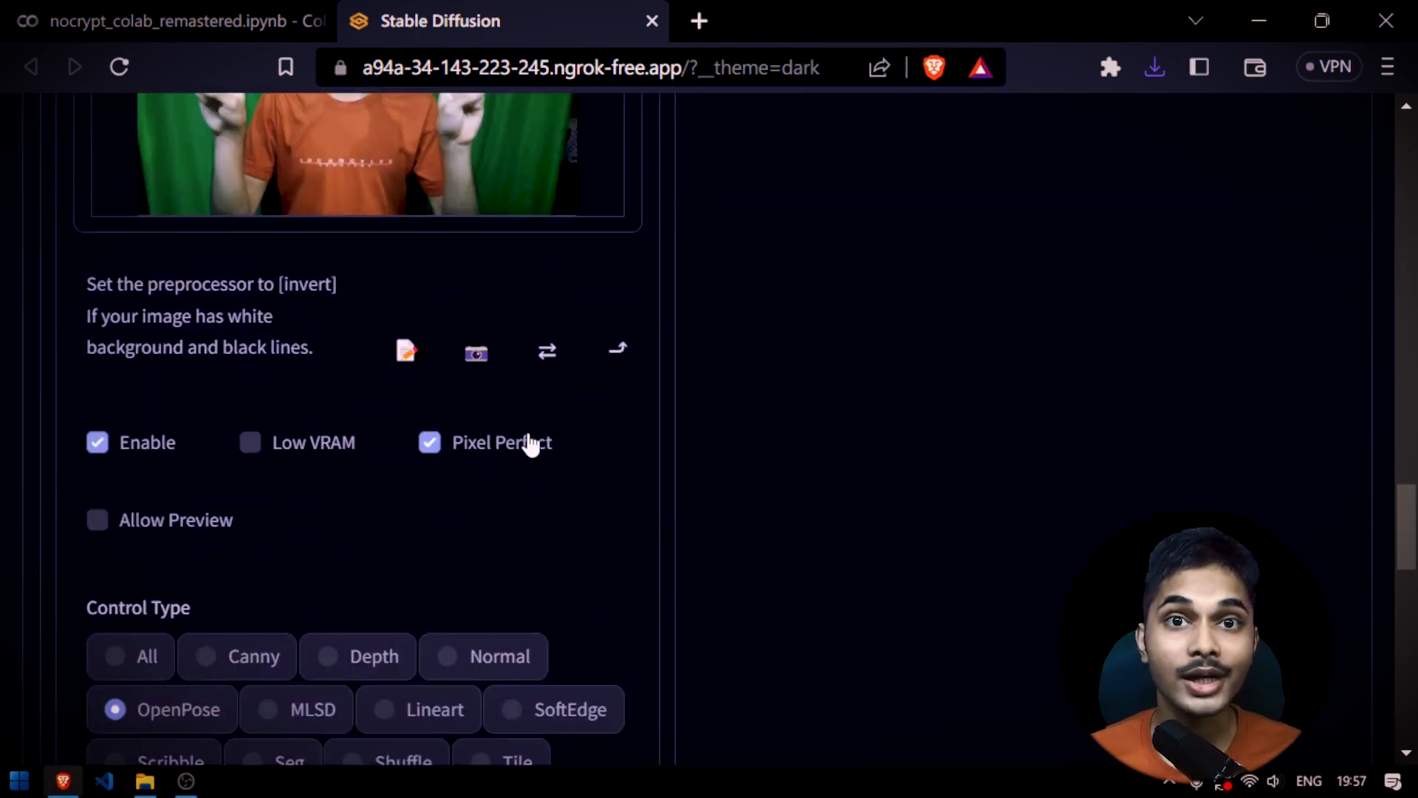
scroll(719, 433, "up", 20)
scroll(1100, 440, "down", 4)
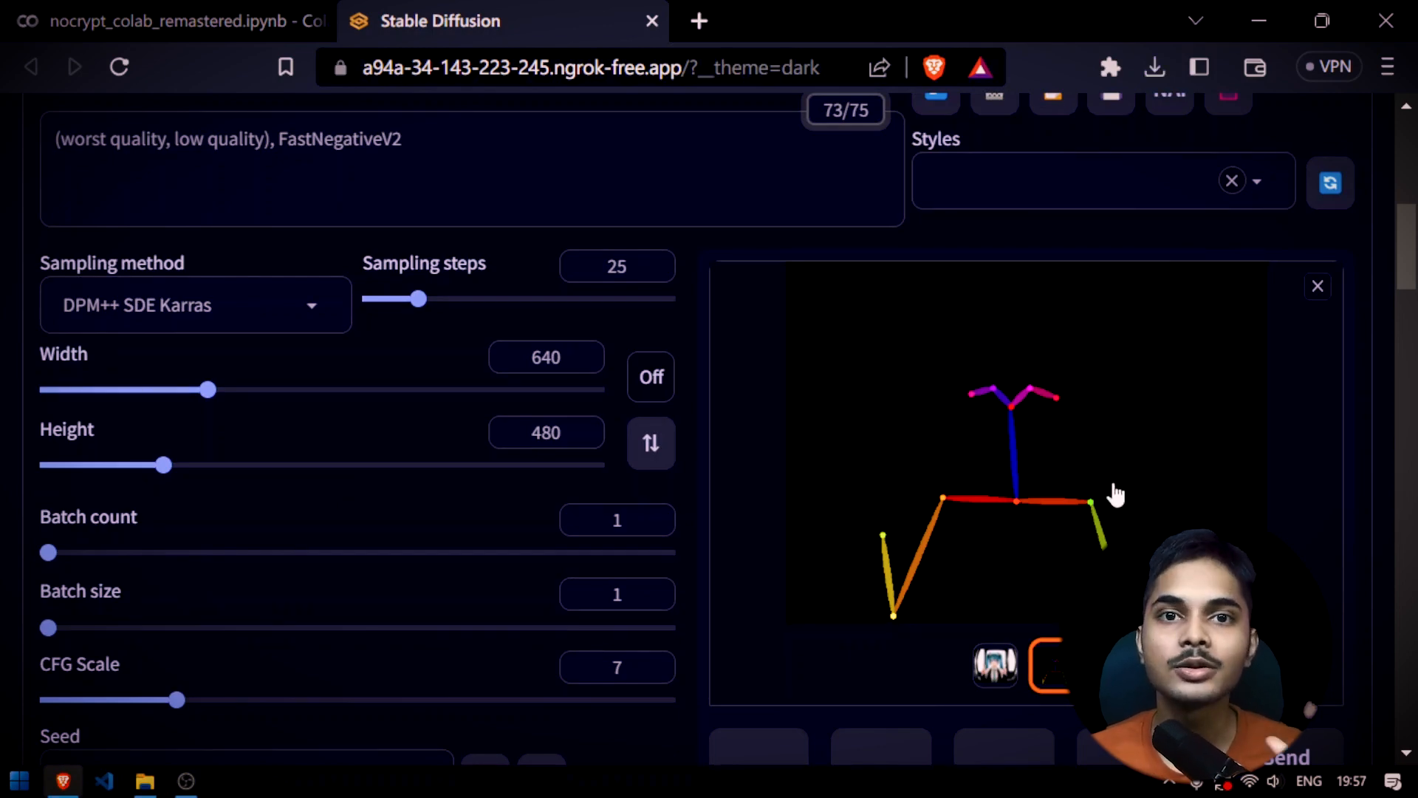
Save the enlarged OpenPose skeleton from the results gallery to the desktop as an image
scroll(1112, 444, "down", 7)
scroll(1256, 428, "up", 9)
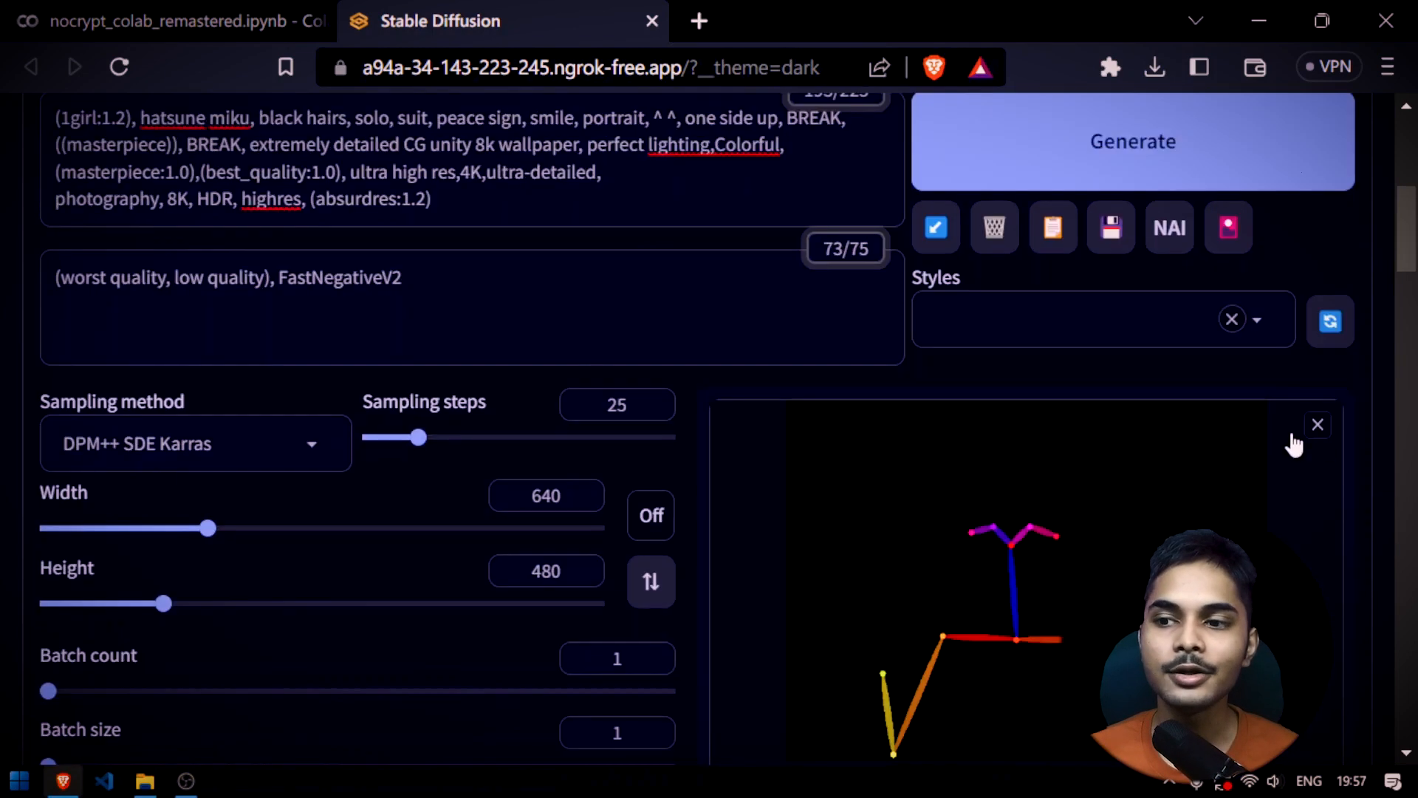
right_click(1017, 486)
left_click(1134, 198)
key("Return")
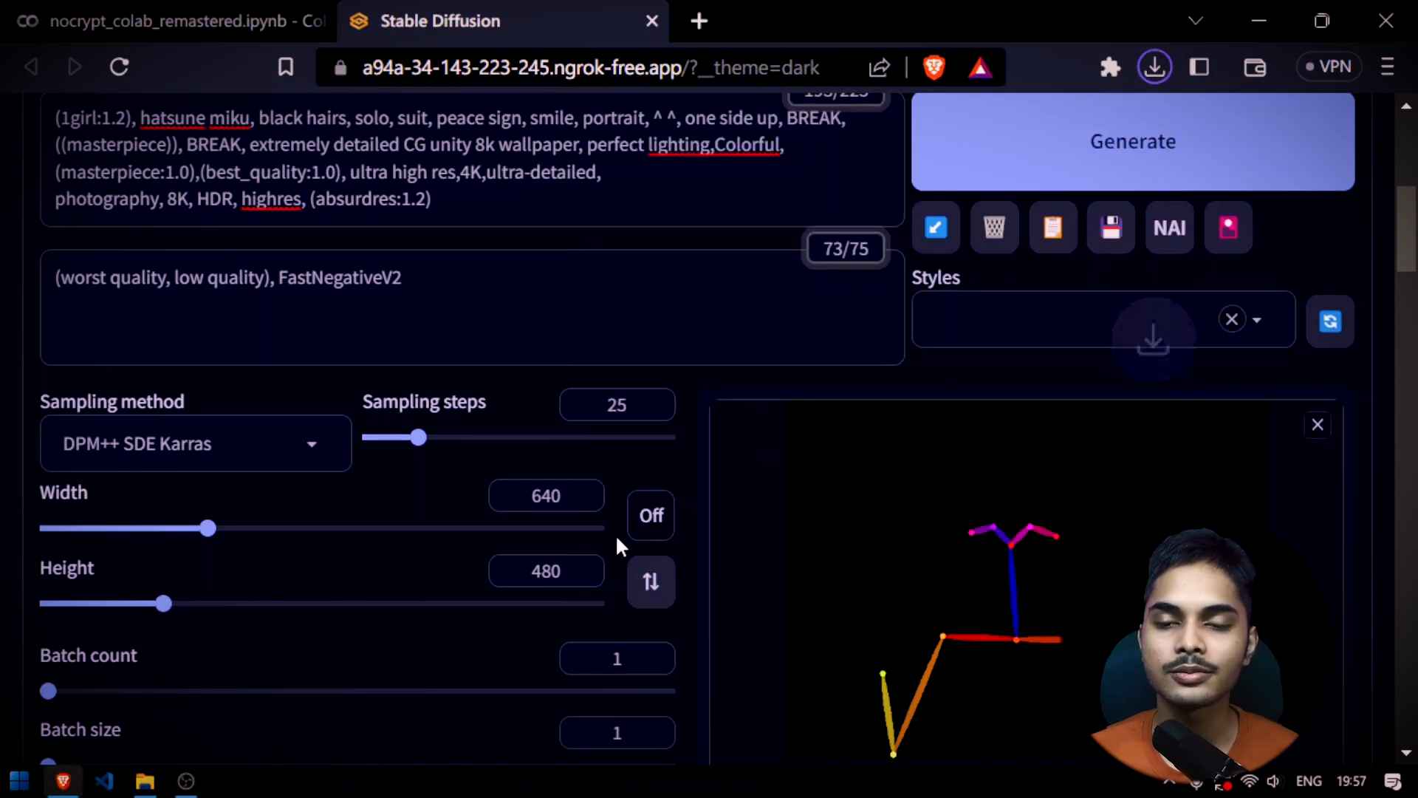
Remove the photo from ControlNet Unit 0 and load the saved skeleton image from the desktop in its place
scroll(696, 562, "down", 15)
scroll(601, 356, "up", 4)
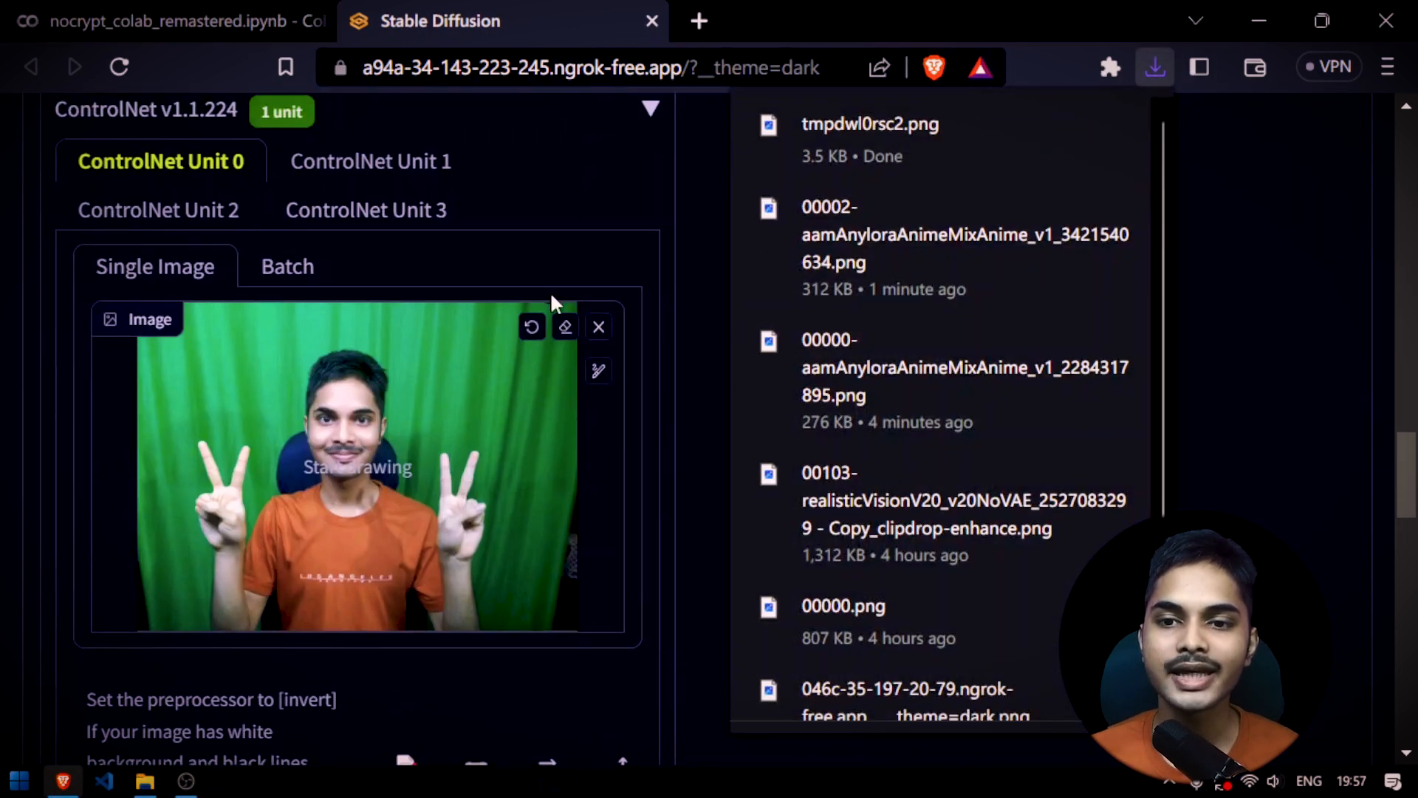
left_click(601, 328)
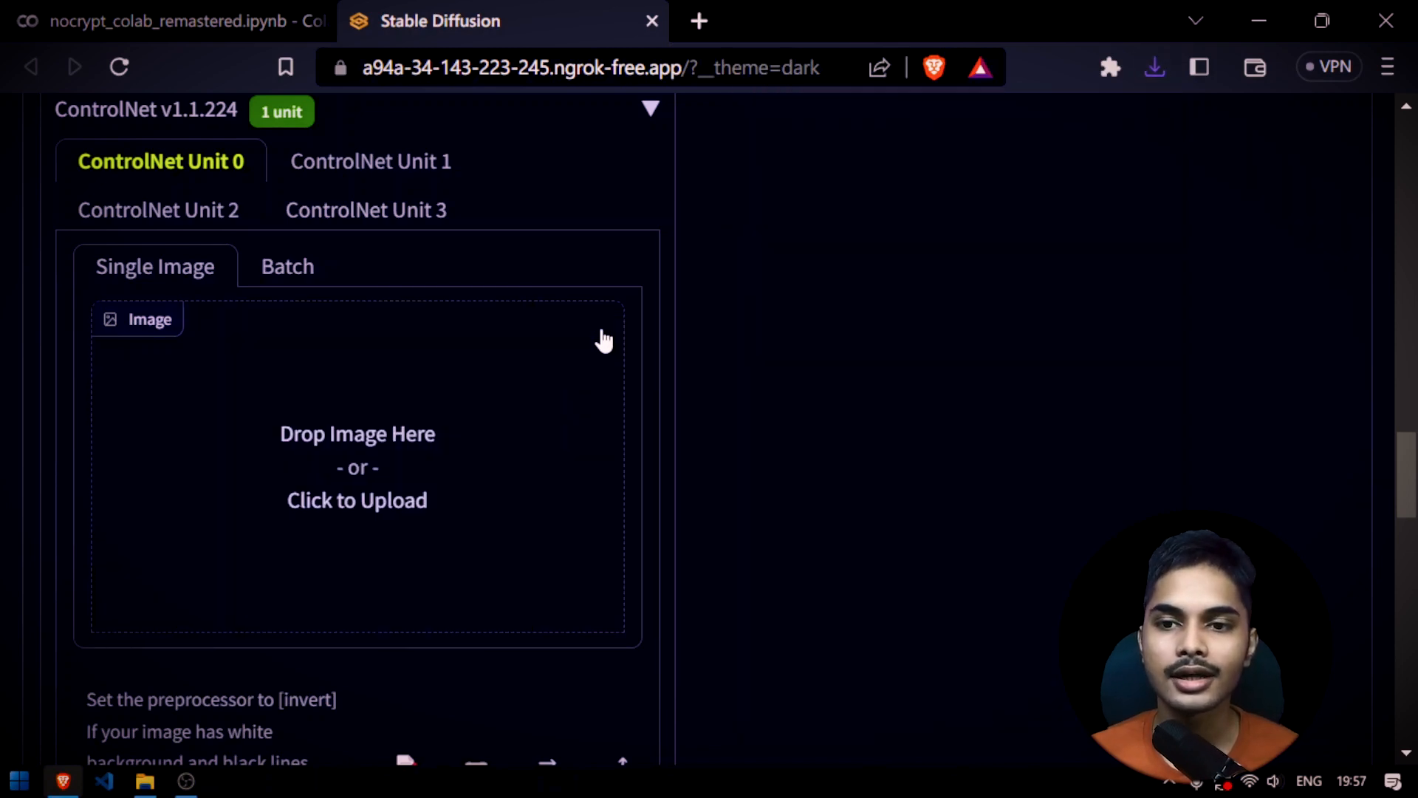
key("super+d")
left_click_drag(561, 692, 411, 373)
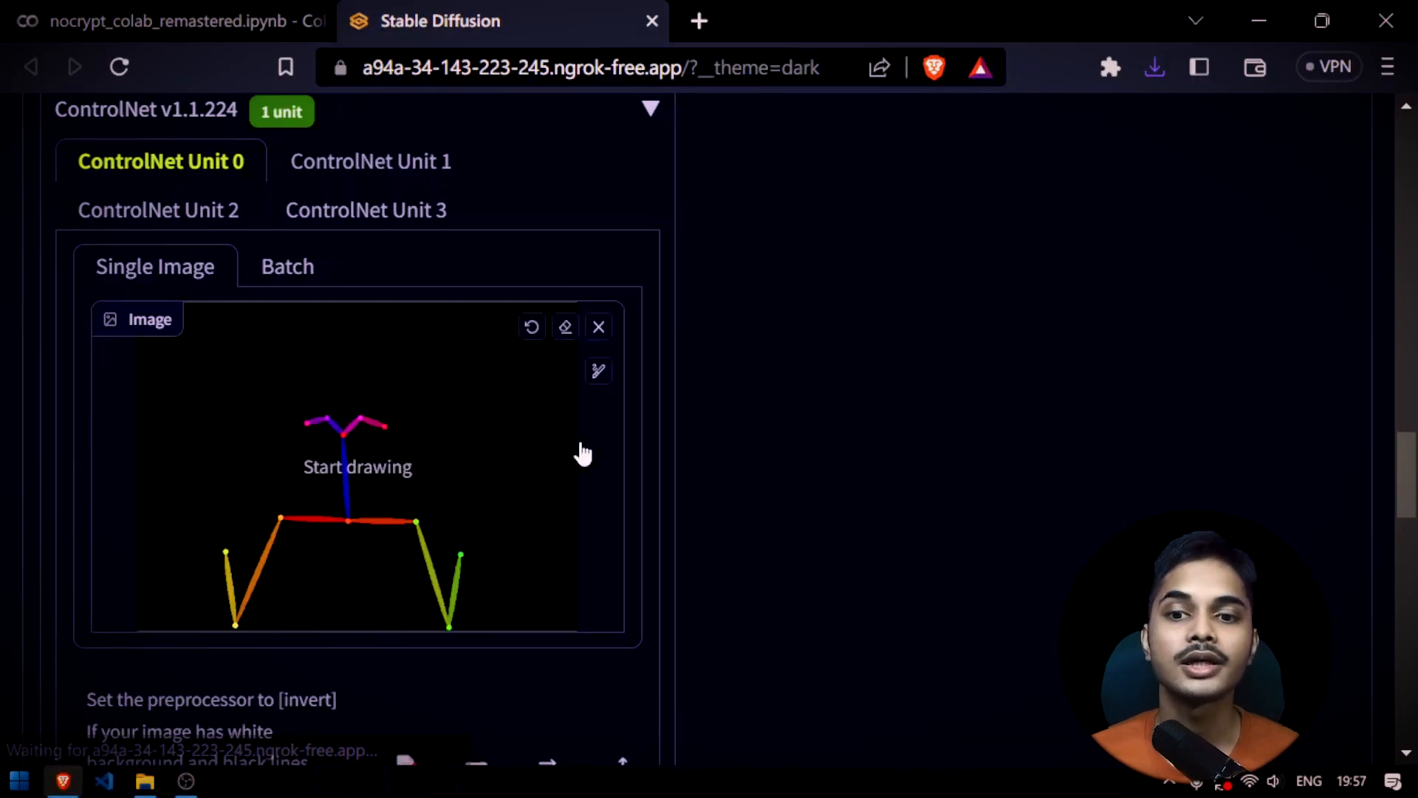
Review the ControlNet control type, preprocessor and model for the loaded skeleton, along with the prompt and generated image
scroll(662, 443, "down", 4)
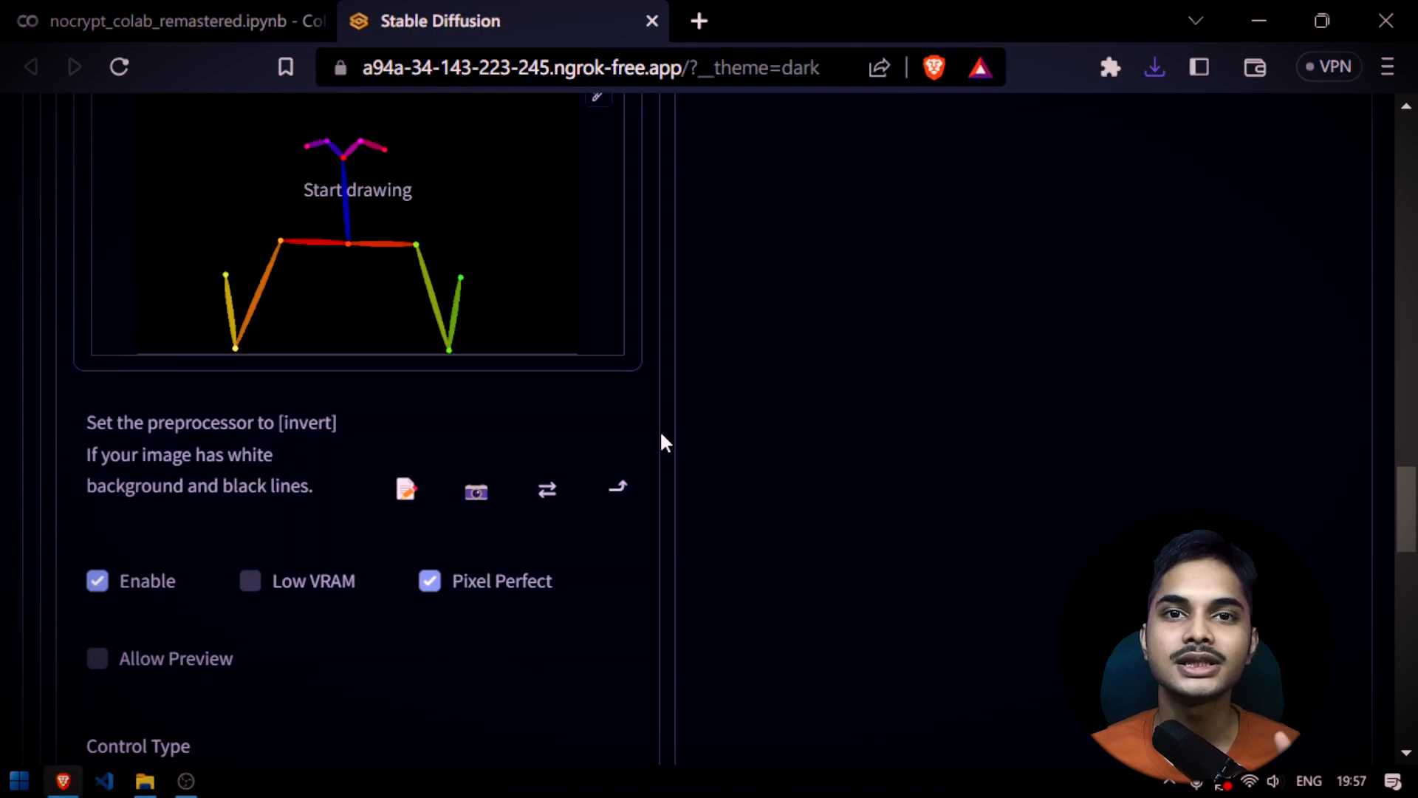
scroll(662, 435, "down", 2)
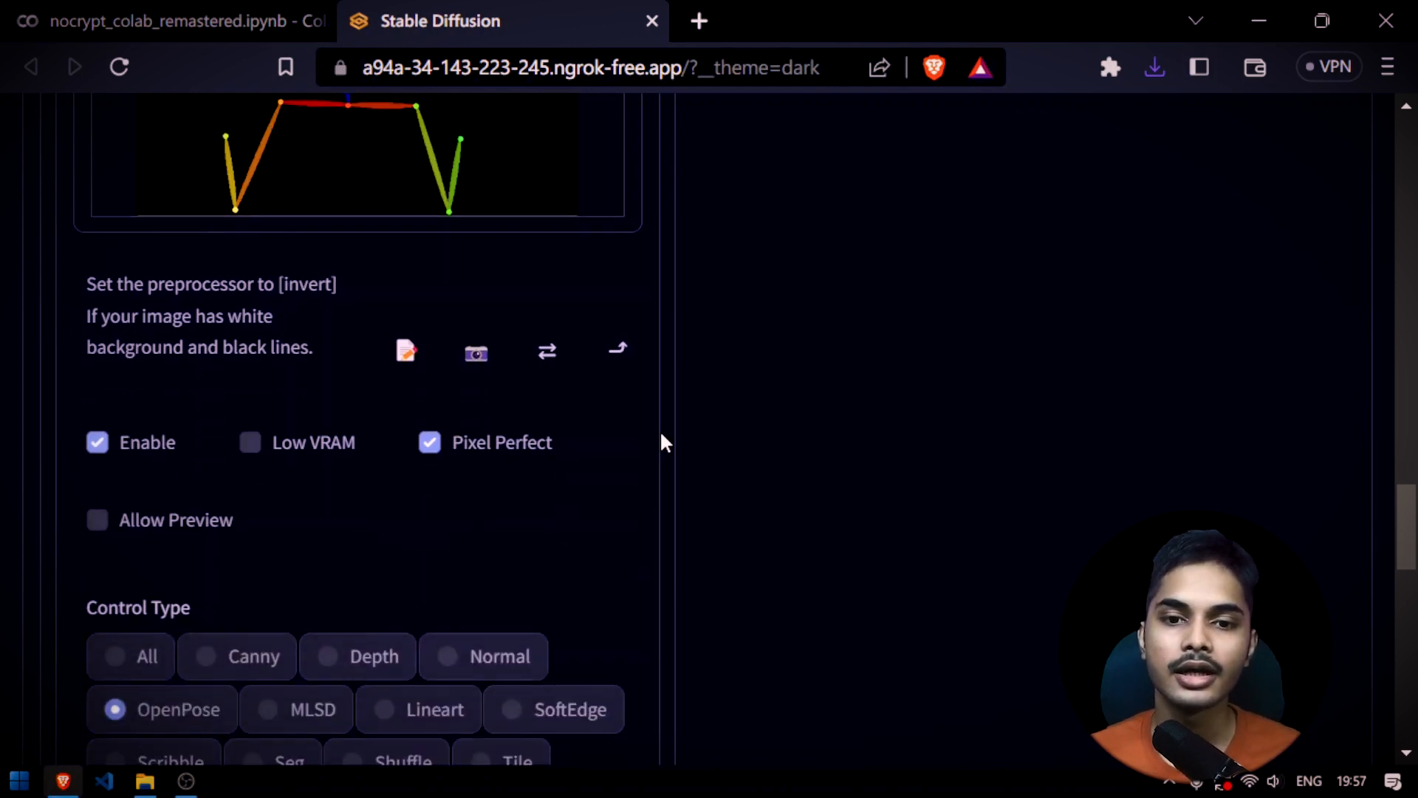
scroll(662, 436, "down", 3)
scroll(662, 436, "down", 1)
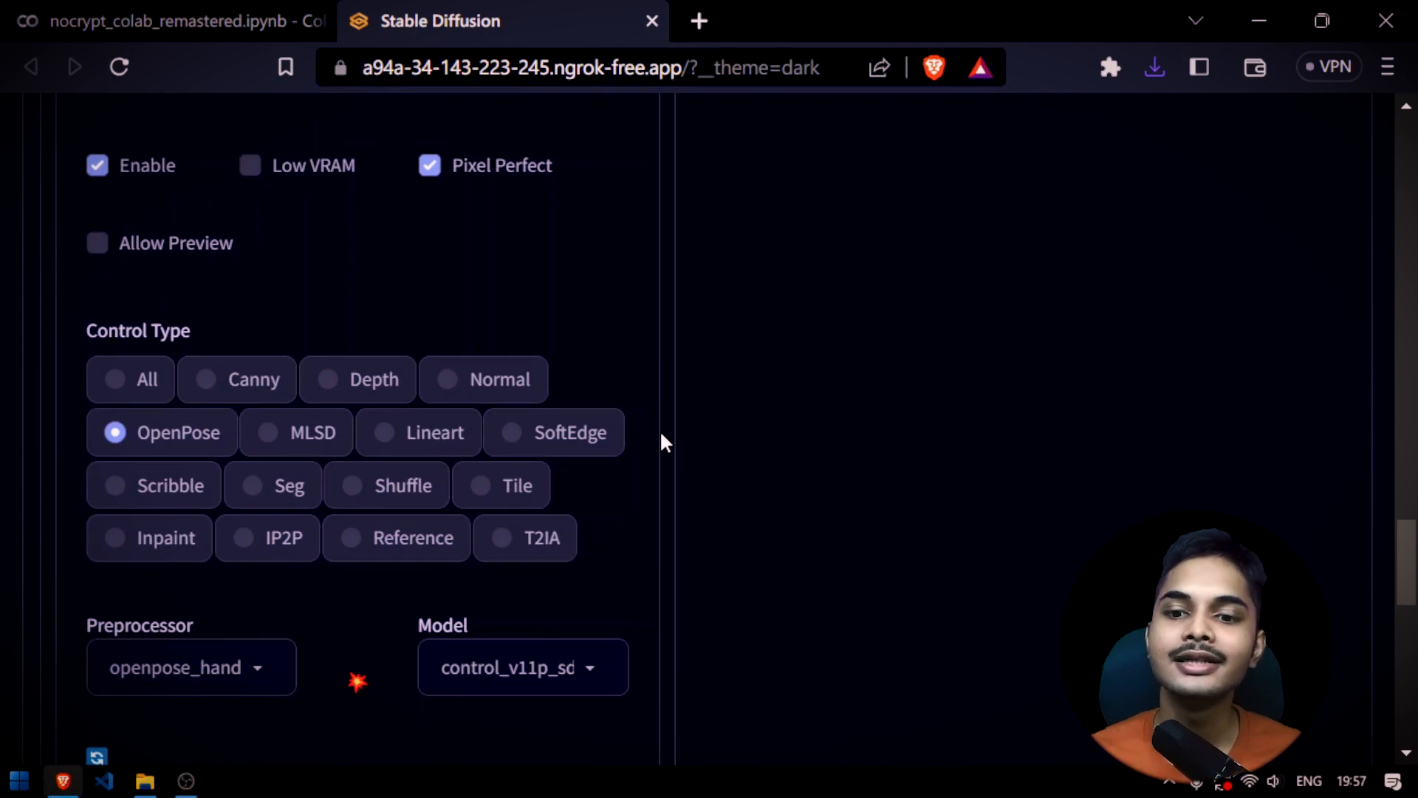
scroll(662, 436, "down", 2)
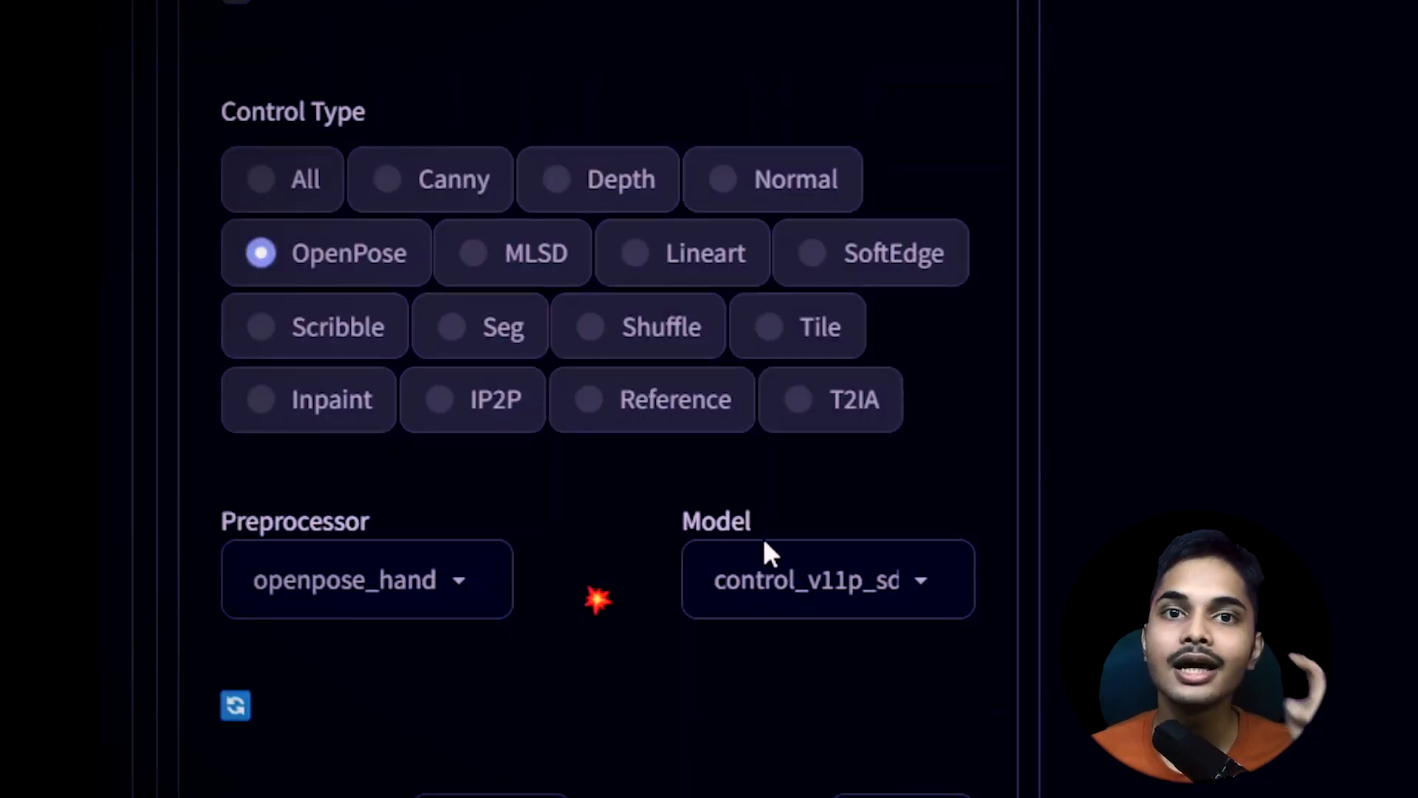
scroll(1149, 471, "up", 14)
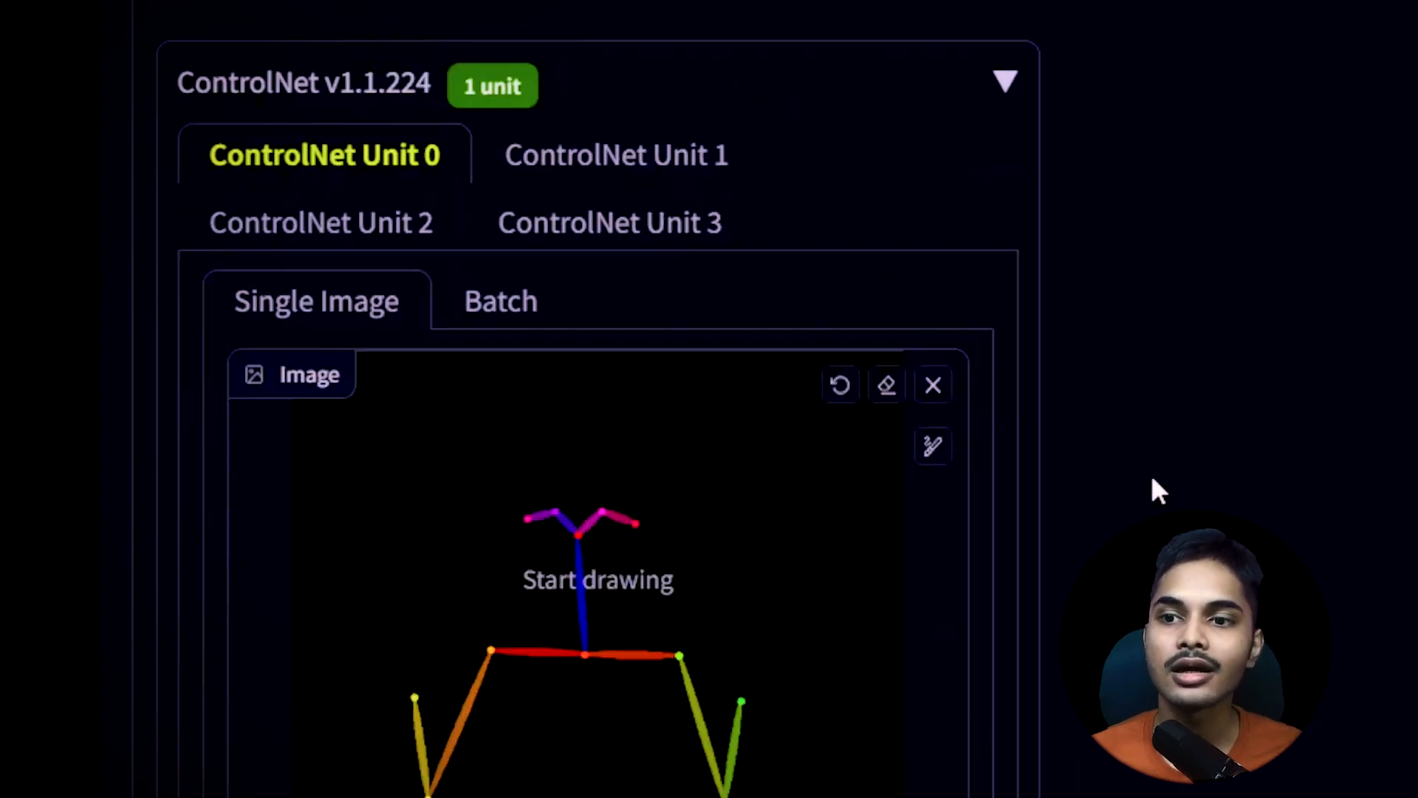
scroll(1151, 474, "down", 2)
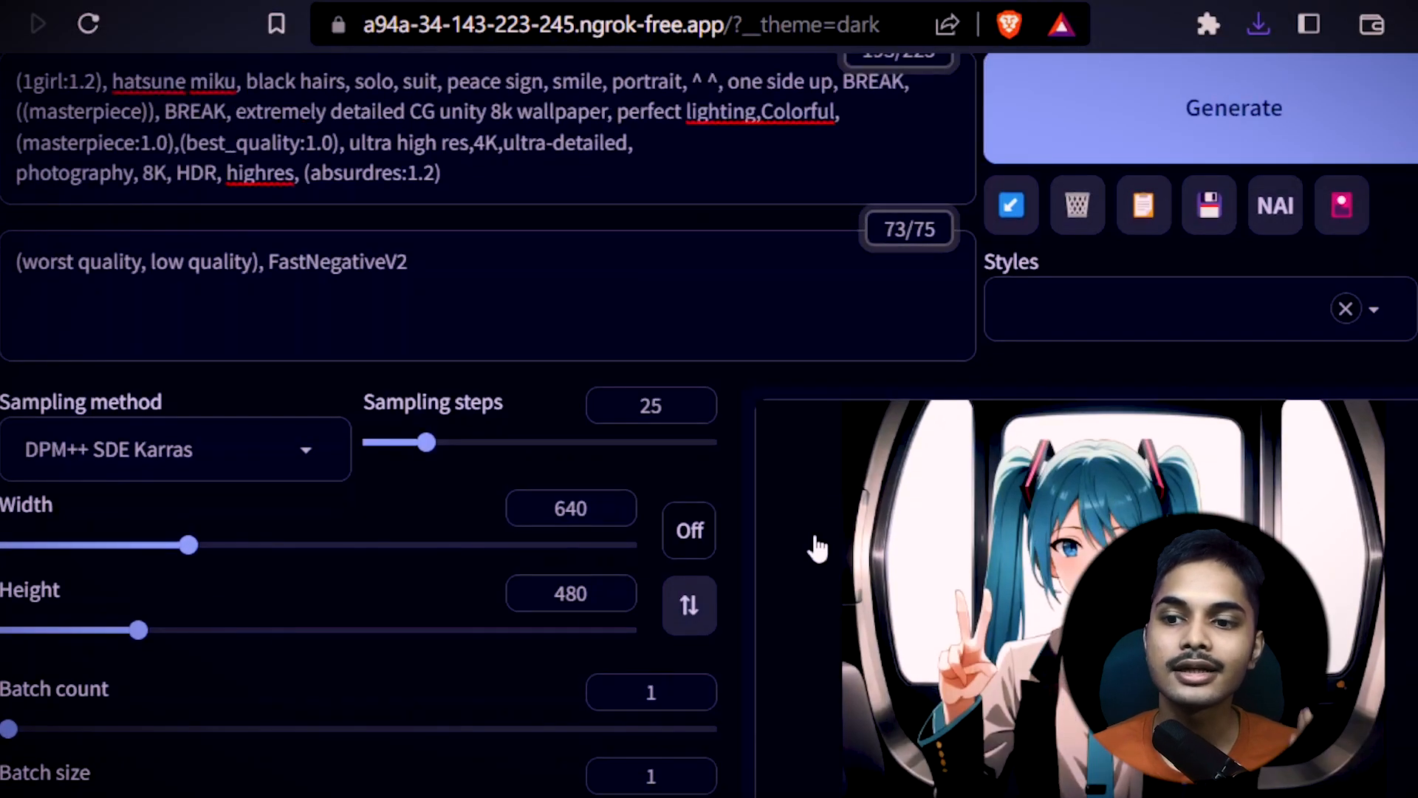
scroll(819, 548, "up", 4)
left_click(430, 460)
key("ctrl+a")
scroll(746, 576, "down", 20)
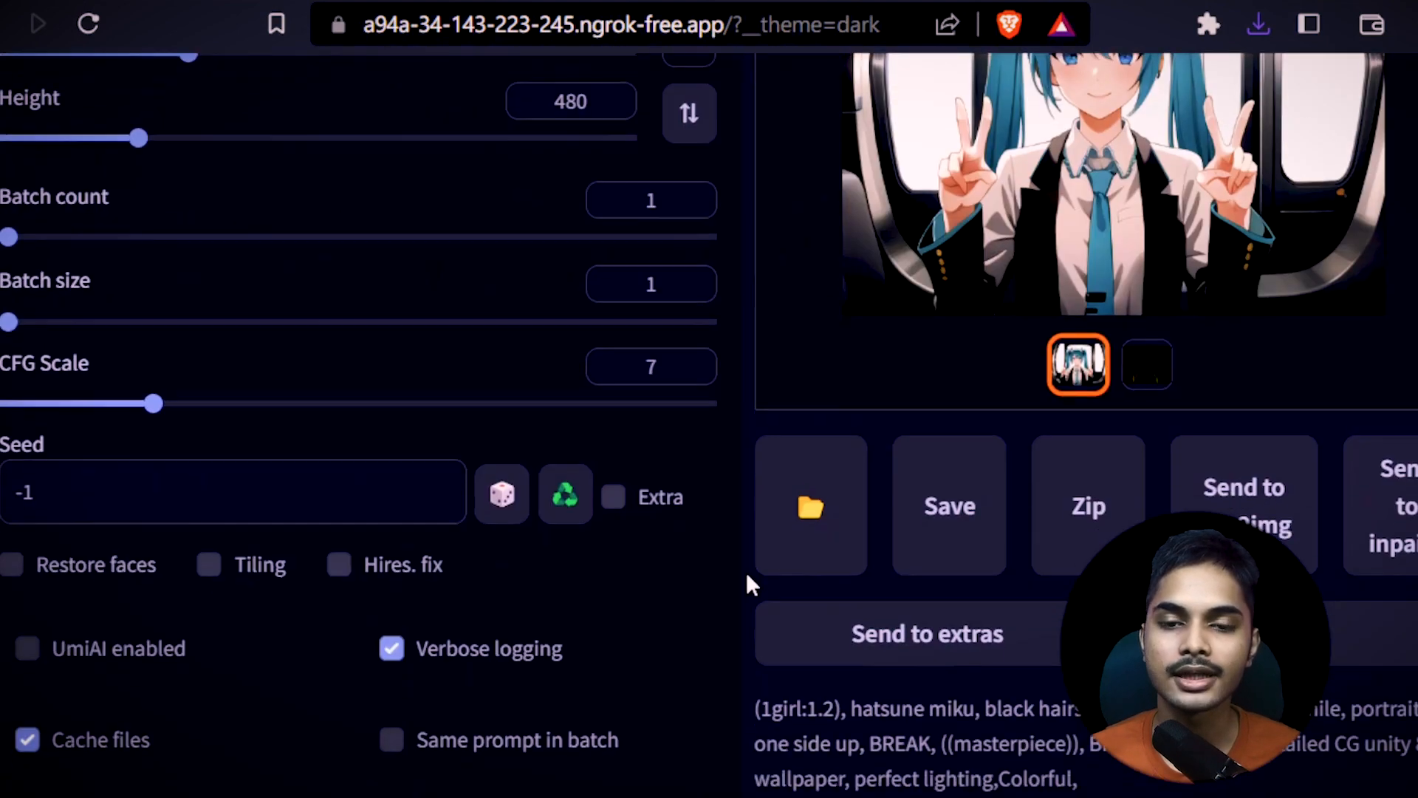
Set the ControlNet Unit 0 preprocessor to none for the loaded skeleton image
scroll(747, 583, "down", 12)
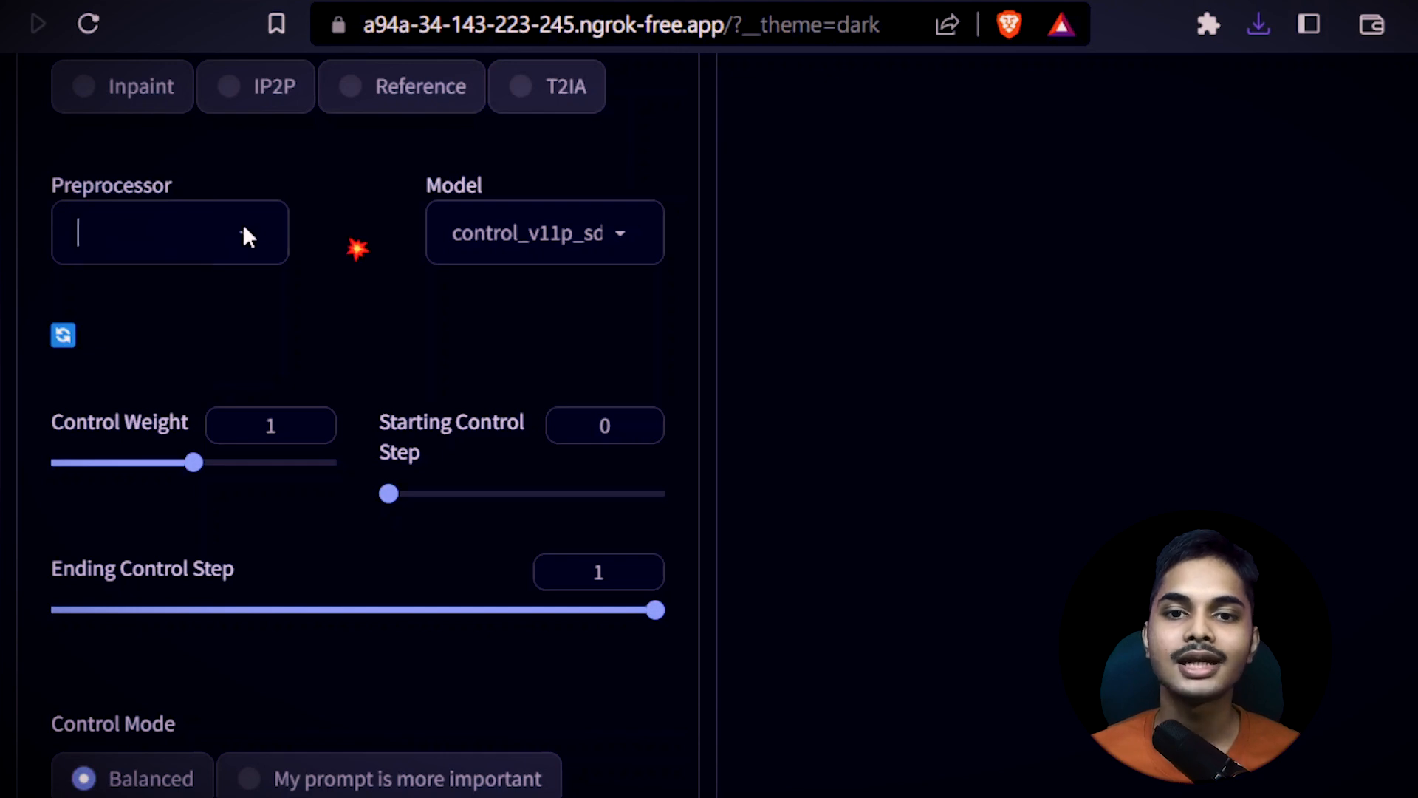
left_click(243, 234)
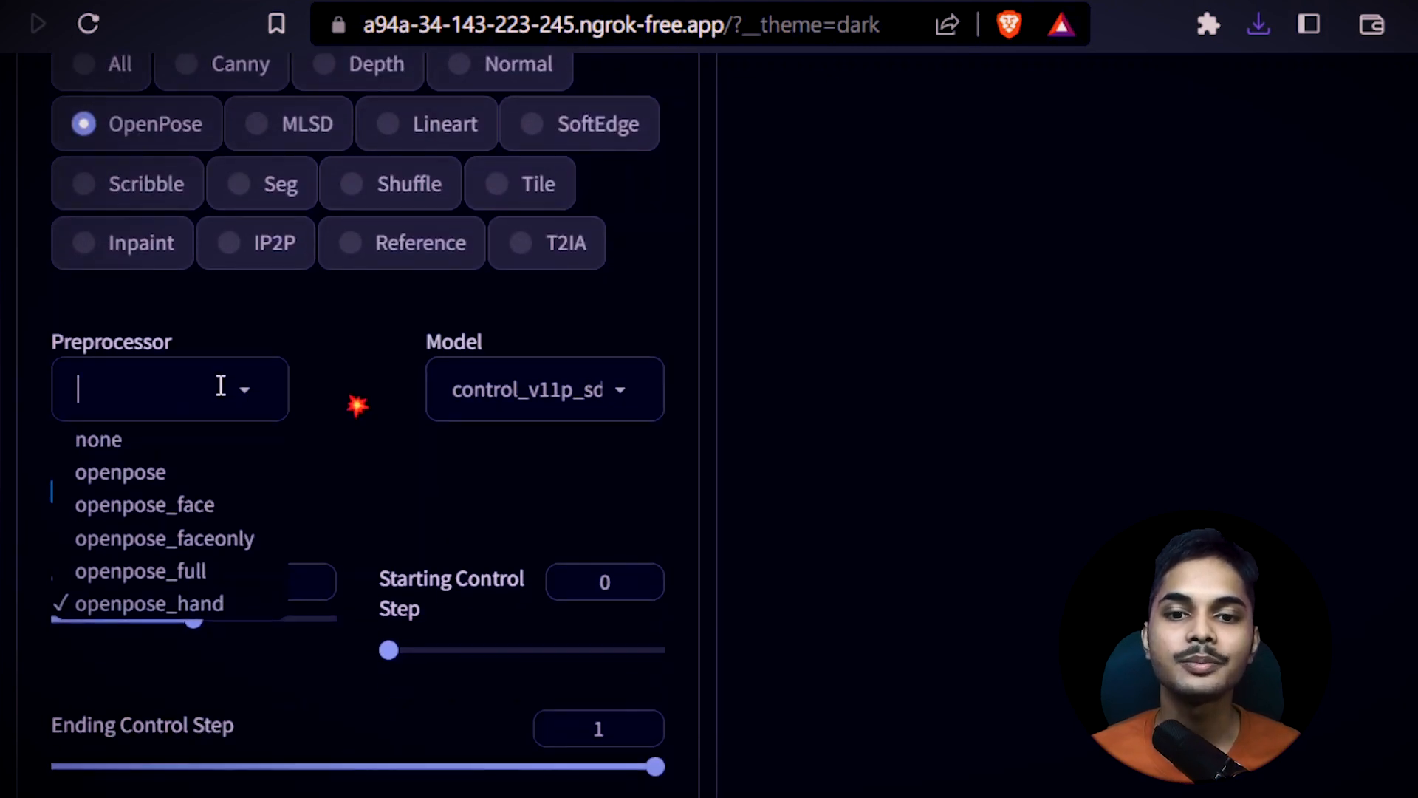
left_click(183, 440)
scroll(336, 532, "up", 10)
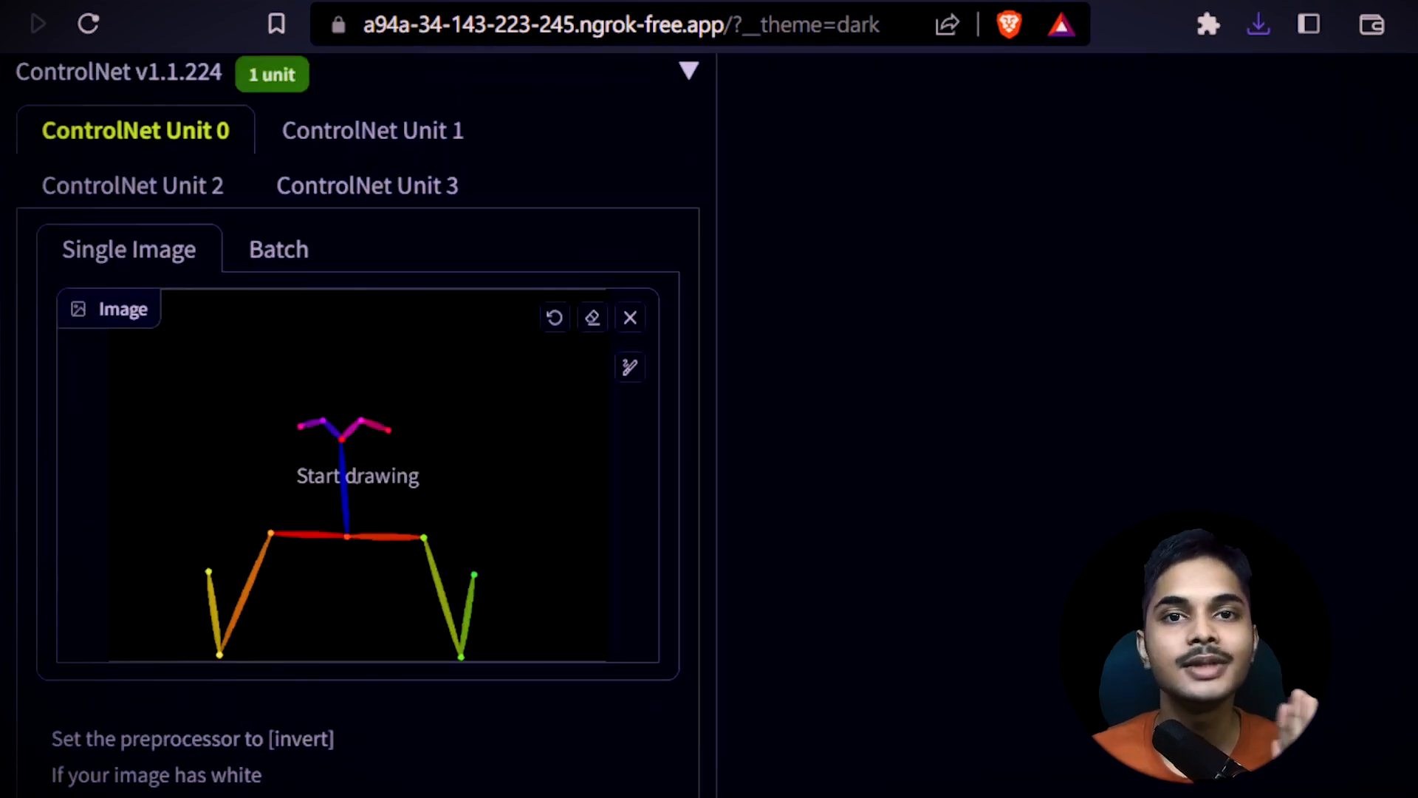
Review the loaded skeleton and ControlNet Unit 0's enable options, control type, preprocessor and model
scroll(383, 431, "down", 3)
scroll(181, 362, "down", 14)
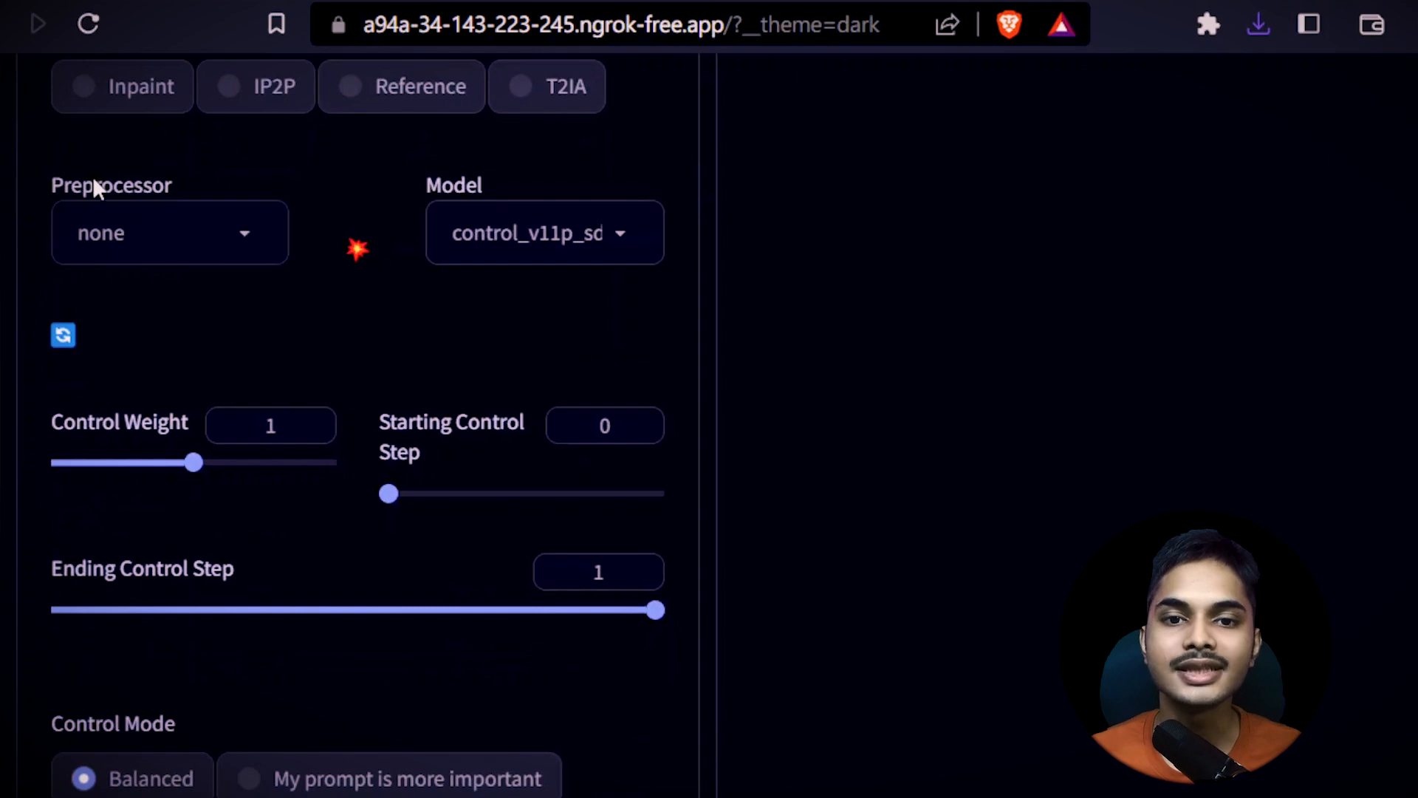
scroll(374, 342, "up", 13)
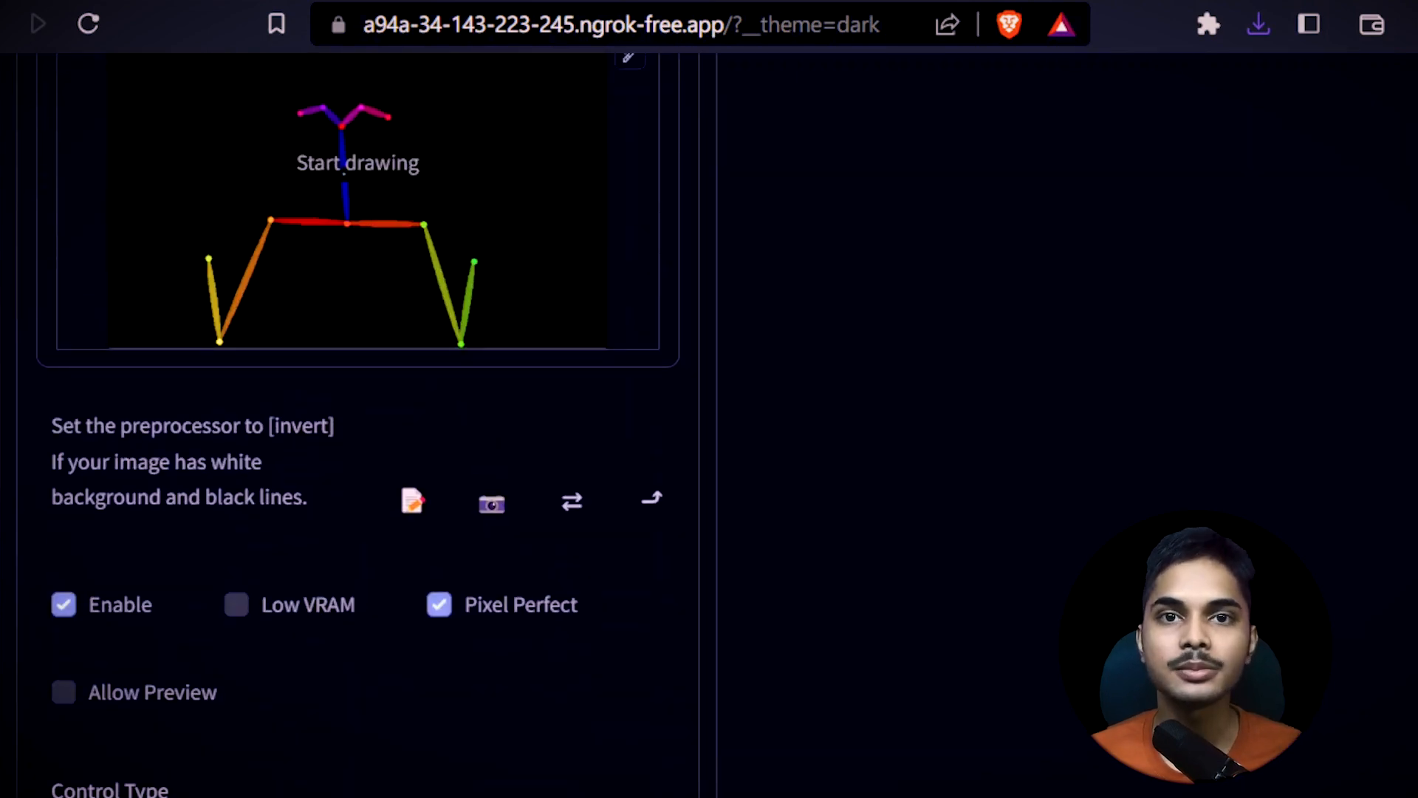
scroll(374, 342, "down", 7)
scroll(301, 436, "down", 2)
left_click(307, 490)
scroll(334, 252, "up", 5)
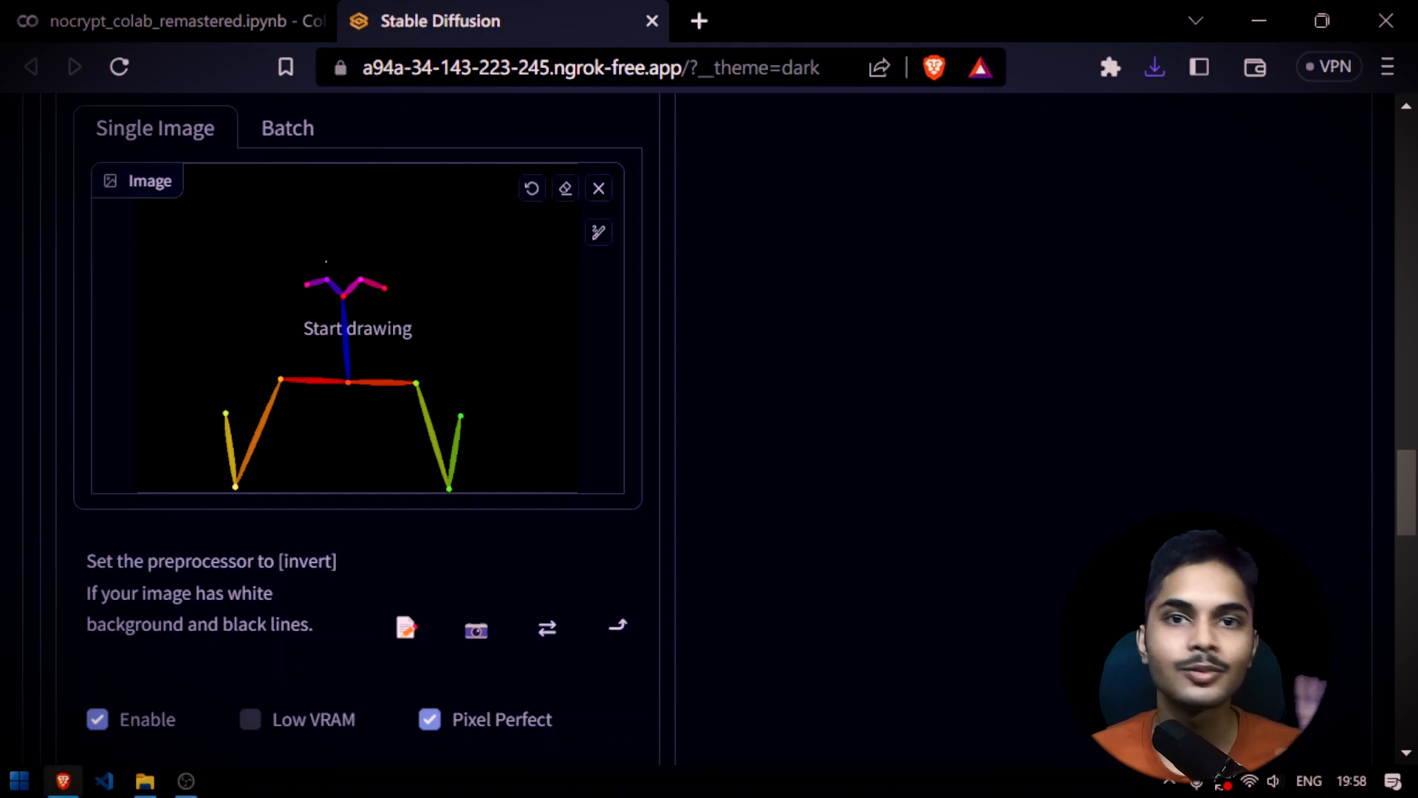
scroll(460, 326, "down", 11)
scroll(219, 566, "up", 4)
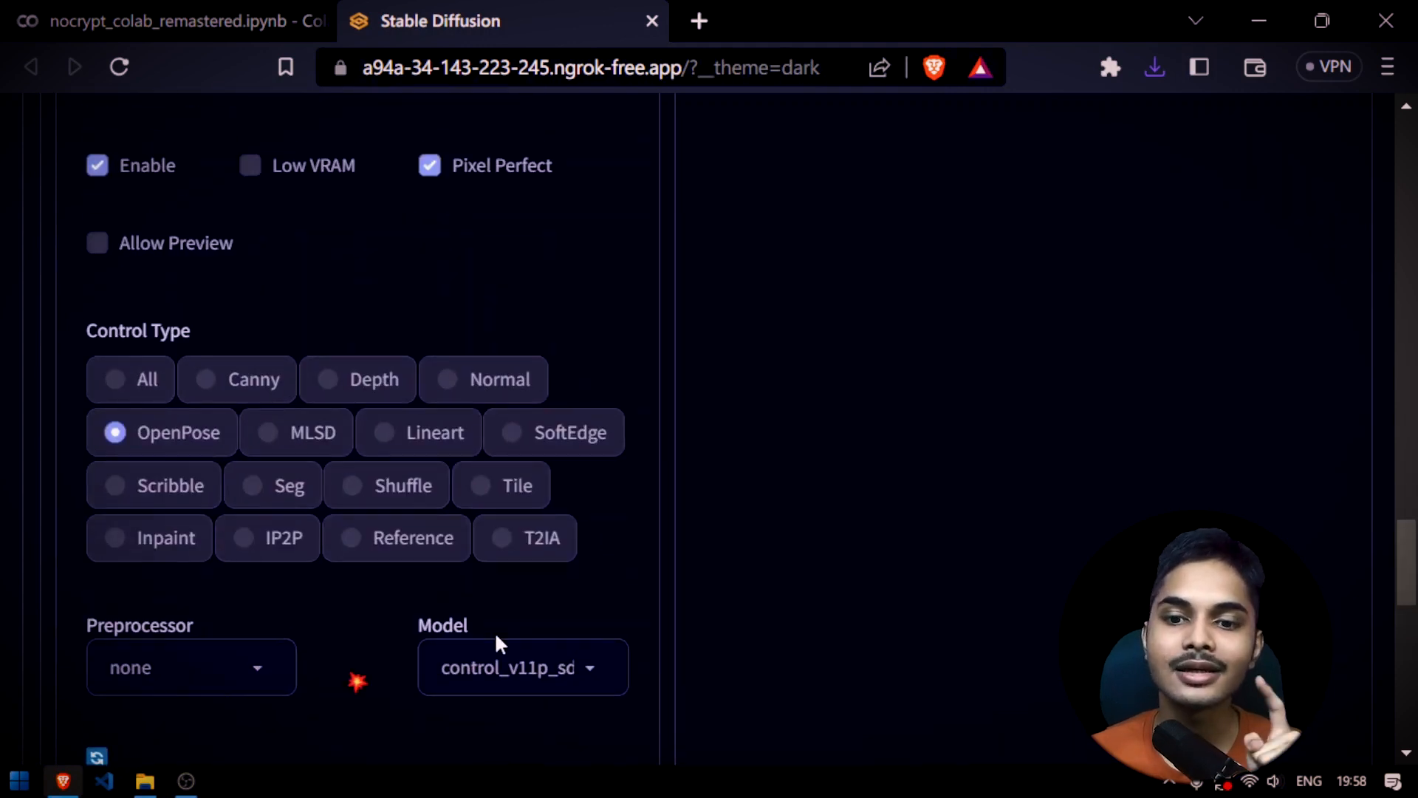
left_click_drag(178, 626, 119, 628)
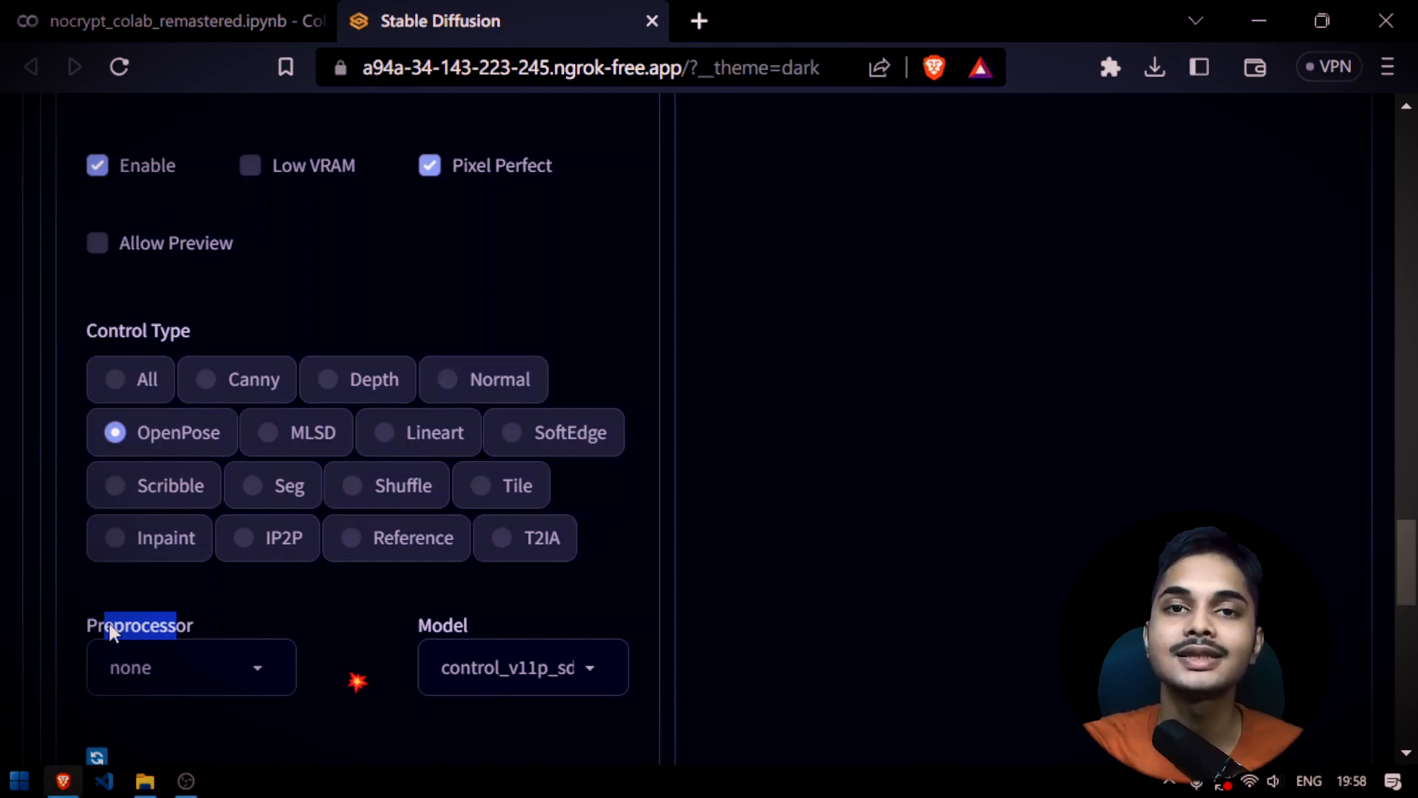
left_click(414, 622)
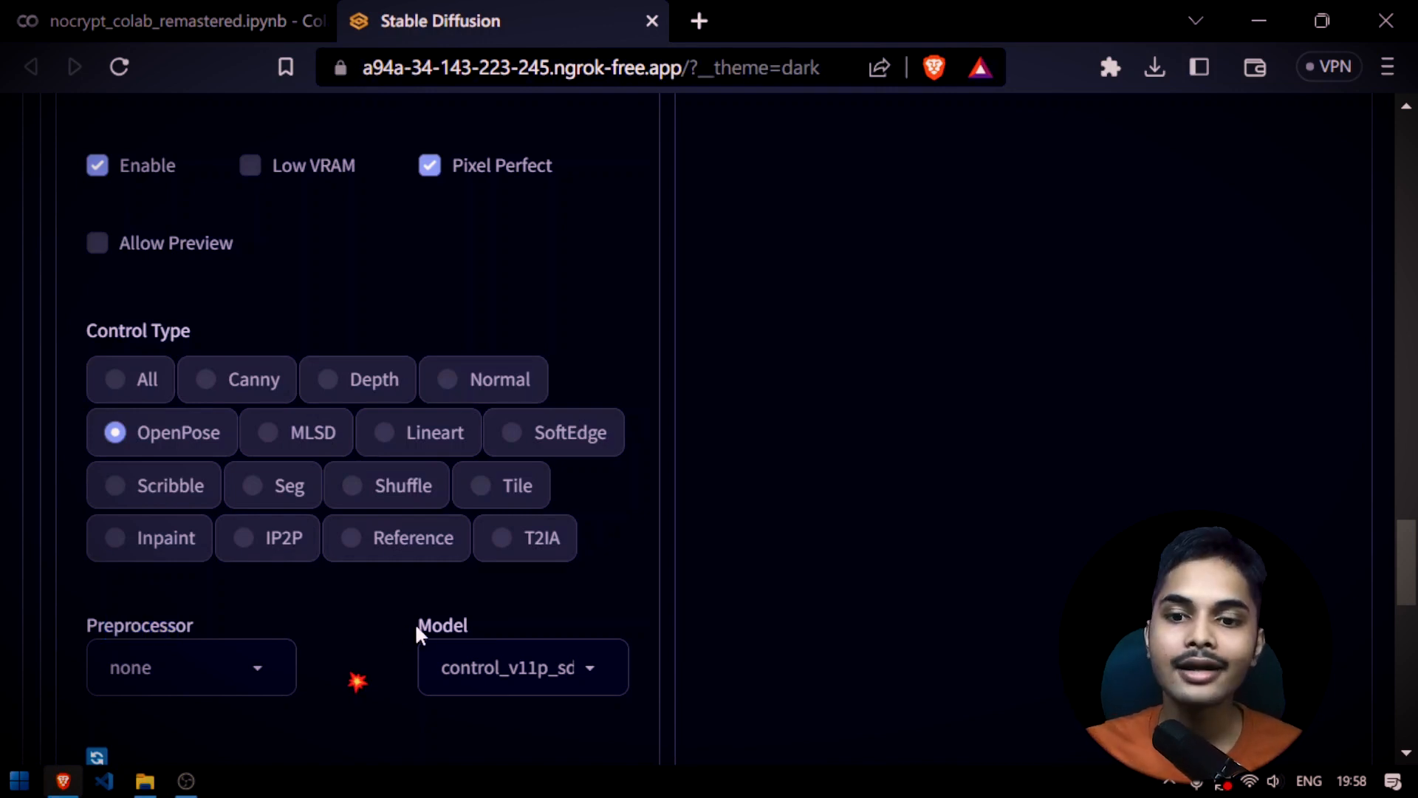
scroll(431, 623, "up", 10)
scroll(431, 623, "down", 3)
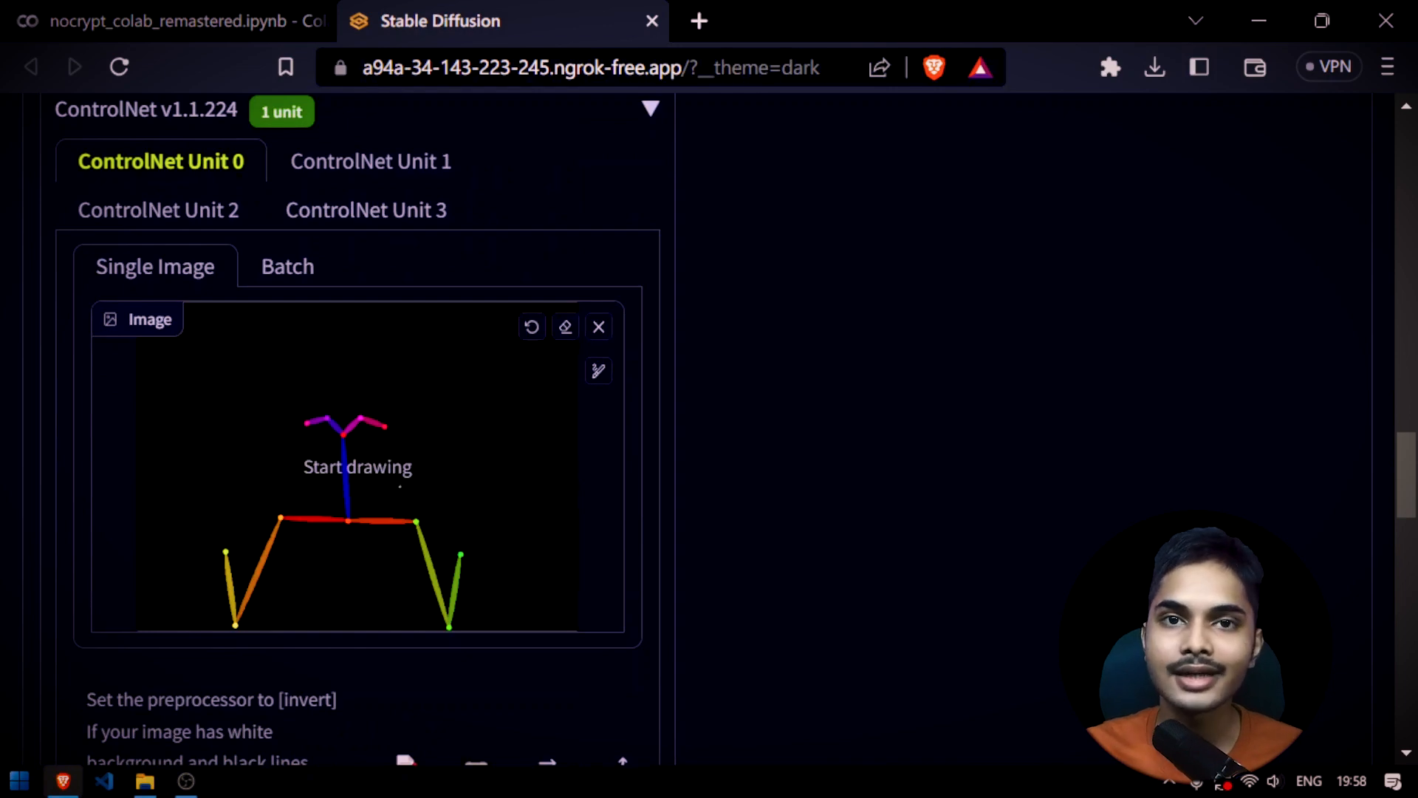
Generate the image from the saved skeleton and follow its progress in the Colab log and the preview
scroll(749, 414, "up", 20)
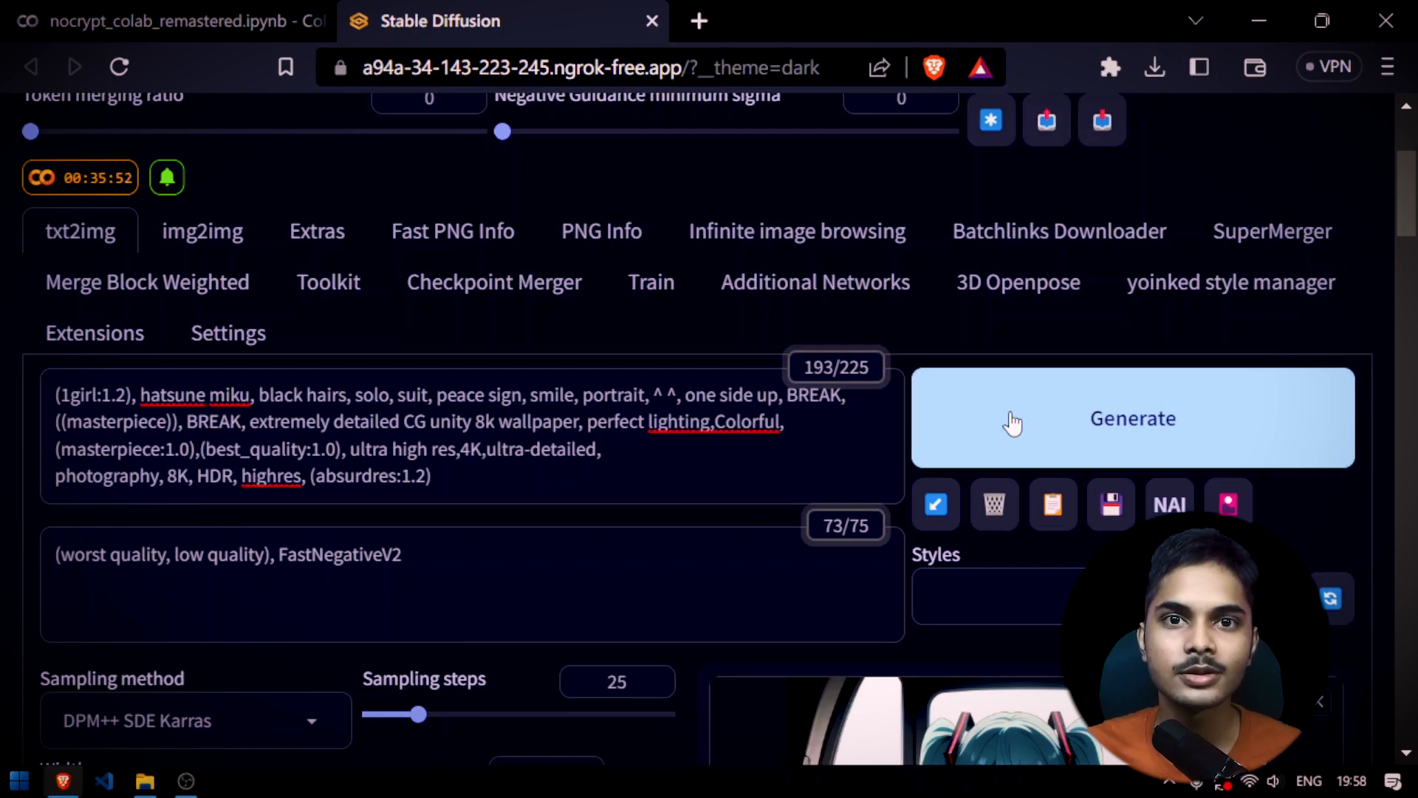
left_click(1013, 423)
scroll(576, 388, "down", 3)
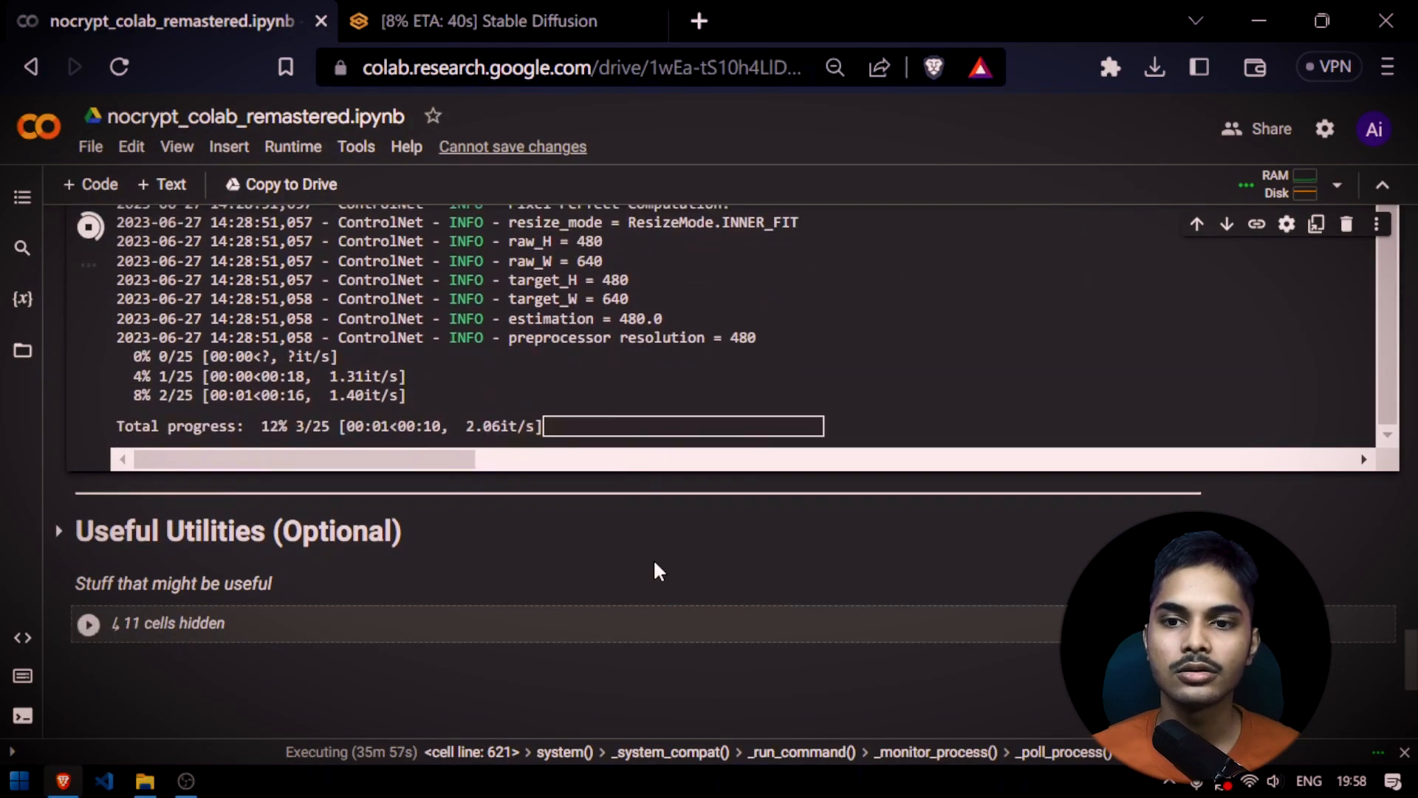
scroll(655, 569, "up", 3)
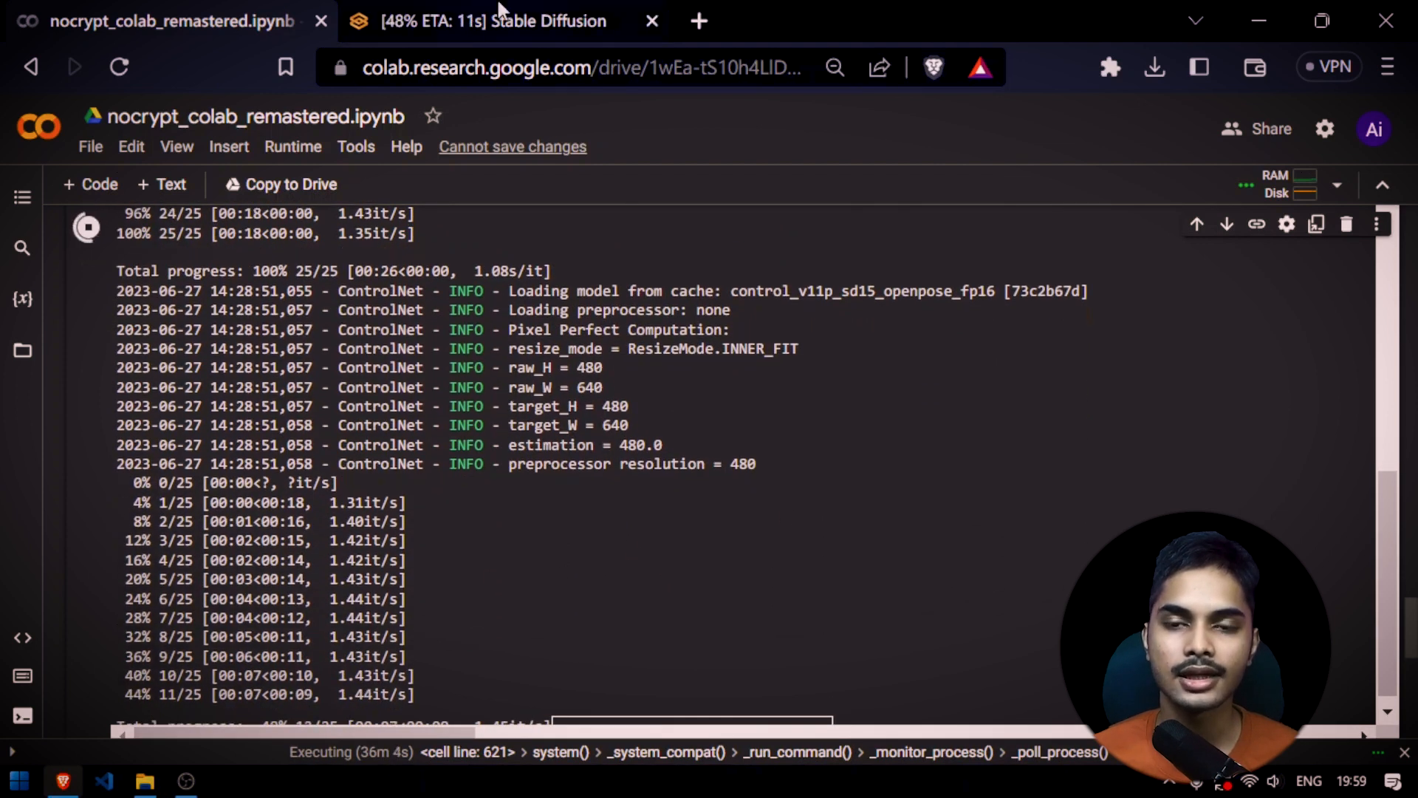
left_click(499, 15)
scroll(693, 490, "down", 4)
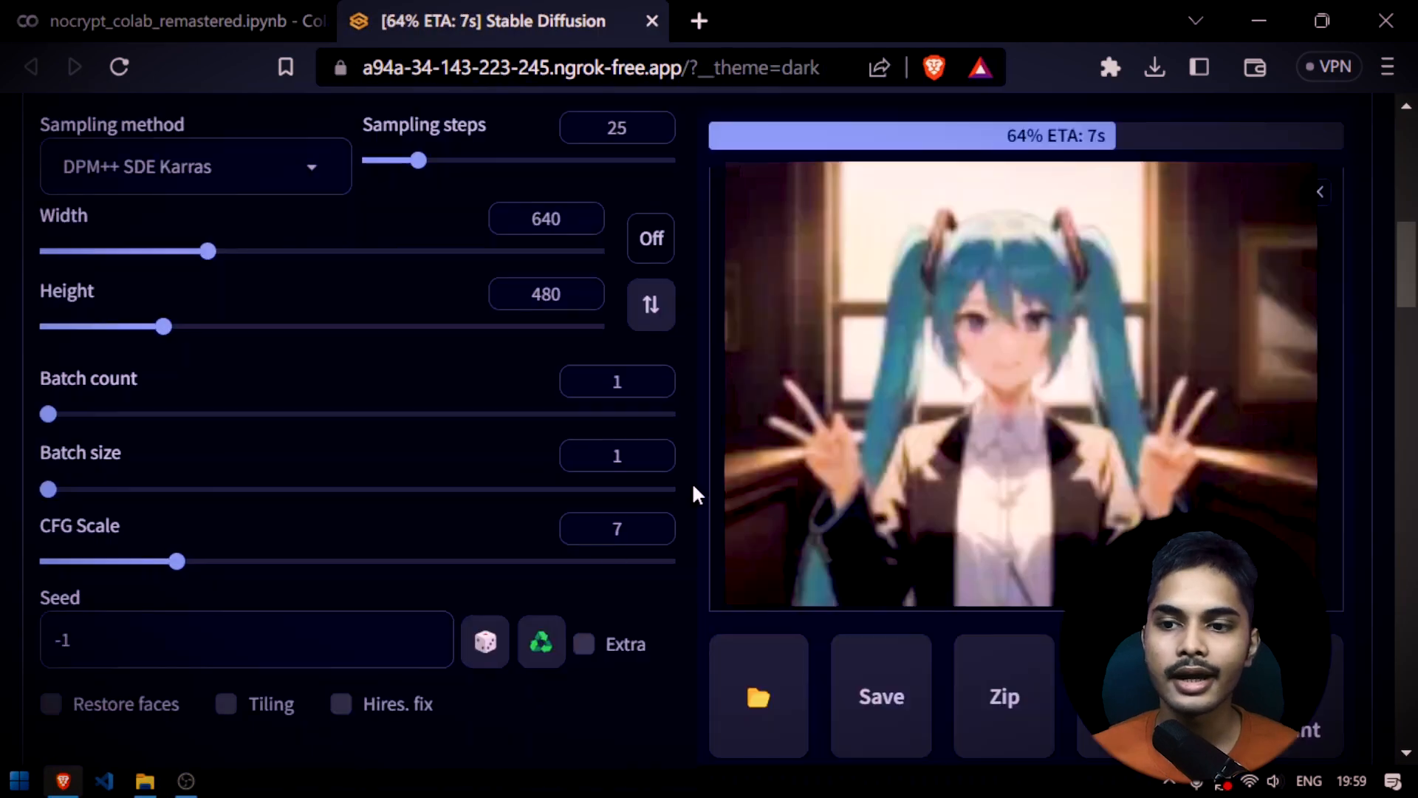
Compare the generated image with the skeleton and the ControlNet Unit 0 settings used for it
scroll(693, 490, "up", 2)
scroll(691, 482, "up", 1)
scroll(691, 482, "down", 15)
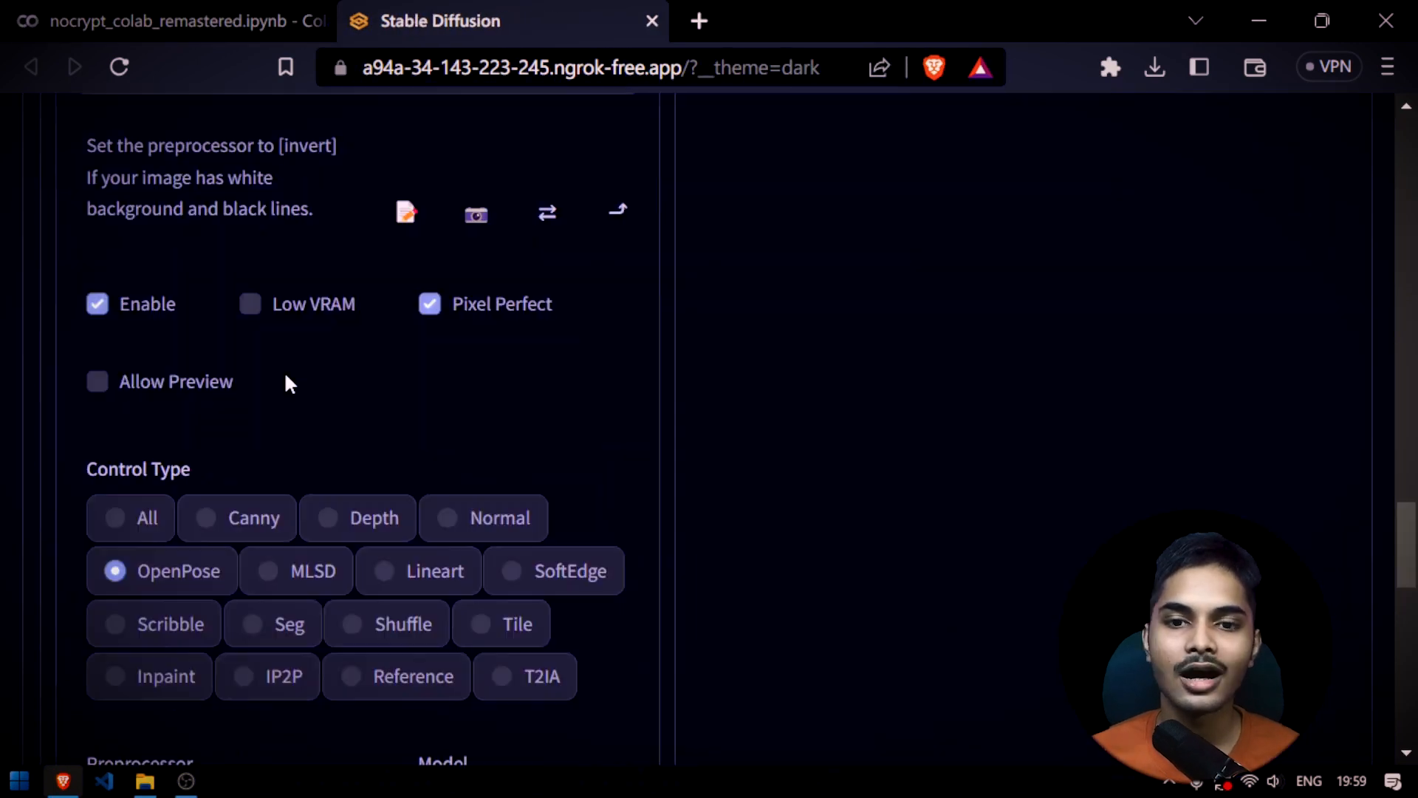
scroll(303, 362, "up", 2)
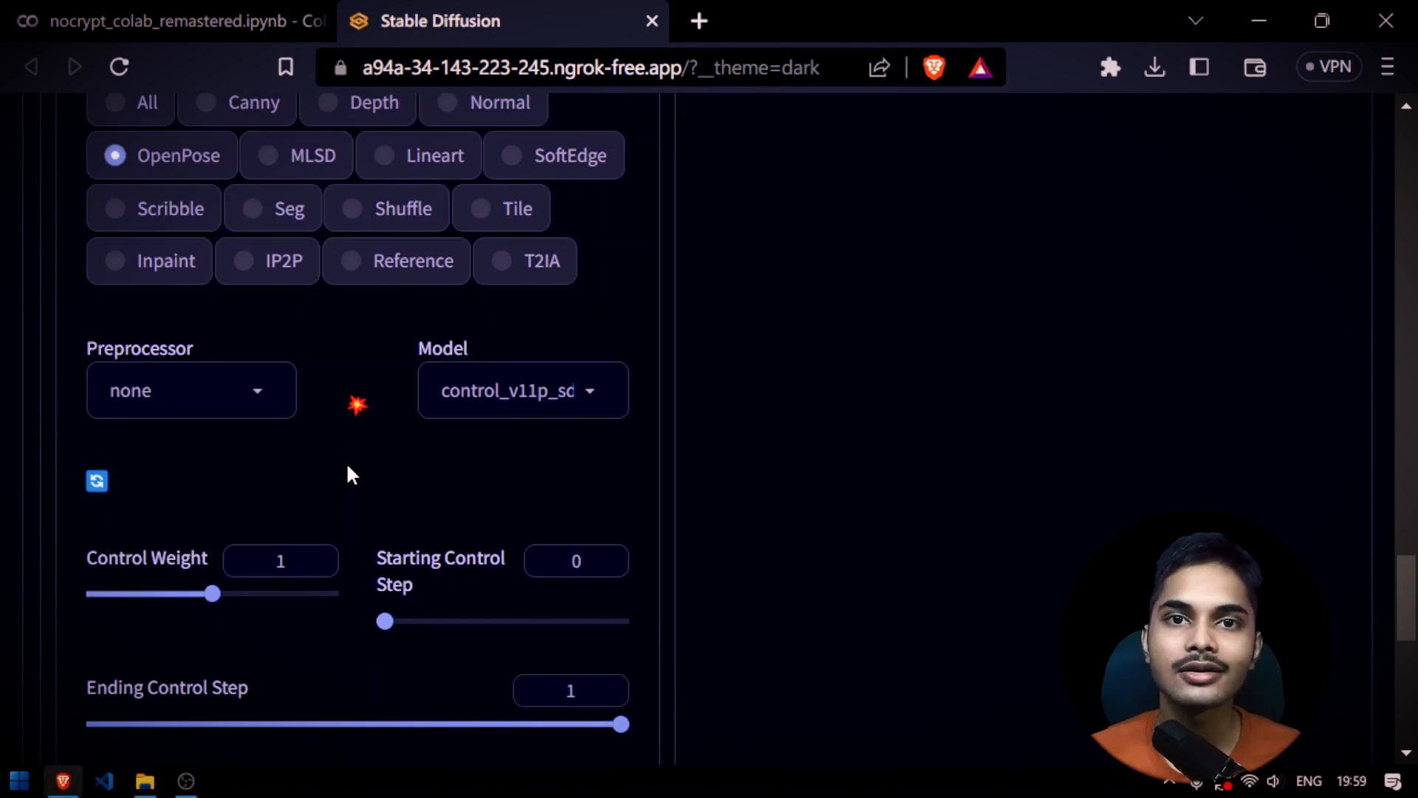
scroll(347, 473, "up", 12)
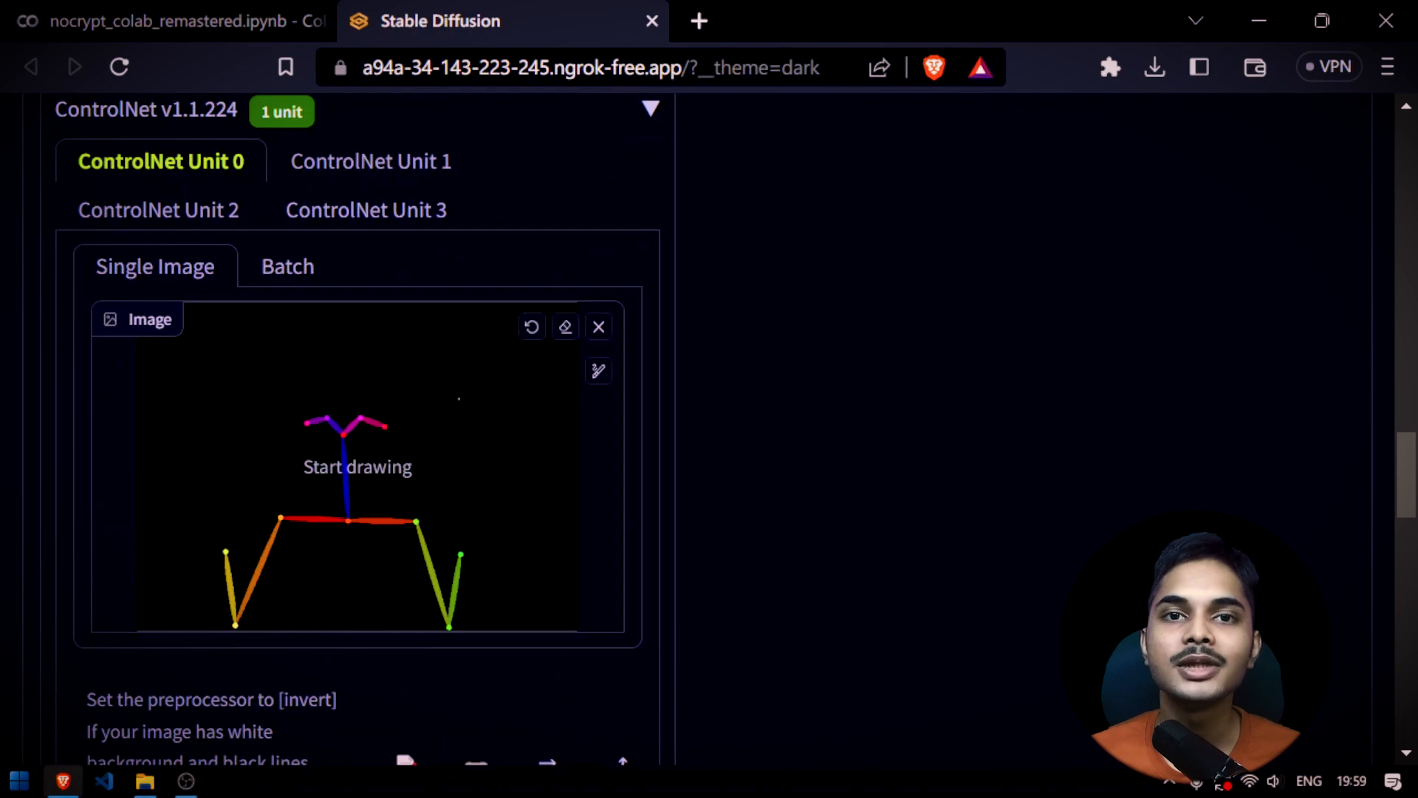
scroll(357, 544, "down", 10)
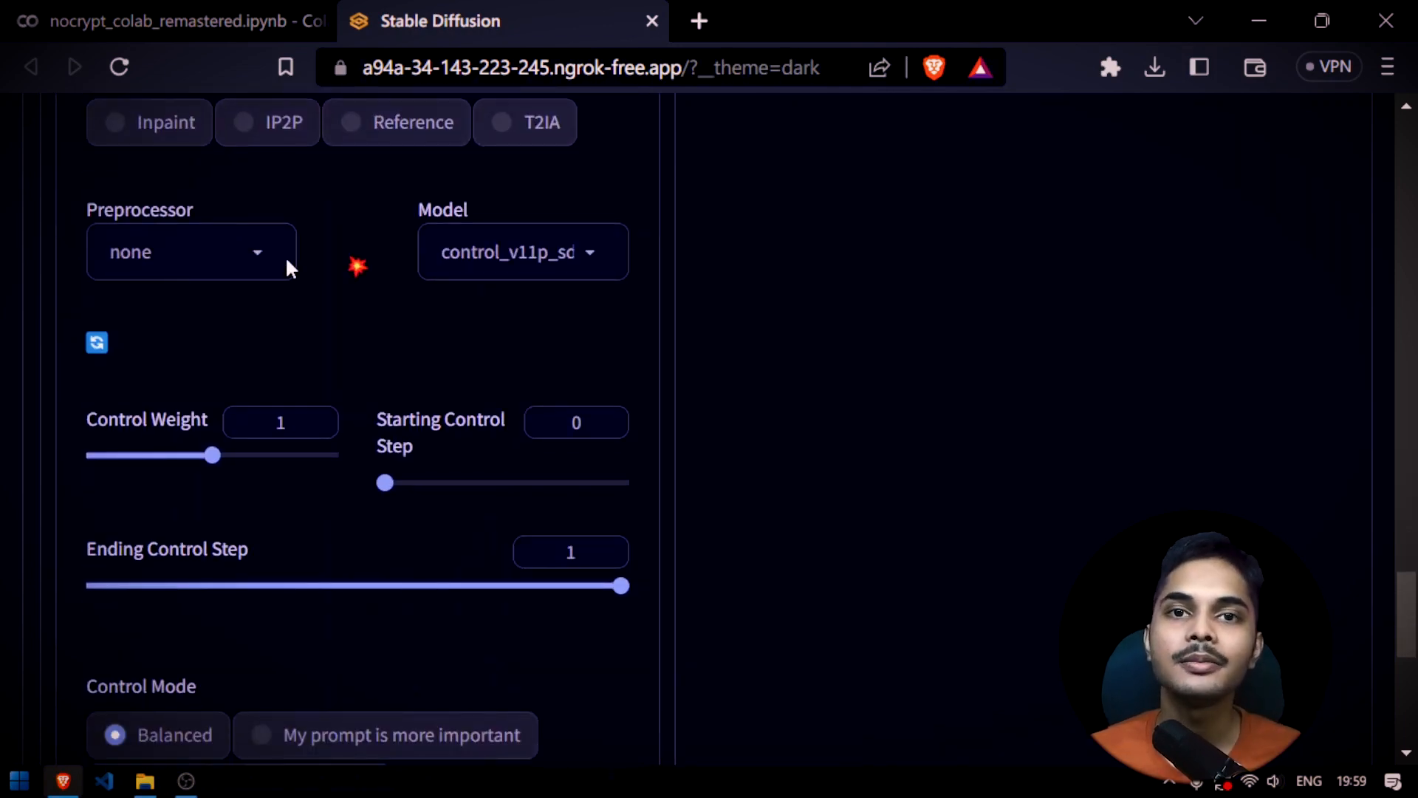
scroll(562, 260, "up", 3)
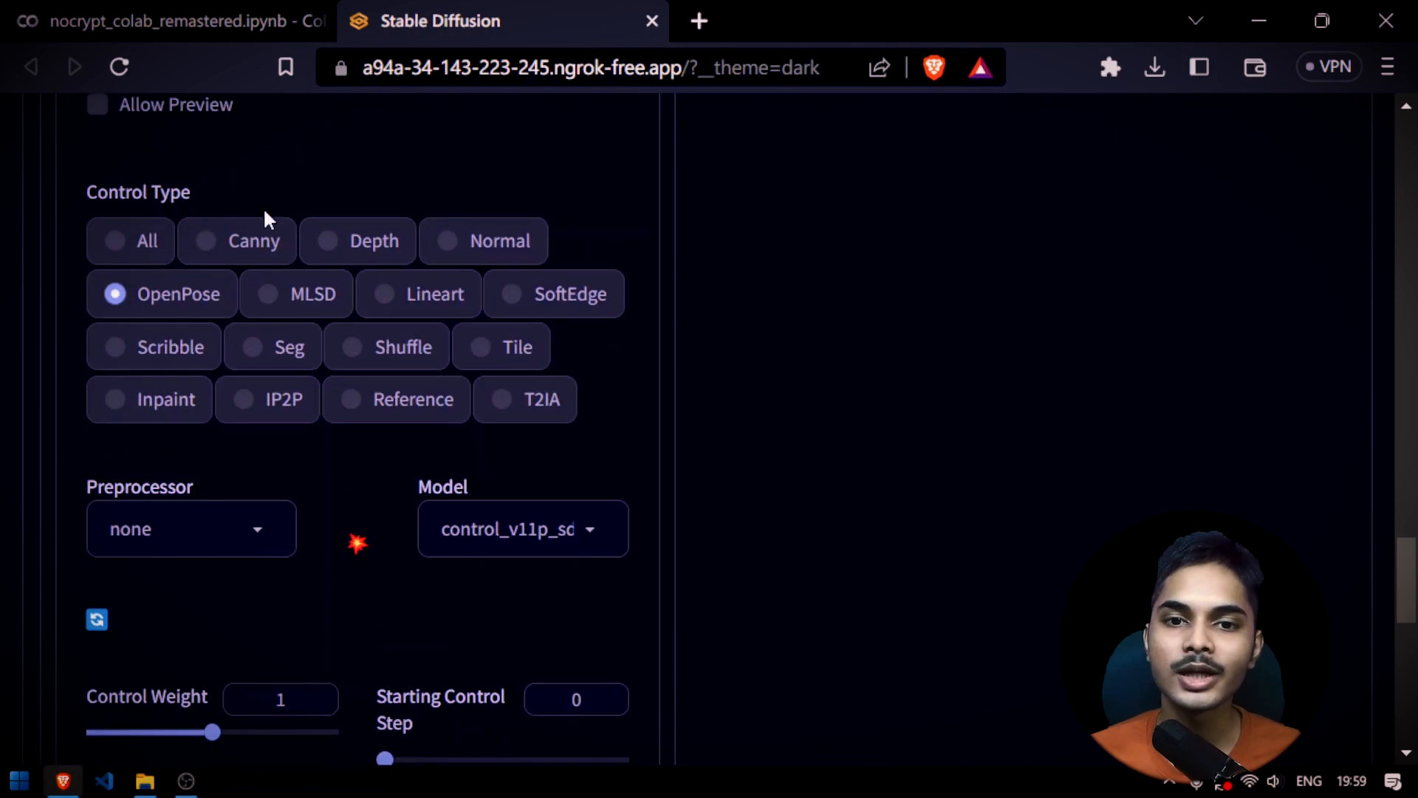
scroll(725, 436, "up", 15)
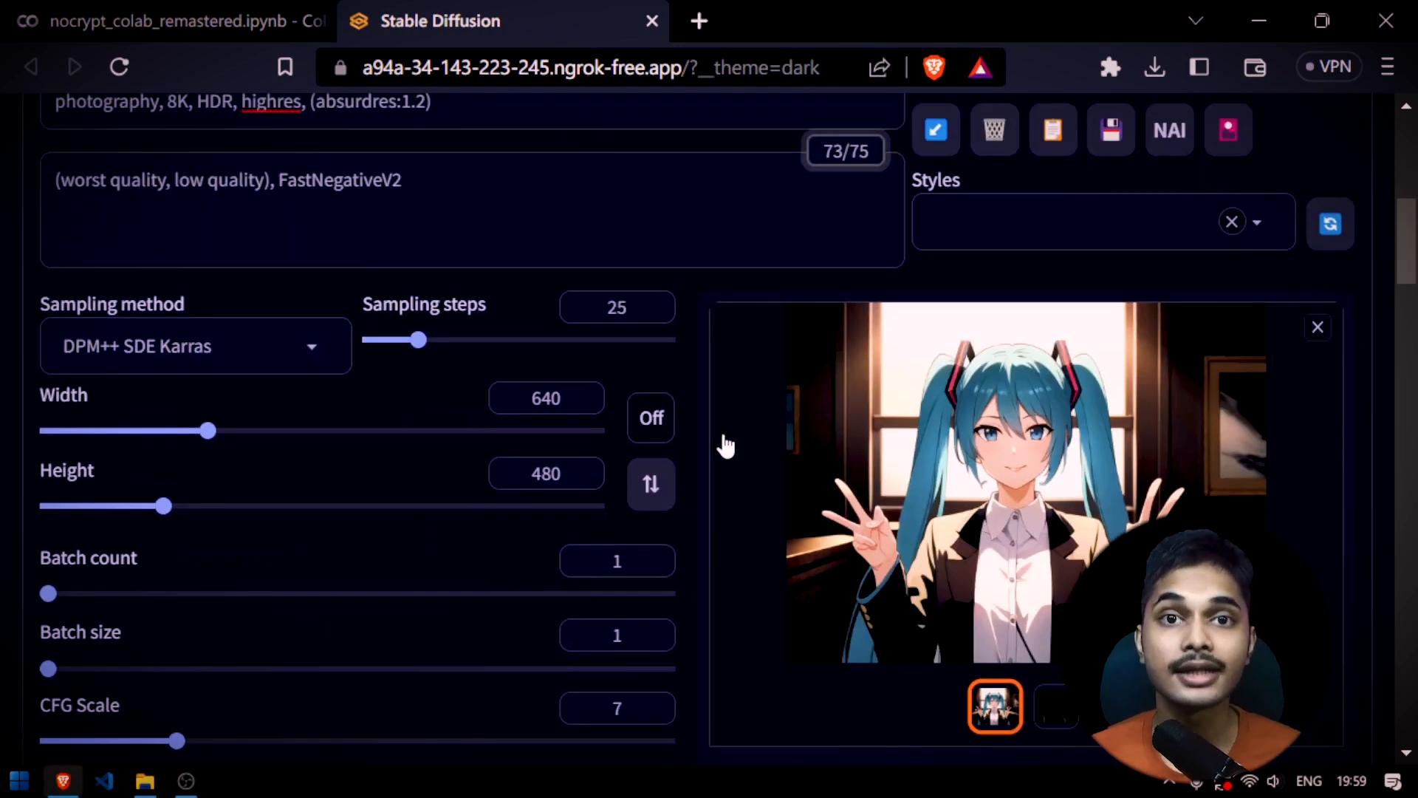
scroll(724, 437, "down", 3)
scroll(1276, 316, "up", 3)
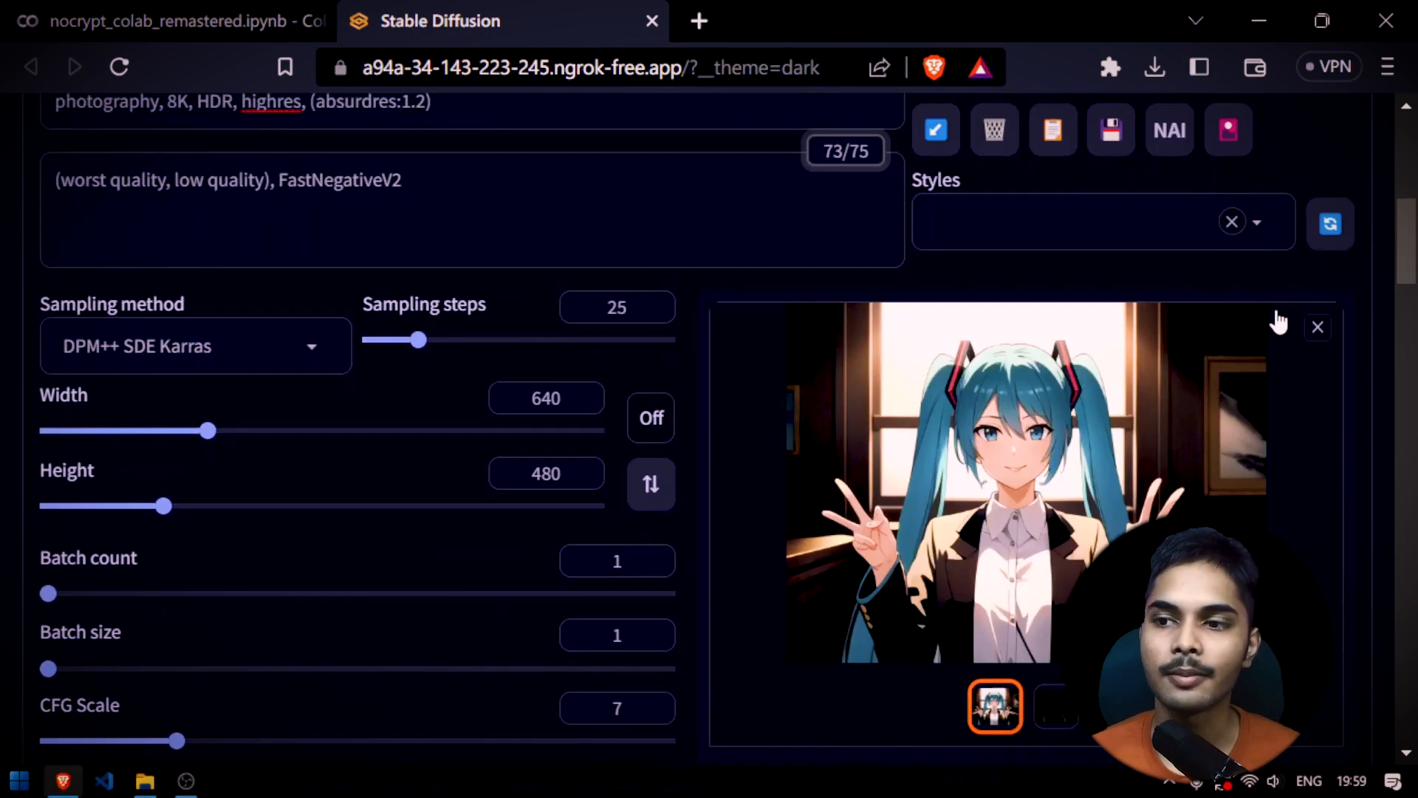
scroll(618, 512, "down", 2)
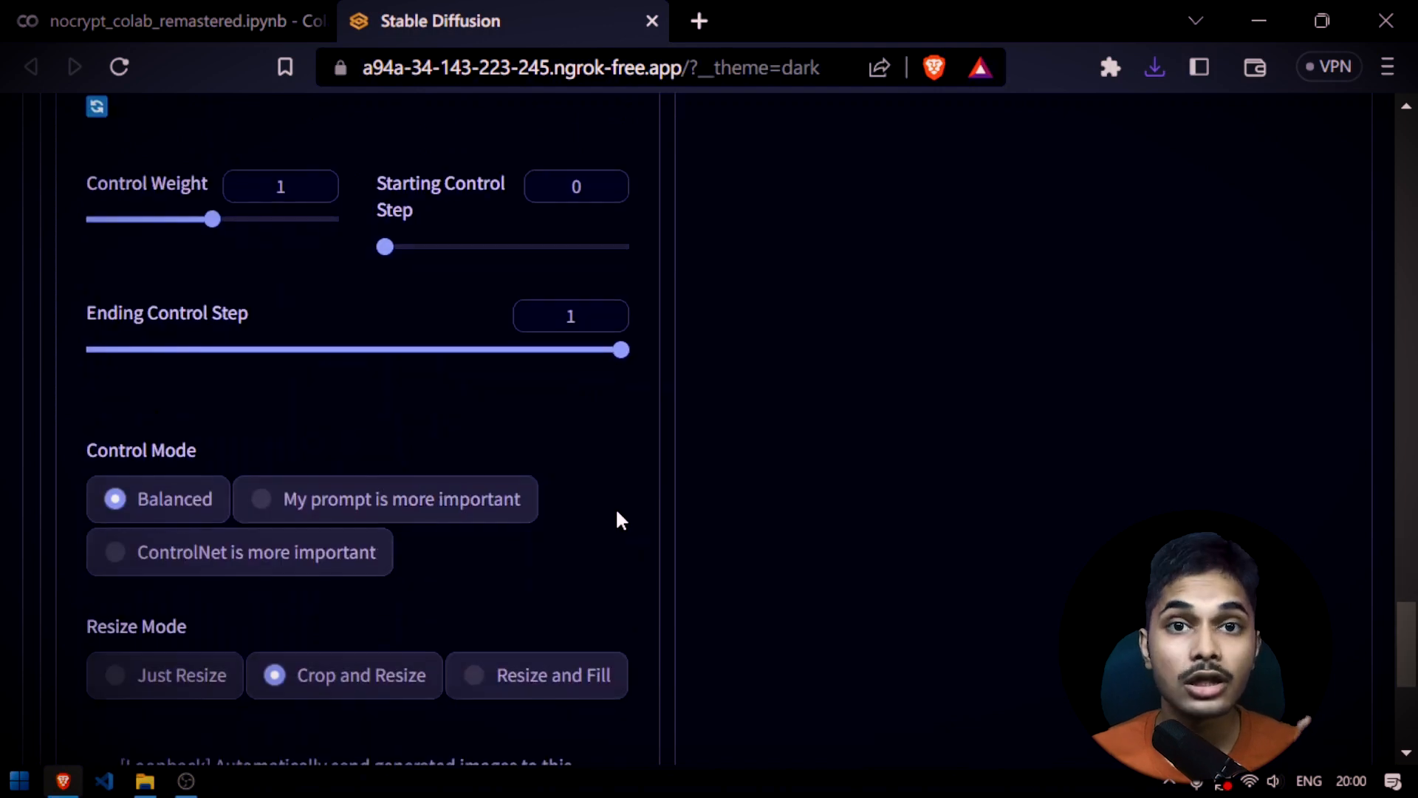
scroll(617, 520, "up", 3)
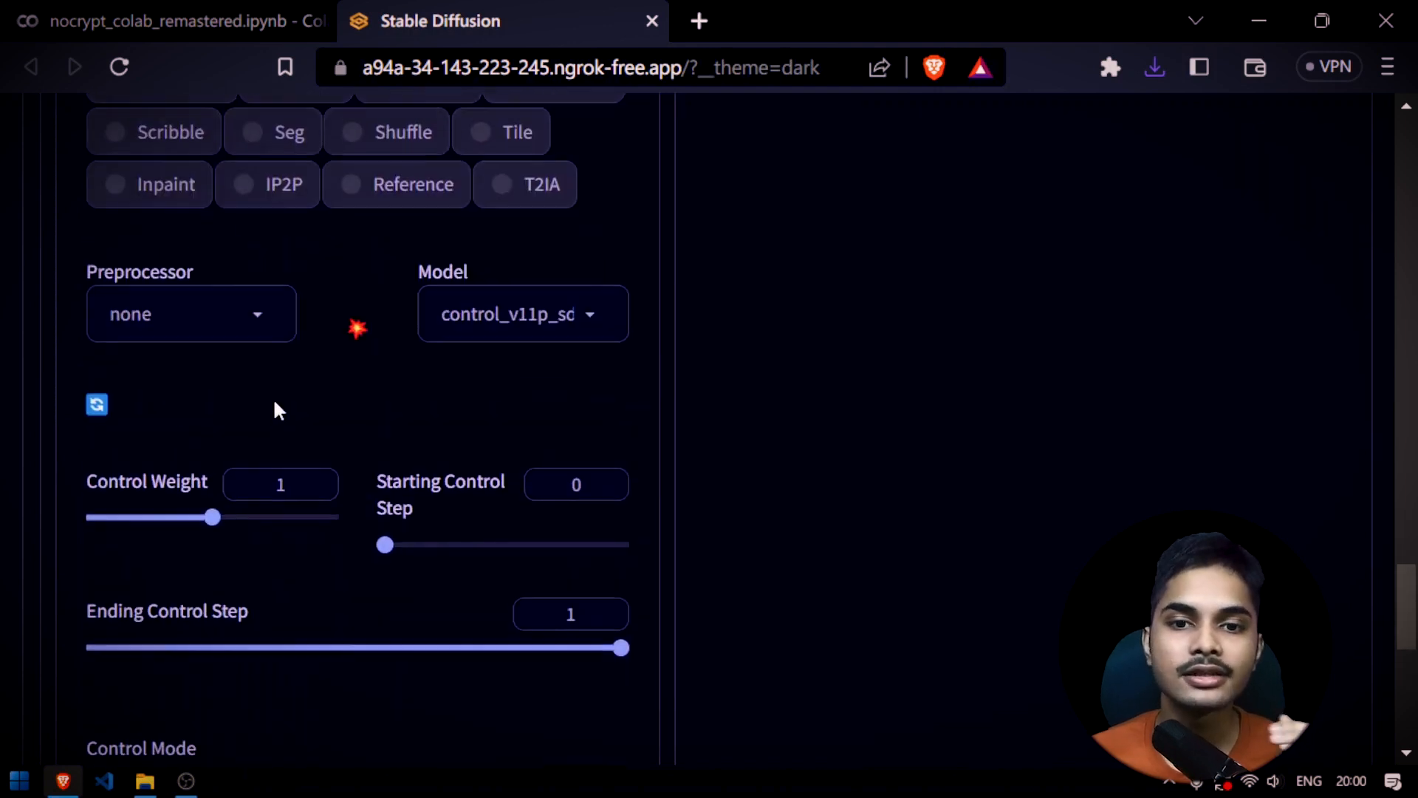
Set the ControlNet Unit 0 preprocessor to openpose_face and check the image area and options above it
scroll(272, 413, "up", 3)
left_click(255, 575)
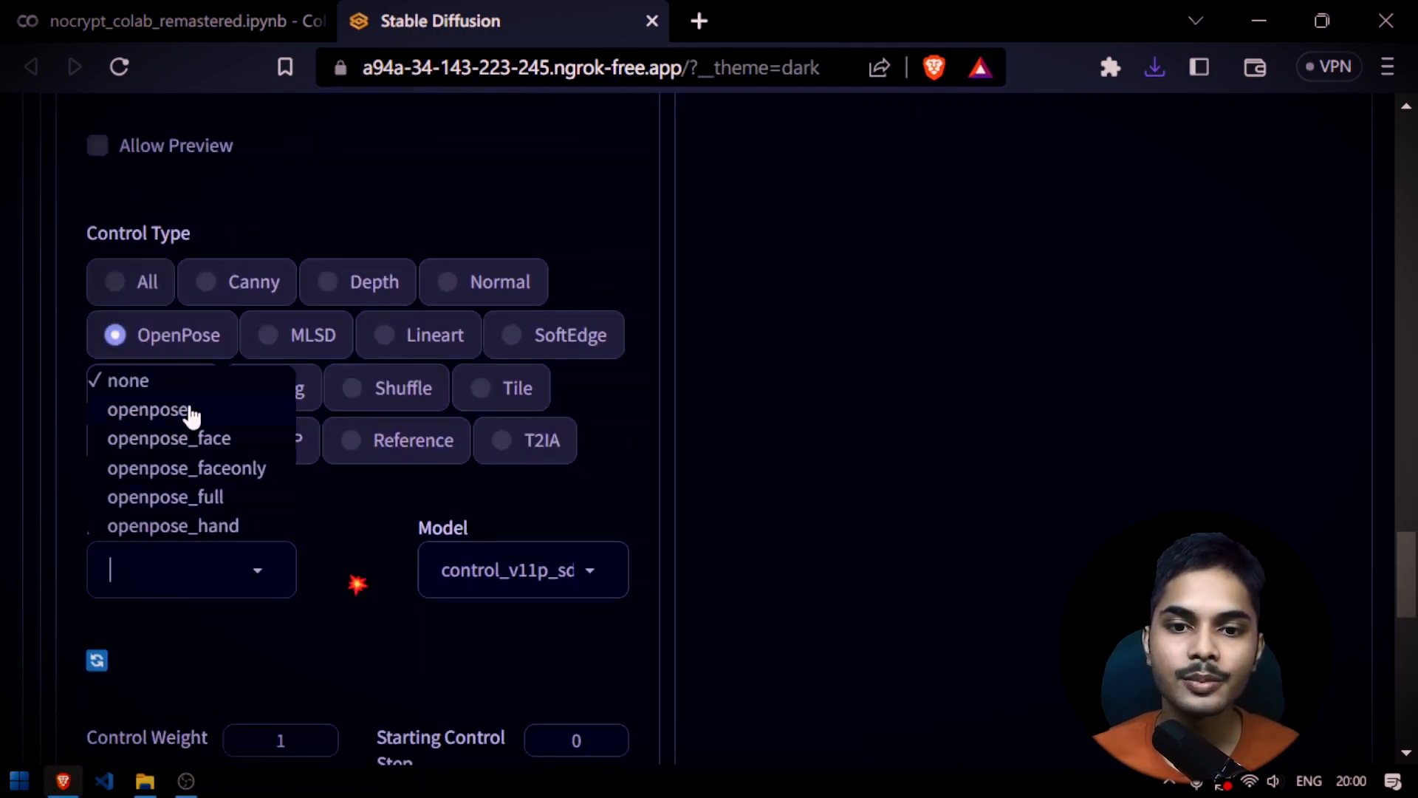
left_click(226, 440)
scroll(358, 641, "up", 2)
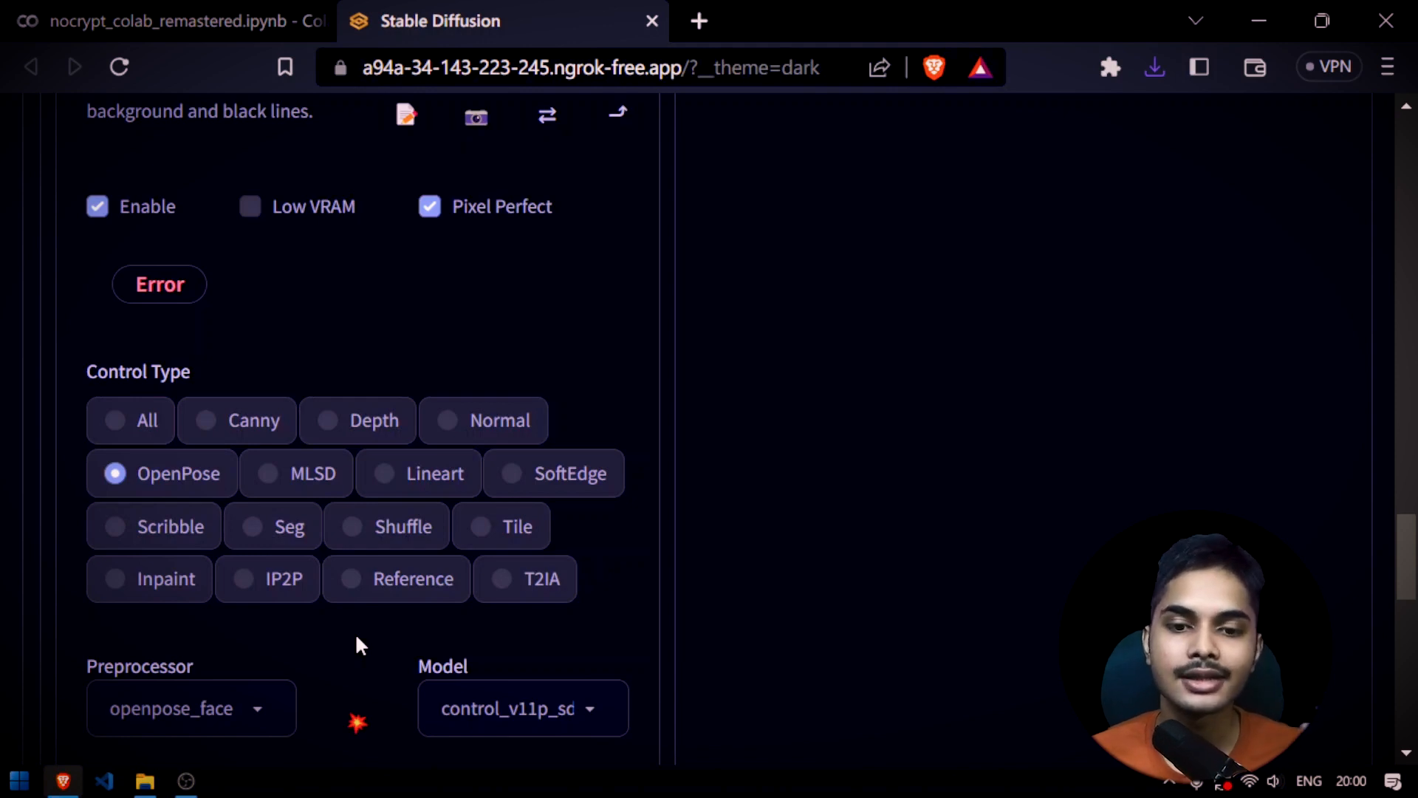
scroll(554, 484, "up", 5)
scroll(602, 569, "down", 4)
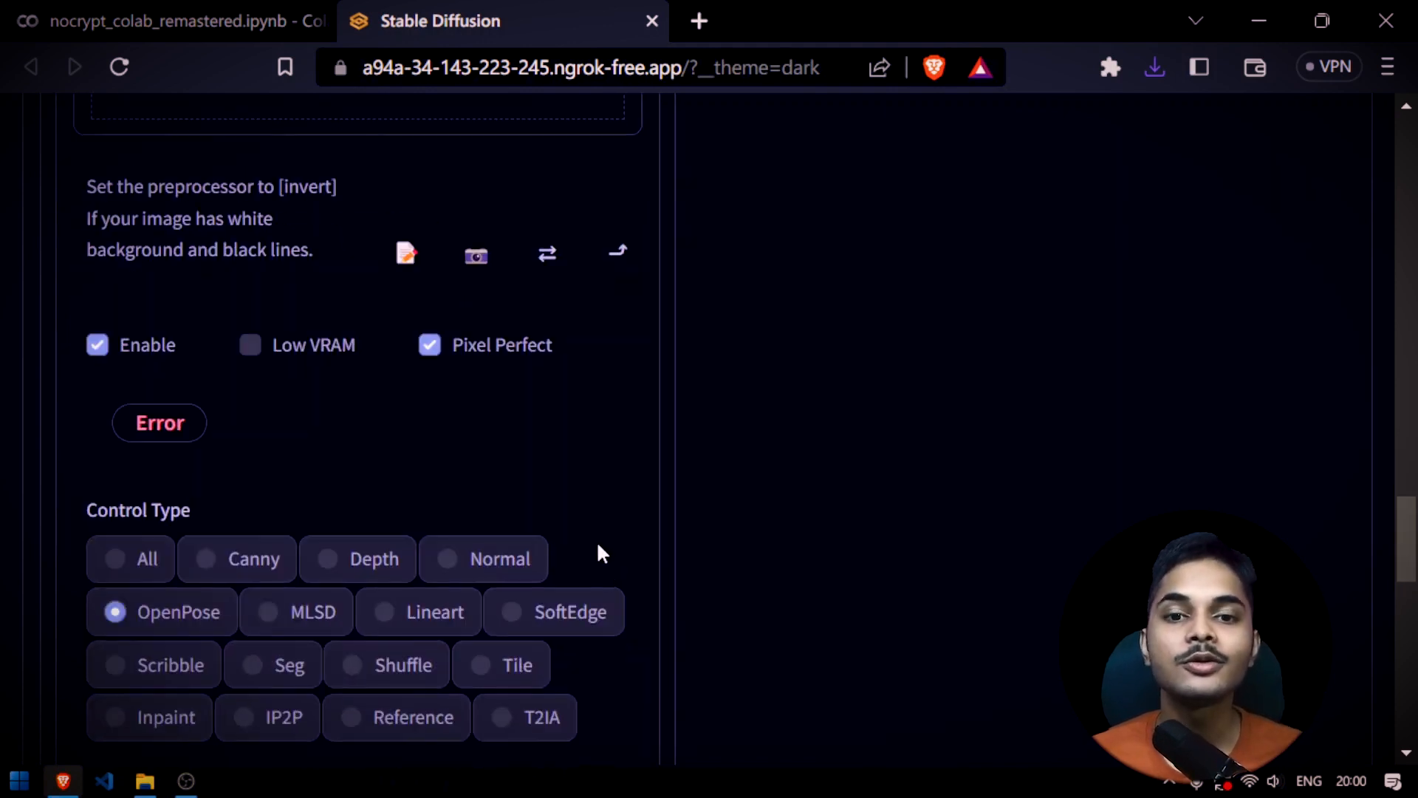
scroll(600, 546, "up", 3)
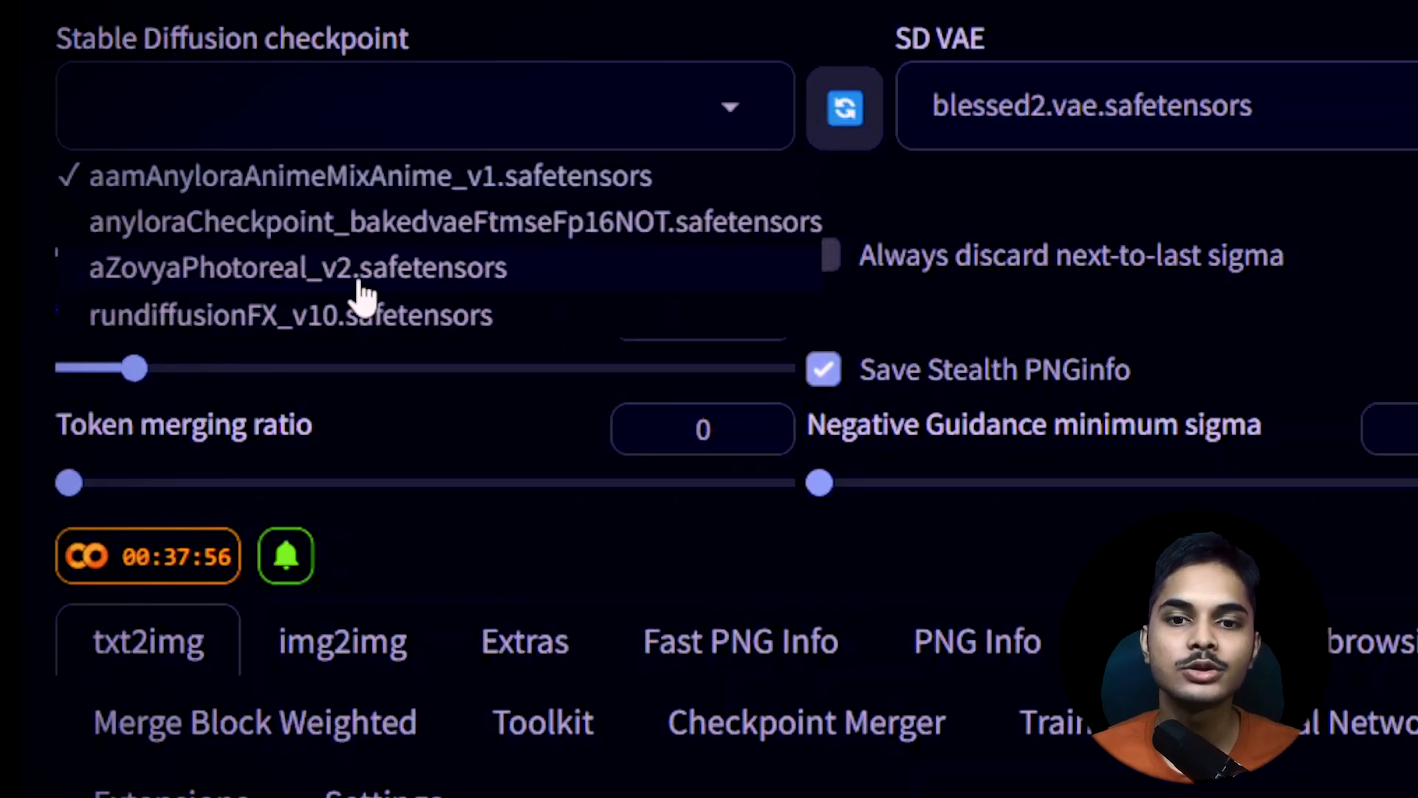
Change the prompt's subject to "photo of a man" and use EasyNegative in the negative prompt
left_click(213, 287)
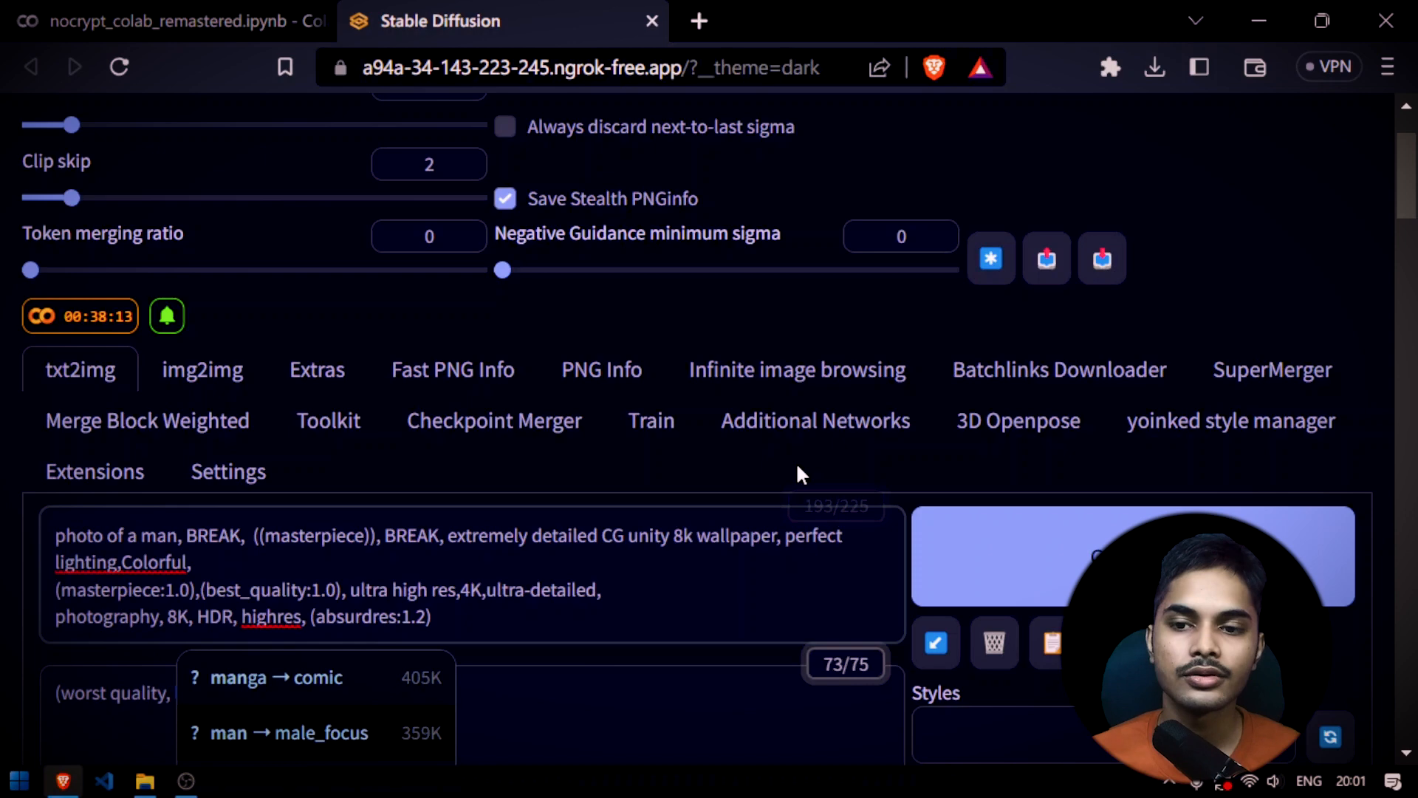
scroll(753, 476, "down", 7)
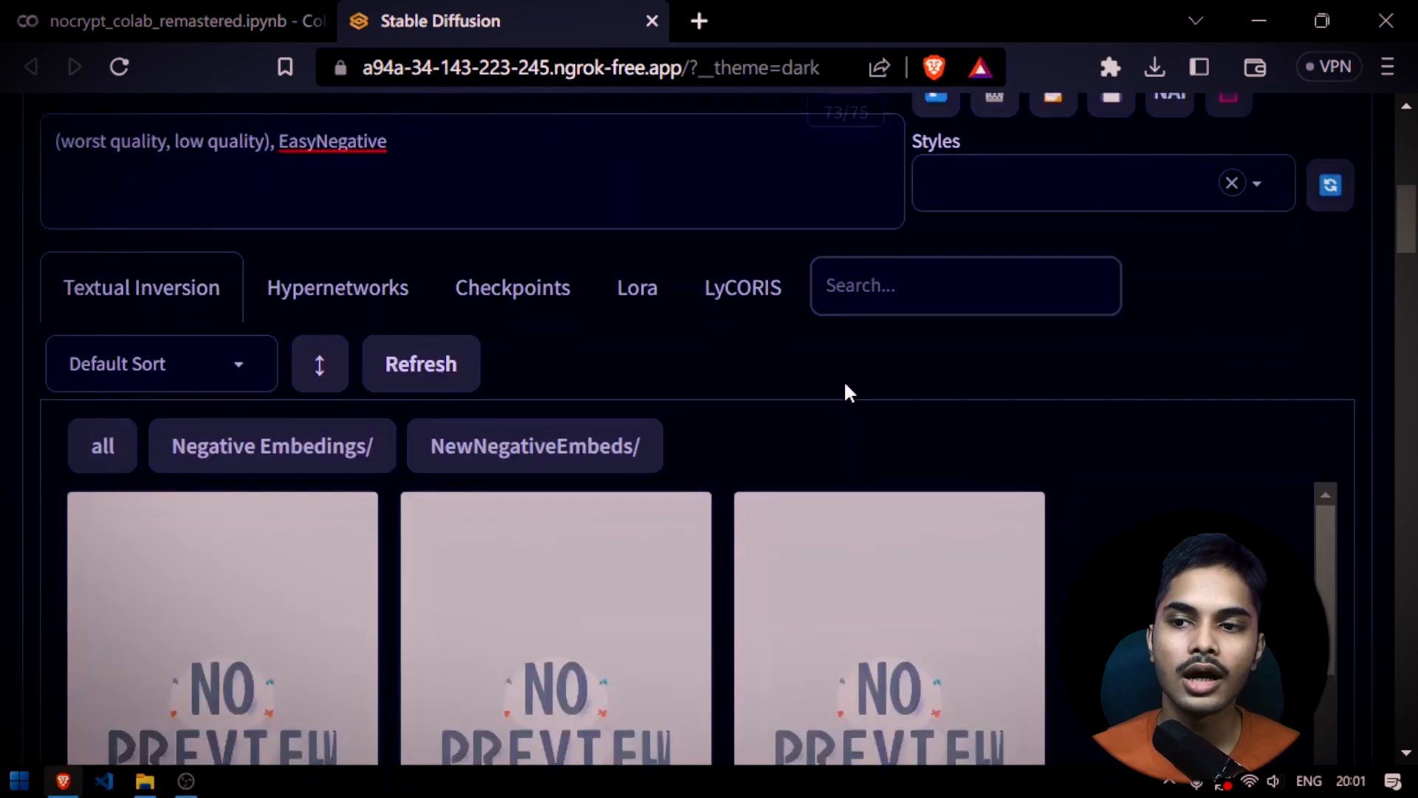
scroll(845, 393, "up", 4)
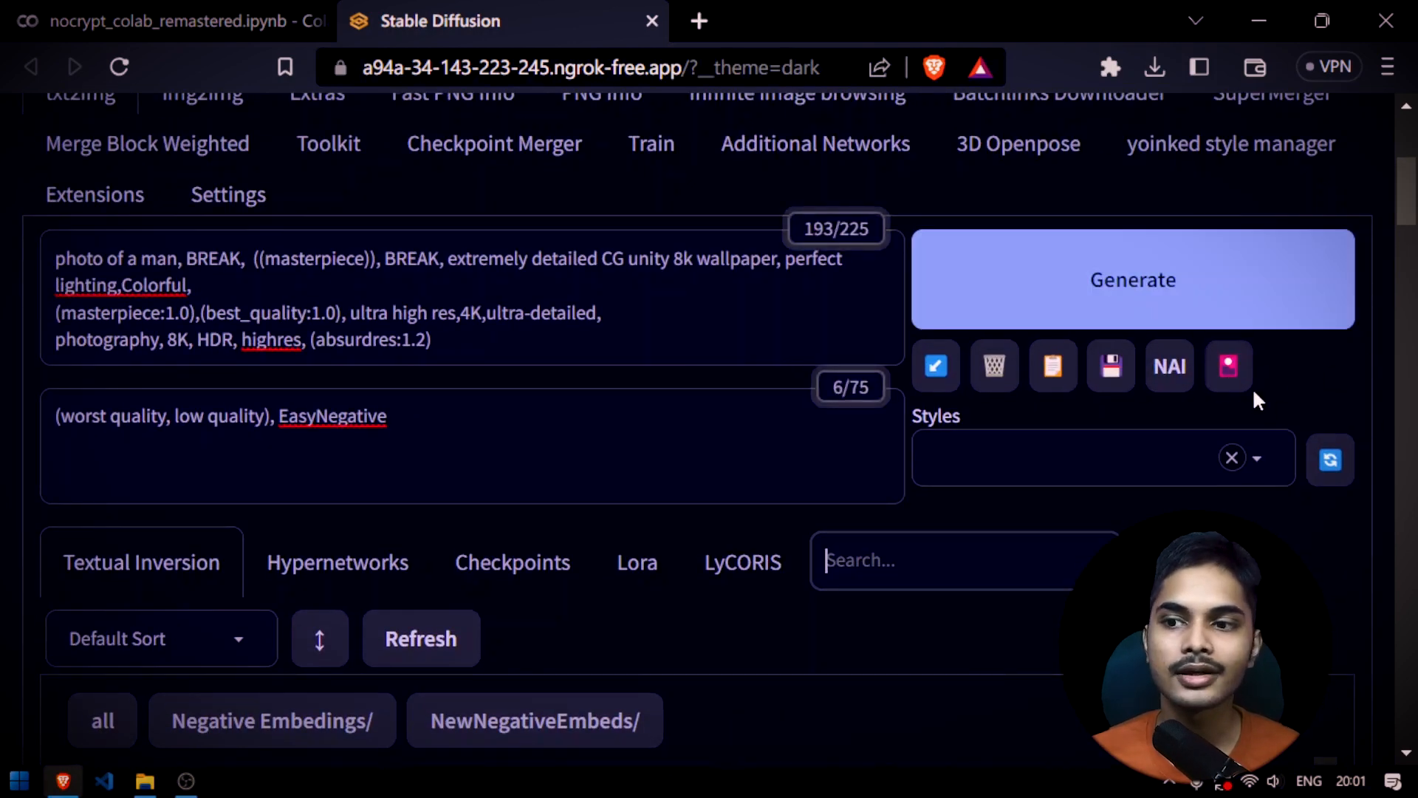
Search the textual inversion embeddings for "Unreal" and add UnrealisticDream to the negative prompt
scroll(865, 532, "down", 5)
scroll(909, 437, "up", 3)
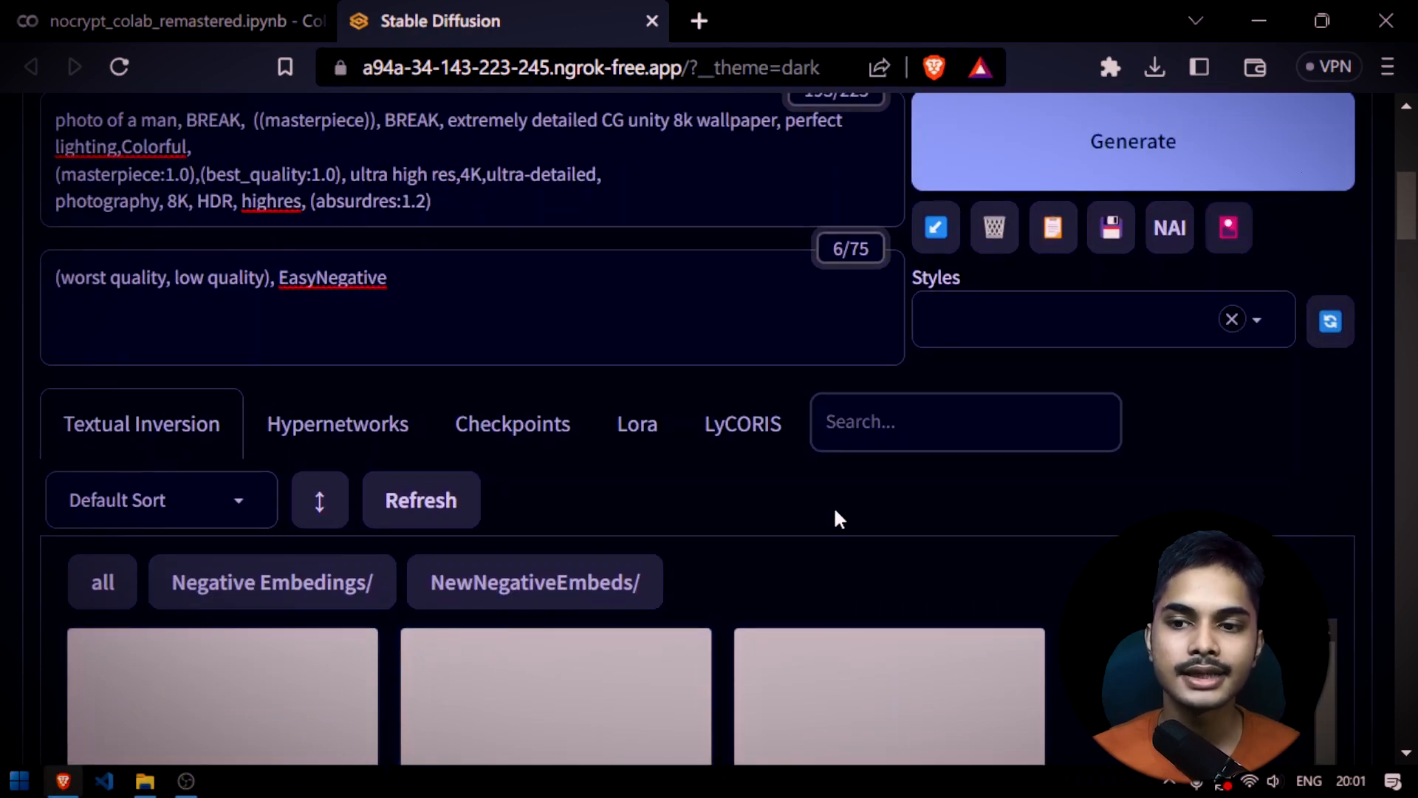
type("Unreal")
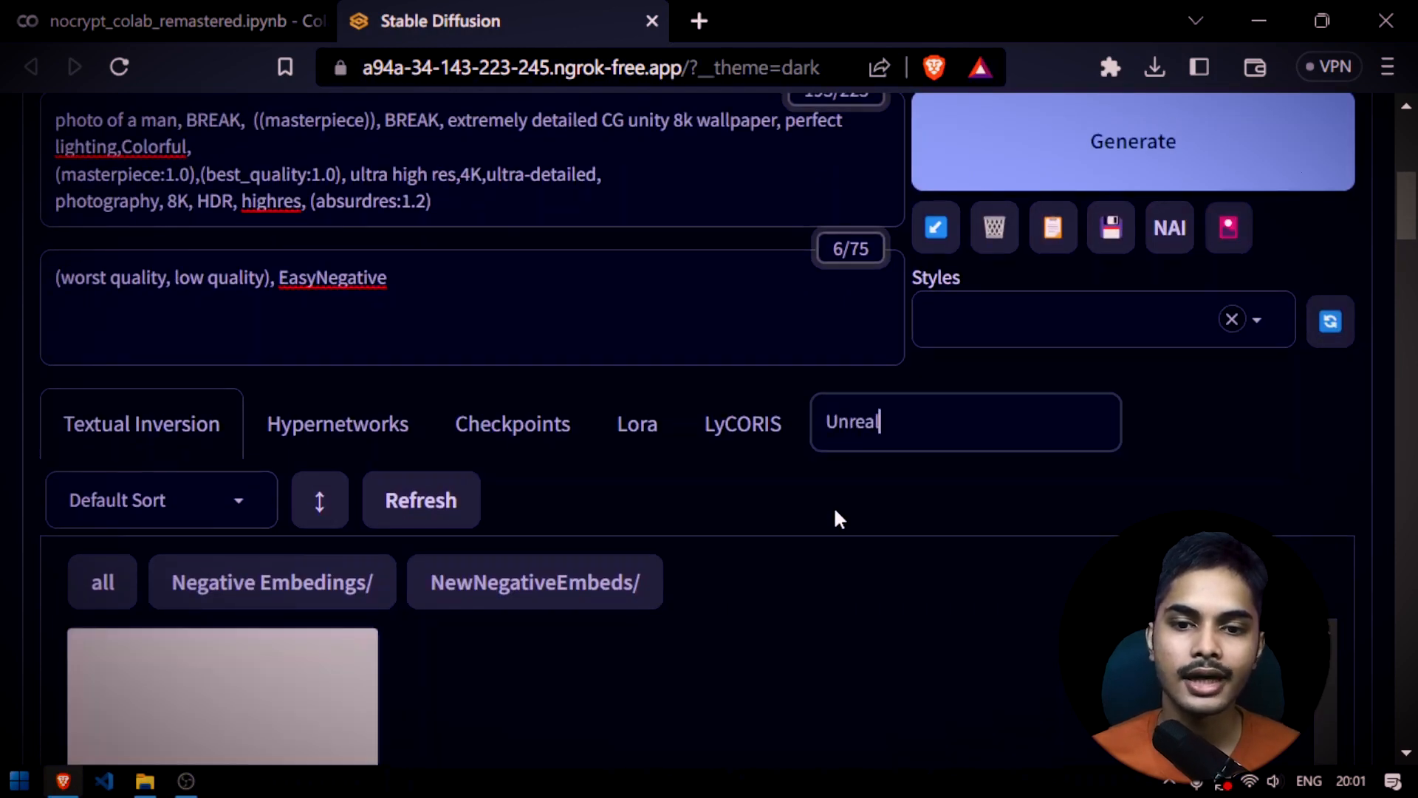
scroll(834, 507, "down", 5)
scroll(273, 502, "up", 2)
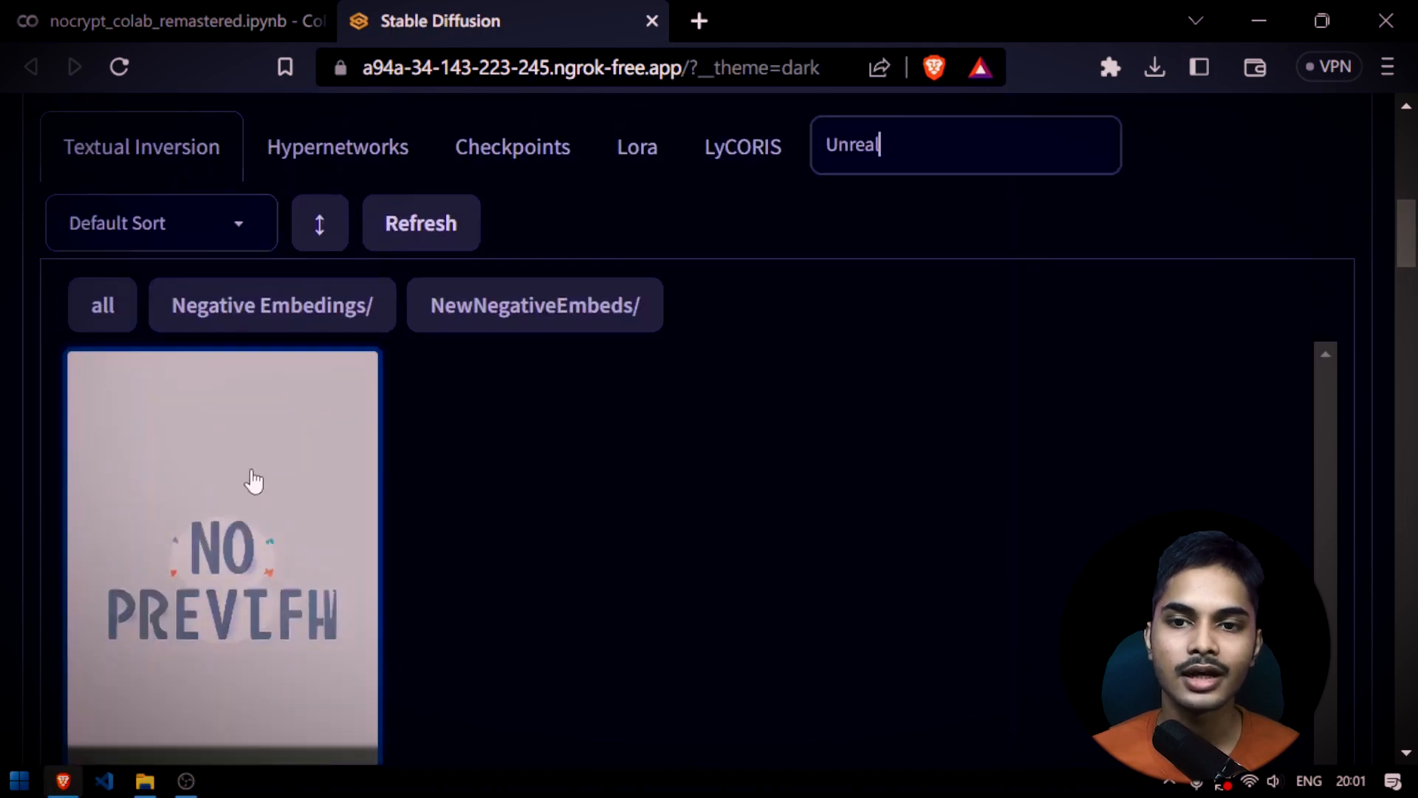
scroll(251, 482, "up", 6)
left_click(487, 583)
scroll(278, 393, "down", 5)
left_click(263, 231)
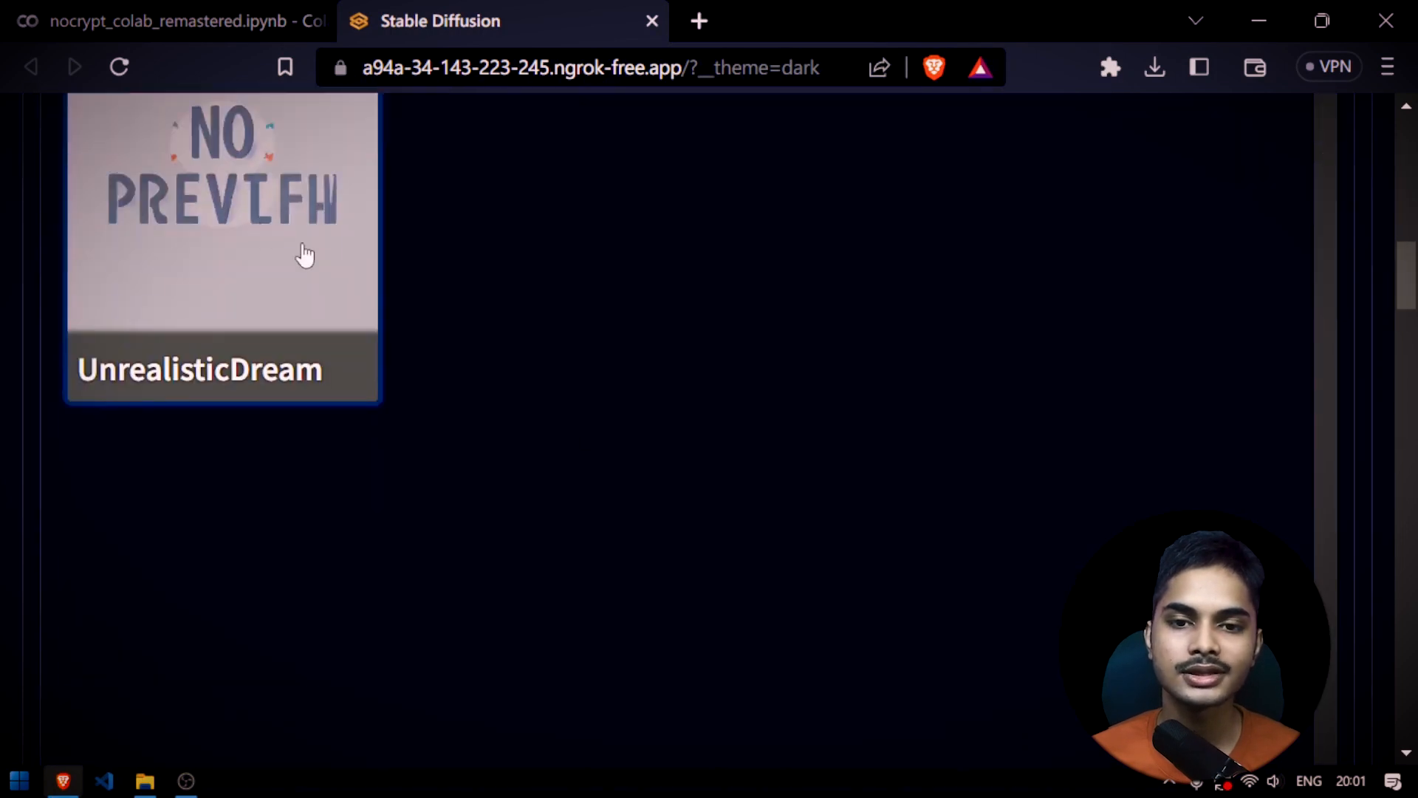
Remove EasyNegative from the negative prompt, keeping UnrealisticDream after "(worst quality, low quality)"
scroll(443, 369, "up", 4)
left_click_drag(392, 416, 279, 416)
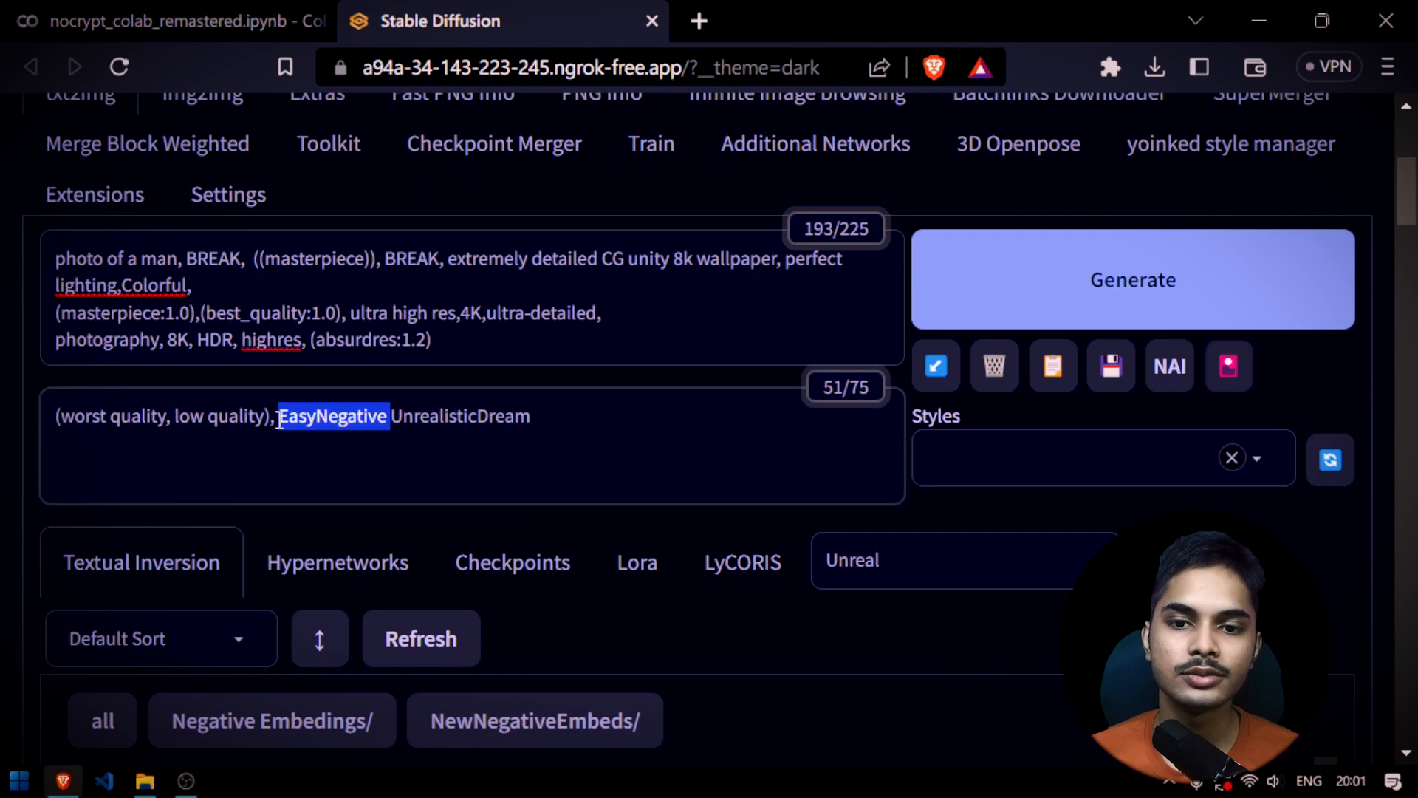
key("BackSpace")
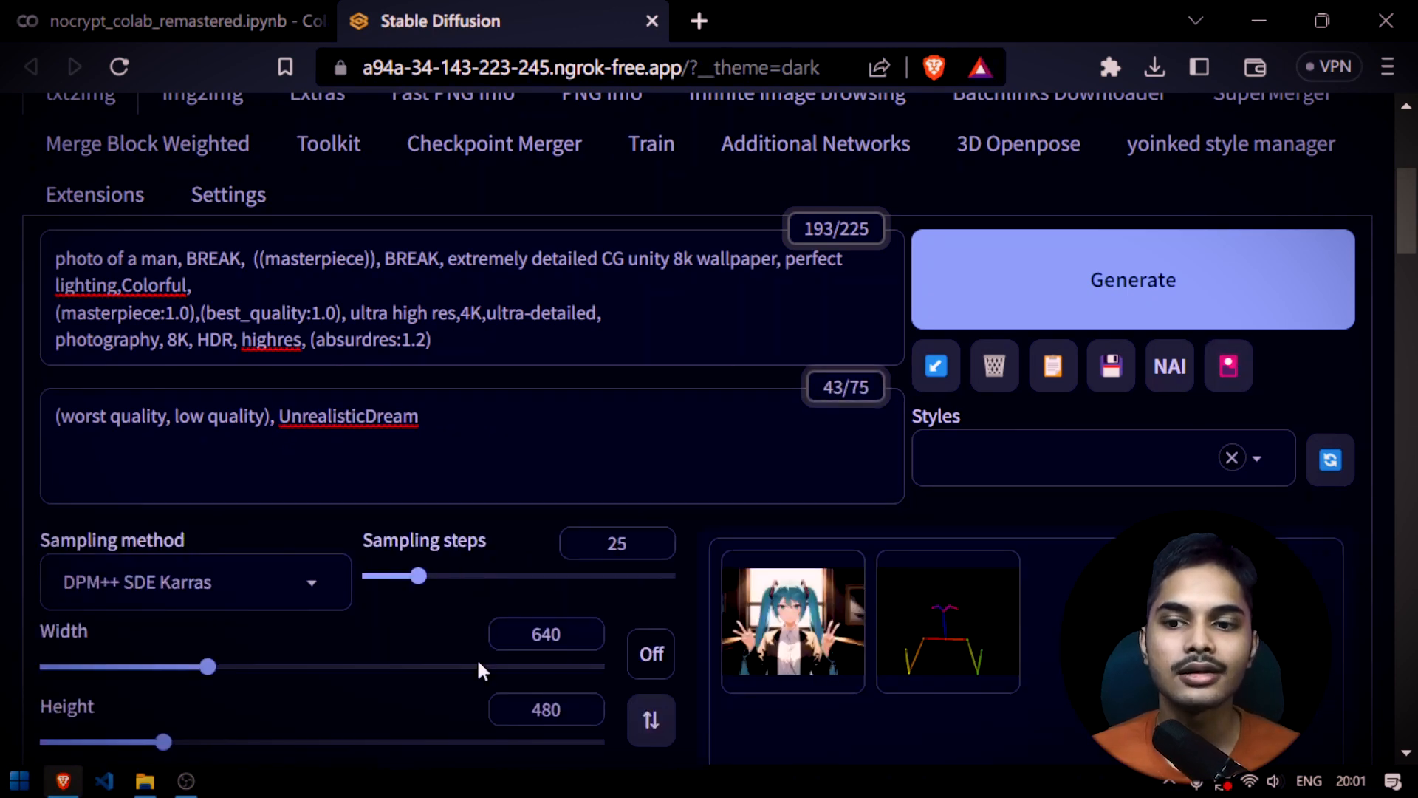
Load the 00096-AAM_Anylora portrait from the anime styles folder into ControlNet Unit 0 and check the unit's settings
scroll(715, 627, "down", 2)
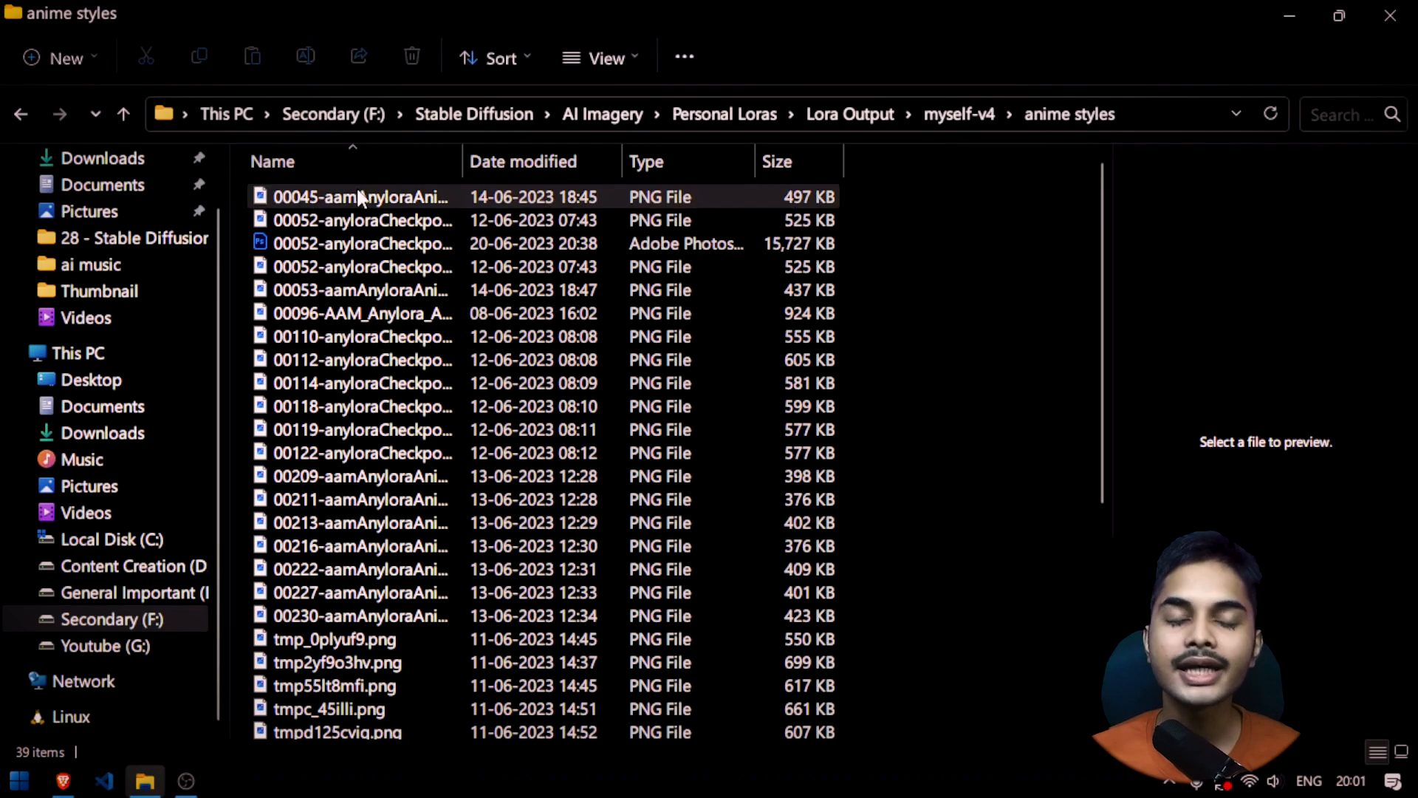
left_click(361, 197)
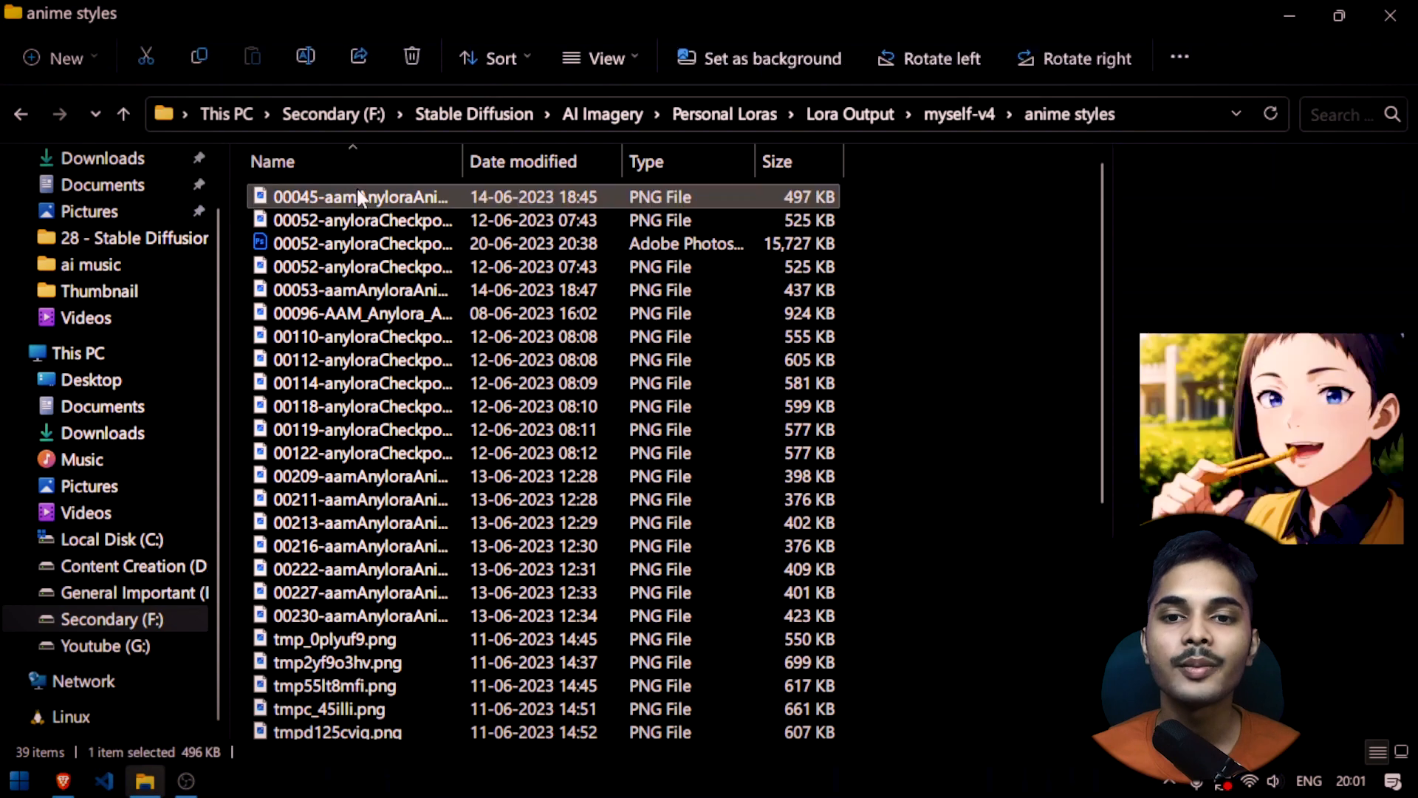
left_click(387, 219)
left_click(362, 312)
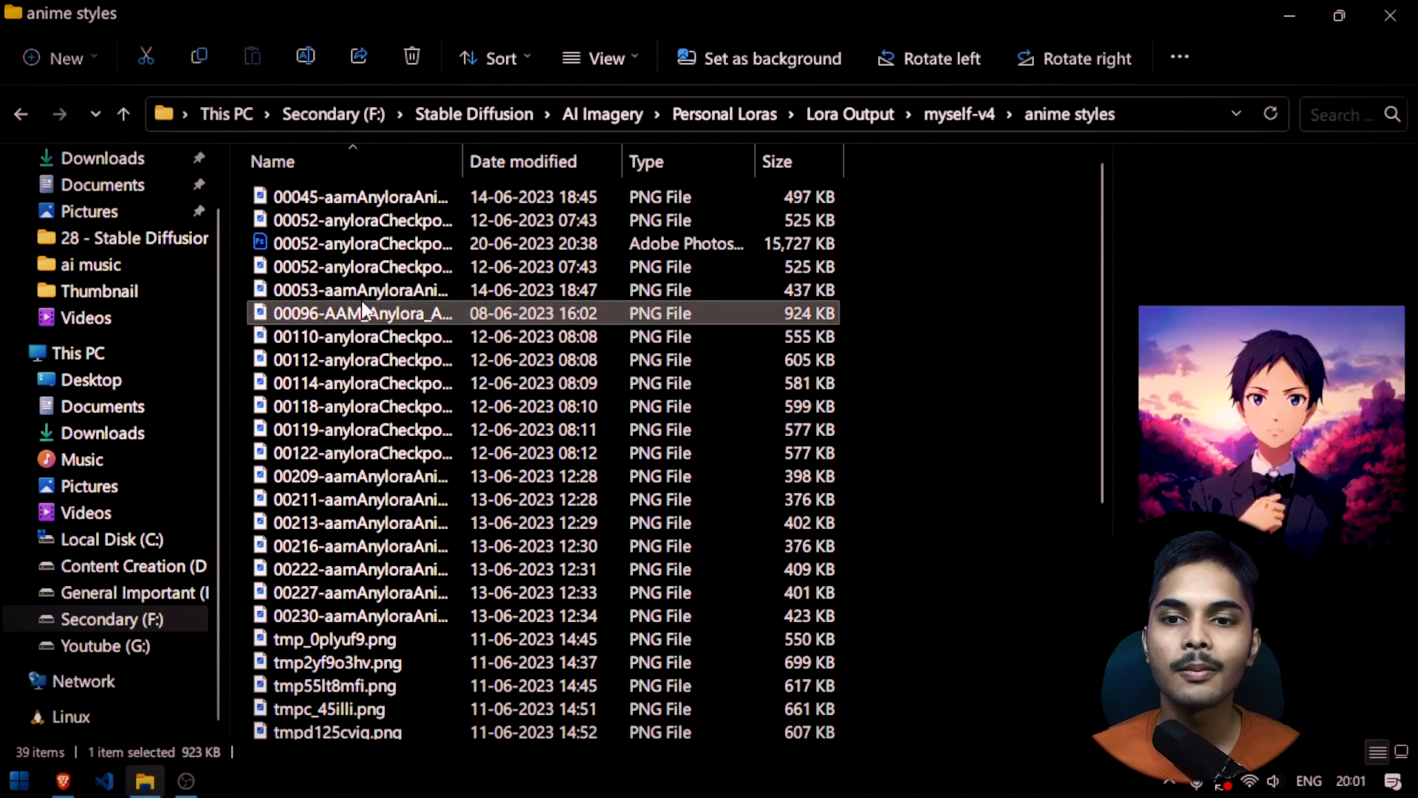
left_click_drag(391, 325, 336, 140)
scroll(684, 501, "up", 2)
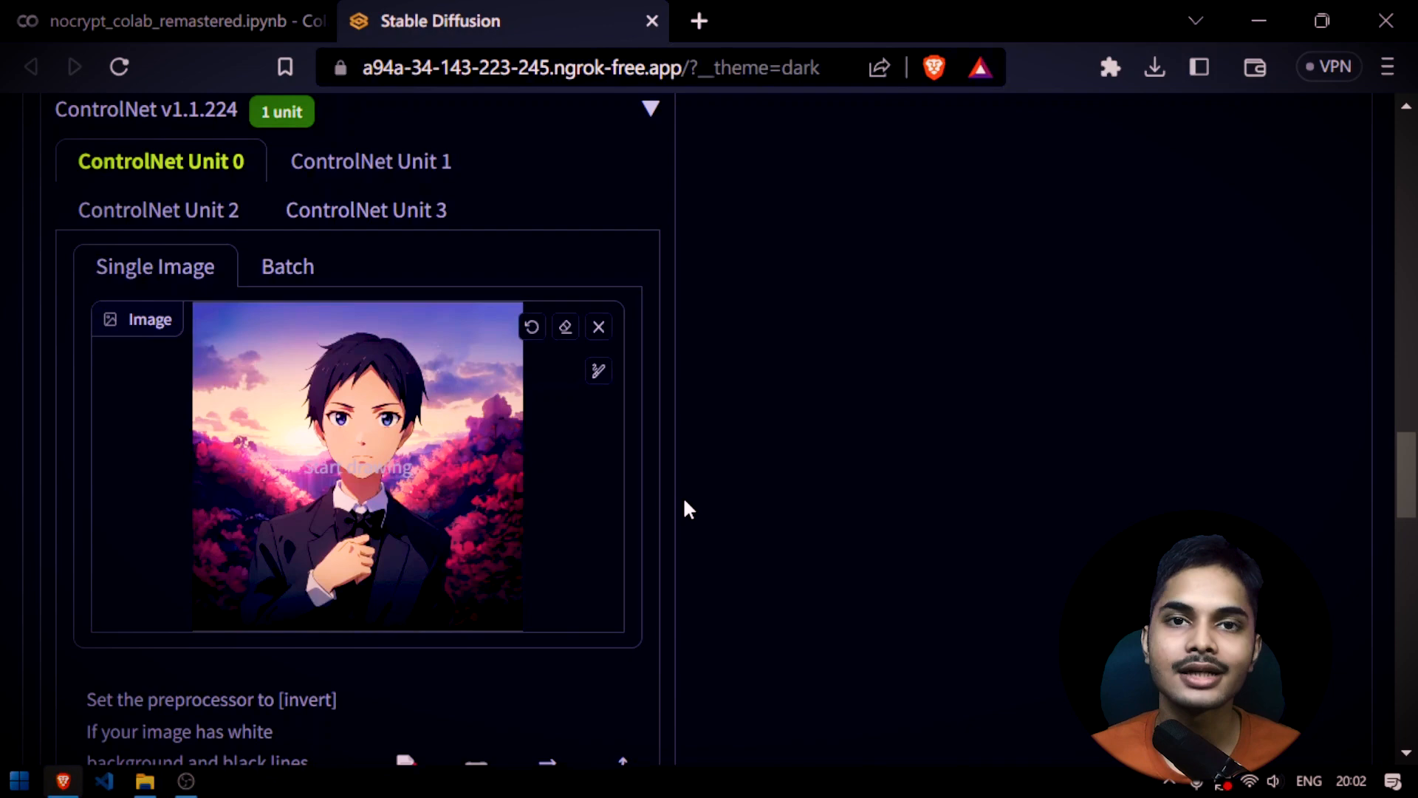
scroll(685, 509, "down", 6)
scroll(685, 510, "down", 1)
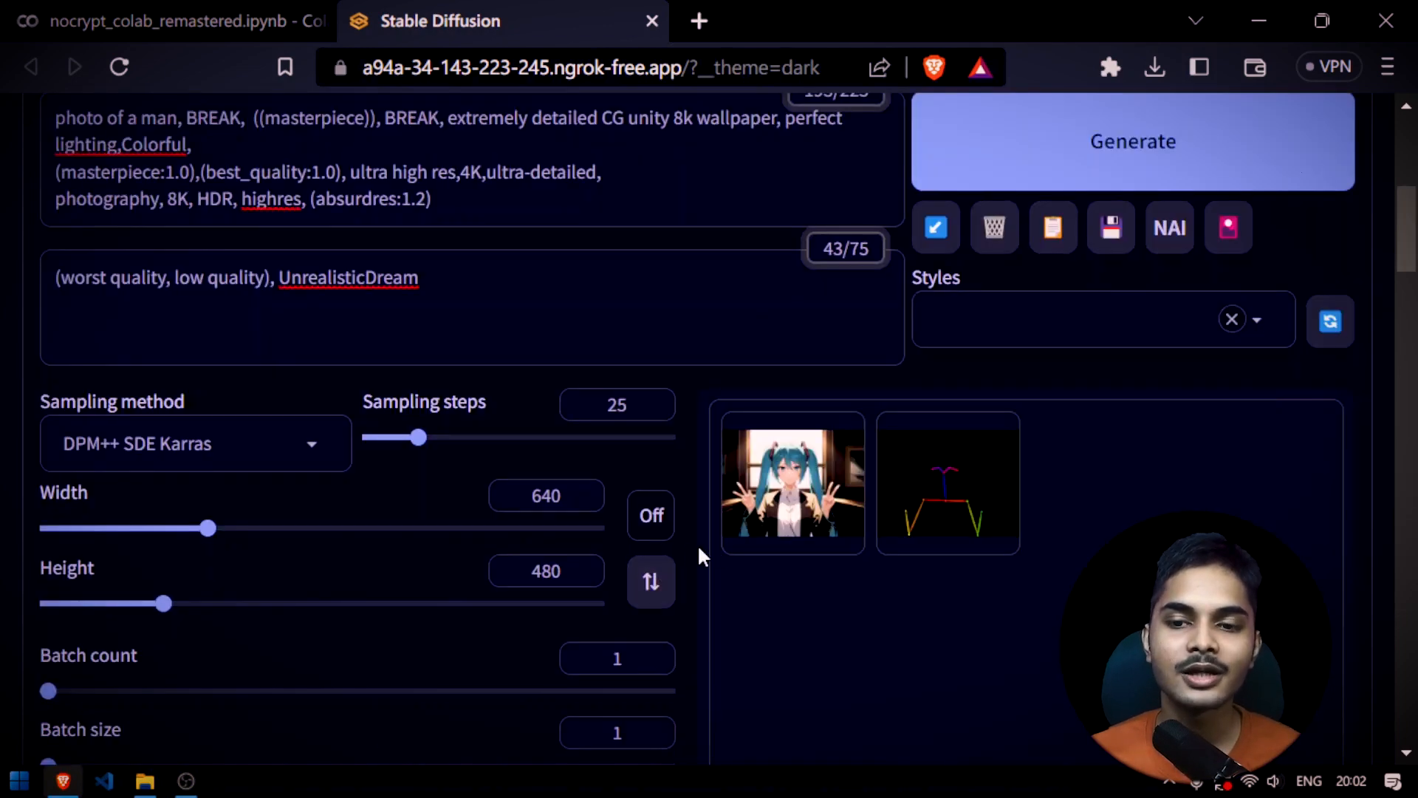
scroll(694, 554, "down", 10)
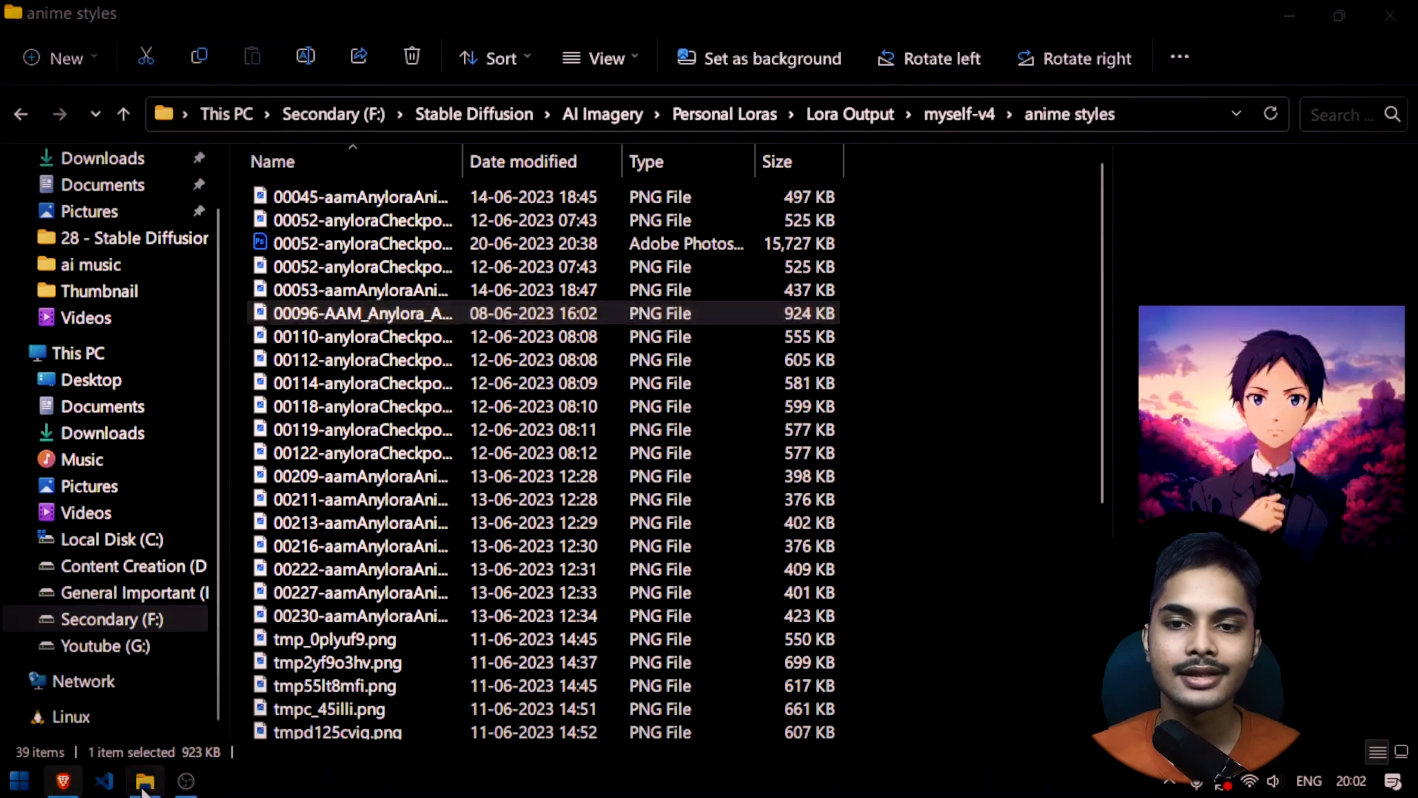
Look up the pixel dimensions of the 00096-AAM_Anylora portrait in the anime styles folder
left_click(145, 781)
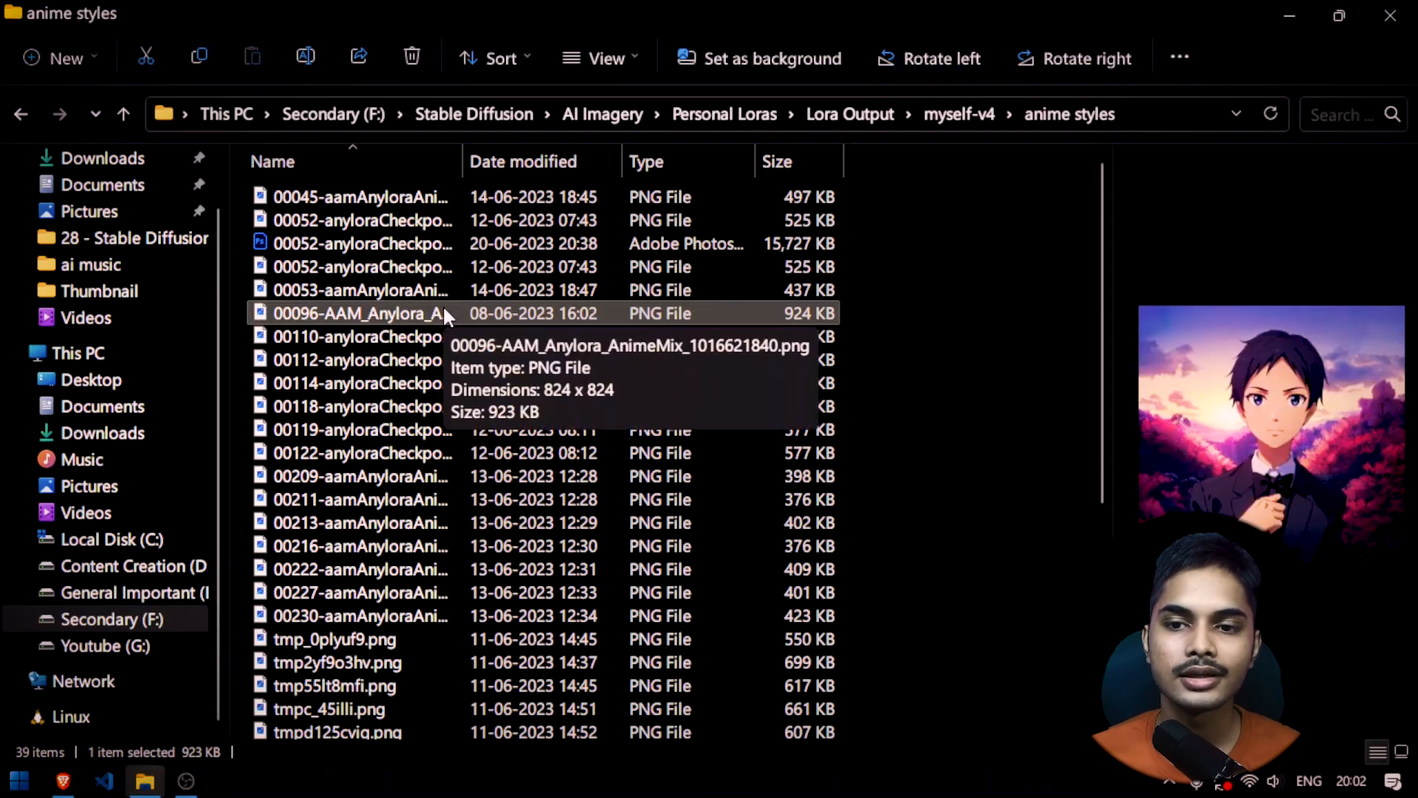
key("alt+Tab")
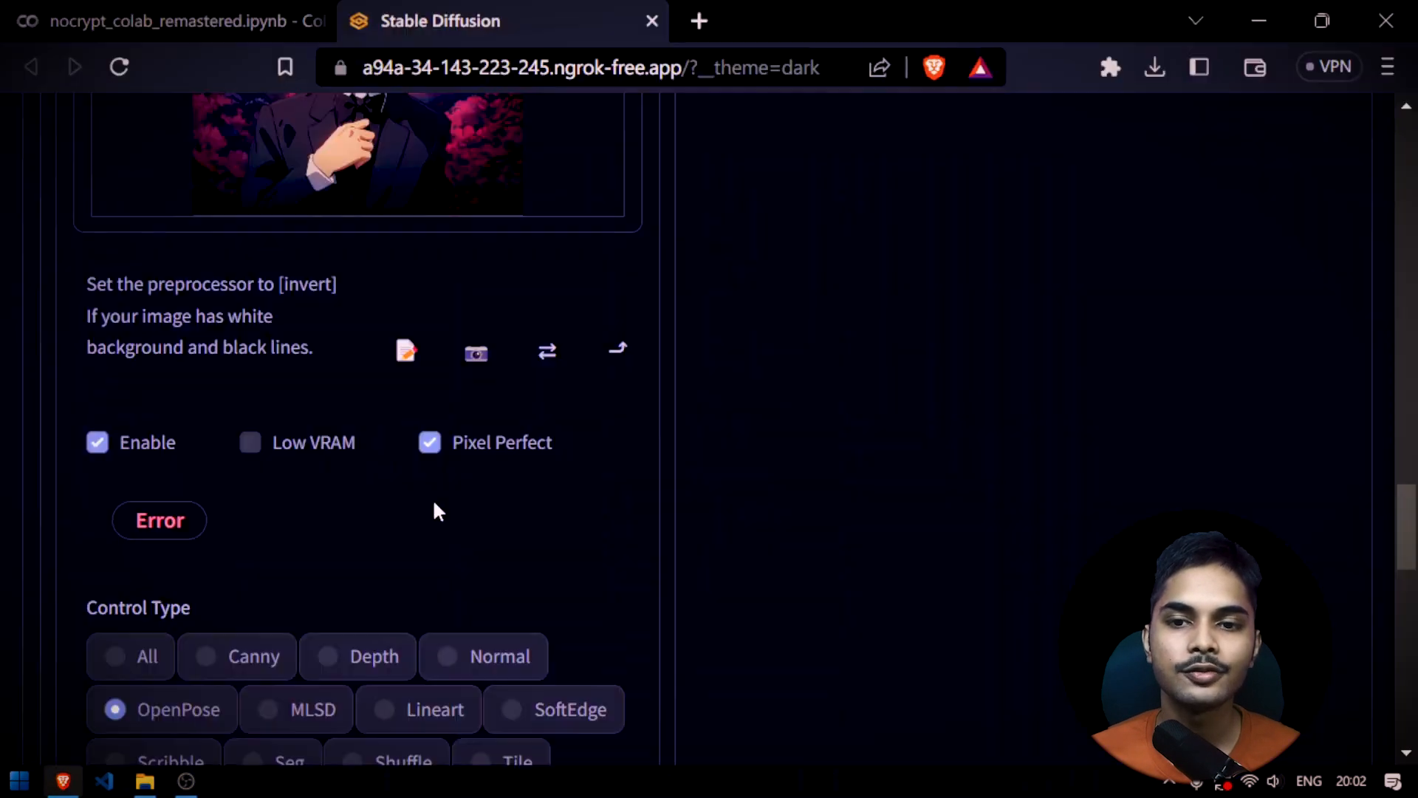
scroll(531, 485, "down", 2)
scroll(532, 485, "up", 15)
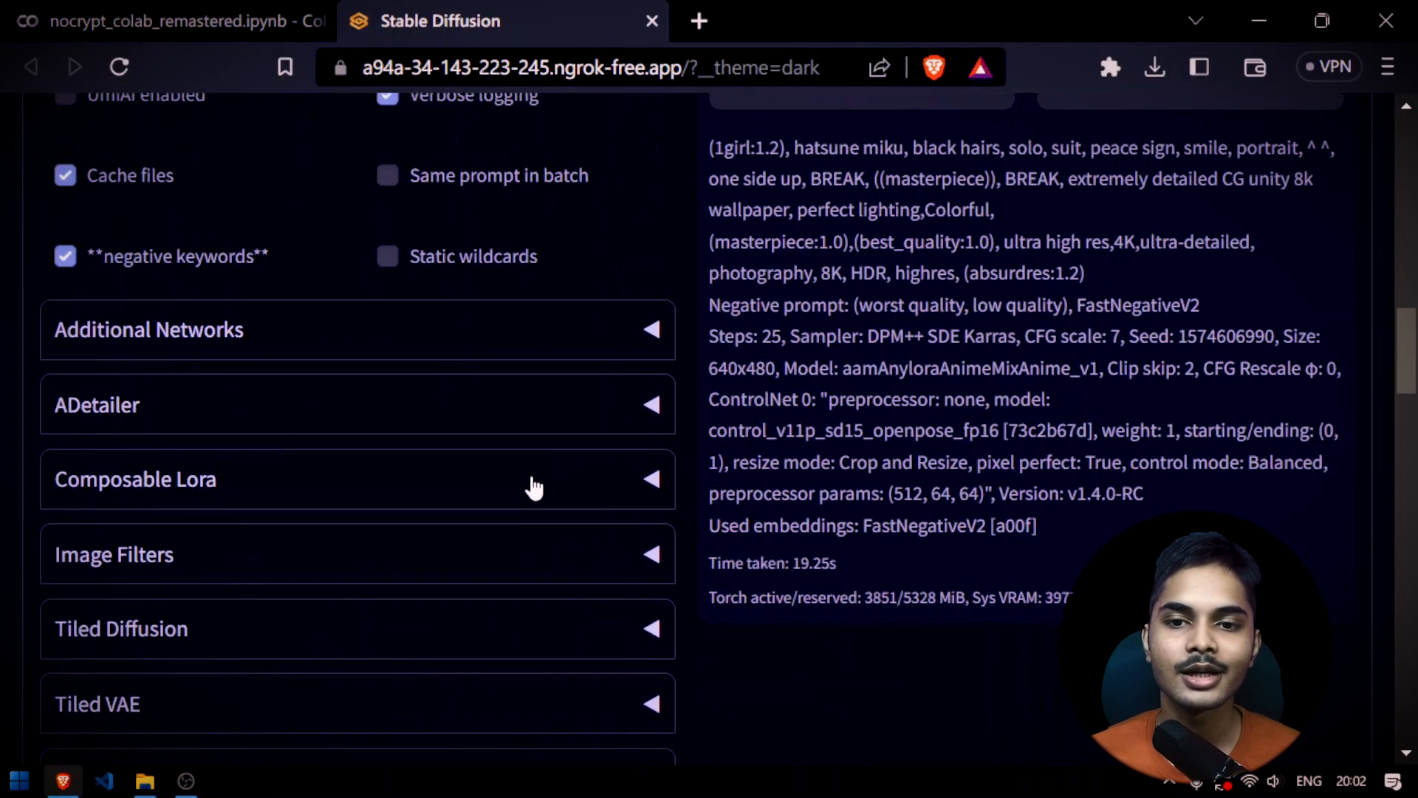
Set the output width and height to 824 each and generate the image
left_click(536, 357)
double_click(536, 357)
type("9")
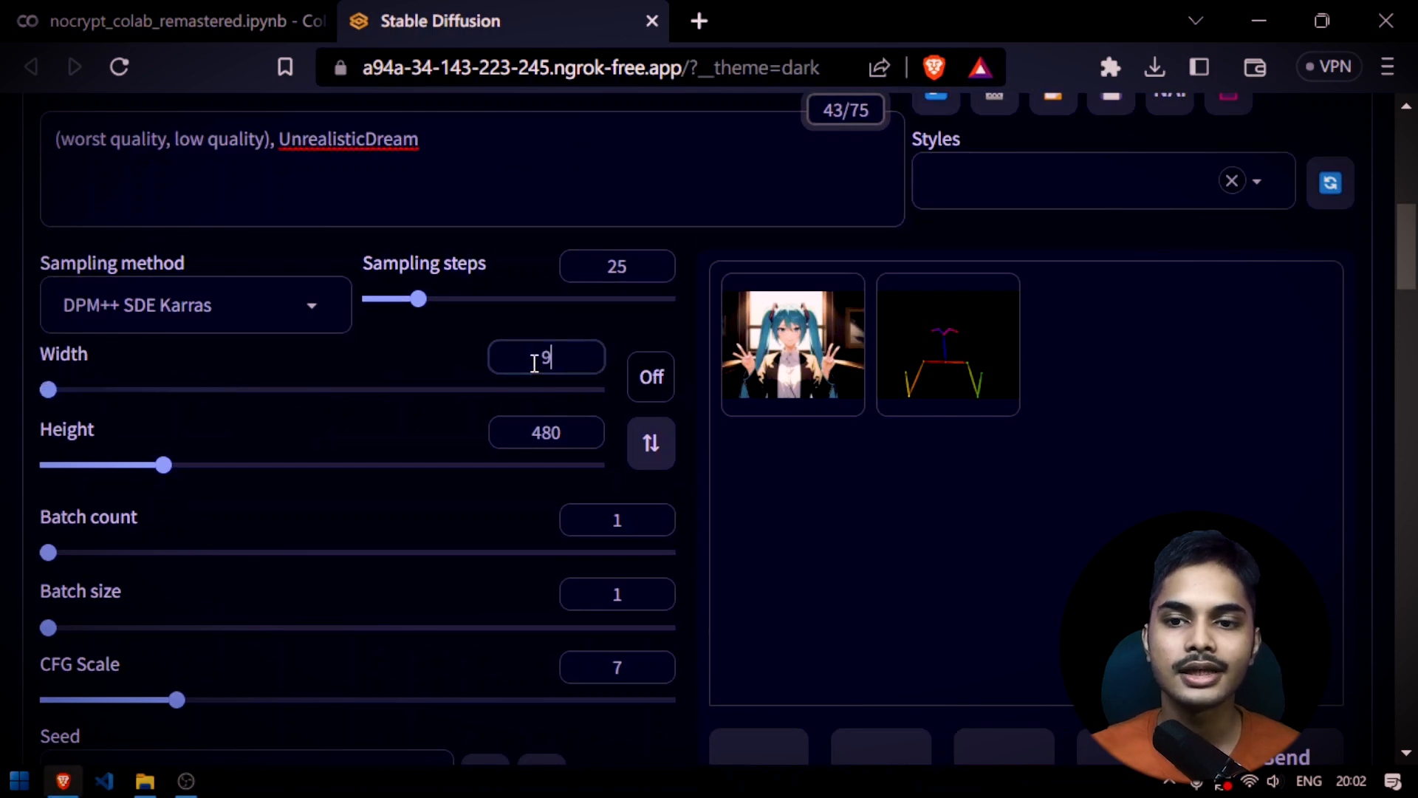
key("BackSpace")
type("824")
key("Tab")
type("824")
scroll(724, 438, "up", 5)
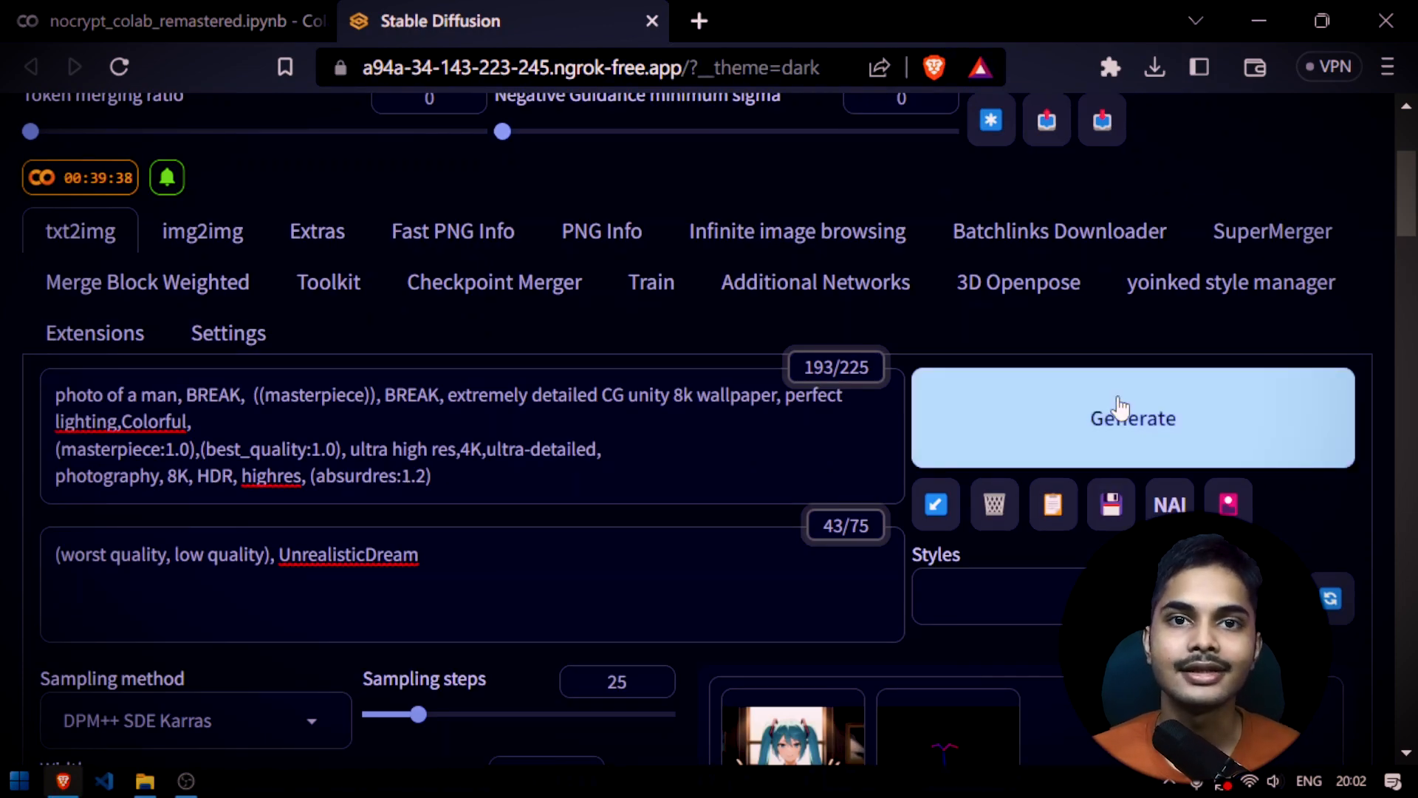
scroll(702, 529, "down", 15)
scroll(402, 455, "up", 12)
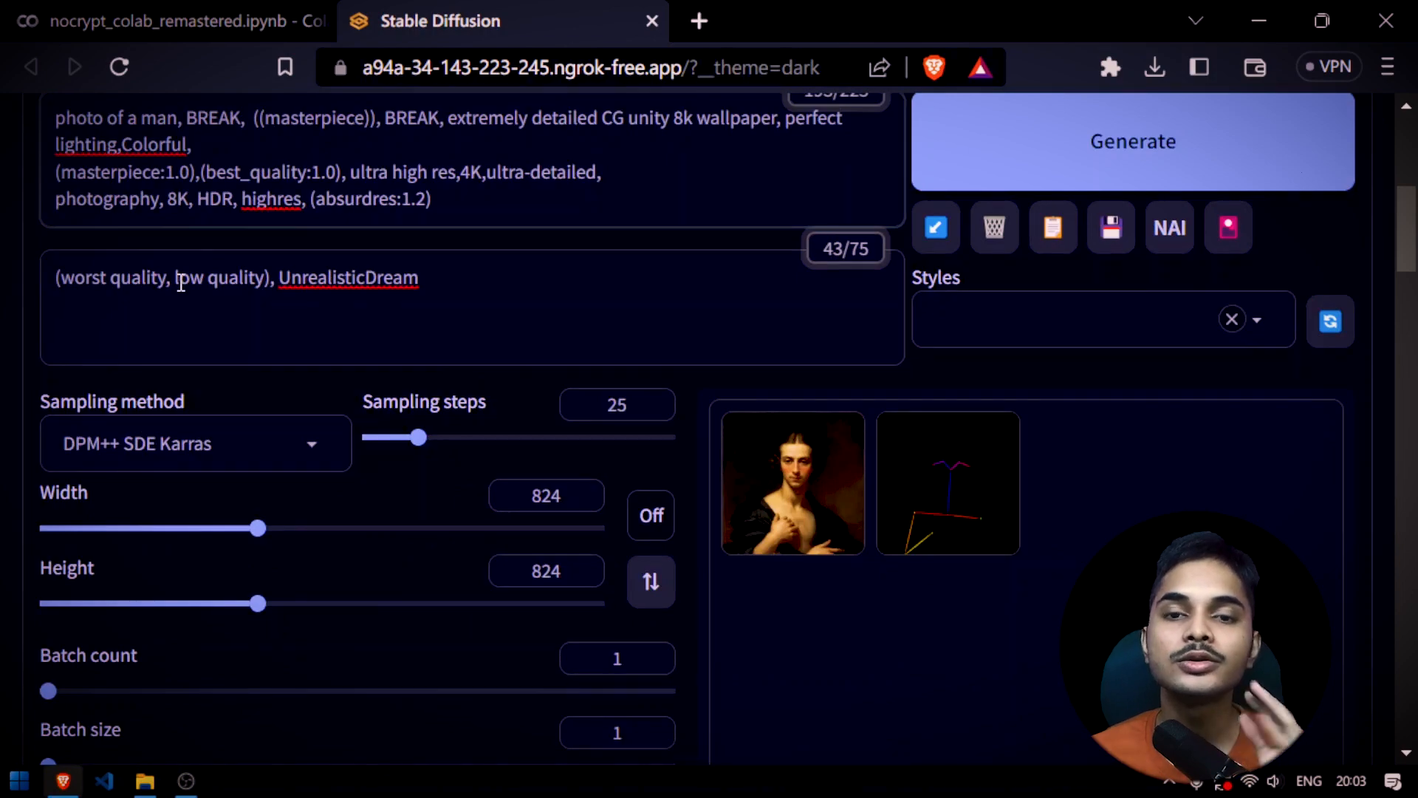
Add "wearing coat," after "((photo of a man))," in the prompt and generate the image again
scroll(328, 416, "up", 3)
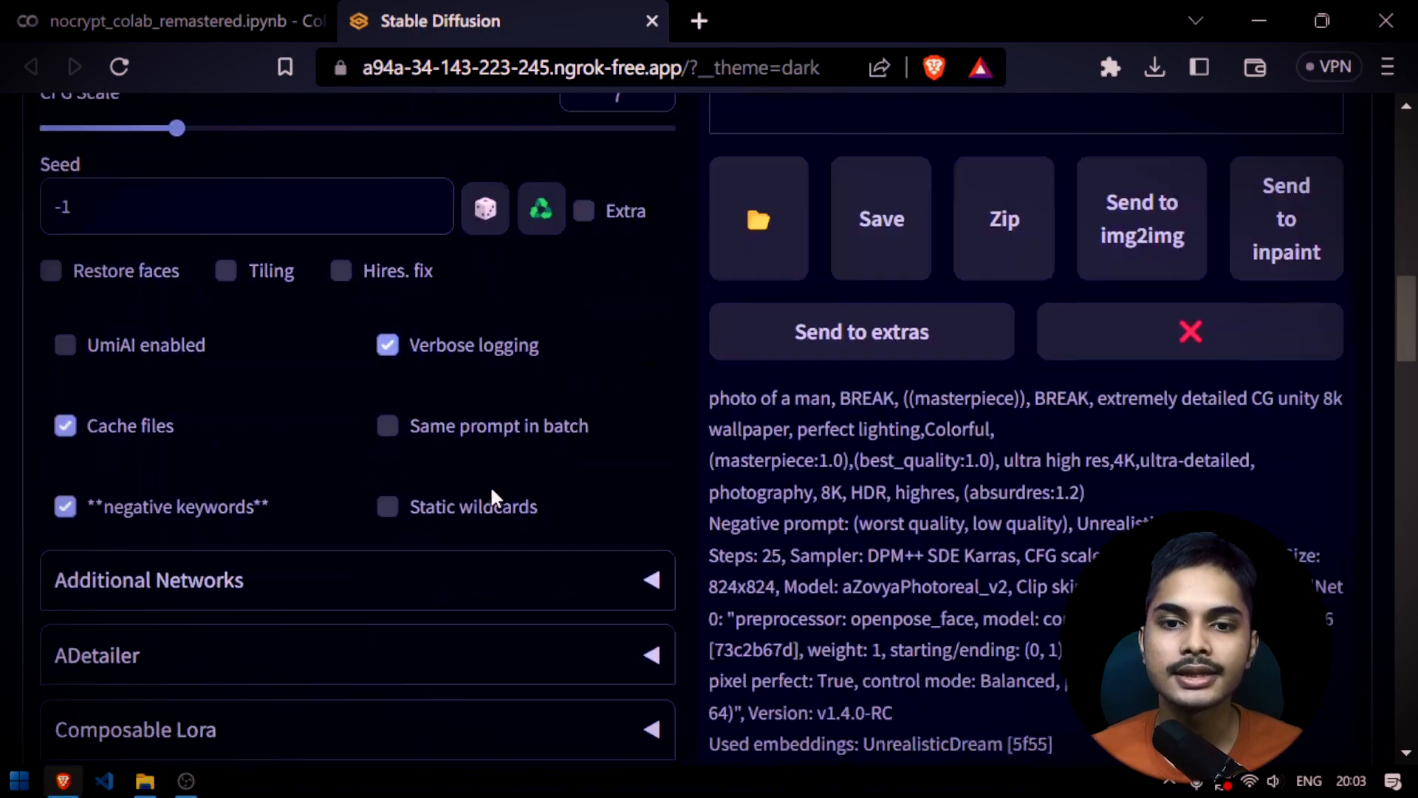
scroll(406, 327, "down", 10)
scroll(665, 480, "up", 8)
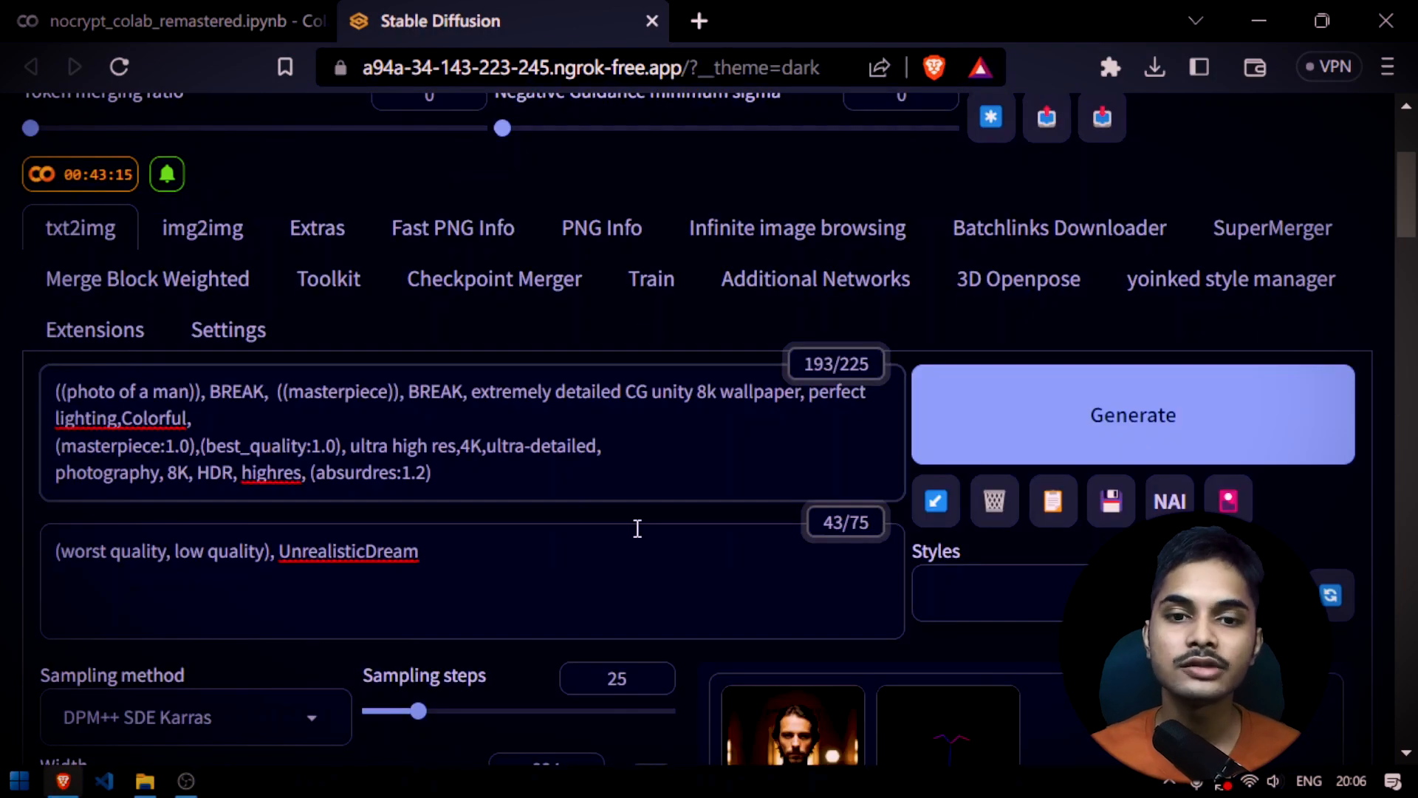
type("wearing coat")
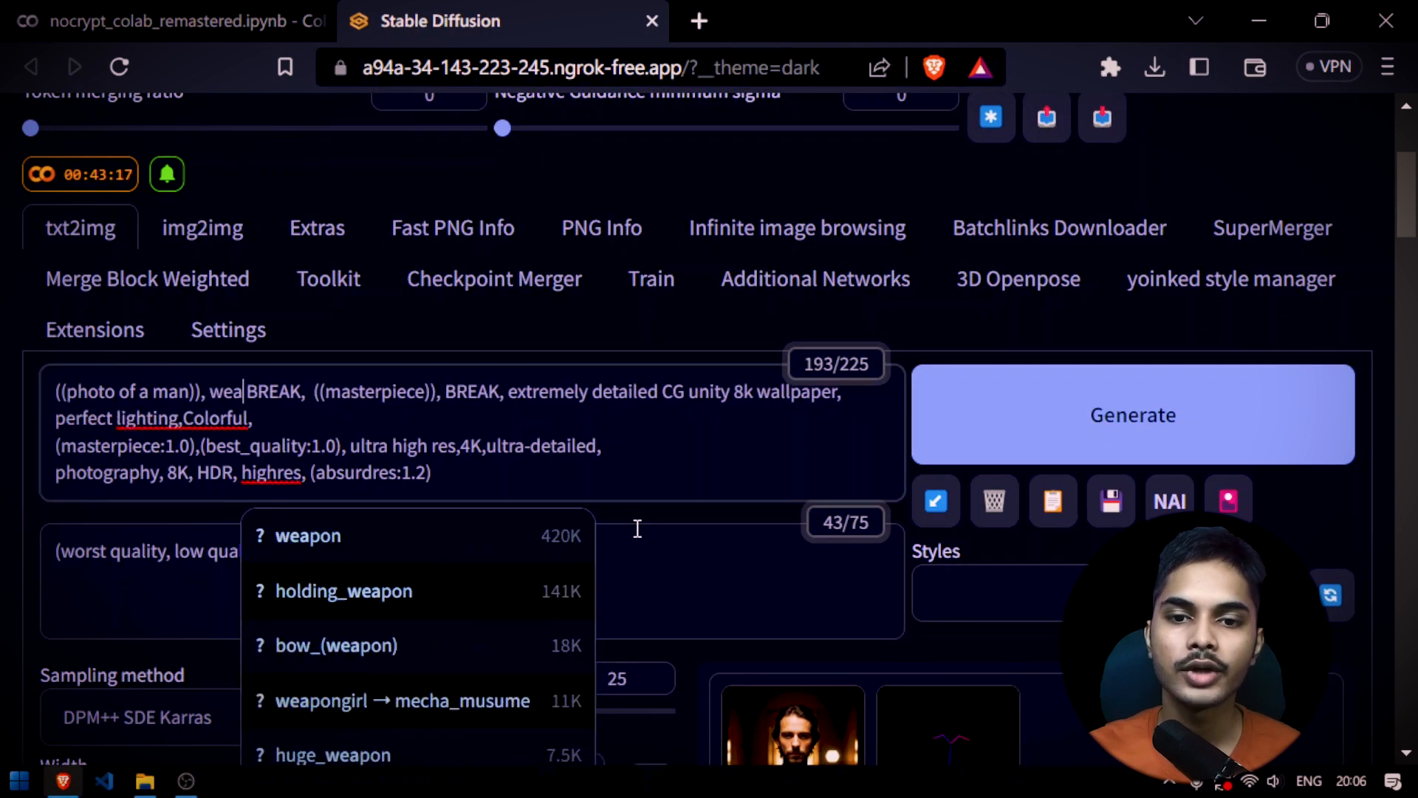
left_click(637, 537)
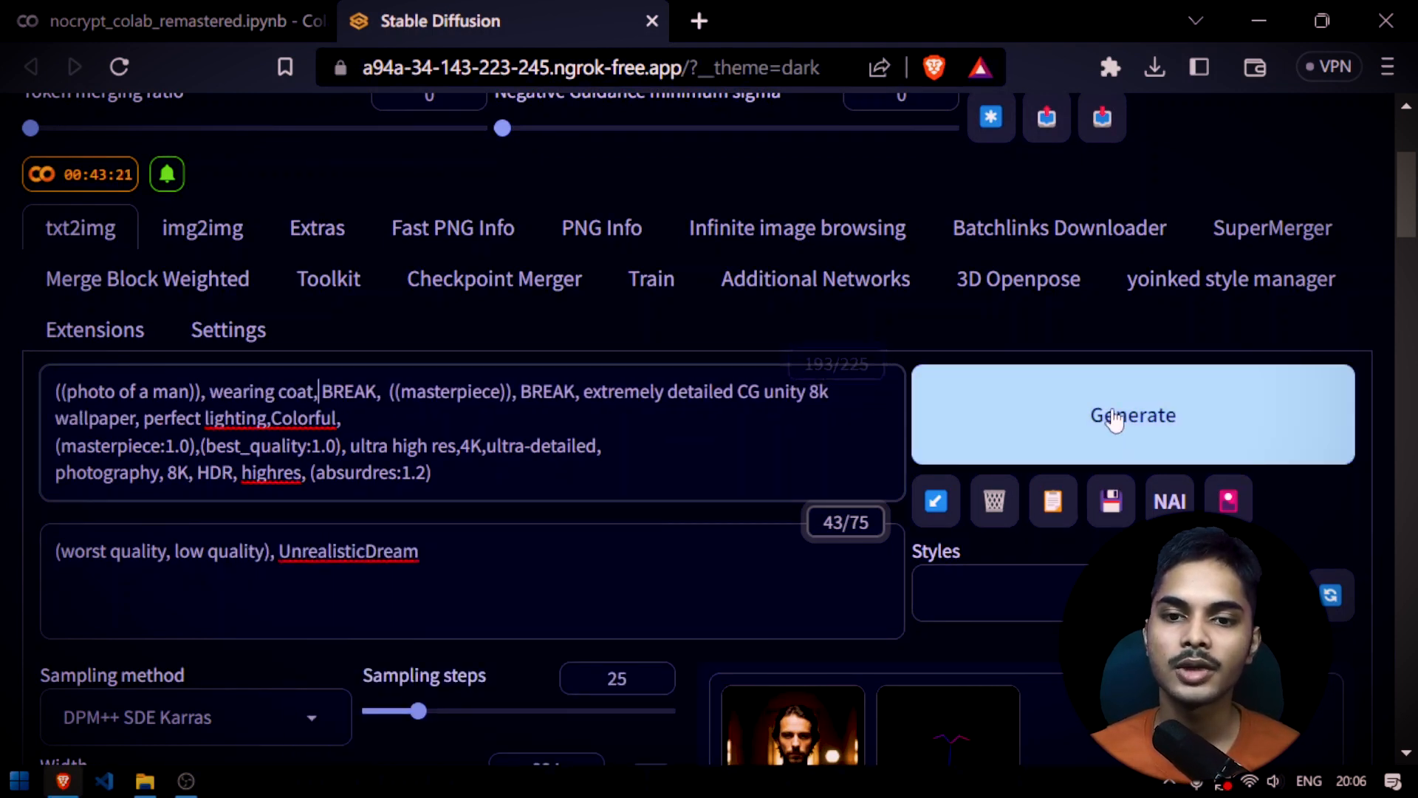
left_click(1115, 420)
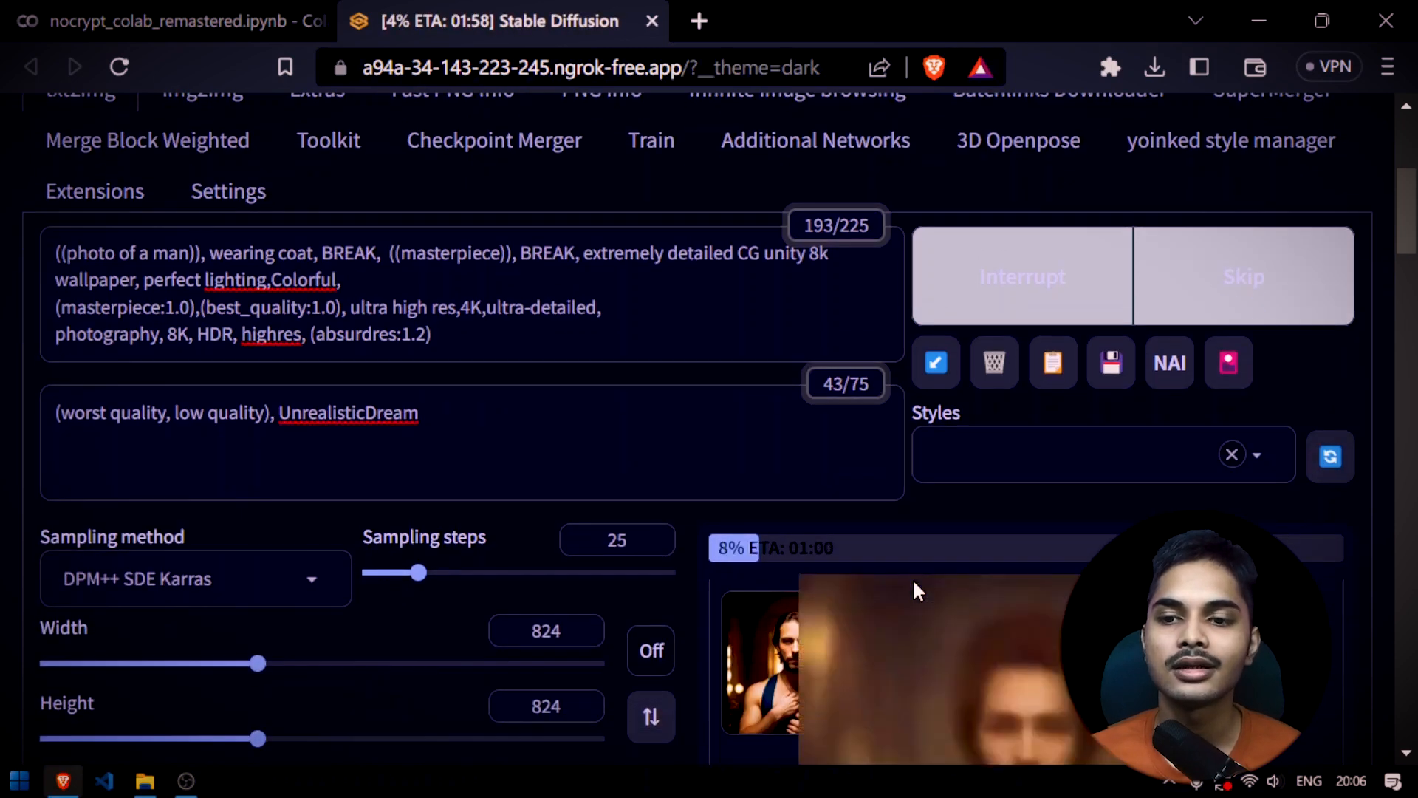
Save the generated image of the man in a coat to disk under the suggested file name
scroll(911, 578, "down", 3)
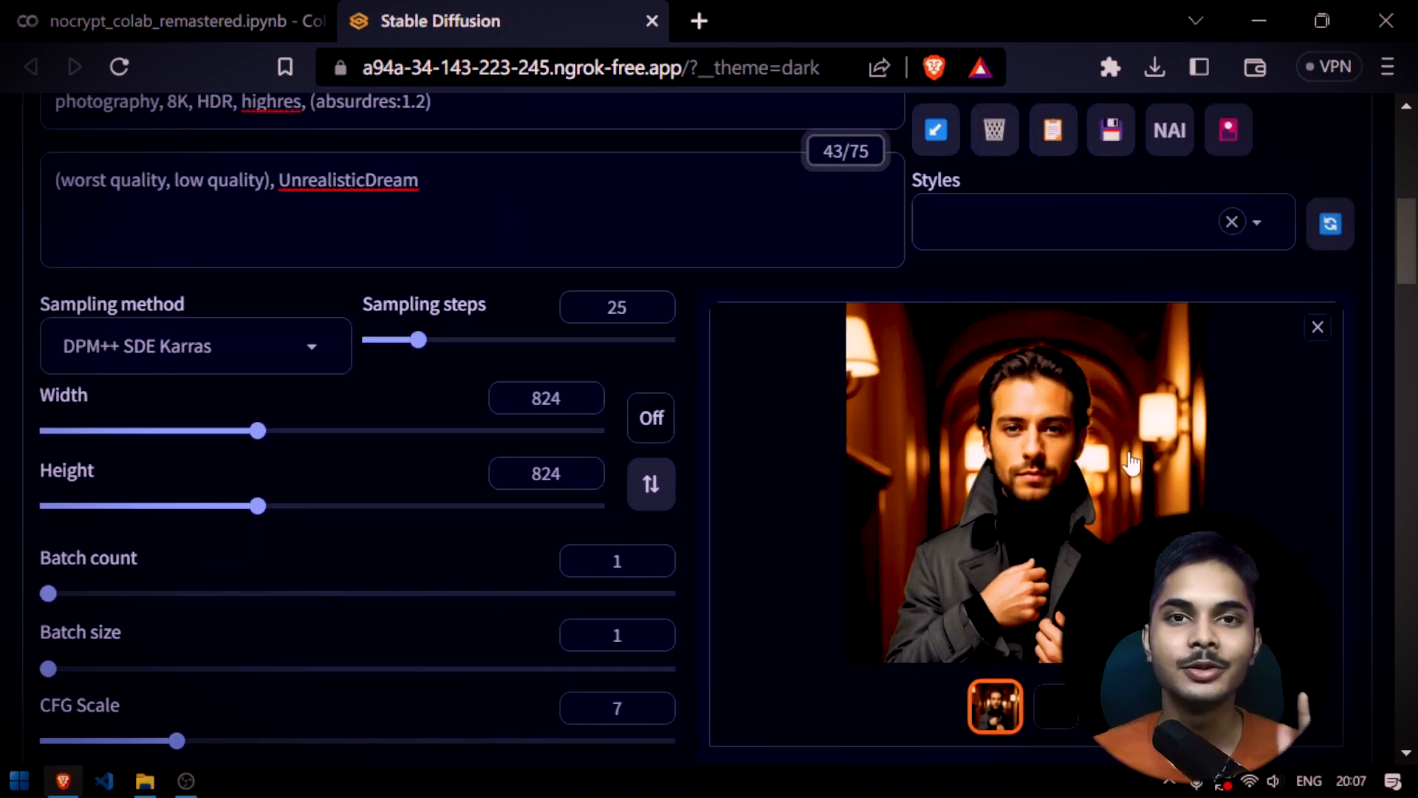
right_click(1040, 406)
left_click(1163, 135)
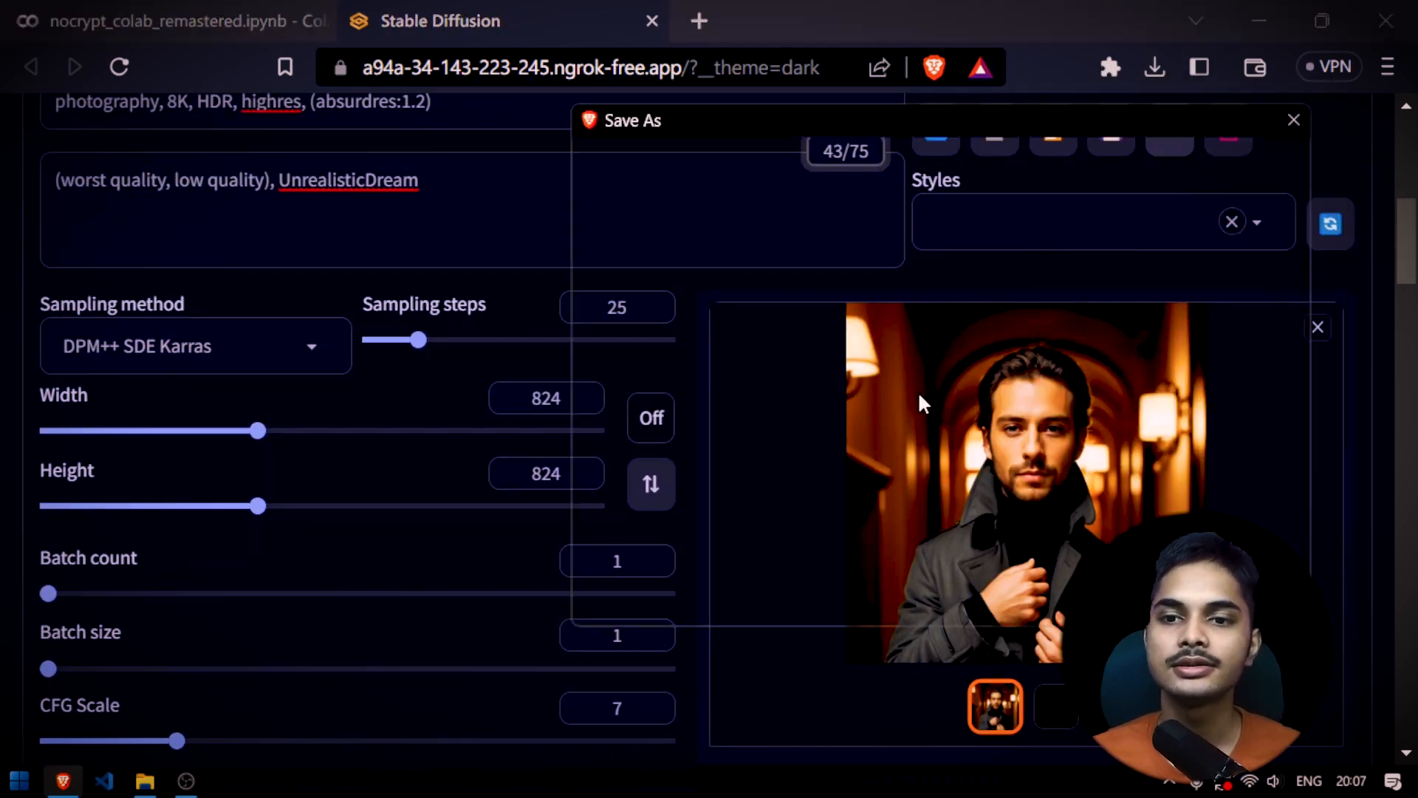
key("Return")
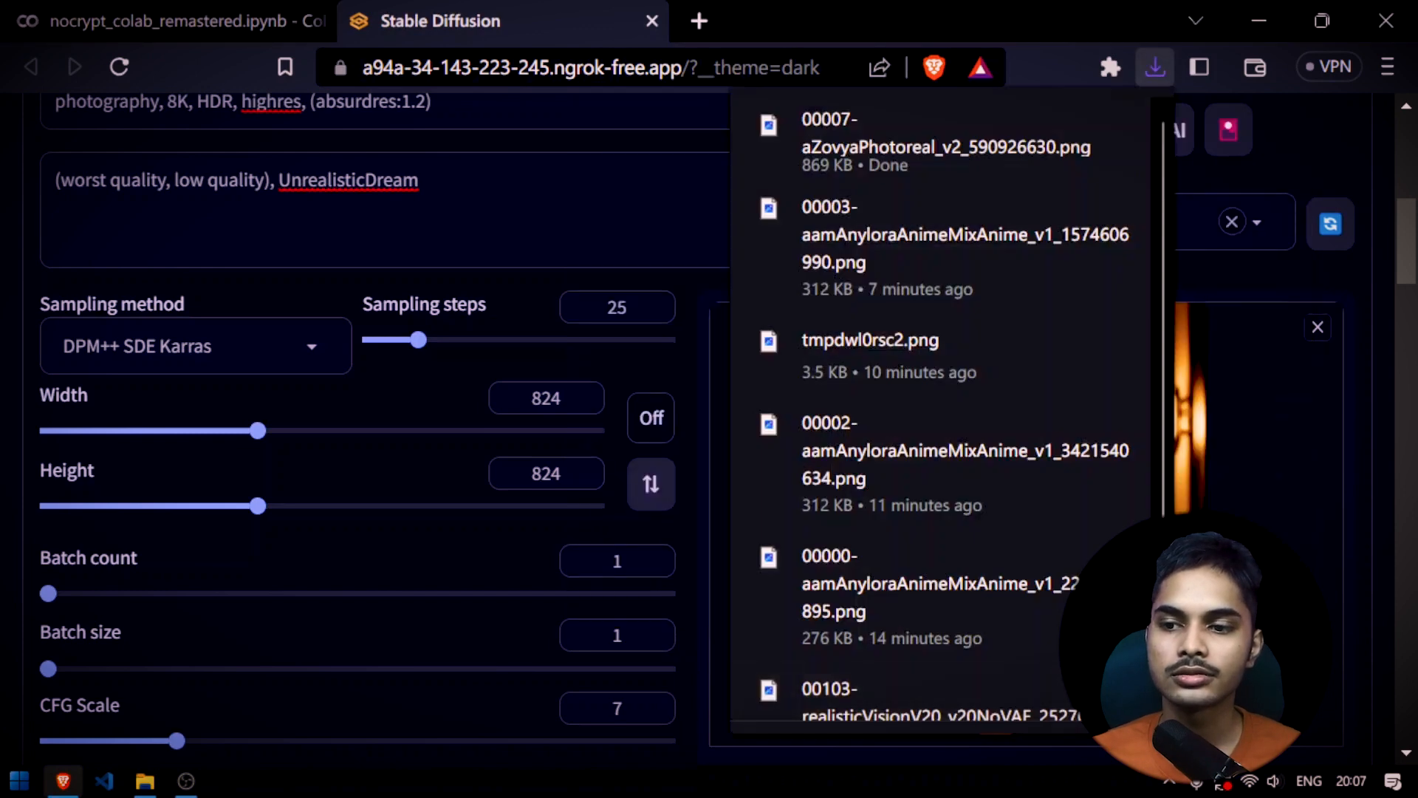
left_click(1191, 547)
left_click(1338, 148)
Compare the detected pose skeleton with the generated image of the man in a coat
left_click(1061, 720)
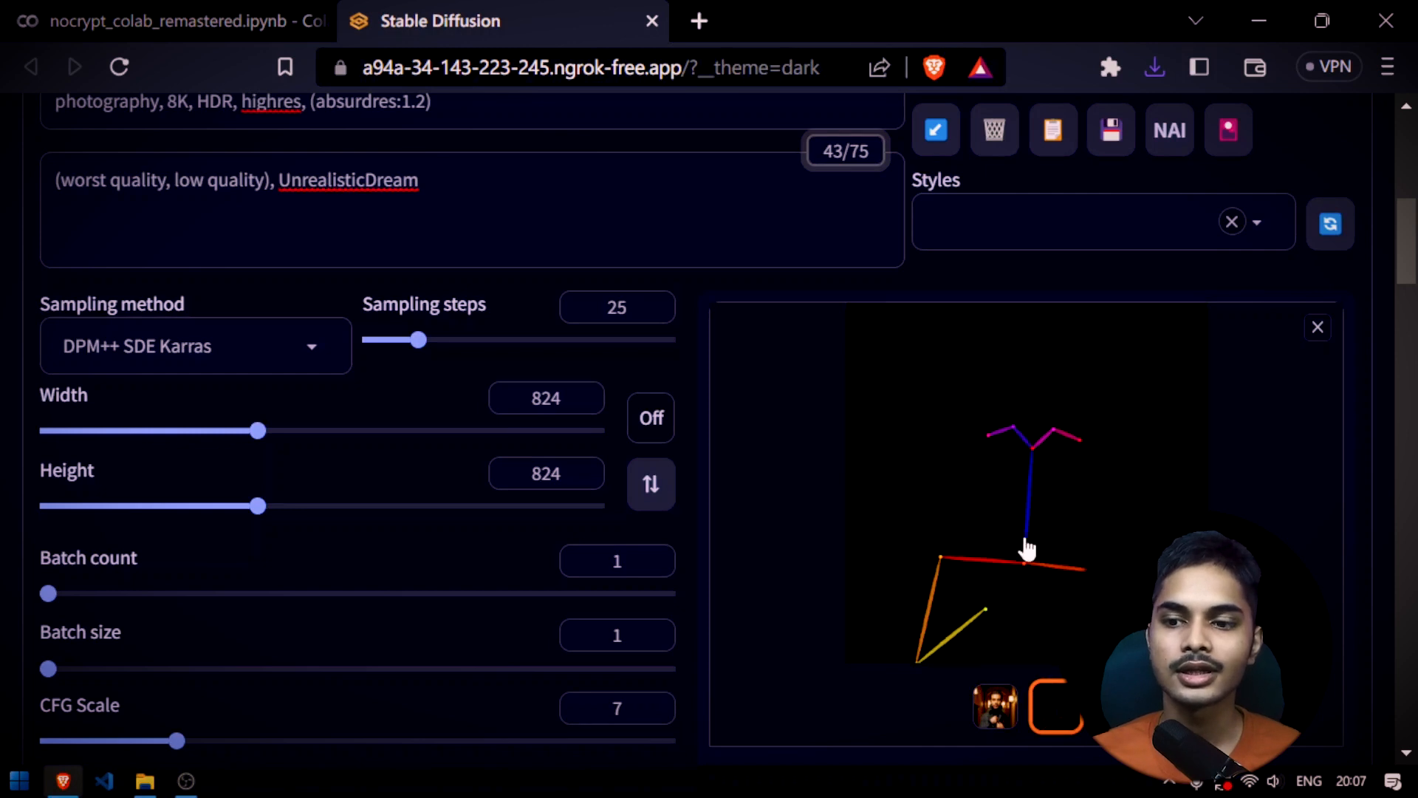
left_click(999, 702)
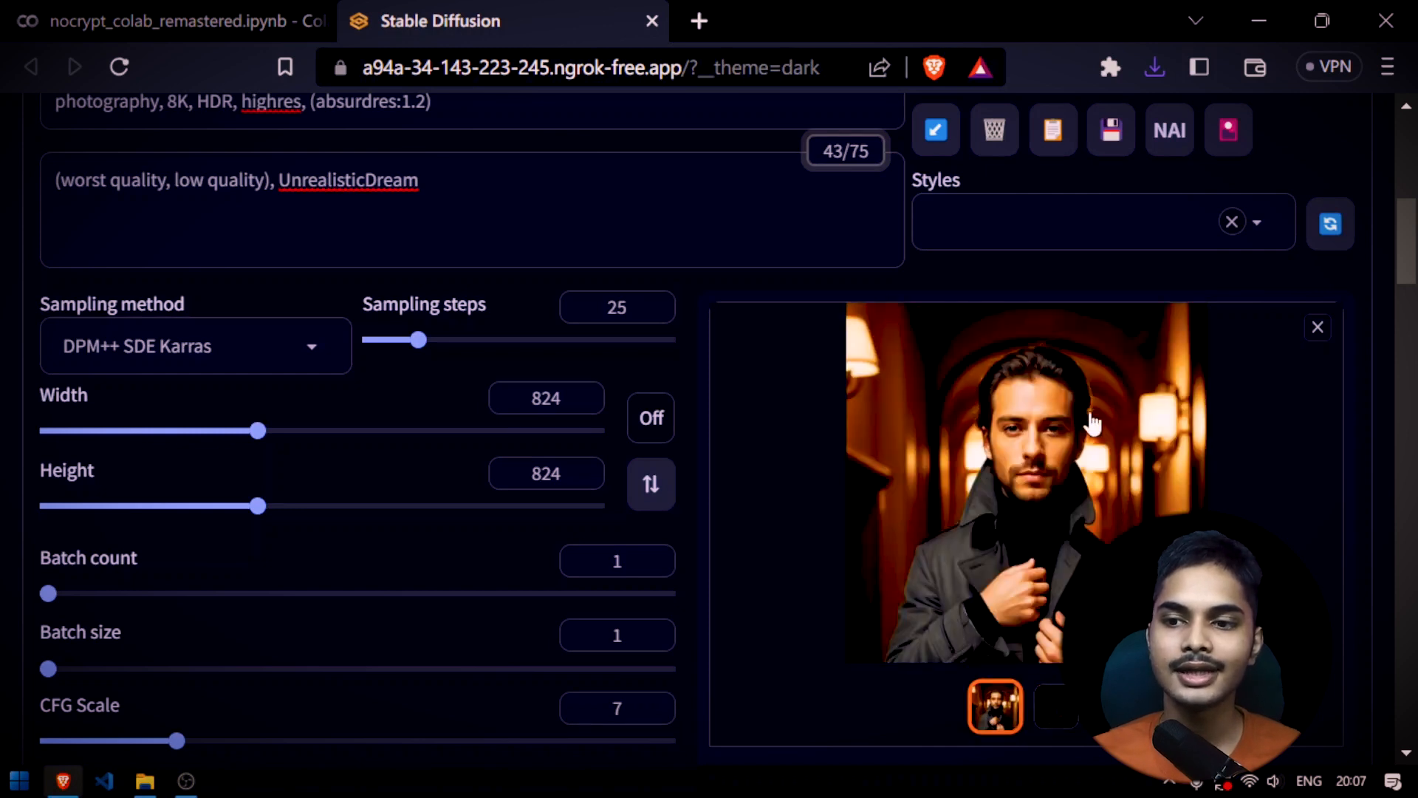
left_click(1064, 708)
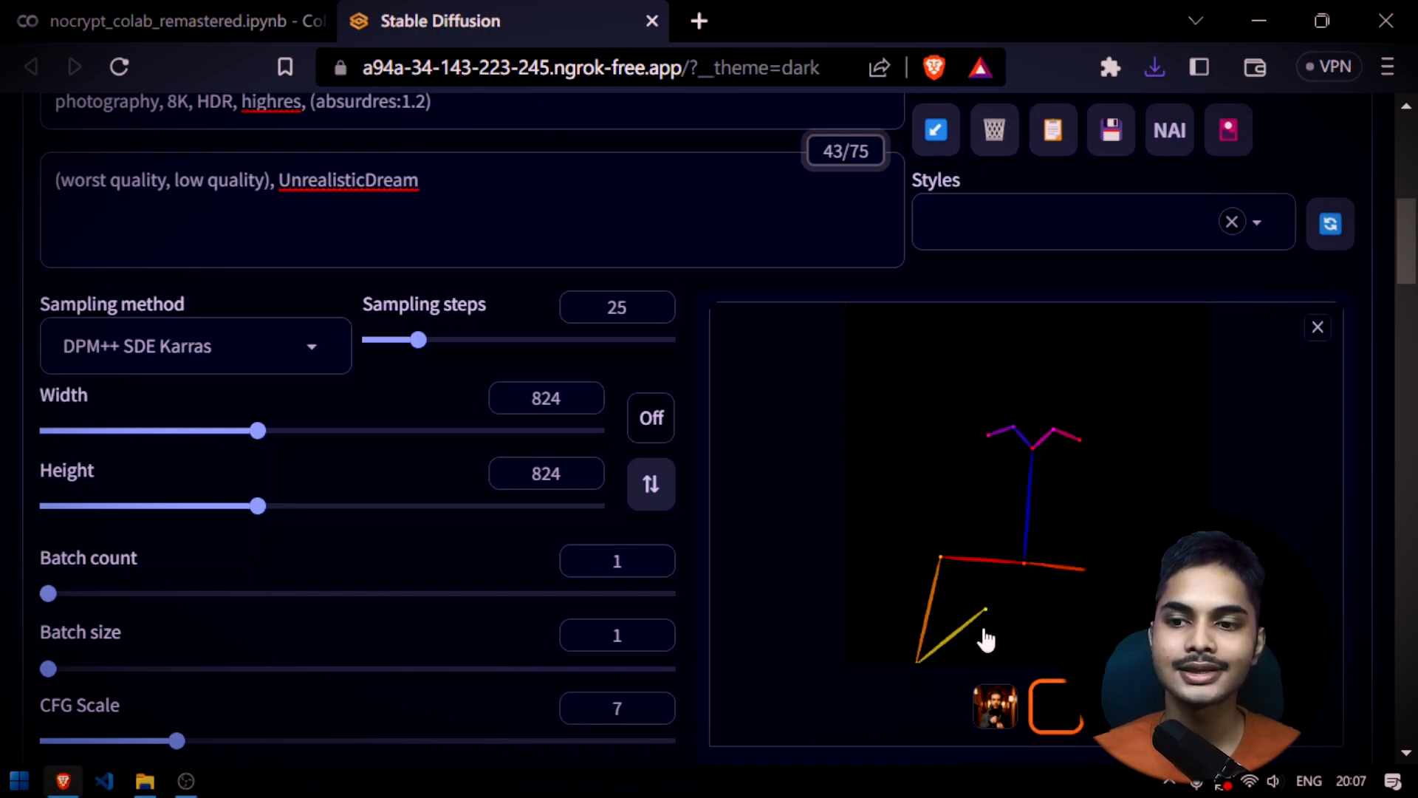
left_click(937, 622)
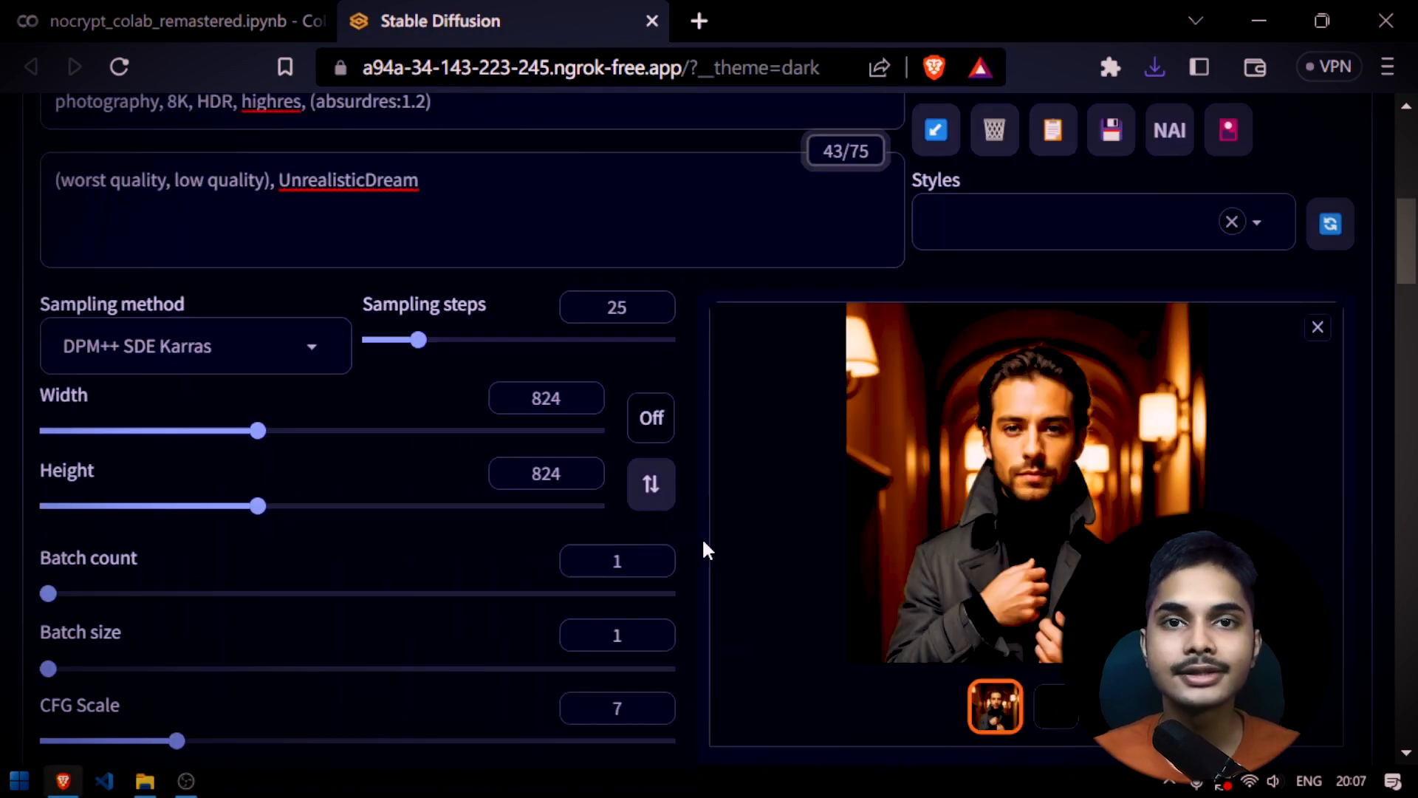
Set ControlNet Unit 0's preprocessor to openpose_faceonly and generate a new image from the anime portrait
scroll(701, 545, "down", 15)
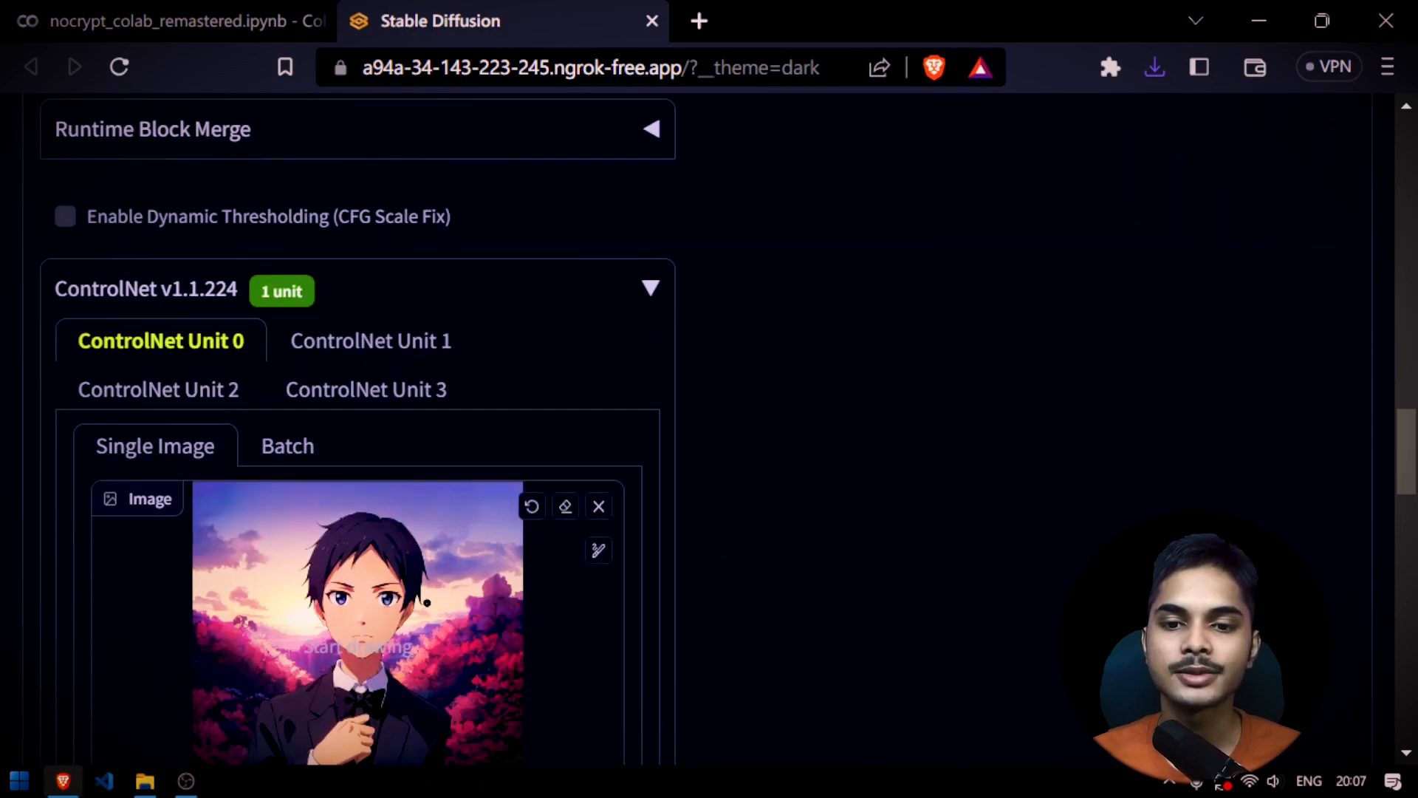
scroll(500, 664, "down", 2)
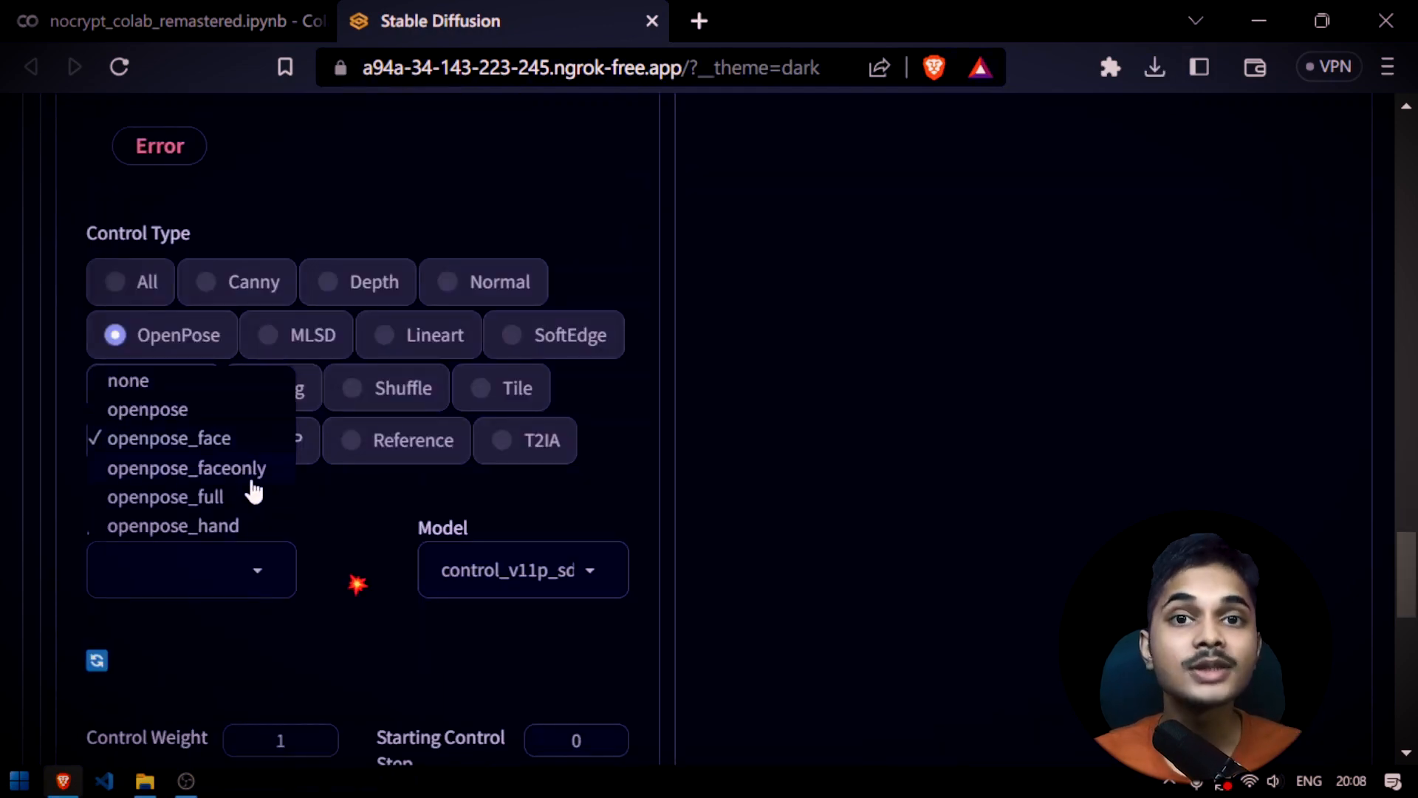
left_click(253, 479)
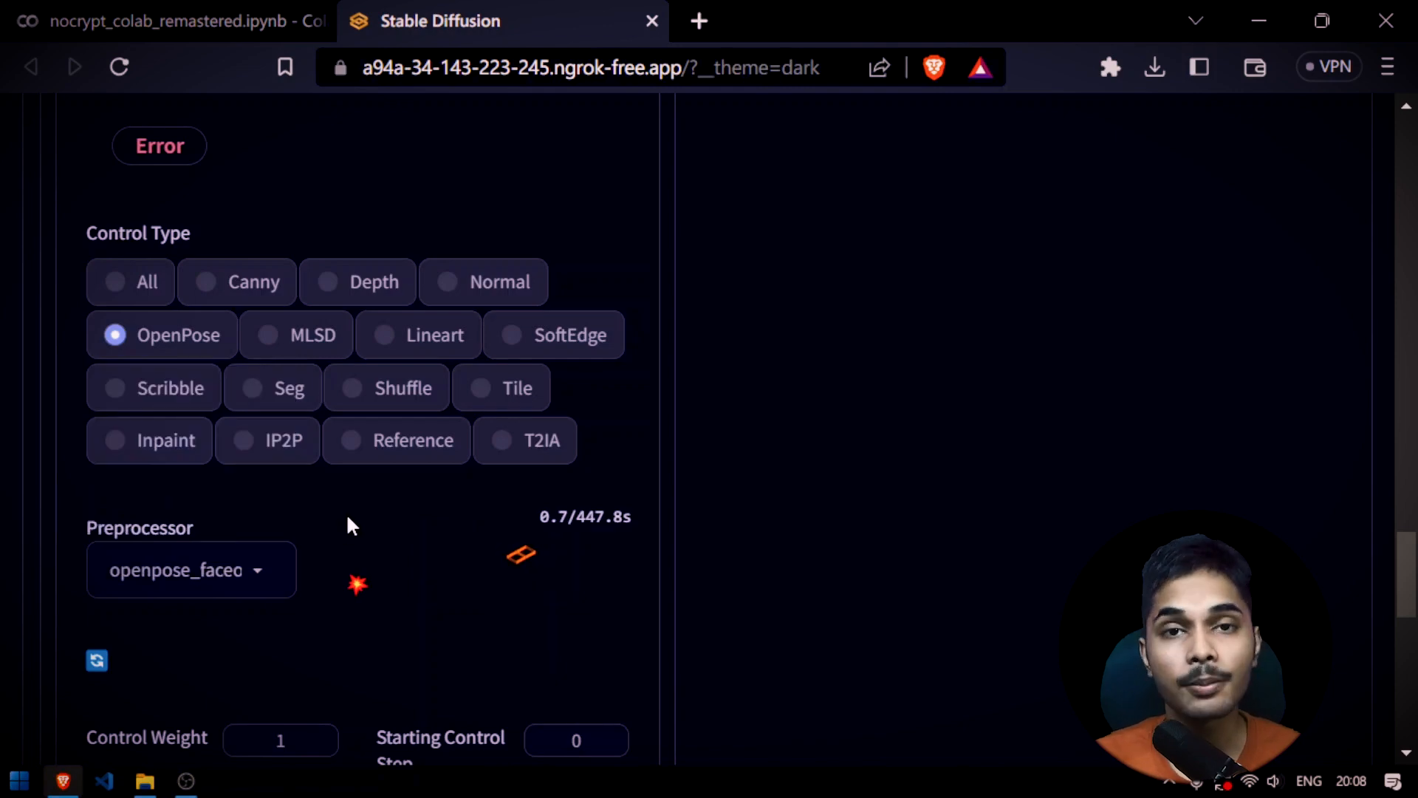
scroll(727, 480, "up", 5)
scroll(261, 485, "up", 1)
scroll(257, 480, "down", 7)
left_click(236, 443)
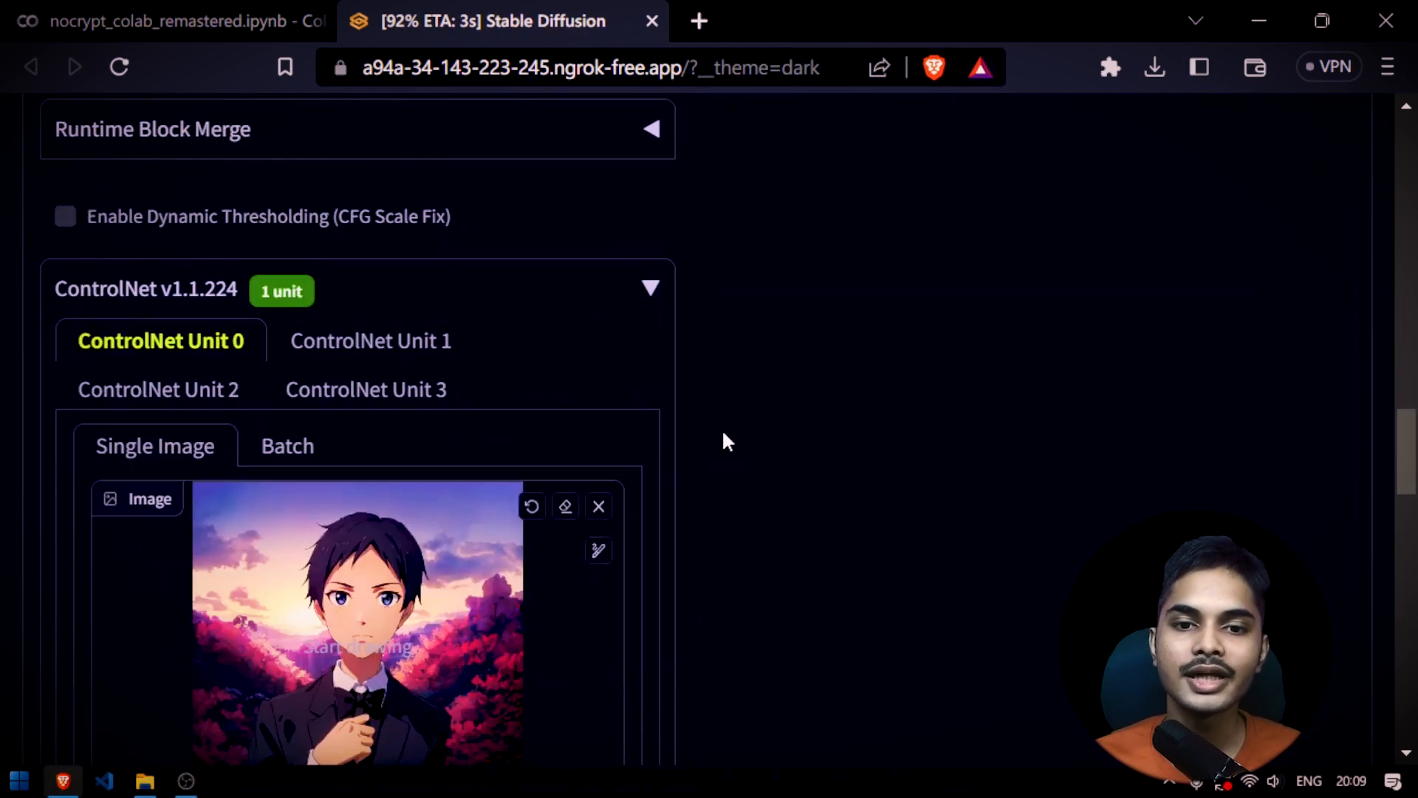
Examine the newly generated image and the detected face map that goes with it
scroll(721, 429, "down", 5)
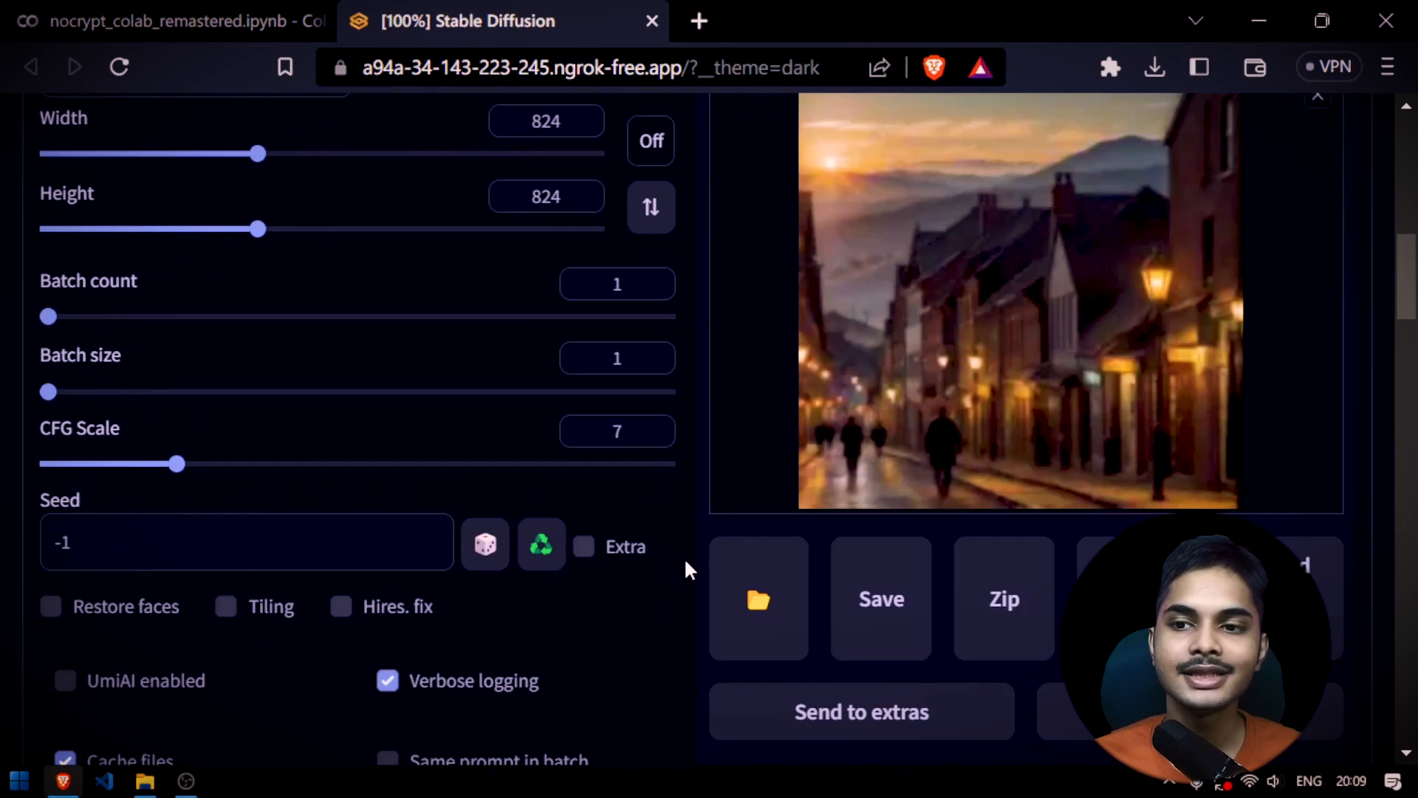
scroll(686, 570, "up", 3)
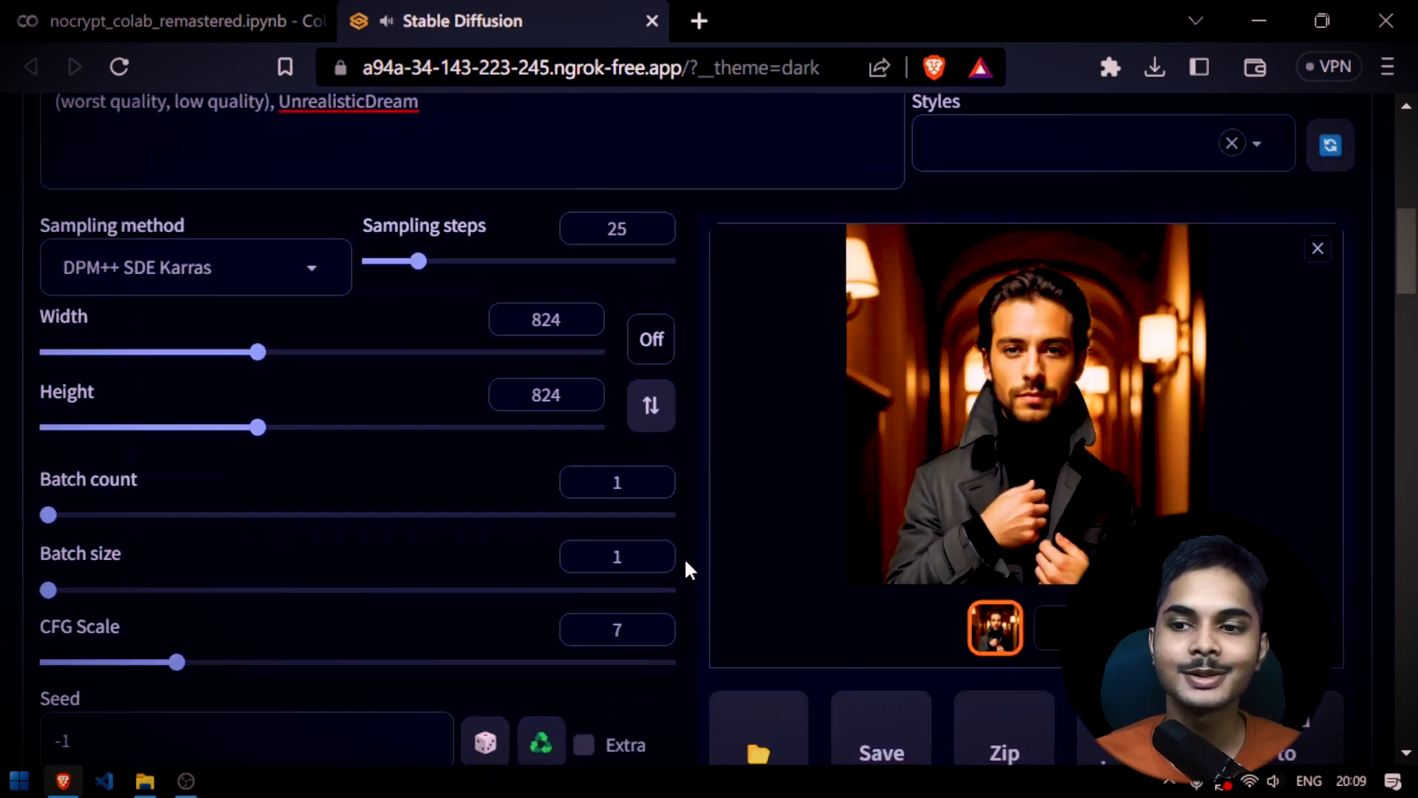
scroll(685, 570, "down", 1)
left_click(1067, 567)
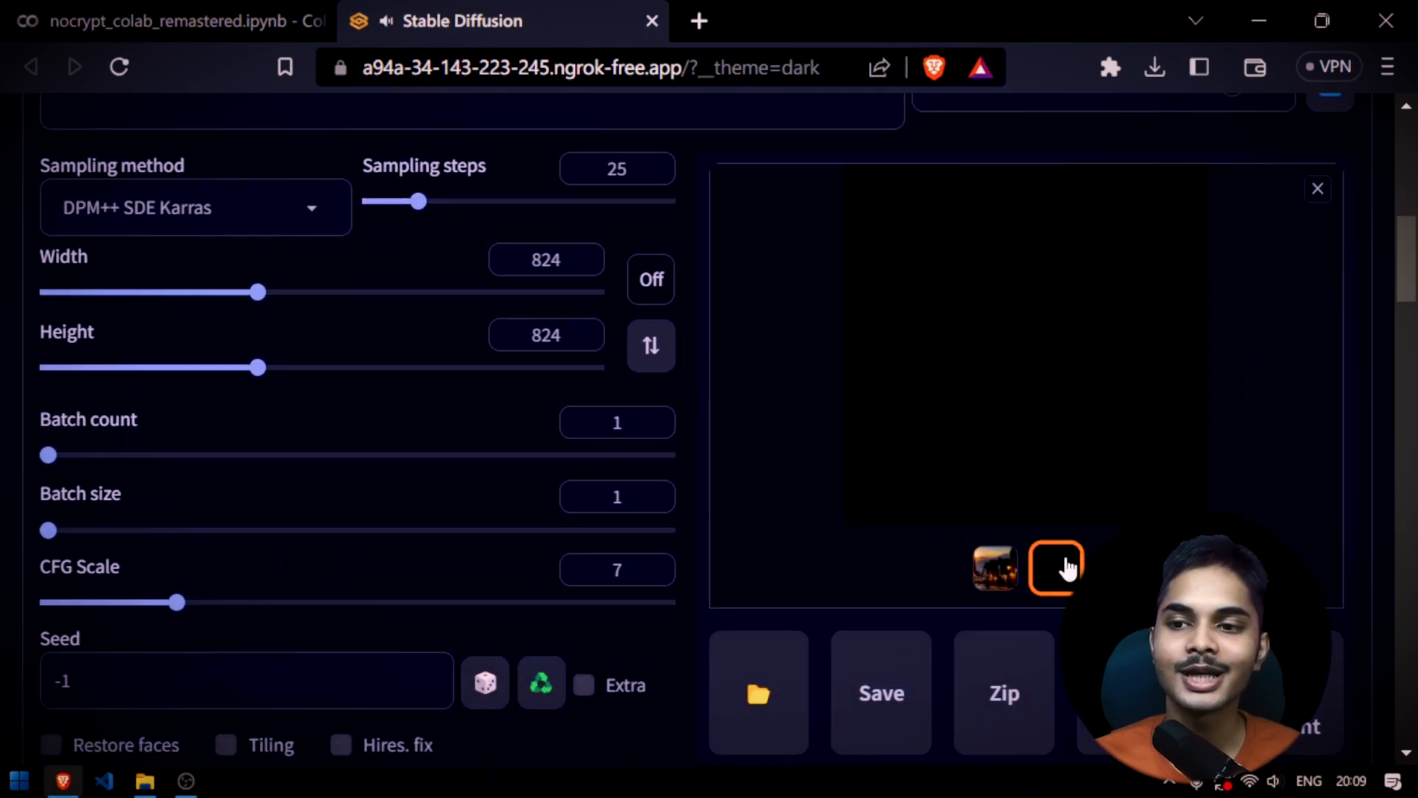
left_click(1005, 576)
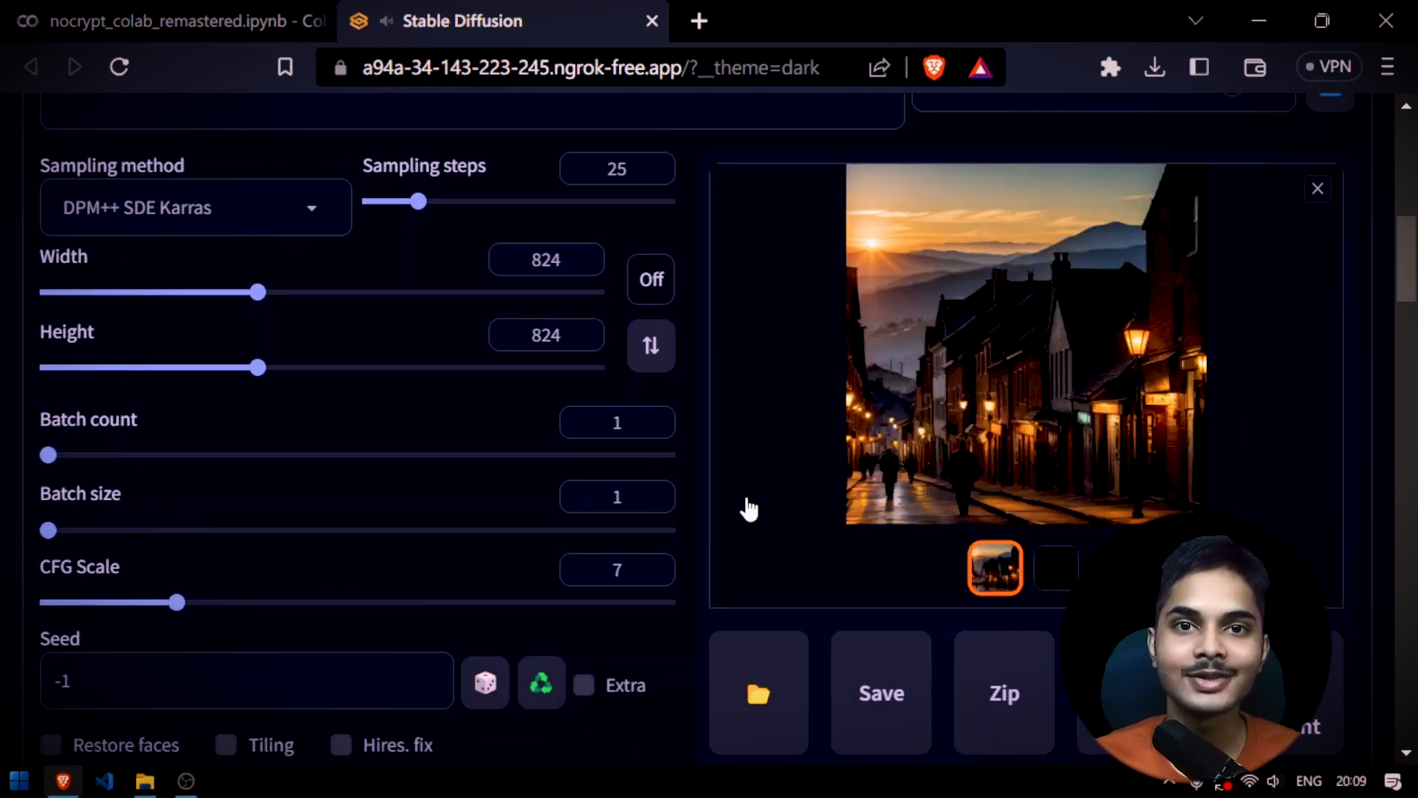
Remove the anime portrait from ControlNet Unit 0's image input
scroll(746, 502, "down", 15)
scroll(746, 502, "up", 1)
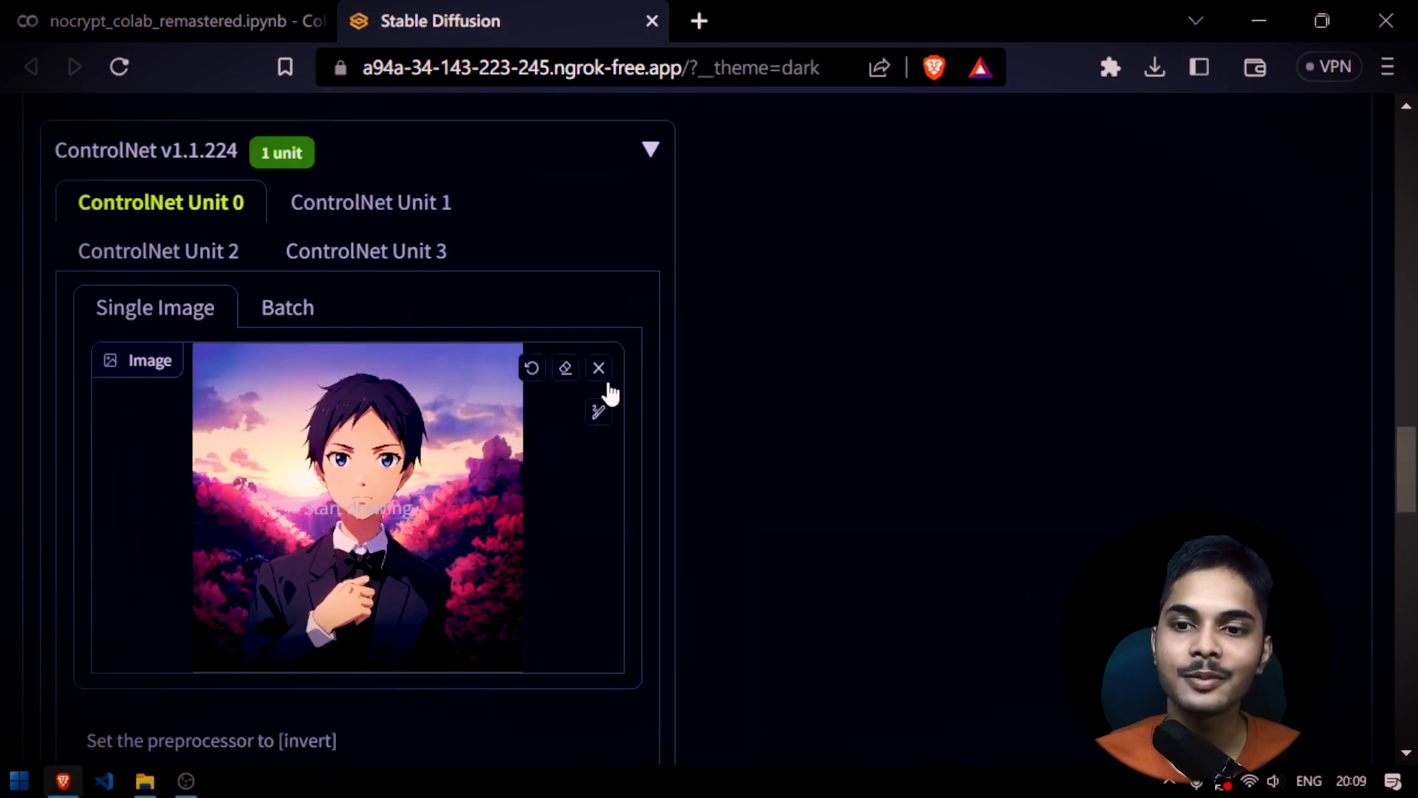
scroll(602, 384, "down", 8)
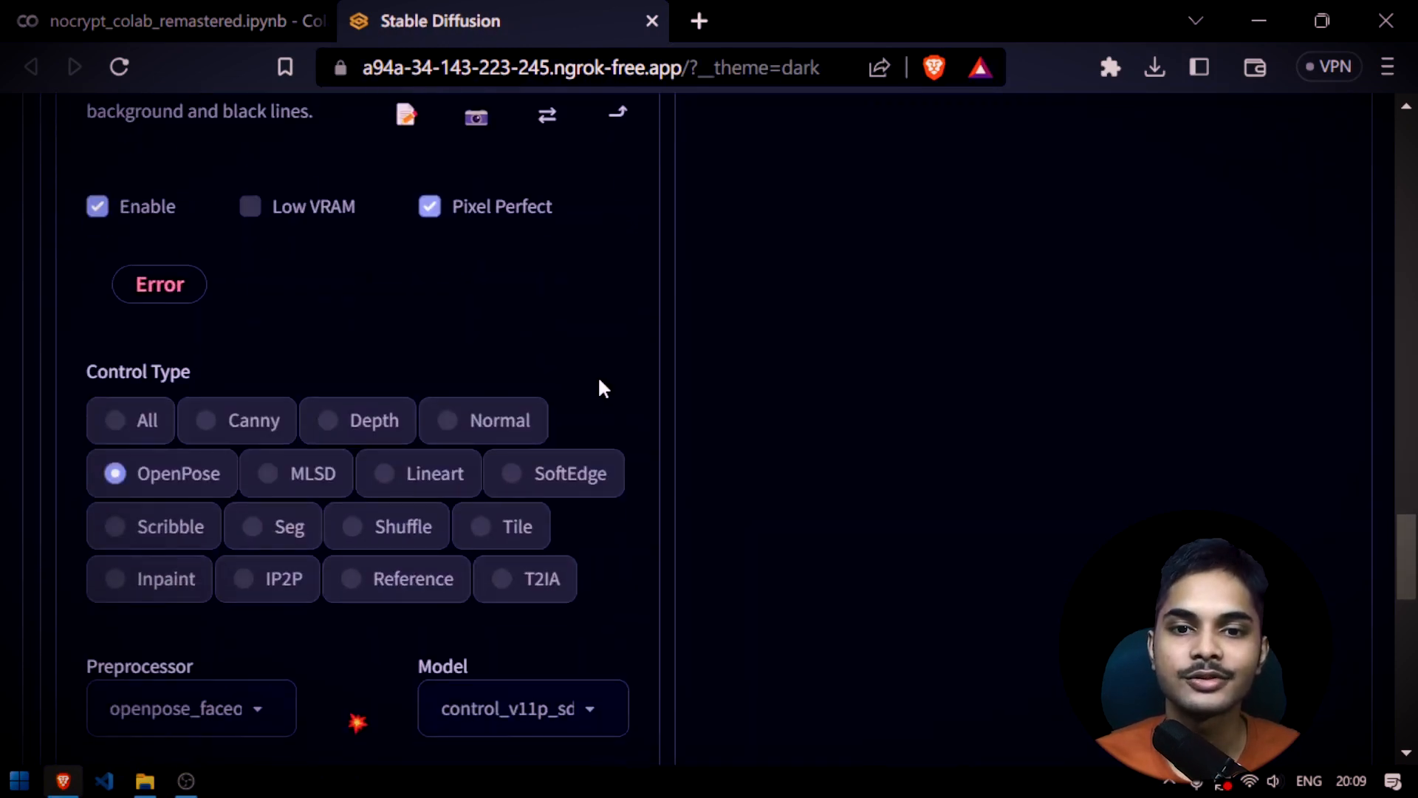
scroll(602, 384, "up", 6)
left_click(599, 229)
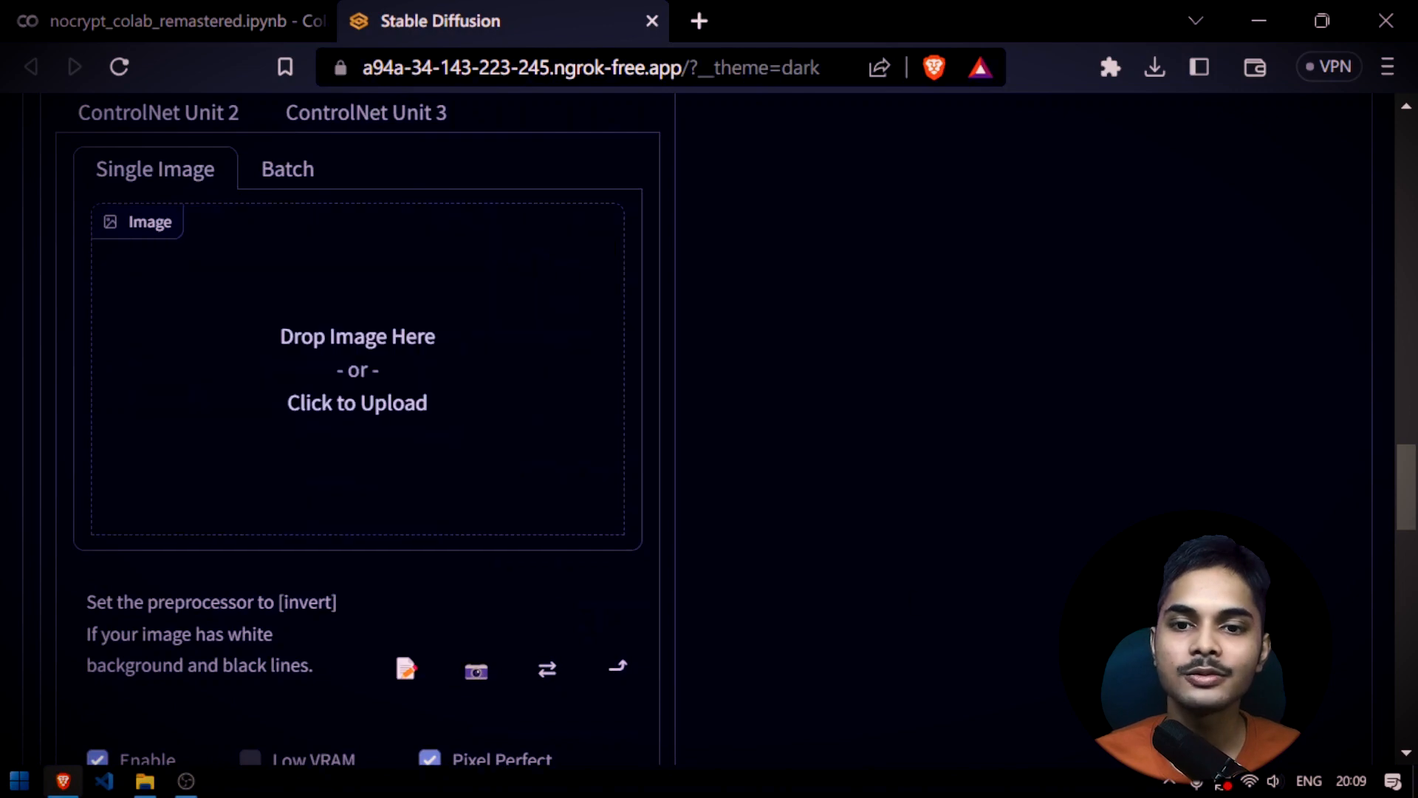
Preview the desktop photo IMG_20230627_192745.jpg and load it into ControlNet Unit 0 as the input image
key("super+d")
left_click(549, 240)
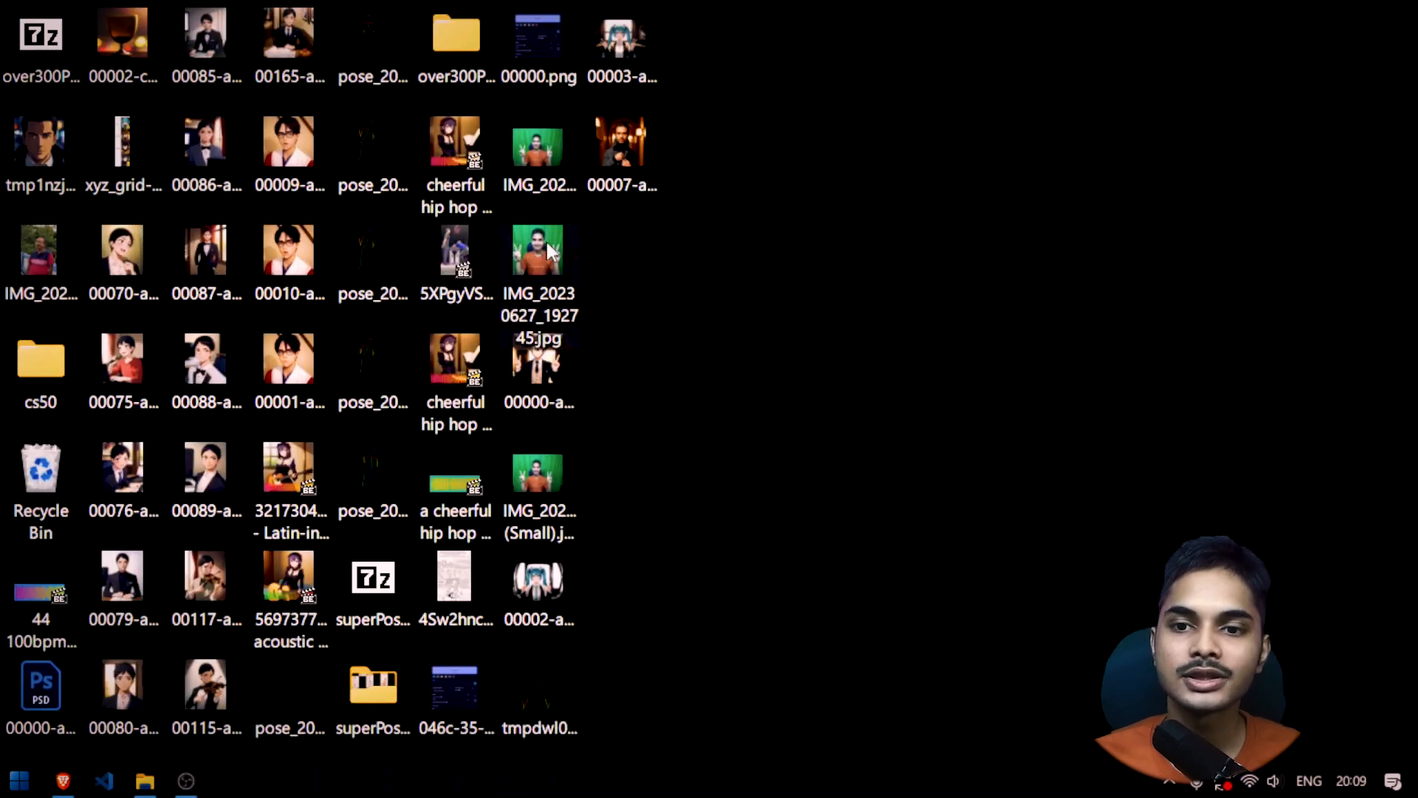
double_click(546, 239)
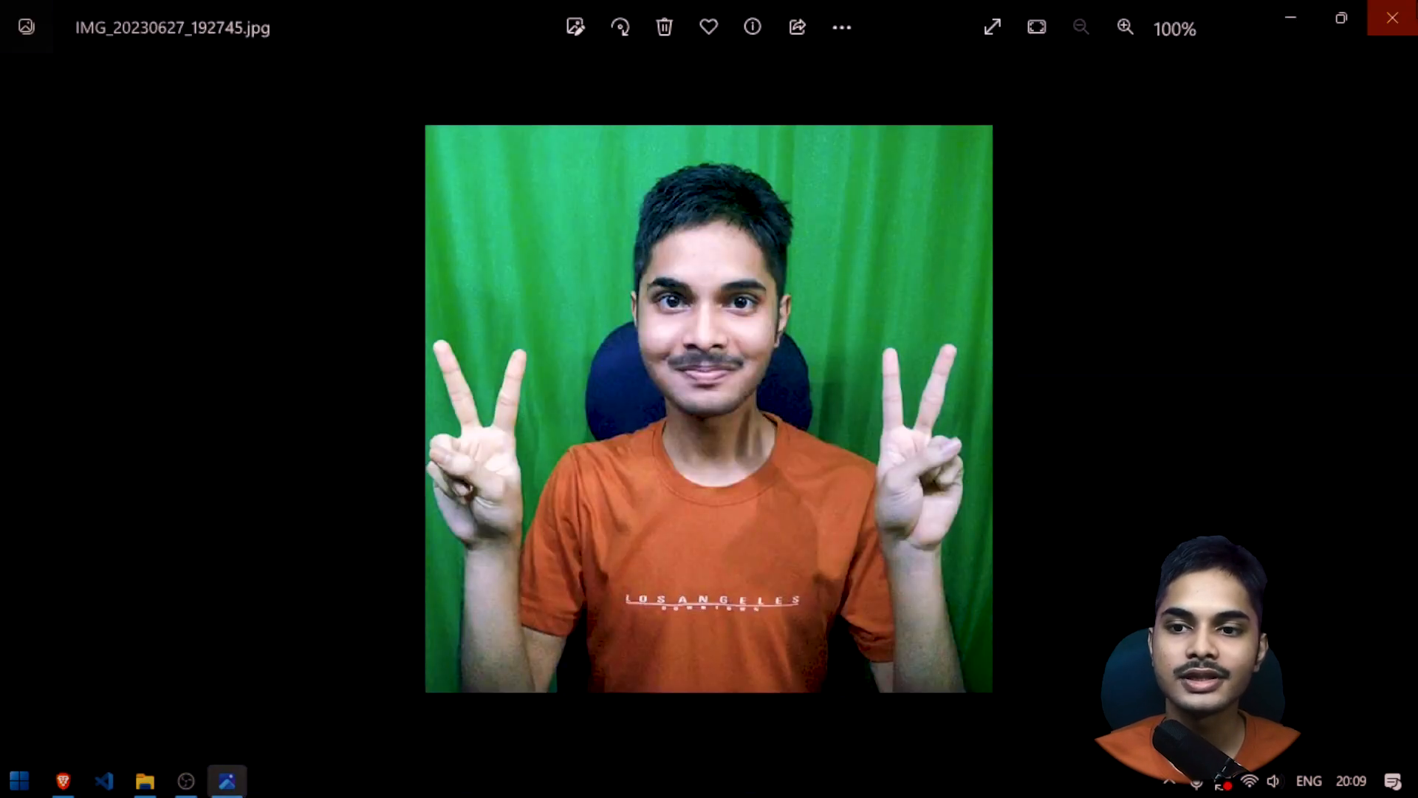
key("alt+F4")
left_click_drag(524, 265, 605, 532)
Check the photo on the desktop, set the output width and height to 512 each, and generate the image
scroll(677, 581, "up", 3)
key("super+d")
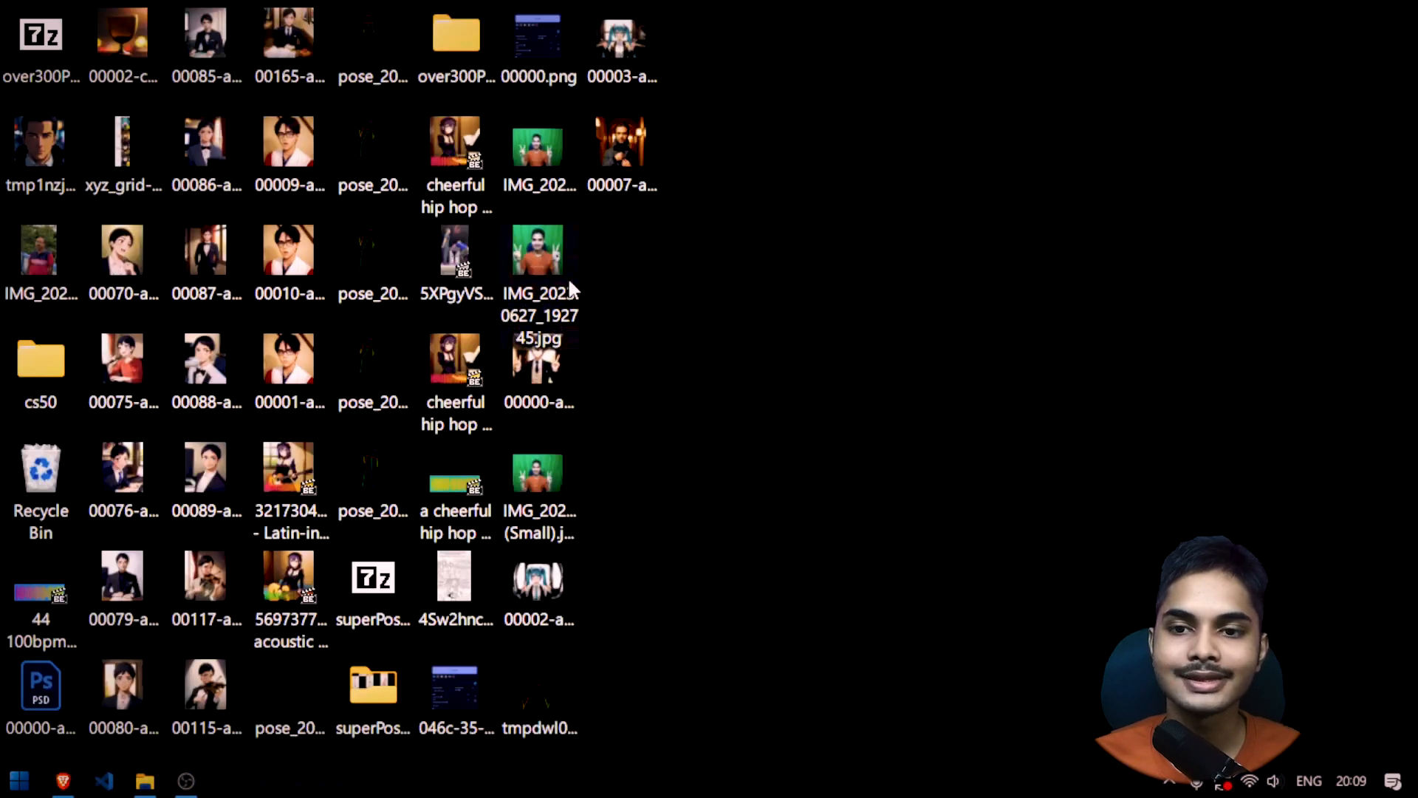
left_click(63, 781)
scroll(418, 443, "up", 10)
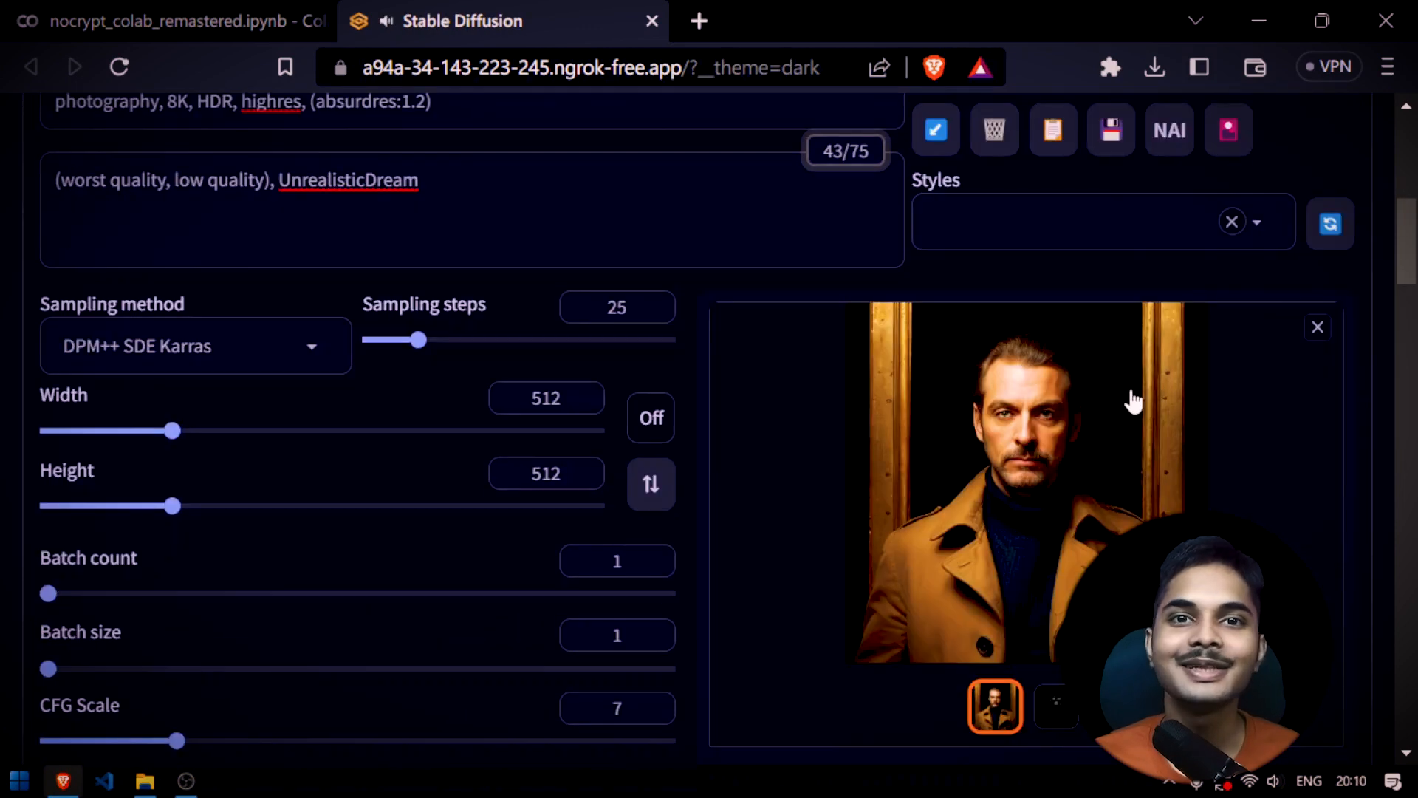
Compare the source photo and the generated image with the detected face landmark map
scroll(846, 450, "down", 15)
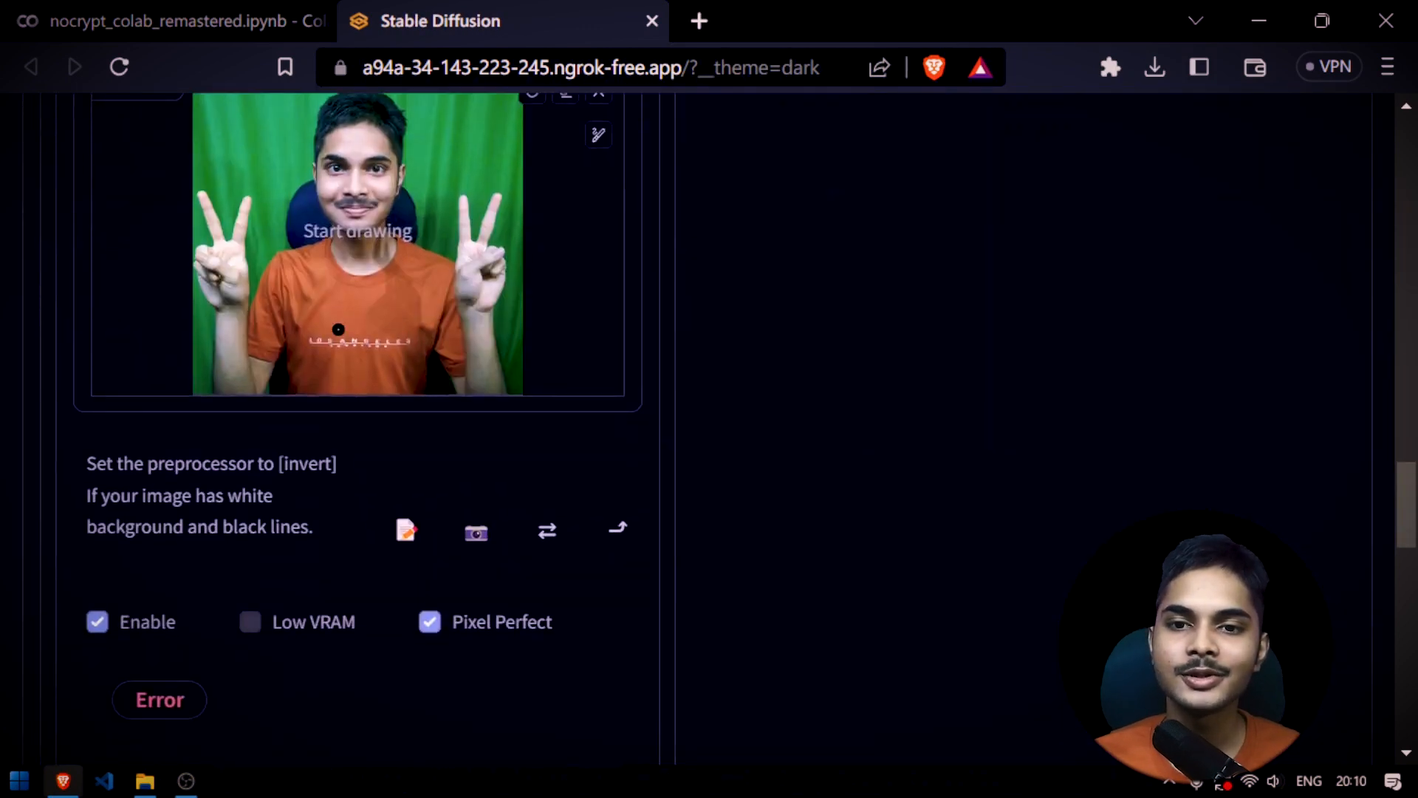
scroll(650, 338, "up", 20)
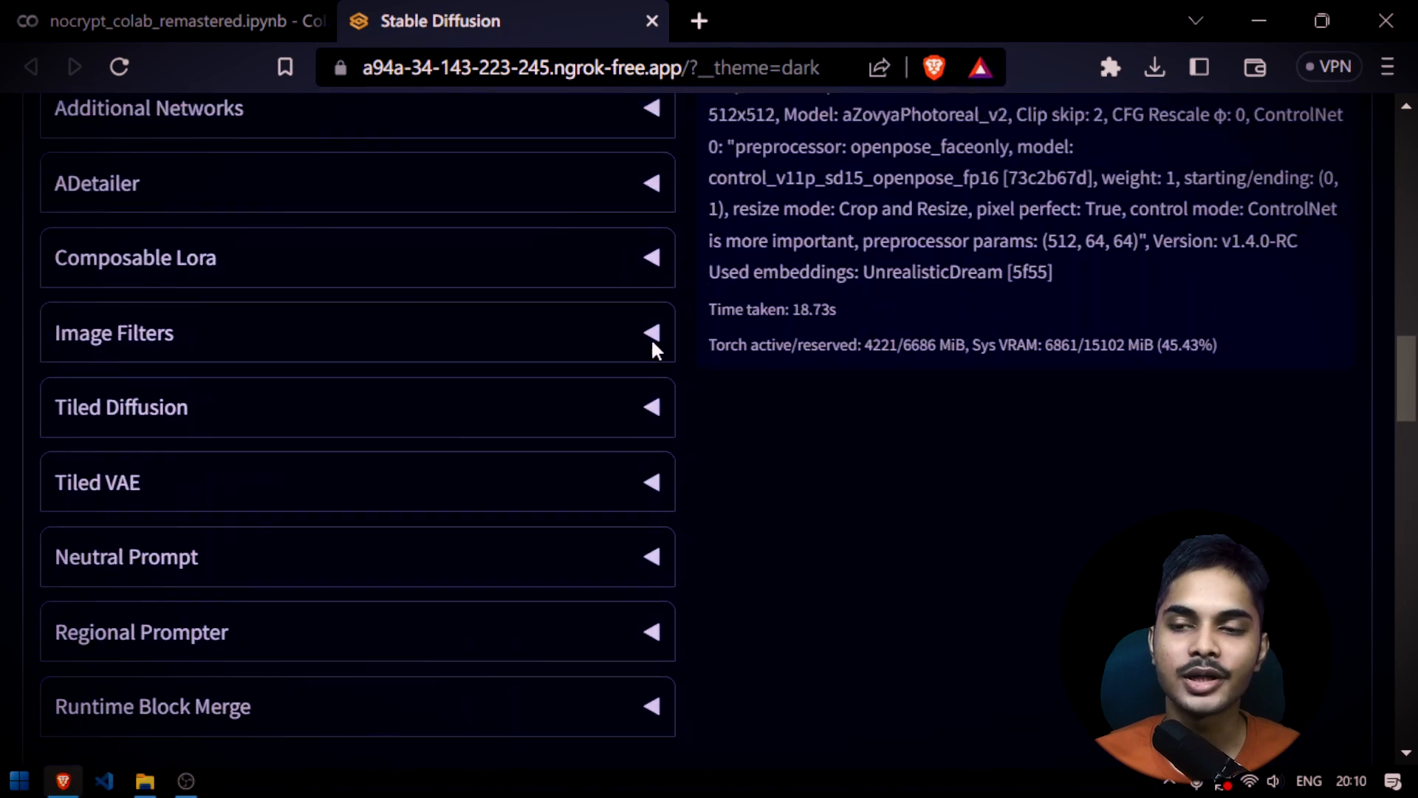
scroll(752, 430, "down", 3)
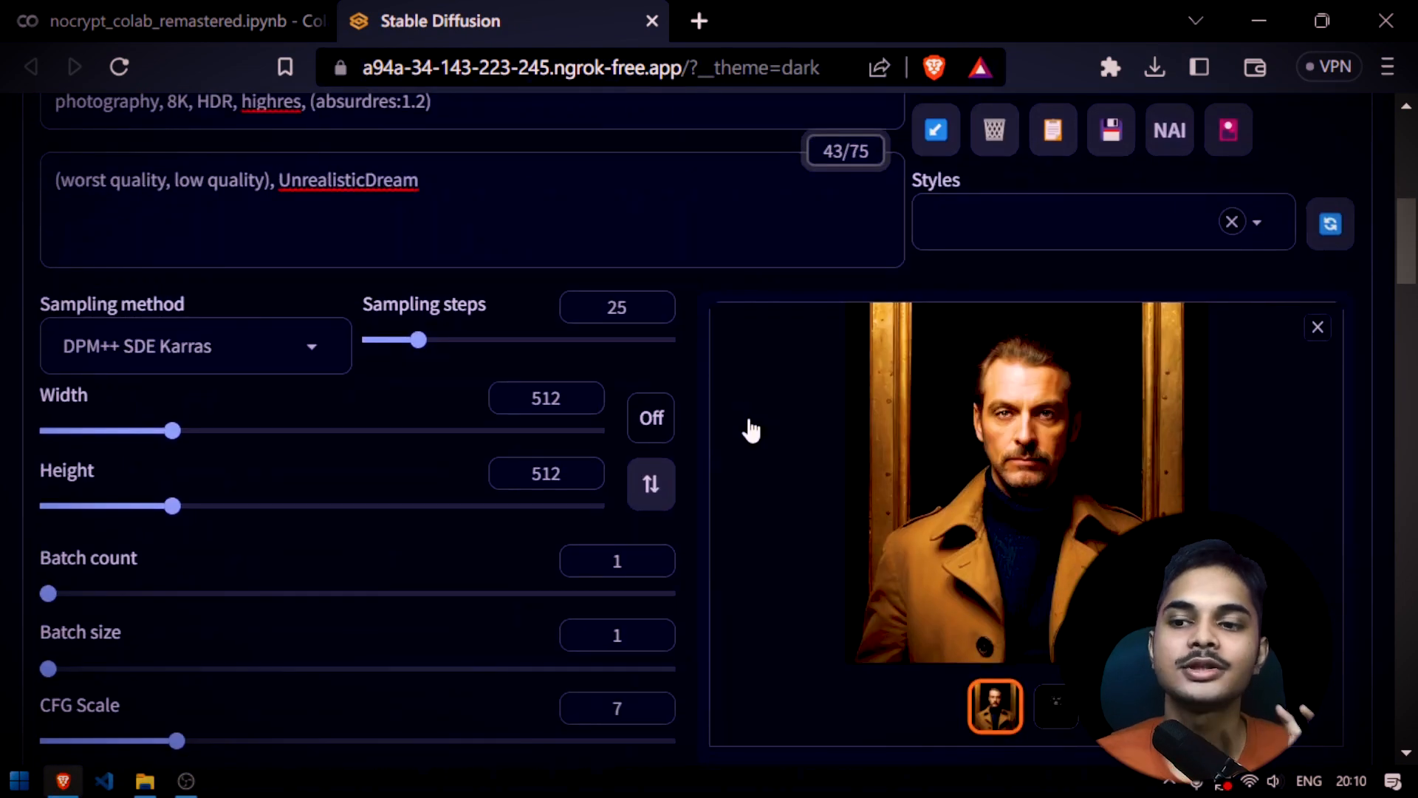
left_click(1056, 705)
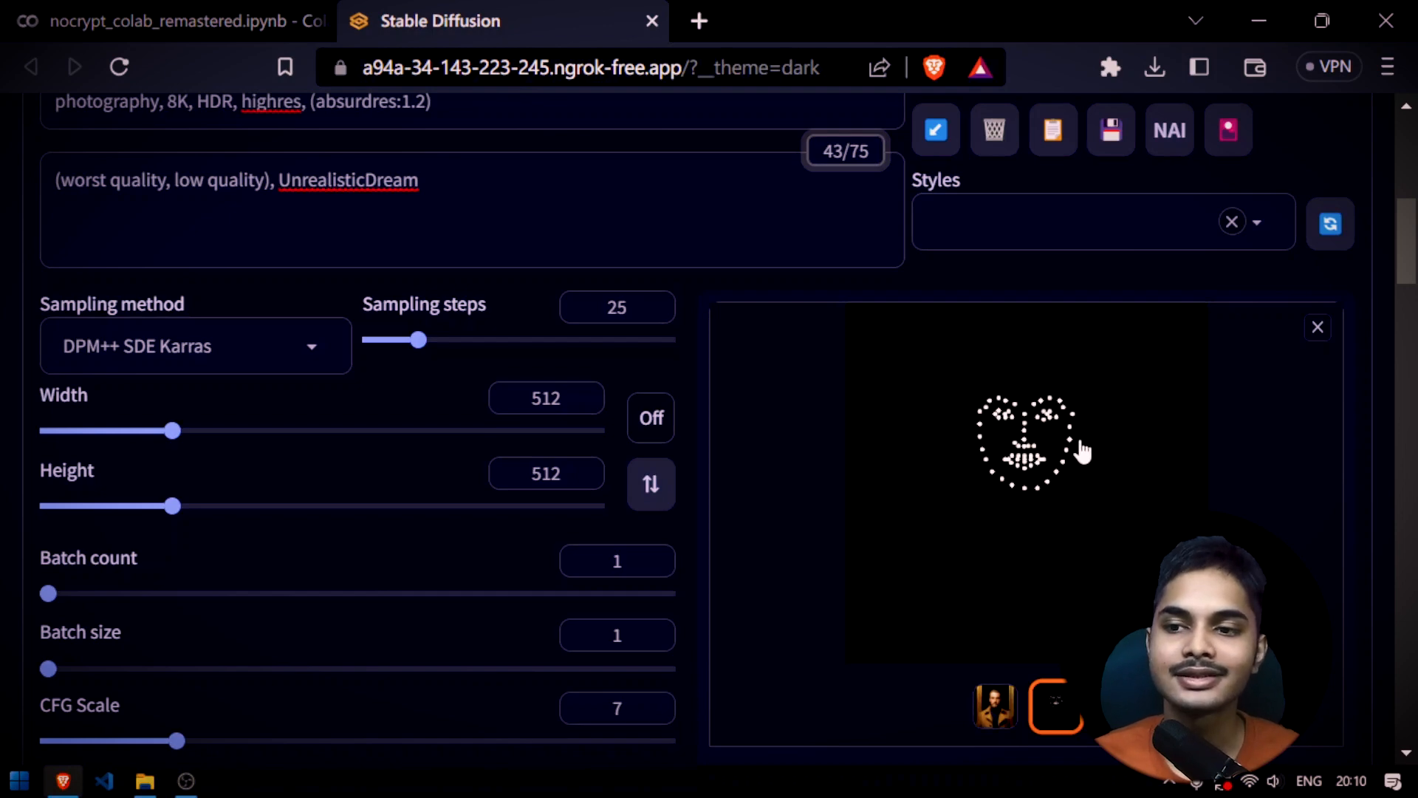
Compare the generated man-in-coat image with its face landmark map and review the prompt that produced it
scroll(922, 491, "down", 2)
scroll(921, 491, "up", 2)
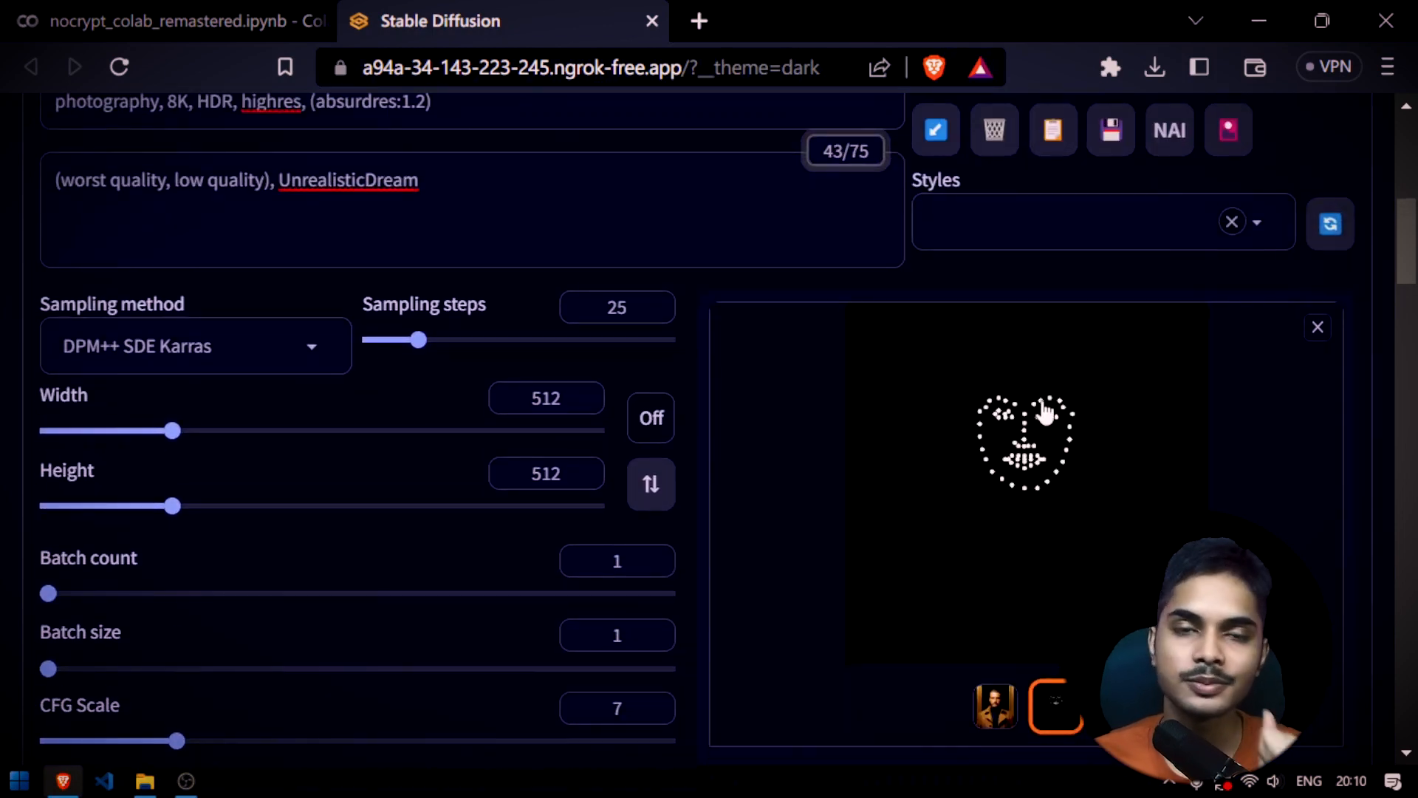
scroll(788, 503, "up", 8)
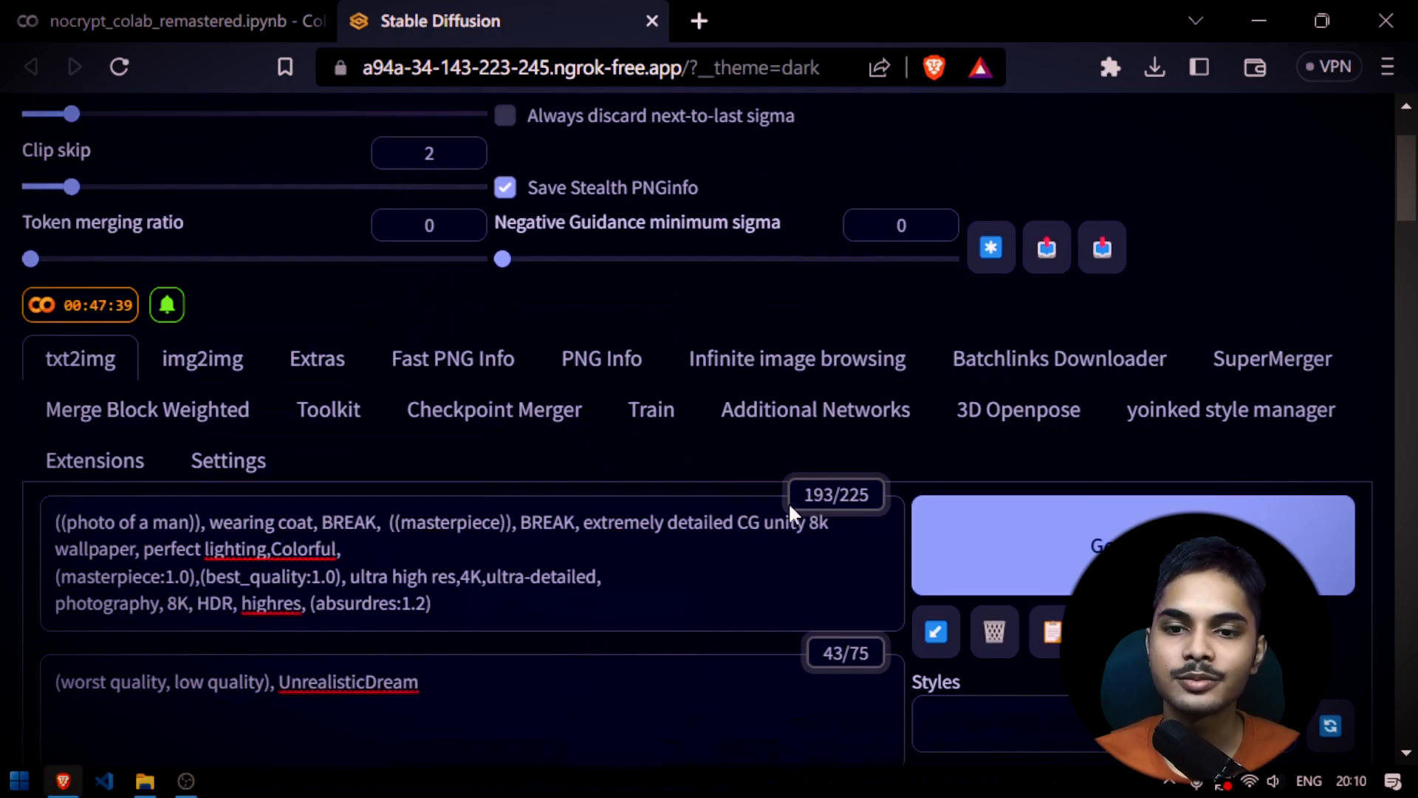
scroll(687, 522, "down", 8)
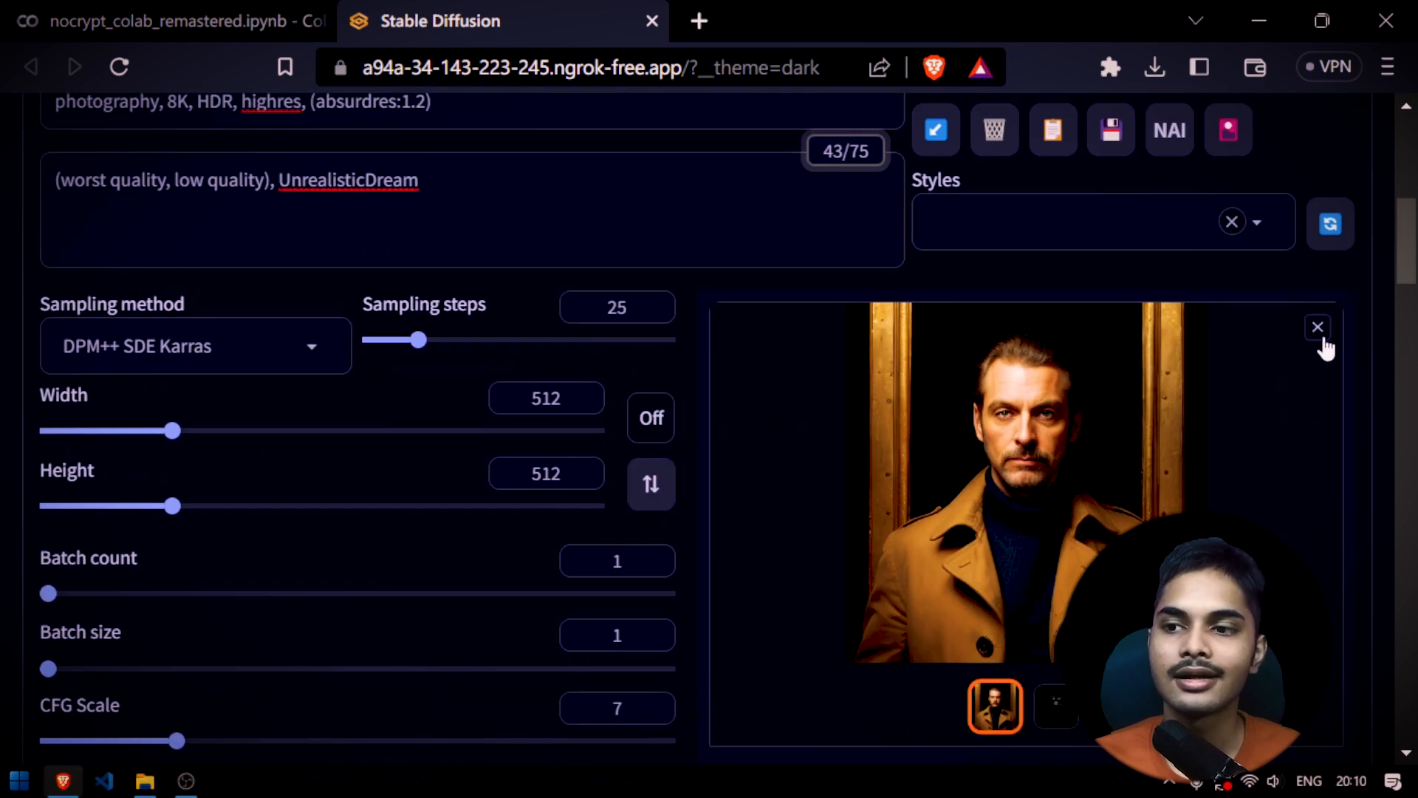
left_click(1317, 328)
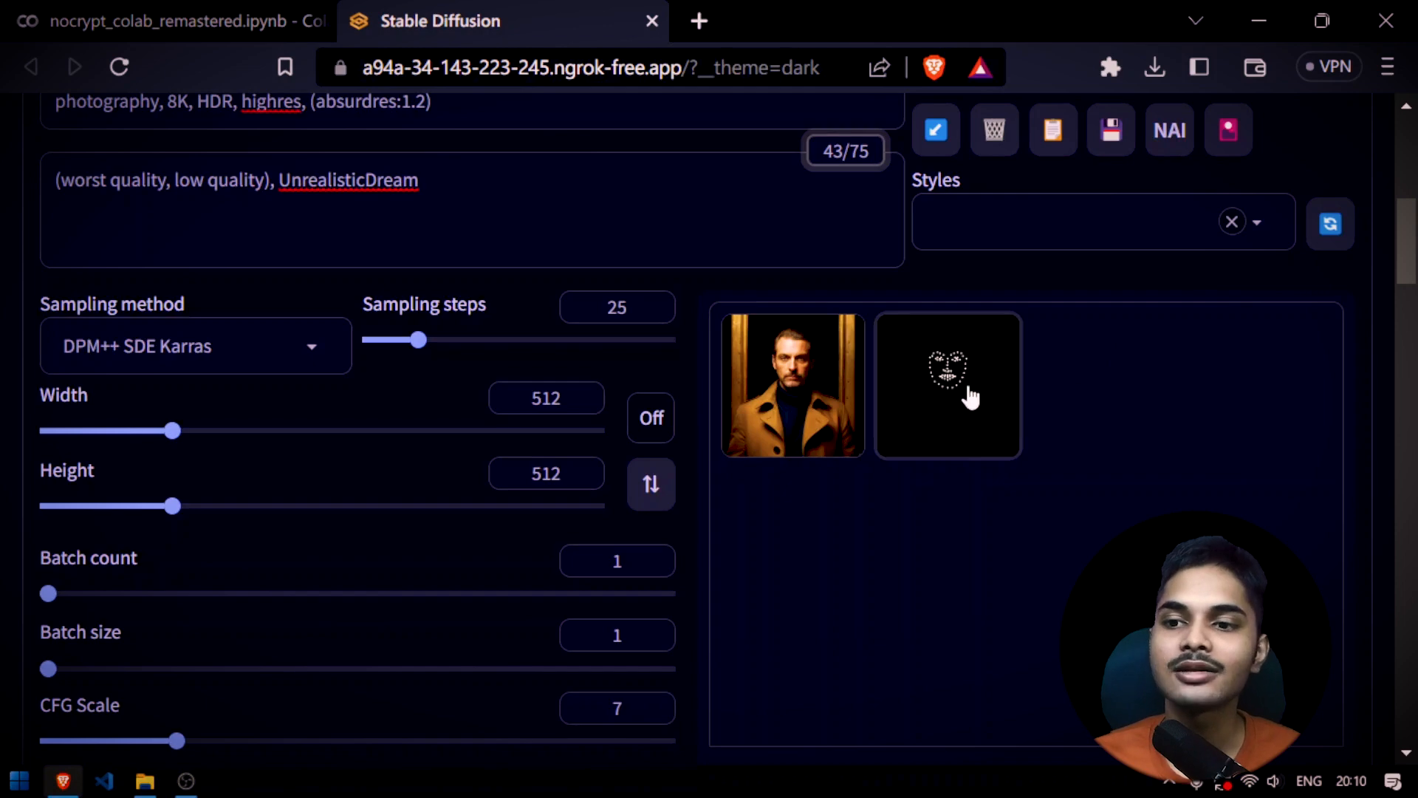
left_click(998, 413)
Review the input photo, control type, preprocessor and model settings of ControlNet Unit 0
scroll(1096, 473, "down", 20)
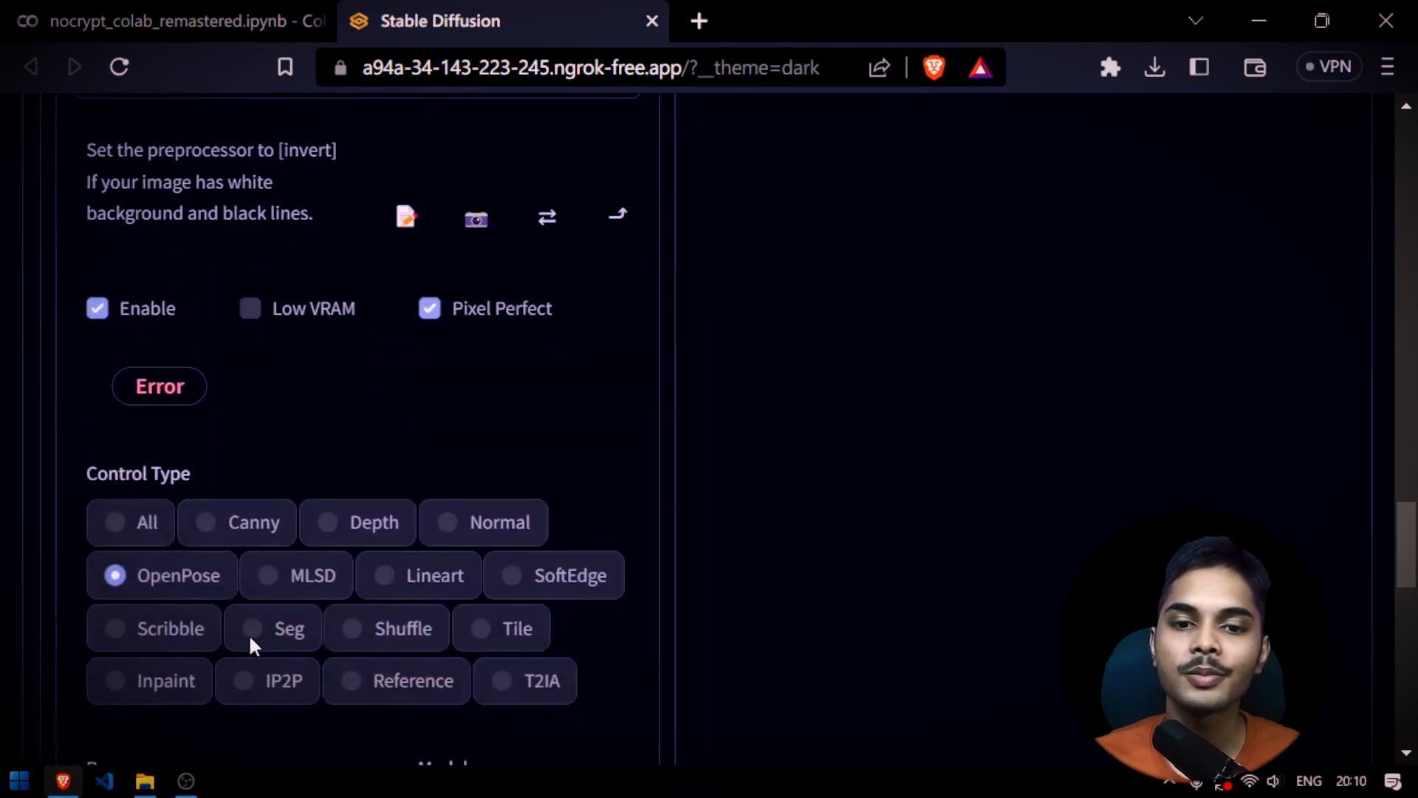
scroll(310, 436, "up", 10)
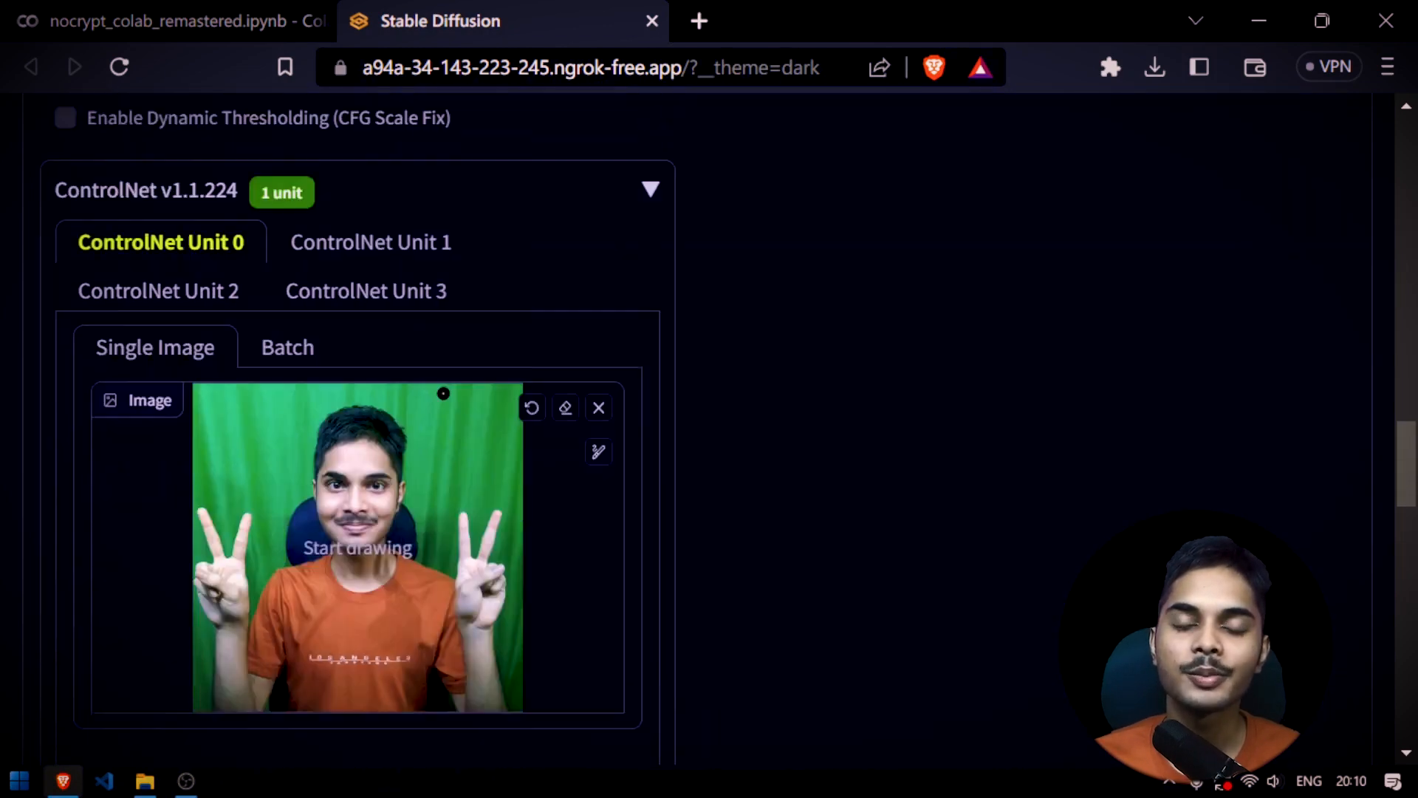
scroll(317, 449, "down", 15)
scroll(277, 298, "up", 2)
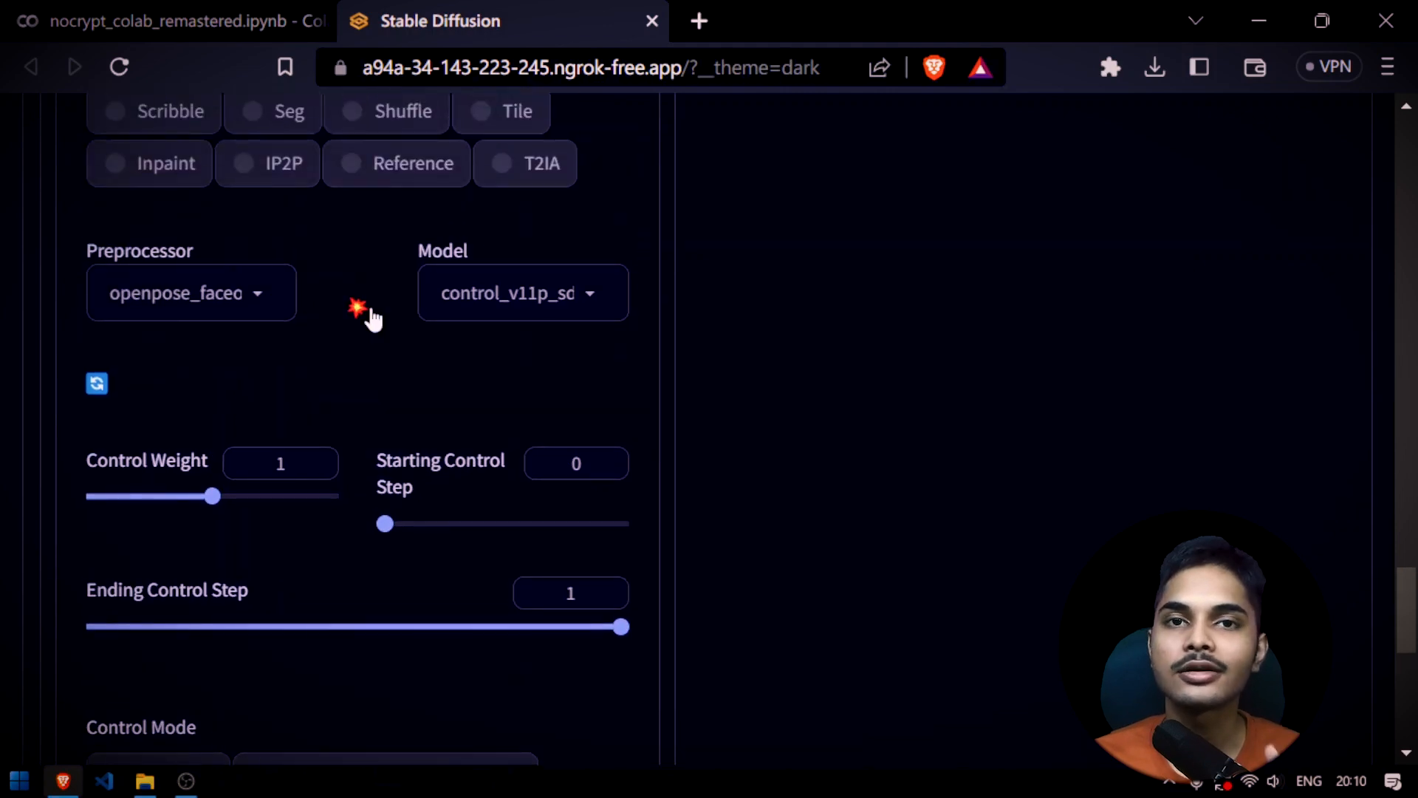
scroll(805, 473, "up", 12)
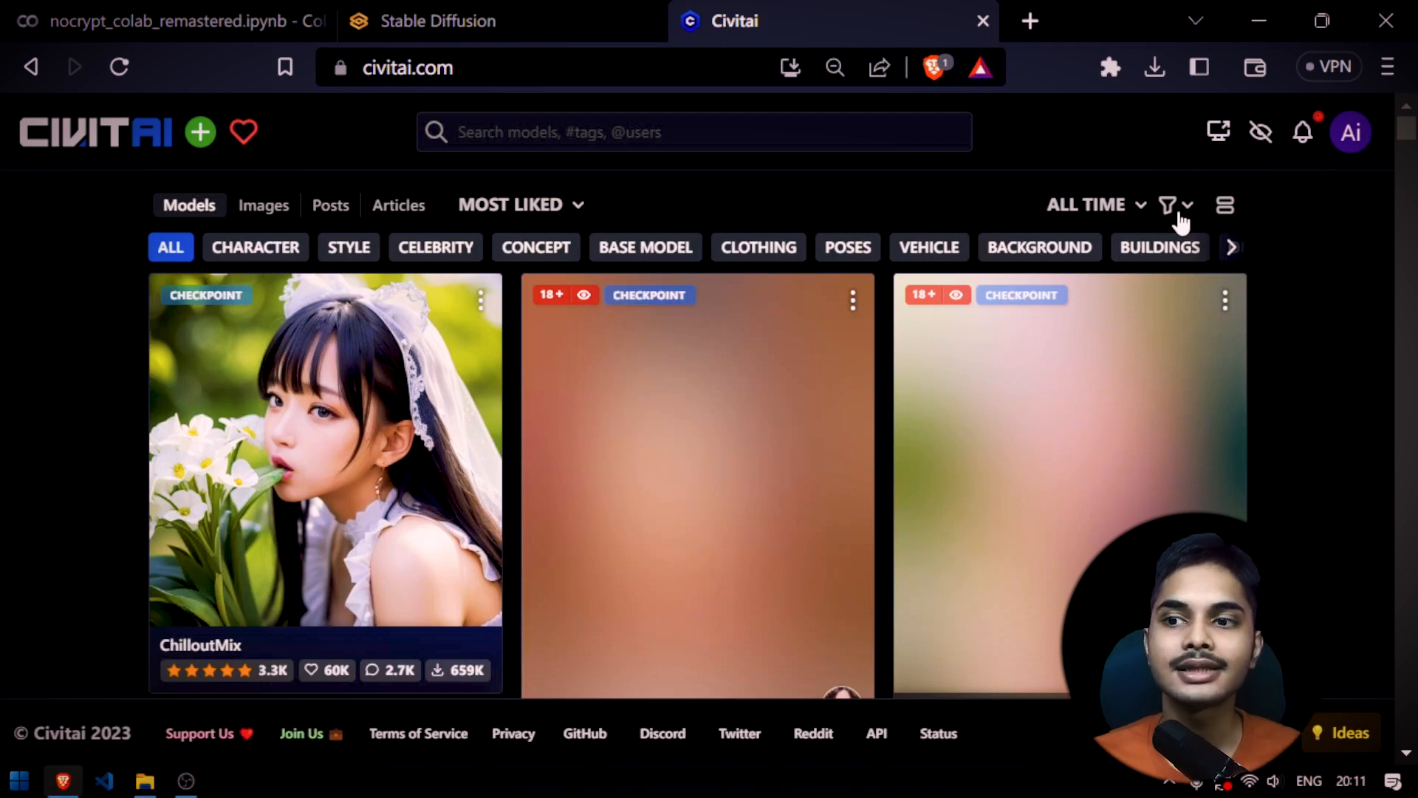
On Civitai, filter the model listing to the Poses model type
left_click(1182, 209)
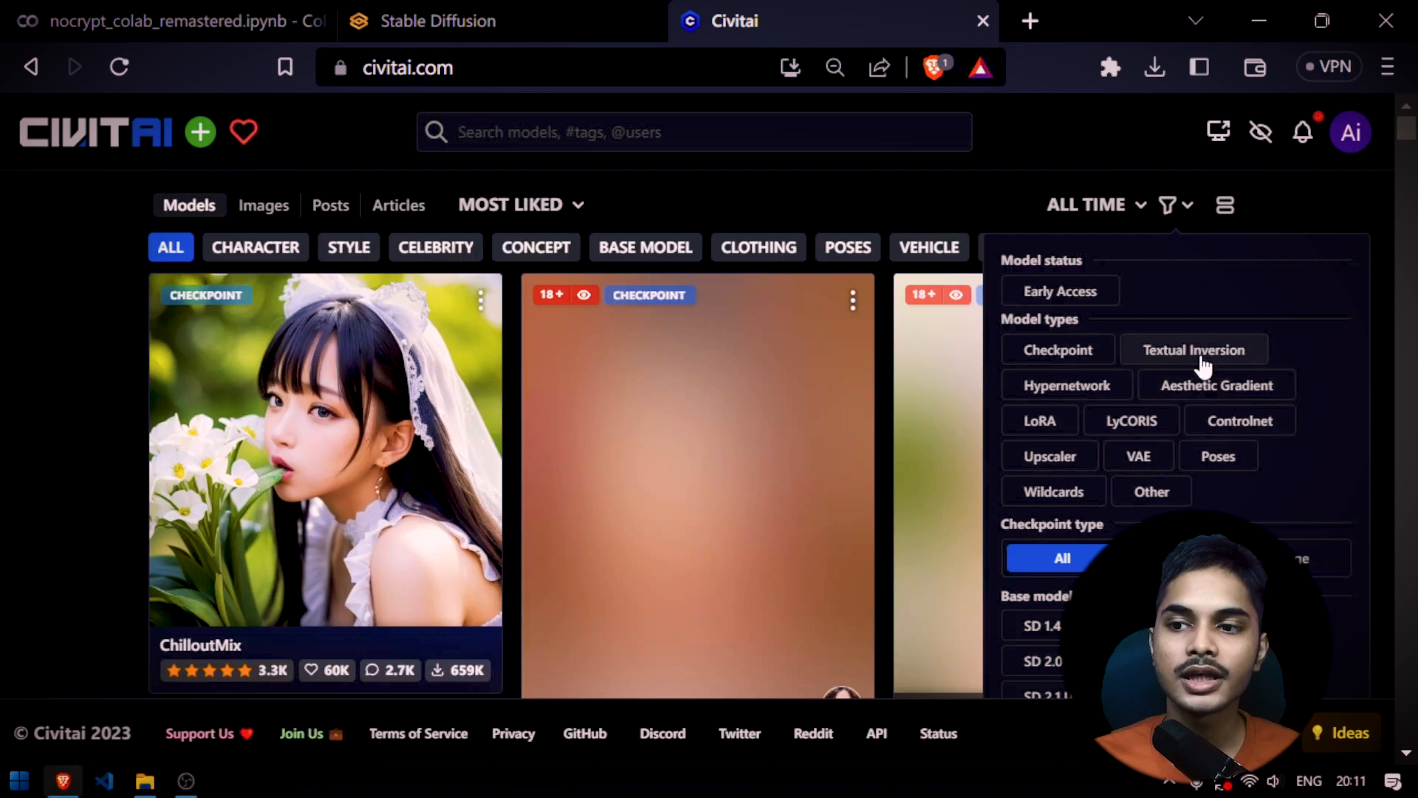
left_click(1223, 460)
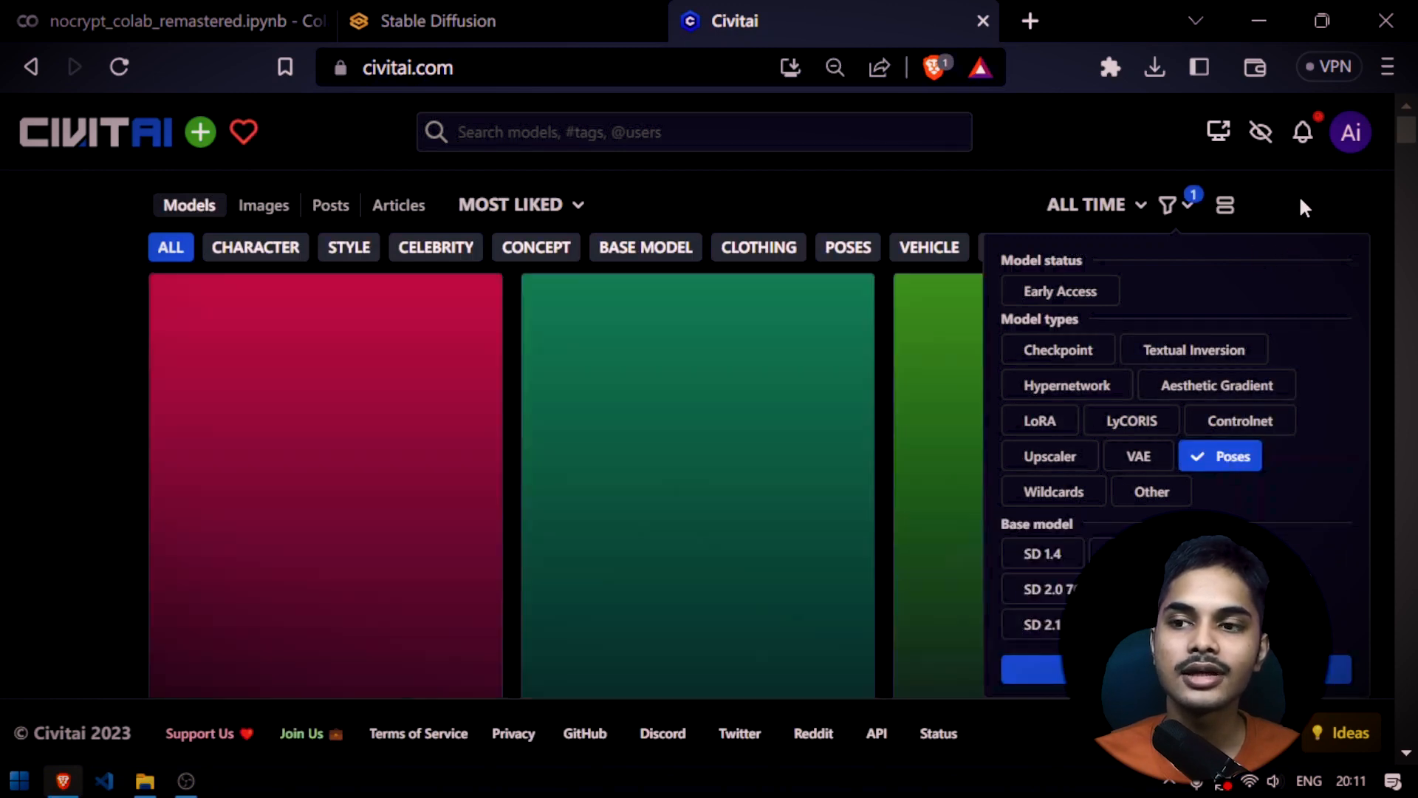
left_click(1301, 200)
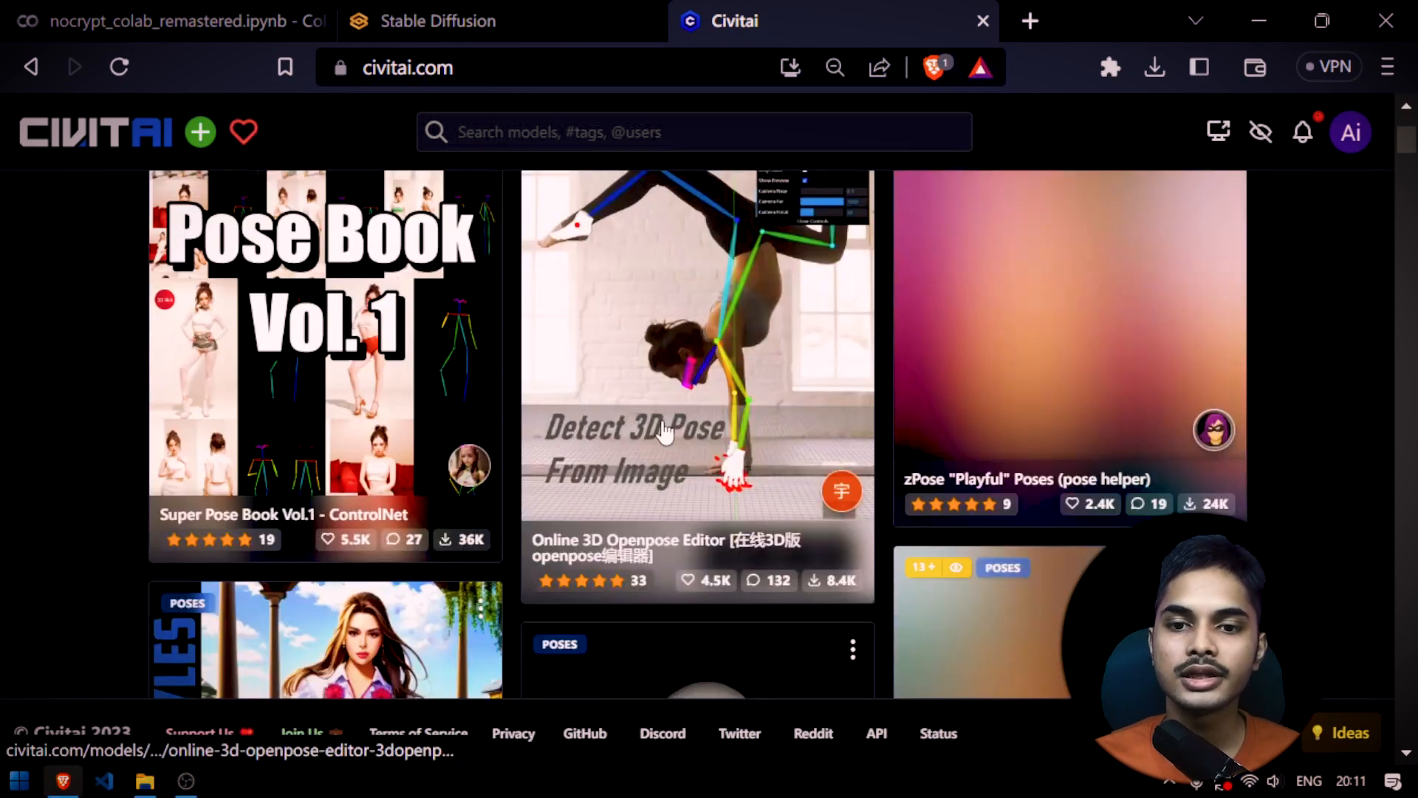
scroll(665, 428, "up", 4)
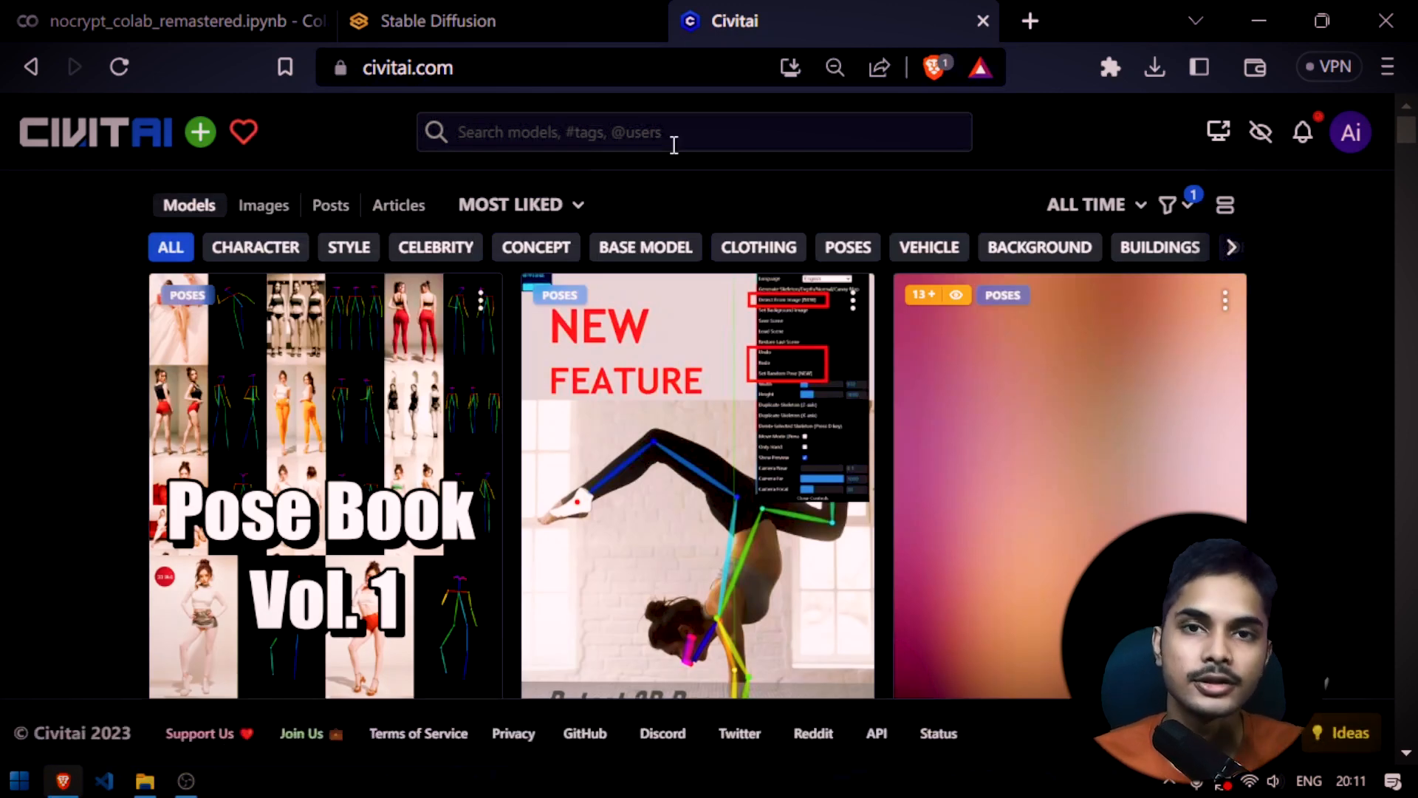
Search Civitai for "sfw", open the Over 300 Poses (SFW) model page and browse its preview images
left_click(650, 141)
type("sfw")
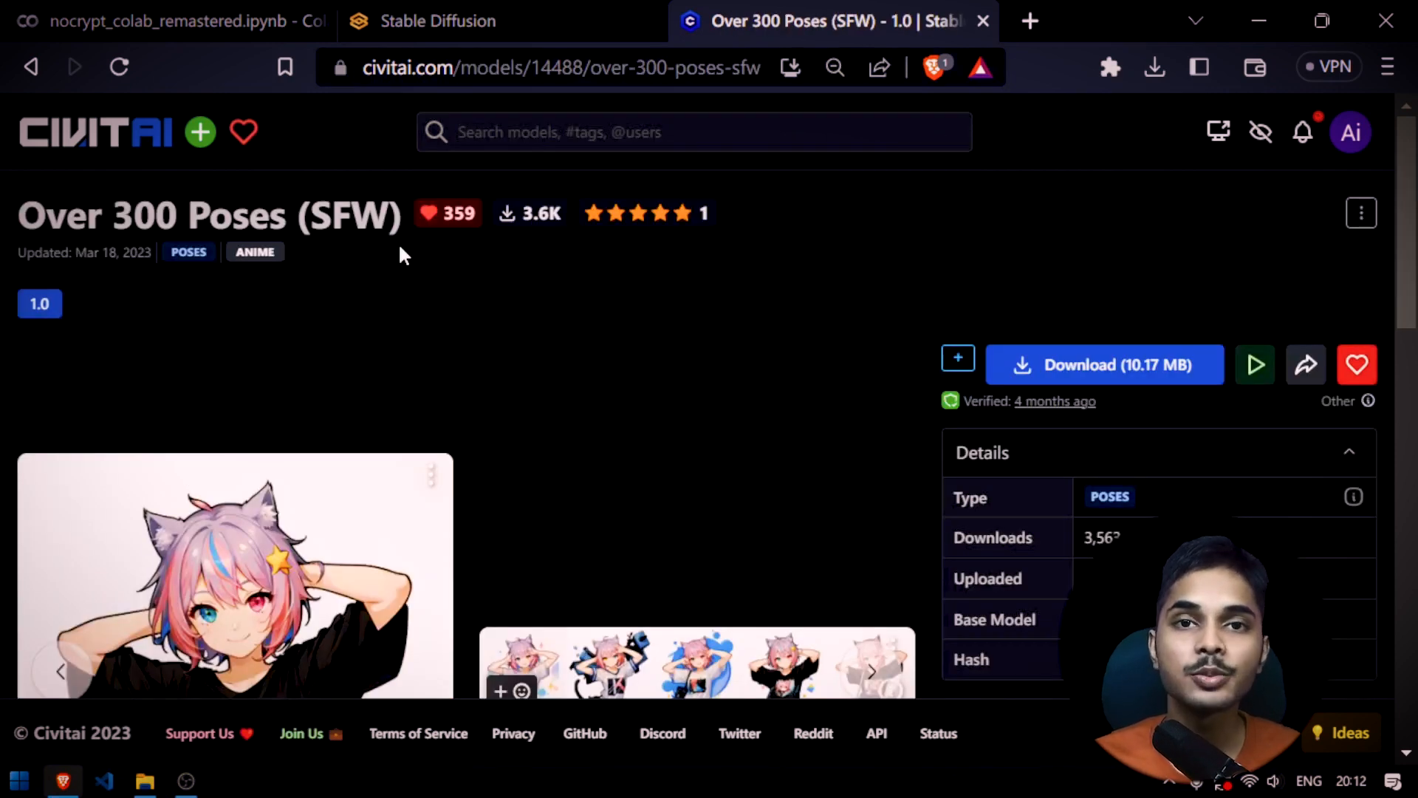
scroll(403, 255, "down", 5)
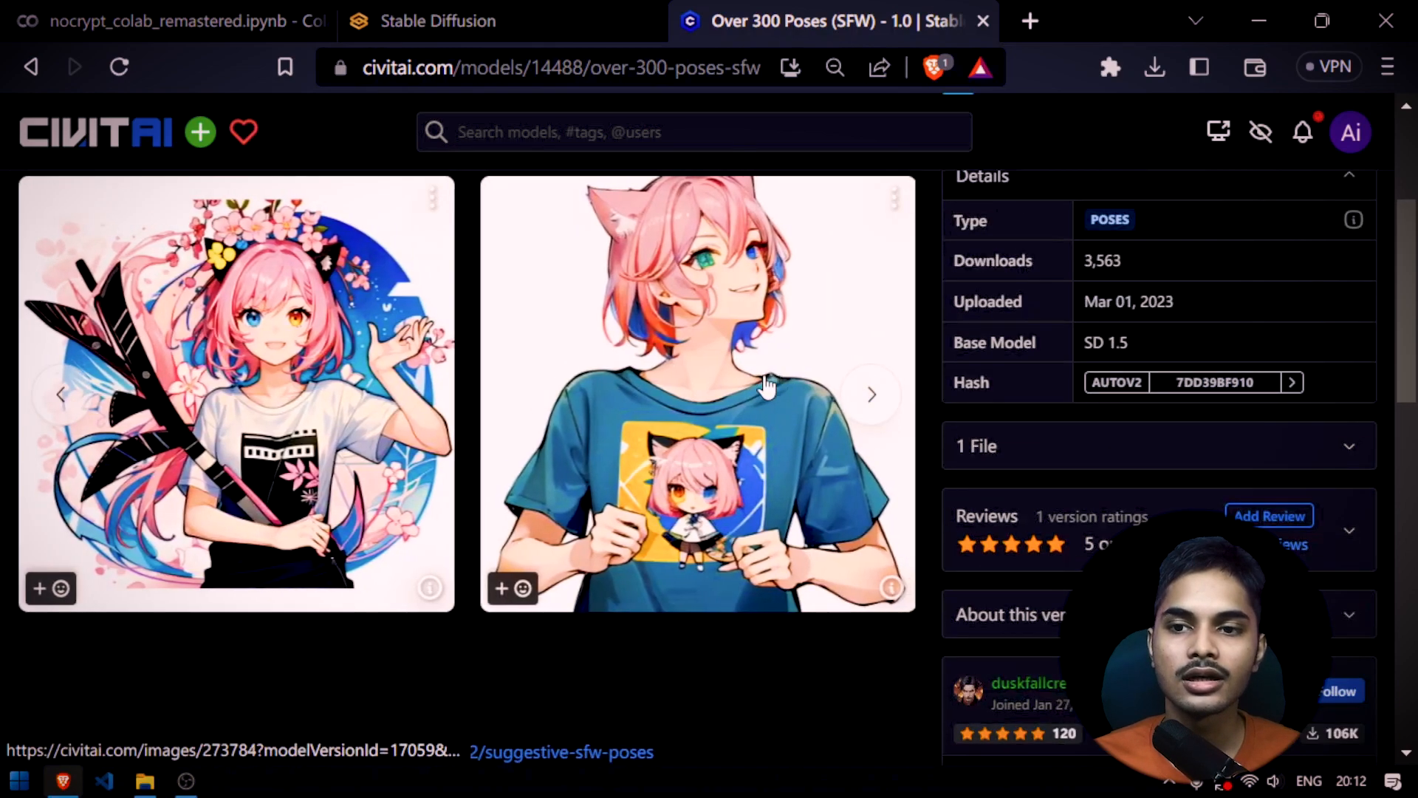
left_click_drag(785, 388, 333, 403)
left_click_drag(754, 432, 235, 412)
left_click_drag(676, 405, 291, 402)
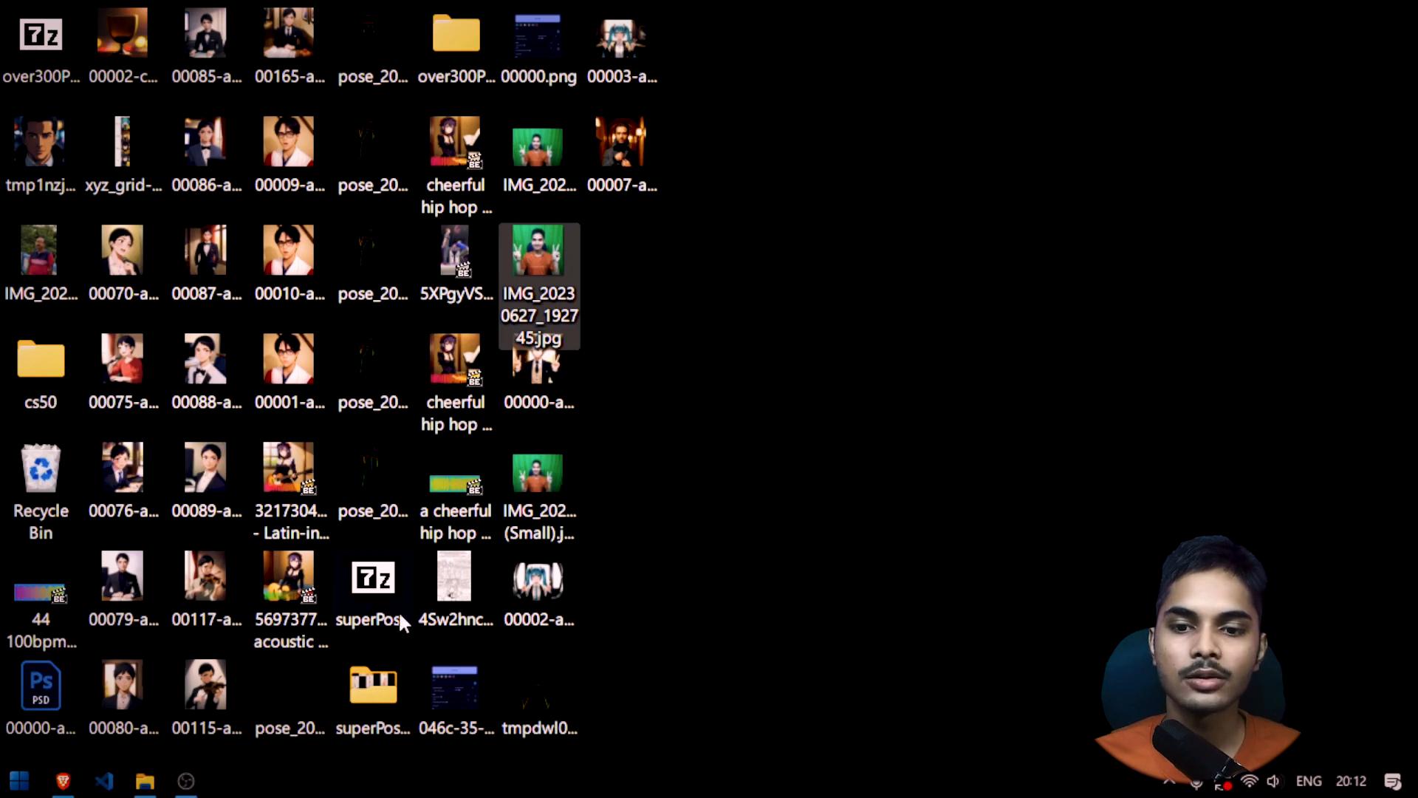
Open the unsorted poses subfolder of over300PosesSFW_10 on the desktop and preview pose - 2023-03-01T150824.397.png
left_click(387, 685)
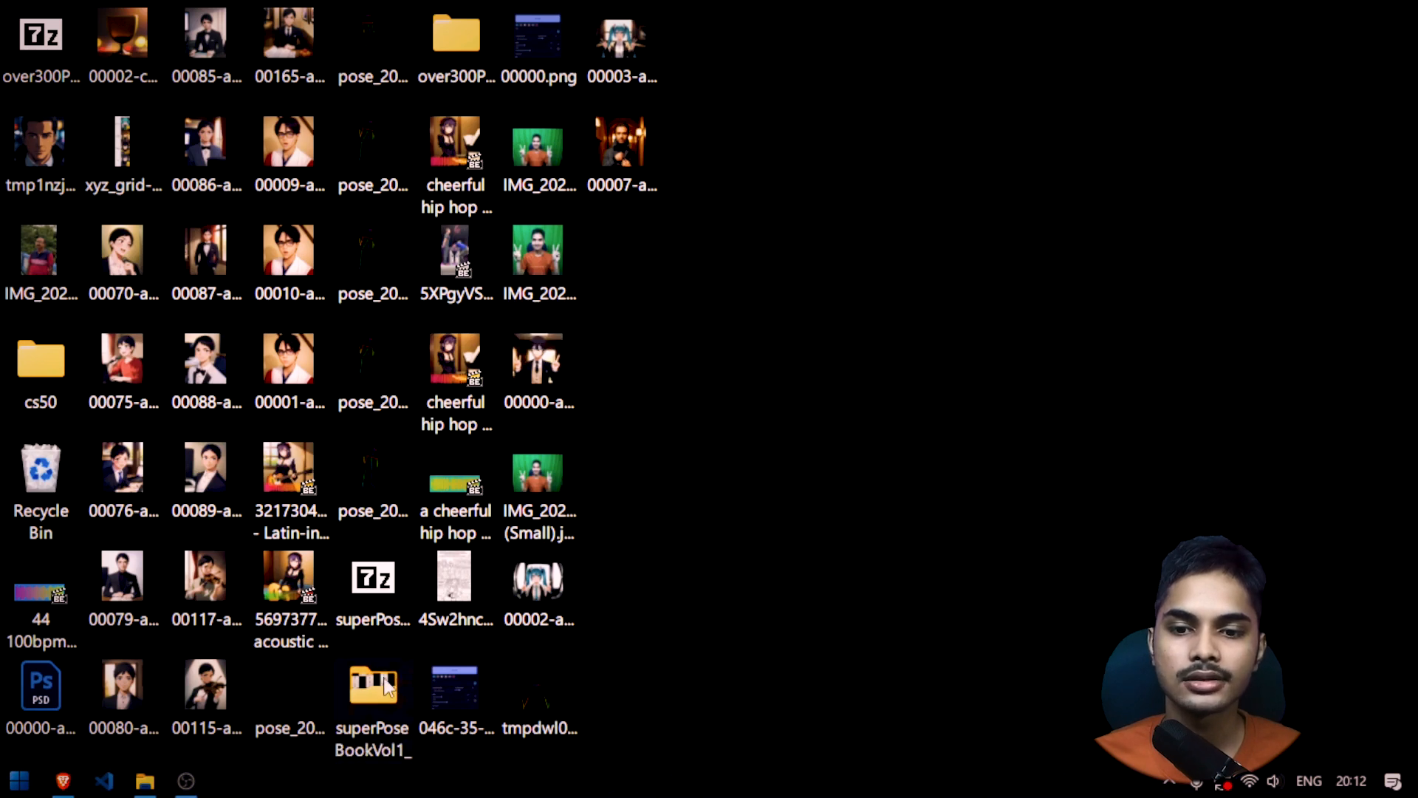
double_click(483, 56)
left_click(1154, 159)
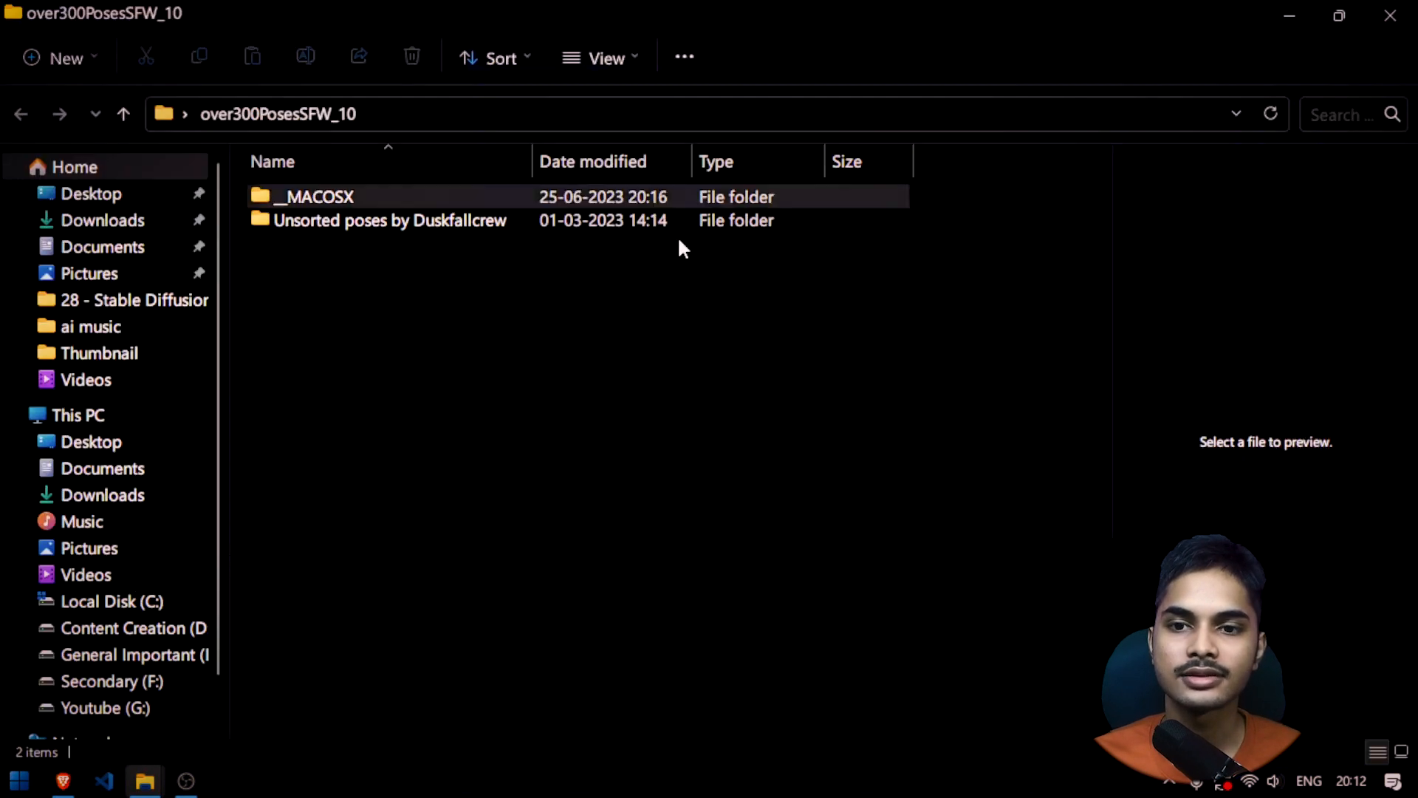
double_click(448, 221)
left_click(382, 269)
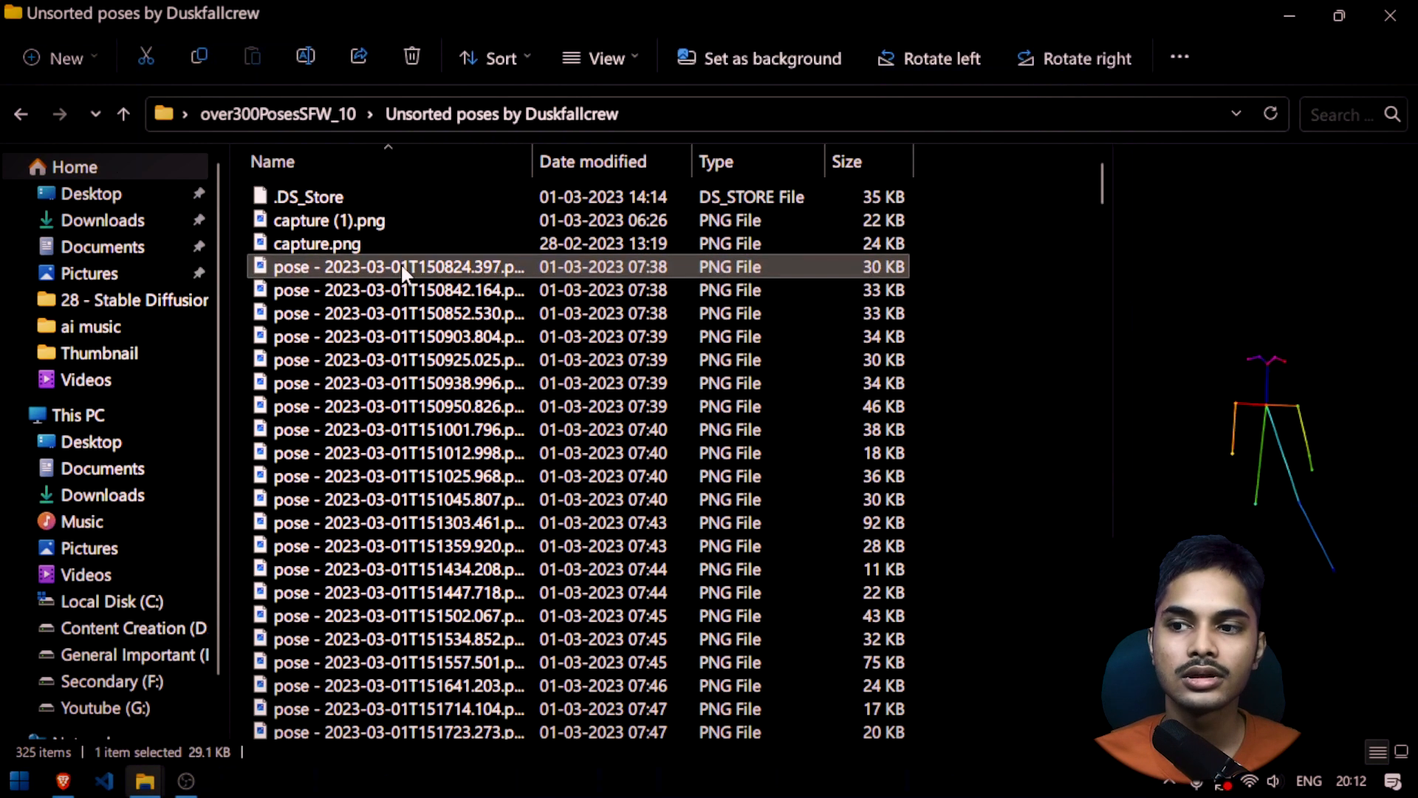
Return to Stable Diffusion web UI and remove the green-screen photo from ControlNet Unit 0's image input
left_click(63, 781)
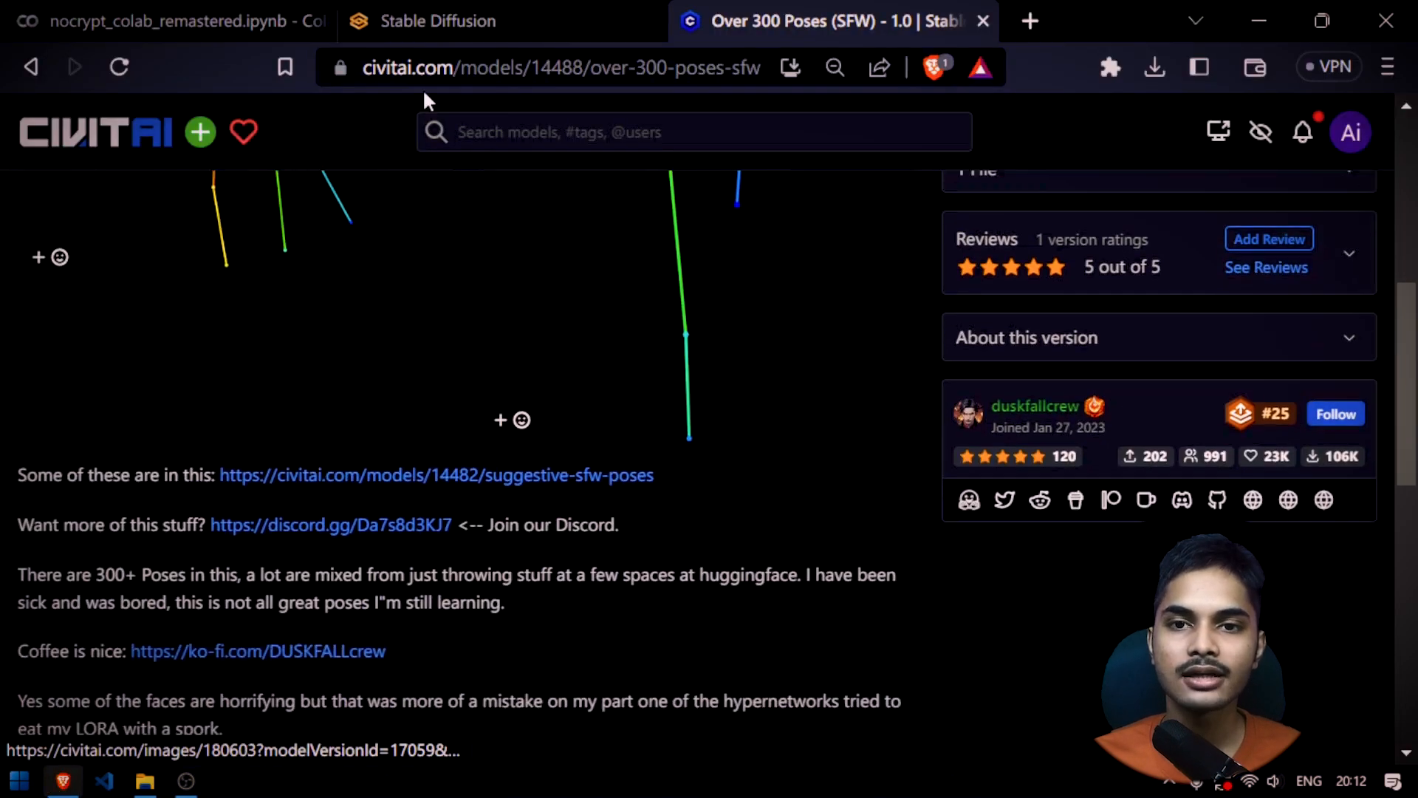
left_click(429, 21)
scroll(501, 414, "down", 2)
left_click(602, 388)
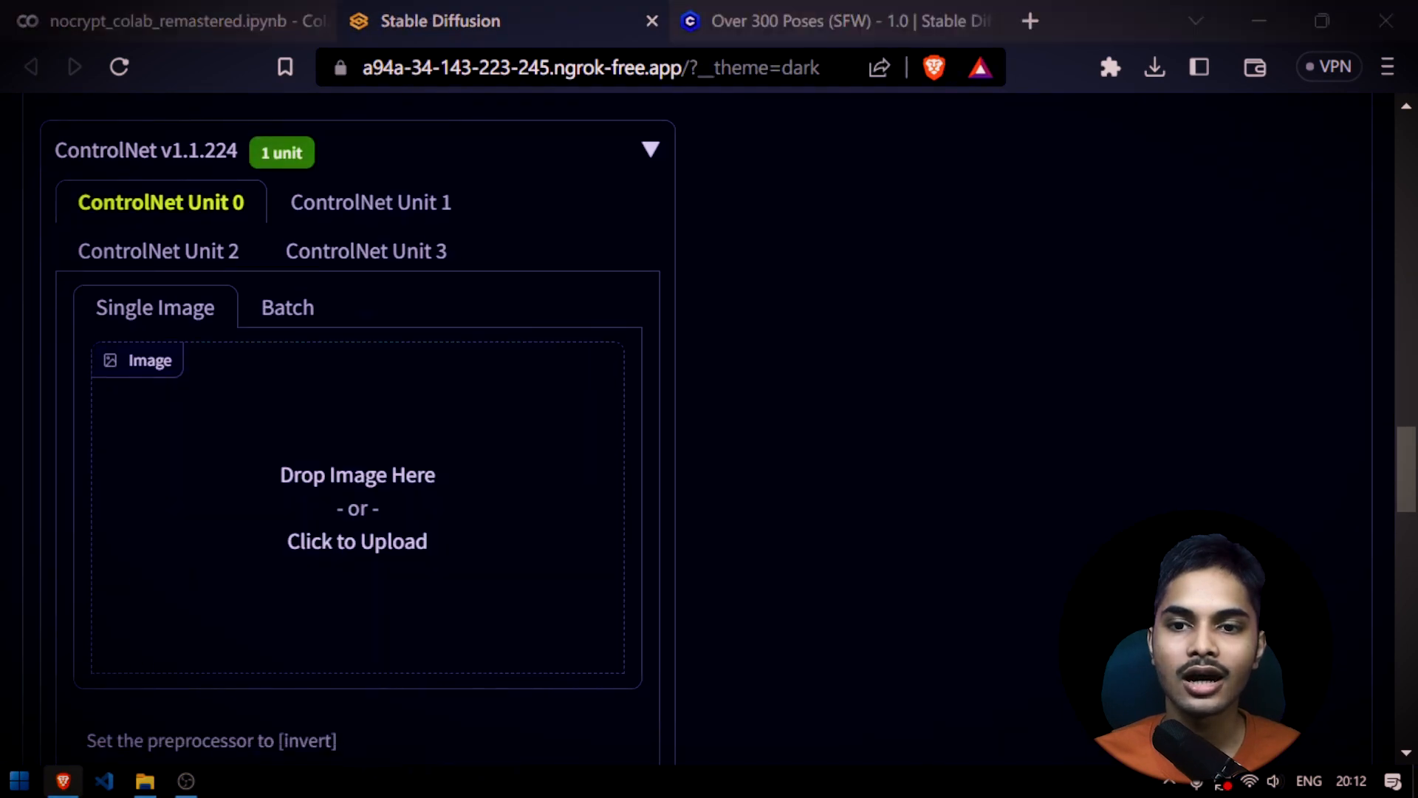
Check the details of pose - 2023-03-01T150824.397.png in its file properties and load the file into ControlNet Unit 0
key("super+d")
mouse_move(150, 783)
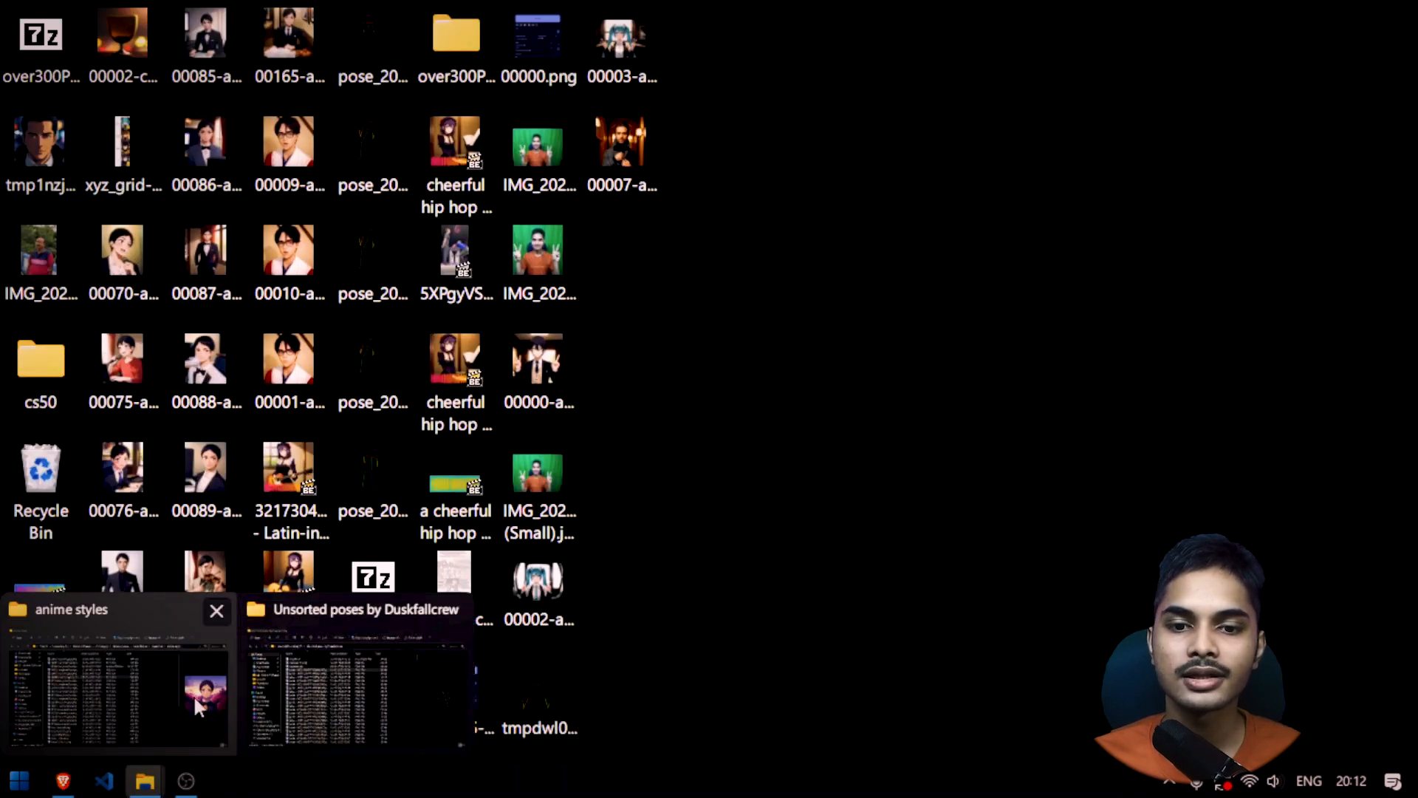
left_click(393, 684)
key("alt+Return")
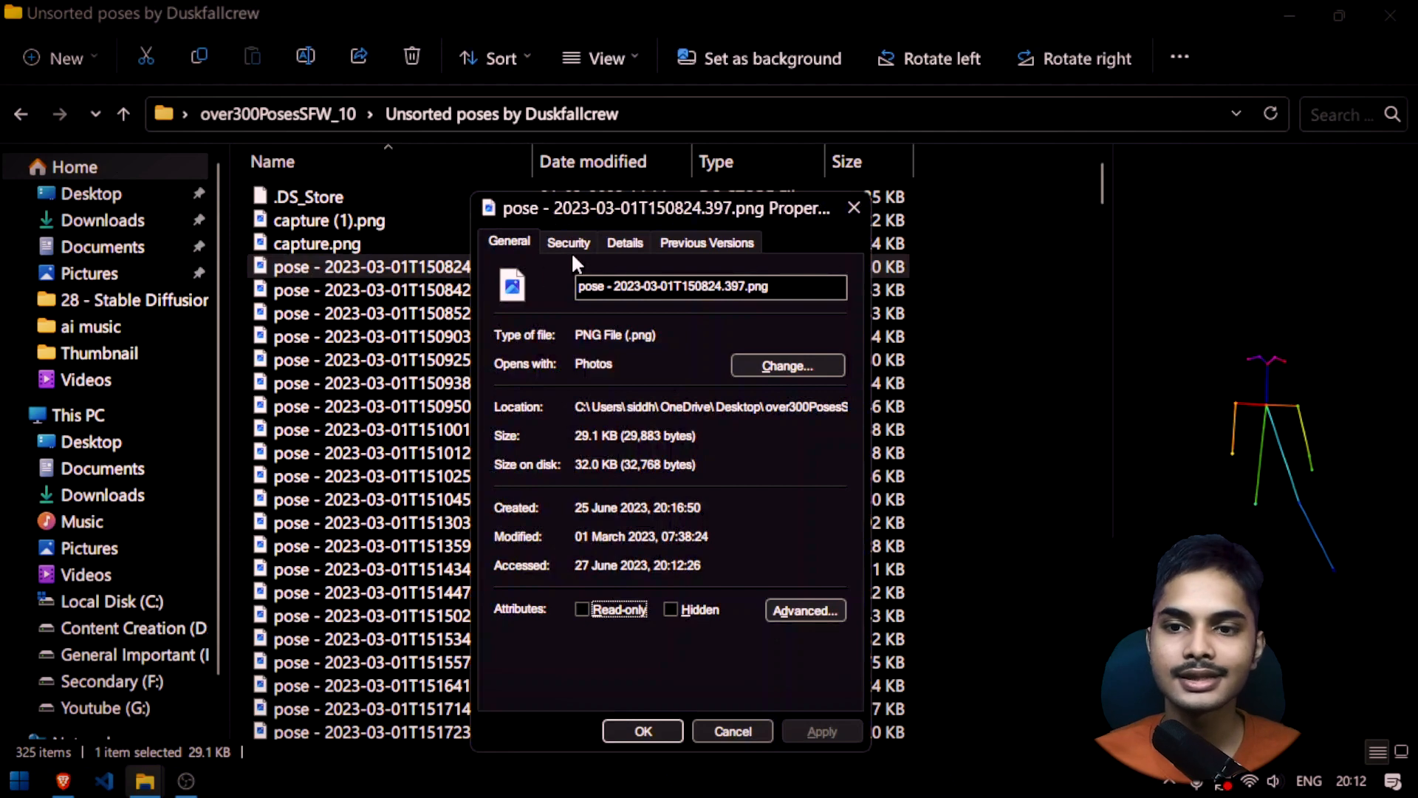
left_click(614, 242)
left_click(854, 208)
left_click_drag(427, 272, 344, 494)
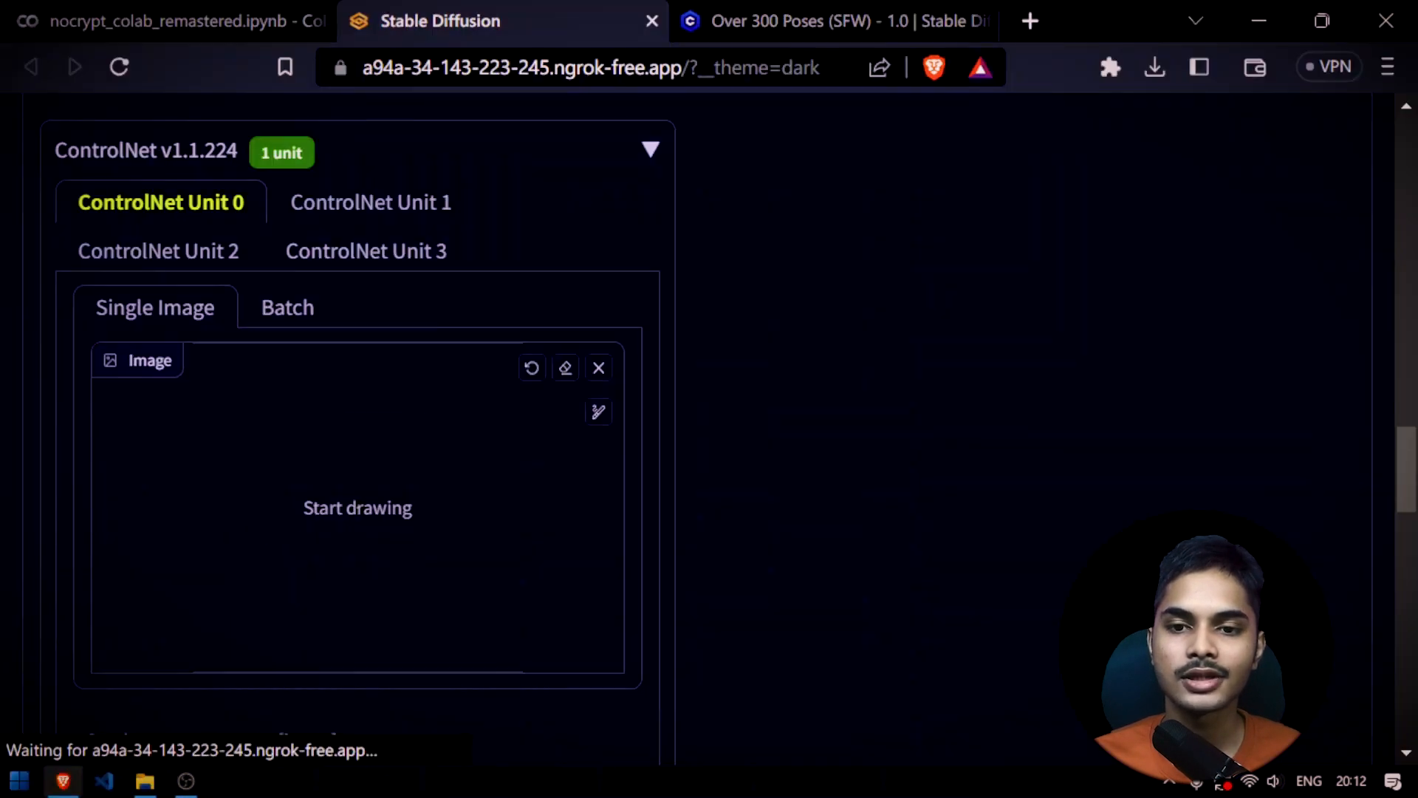
Set the output width and height to 768 each
scroll(614, 504, "up", 10)
scroll(617, 507, "up", 1)
double_click(573, 407)
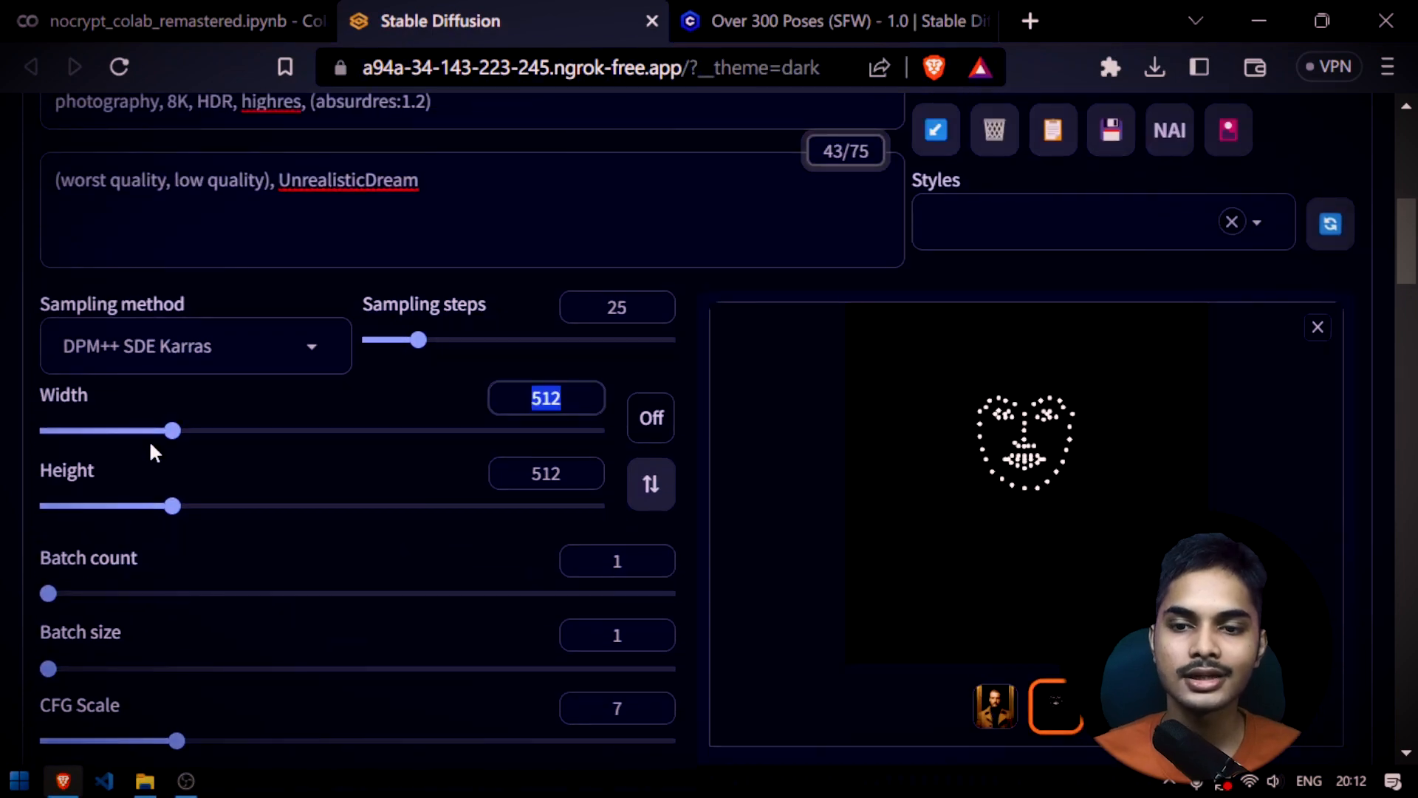
type("768")
key("Tab")
key("Tab")
type("768")
scroll(327, 418, "down", 15)
Set the ControlNet preprocessor to none for the ready-made skeleton and generate the image
left_click(192, 569)
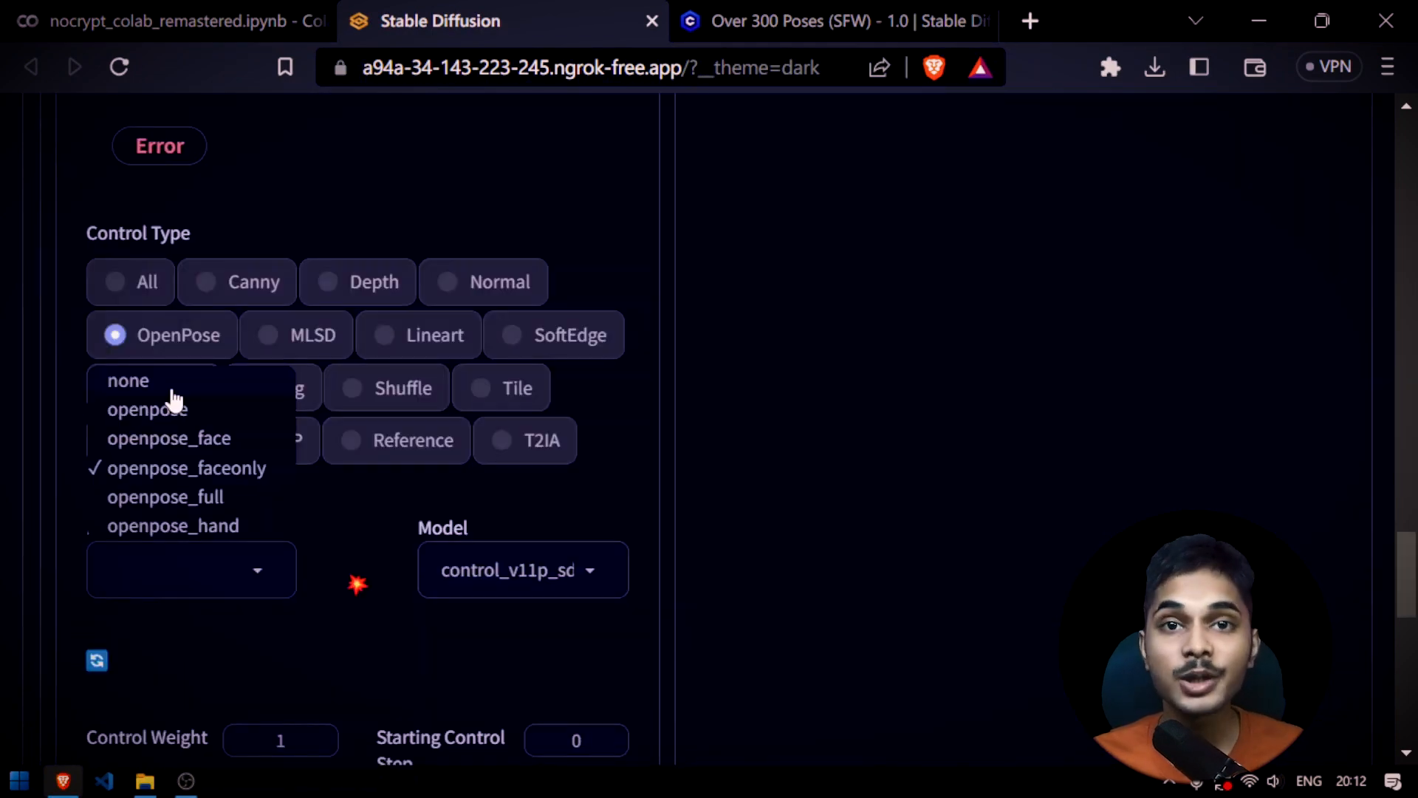
left_click(172, 390)
scroll(412, 532, "up", 12)
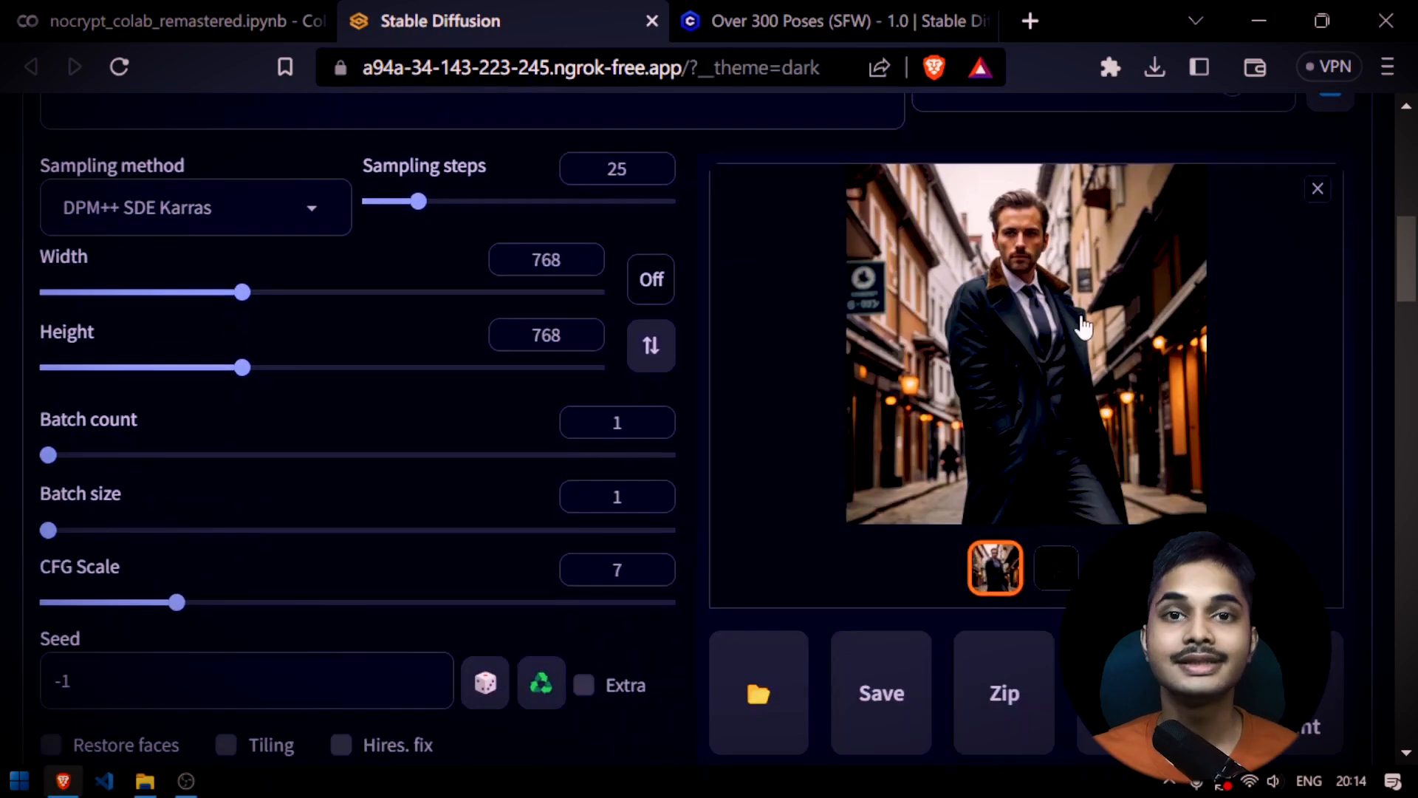
Compare the generated full-coat street image with the OpenPose skeleton used as input
left_click(1072, 325)
left_click(1013, 308)
left_click(1071, 569)
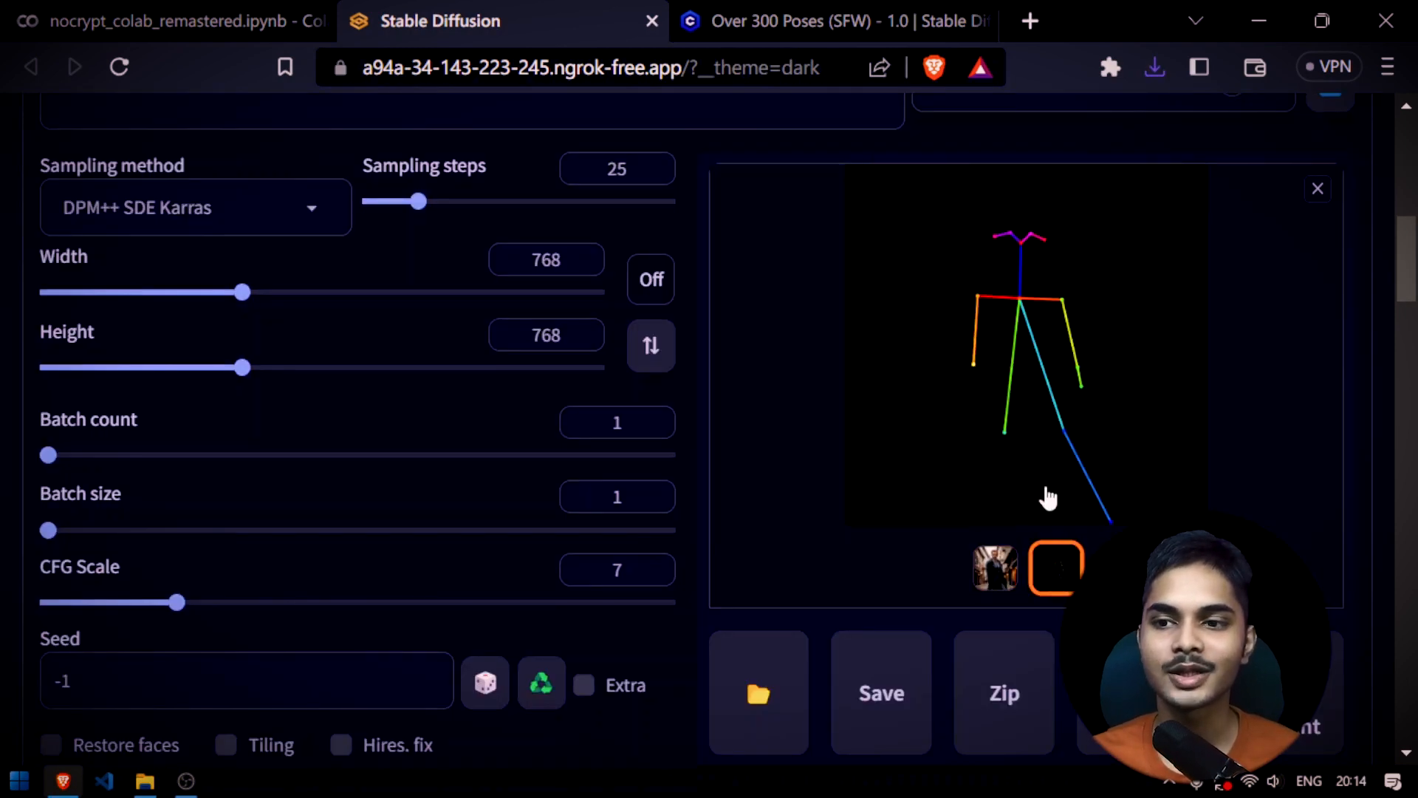
left_click(997, 572)
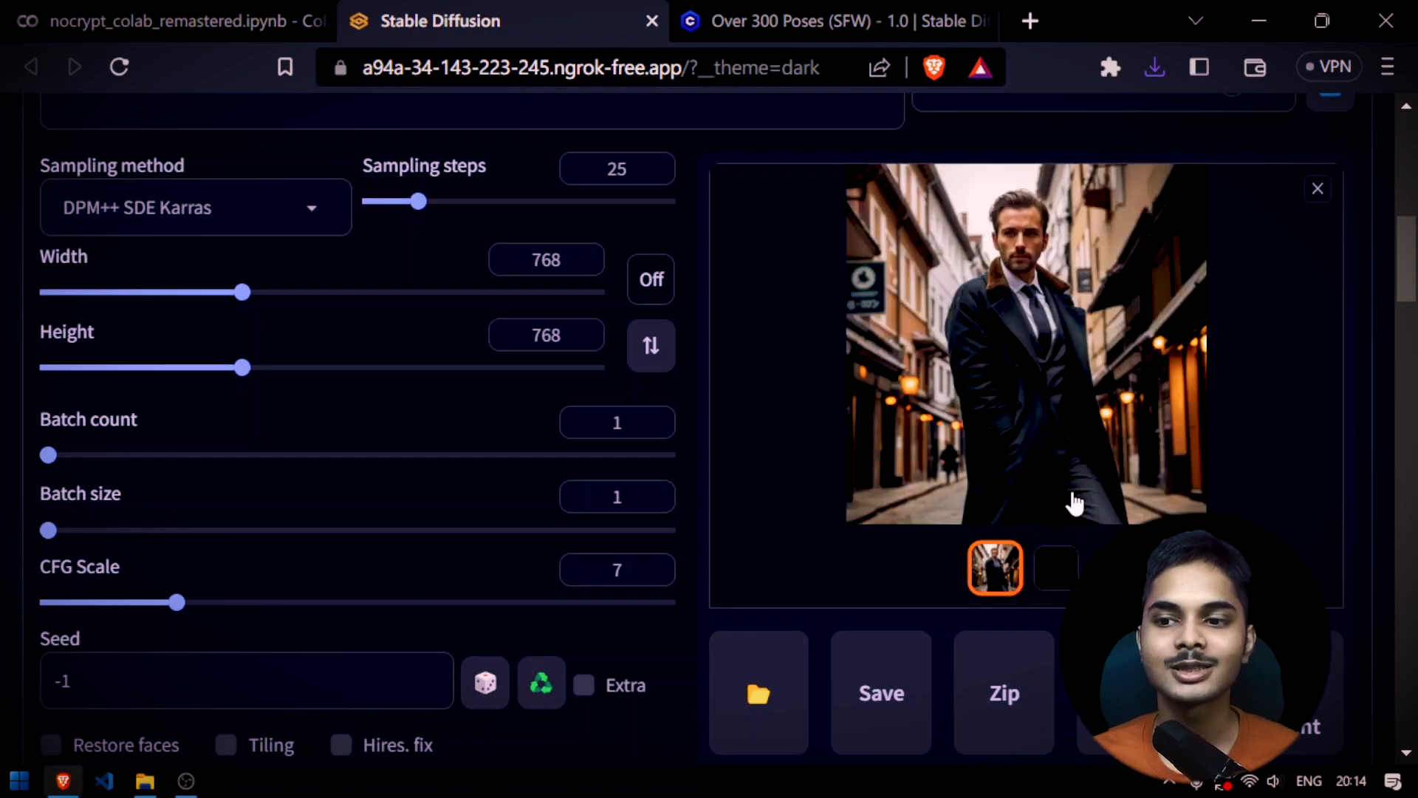
left_click(1061, 576)
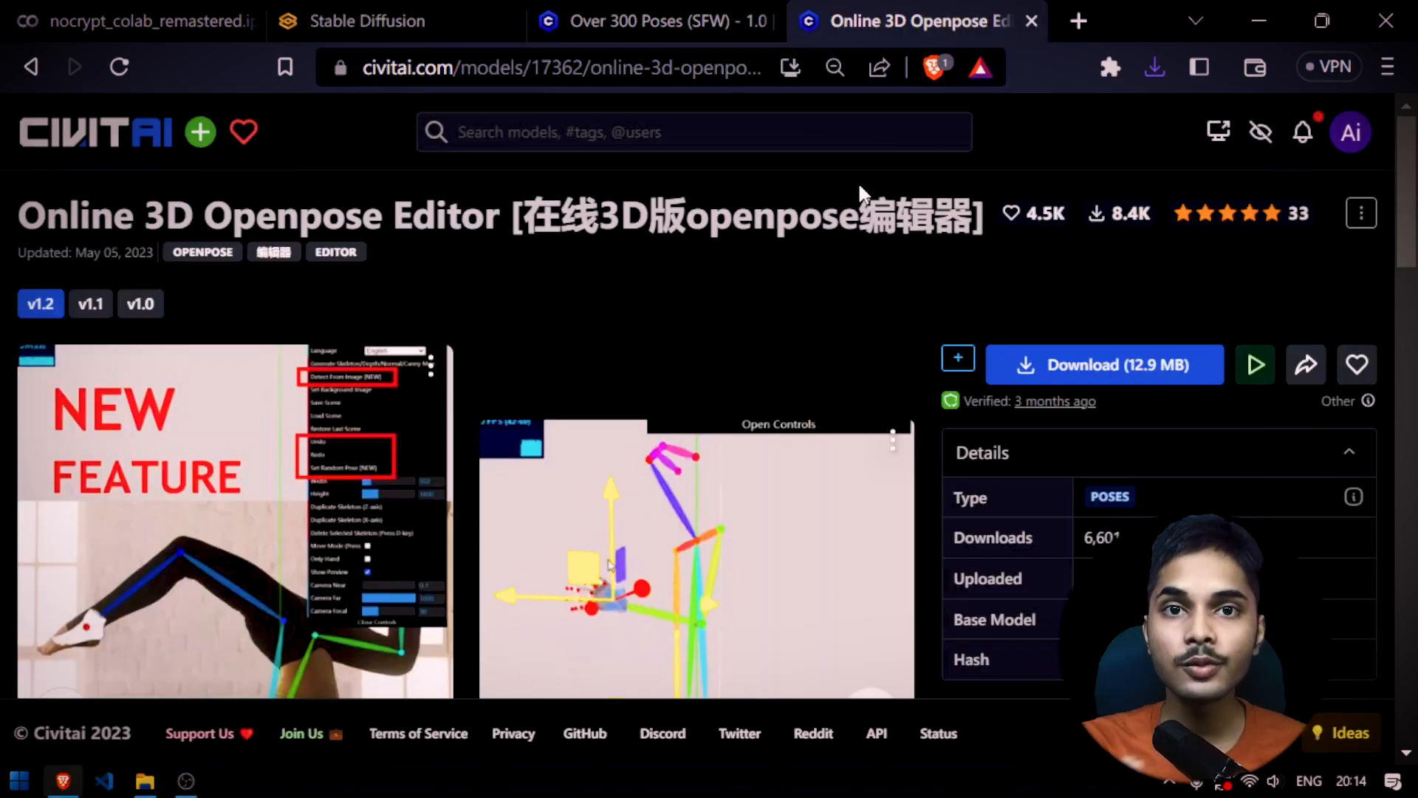
Review the Online 3D Openpose Editor page on Civitai and open the editor's online version
scroll(637, 411, "down", 15)
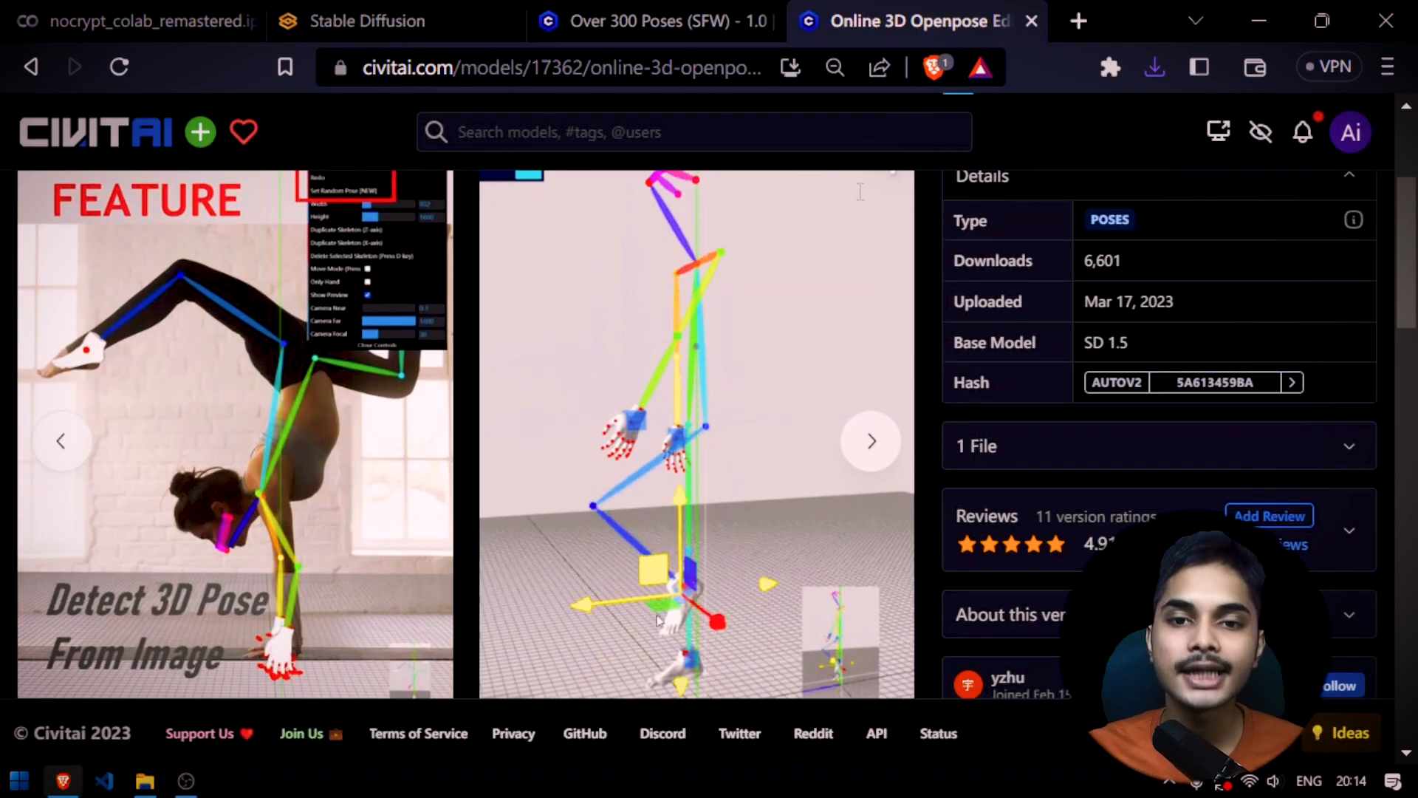
scroll(570, 260, "up", 15)
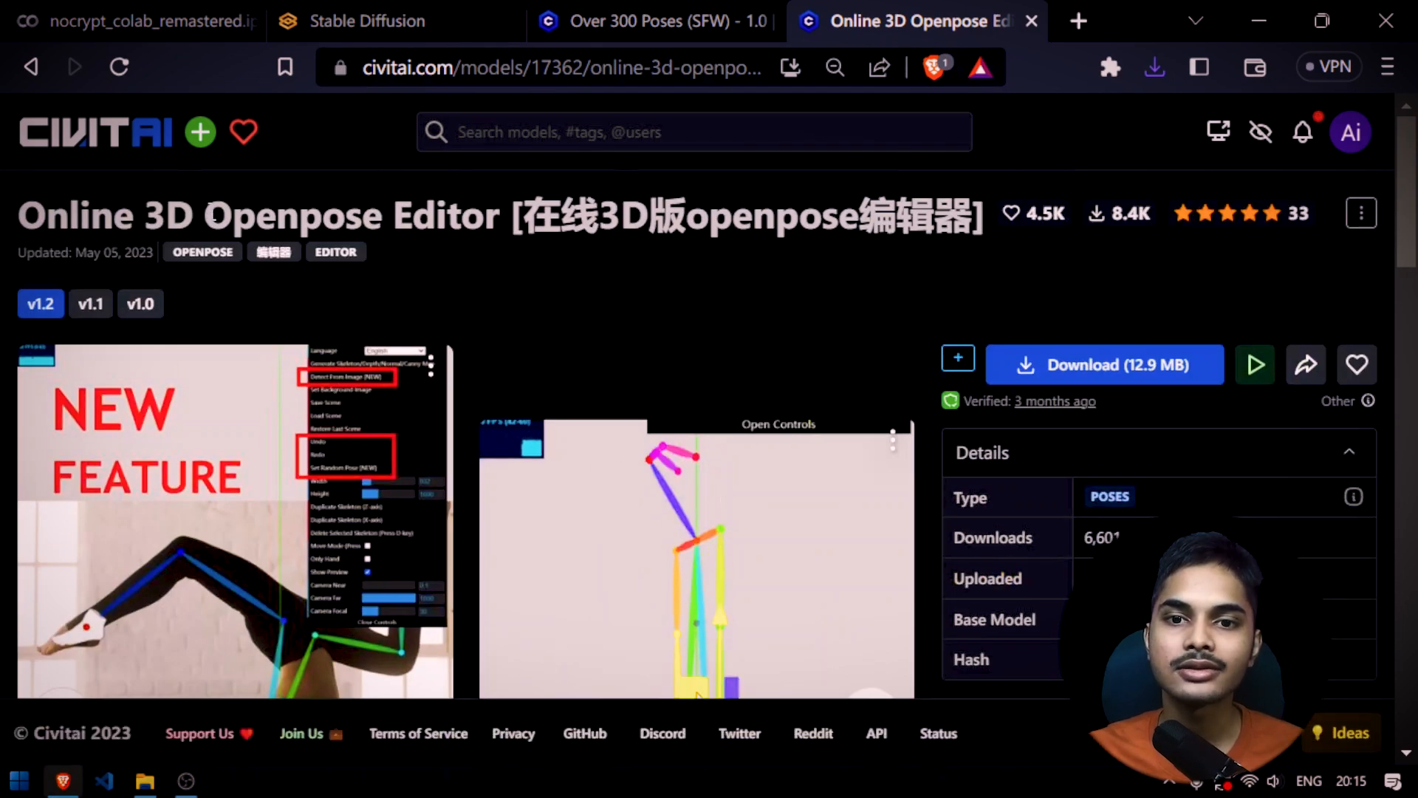
scroll(232, 251, "down", 15)
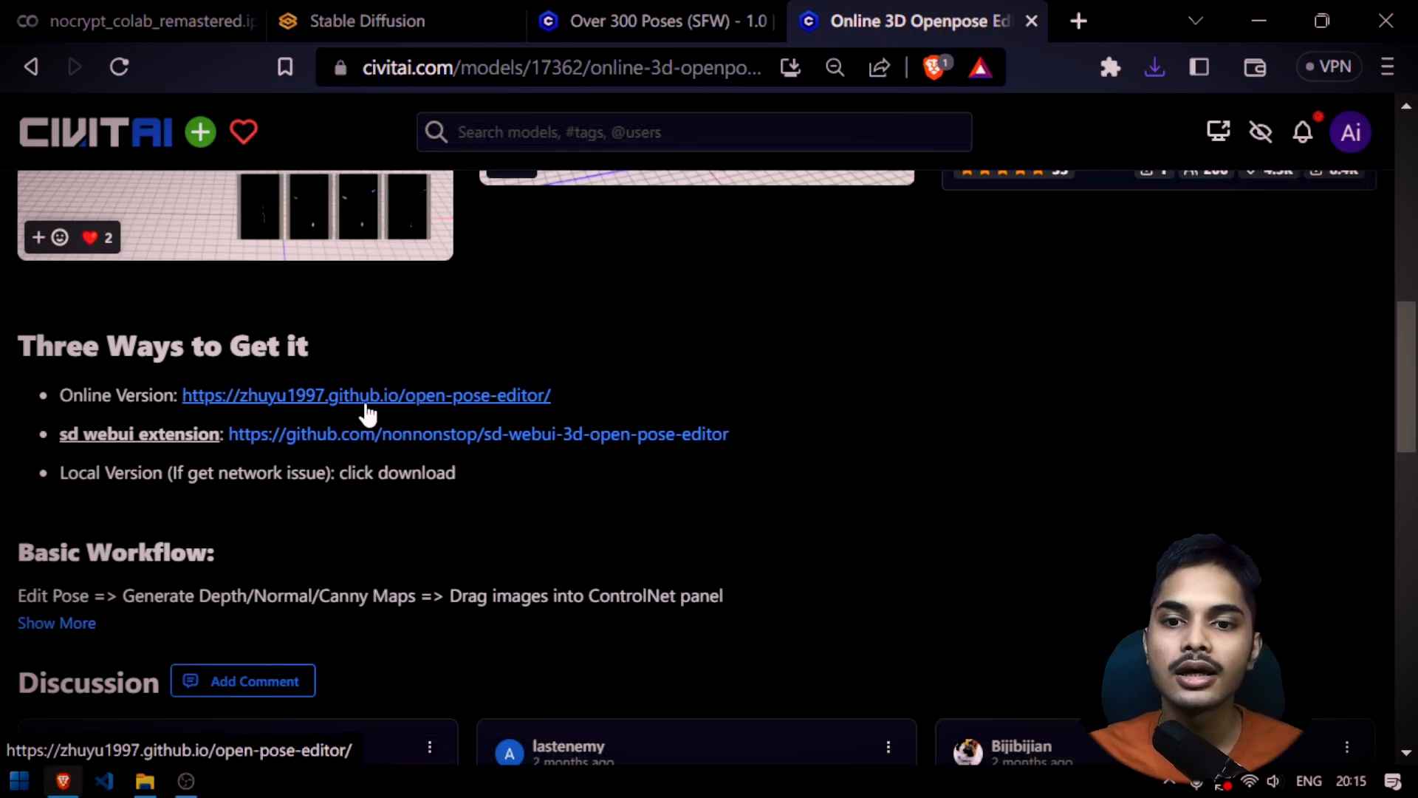
left_click(365, 403)
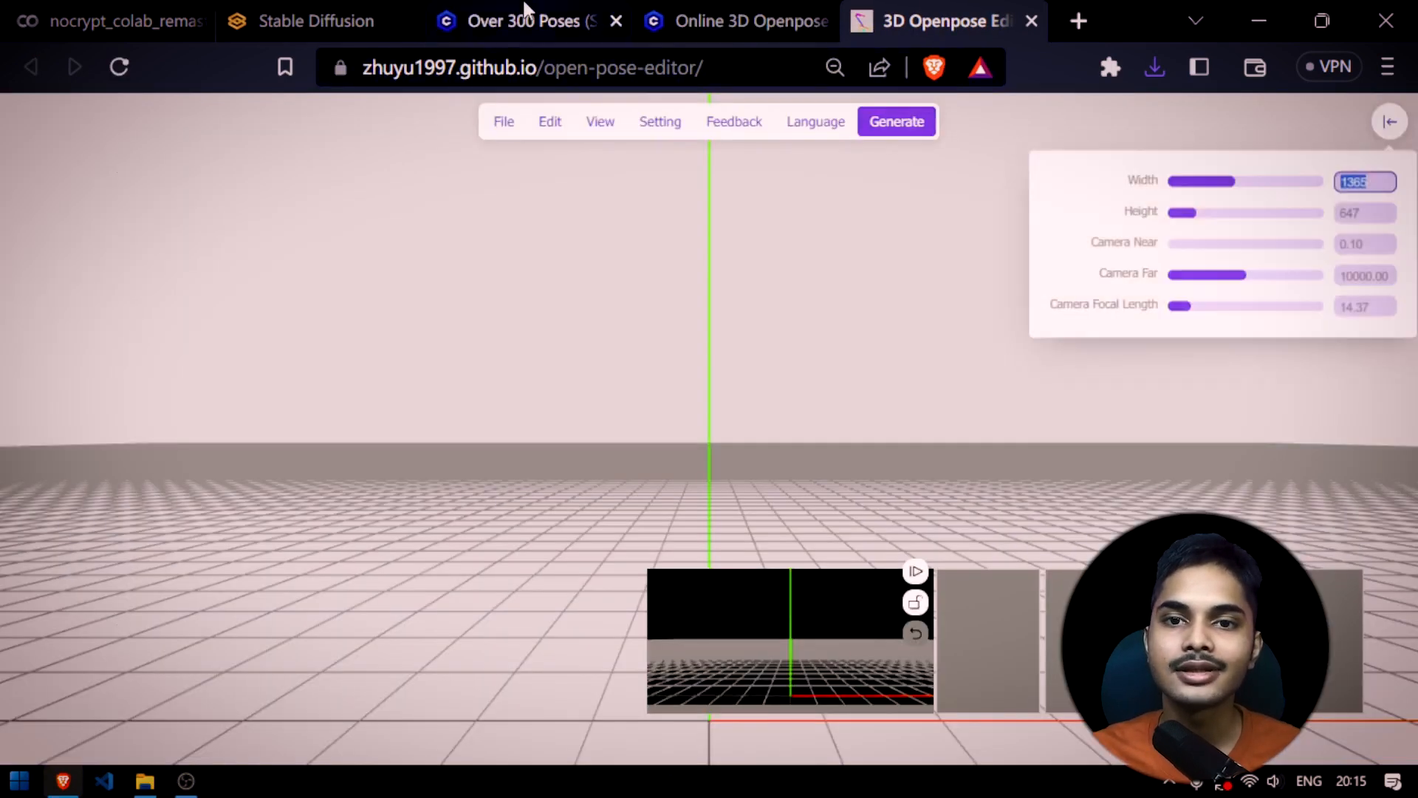
Switch to Stable Diffusion web UI, open the 3D Openpose extension and look over its pose editor
left_click(214, 1)
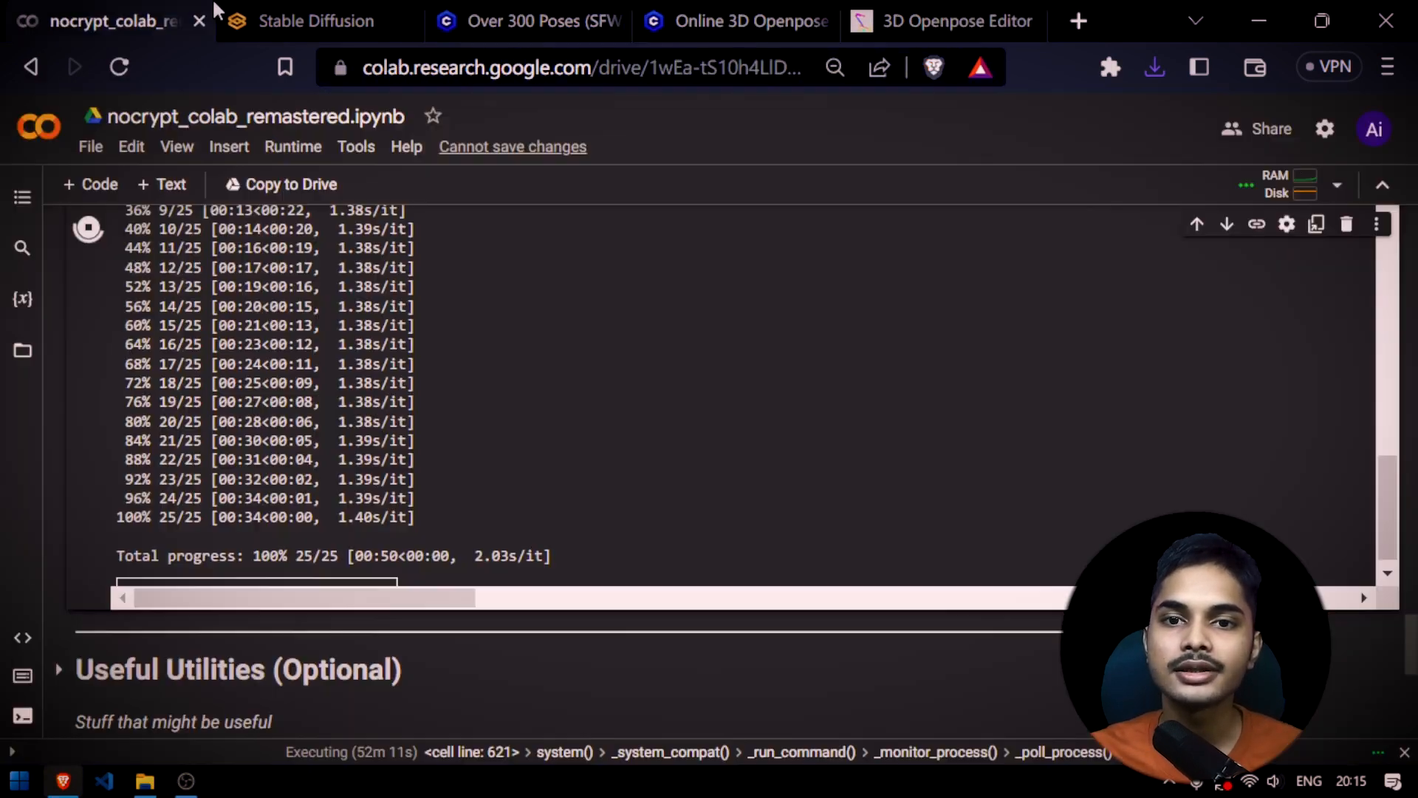
left_click(222, 9)
scroll(622, 316, "up", 20)
scroll(743, 442, "down", 3)
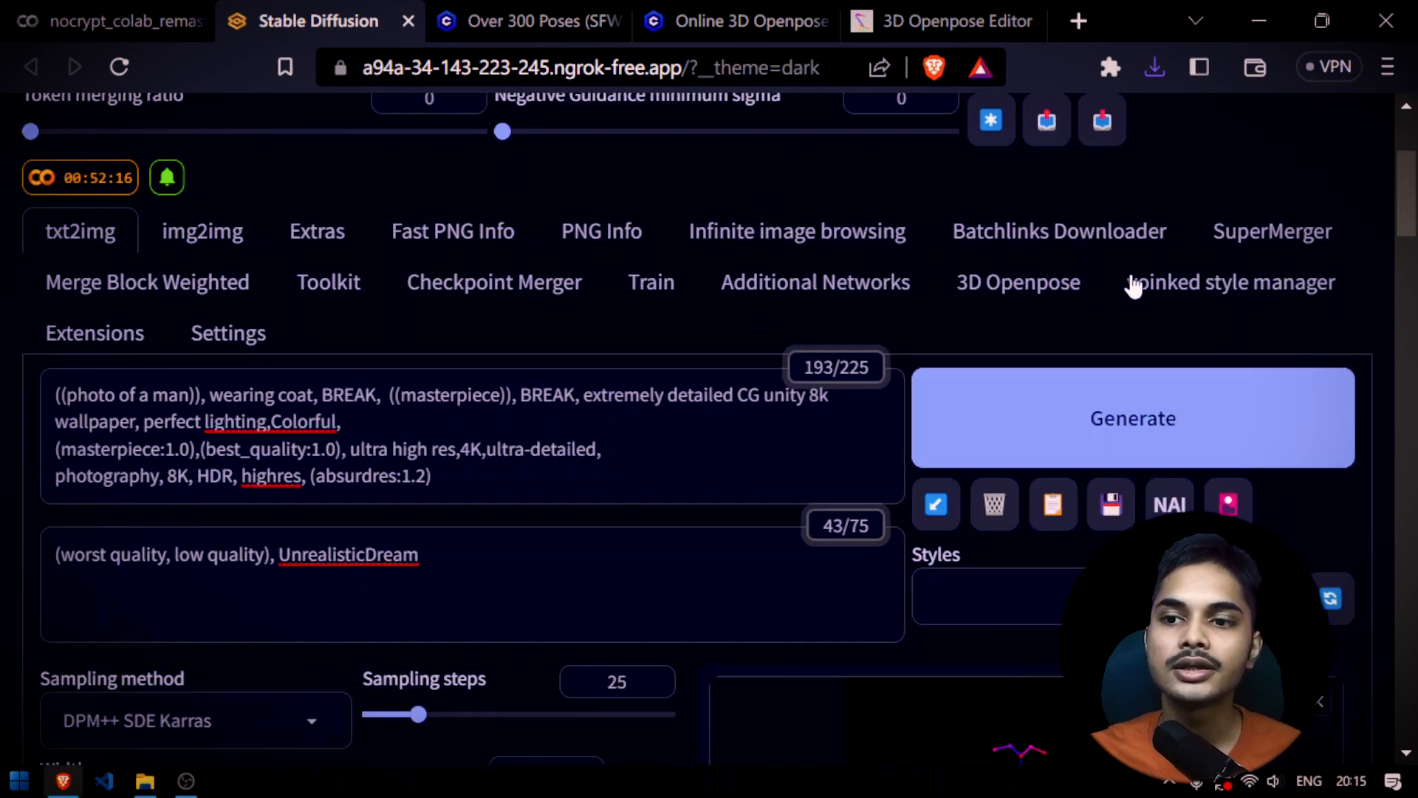
left_click(1029, 285)
scroll(731, 443, "down", 4)
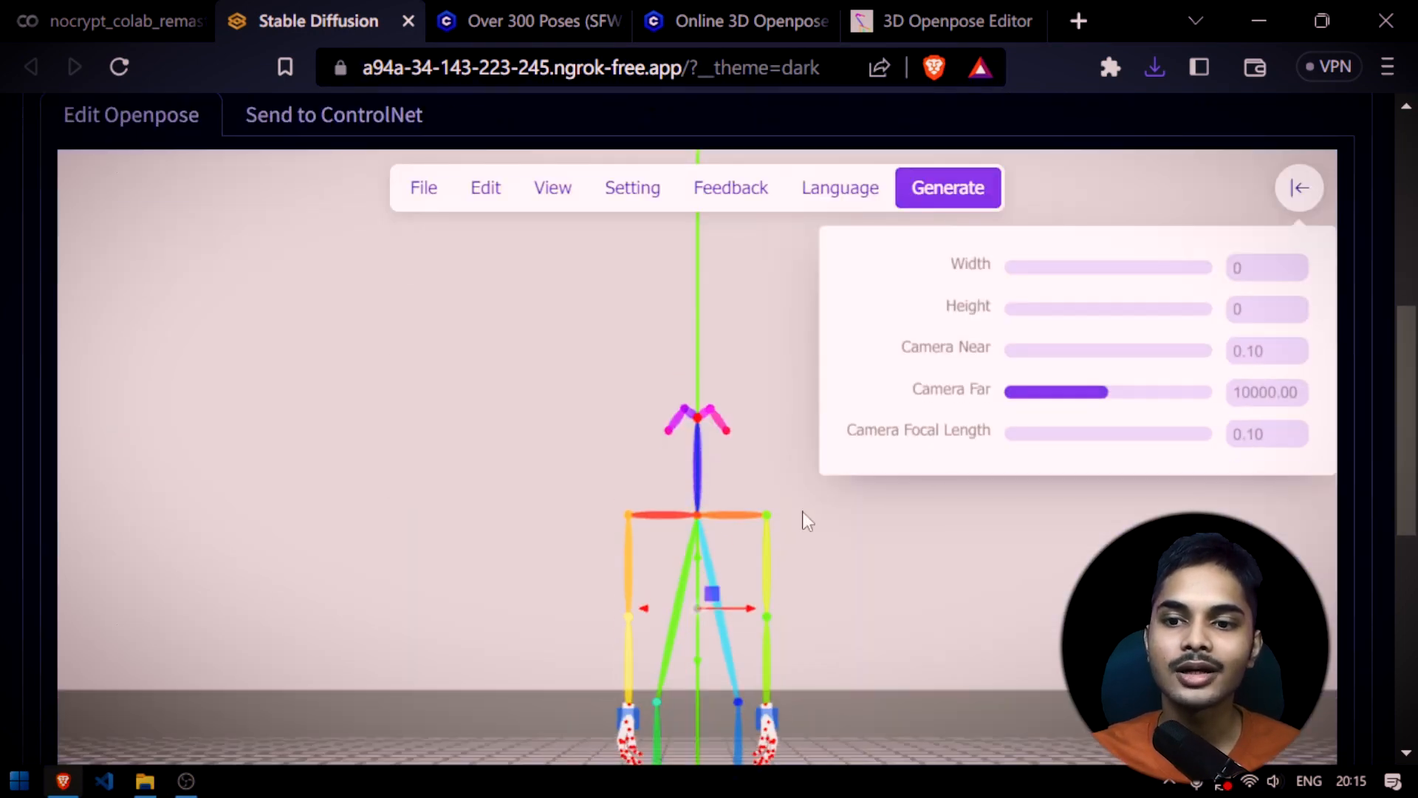
scroll(1384, 263, "down", 7)
scroll(1382, 267, "up", 4)
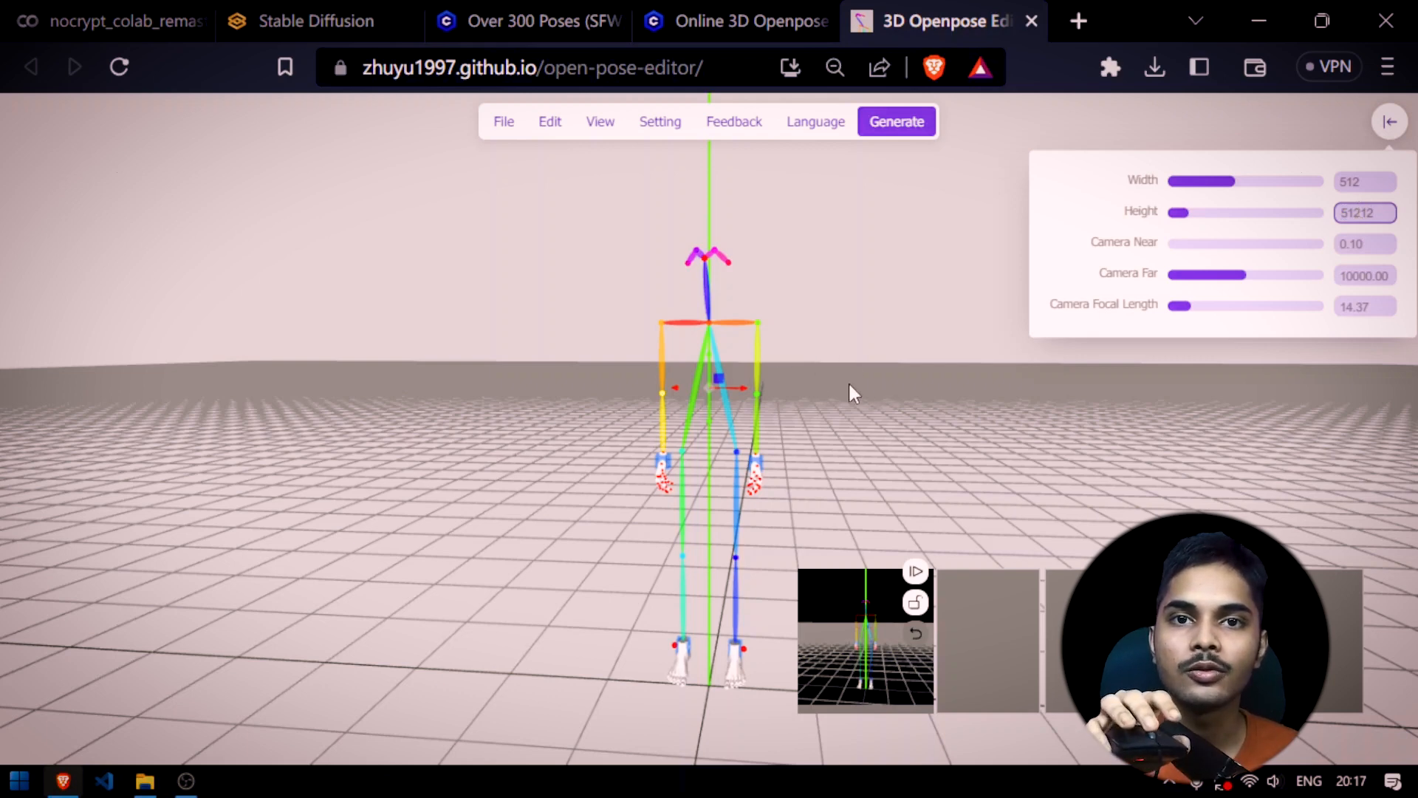
Examine the default skeleton from different distances and angles in the online 3D Openpose Editor
scroll(849, 386, "down", 5)
scroll(849, 385, "up", 5)
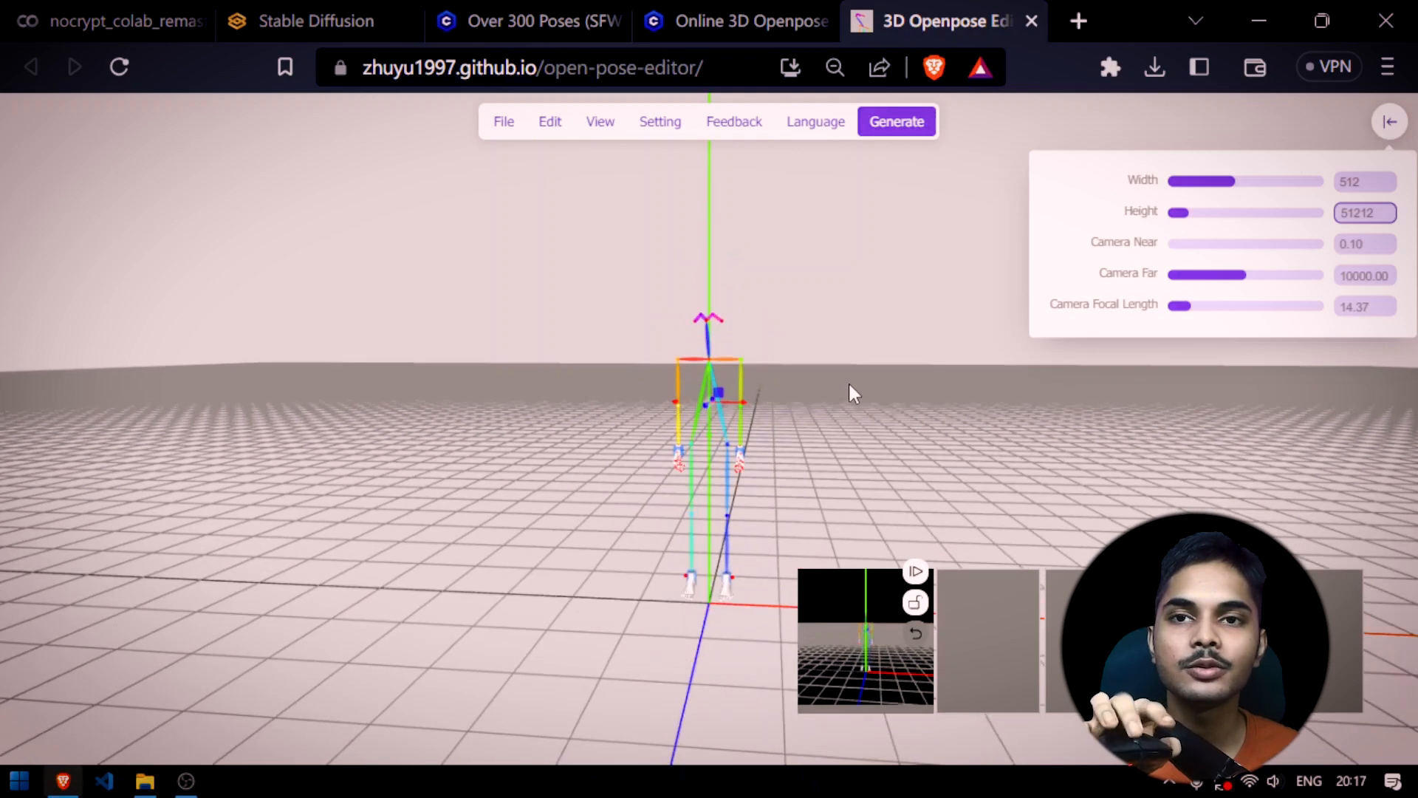
scroll(848, 380, "up", 3)
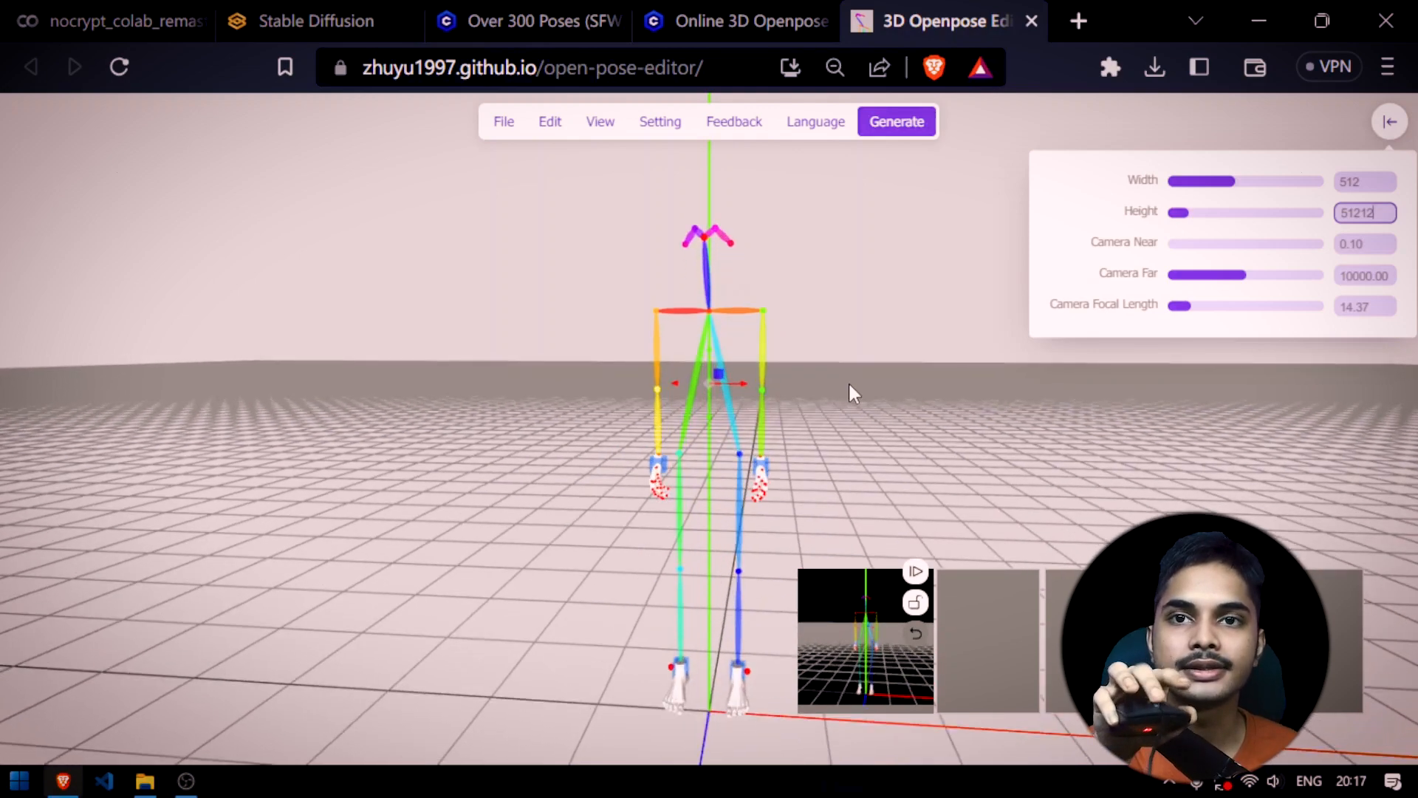
scroll(849, 383, "down", 3)
scroll(849, 383, "down", 2)
scroll(848, 380, "up", 4)
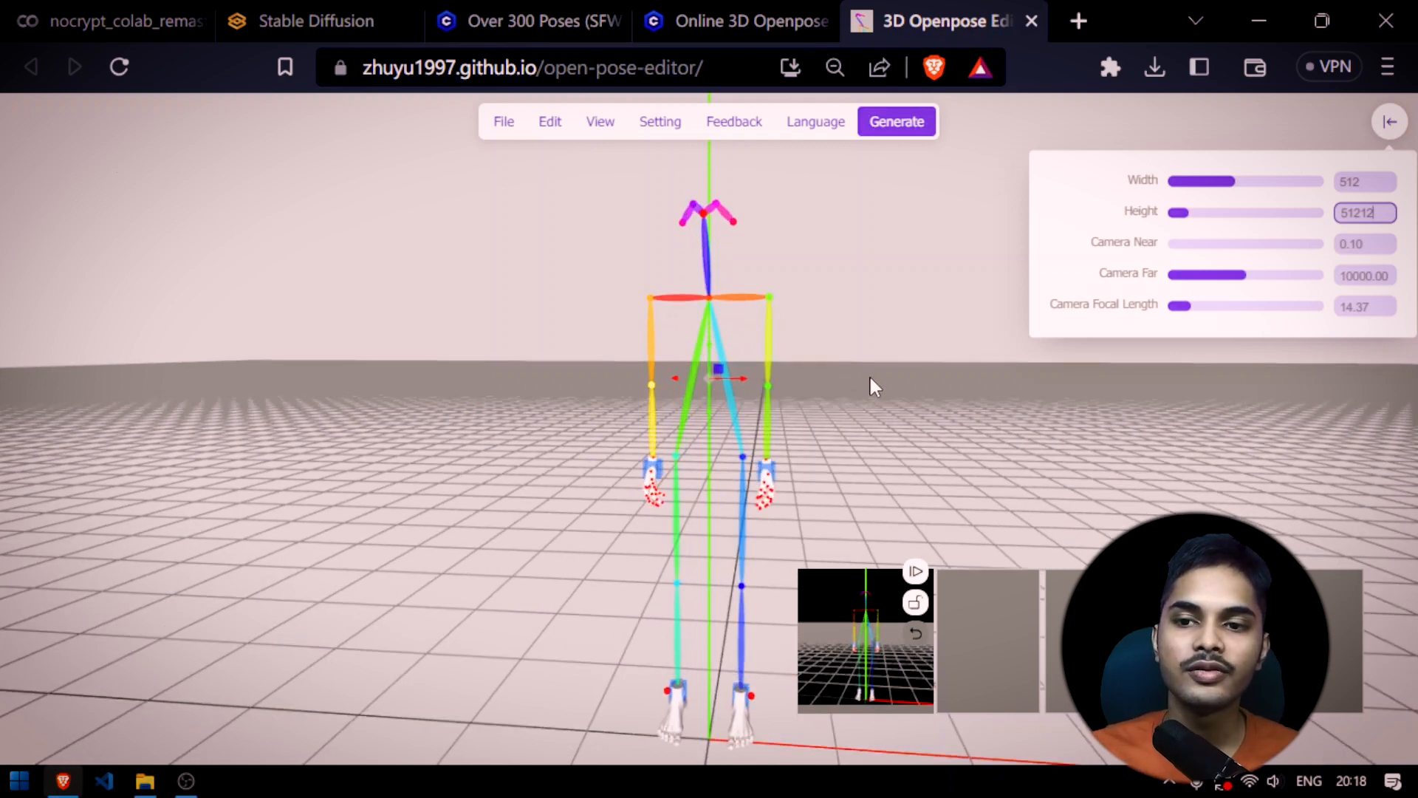
left_click(715, 370)
left_click_drag(868, 395, 654, 393)
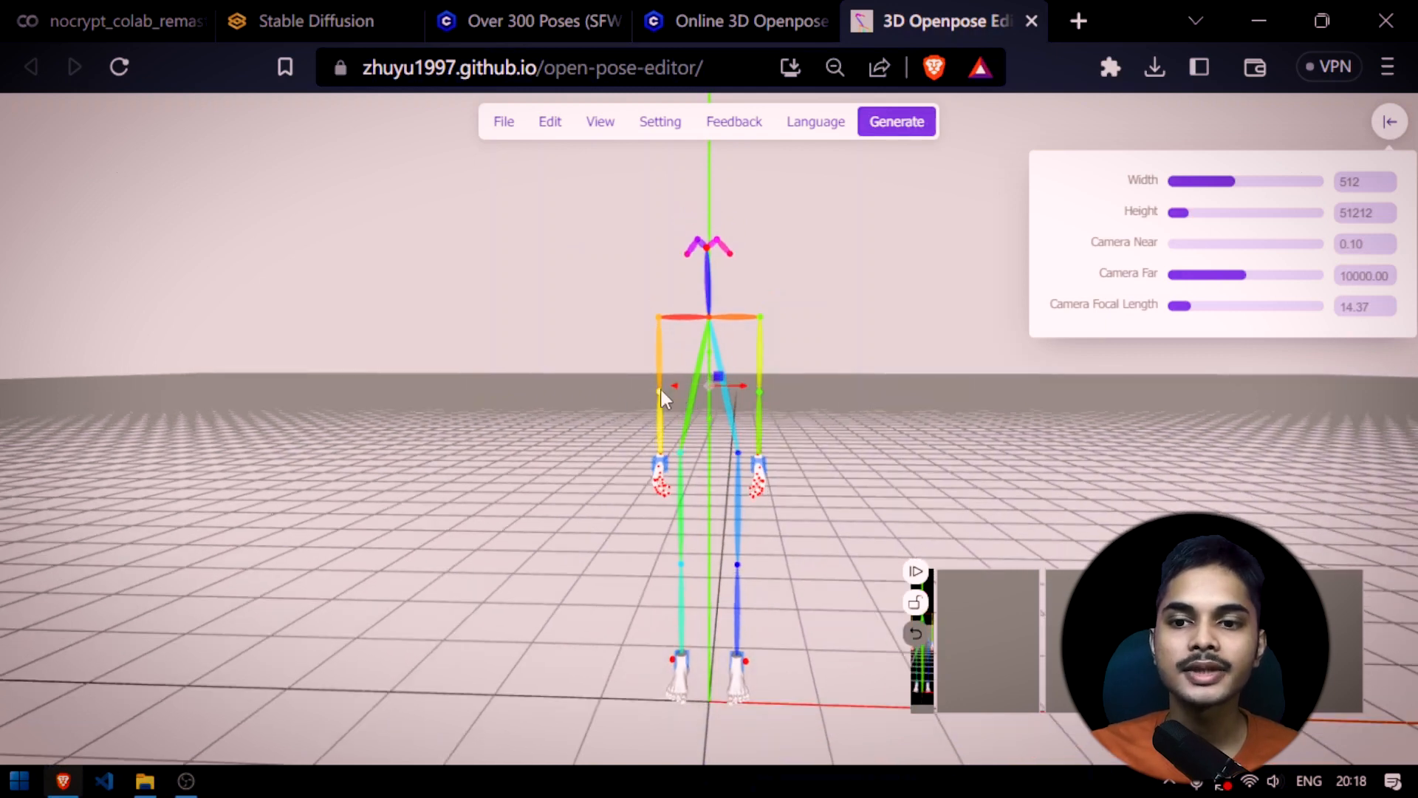
Rotate the elbow of the skeleton's orange arm so the forearm bends forward and slightly outward
left_click(659, 391)
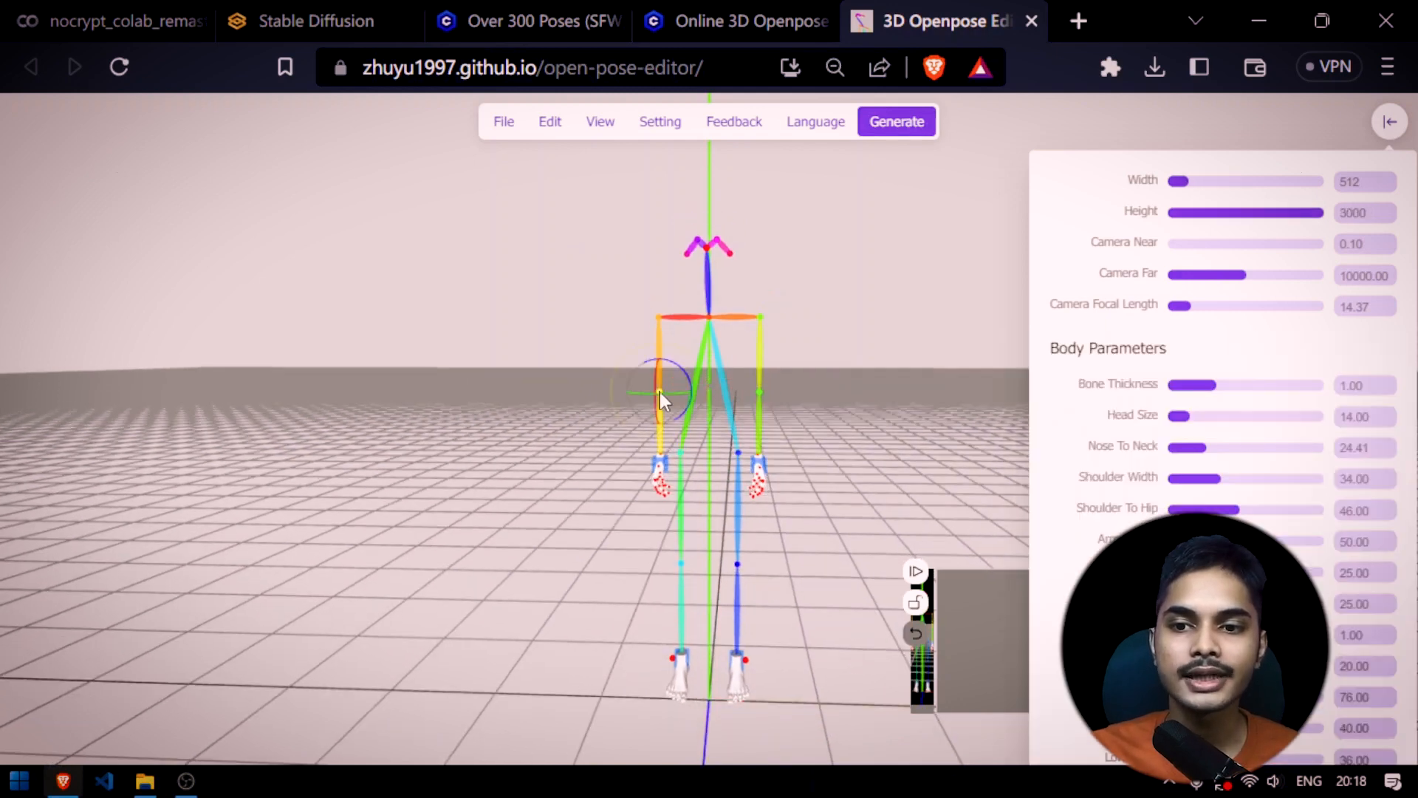
left_click_drag(654, 391, 728, 424)
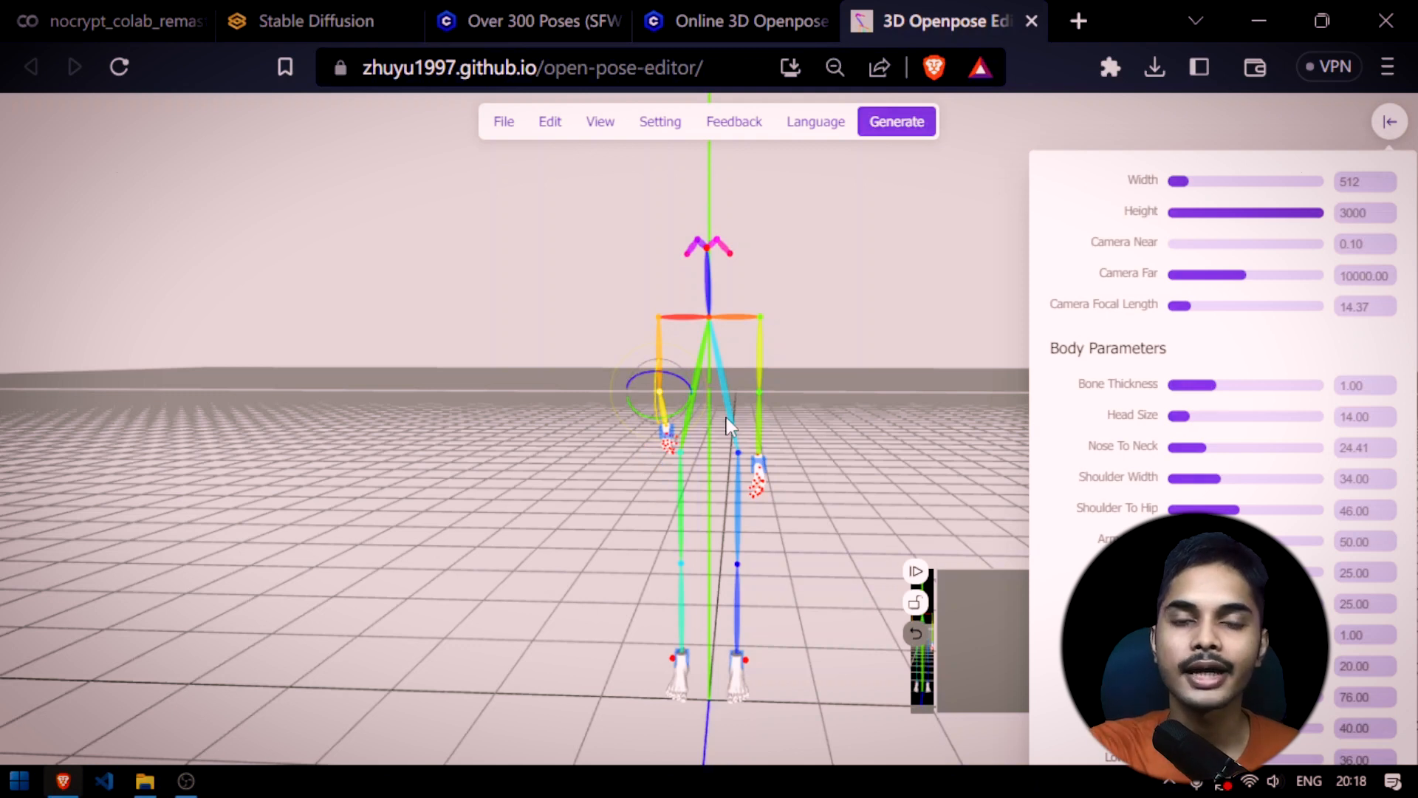
left_click_drag(725, 418, 761, 397)
left_click(760, 394)
left_click_drag(761, 376, 867, 386)
left_click(867, 385)
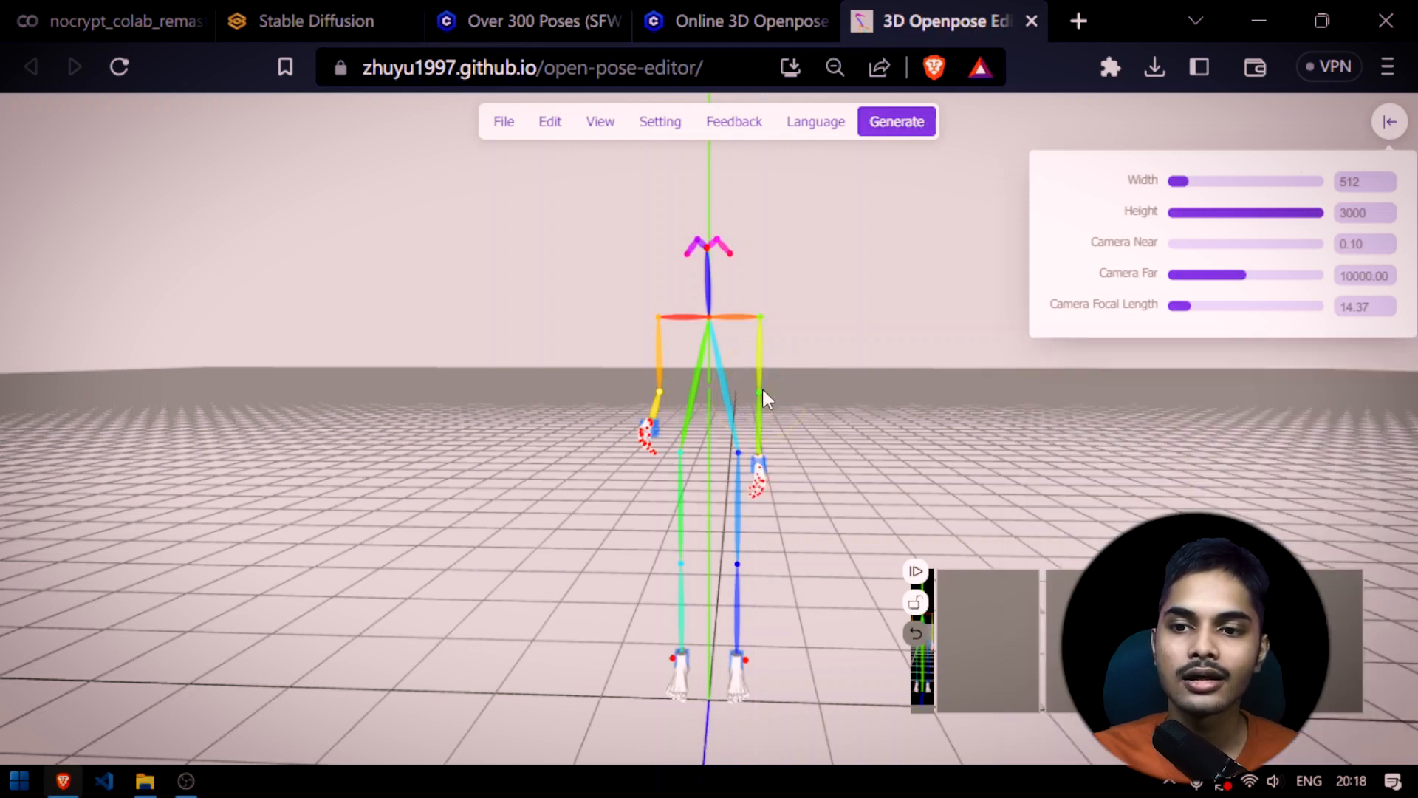
Rotate the elbow of the skeleton's yellow-green arm so the forearm bends forward and inward toward the hip
left_click(763, 394)
scroll(786, 399, "up", 4)
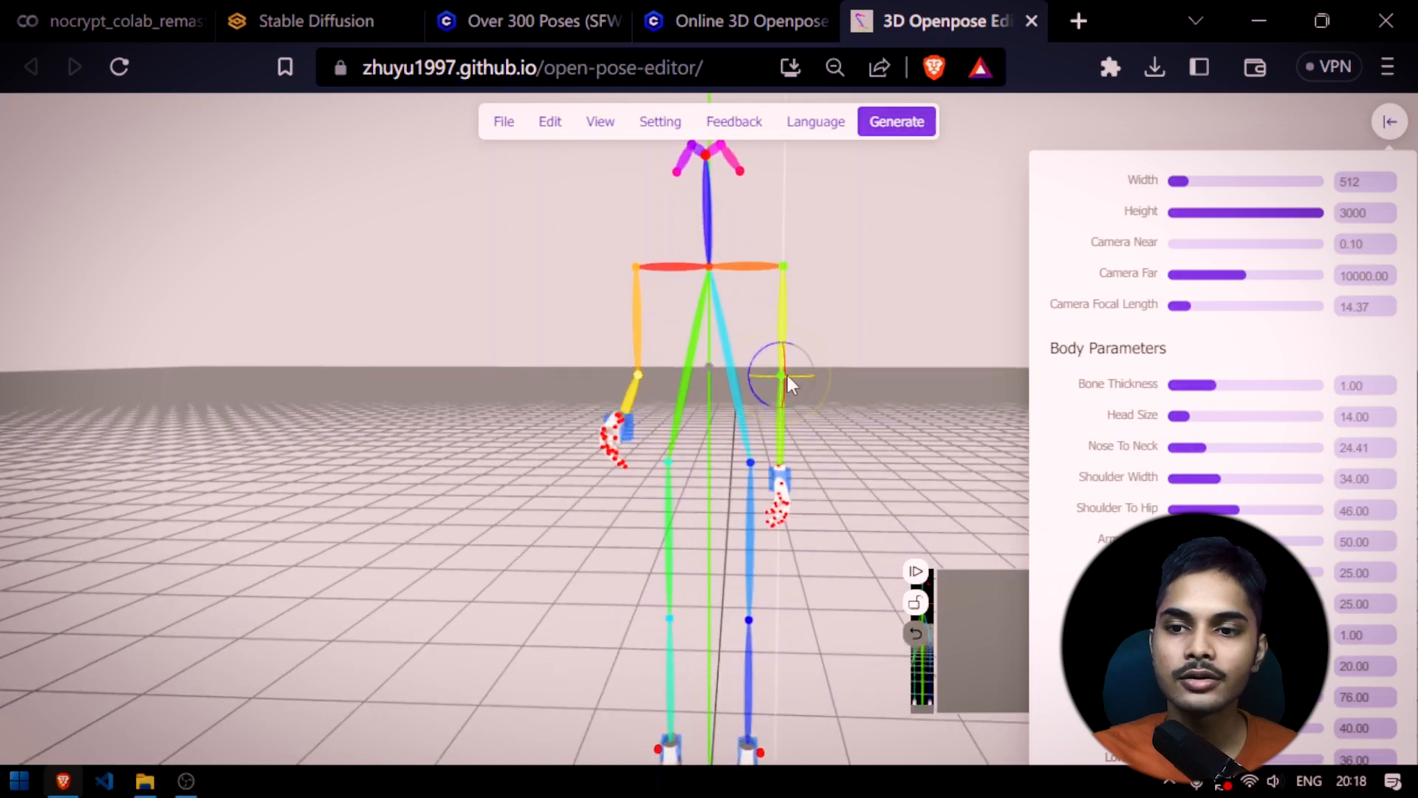
mouse_move(786, 375)
left_mouse_down()
mouse_move(782, 341)
mouse_move(784, 386)
left_mouse_up()
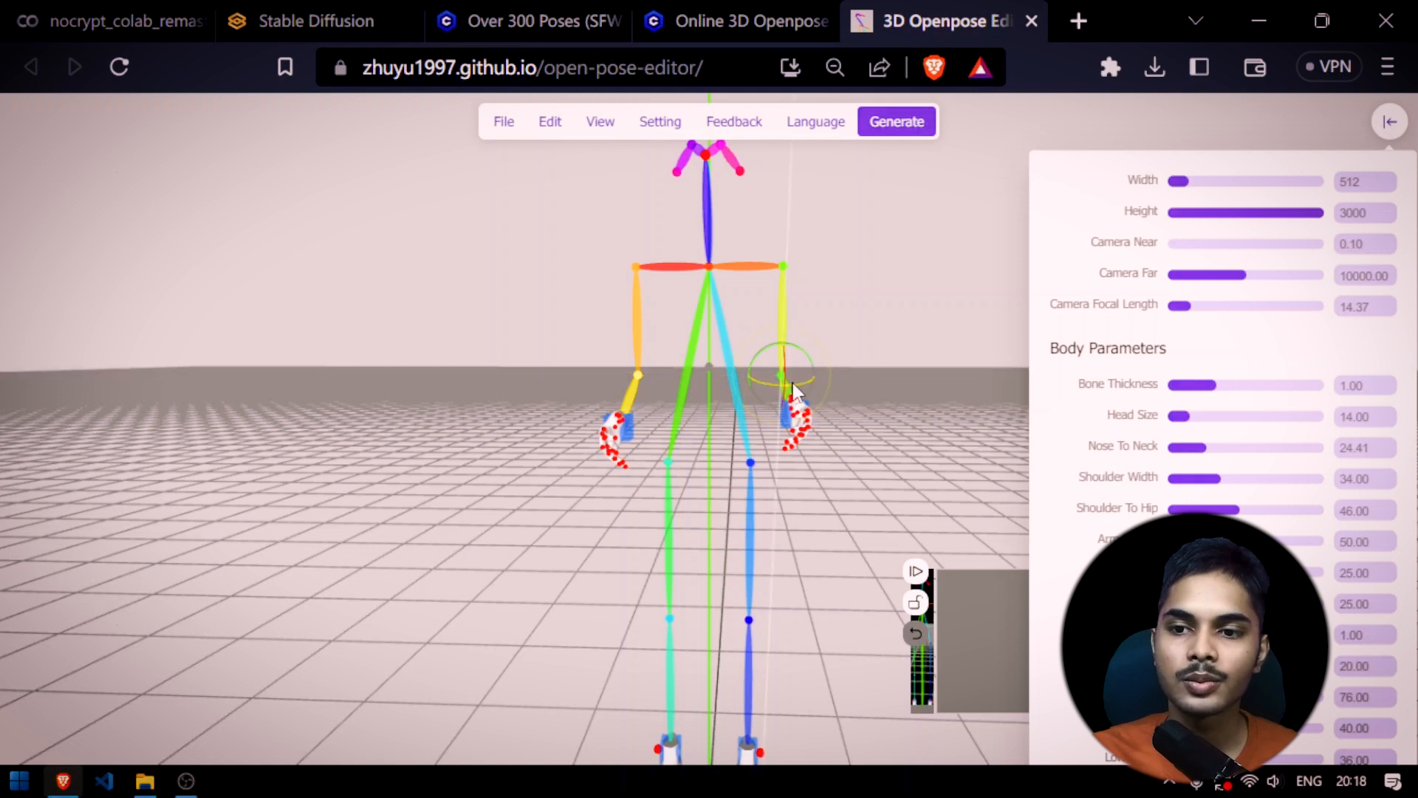
left_click_drag(794, 392, 969, 345)
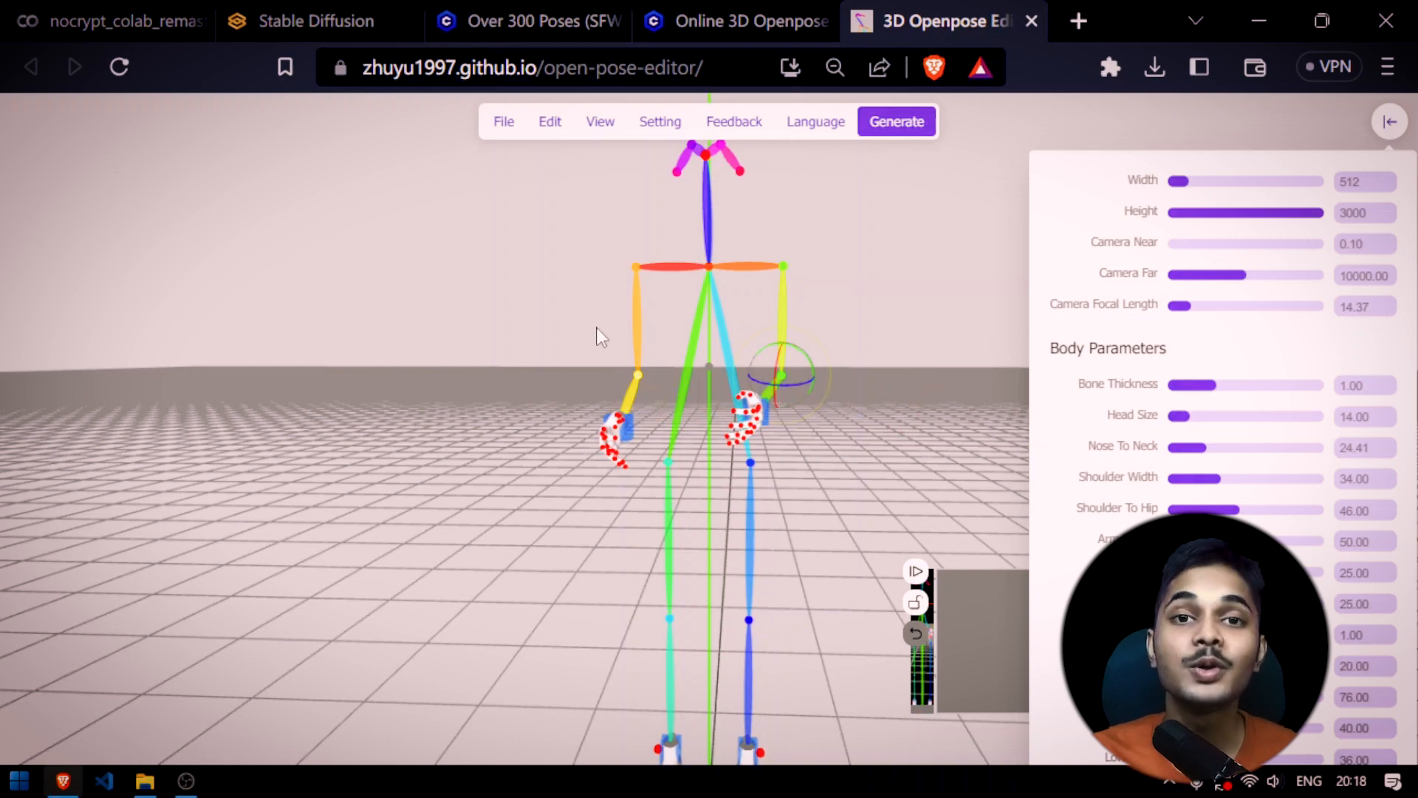
scroll(845, 298, "down", 3)
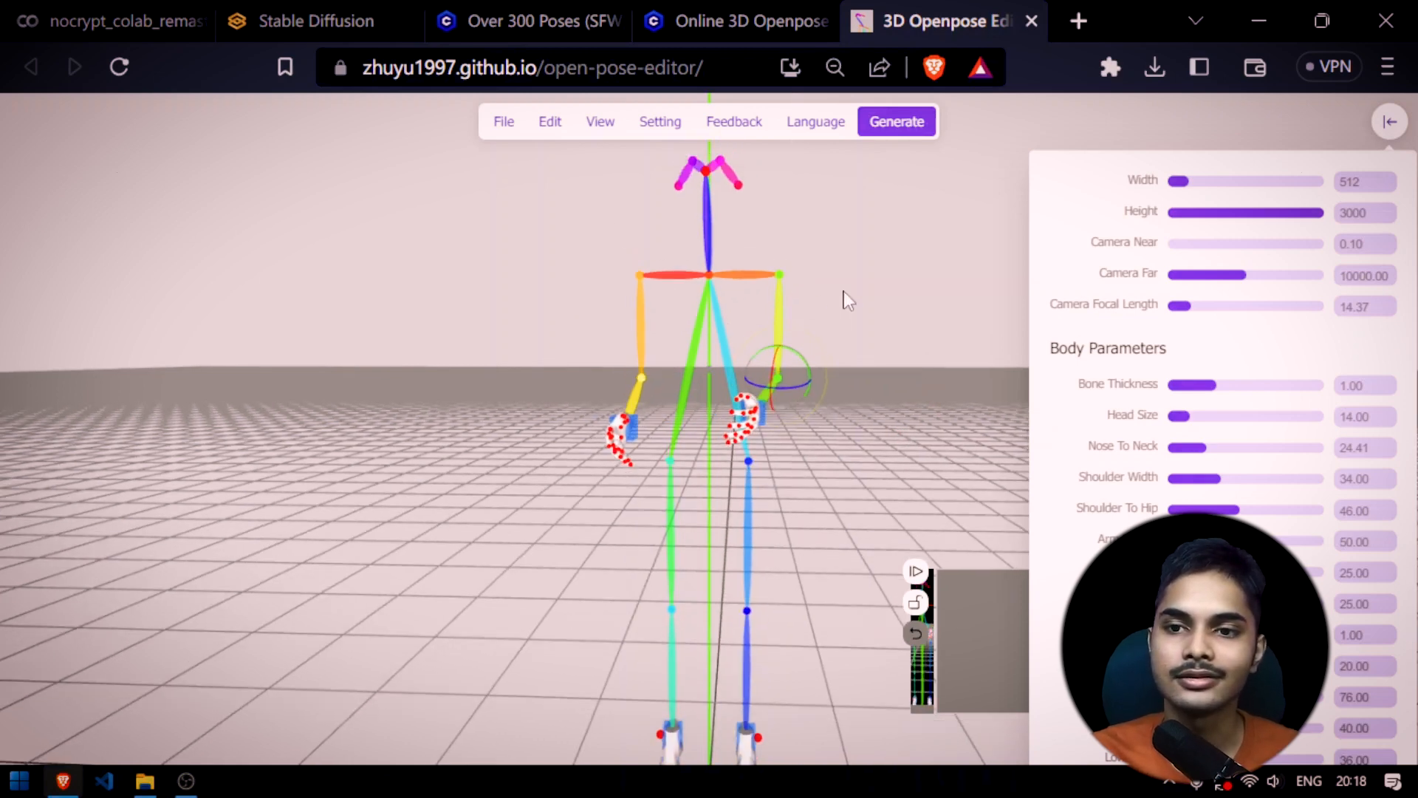
left_click_drag(860, 361, 776, 301)
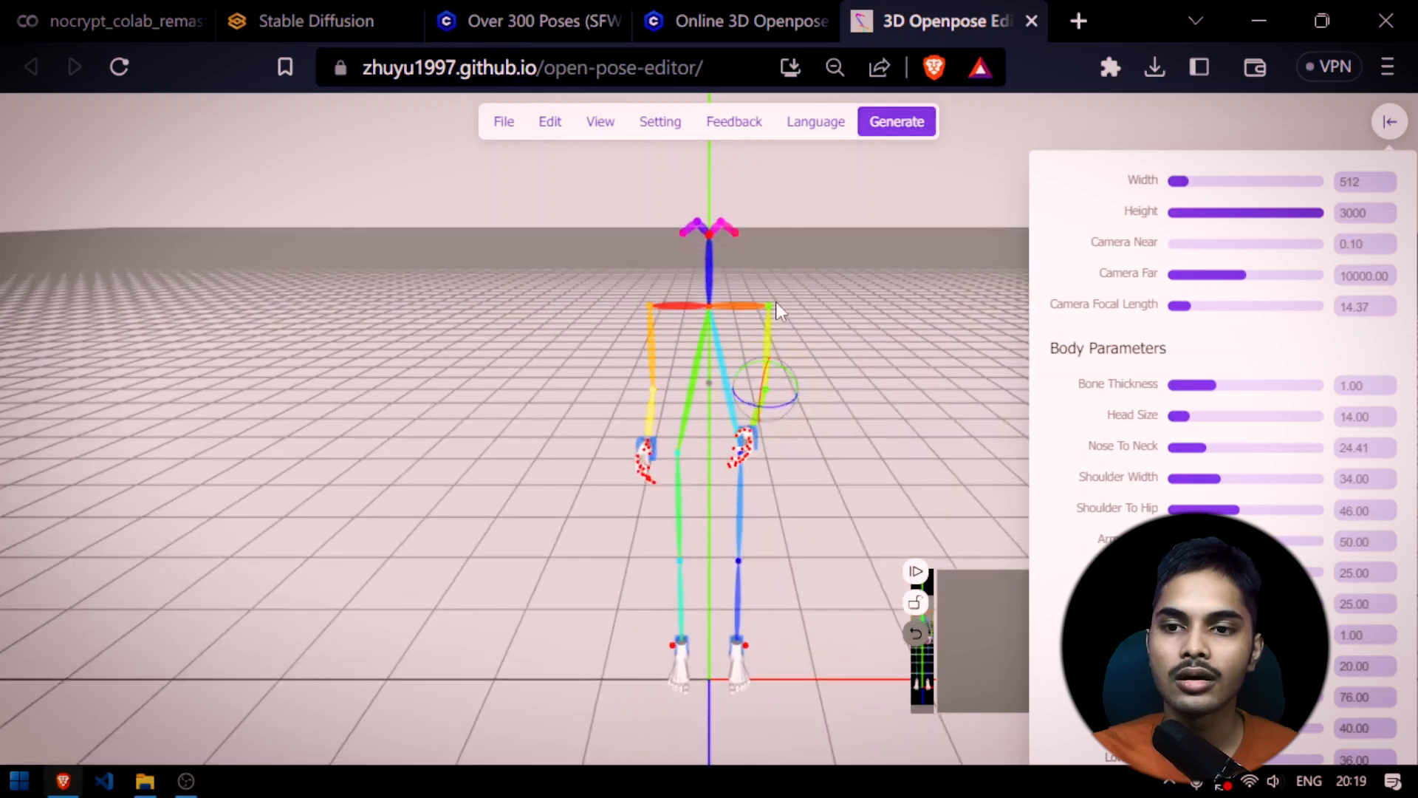
Rotate the eye joints on both sides of the skeleton's head so both ear ends angle upward
mouse_move(709, 235)
left_mouse_down()
mouse_move(709, 222)
mouse_move(722, 242)
mouse_move(701, 230)
left_mouse_up()
left_click(709, 227)
double_click(699, 215)
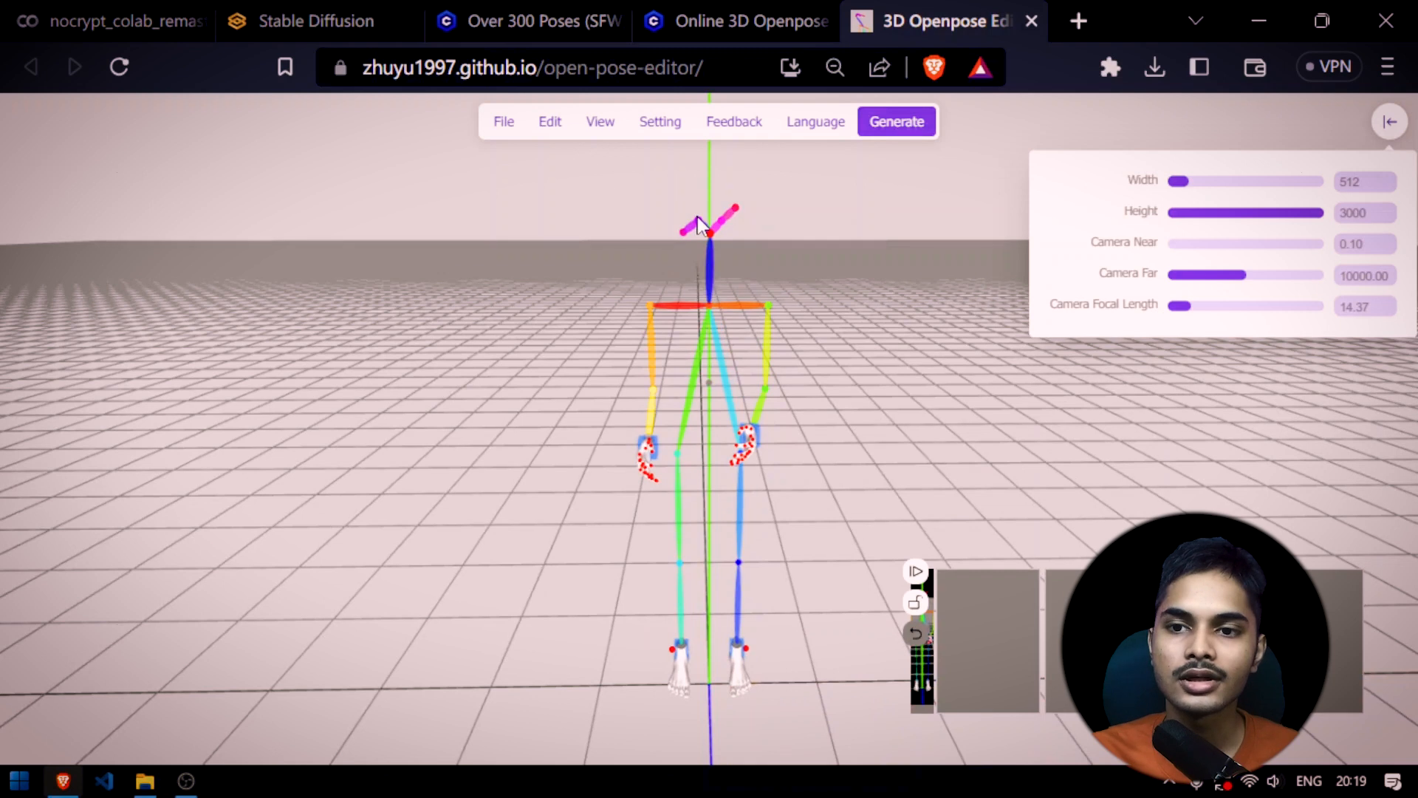
left_click(699, 233)
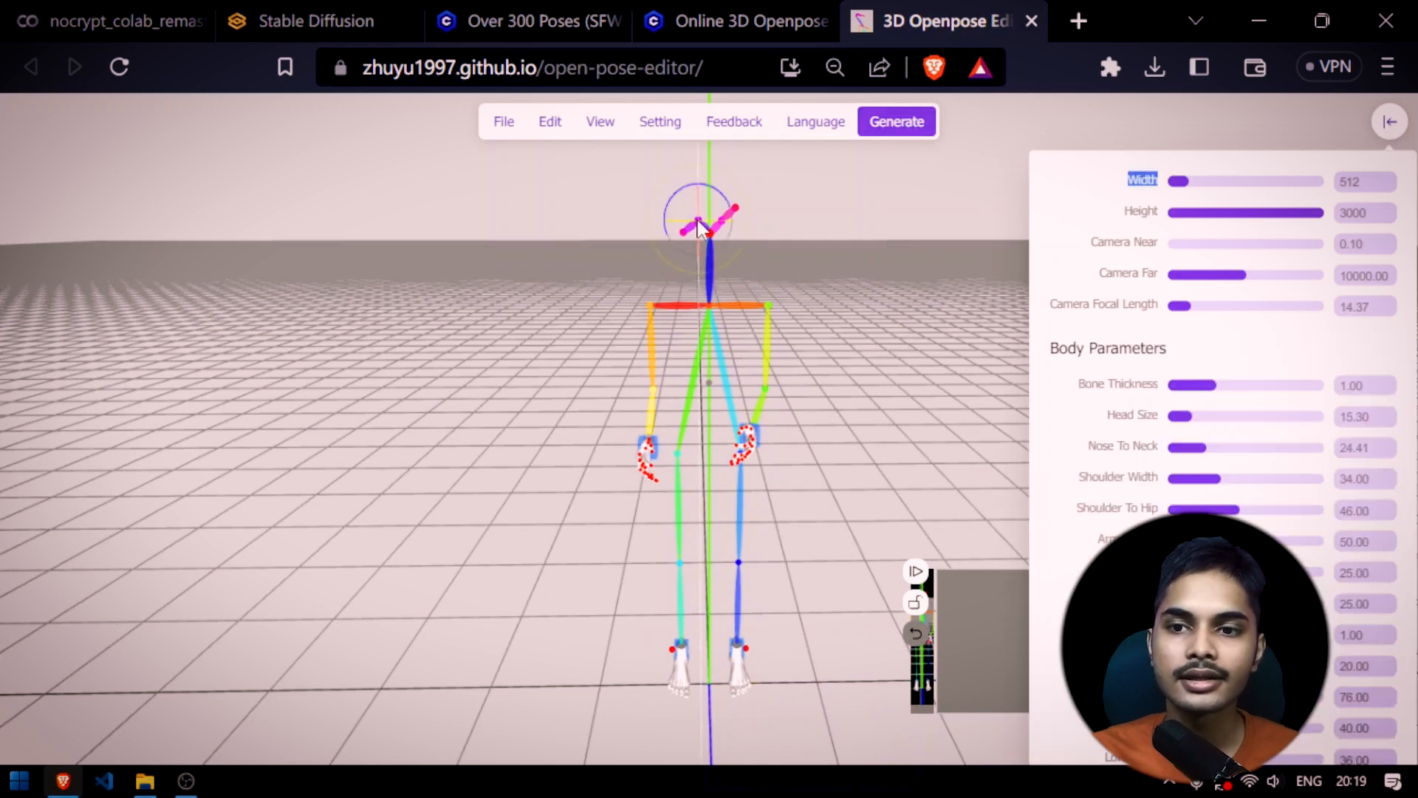
left_click_drag(708, 281, 534, 245)
mouse_move(831, 246)
left_mouse_down()
mouse_move(835, 222)
mouse_move(825, 239)
left_mouse_up()
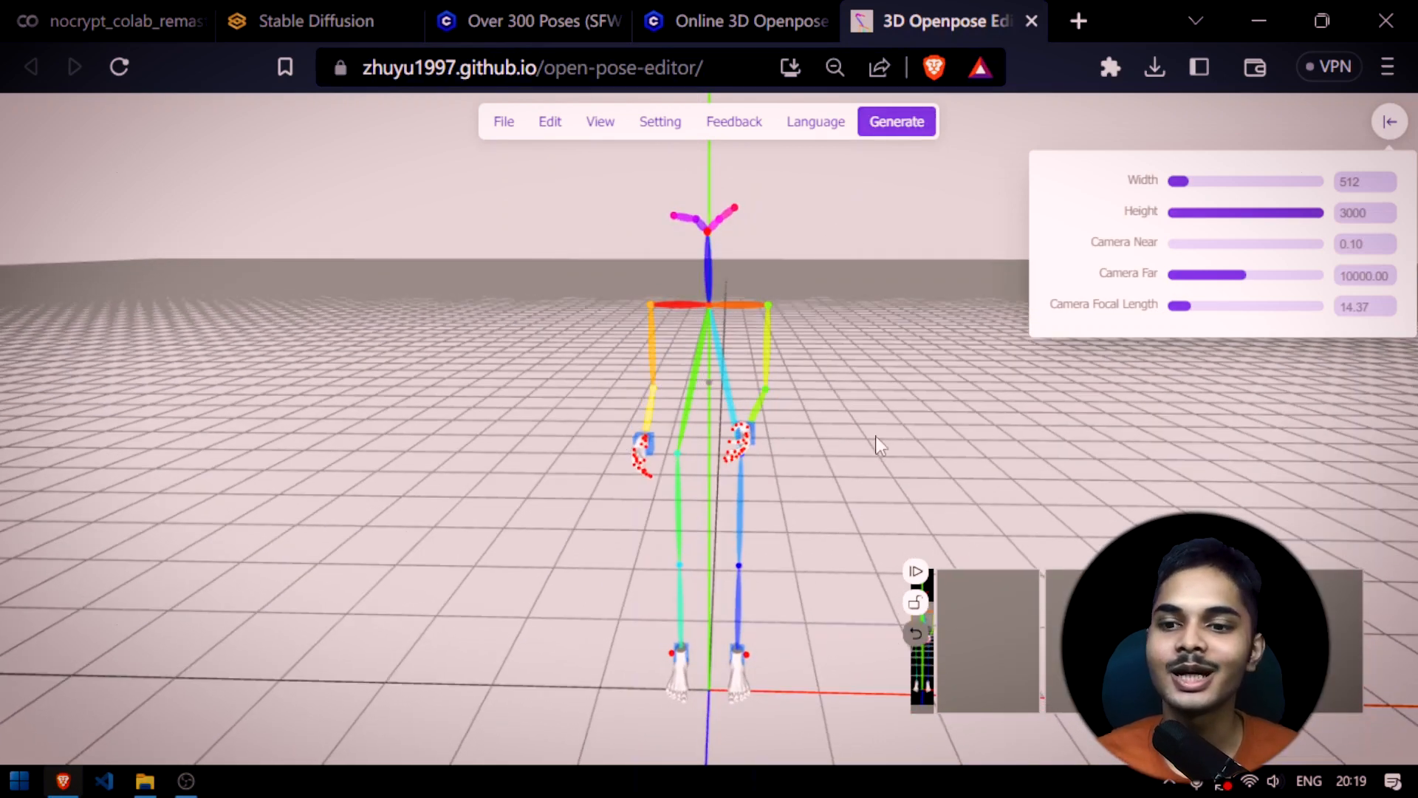
Set both the width and the height of the output pose image to 530
scroll(802, 346, "down", 3)
scroll(802, 346, "up", 2)
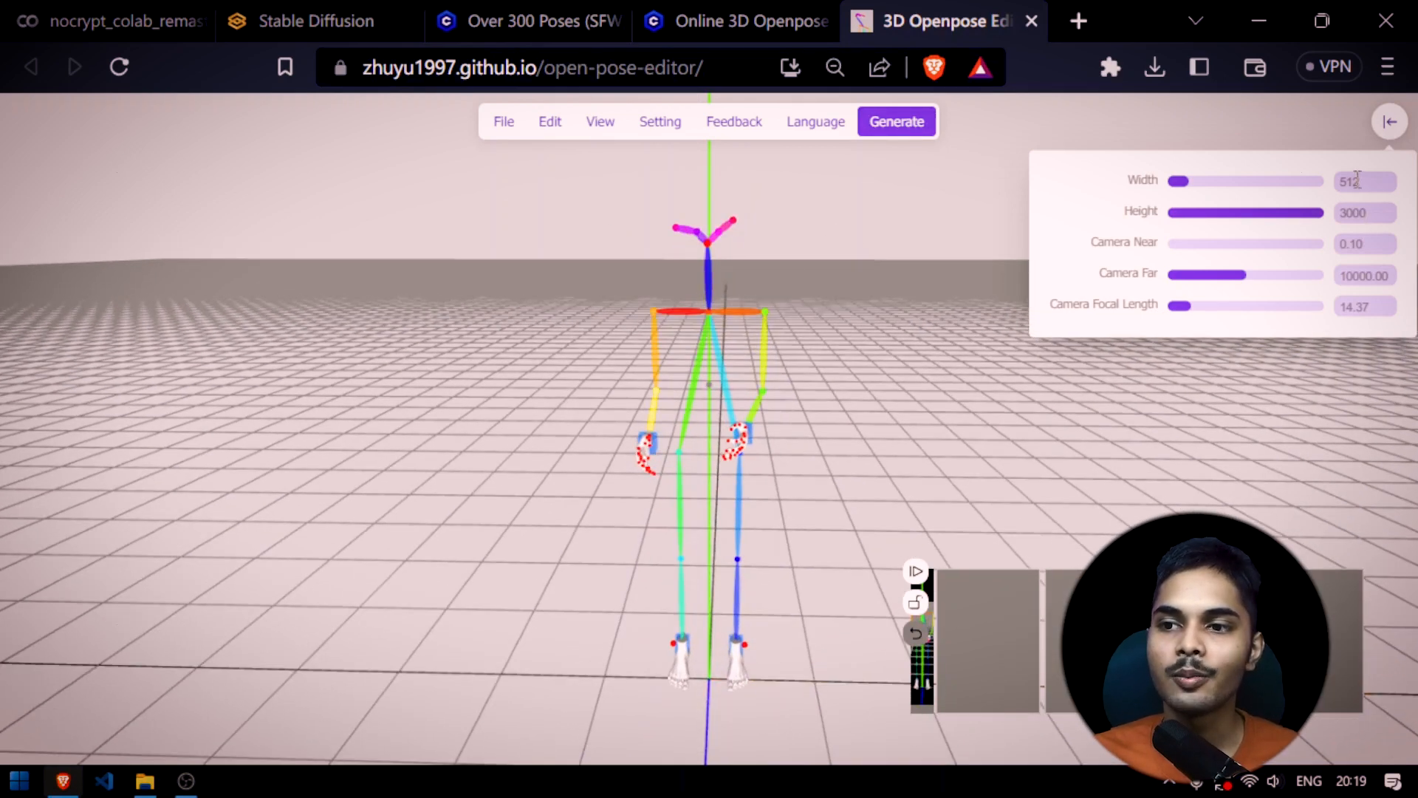
double_click(1354, 213)
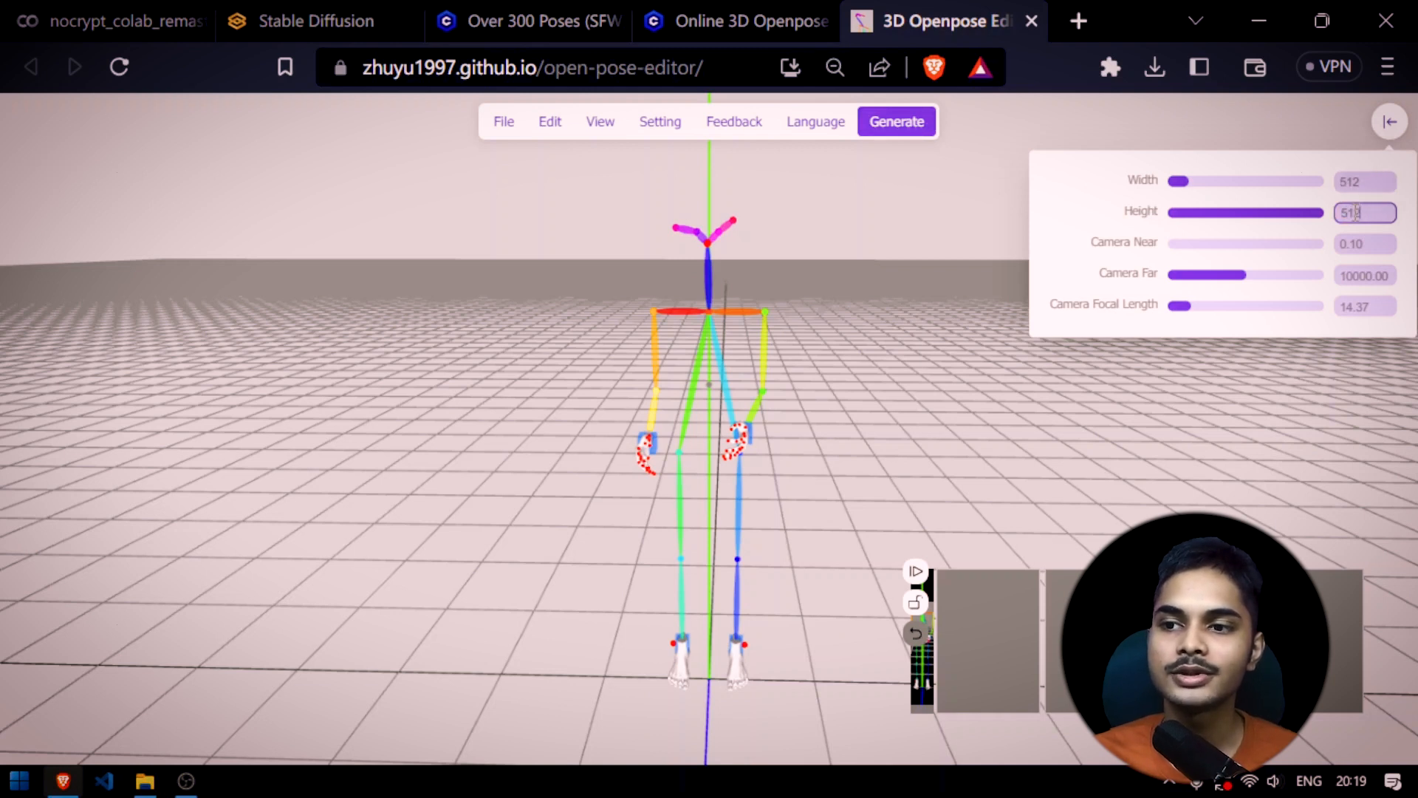
mouse_move(1203, 182)
left_mouse_down()
mouse_move(1225, 215)
mouse_move(1190, 206)
left_mouse_up()
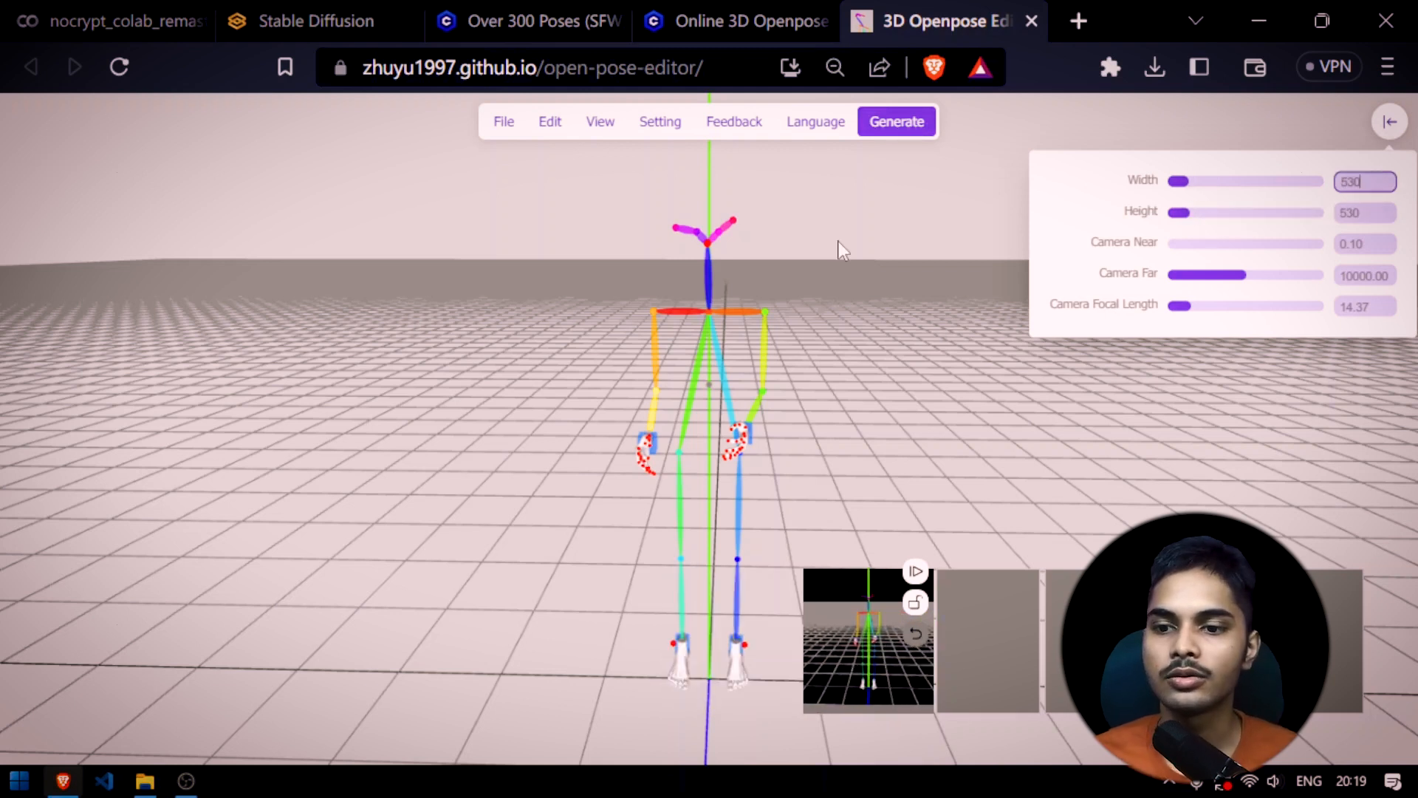
Frame the whole figure closely, generate its pose maps and download the OpenPose skeleton image
scroll(833, 378, "up", 3)
left_click_drag(871, 422, 879, 414)
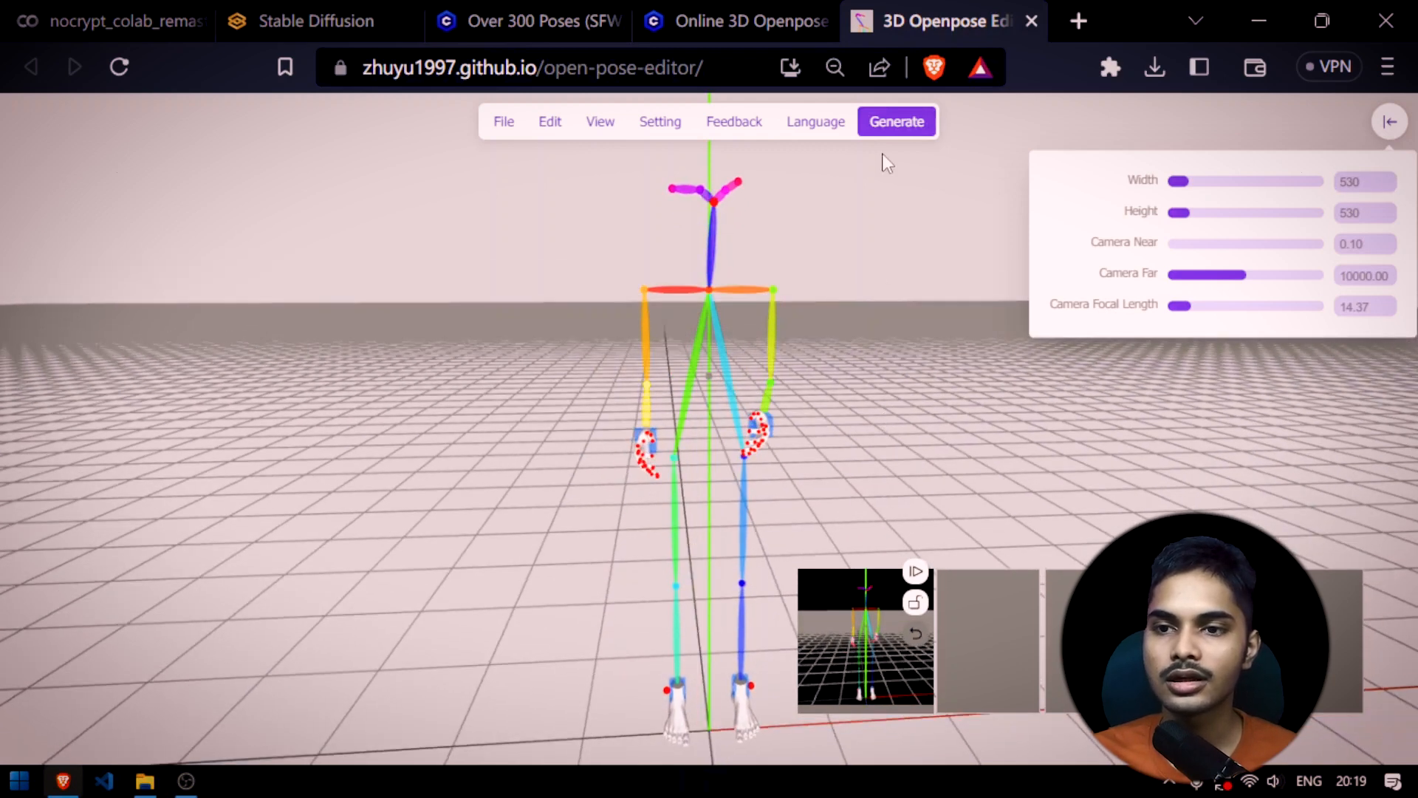
left_click(884, 124)
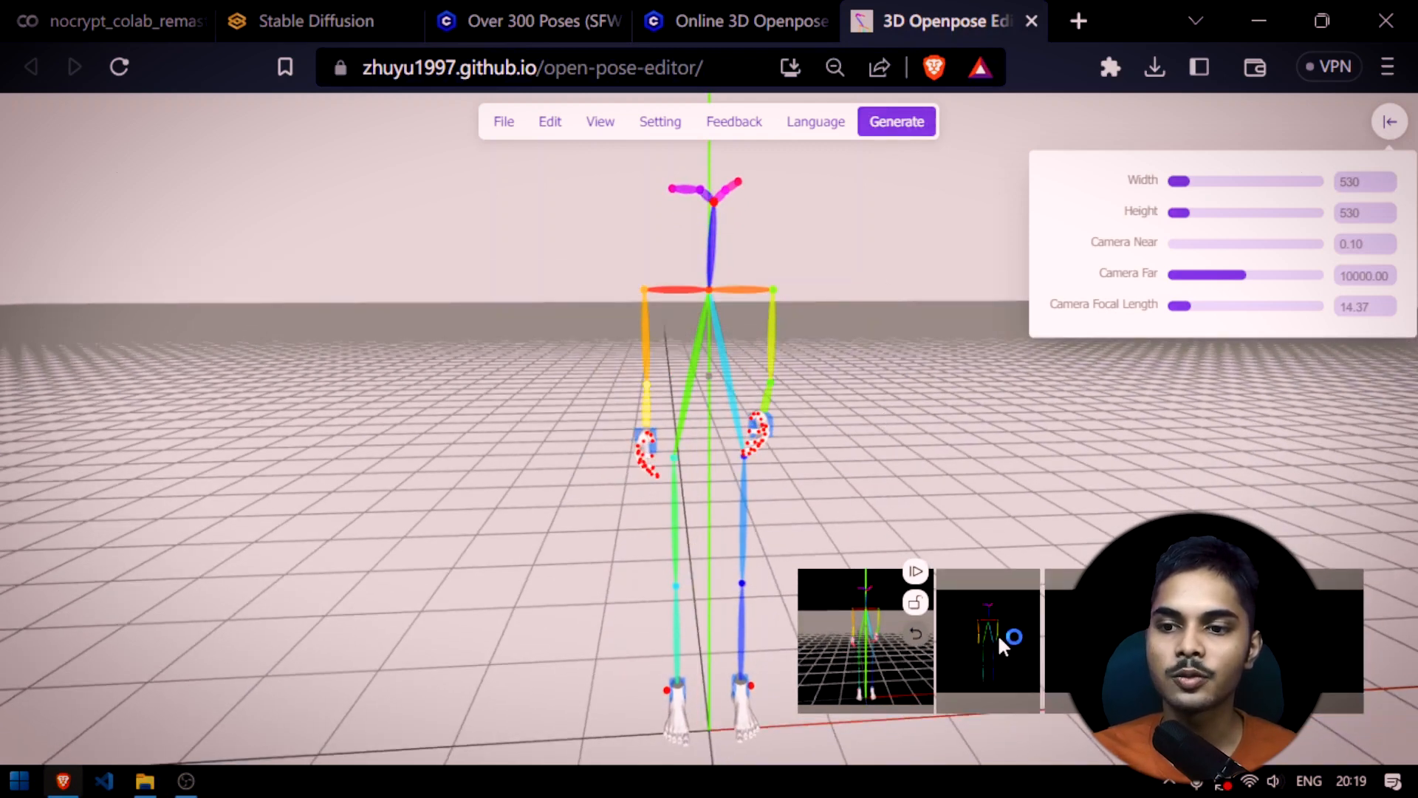
key("Return")
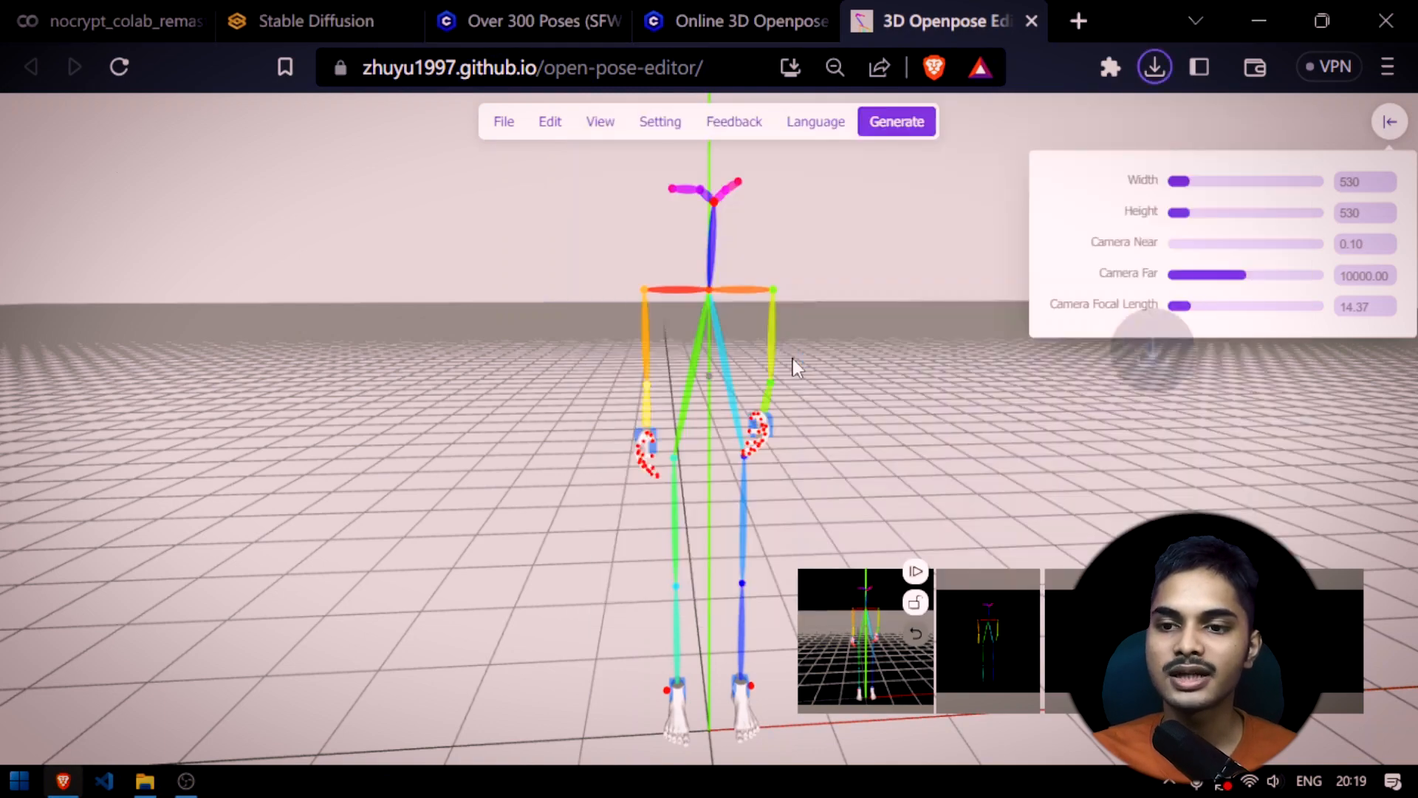
Check how moving the camera away from the skeleton and back changes its size in the pose map
scroll(551, 393, "down", 5)
scroll(551, 395, "down", 5)
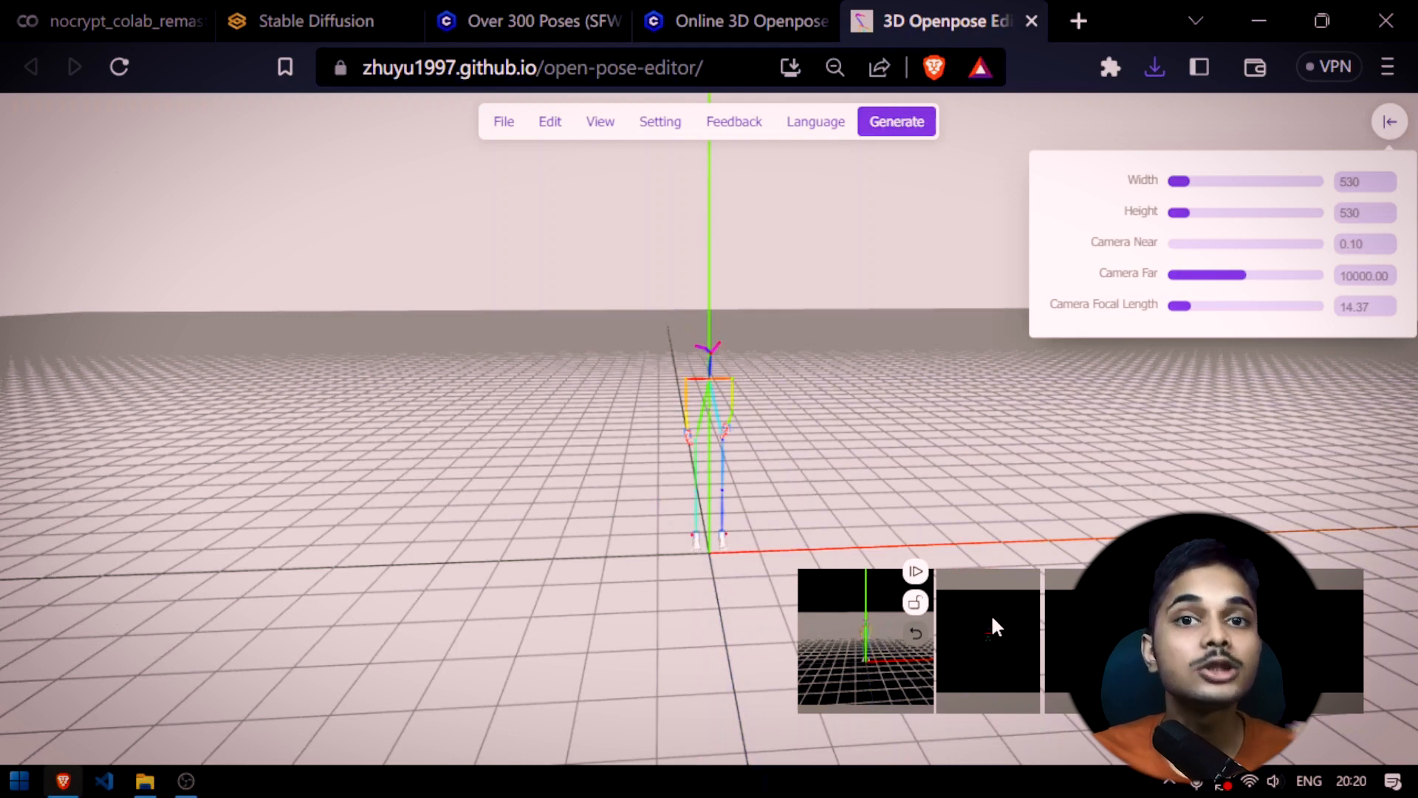
scroll(864, 465, "up", 5)
scroll(864, 461, "up", 3)
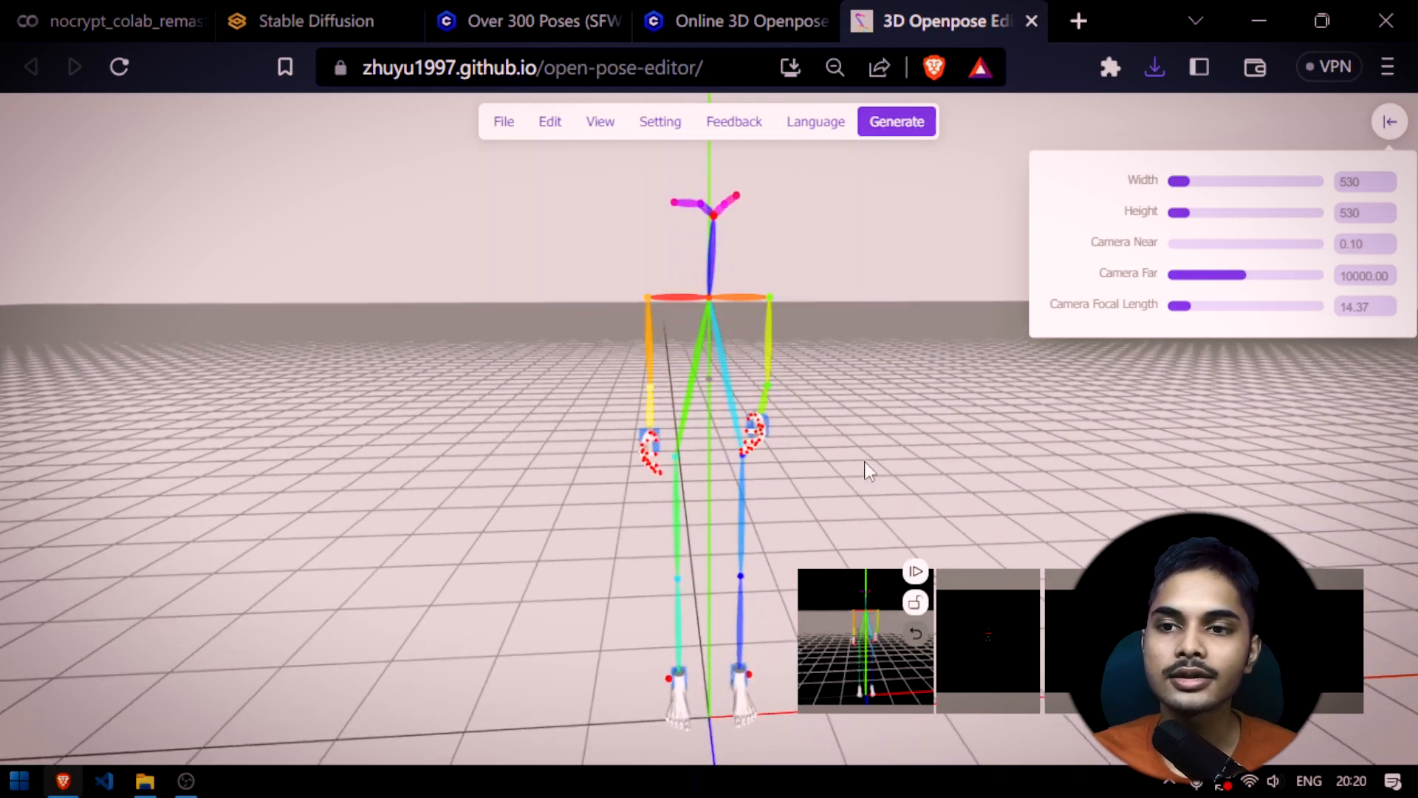
scroll(878, 212, "up", 3)
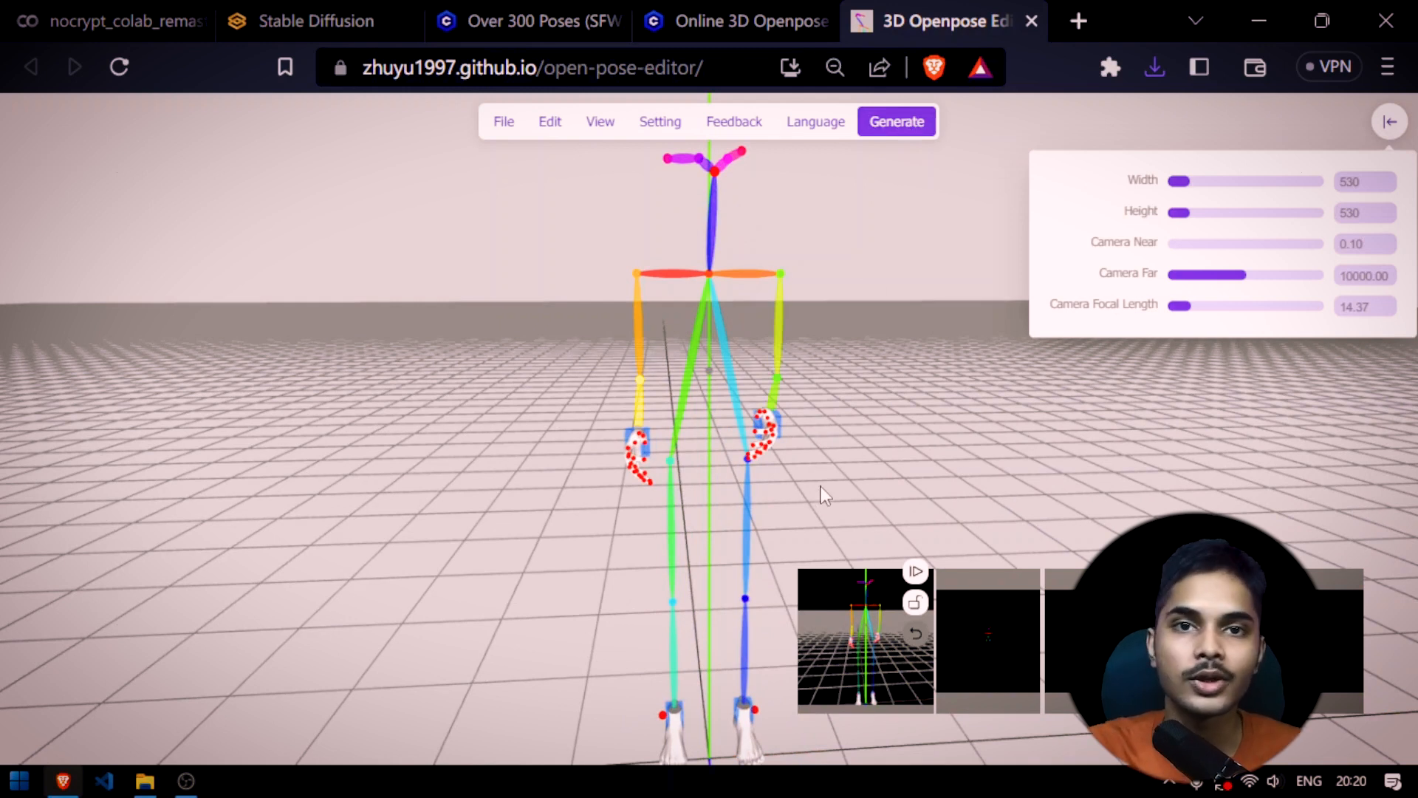
Switch to Stable Diffusion web UI and return to the ControlNet unit in txt2img
left_click(731, 21)
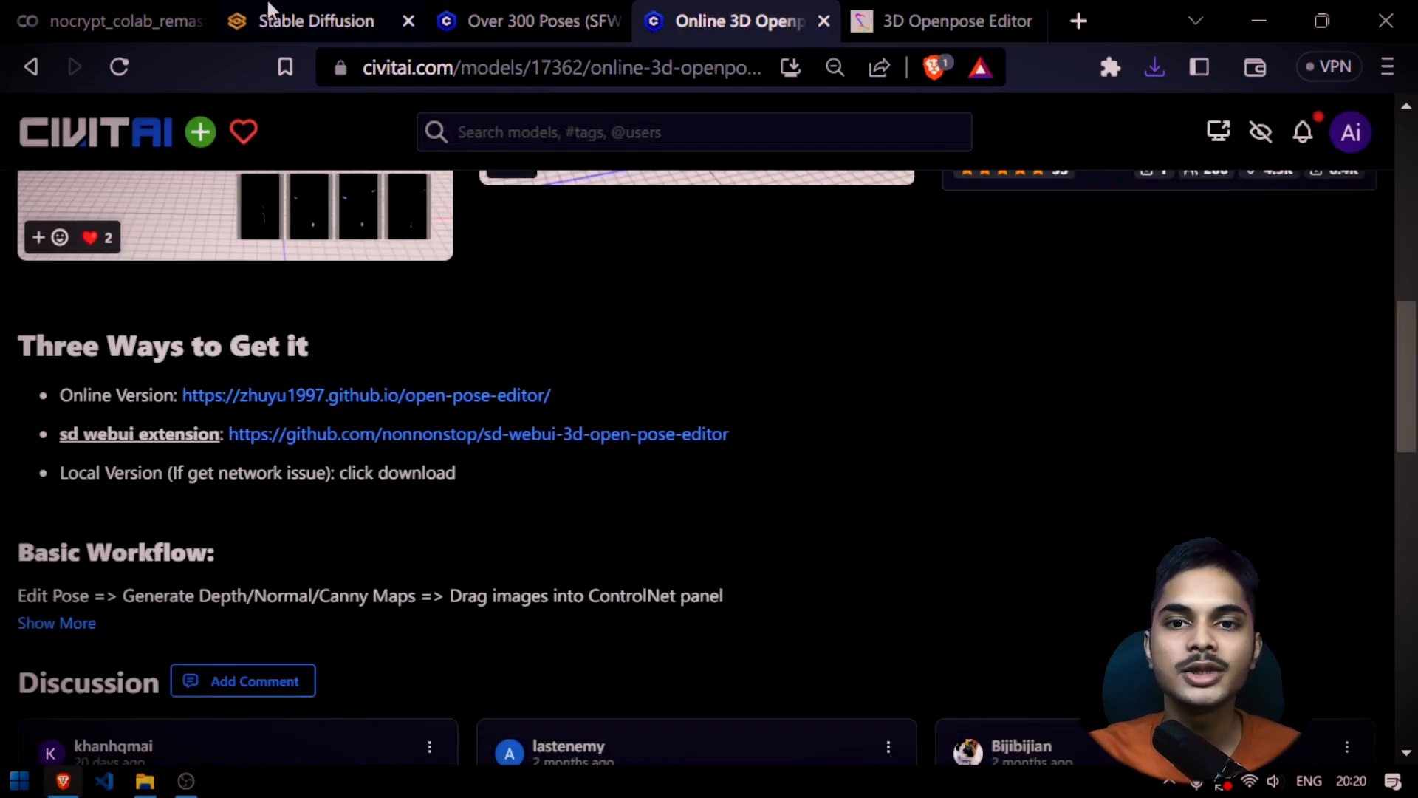
left_click(295, 20)
left_click(170, 16)
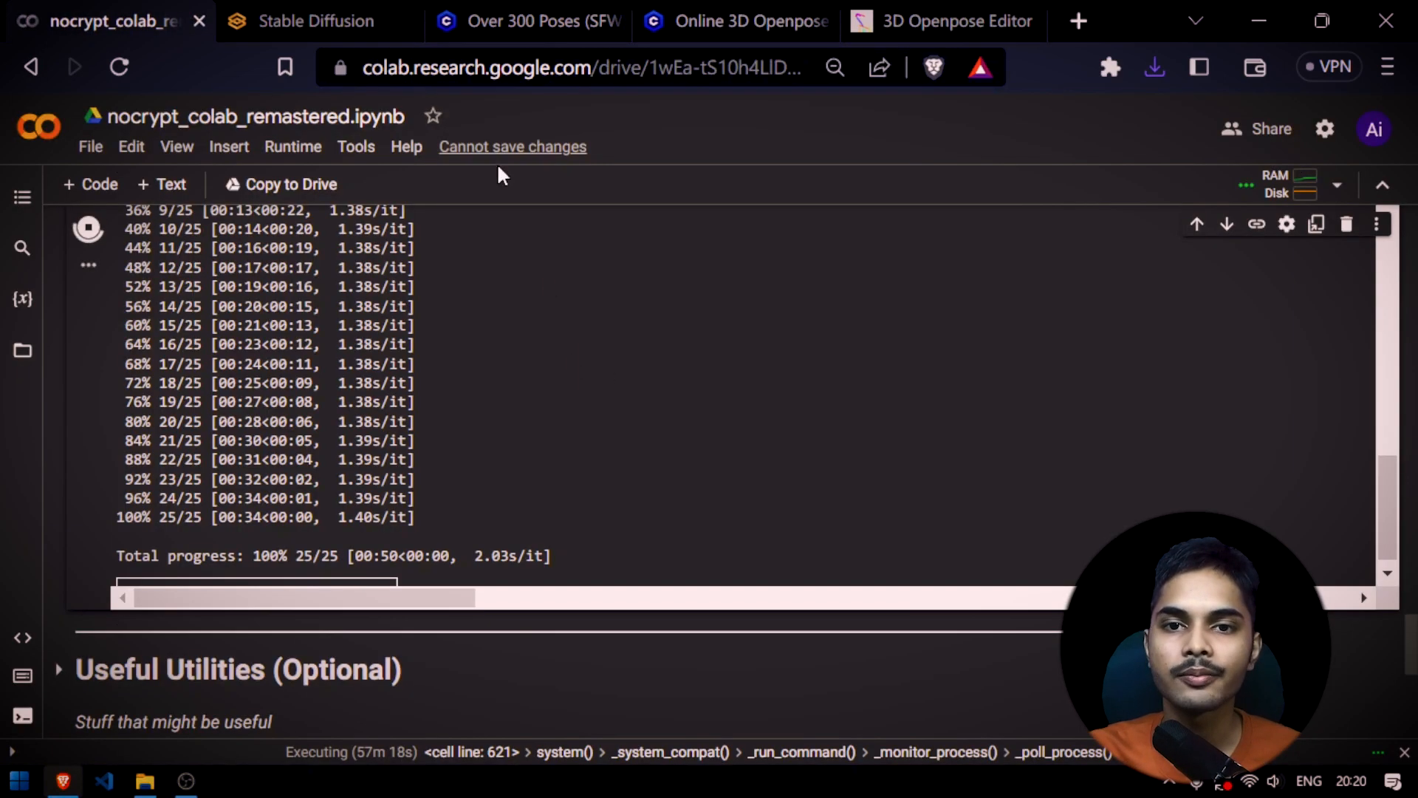
left_click(295, 21)
scroll(1400, 336, "up", 10)
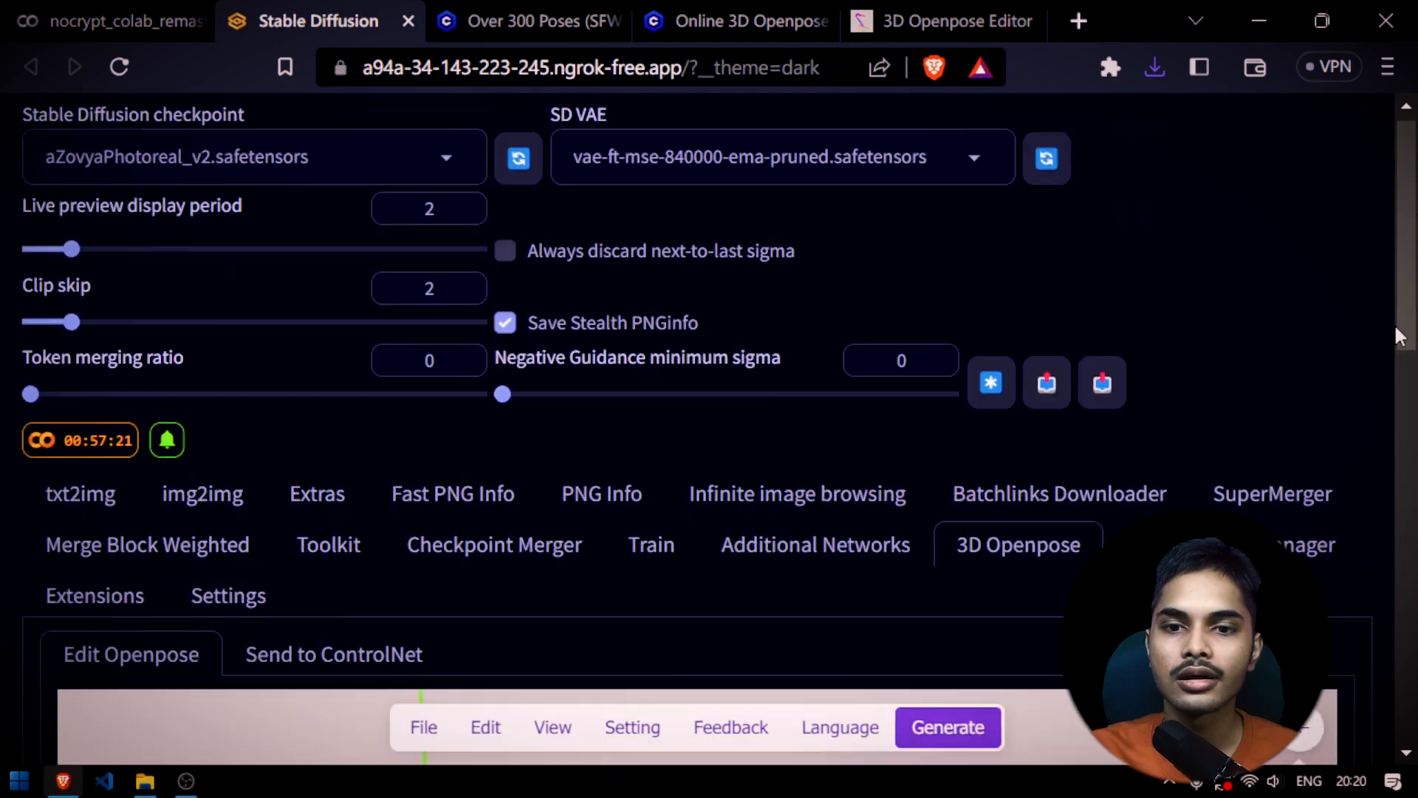
left_click(68, 514)
scroll(452, 398, "down", 8)
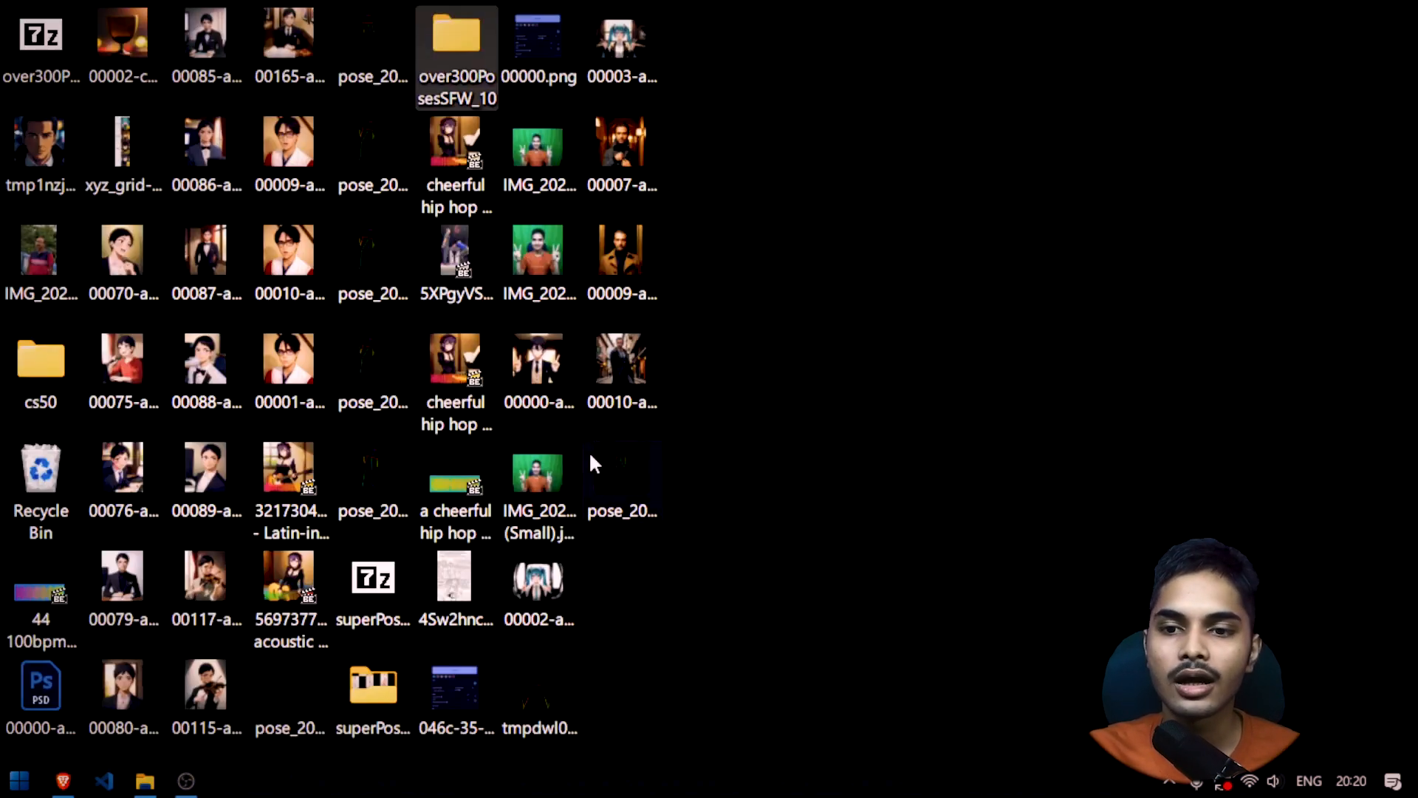
Preview the downloaded pose_2023_06_27_20_19_54.png and load it as the ControlNet input image
double_click(648, 467)
key("alt+F4")
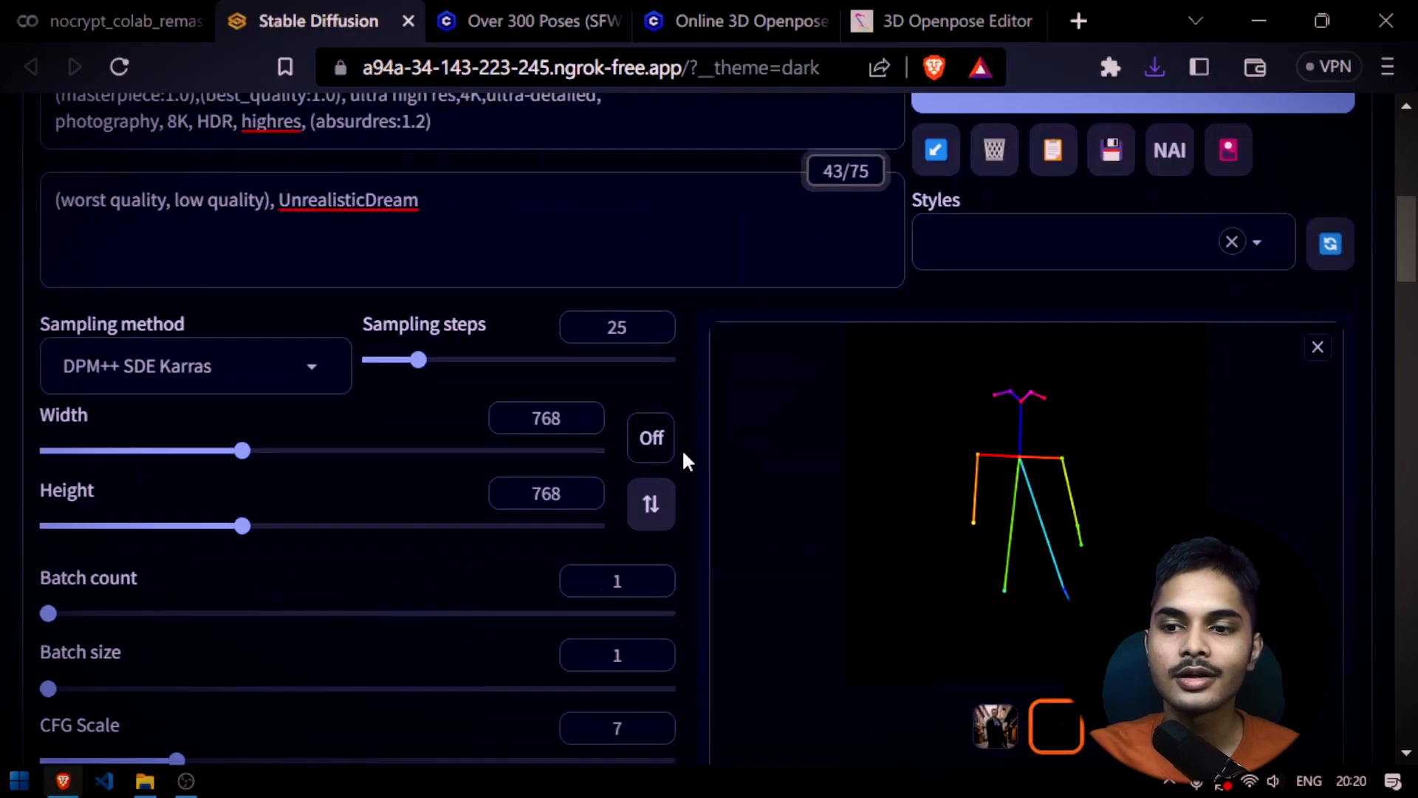
scroll(695, 454, "down", 10)
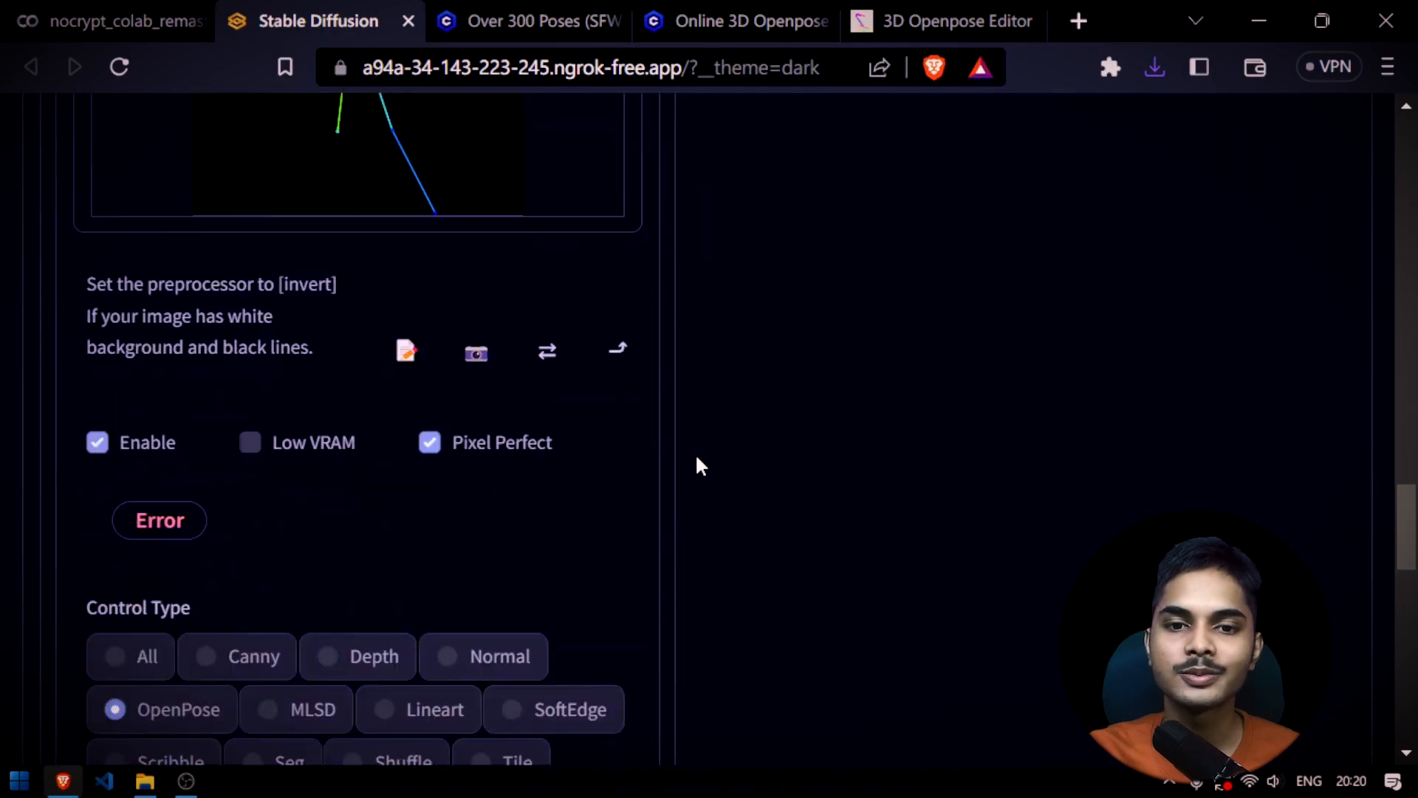
scroll(694, 454, "up", 3)
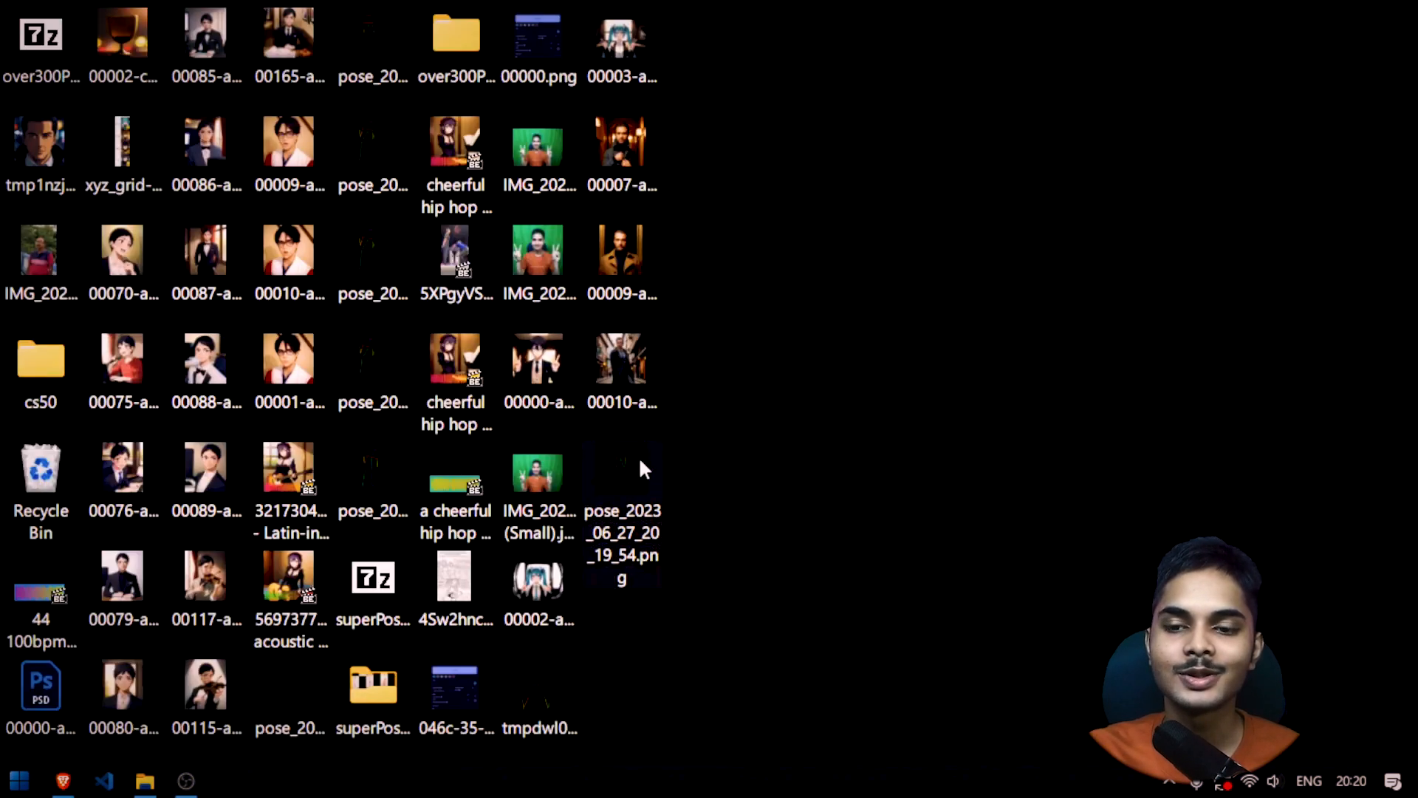
left_click_drag(638, 447, 515, 446)
scroll(488, 435, "up", 15)
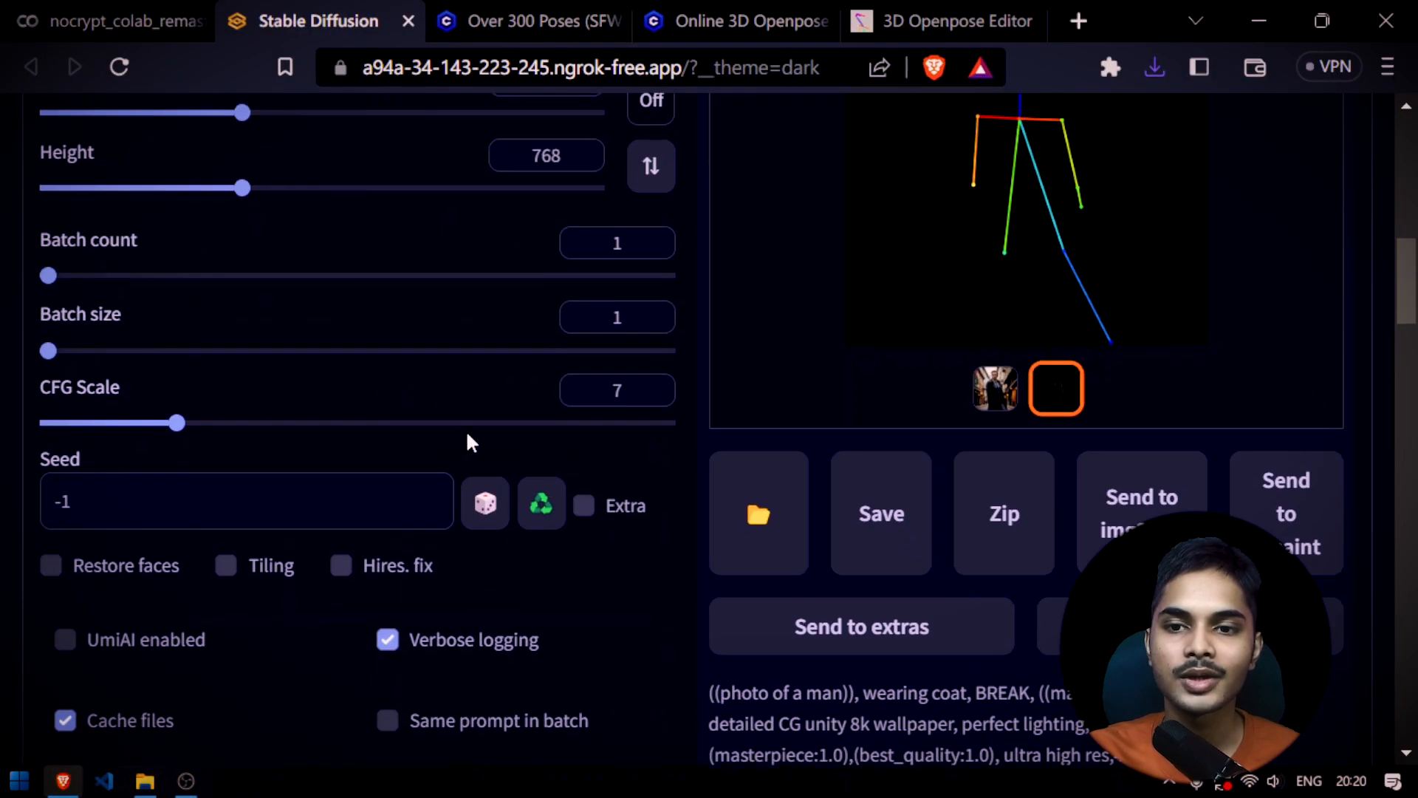
Set the image width and height to 530 to match the pose image and generate
double_click(553, 499)
type("5")
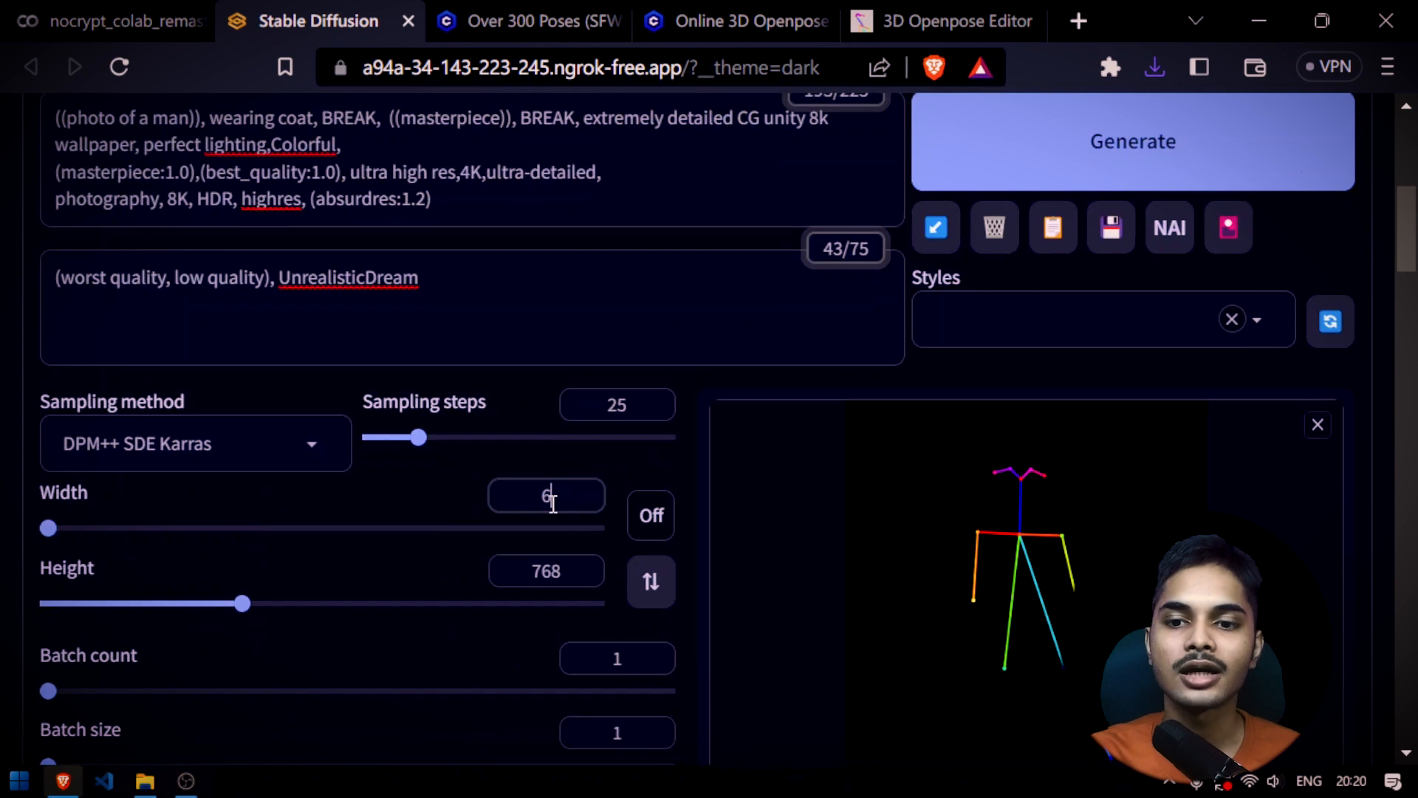
type("4")
key("BackSpace")
type("30")
key("Tab")
key("Tab")
type("530")
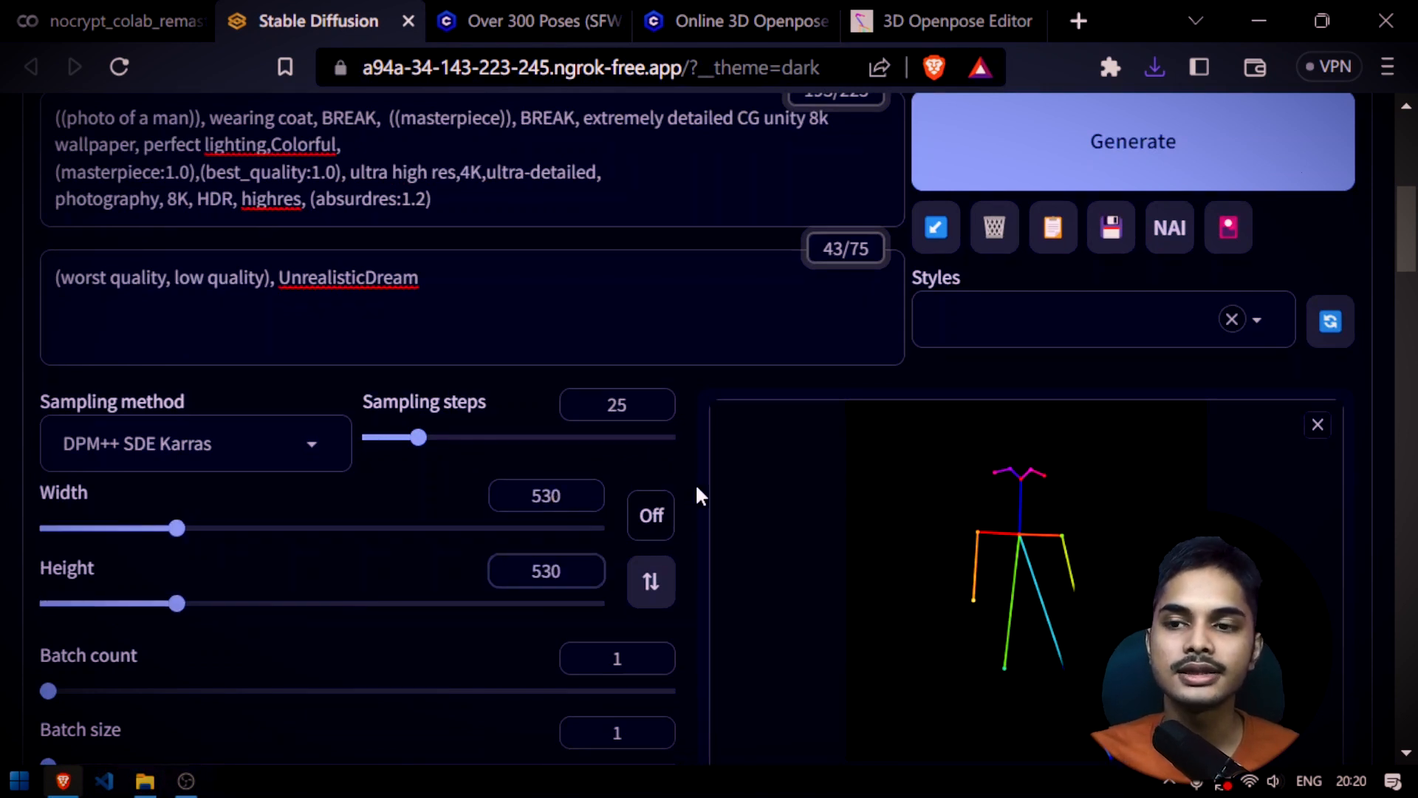
left_click(1118, 166)
scroll(1045, 320, "down", 4)
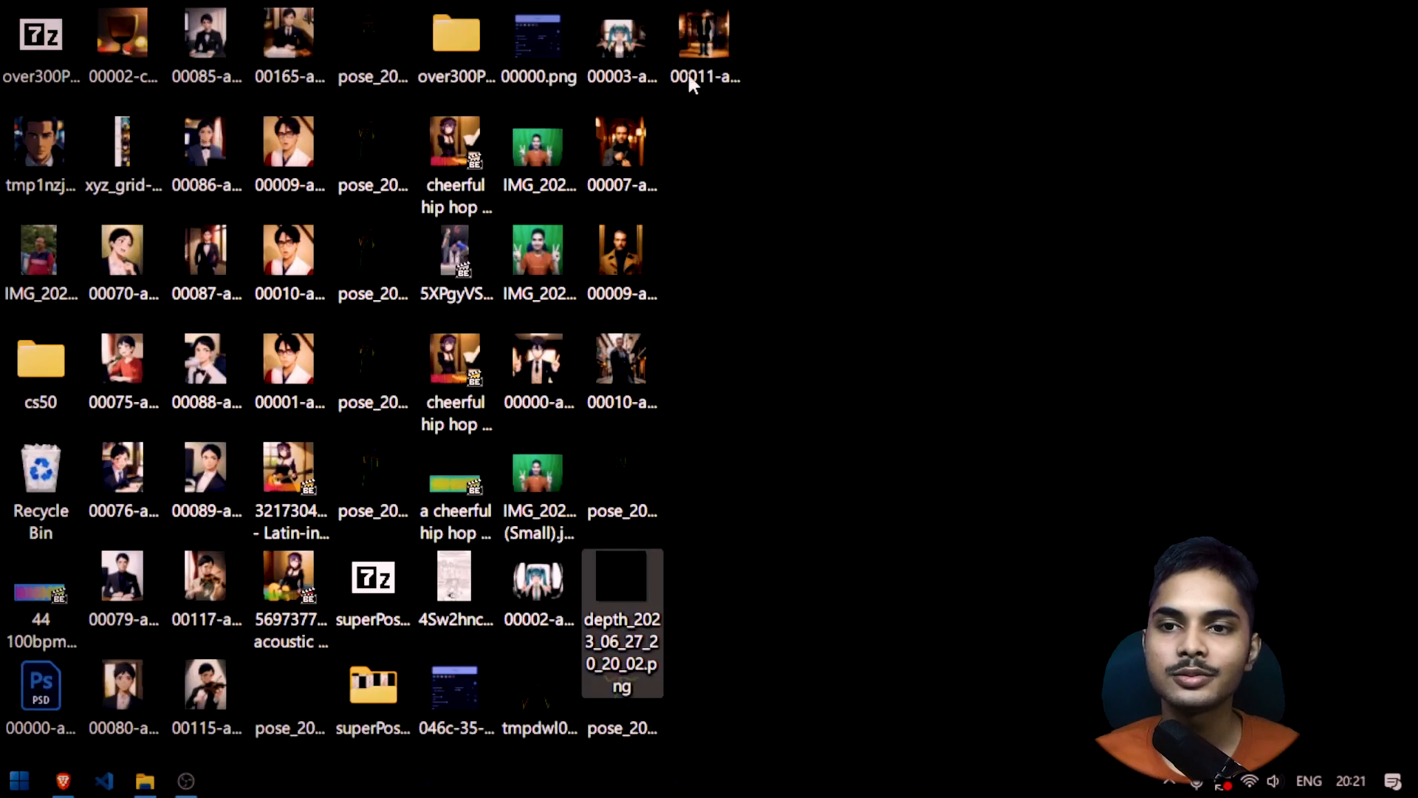
Switch to the 3D Openpose Editor and apply a random pose to the skeleton
double_click(718, 44)
scroll(789, 272, "up", 5)
scroll(789, 272, "down", 3)
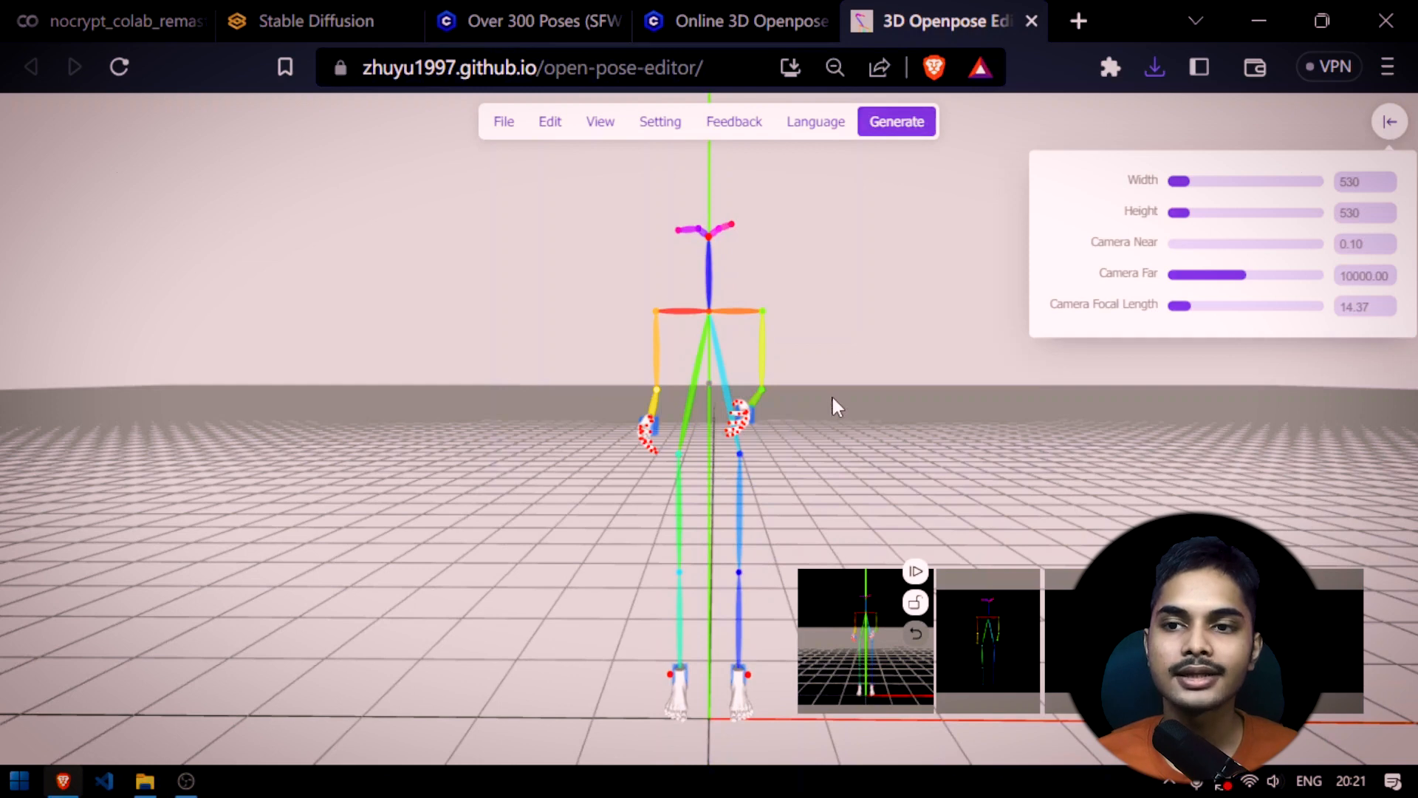
left_click_drag(833, 397, 847, 401)
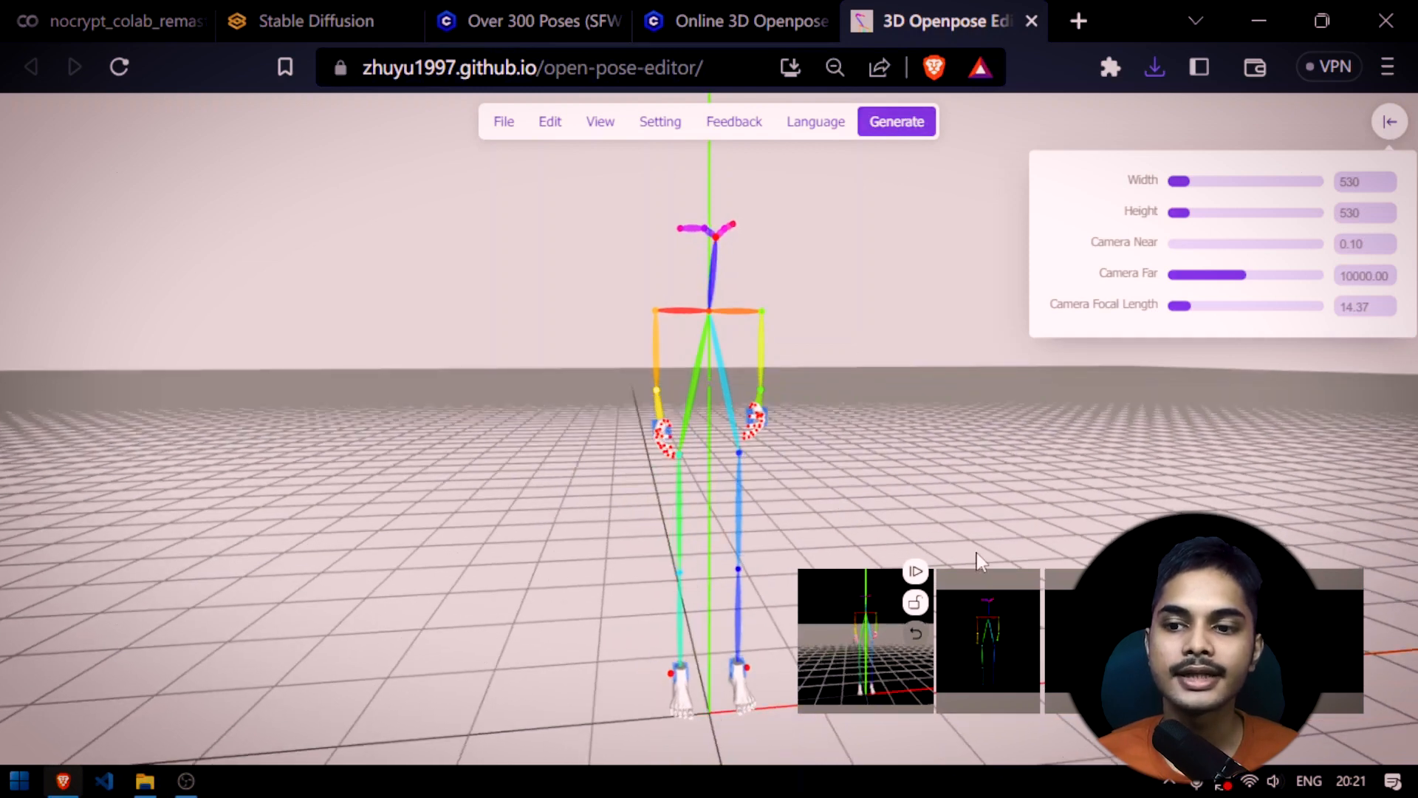
left_click(506, 124)
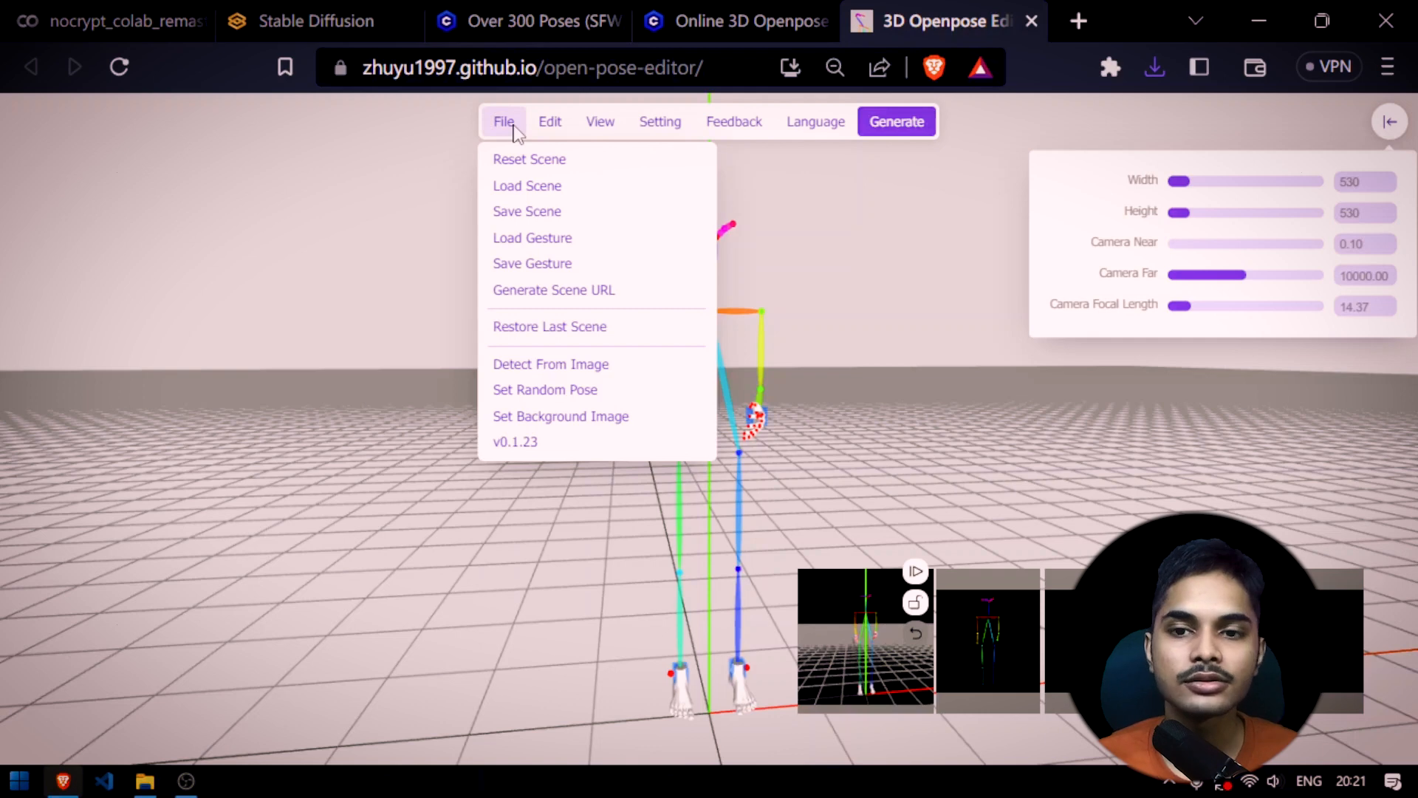
left_click(588, 391)
Frame the randomly posed skeleton larger in the view, generate its control maps and download the OpenPose map as a PNG
left_click_drag(866, 458, 857, 454)
scroll(762, 429, "down", 3)
left_click(889, 124)
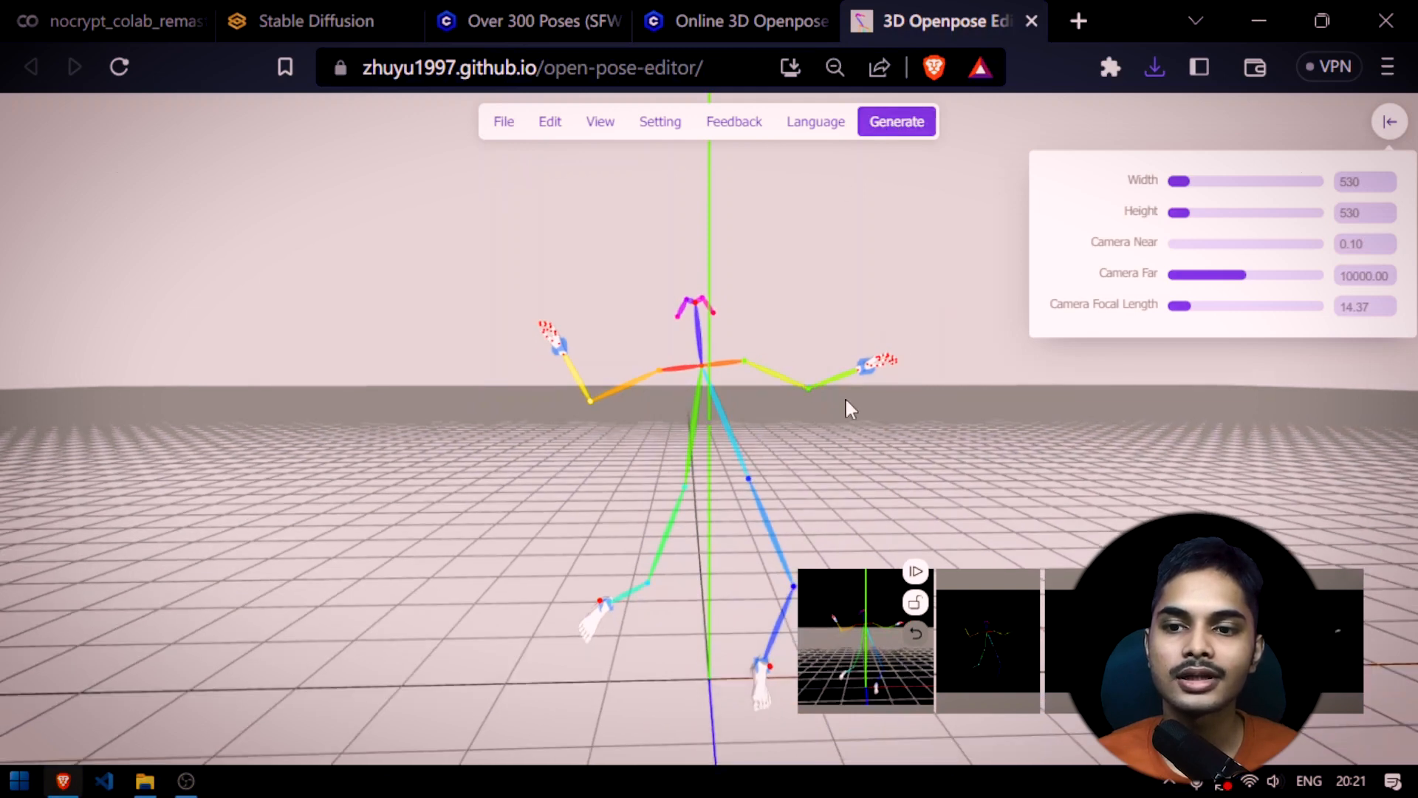
scroll(853, 425, "up", 5)
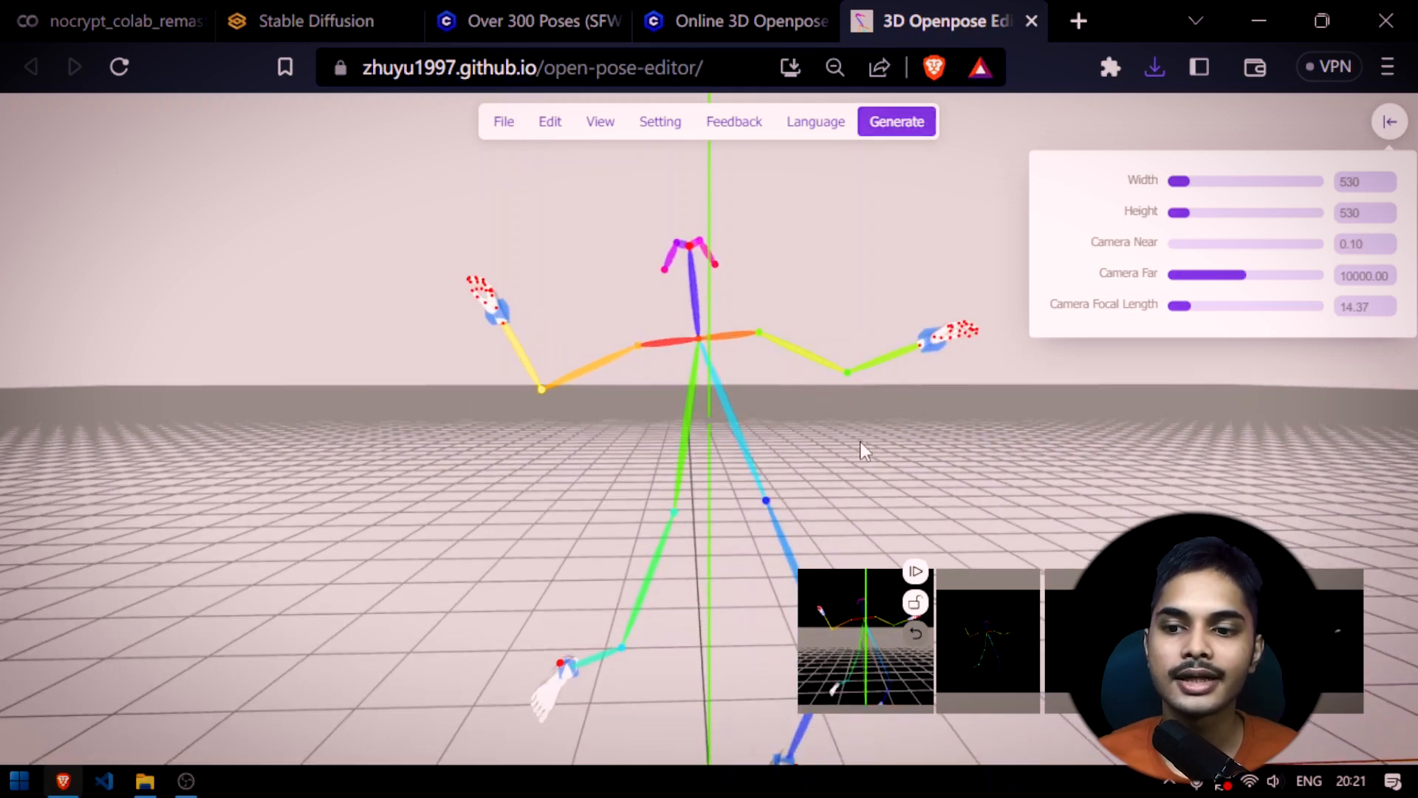
left_click(977, 636)
key("Return")
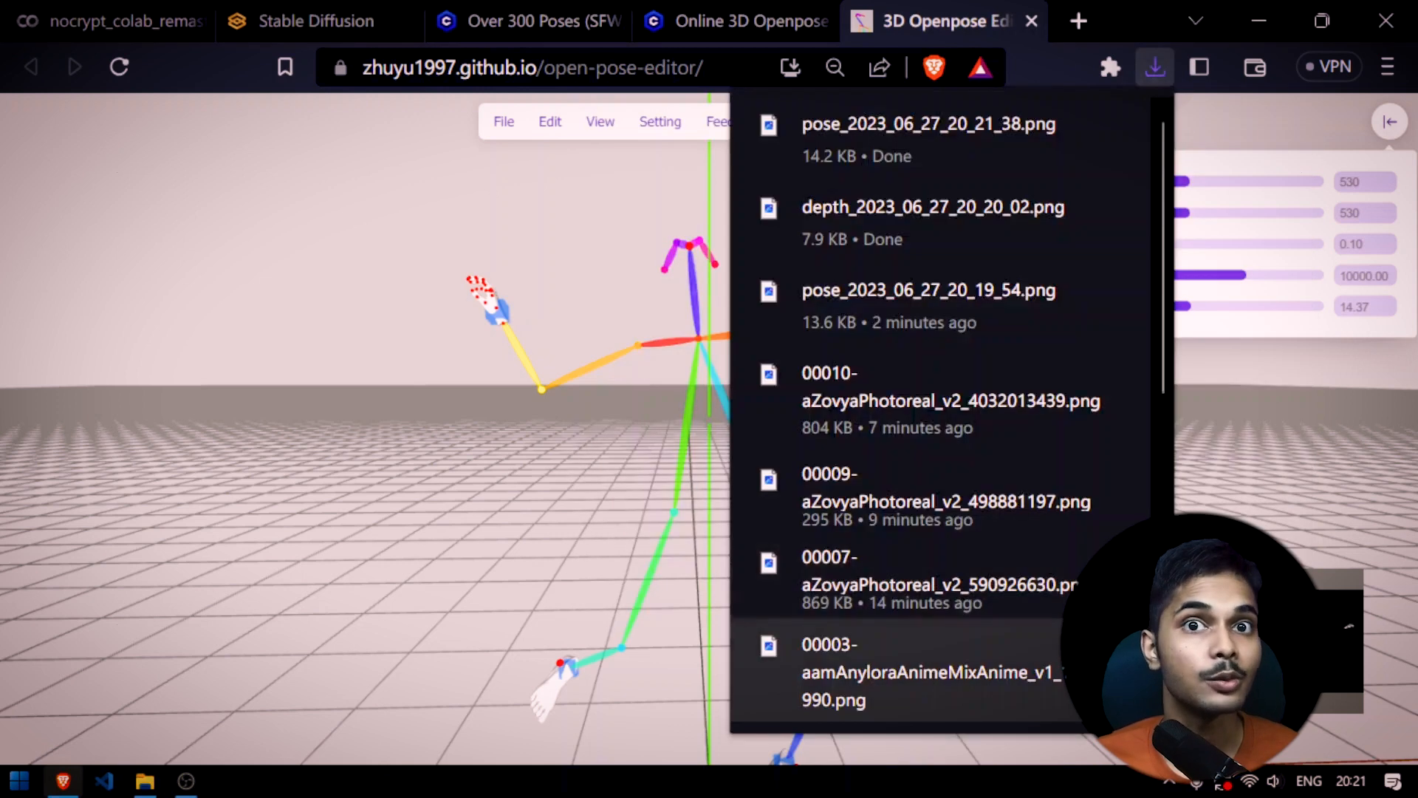
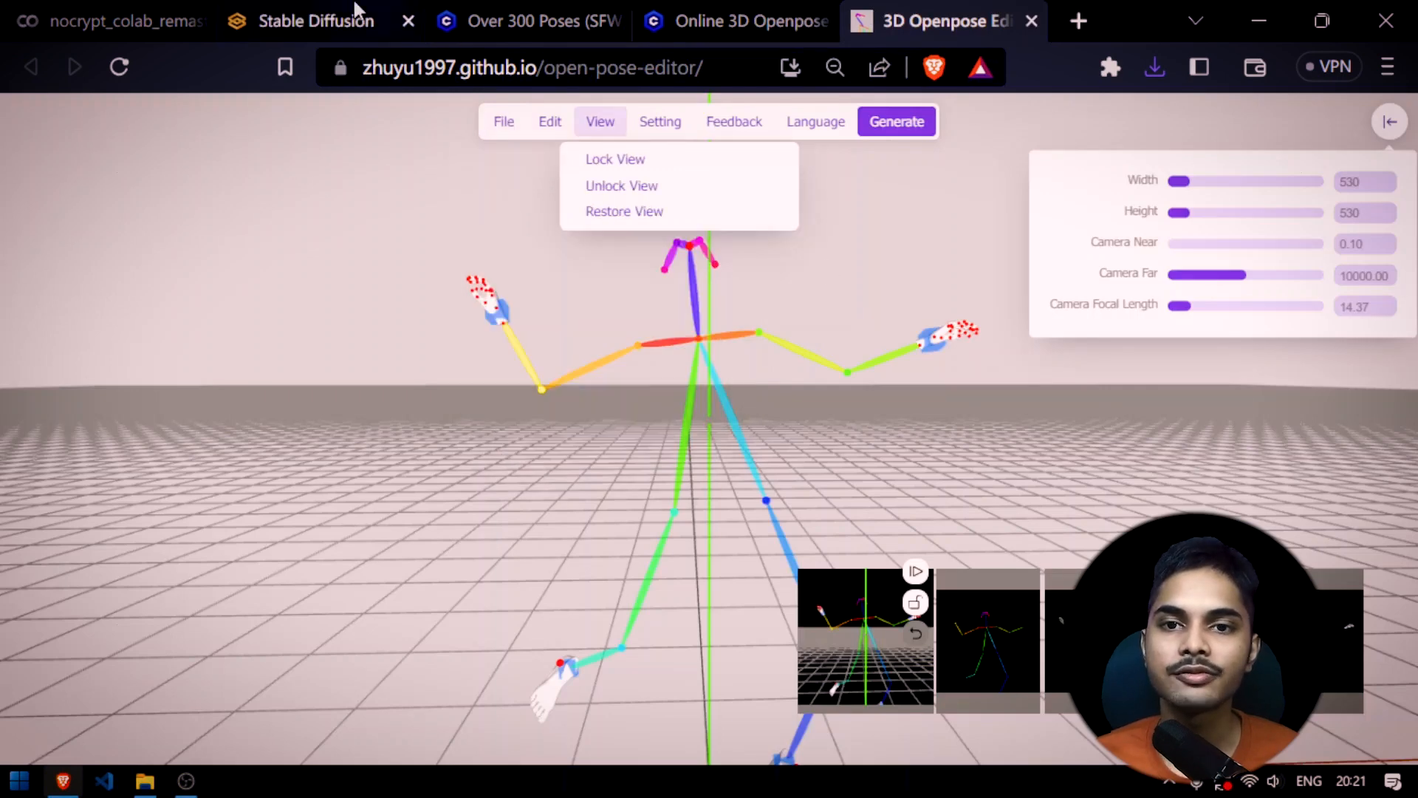
Switch to the Stable Diffusion web UI and set the ControlNet control type to Canny
left_click(355, 13)
scroll(671, 548, "up", 8)
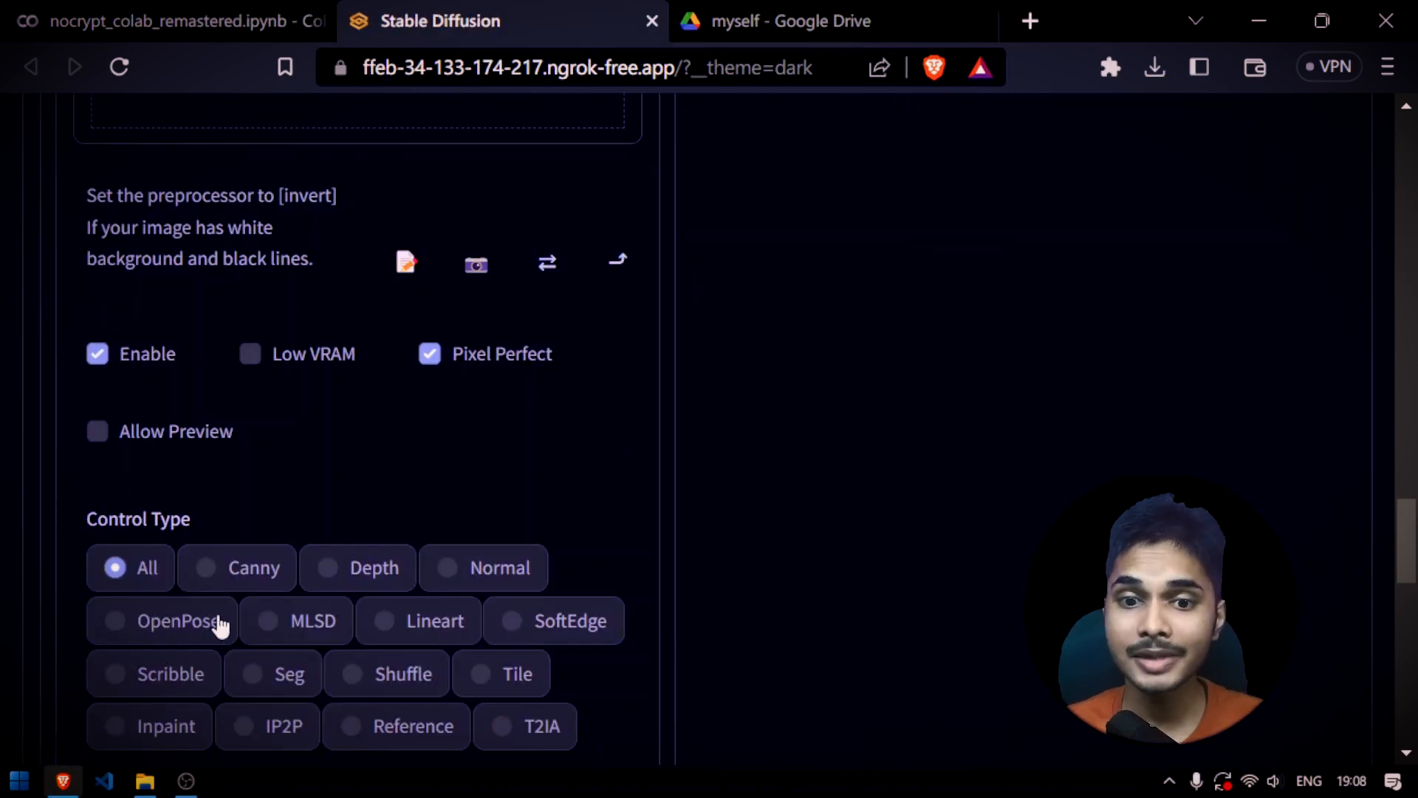
left_click(239, 571)
key("super+d")
left_click_drag(206, 40, 326, 108)
Review the Canny thresholds, control and resize modes, both prompts, sampling settings, image size, CFG scale and seed
scroll(480, 412, "down", 10)
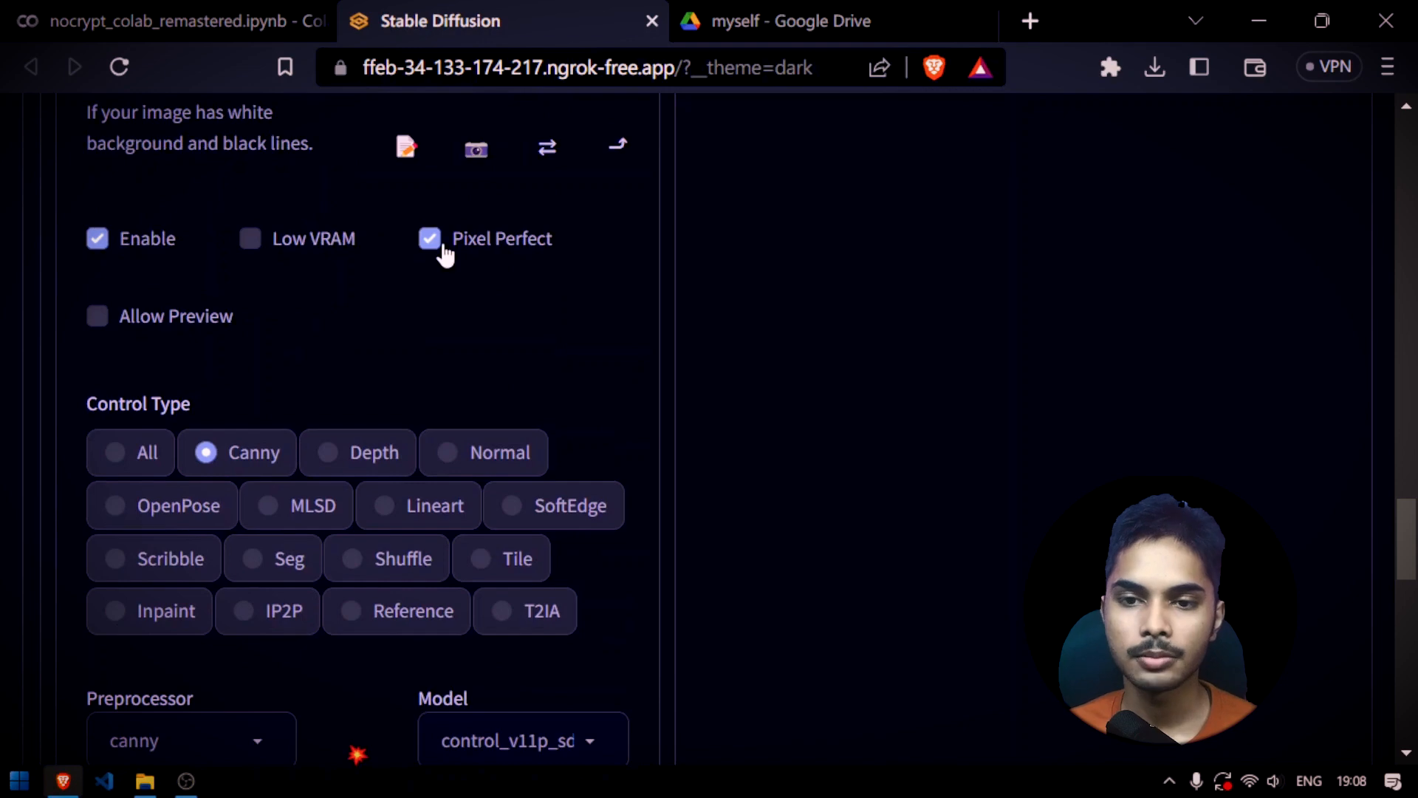
scroll(407, 401, "down", 5)
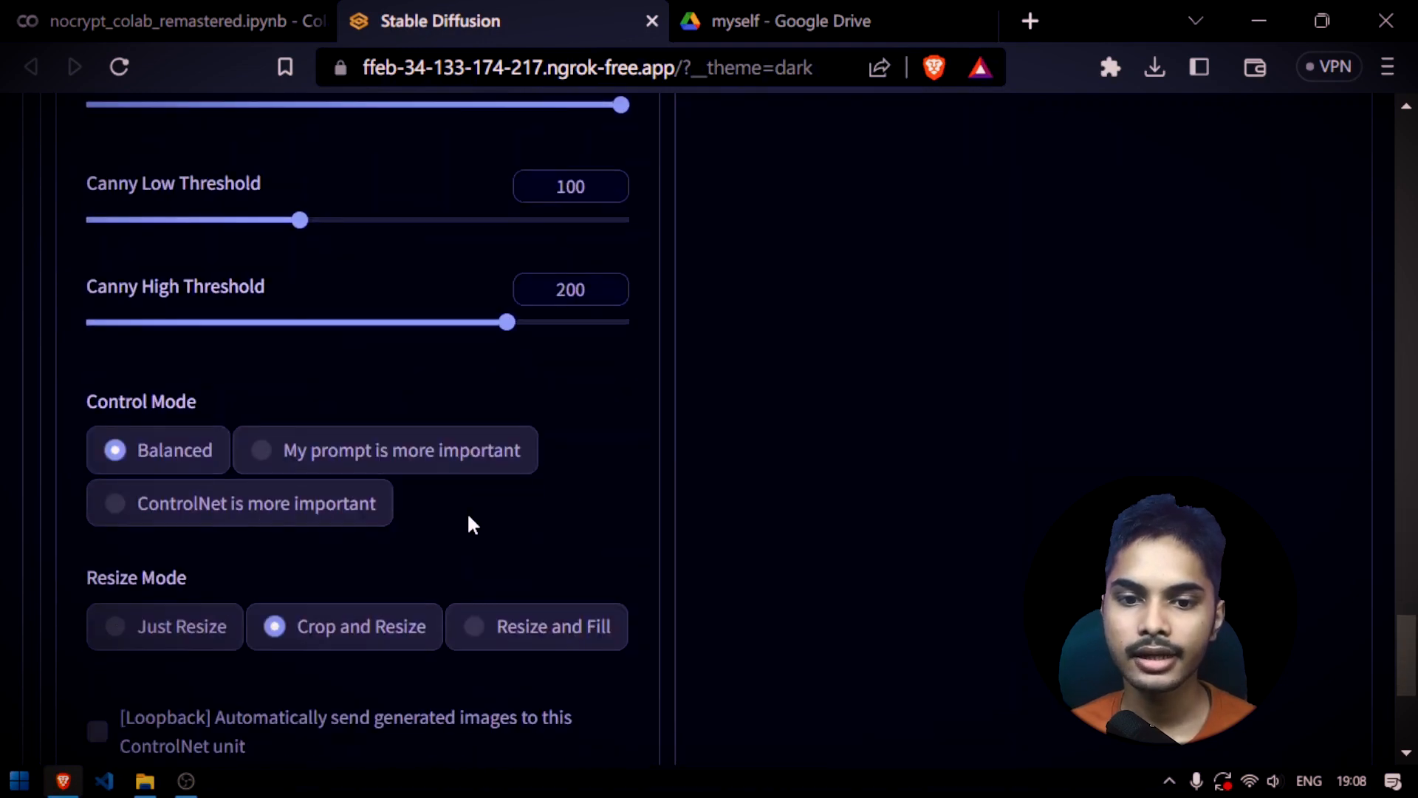
scroll(473, 525, "down", 5)
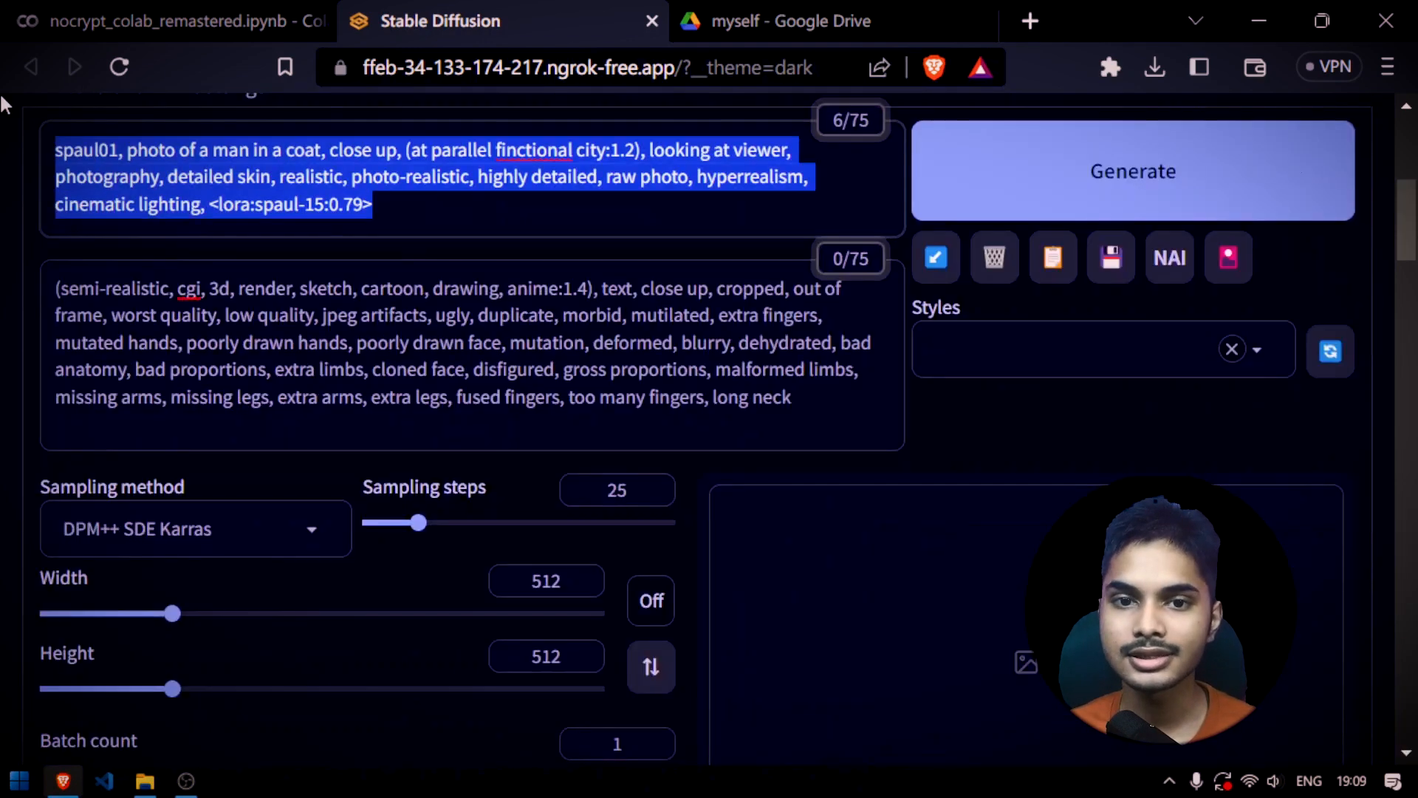
scroll(817, 507, "up", 1)
left_click_drag(817, 507, 55, 369)
scroll(485, 396, "down", 4)
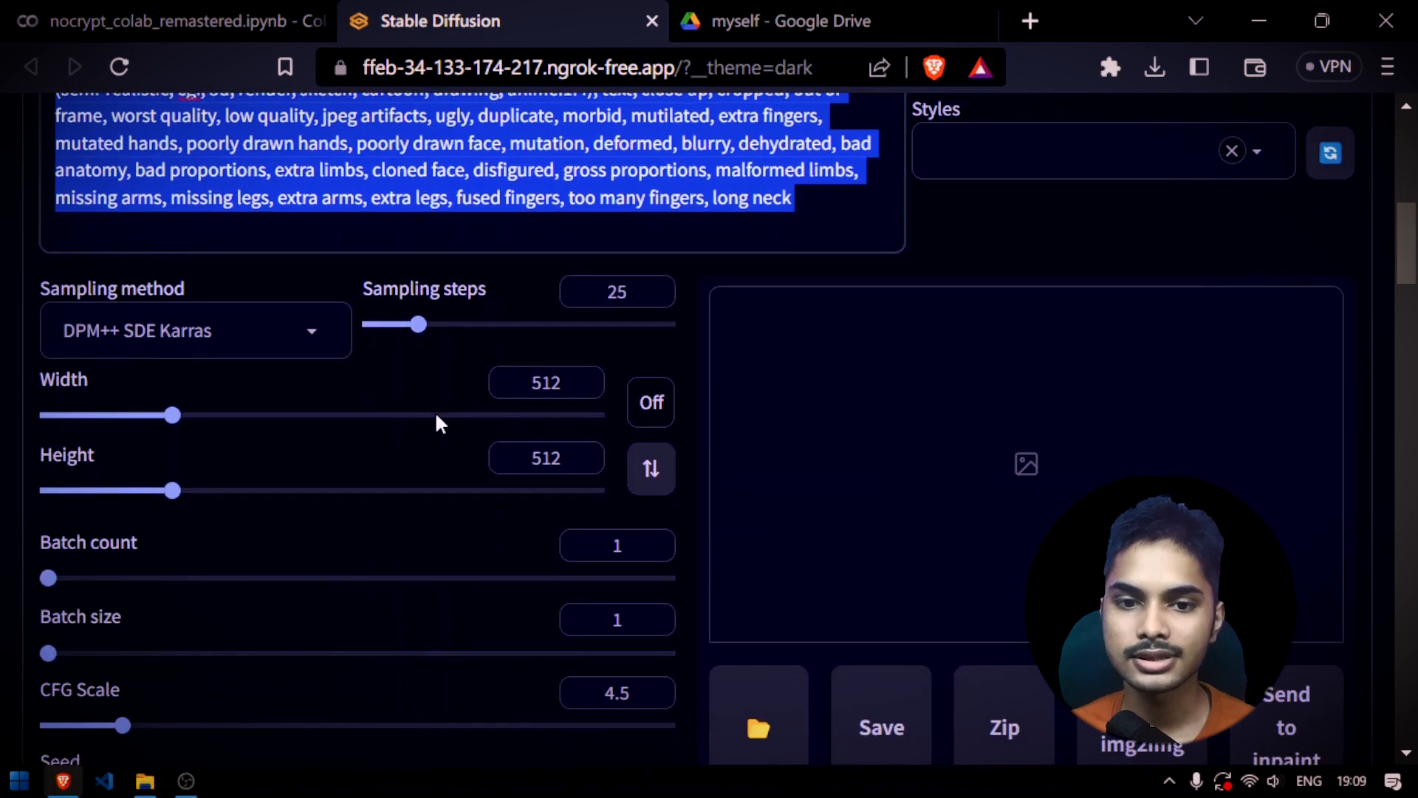
scroll(367, 339, "down", 6)
scroll(362, 331, "up", 2)
left_click_drag(177, 375, 0, 382)
scroll(141, 610, "up", 4)
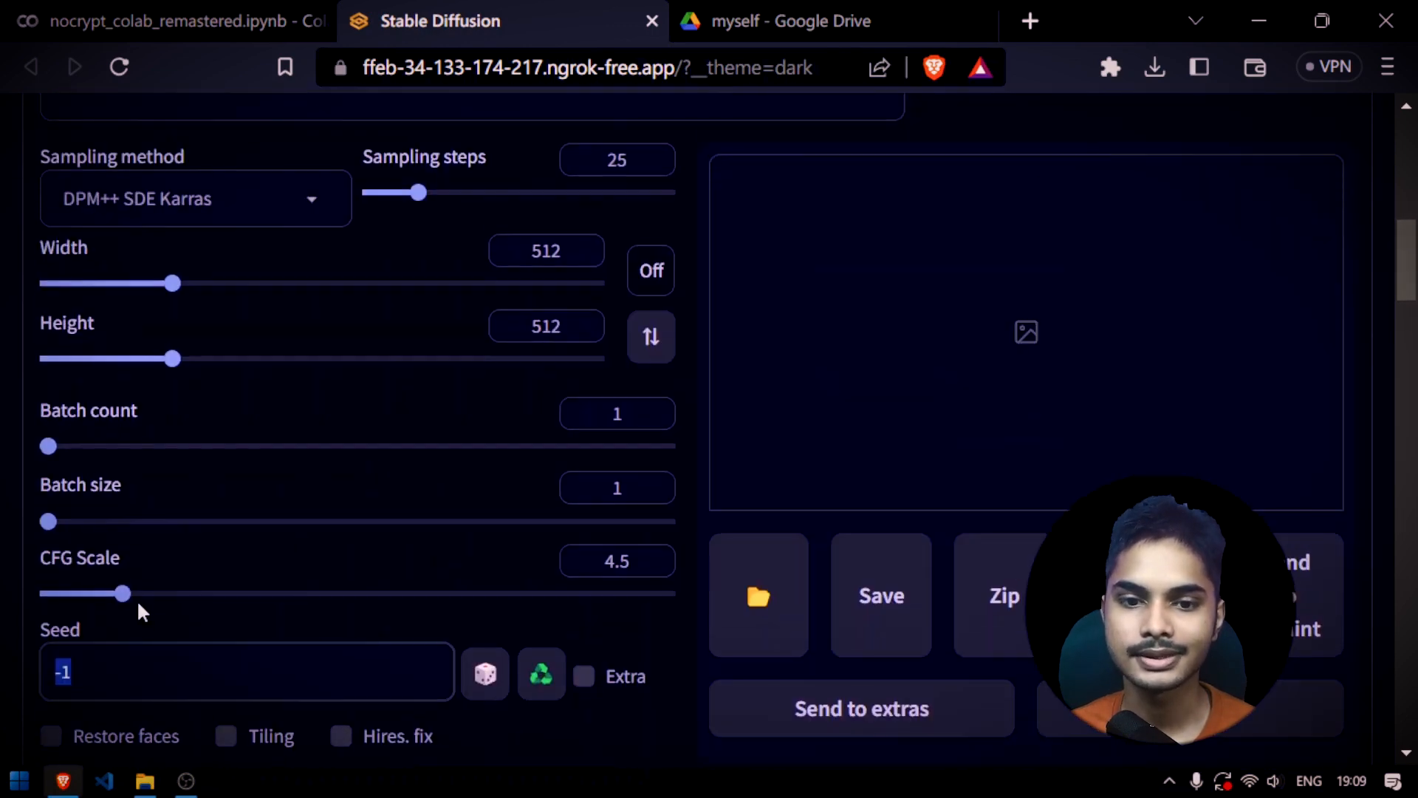
scroll(118, 583, "up", 12)
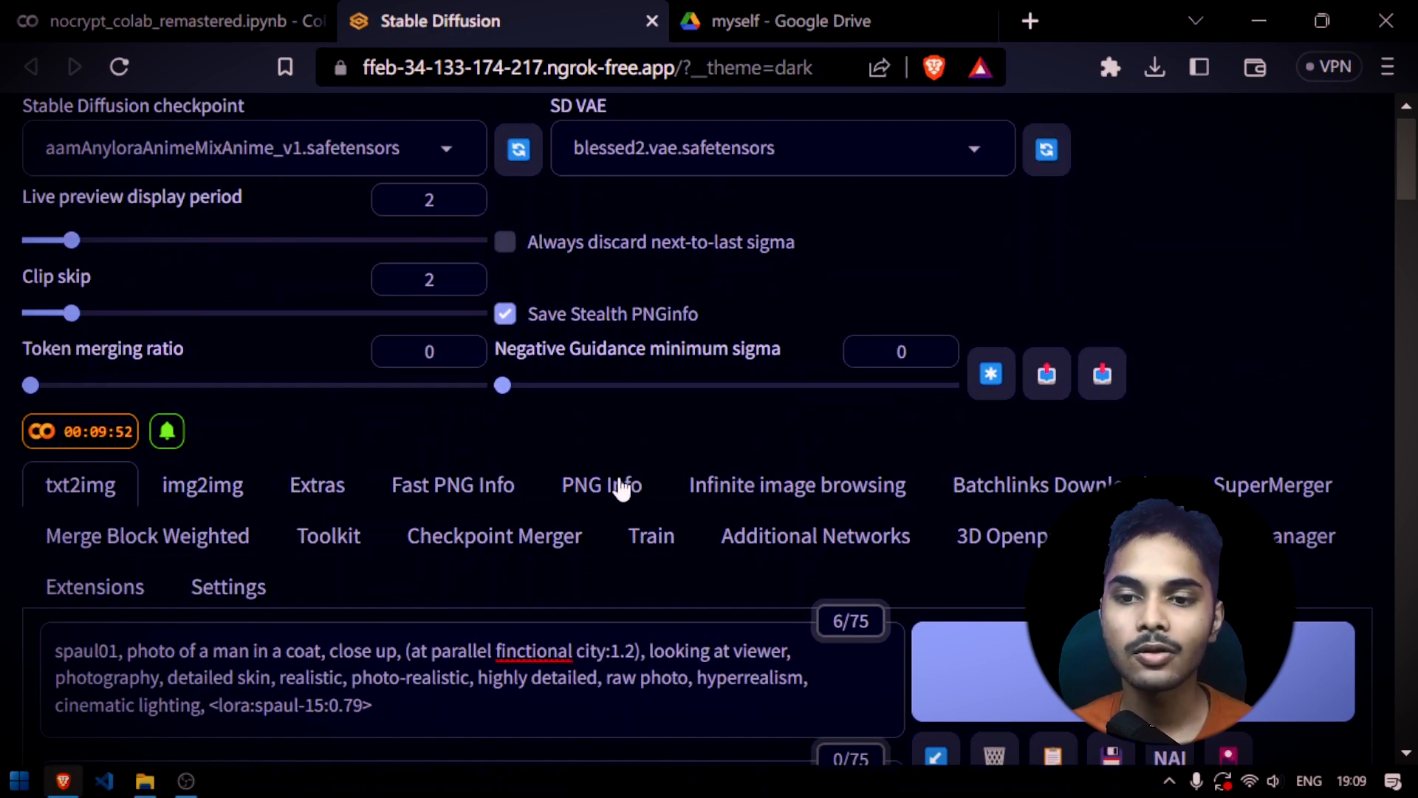
Examine the source portrait and its generation parameters in PNG Info
left_click(622, 488)
scroll(517, 451, "down", 6)
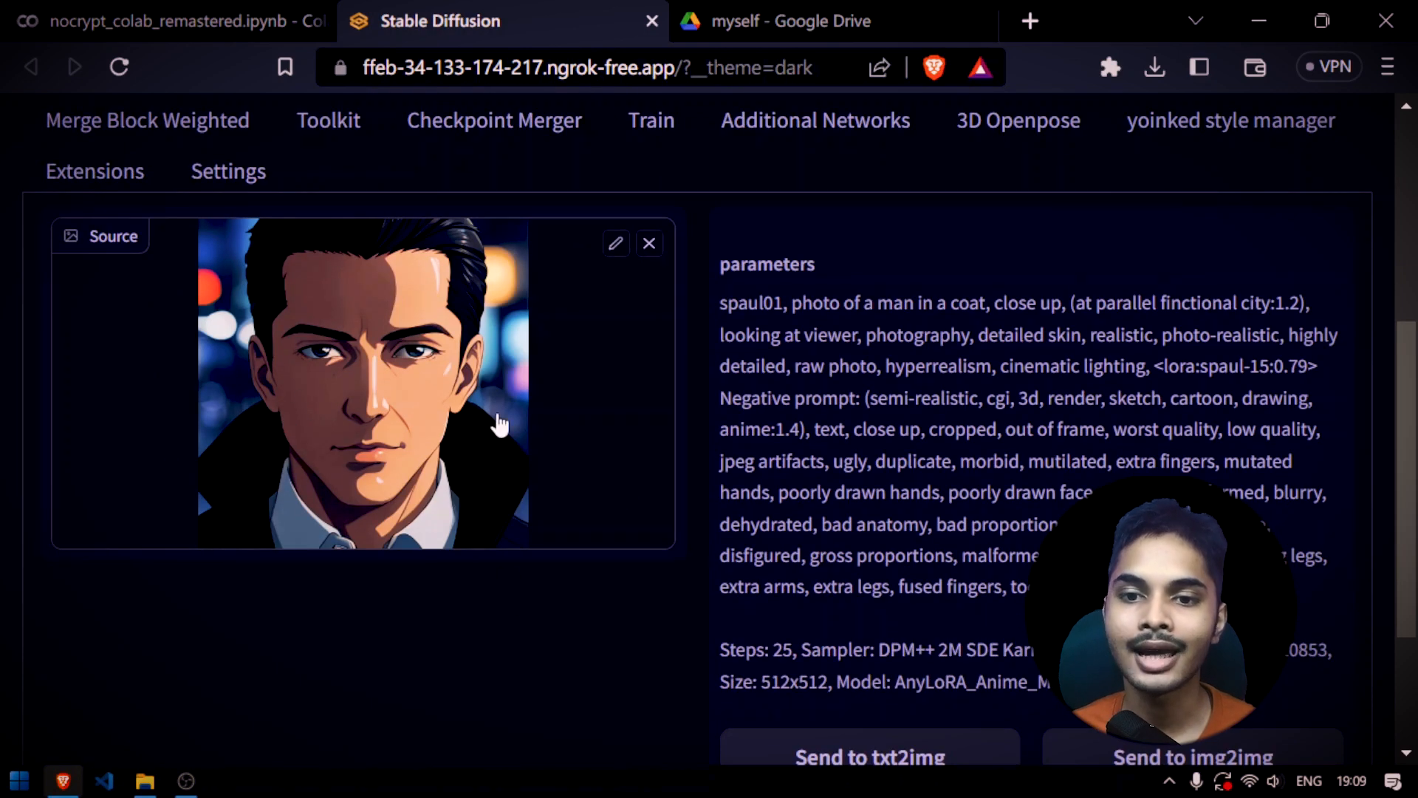
scroll(446, 443, "up", 2)
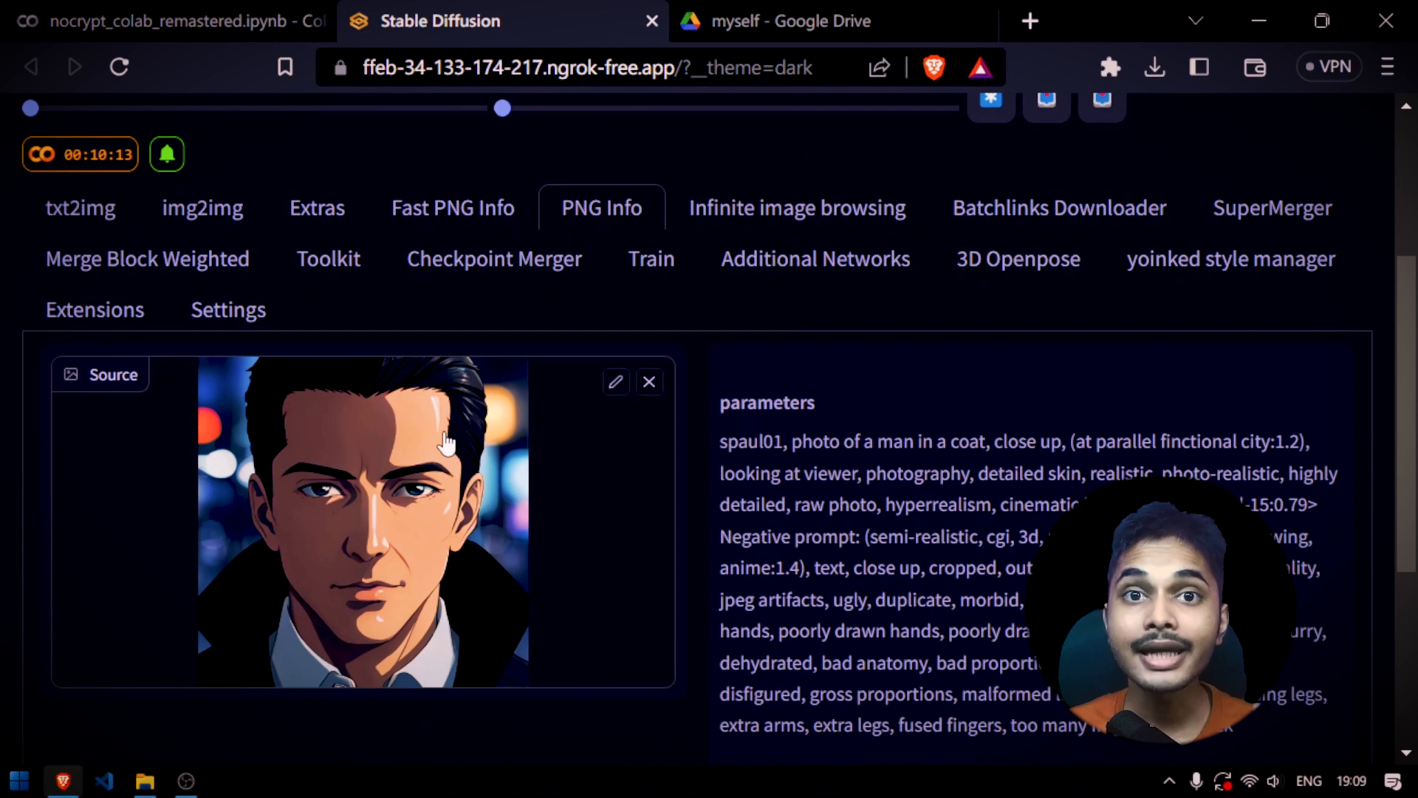
Return to txt2img, highlight the positive prompt and list the available Stable Diffusion checkpoints
left_click(74, 213)
left_click(462, 450)
key("ctrl+a")
scroll(463, 453, "up", 4)
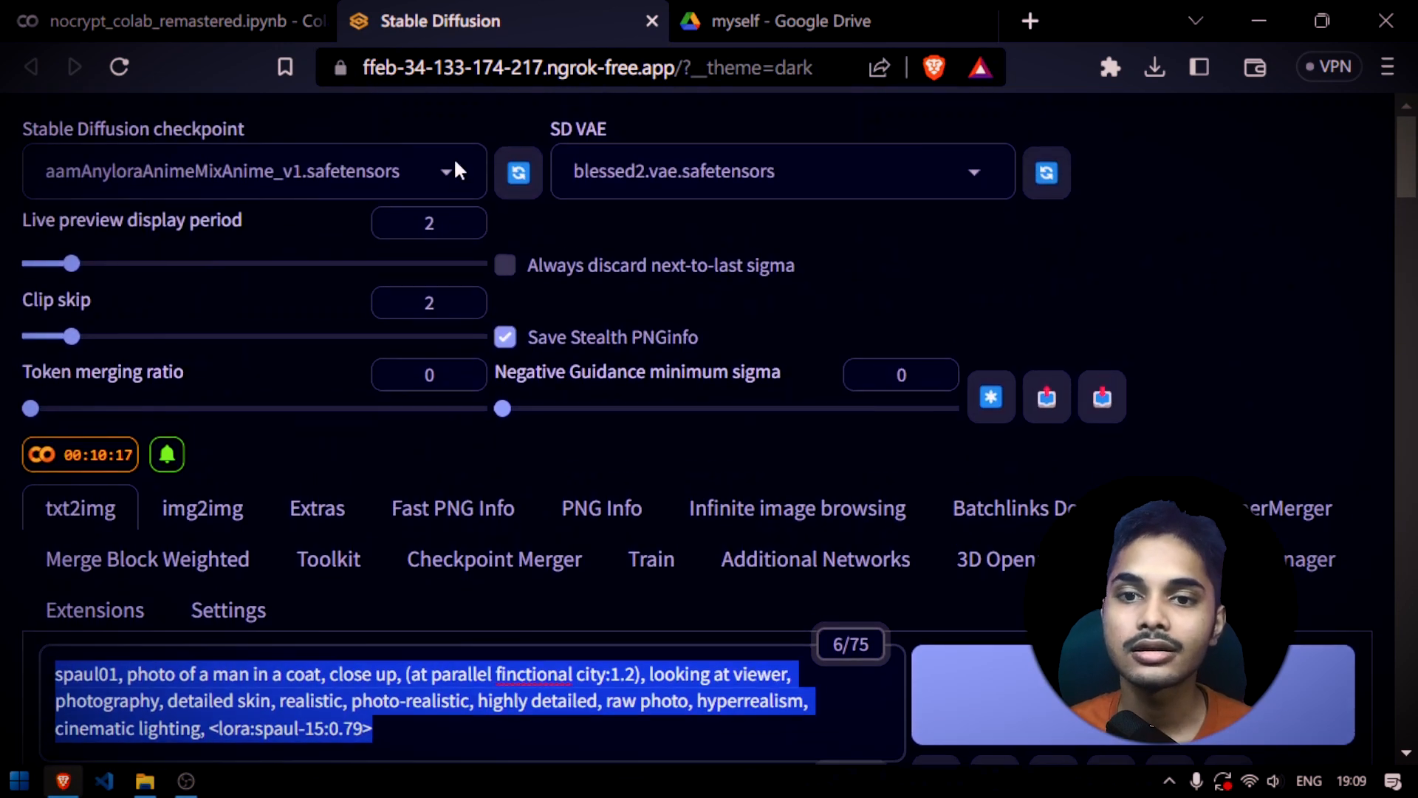
left_click(438, 170)
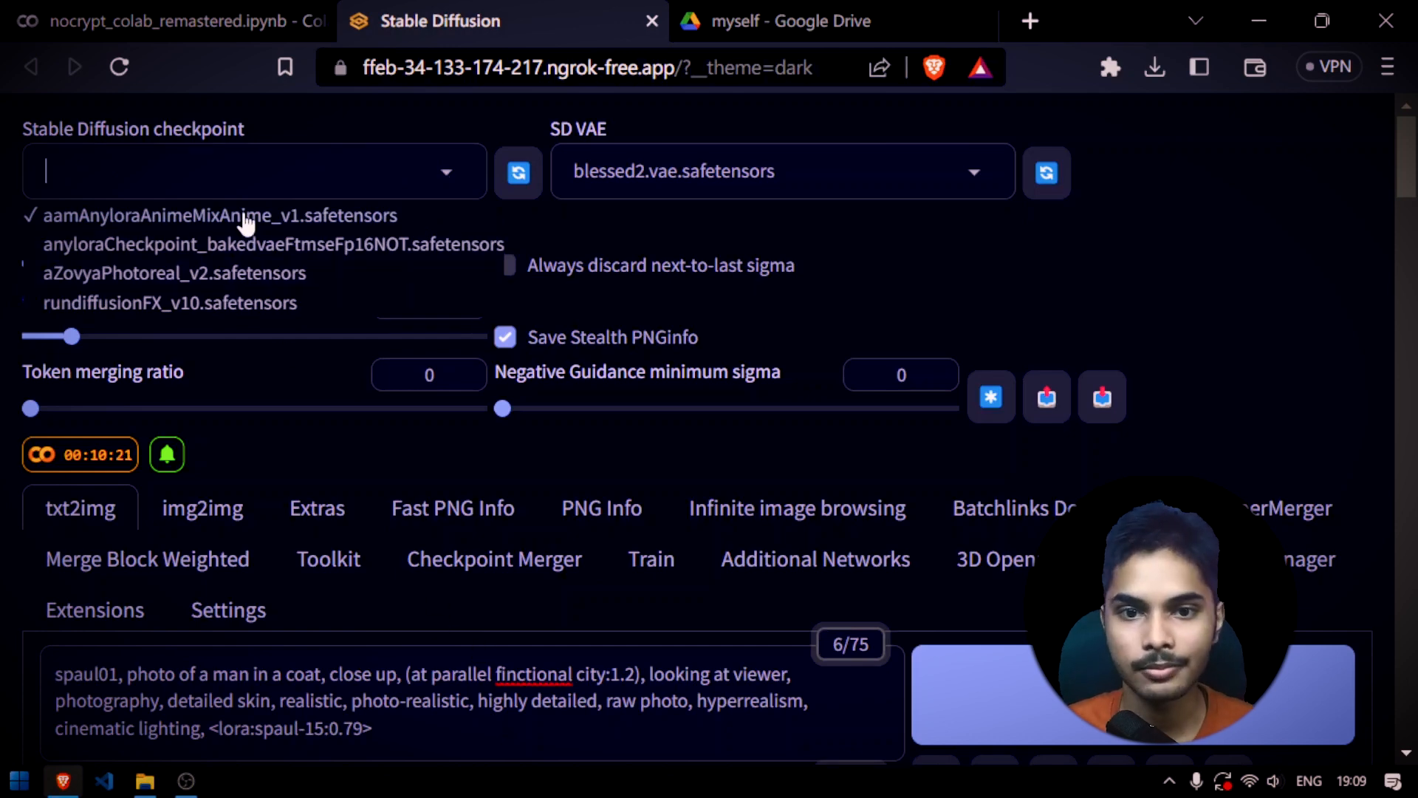
Keep the current checkpoint, recheck the PNG Info parameters and return to the txt2img positive prompt
left_click(380, 497)
left_click(587, 507)
scroll(345, 532, "down", 3)
left_click(103, 235)
scroll(442, 340, "down", 4)
scroll(435, 353, "up", 2)
left_click_drag(374, 312, 51, 257)
Open safebooru.org in a new browser tab
left_click(1030, 21)
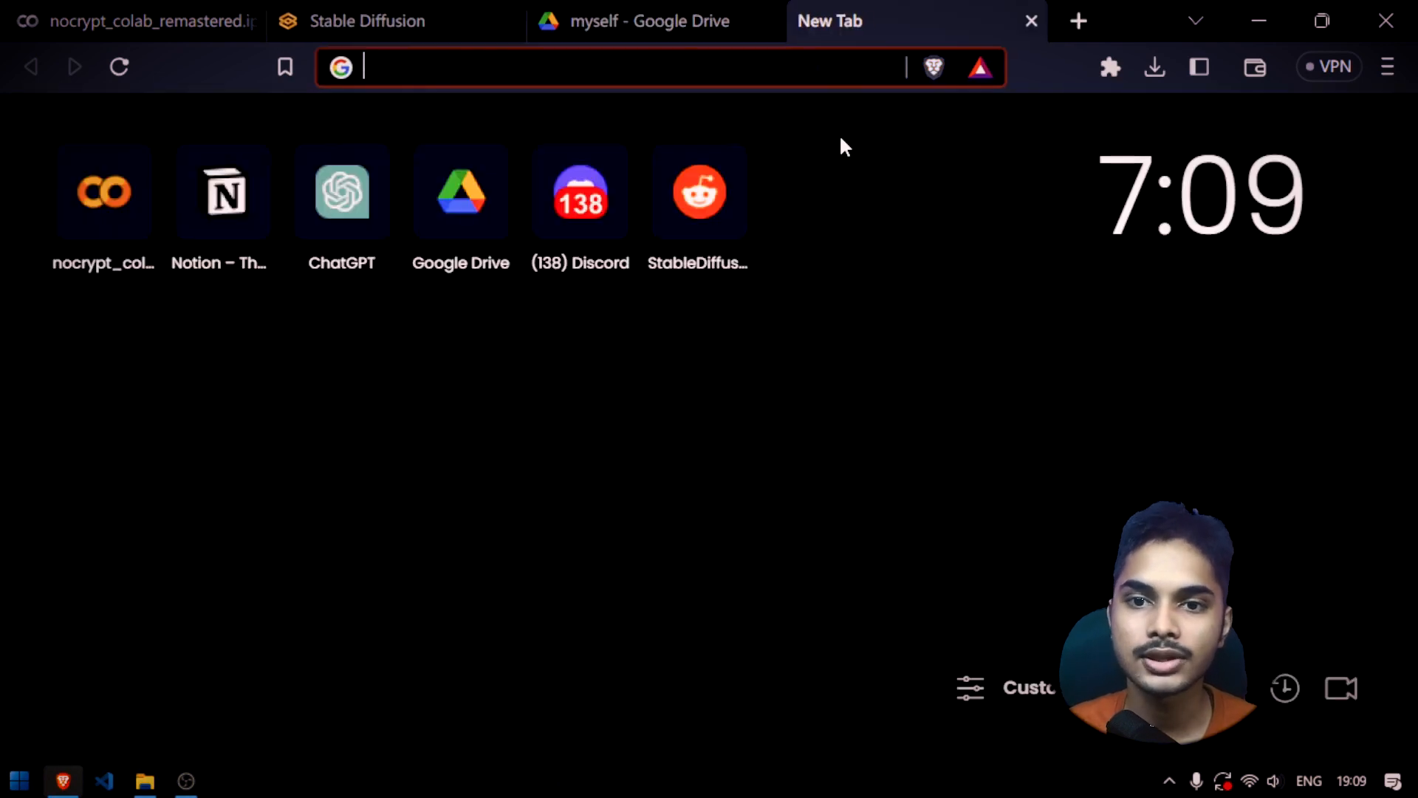
type("da")
key("BackSpace")
key("BackSpace")
type("safe")
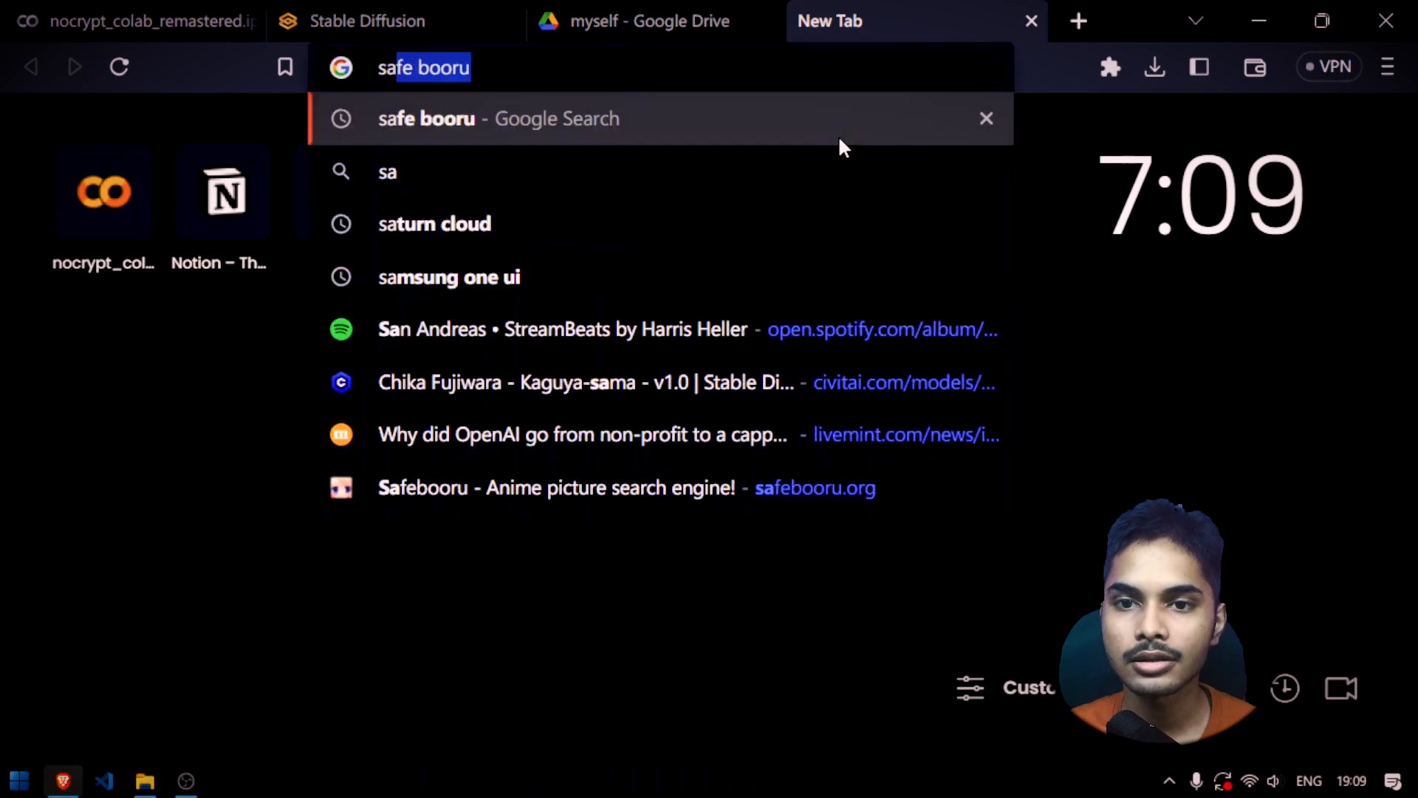
type("booru.org")
key("Return")
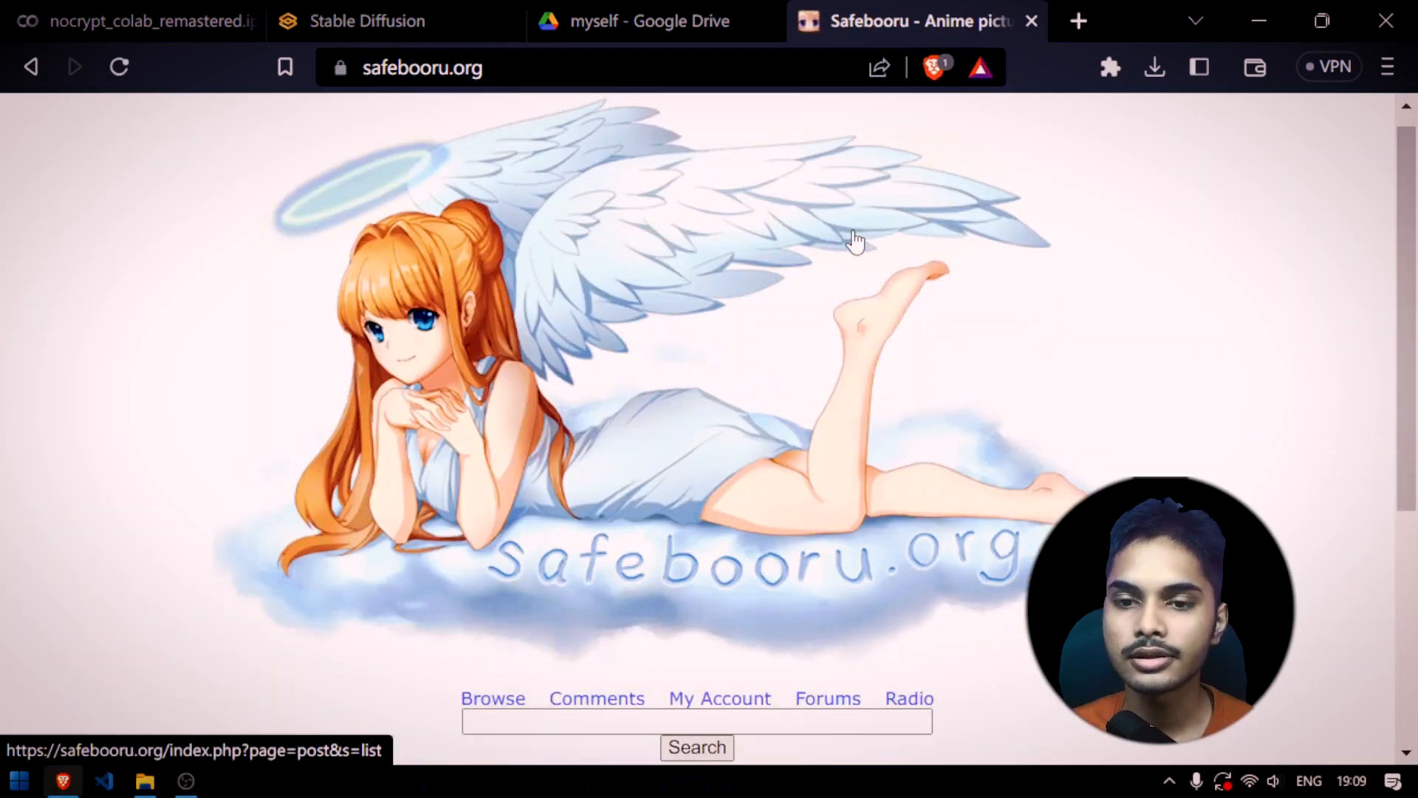
Open the Gogeta artwork post on Safebooru and examine its tags alongside the picture
left_click(855, 241)
left_click(713, 362)
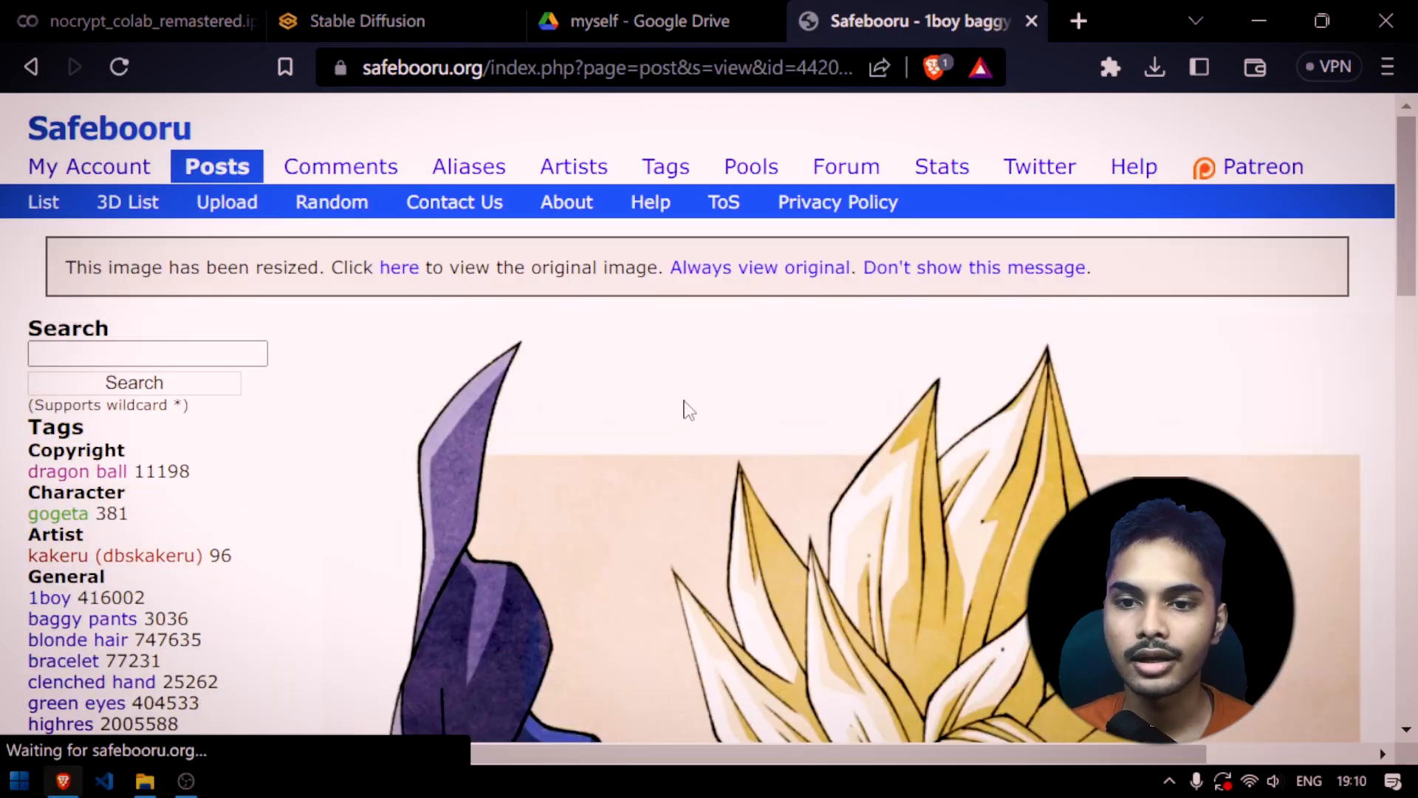
scroll(688, 419, "down", 3)
scroll(709, 406, "down", 6)
scroll(776, 373, "up", 7)
scroll(924, 380, "down", 2)
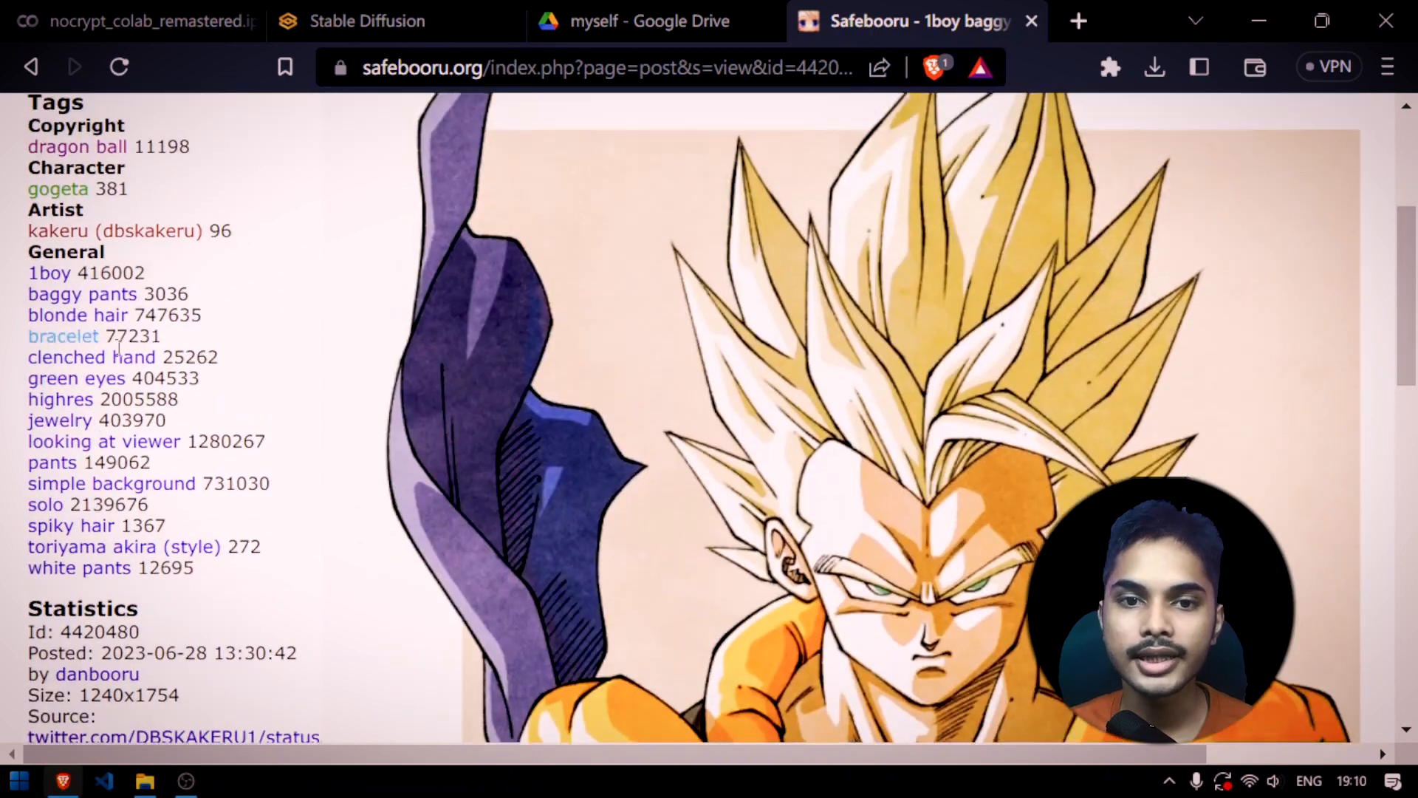
scroll(60, 334, "up", 1)
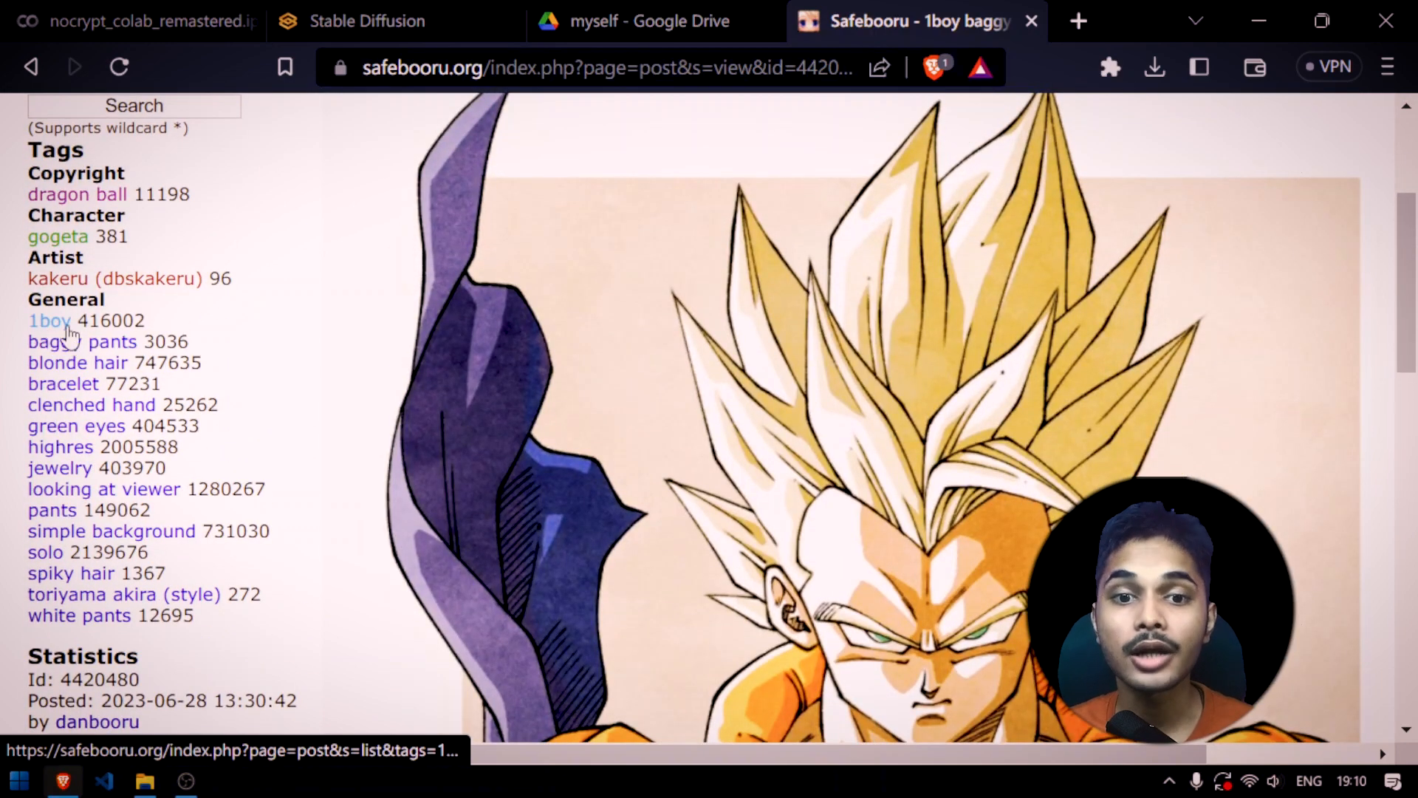
scroll(125, 325, "down", 2)
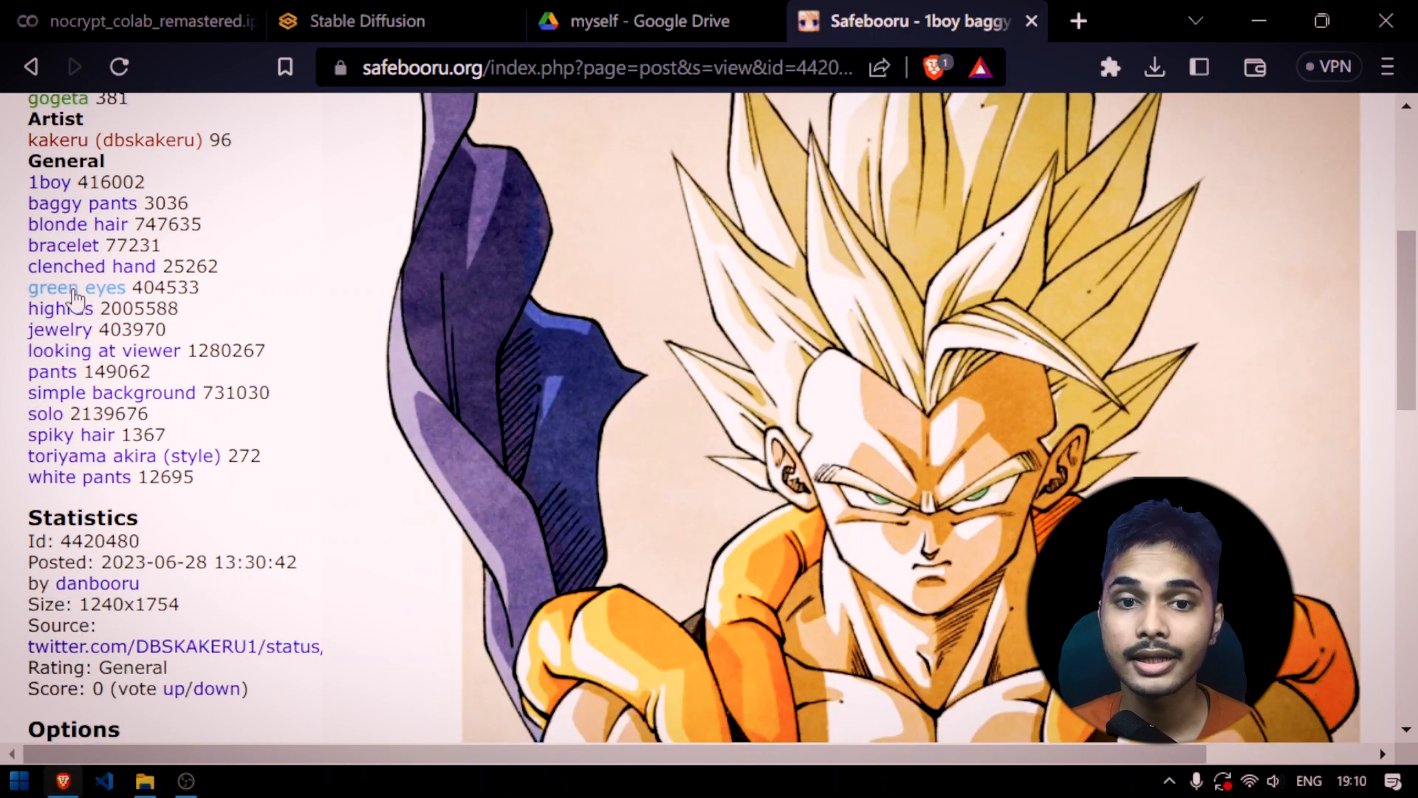
scroll(427, 374, "down", 4)
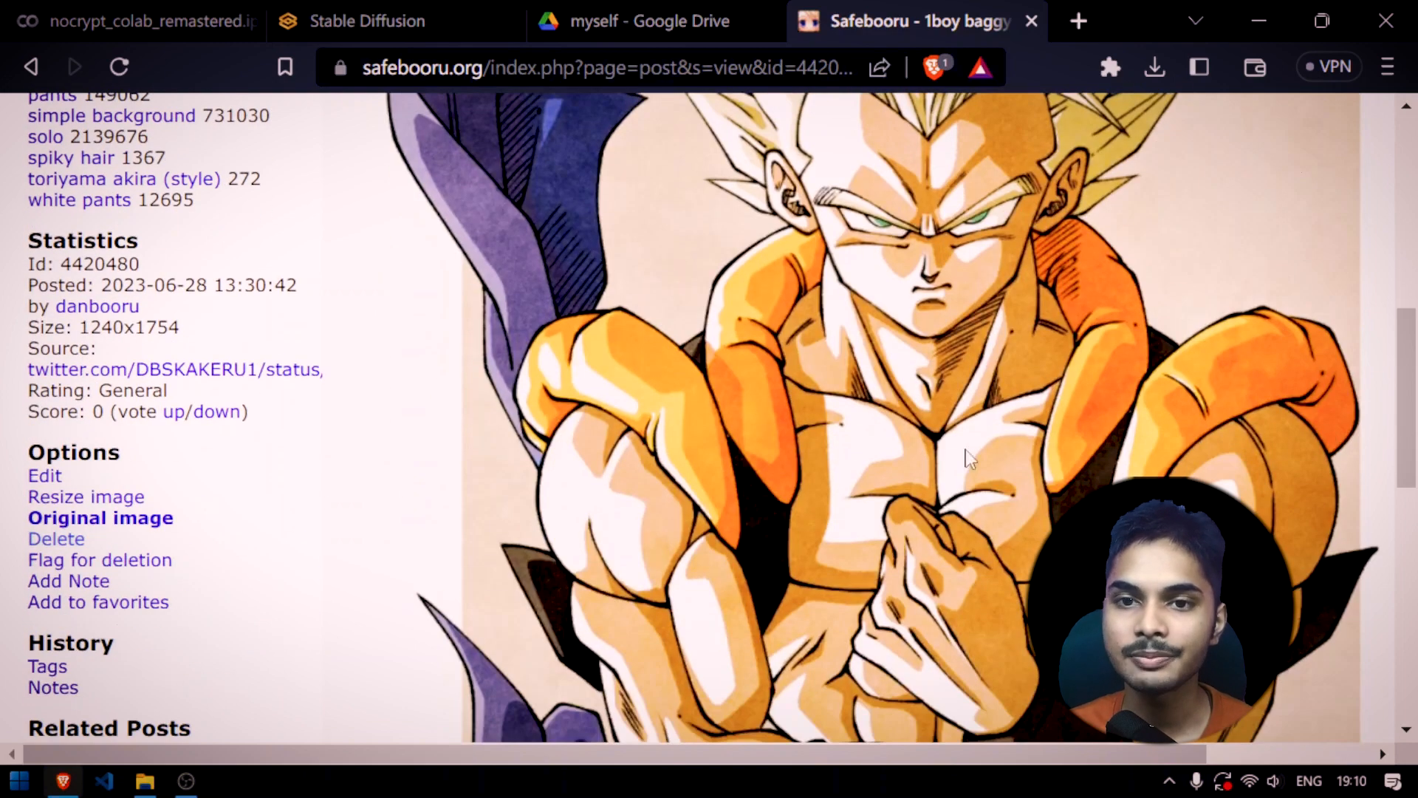
scroll(967, 456, "up", 4)
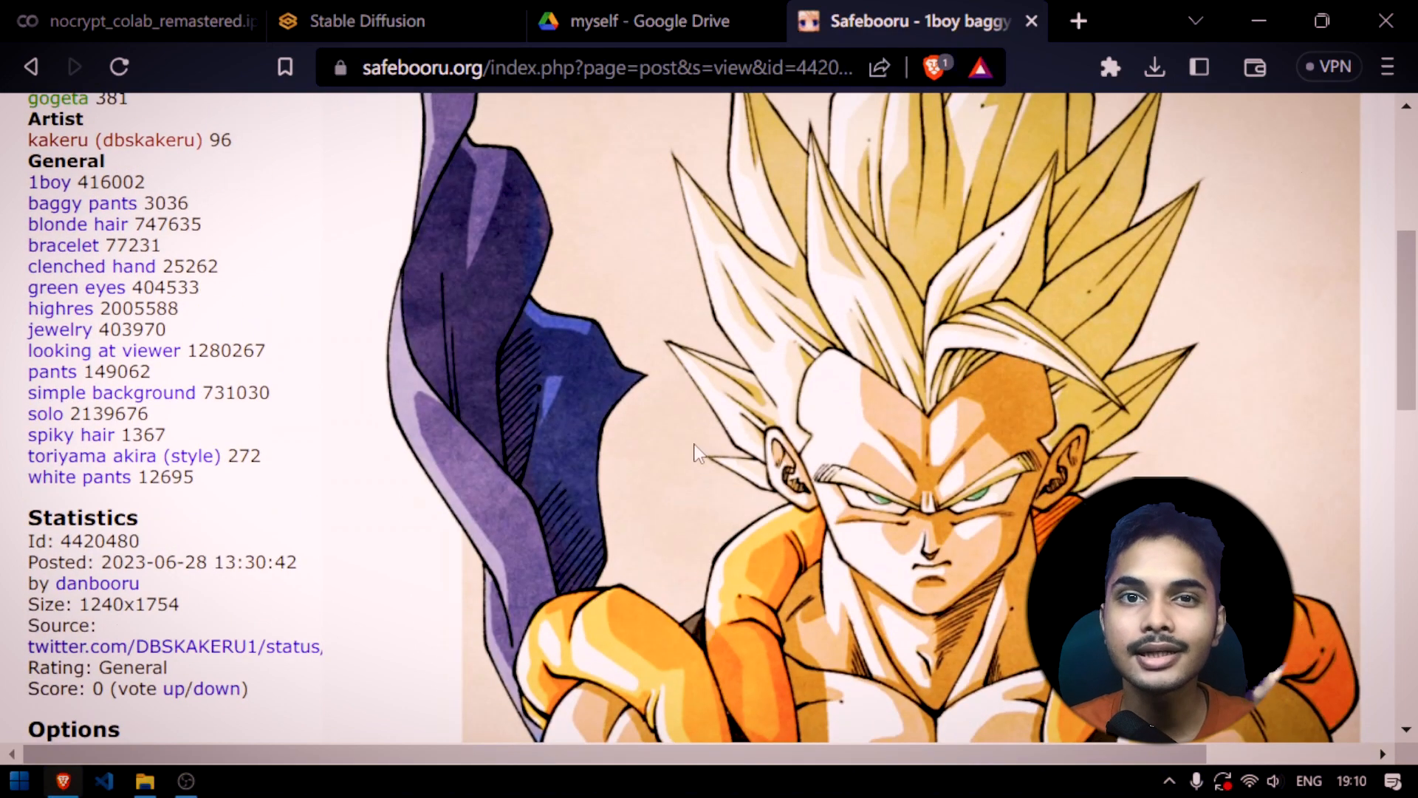
scroll(48, 344, "up", 4)
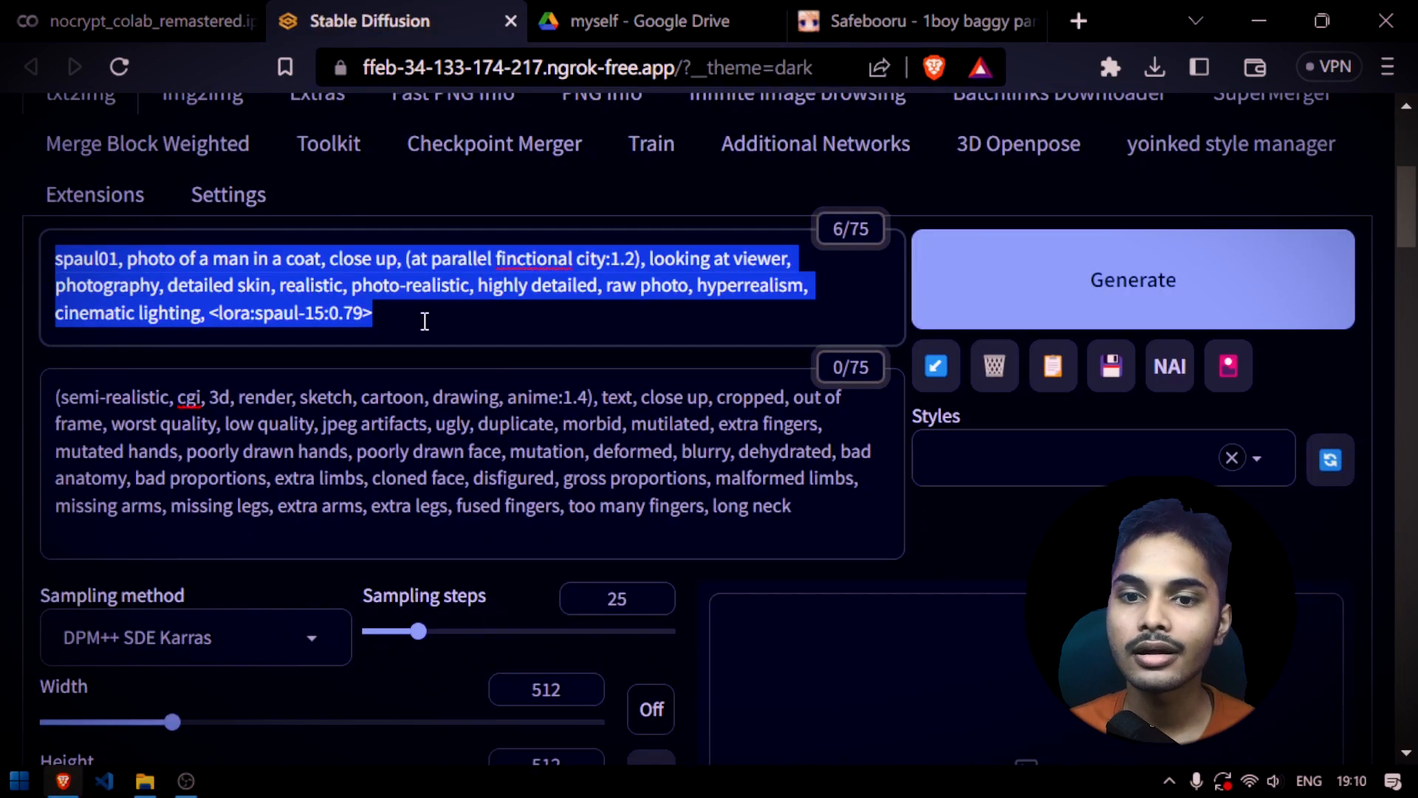
Compare the txt2img prompt with the Safebooru post's general tags and return to the Stable Diffusion web UI
left_click(424, 321)
scroll(251, 296, "up", 5)
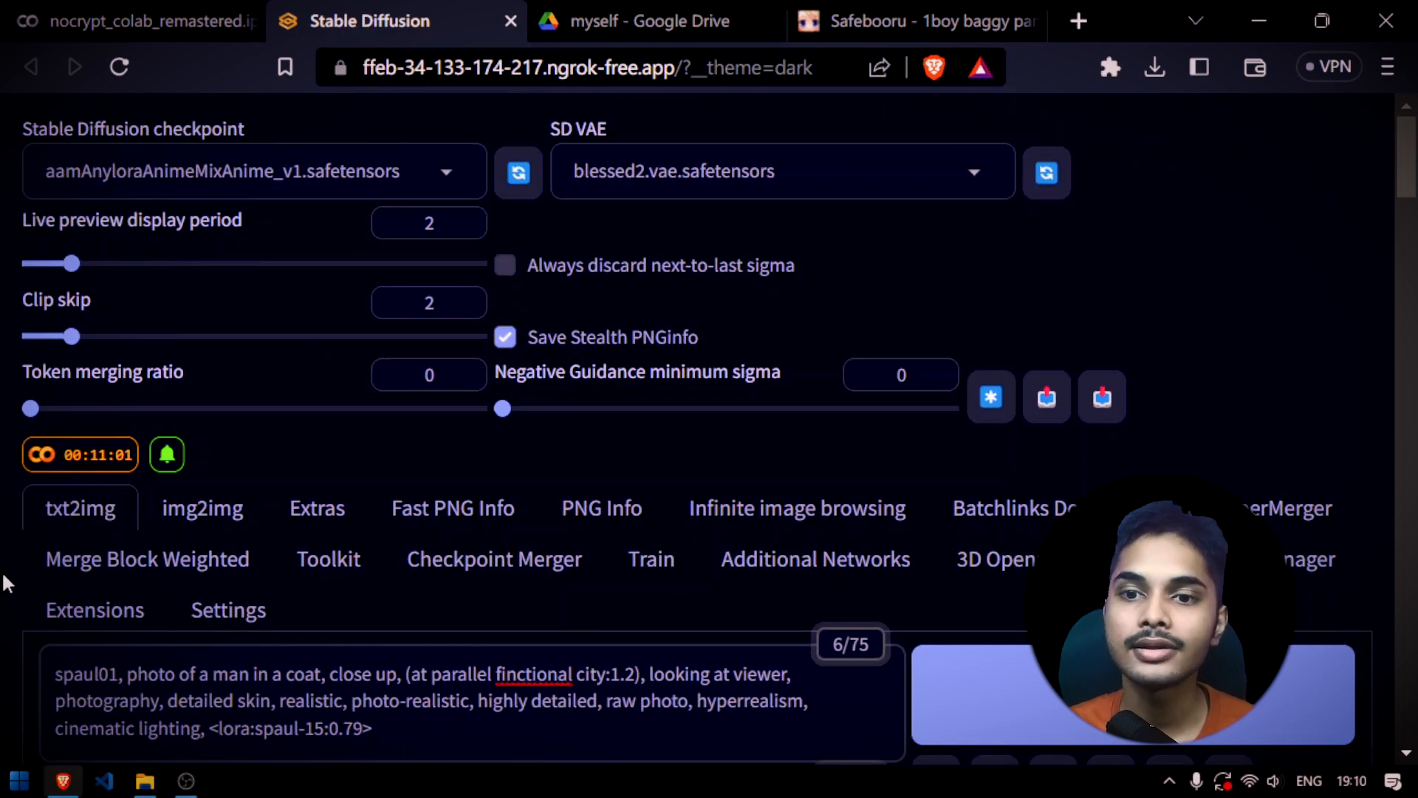
left_click(650, 21)
left_click(938, 19)
scroll(508, 406, "down", 5)
scroll(175, 319, "up", 4)
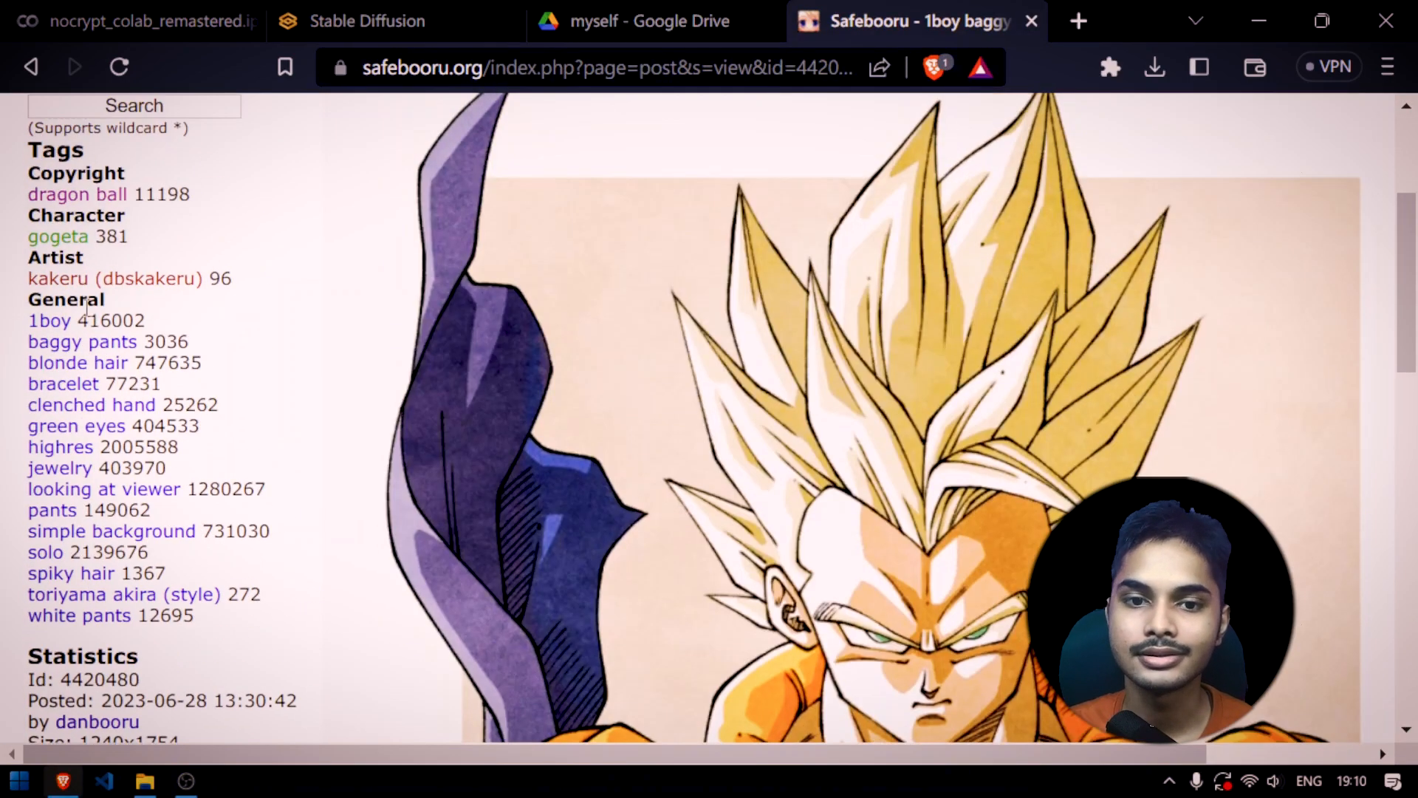
left_click(367, 20)
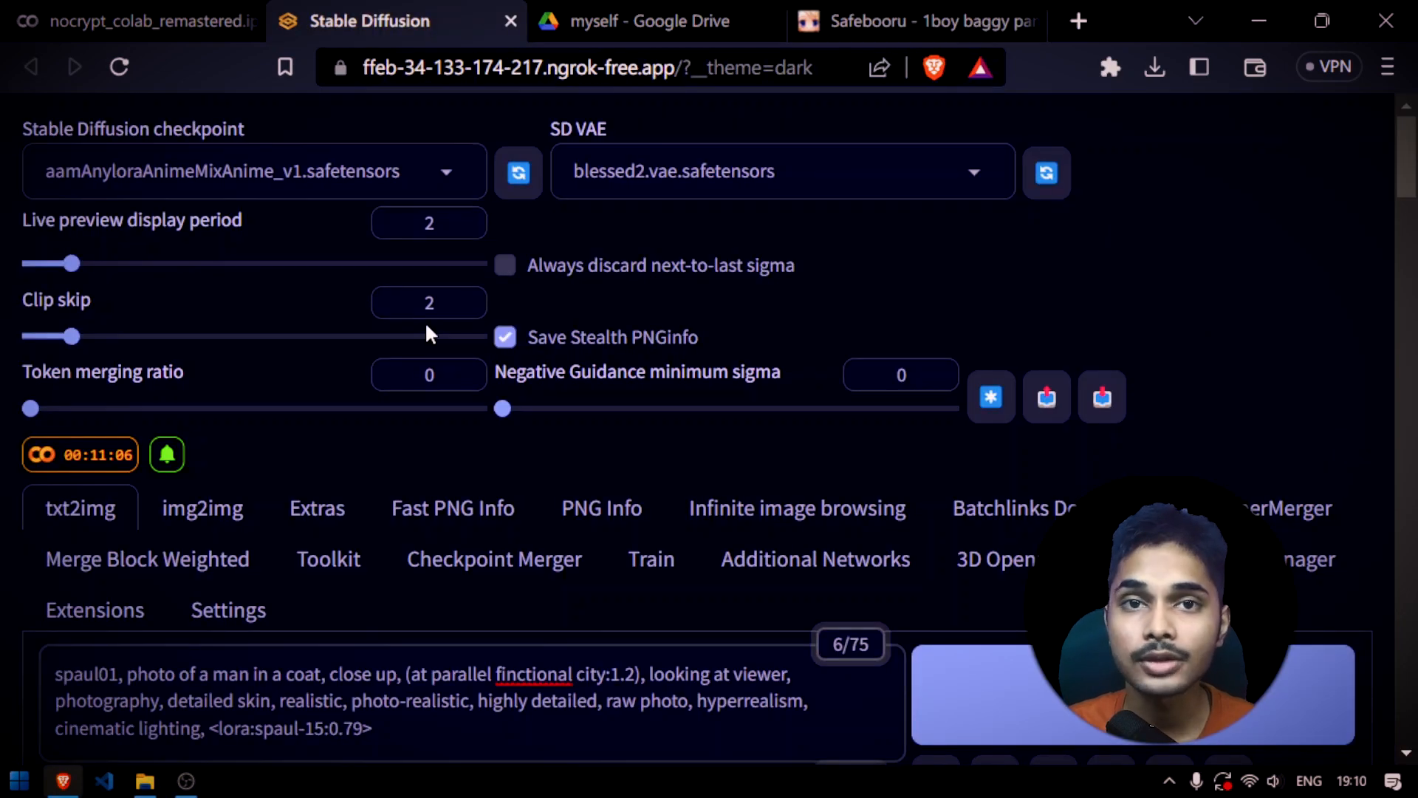
Review the positive and negative prompts, the selected checkpoint and the generation settings in txt2img
scroll(418, 460, "down", 2)
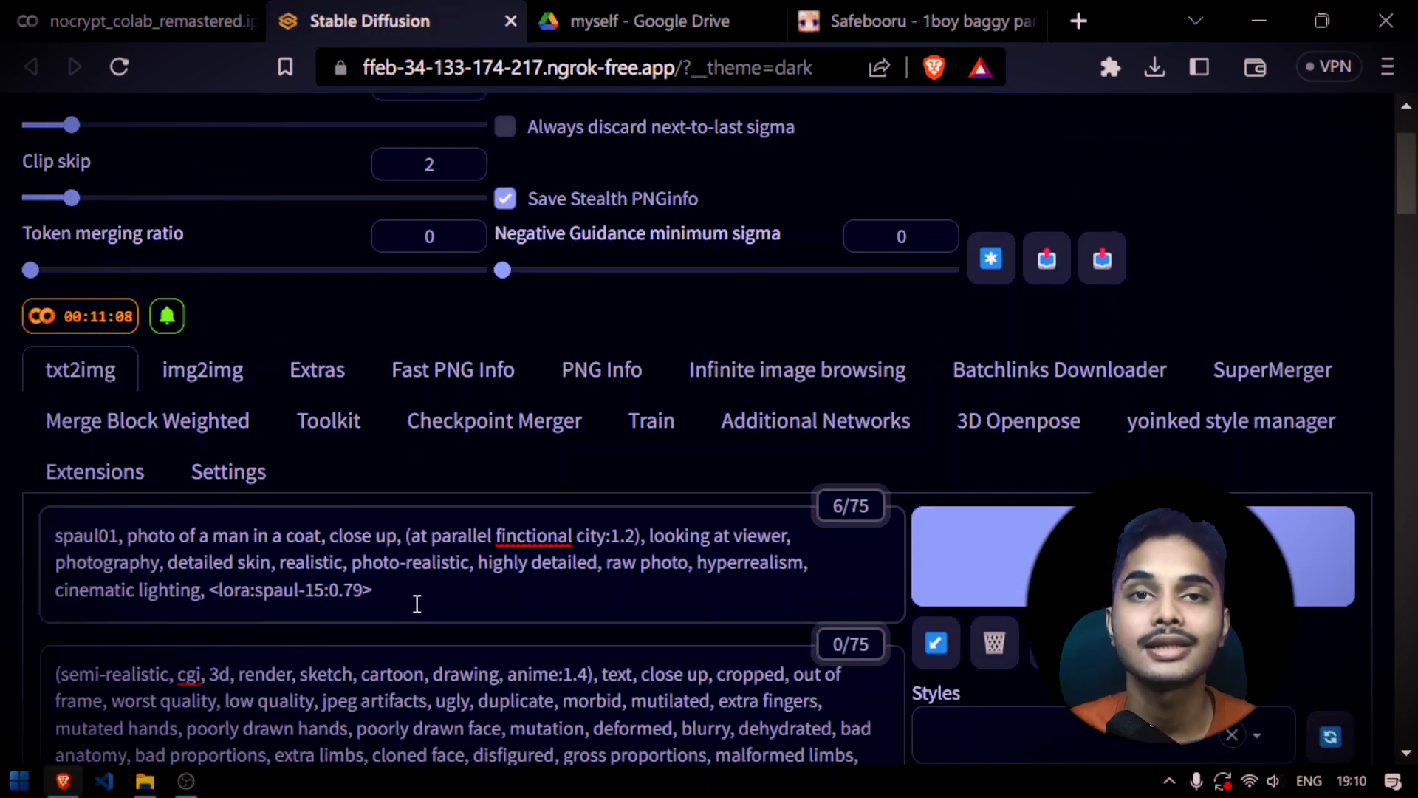
key("ctrl+a")
scroll(399, 445, "down", 7)
left_click_drag(843, 230, 7, 181)
scroll(649, 362, "up", 4)
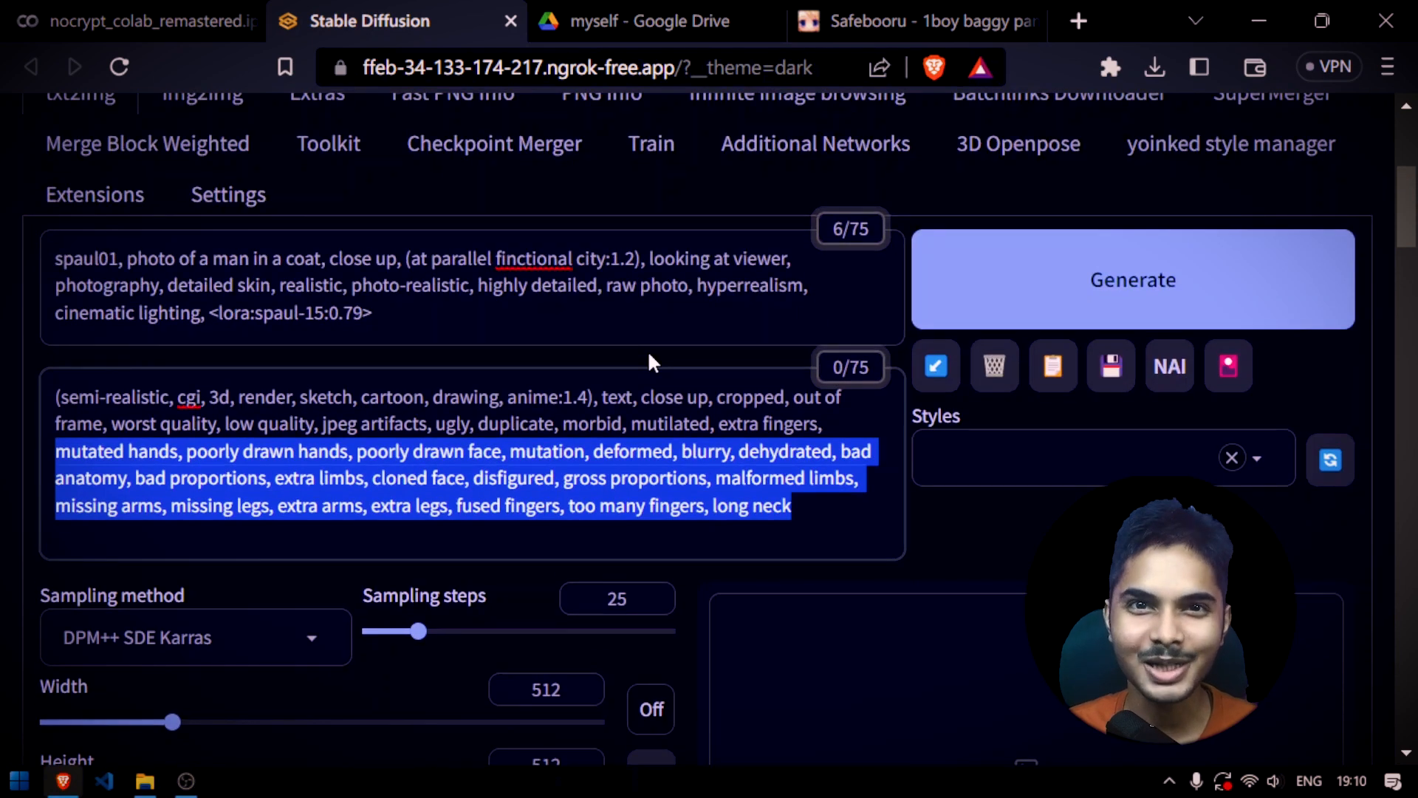
scroll(649, 359, "up", 6)
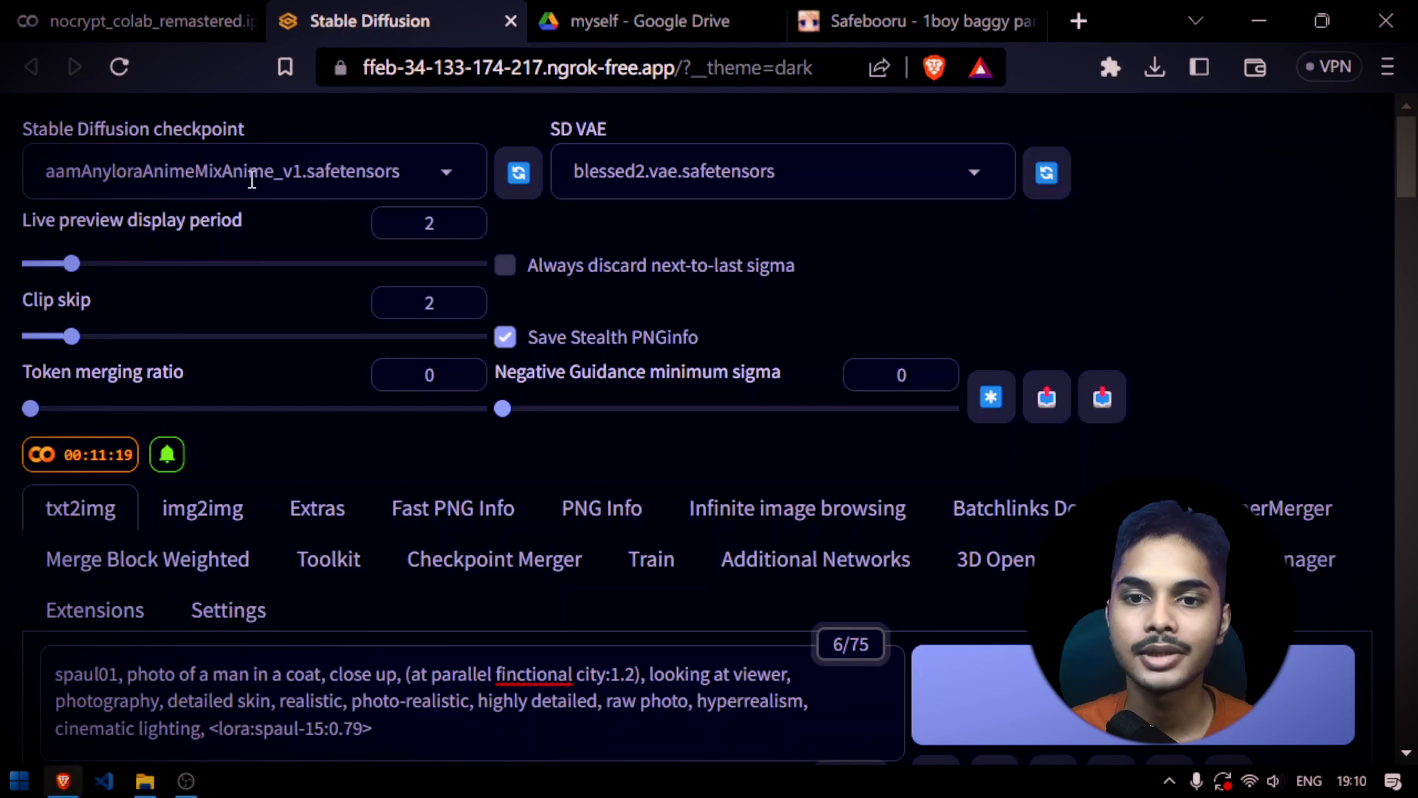
scroll(136, 421, "down", 15)
scroll(282, 462, "down", 5)
scroll(667, 438, "up", 5)
scroll(721, 446, "up", 15)
scroll(850, 437, "down", 5)
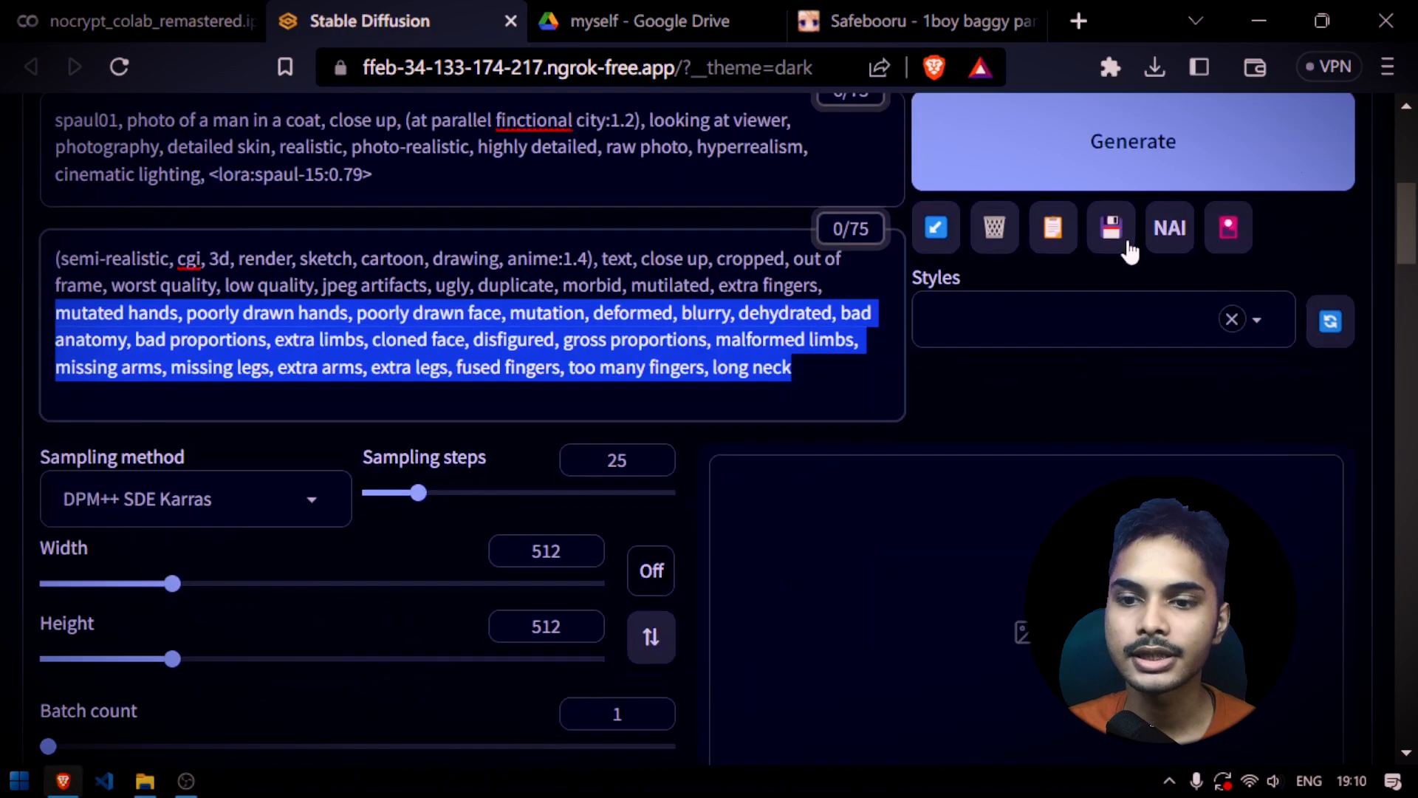
scroll(924, 591, "up", 4)
scroll(967, 691, "down", 2)
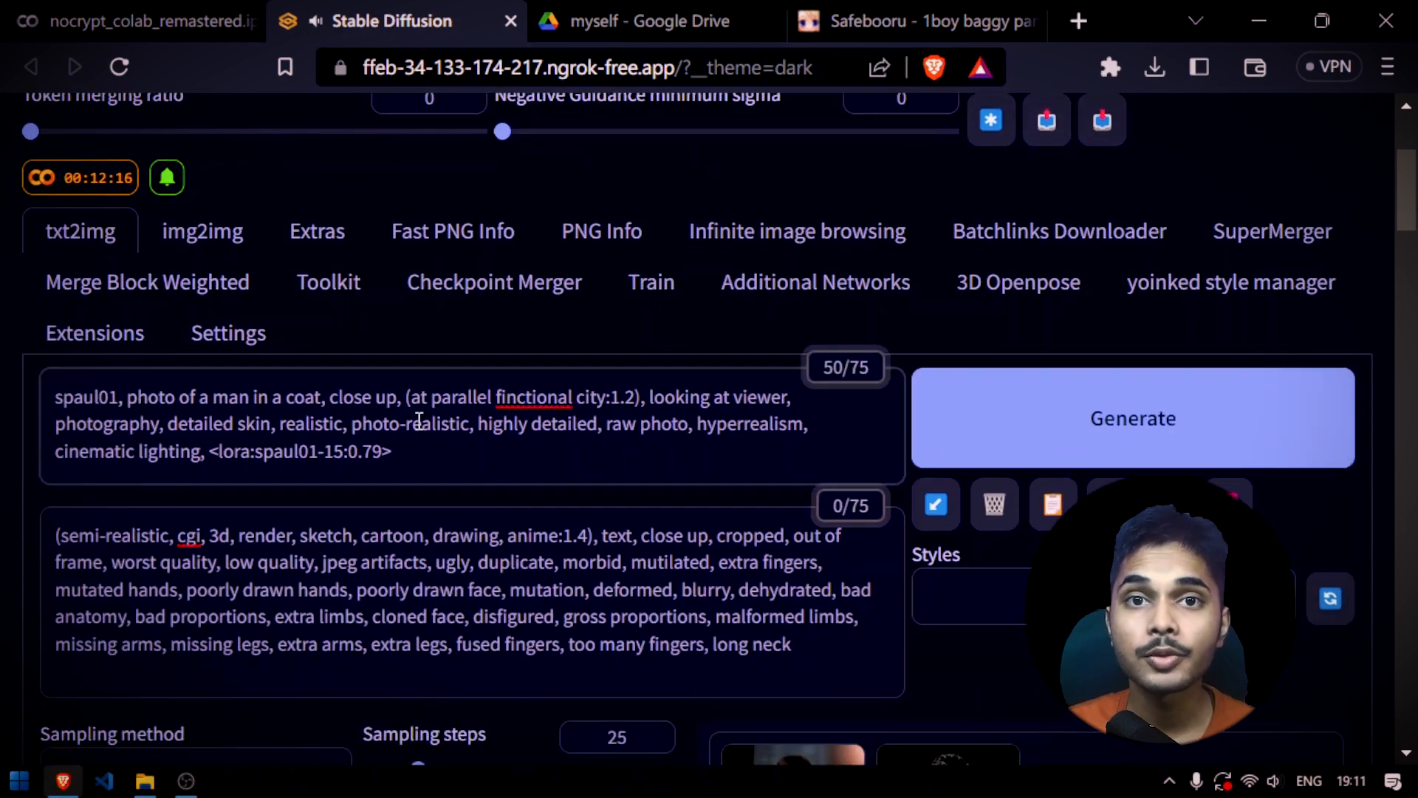
Check the LoRA tag at weight 0.79 and the trigger word in the prompt, and generate the image
left_click_drag(429, 458, 482, 452)
left_click(246, 446)
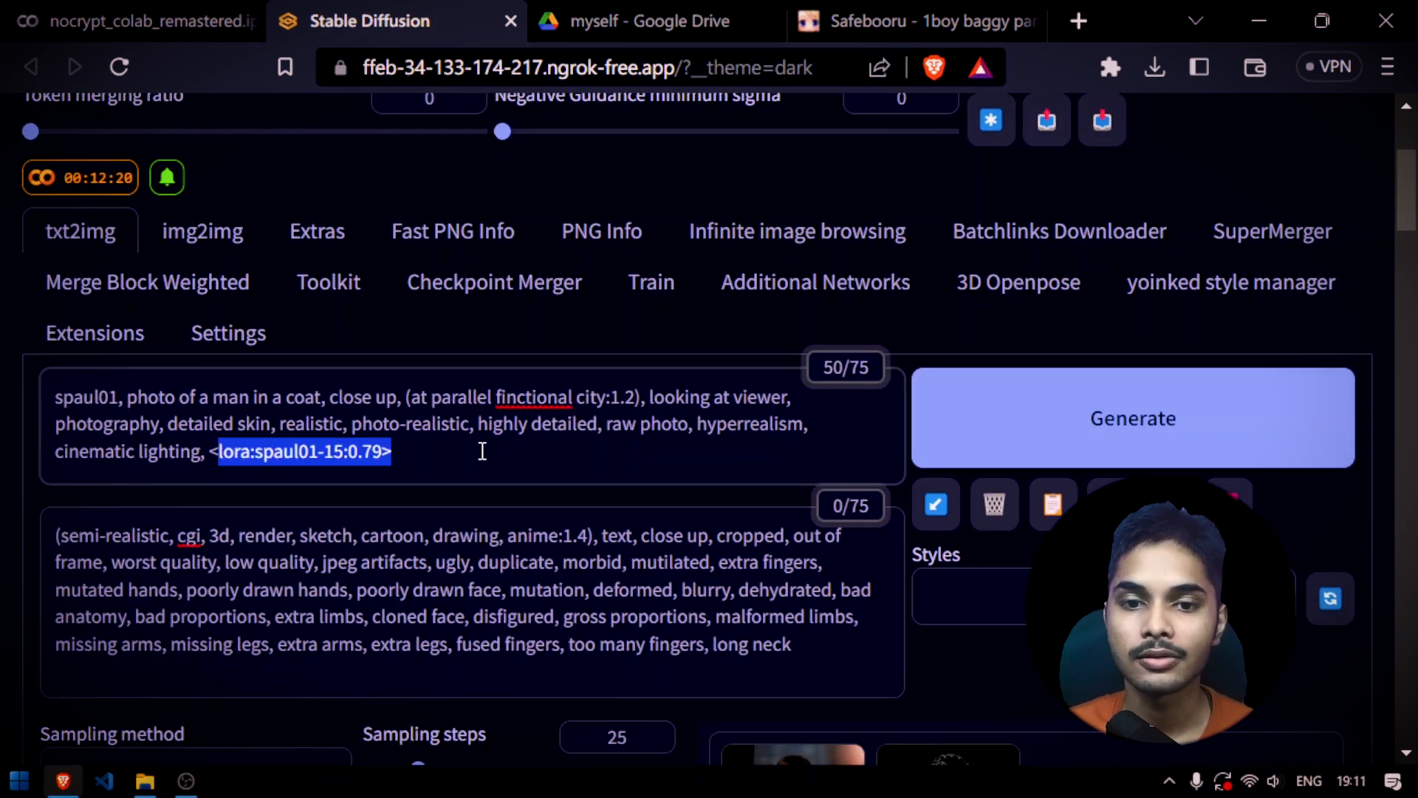
left_click(115, 384)
left_click(1149, 395)
scroll(960, 413, "down", 5)
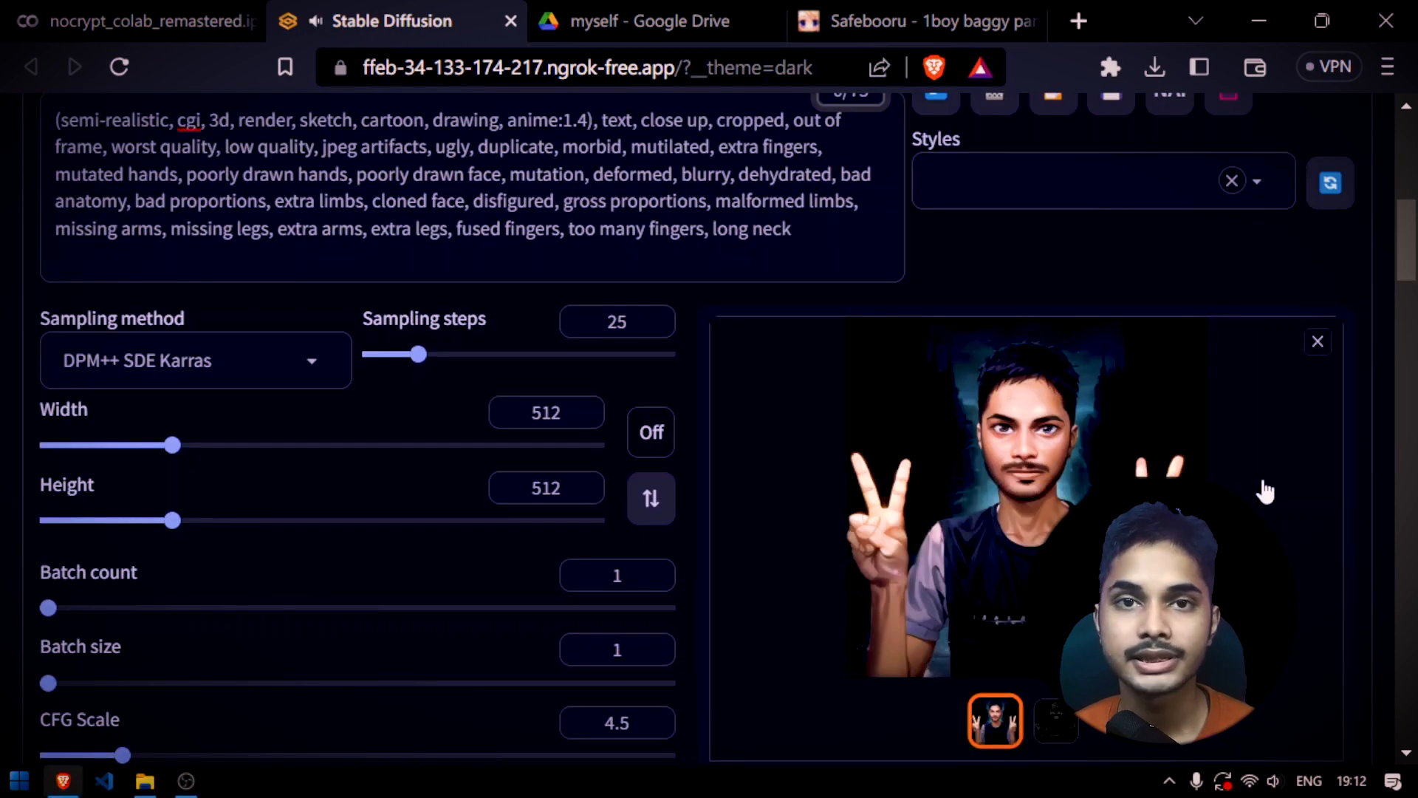
View the generated two-handed peace-sign portrait enlarged and return to the prompt
left_click(1265, 491)
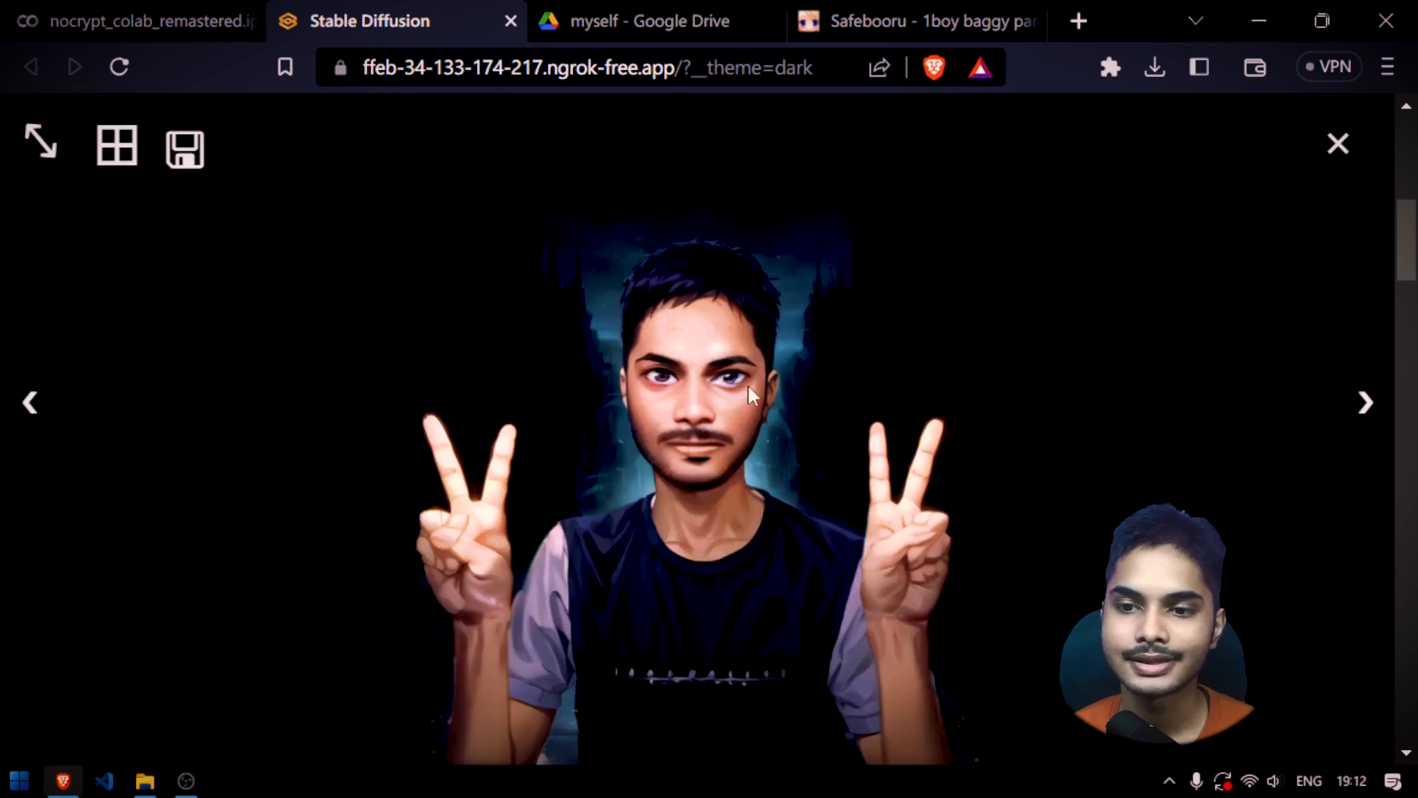
left_click(1313, 151)
scroll(402, 370, "up", 4)
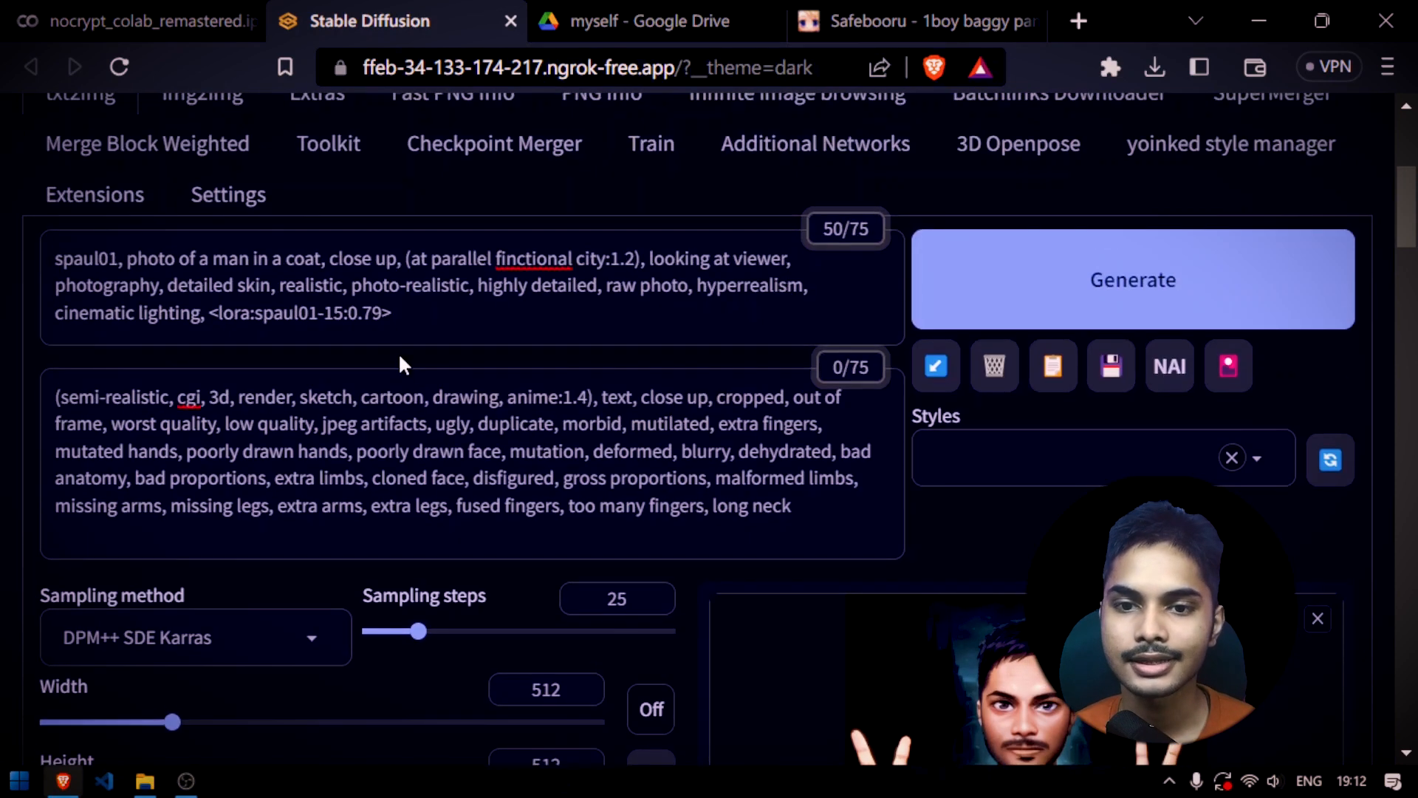
Remove the LoRA tag from the positive prompt and replace the leading trigger word with 1boy
left_click_drag(428, 317, 255, 311)
left_click(468, 333)
left_click_drag(444, 323, 213, 323)
key("BackSpace")
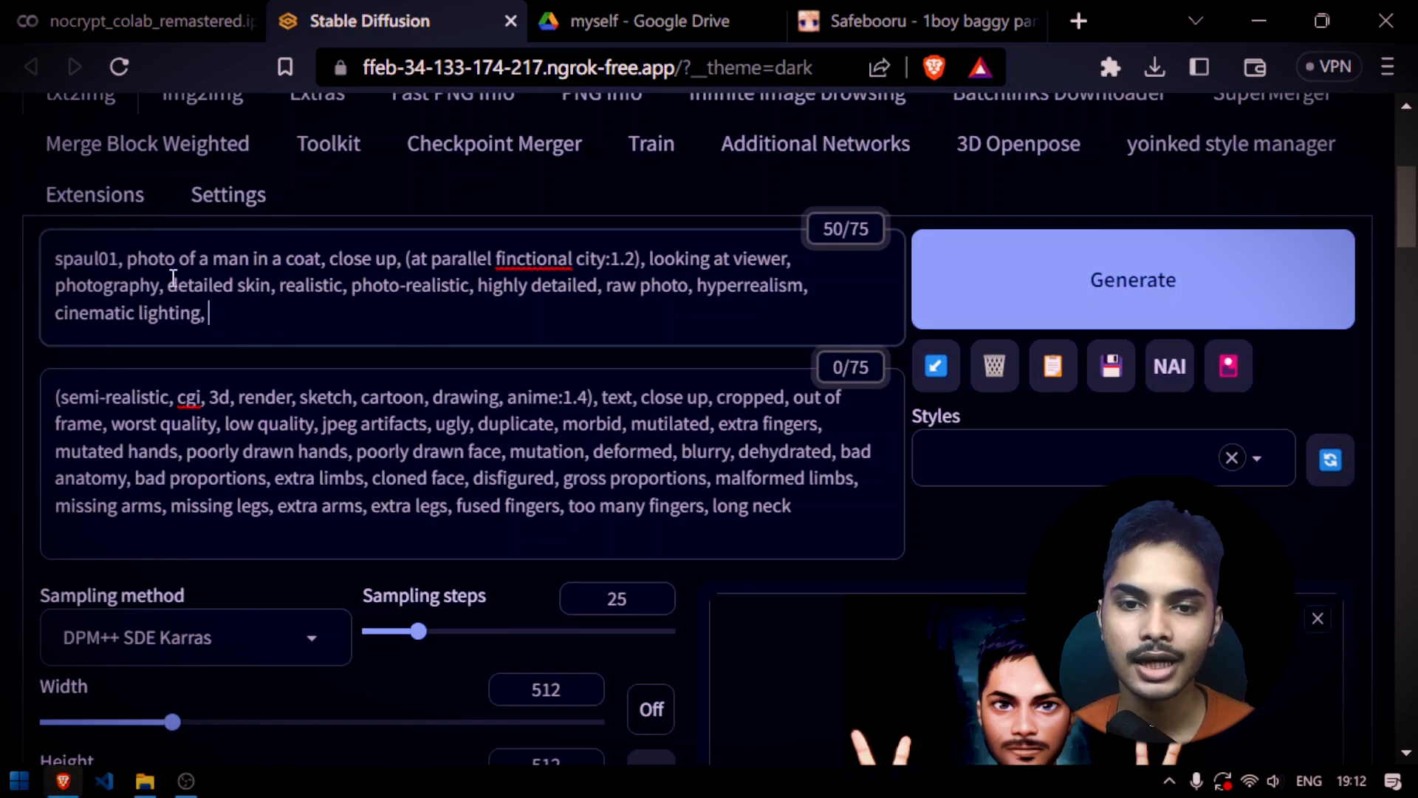
double_click(116, 260)
type("1boy")
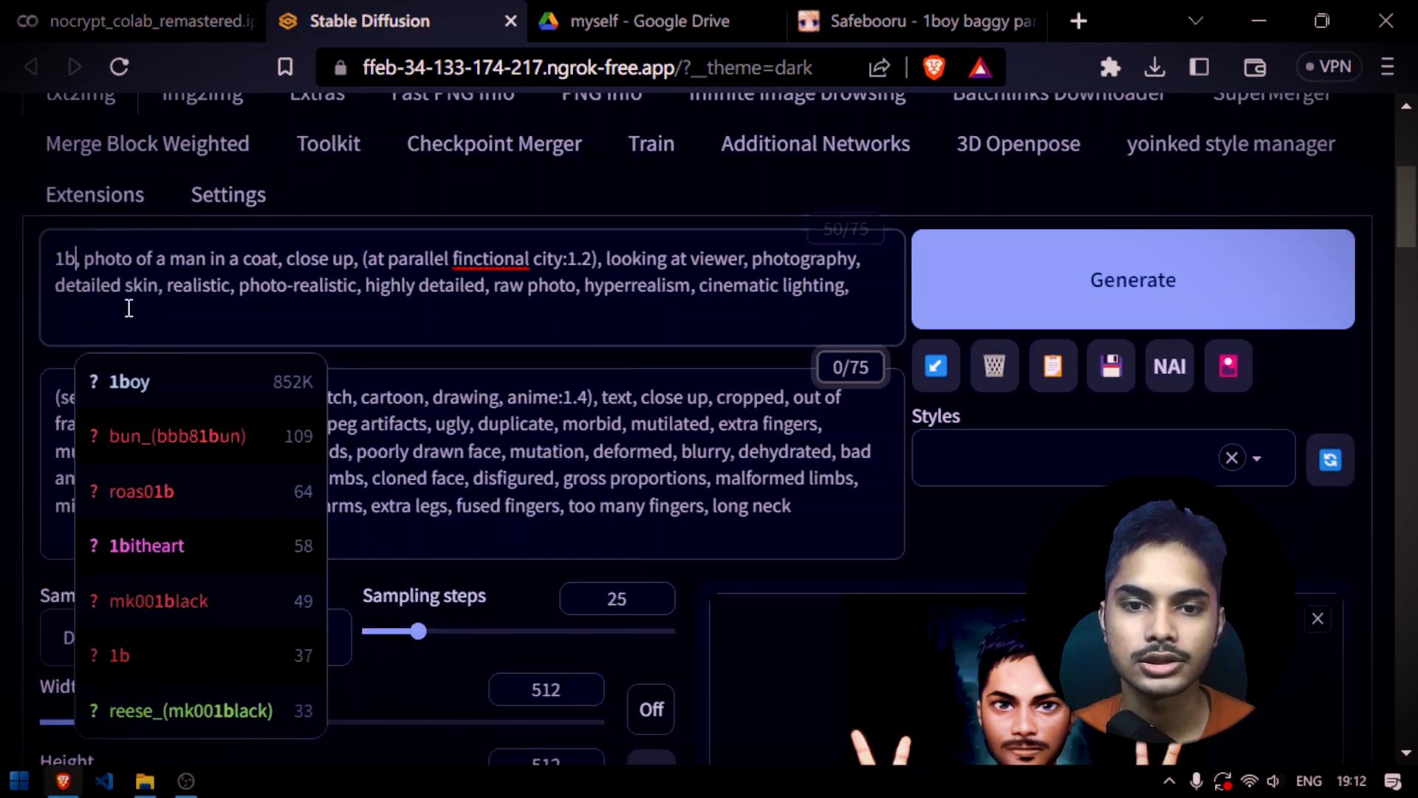
Generate the image from the 1boy prompt and display its Canny edge map in the output gallery
left_click(1172, 279)
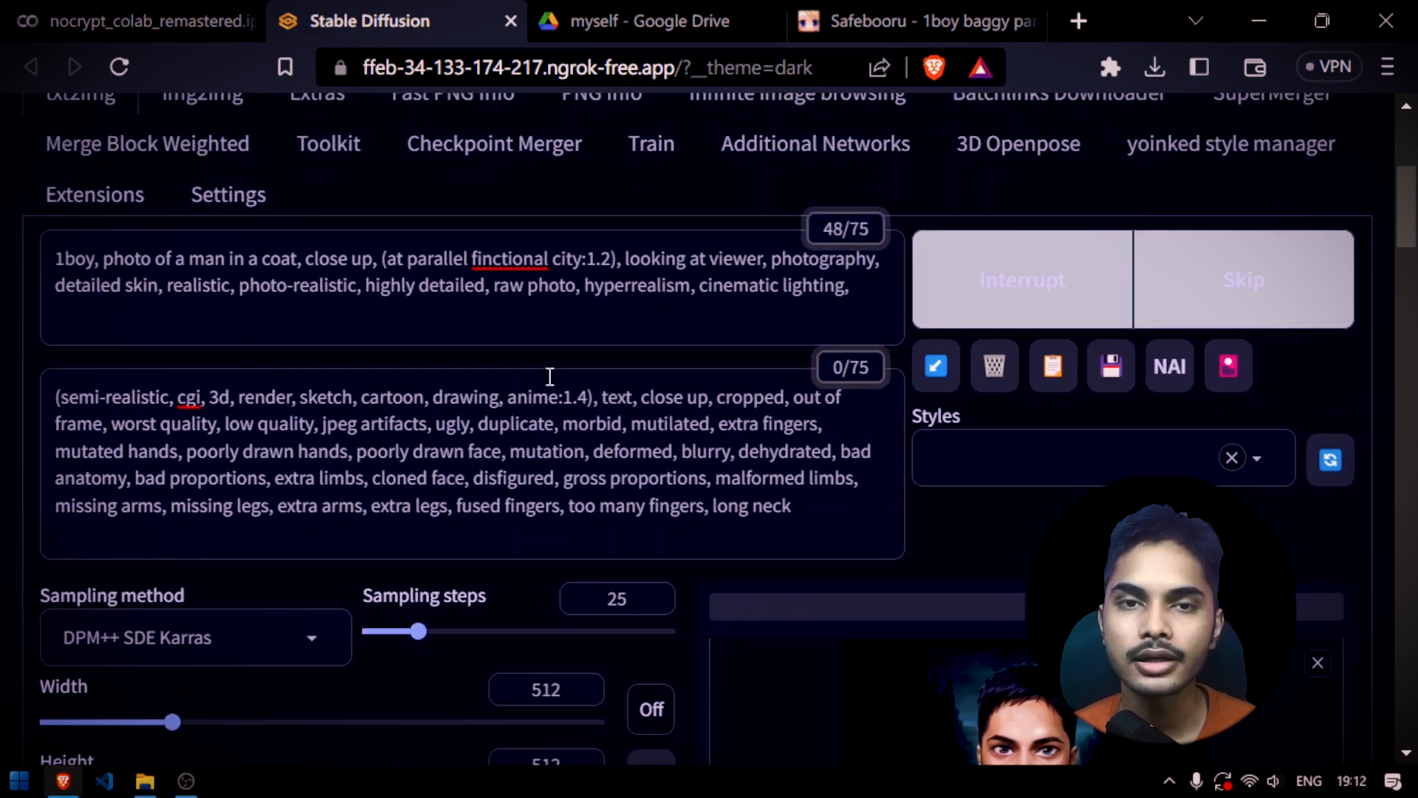
scroll(739, 398, "down", 3)
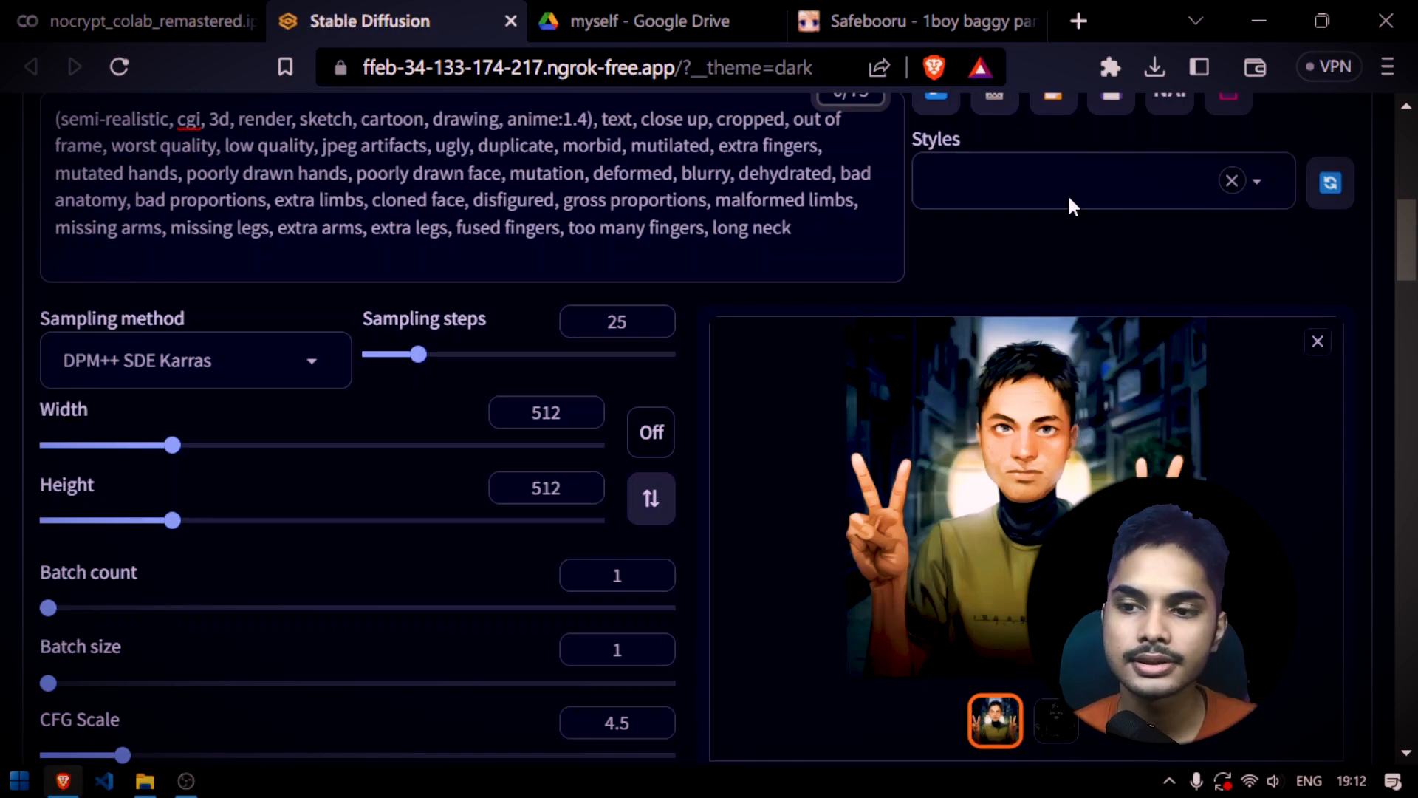
scroll(1069, 203, "down", 2)
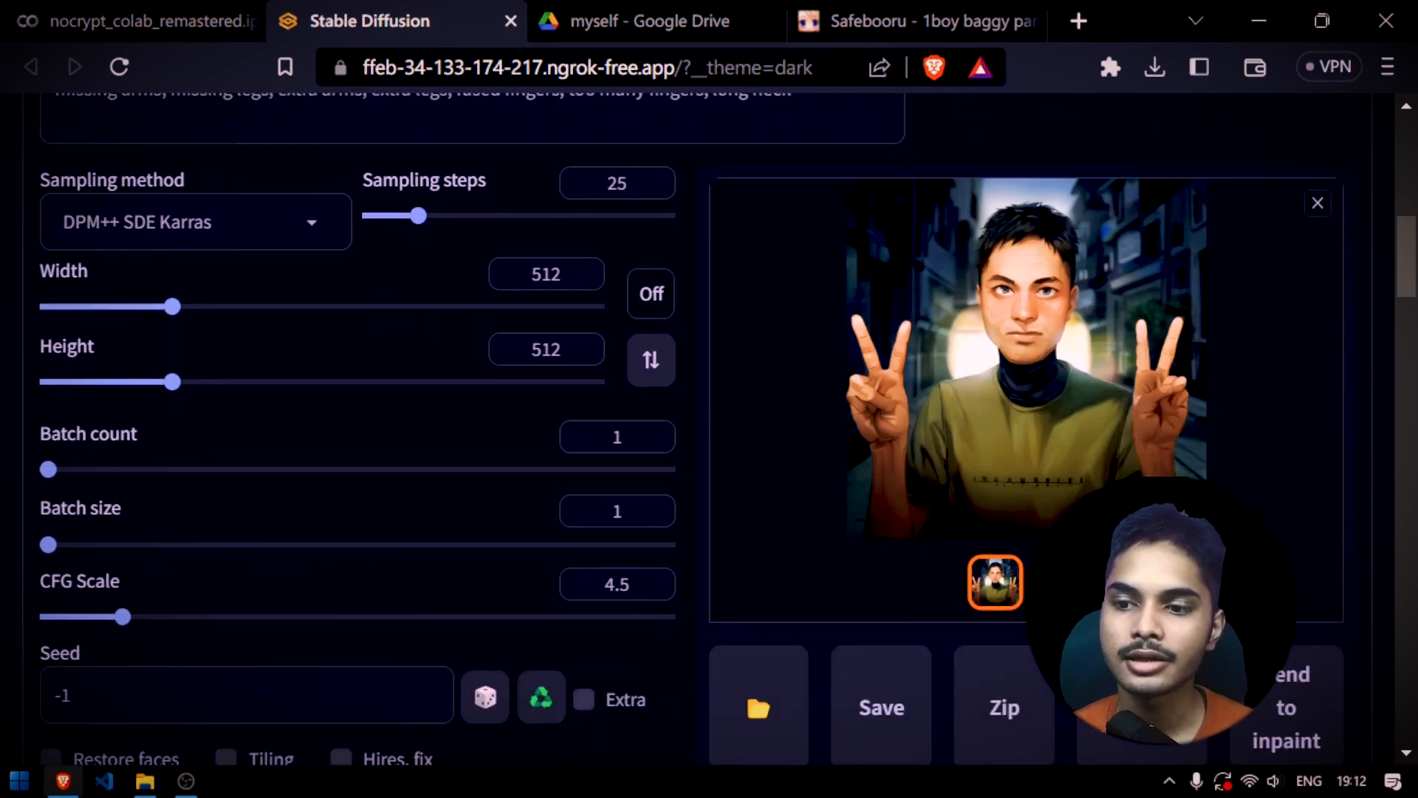
left_click(1057, 582)
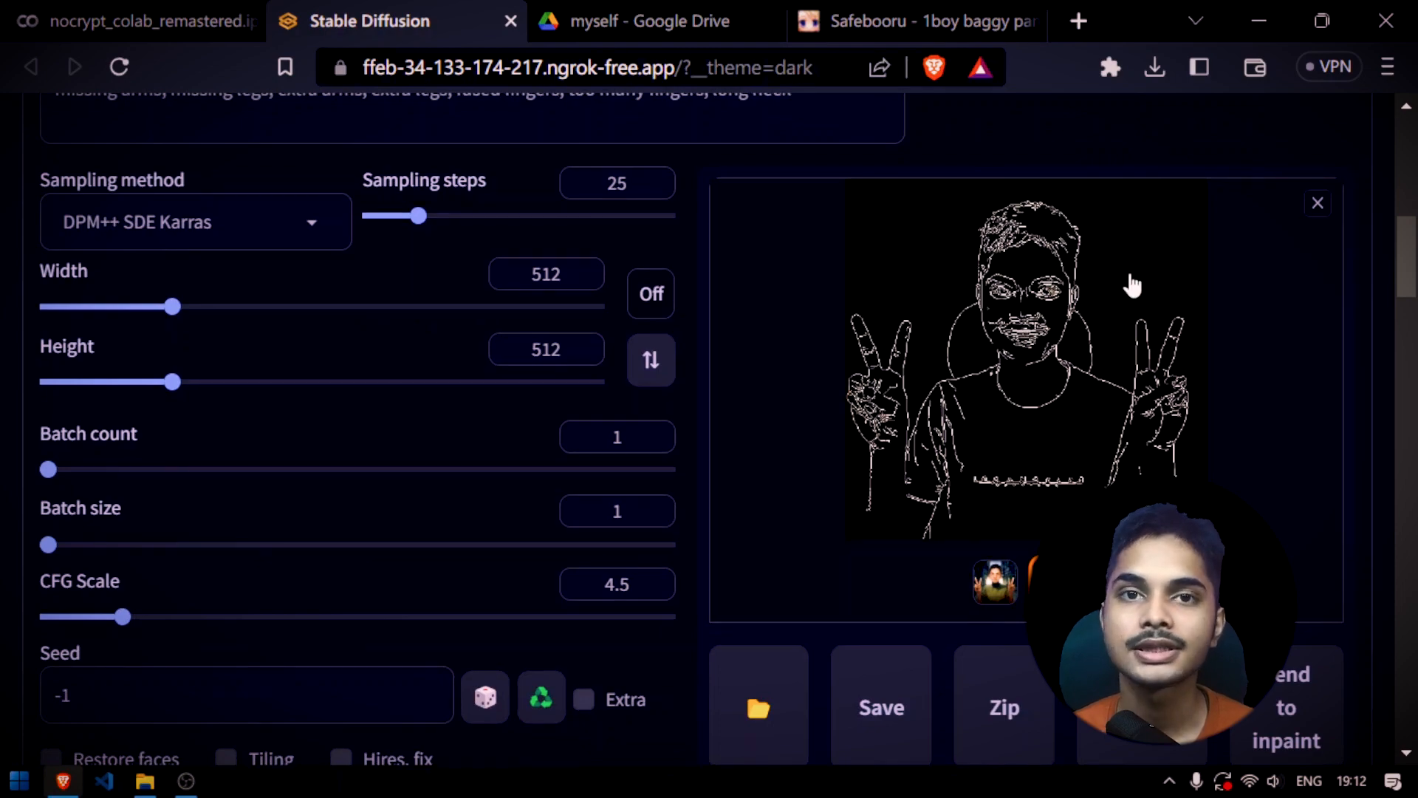
Examine the Canny edge map and the generated portrait alongside the prompt and the ControlNet preprocessor, model, weight and threshold settings
scroll(1008, 391, "down", 5)
scroll(1012, 388, "down", 10)
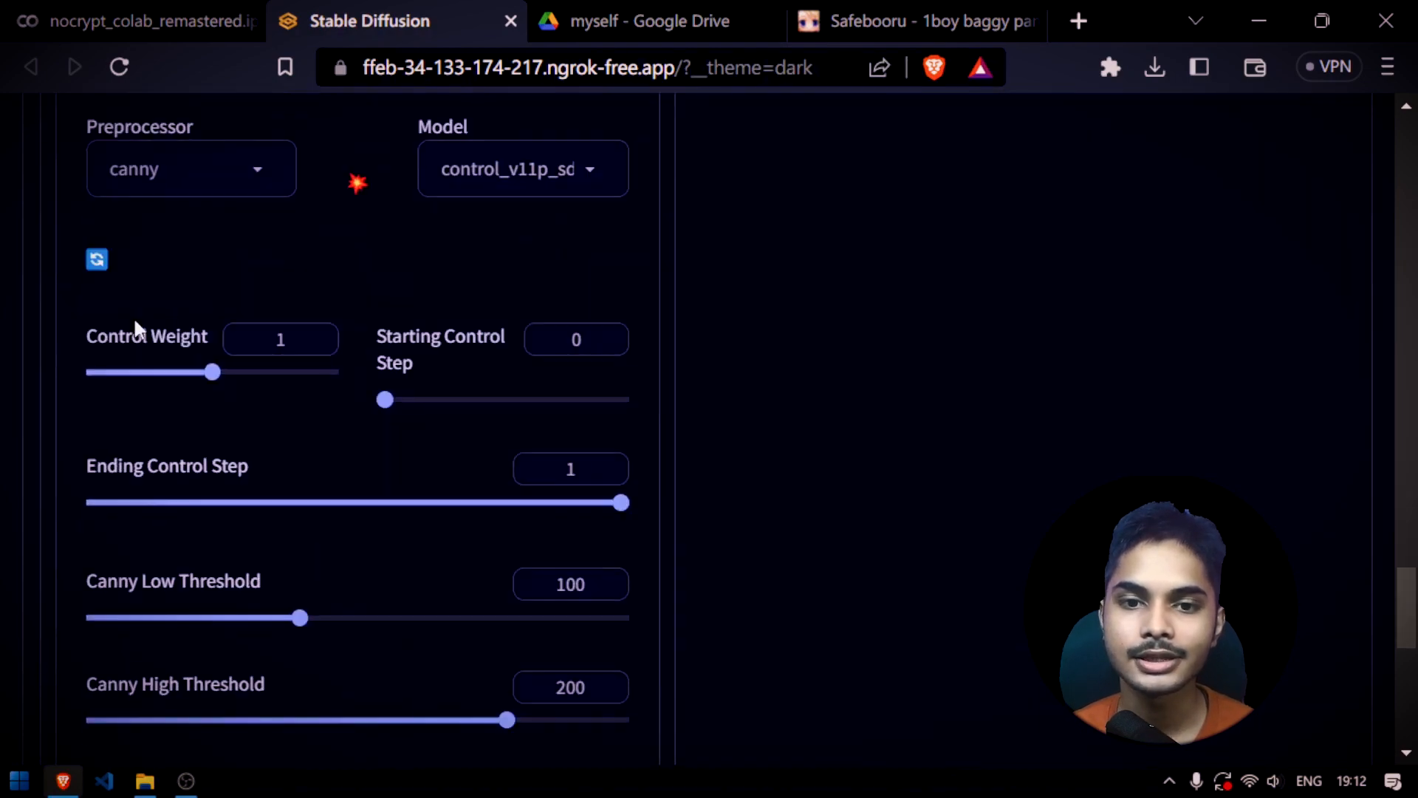
scroll(133, 326, "up", 5)
scroll(846, 494, "up", 15)
scroll(929, 532, "down", 12)
scroll(532, 380, "up", 15)
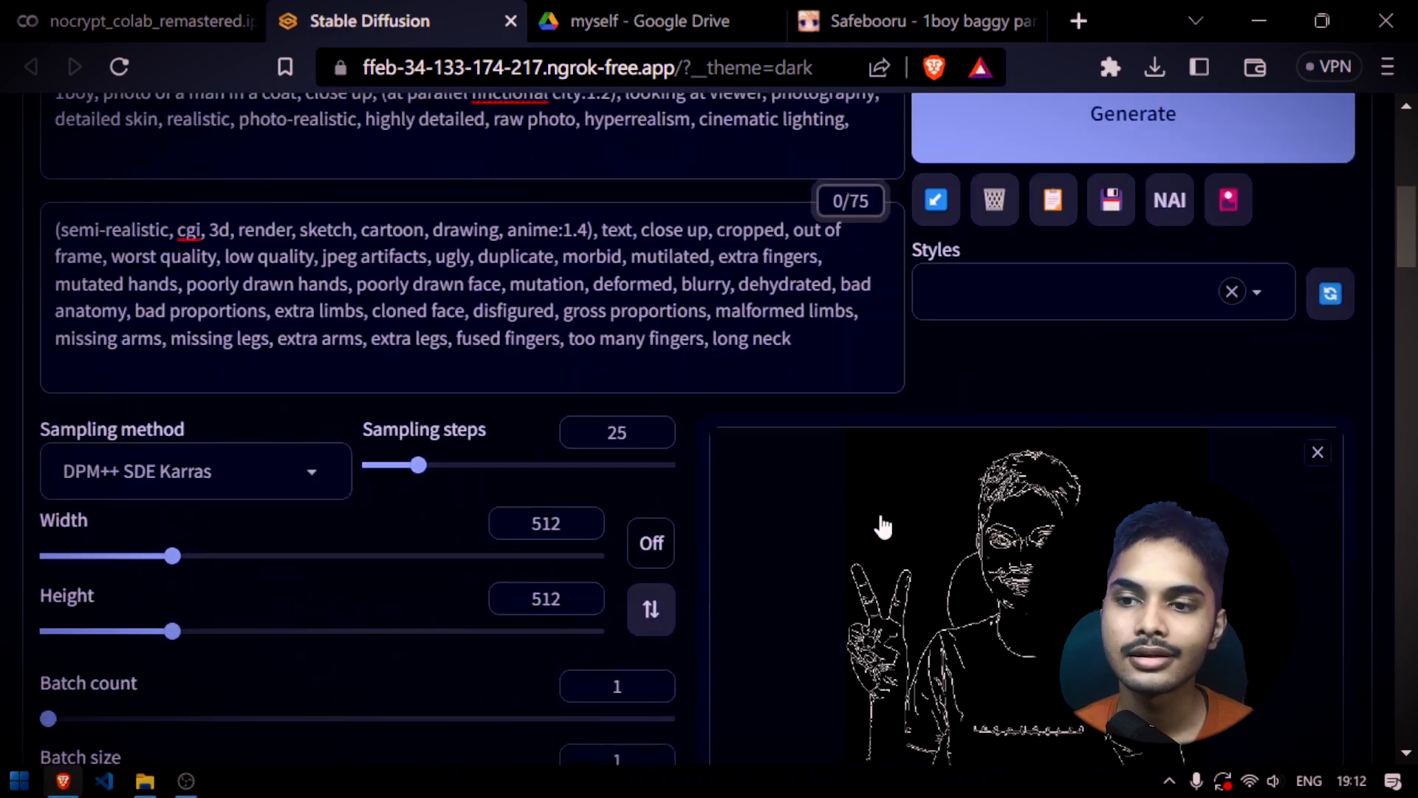
scroll(1038, 484, "down", 4)
scroll(1038, 484, "down", 1)
scroll(1049, 332, "up", 2)
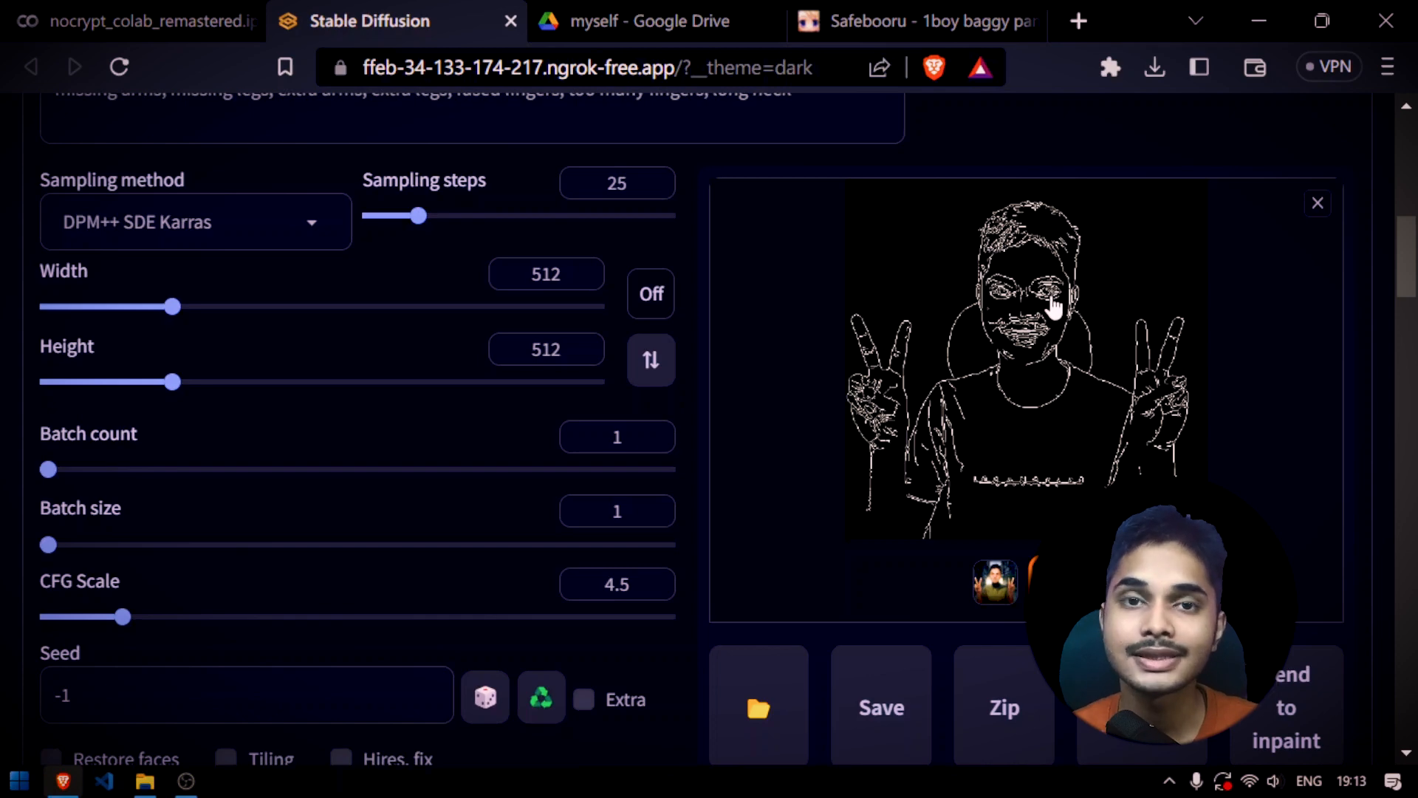
scroll(994, 566, "down", 15)
scroll(482, 602, "down", 5)
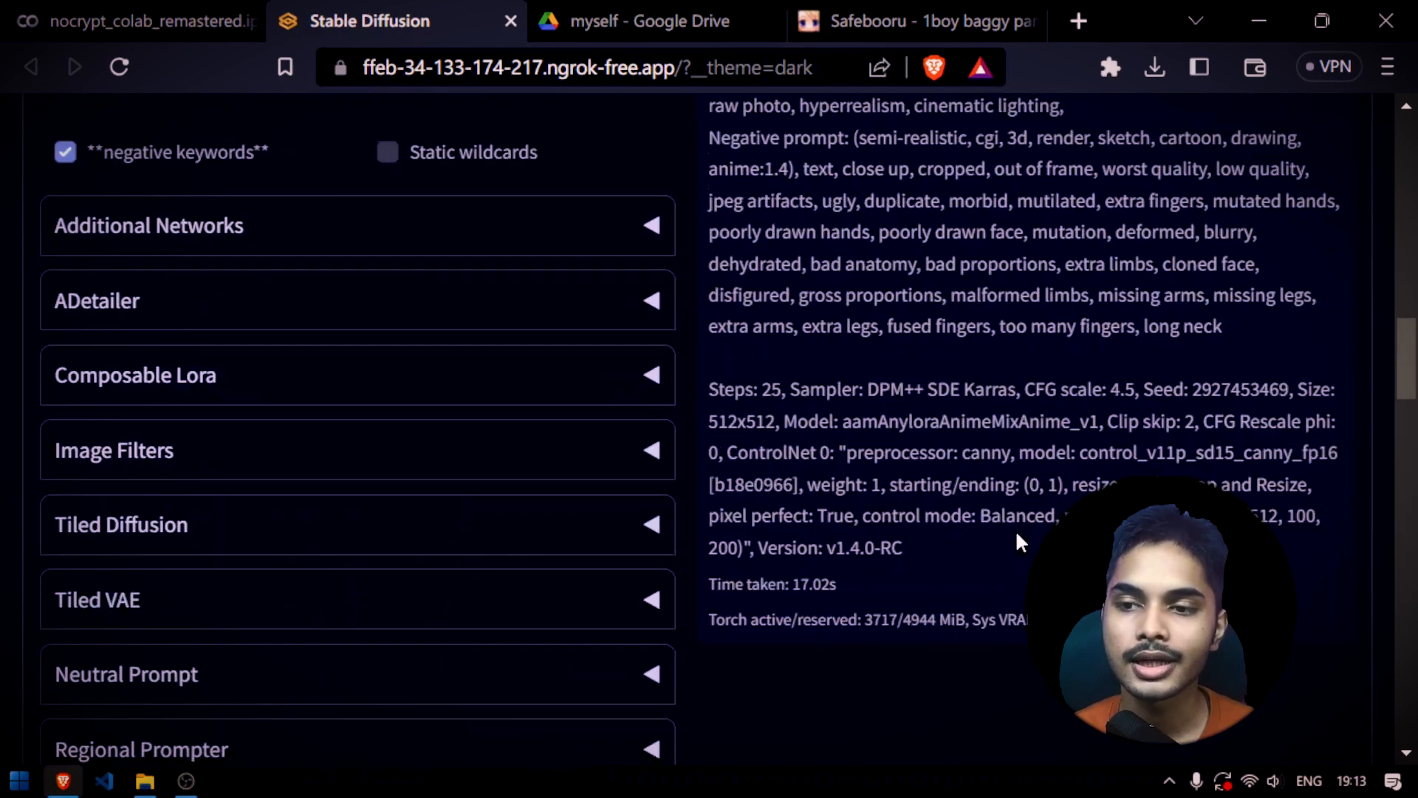
scroll(1015, 529, "up", 5)
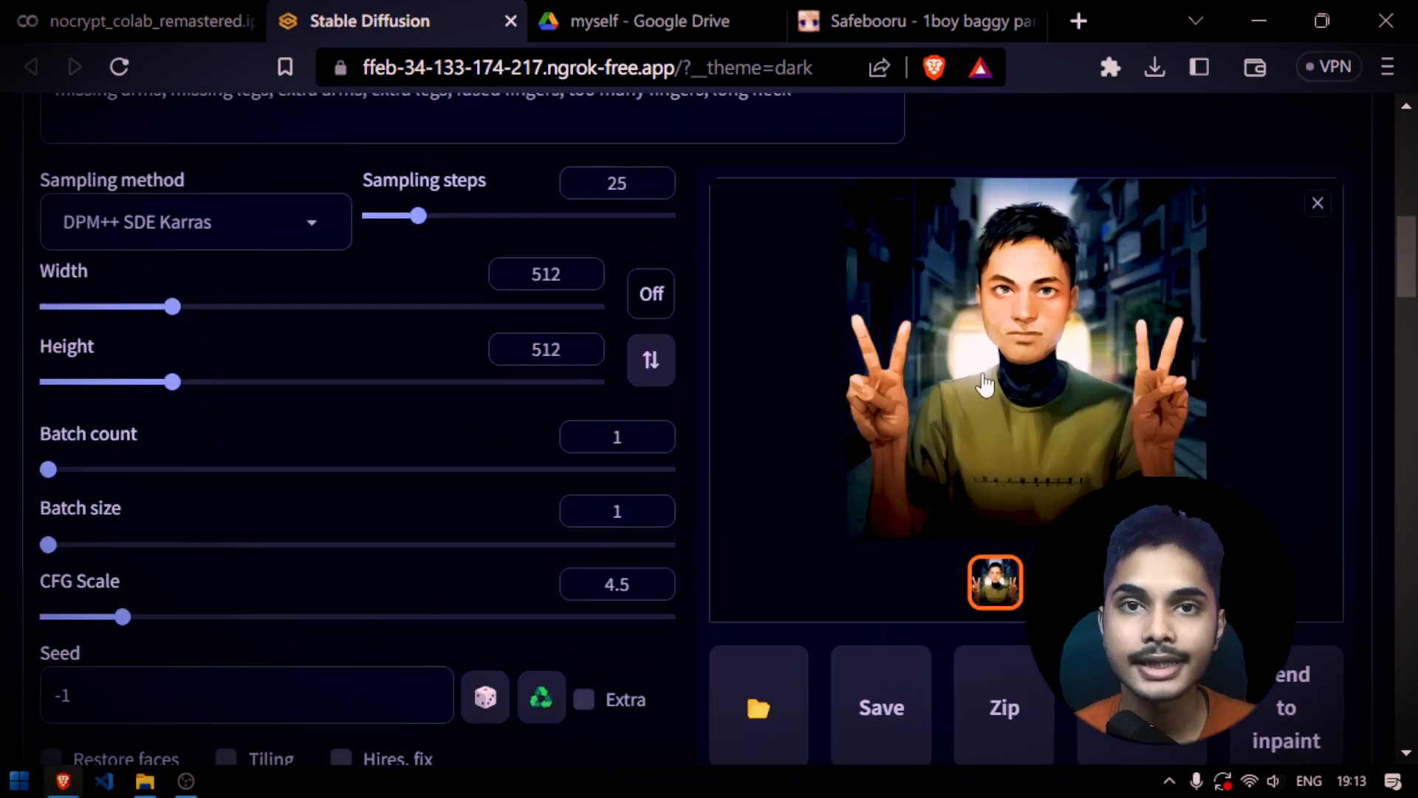
scroll(1015, 469, "up", 2)
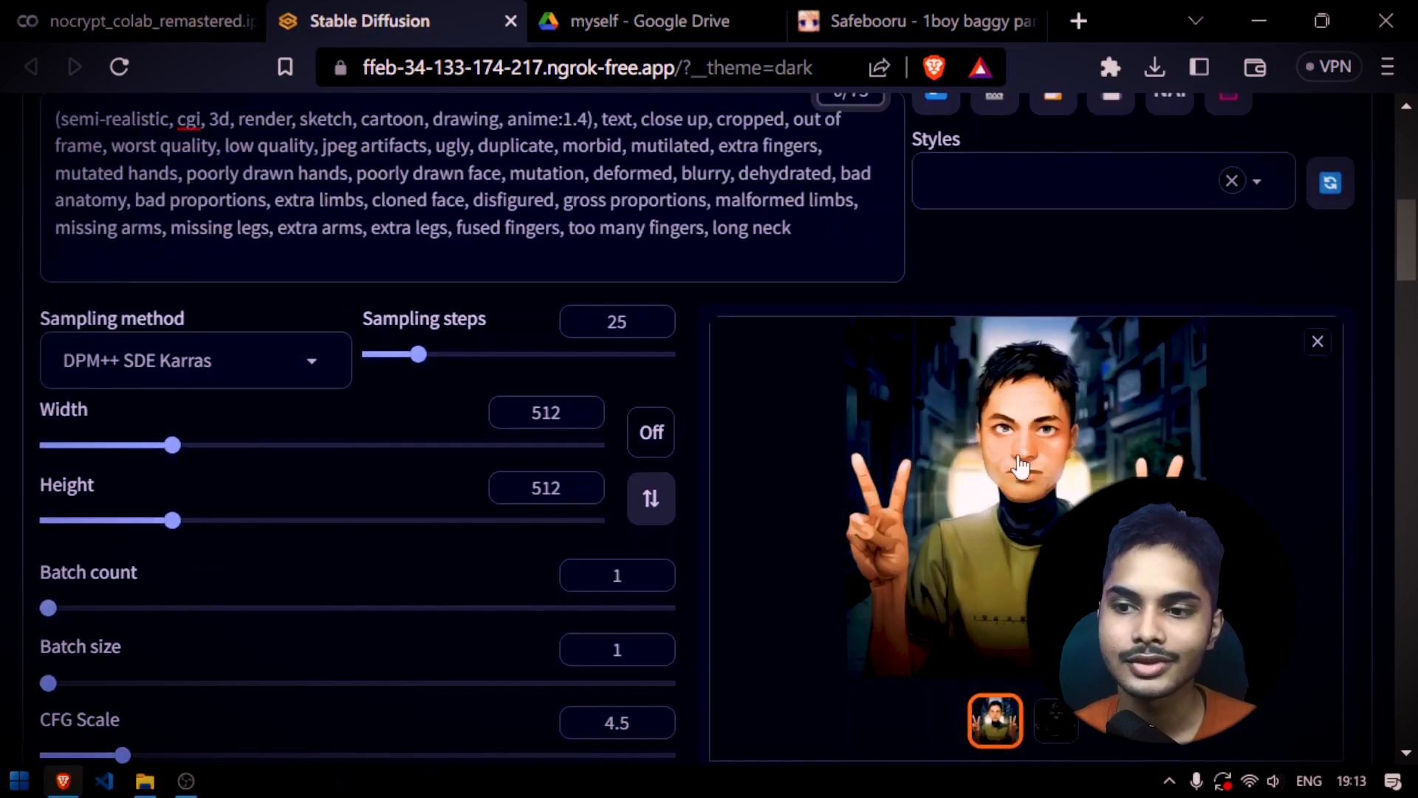
scroll(1019, 475, "down", 2)
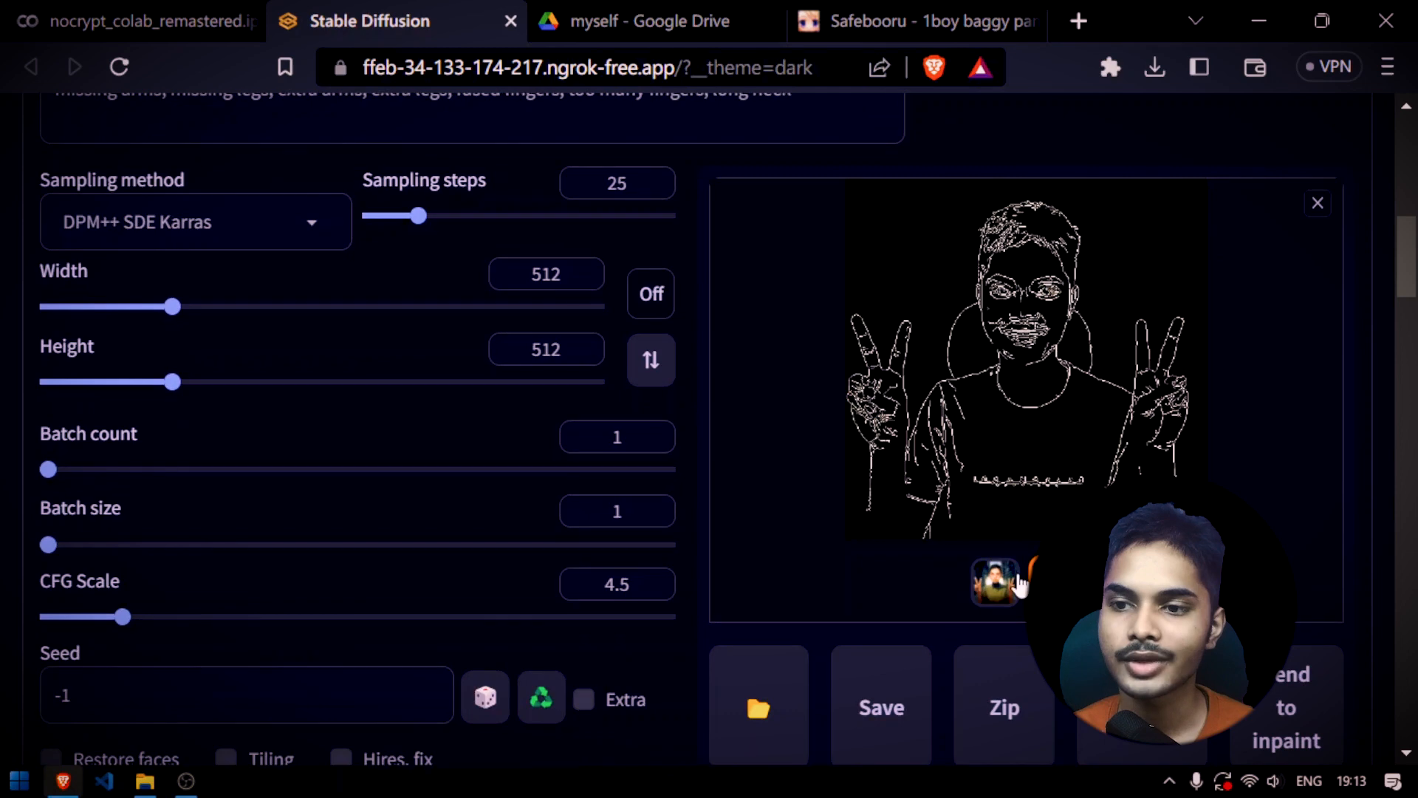
Save the generated two-handed peace-sign portrait to the Desktop
right_click(1053, 374)
left_click(1120, 437)
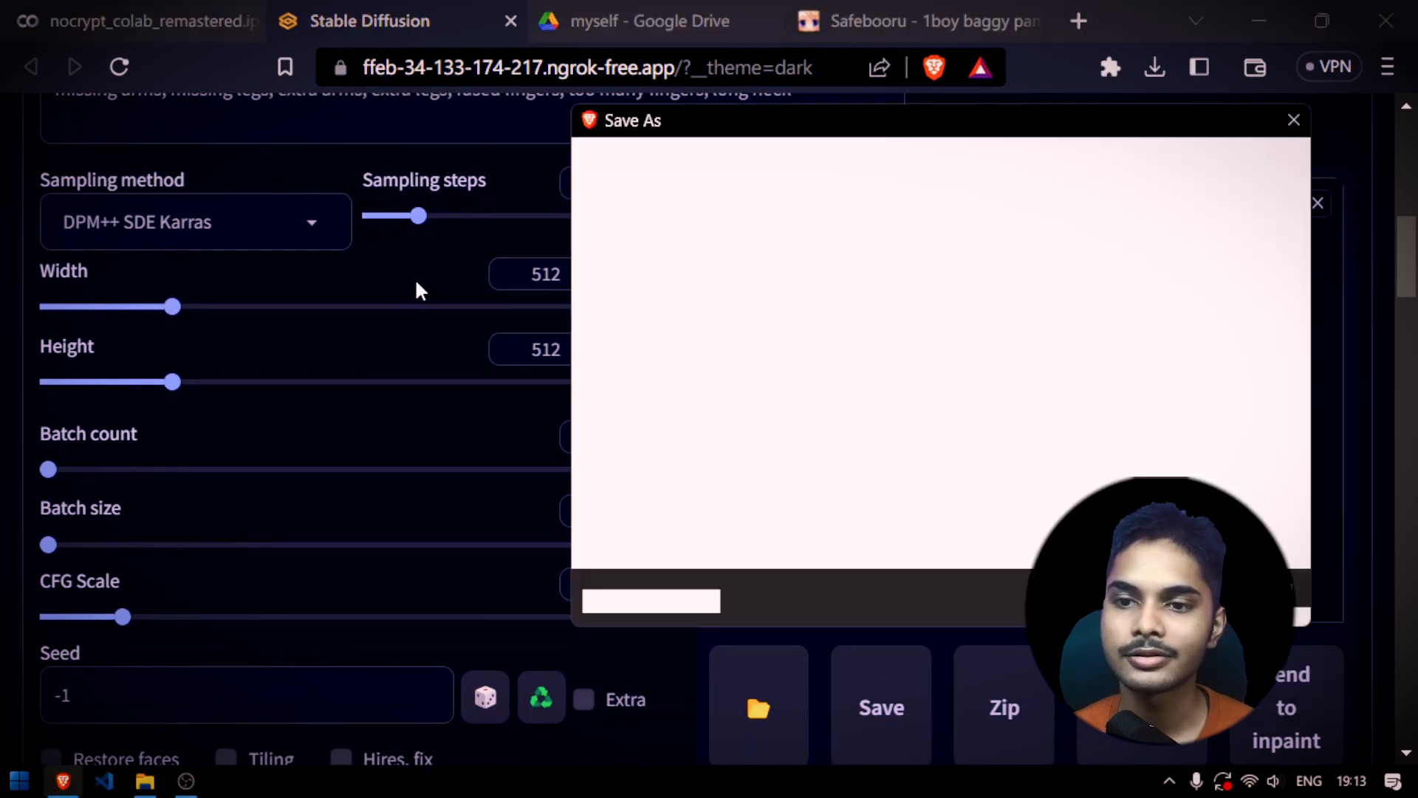
key("BackSpace")
left_click(1150, 603)
Save the Canny edge map to the Desktop as tmpgjxmqb6u.png
left_click(1052, 581)
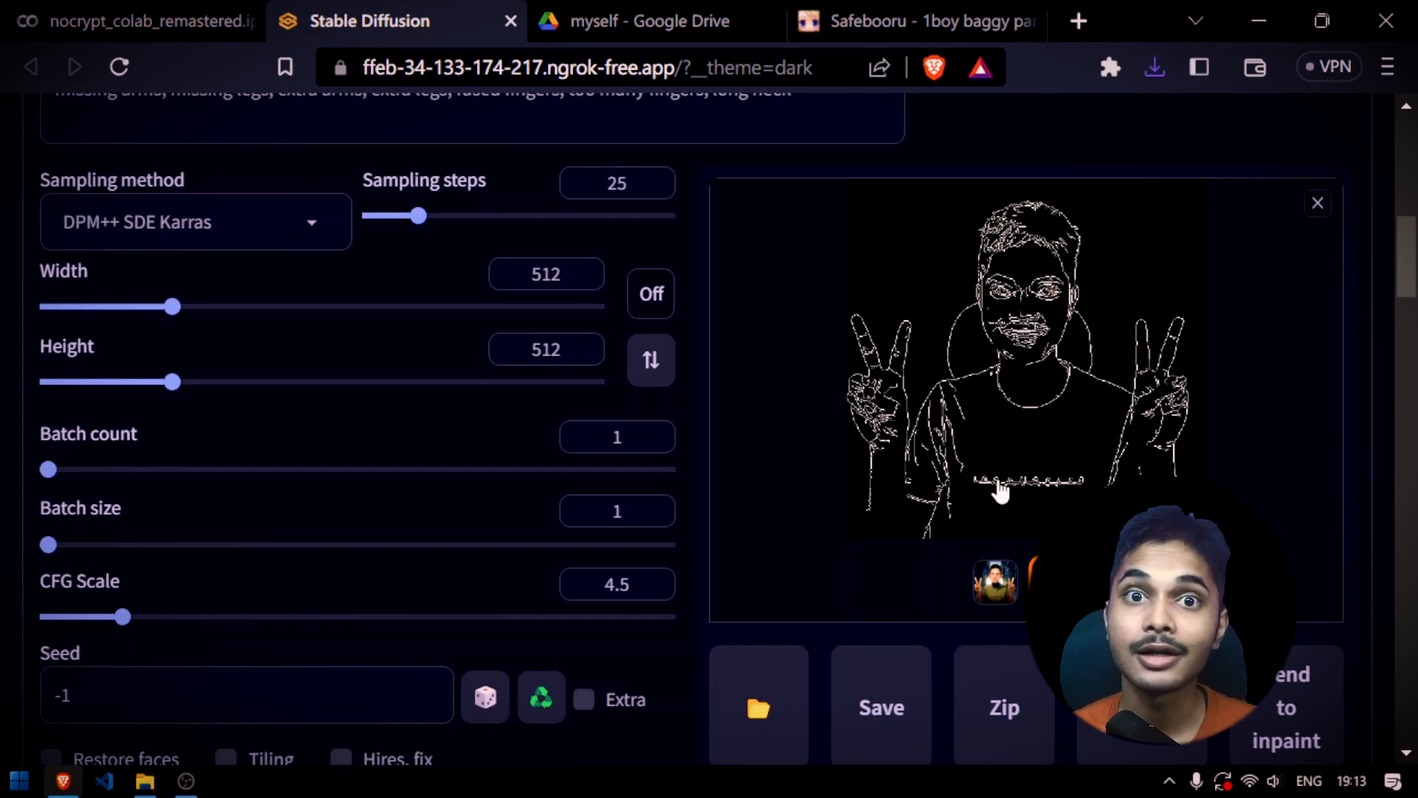
right_click(1010, 347)
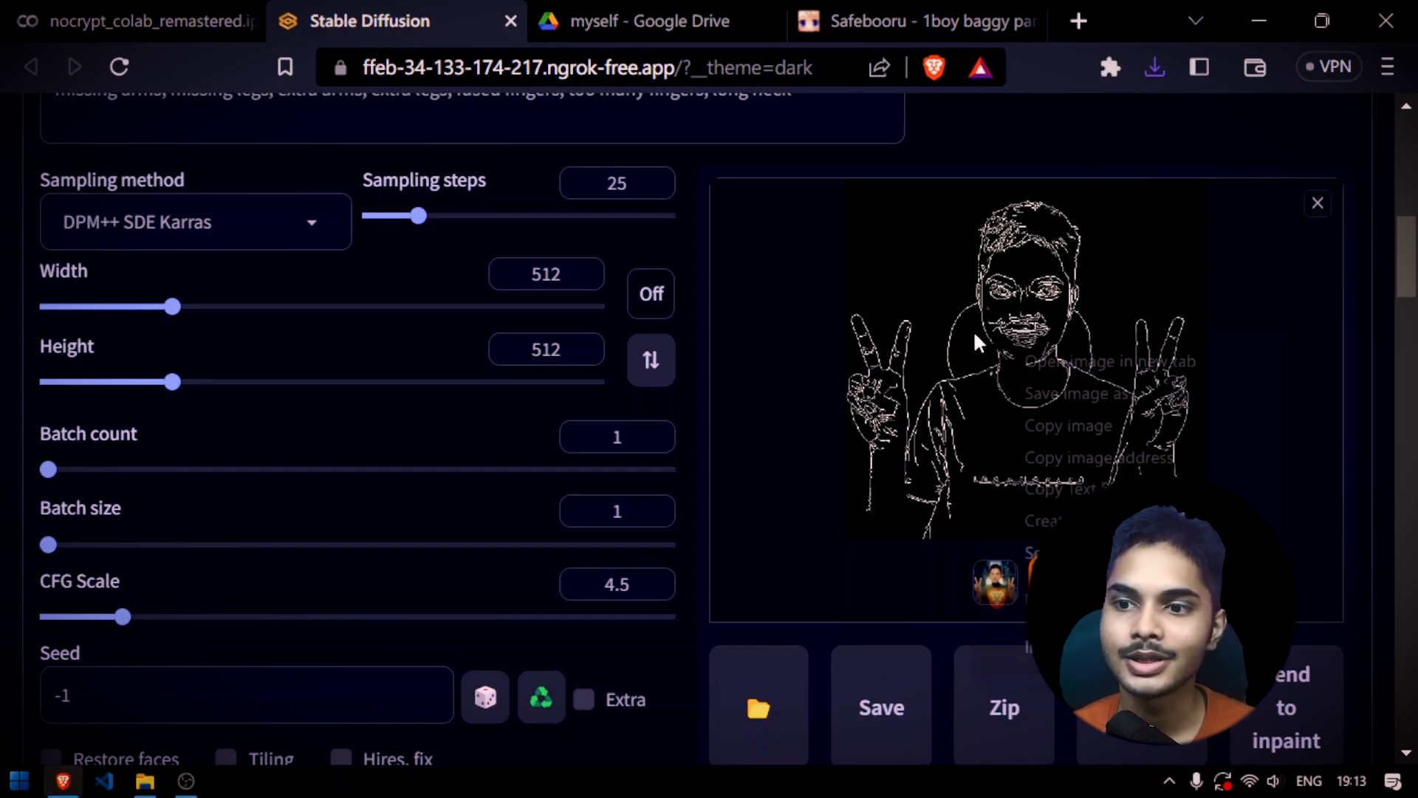
left_click(1093, 392)
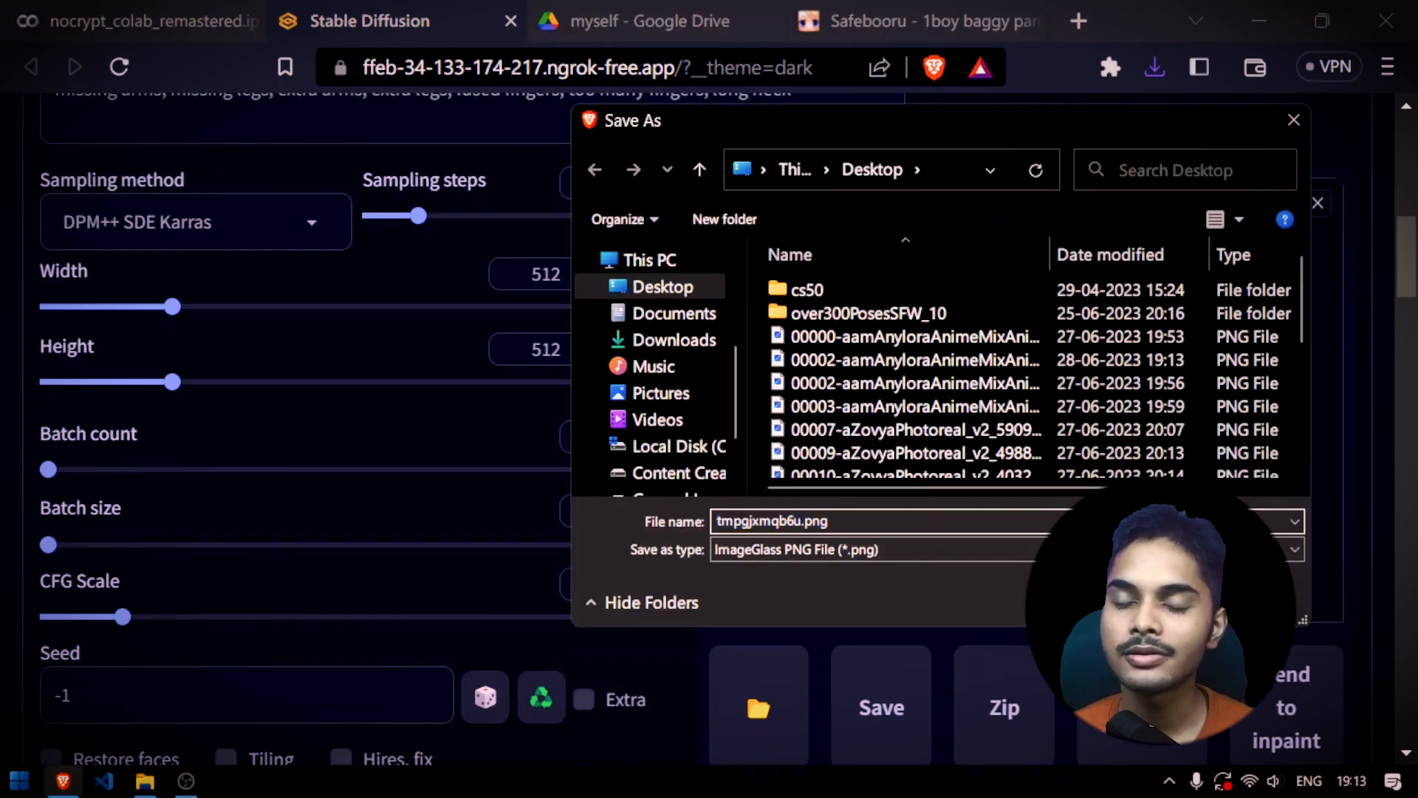
key("Return")
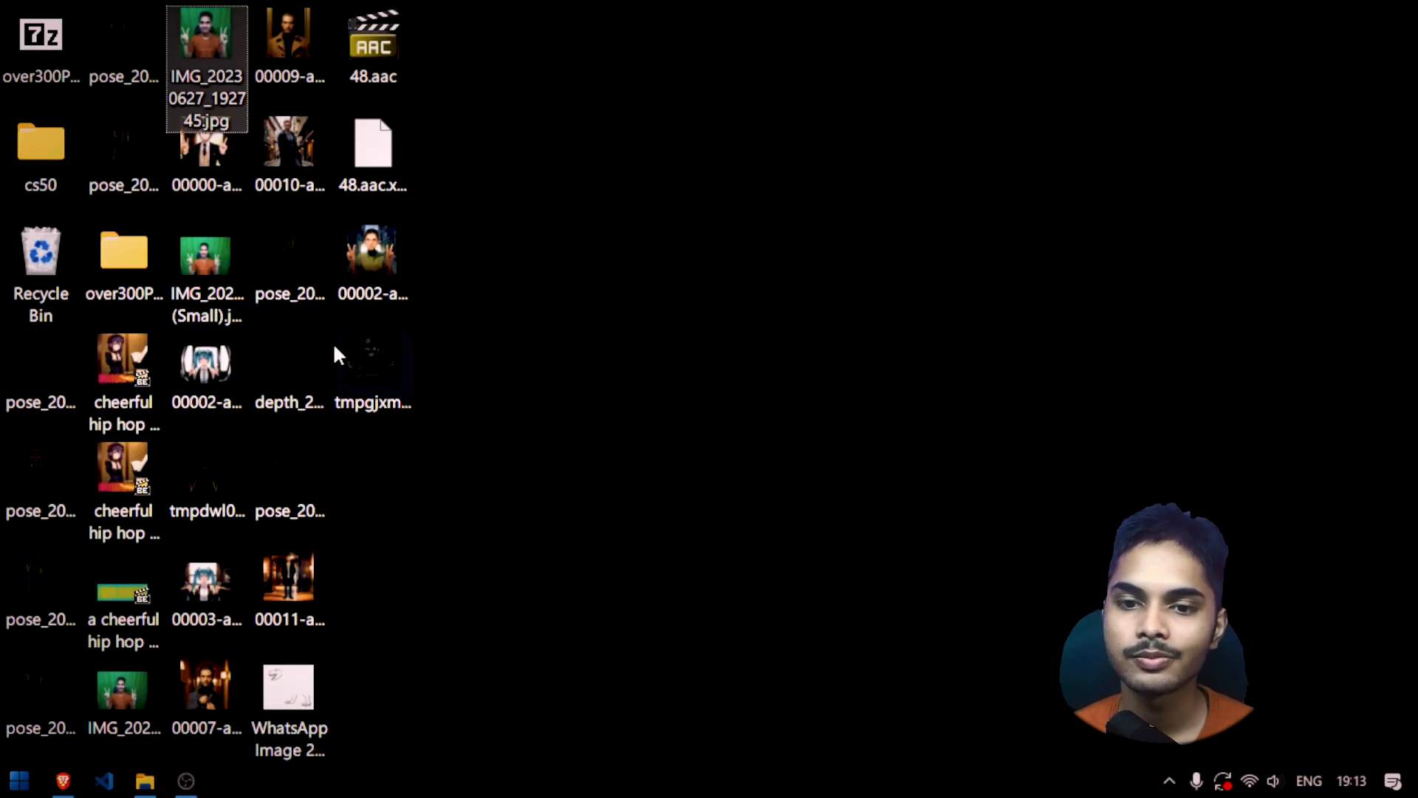
Open tmpgjxmqb6u.png from the desktop in Adobe Photoshop 2023
right_click(361, 347)
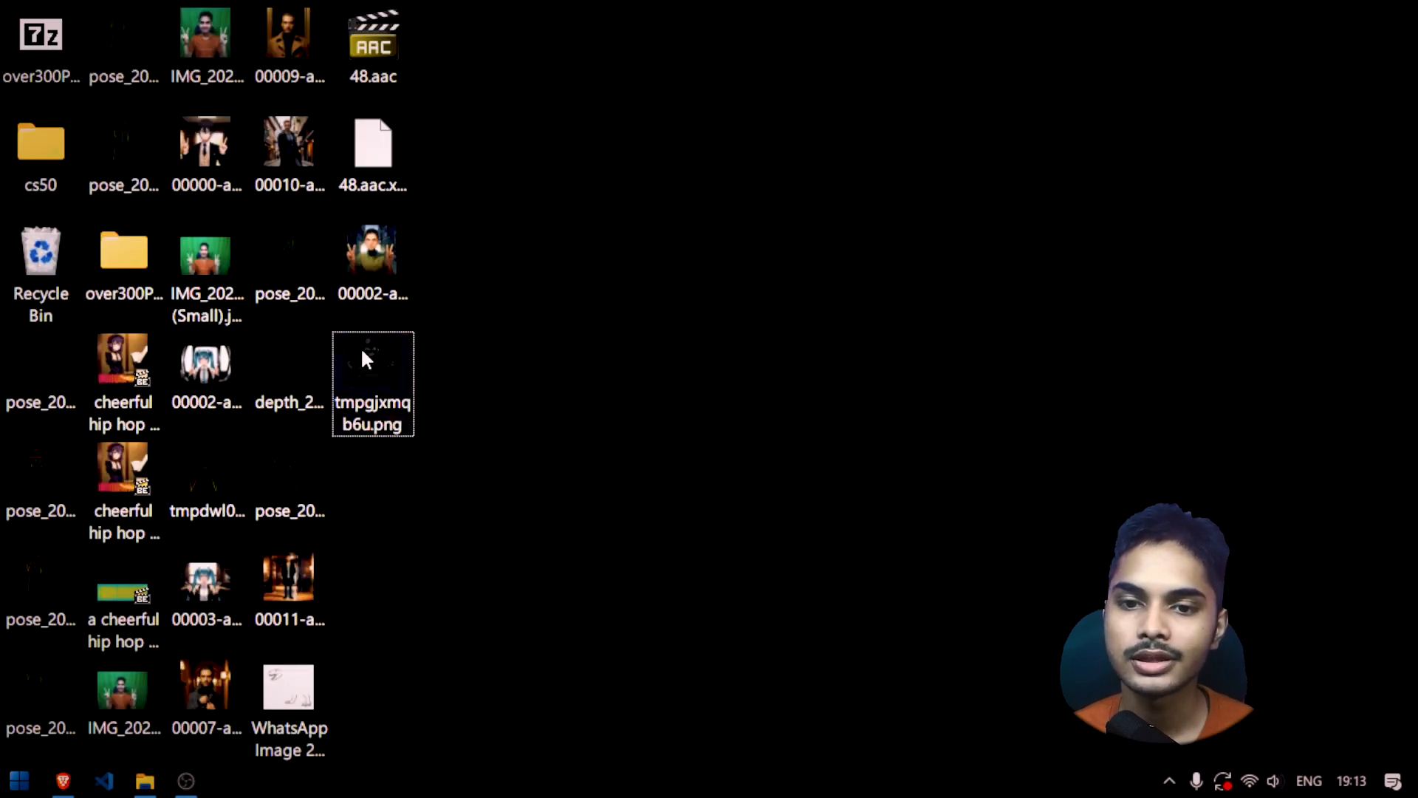
mouse_move(527, 69)
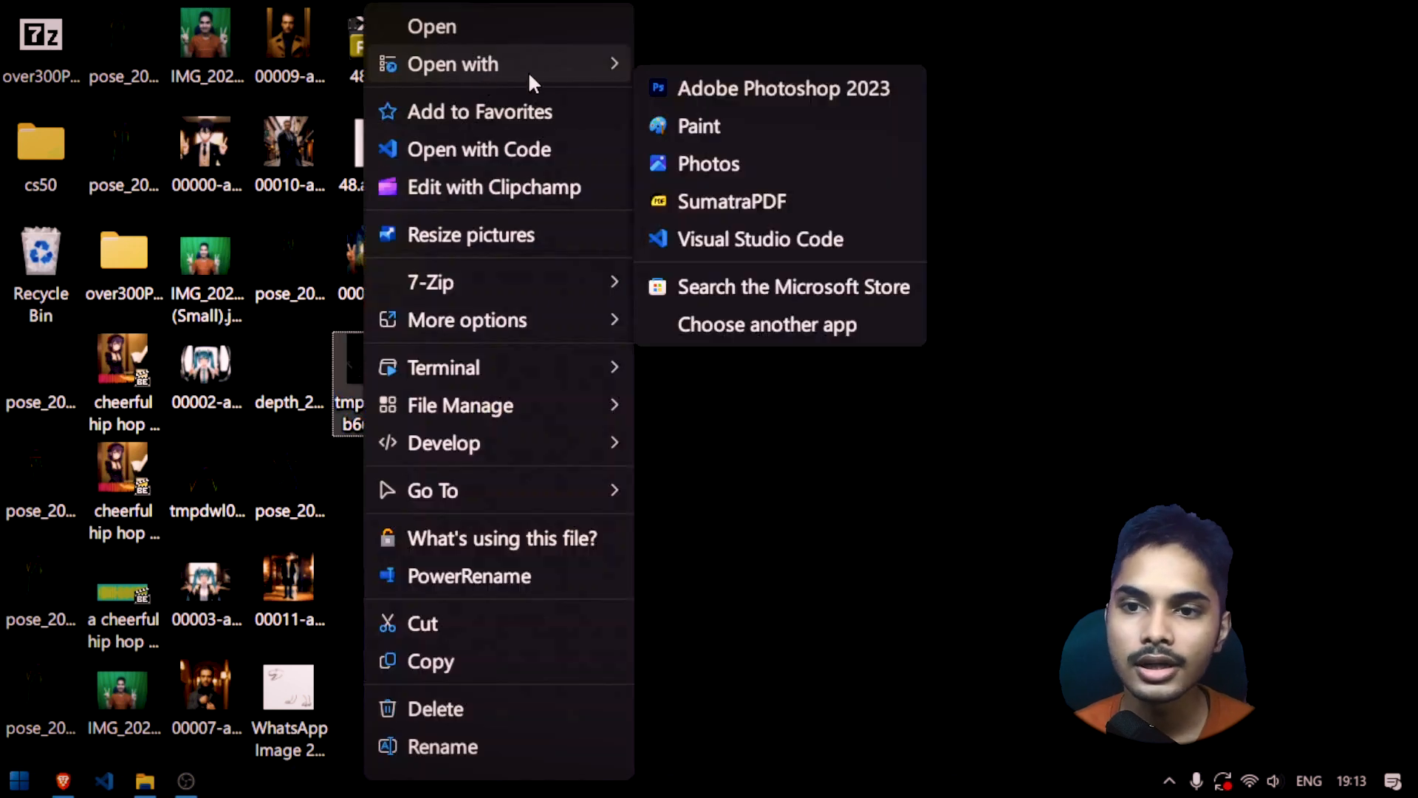
left_click(759, 82)
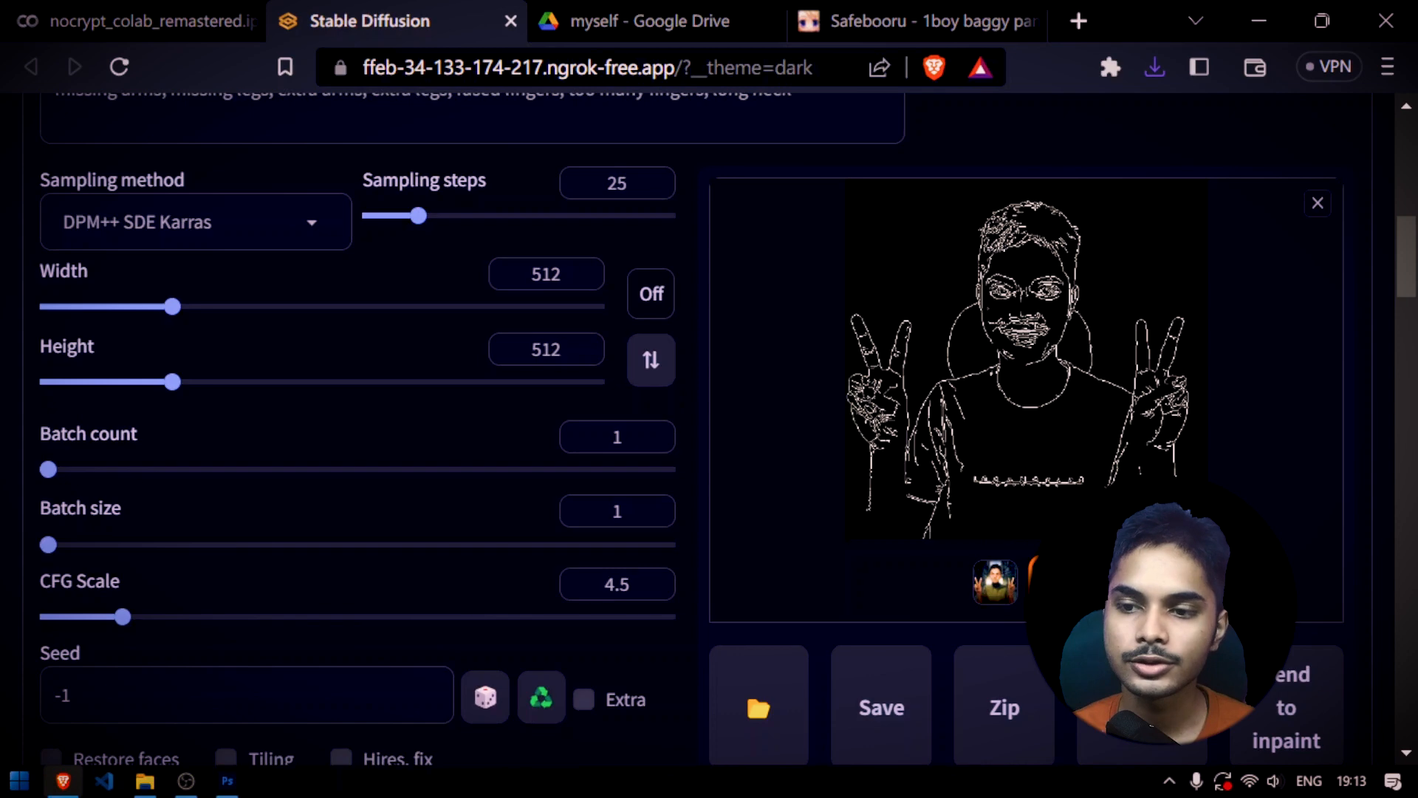
Compare the shirt lettering in the generated portrait with the lettering outlines in the Canny edge map
left_click(1027, 502)
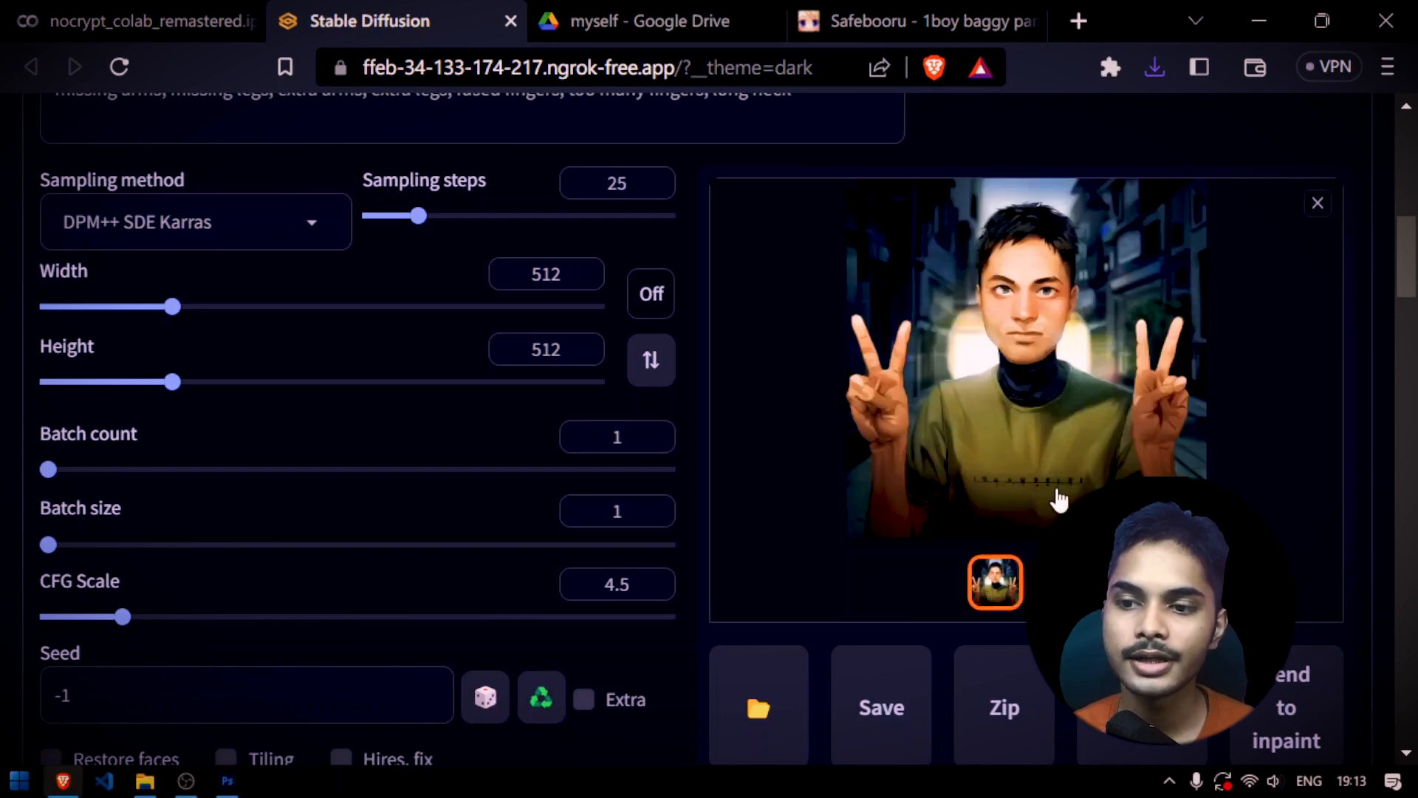
scroll(910, 608, "down", 9)
scroll(910, 608, "down", 8)
scroll(832, 570, "up", 15)
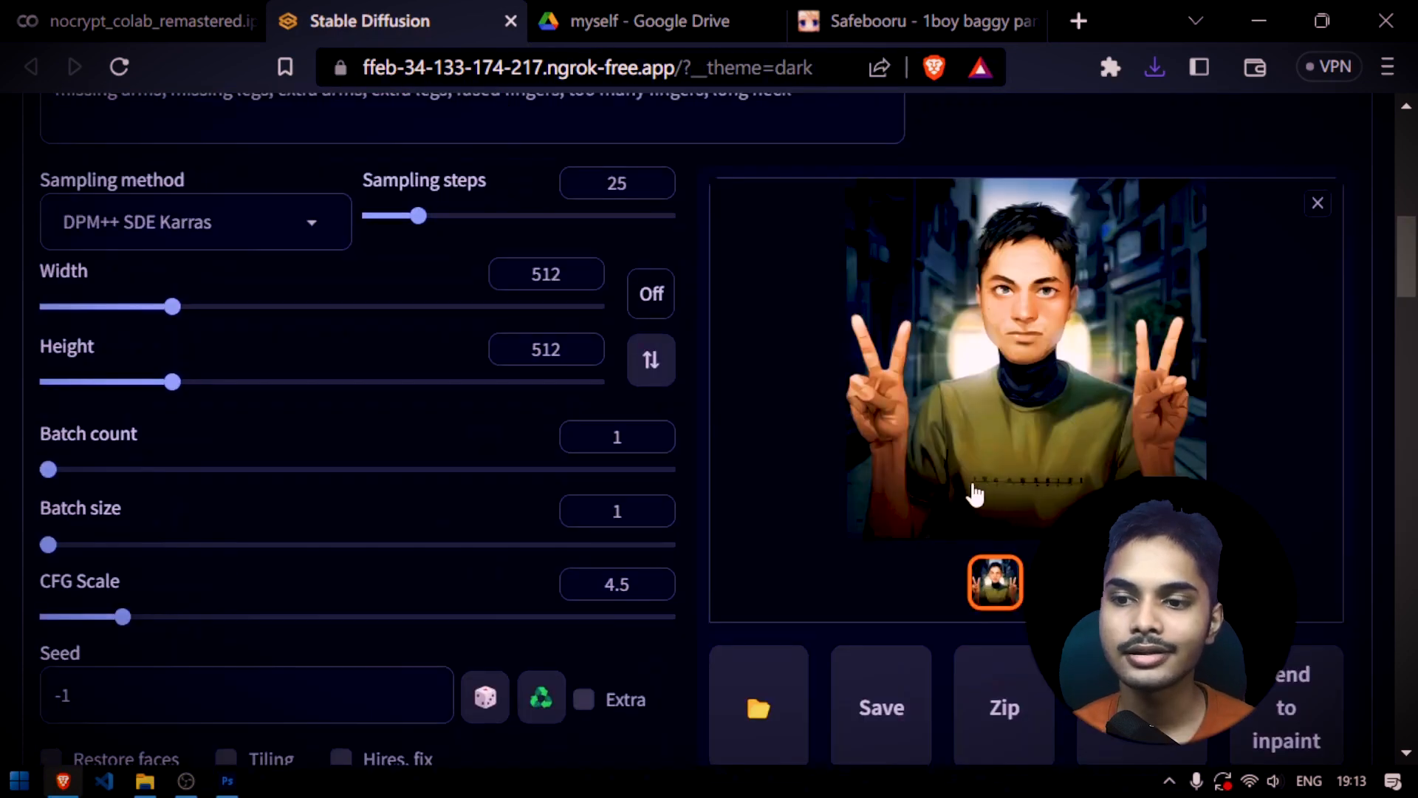
left_click(997, 454)
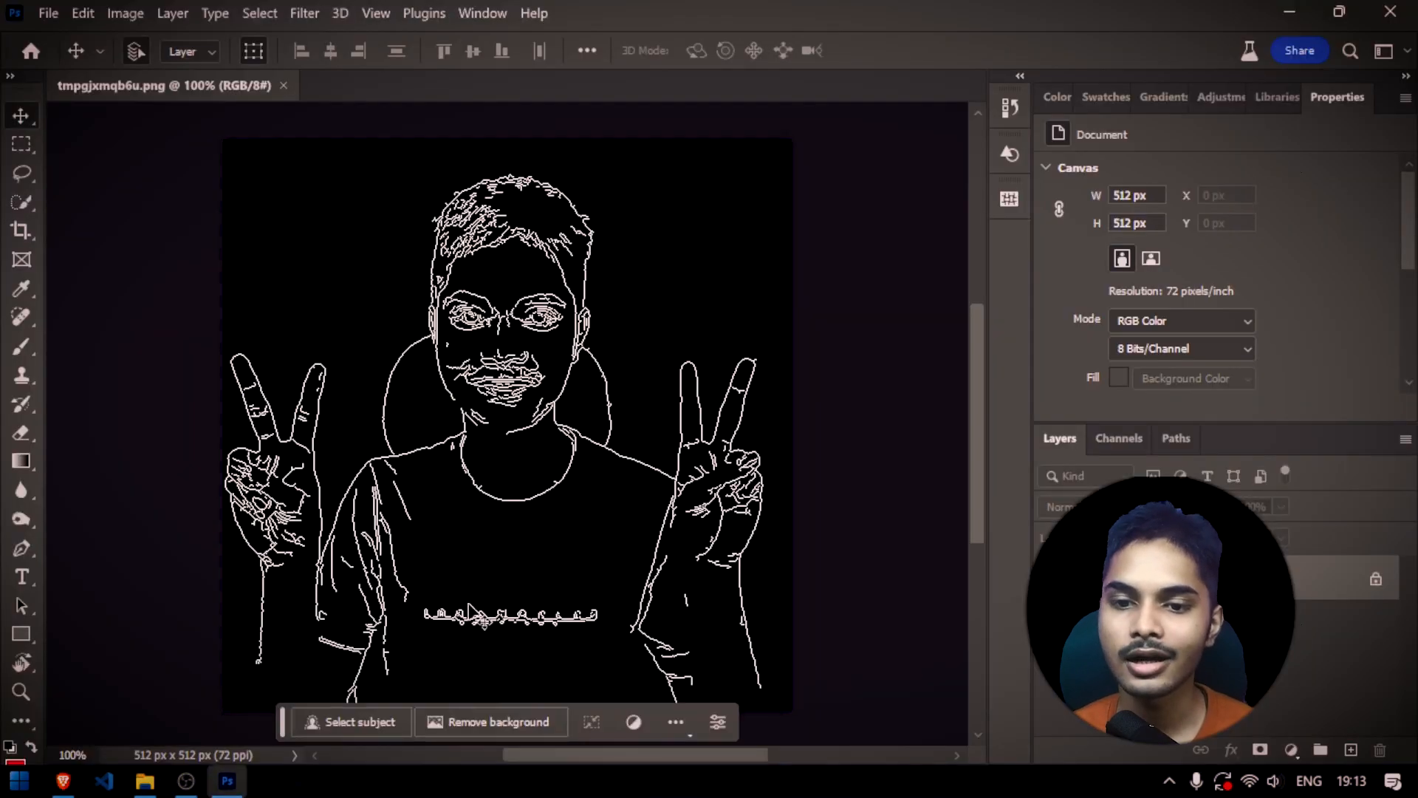
Paint over the shirt lettering in the edge map with black using the Brush tool, save the file and close Photoshop
scroll(470, 612, "up", 3)
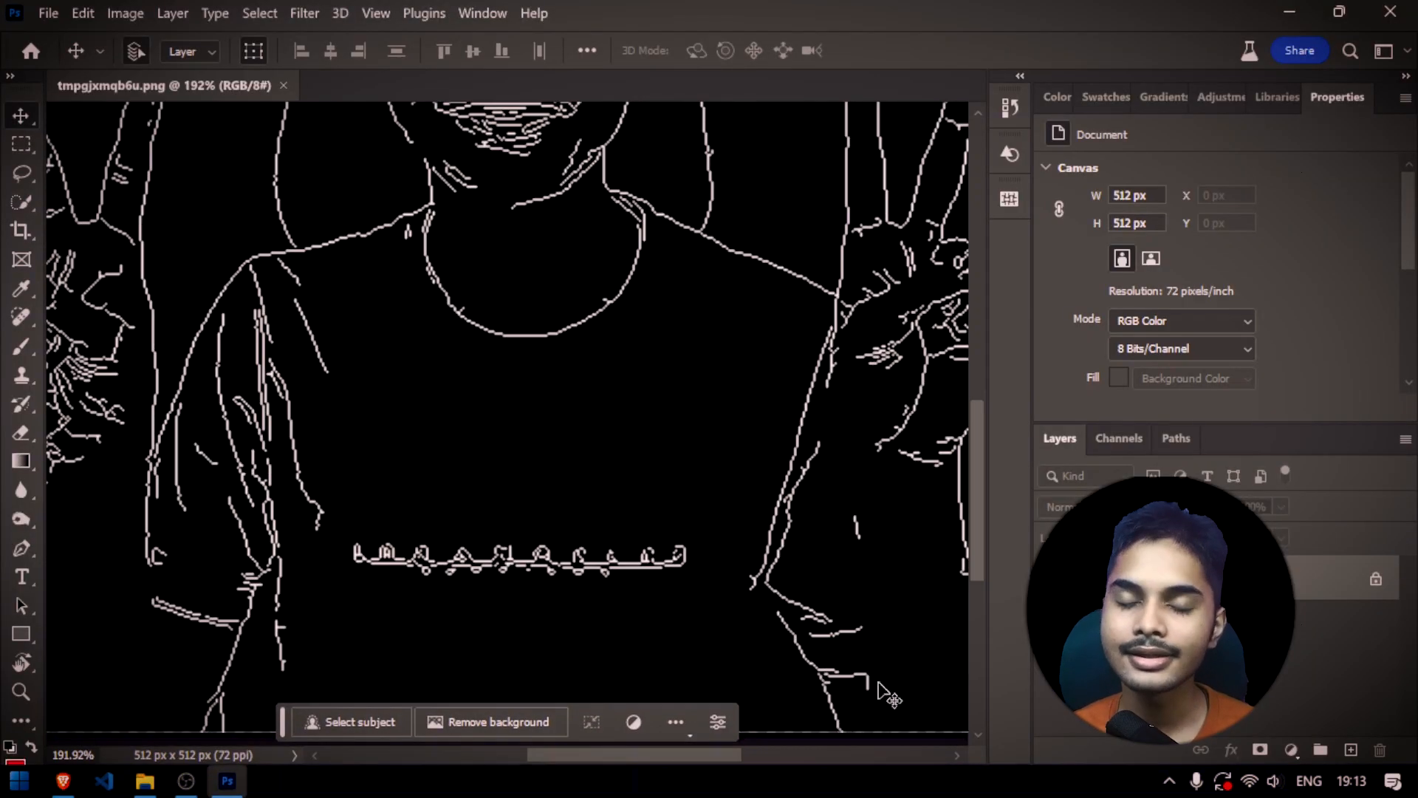
key("b")
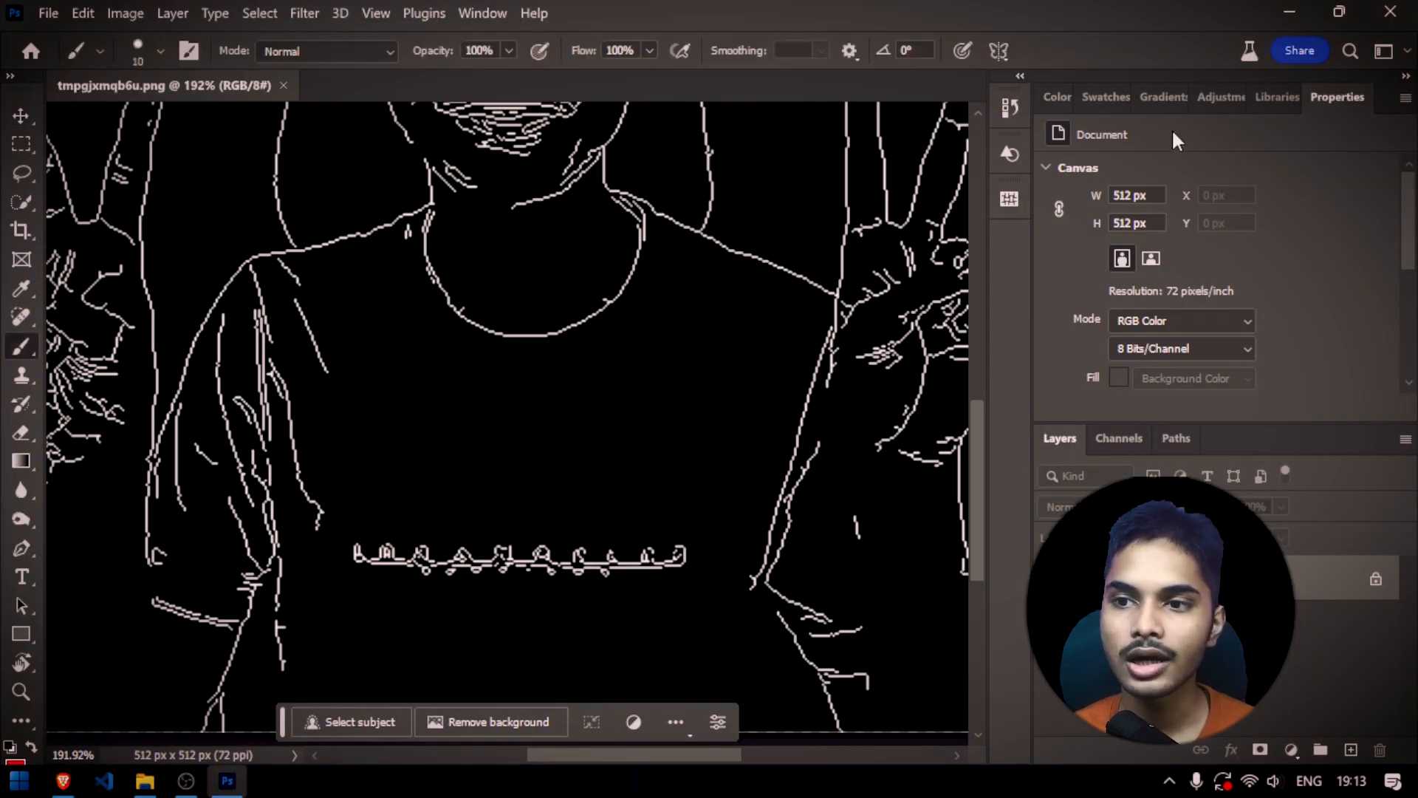
left_click(1055, 97)
key("x")
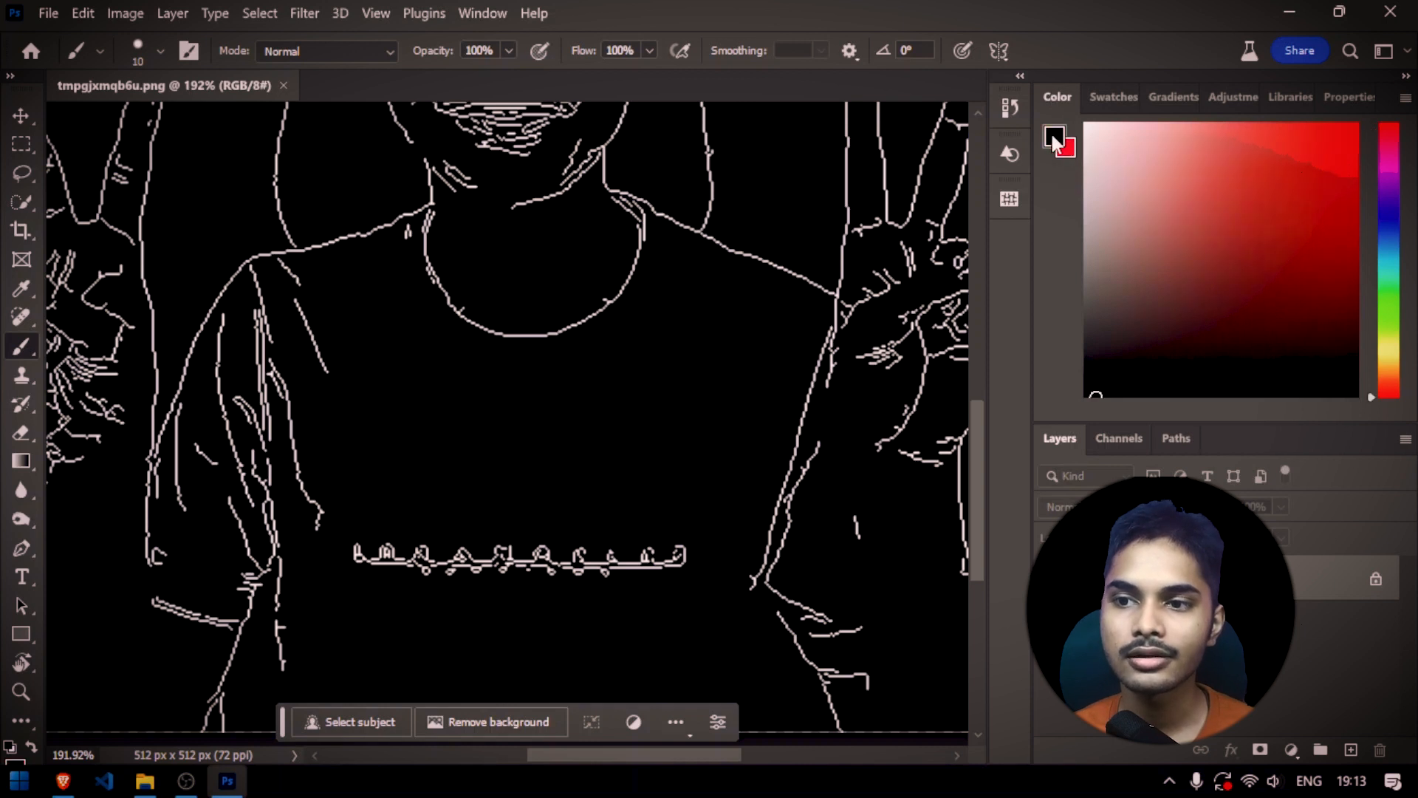
mouse_move(516, 555)
left_mouse_down()
mouse_move(545, 574)
mouse_move(688, 464)
mouse_move(561, 563)
mouse_move(359, 554)
left_mouse_up()
scroll(523, 406, "down", 5)
key("ctrl+s")
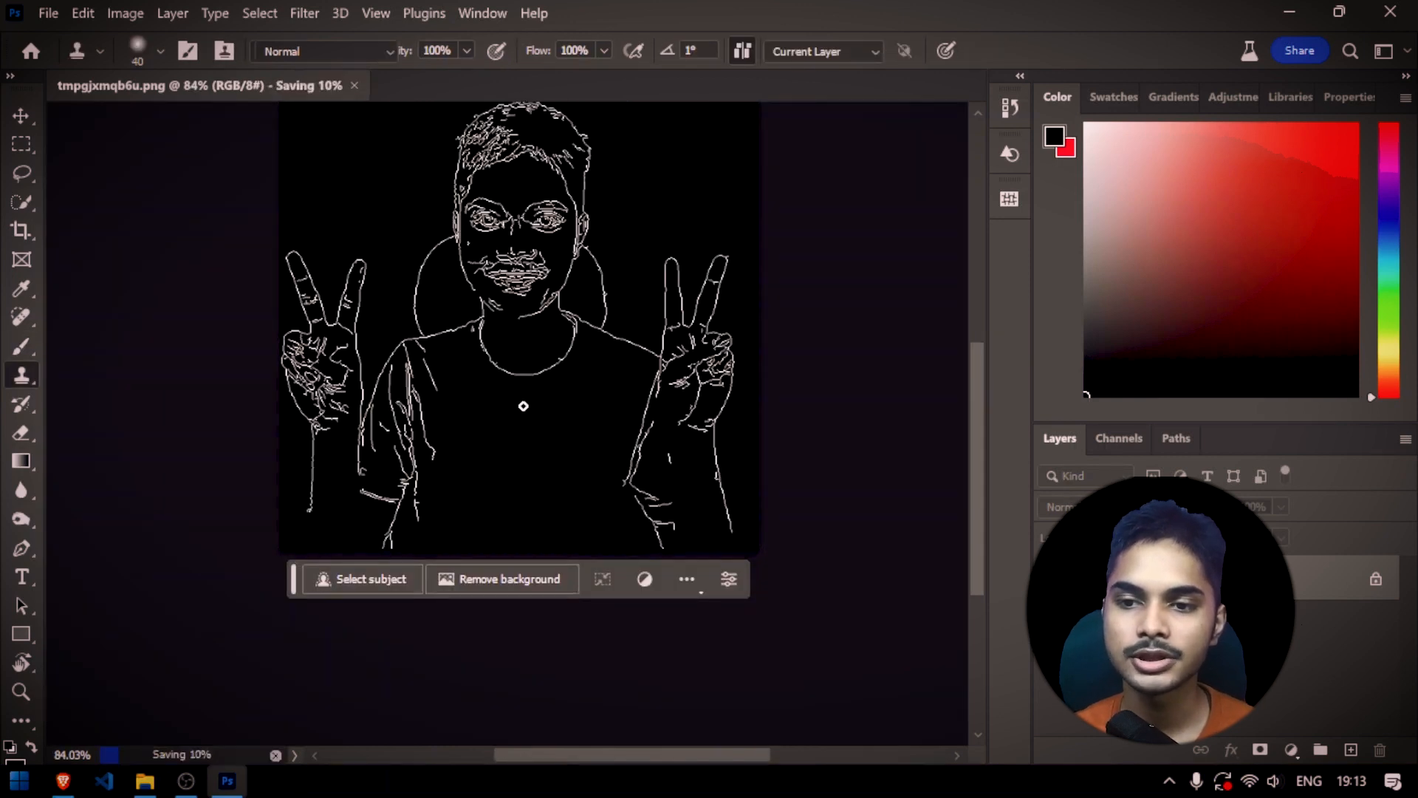
left_click(1390, 12)
Set the ControlNet preprocessor to none for the edited Canny edge map, generate the image and view the resulting portrait and map
scroll(645, 401, "down", 8)
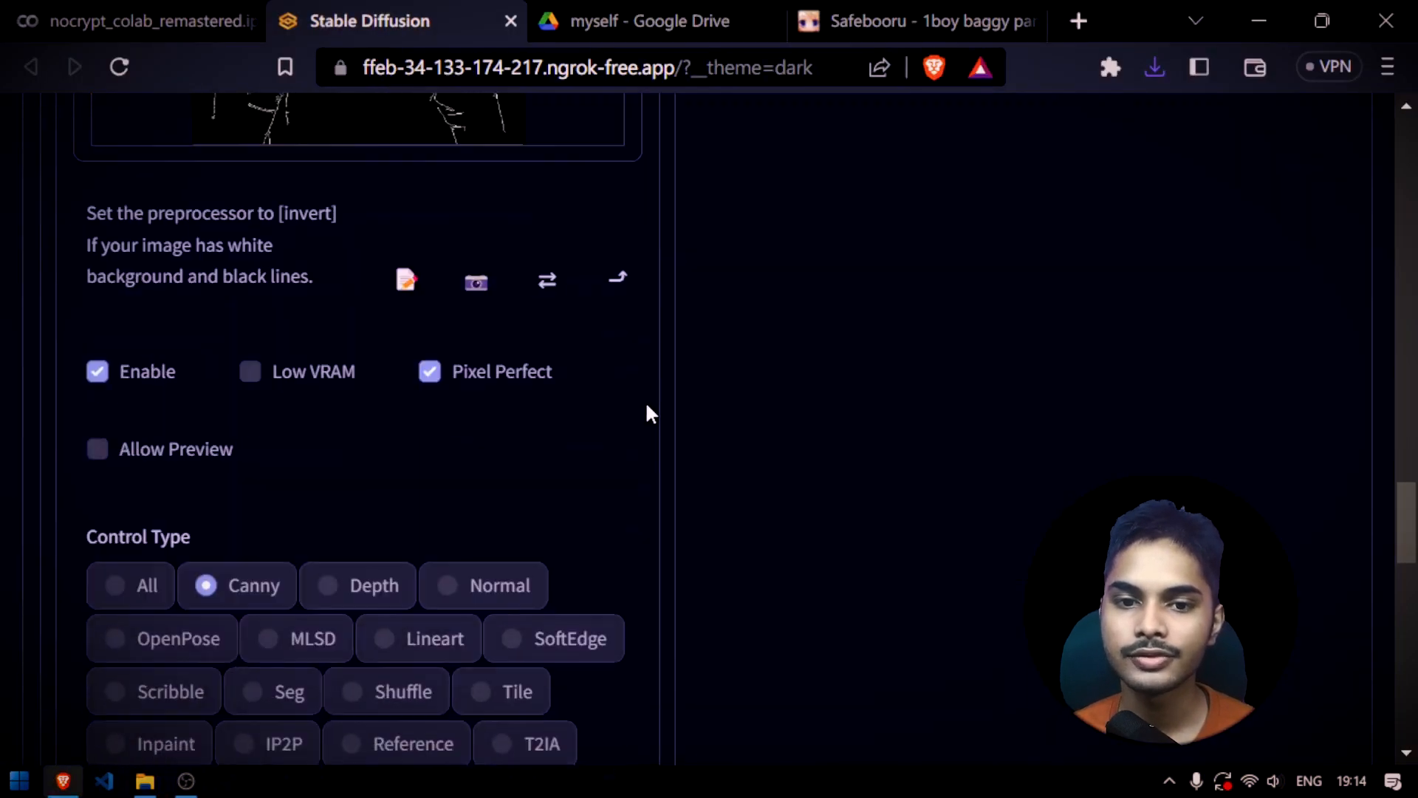
left_click(249, 453)
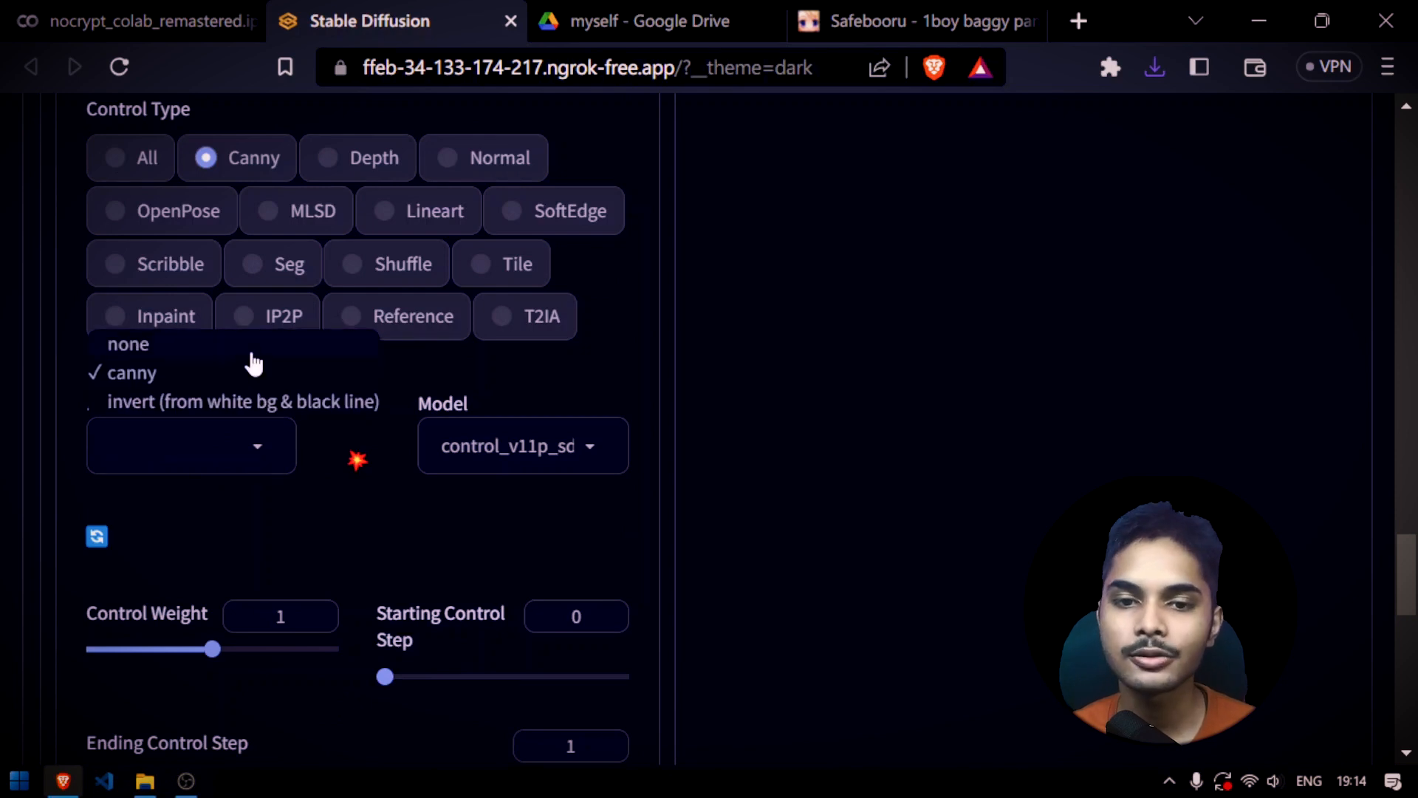
left_click(248, 343)
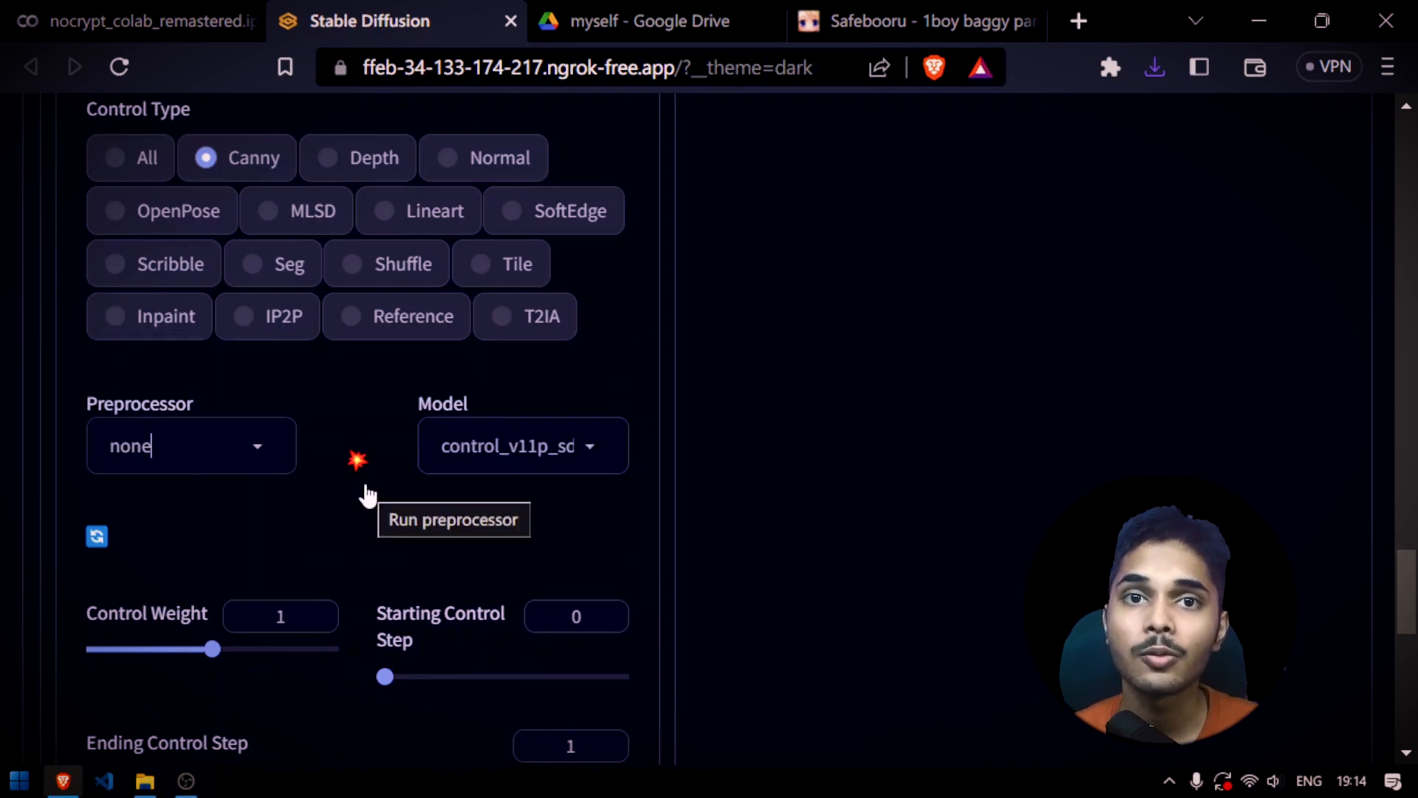
scroll(516, 436, "up", 15)
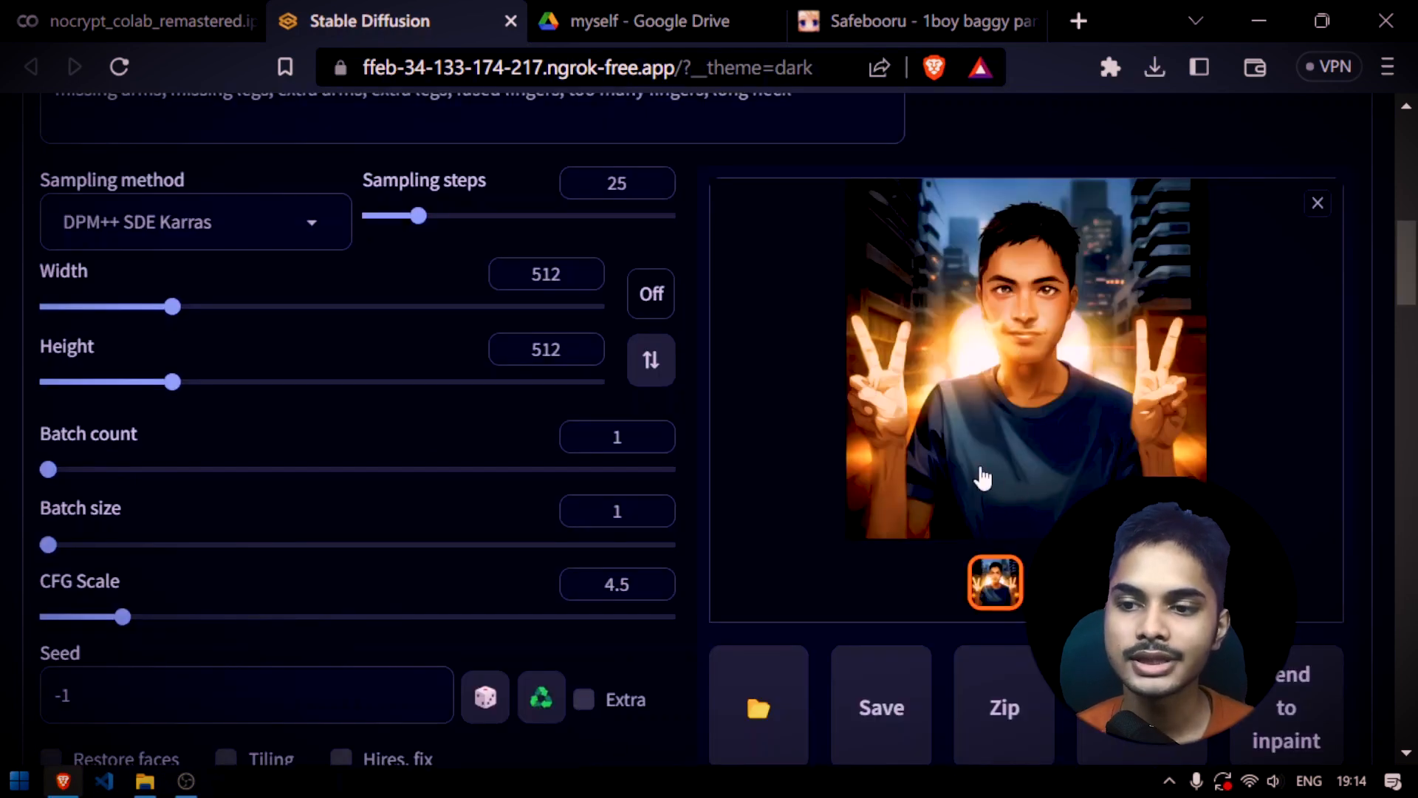
left_click(1057, 582)
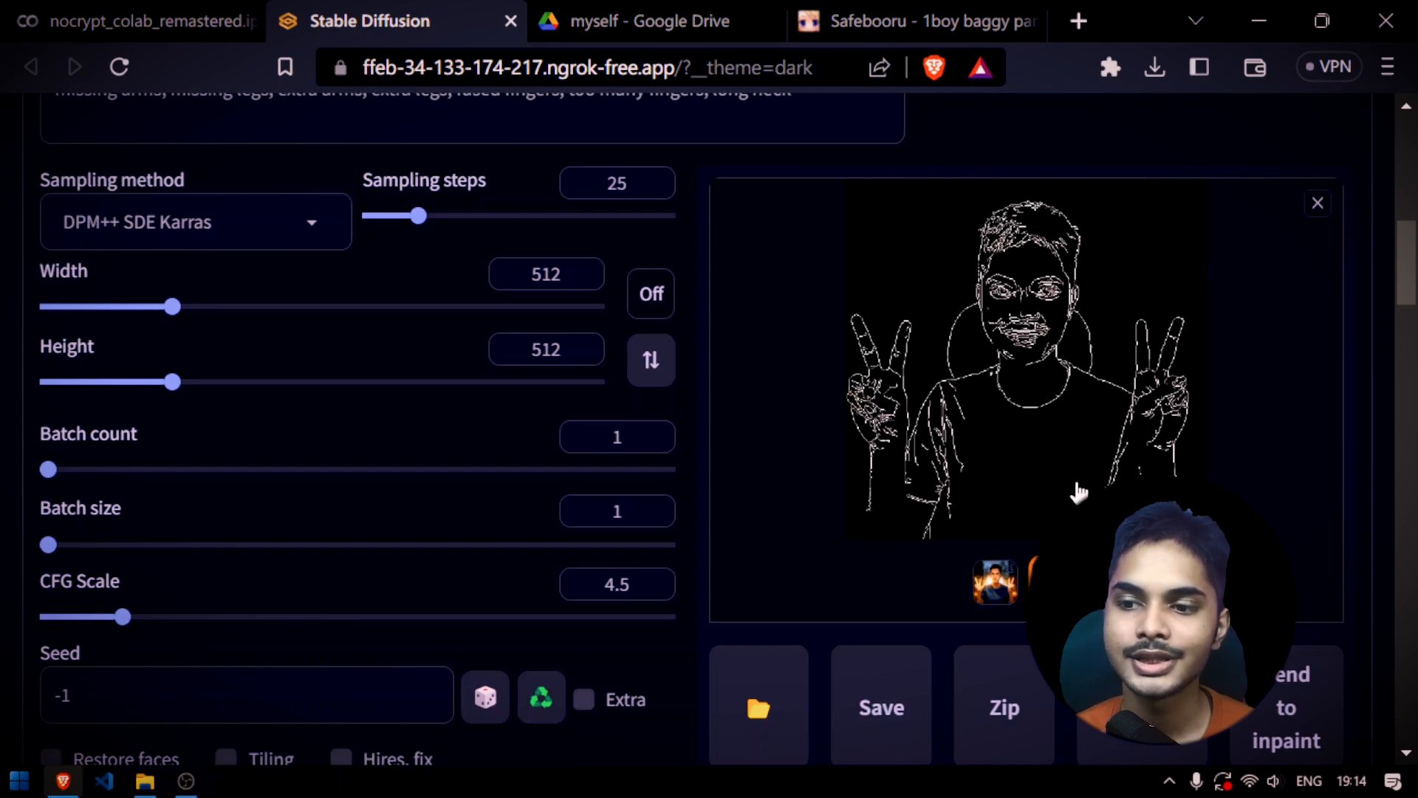
Set the ControlNet control type to Depth with the original two-handed peace-sign photo as the input image
scroll(747, 538, "down", 15)
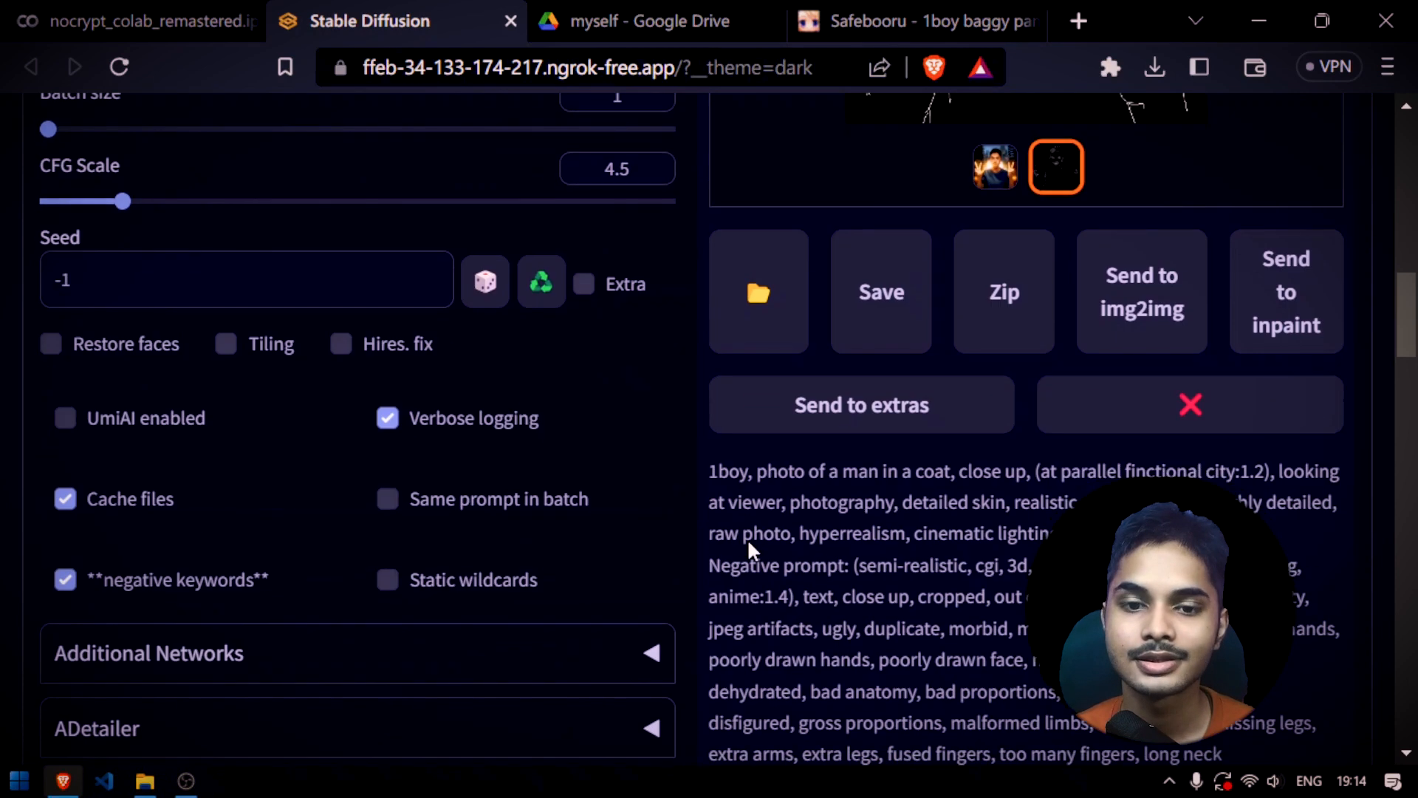
scroll(484, 264, "down", 2)
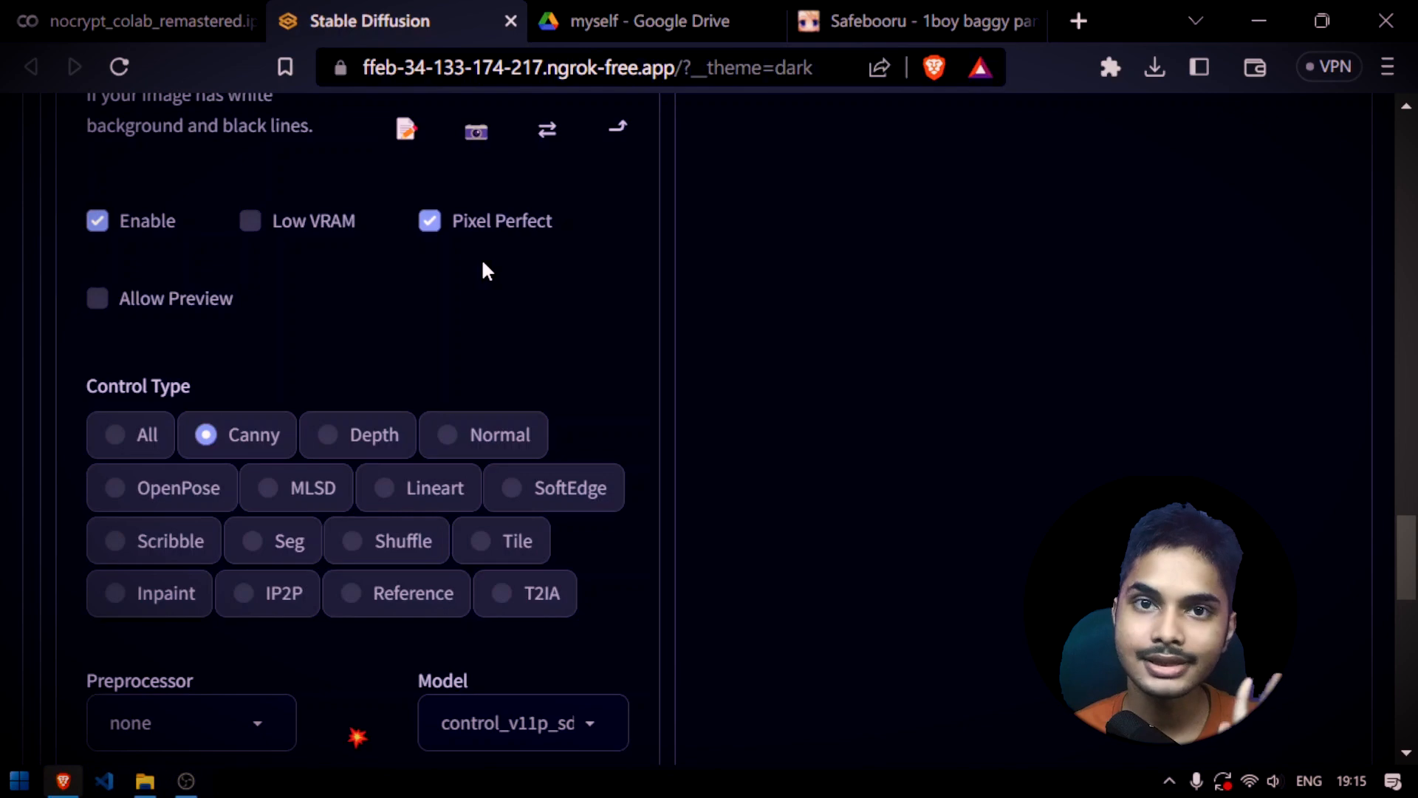
left_click(347, 451)
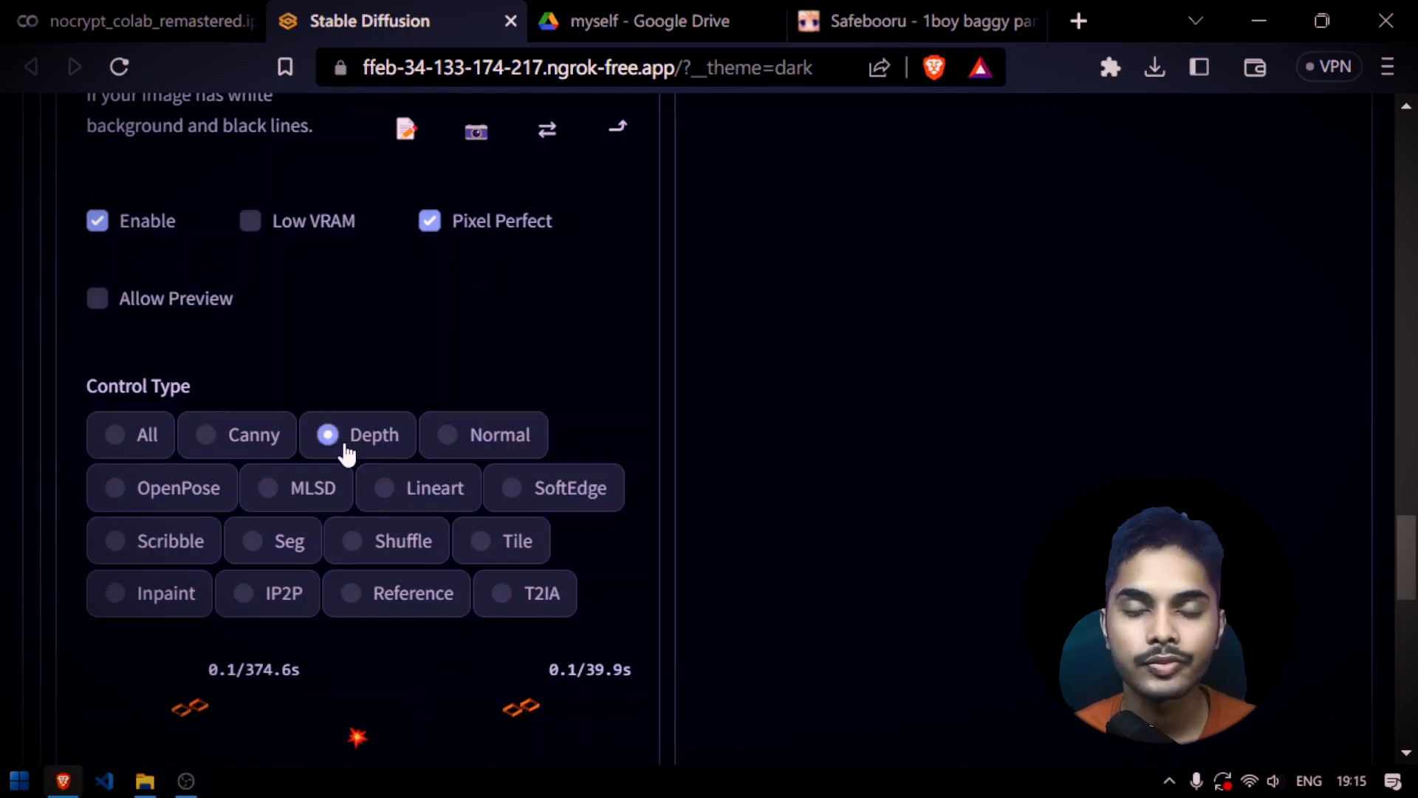
scroll(703, 329, "up", 6)
scroll(694, 353, "up", 20)
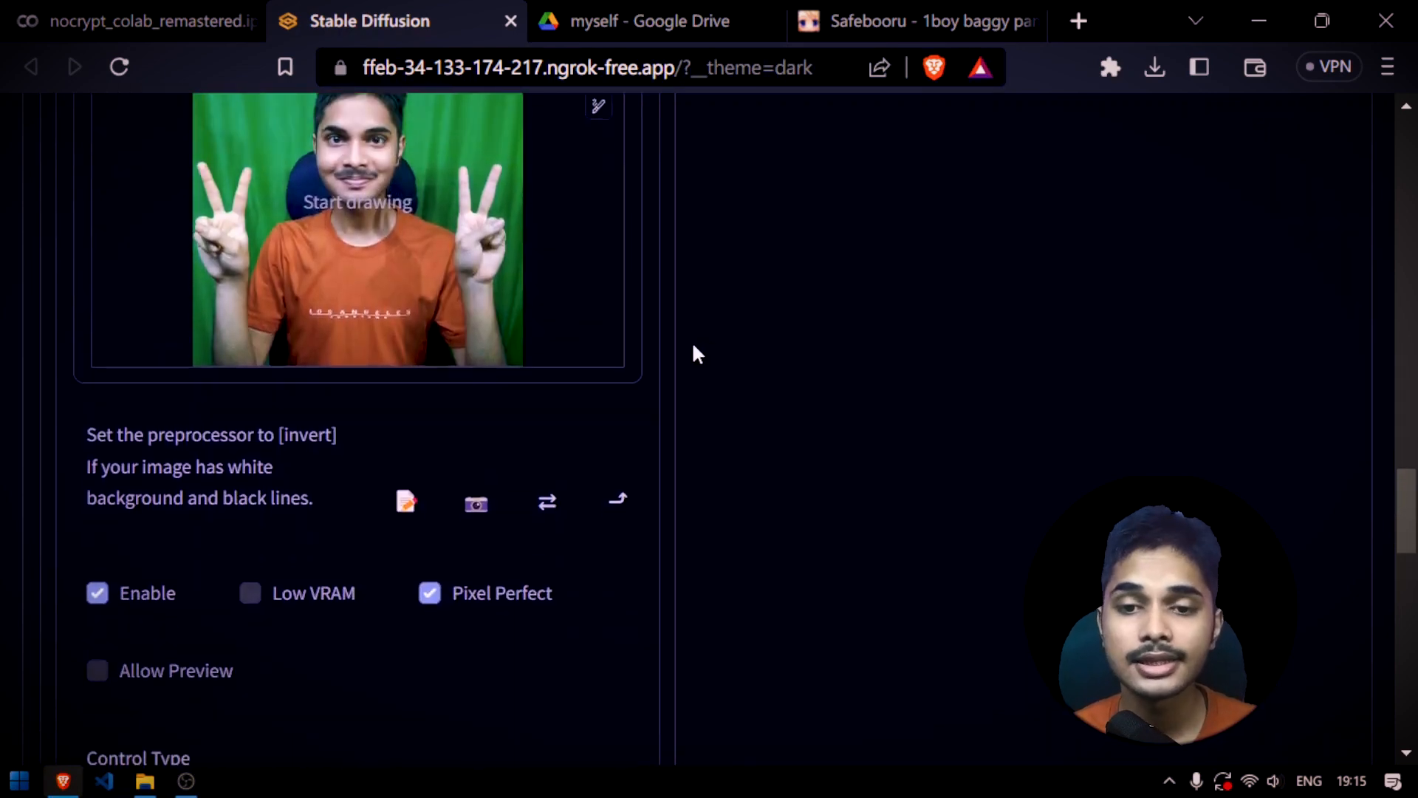
Review the positive prompt describing a man in a coat in a parallel fictional city
left_click(297, 259)
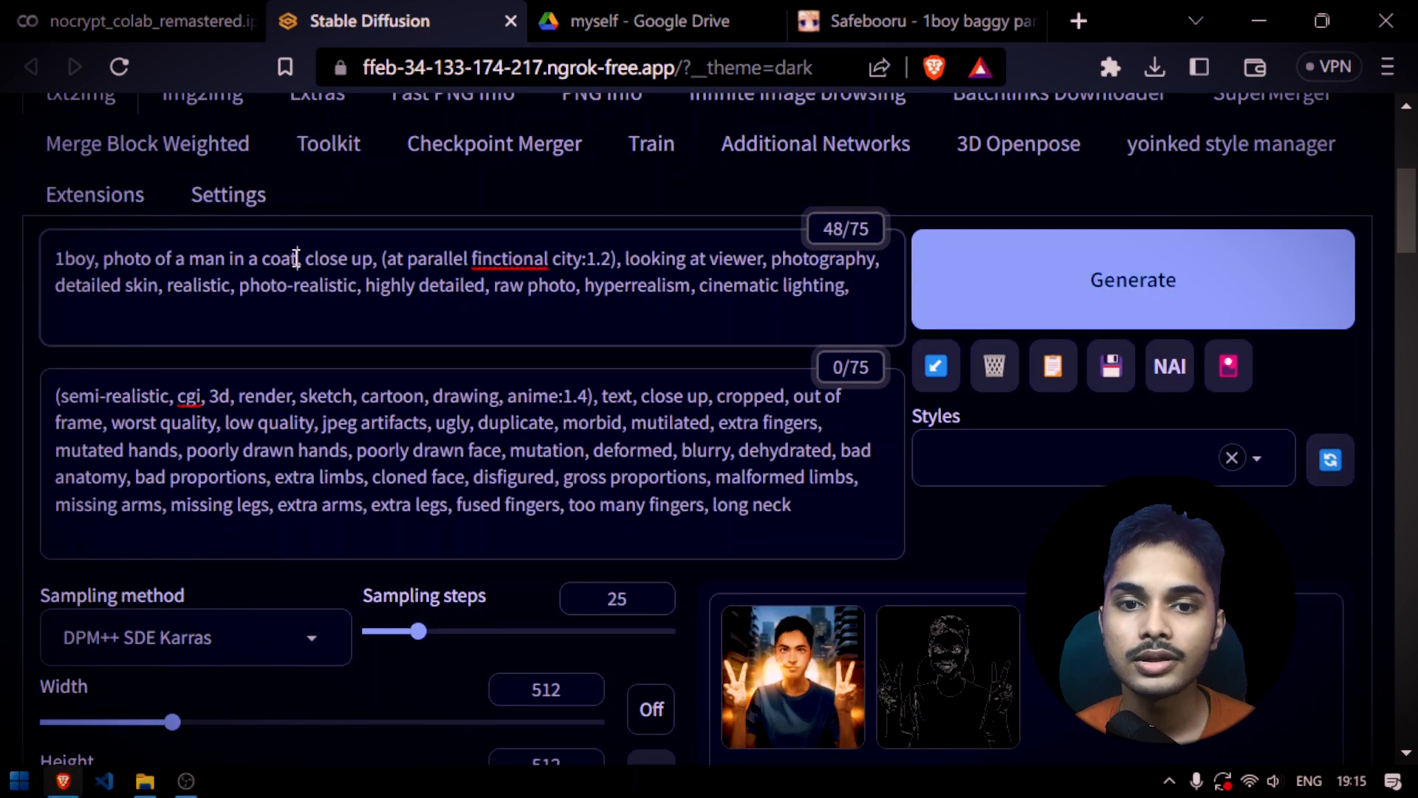
left_click_drag(378, 260, 246, 259)
scroll(554, 222, "down", 4)
scroll(602, 253, "up", 4)
left_click(757, 284)
scroll(754, 443, "up", 2)
left_click_drag(55, 396, 955, 475)
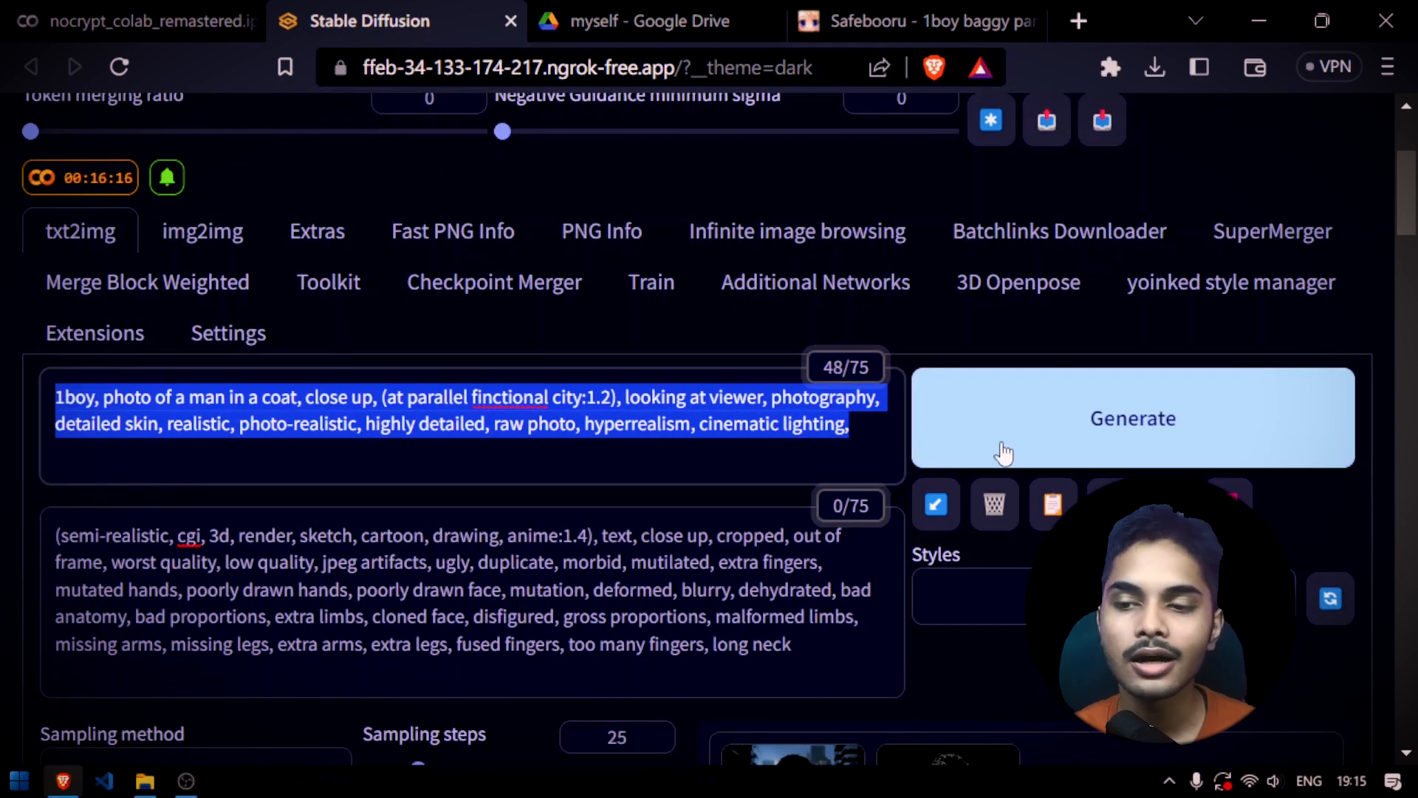
Generate the image with the Depth control, and view the resulting depth map and portrait
left_click(1020, 441)
scroll(1019, 436, "down", 8)
left_click(949, 241)
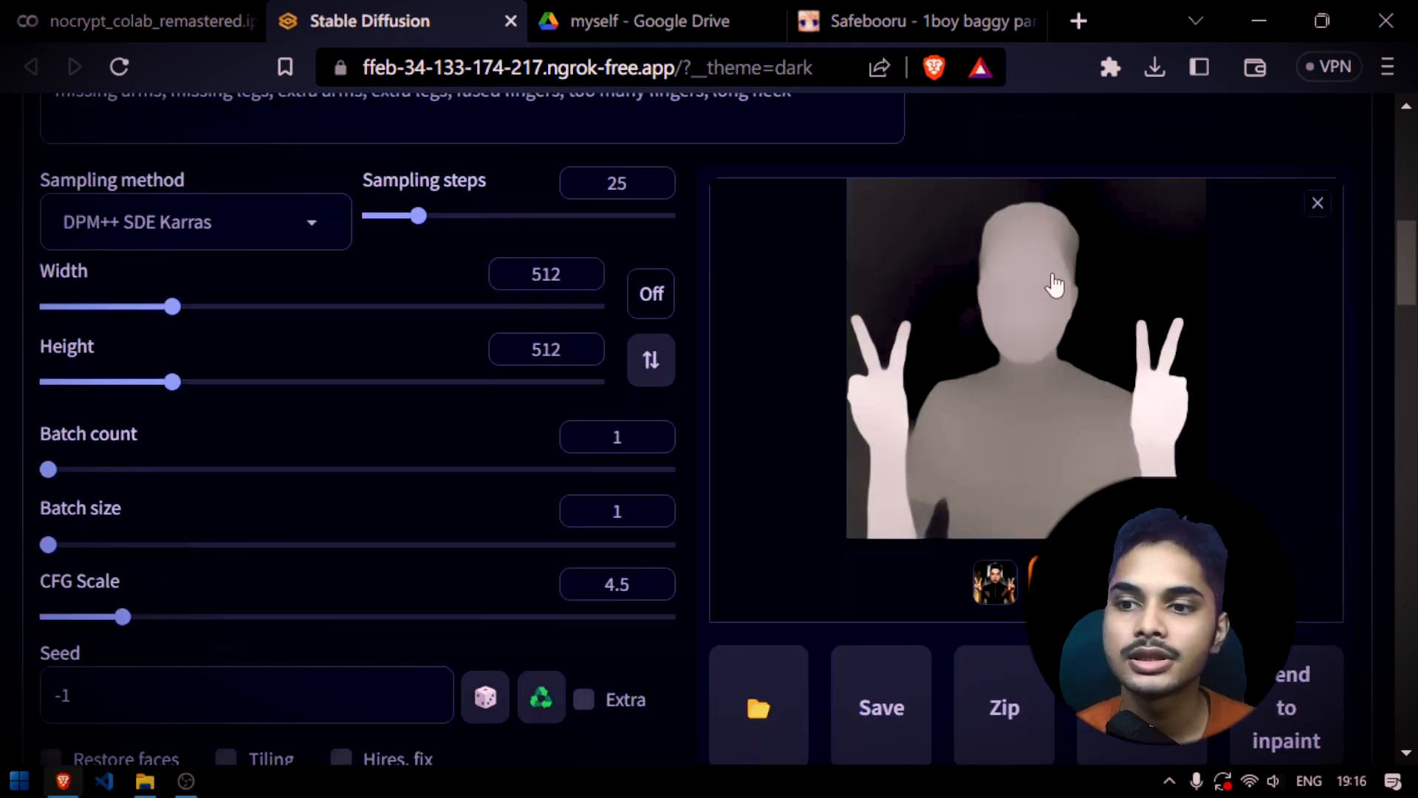
scroll(1082, 461, "up", 2)
scroll(1084, 464, "down", 2)
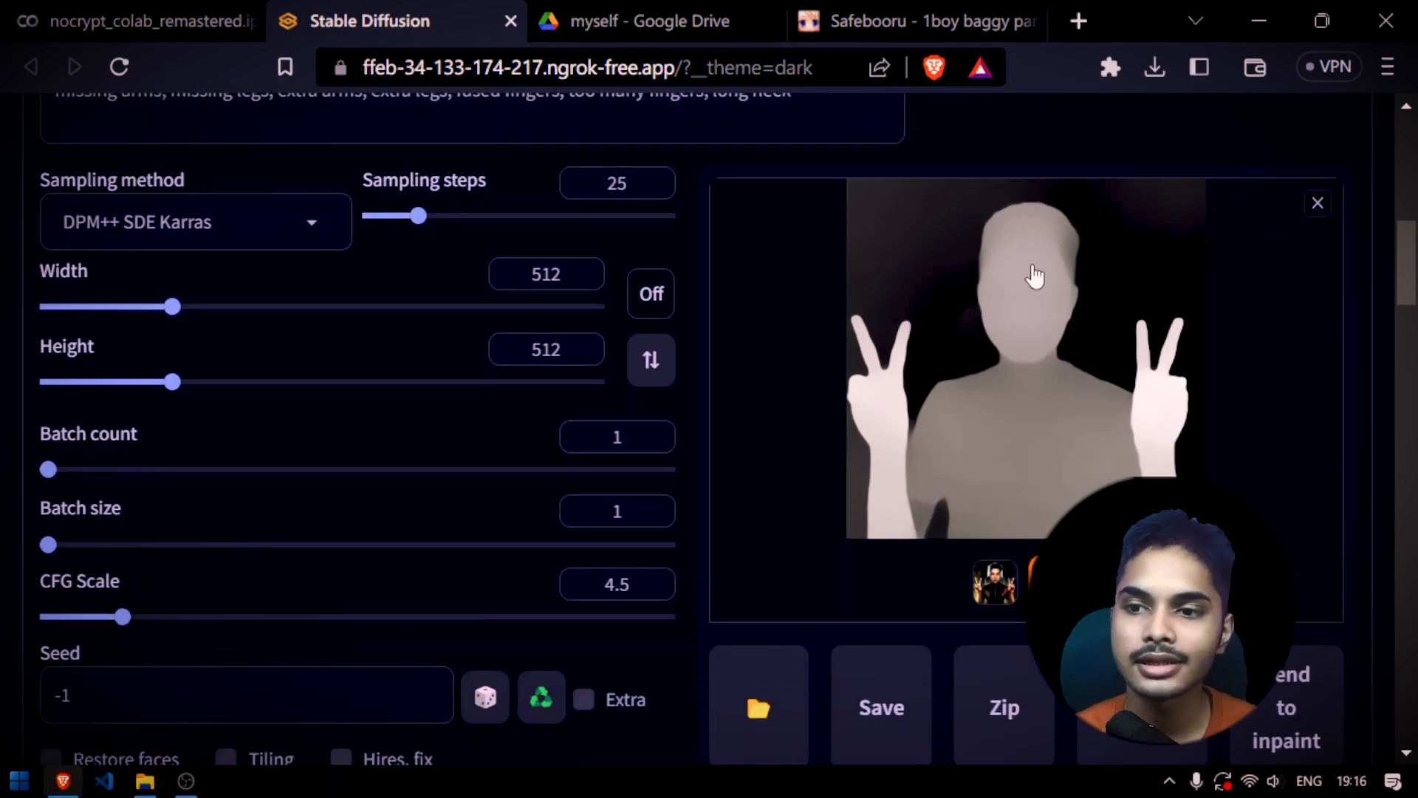
left_click(995, 582)
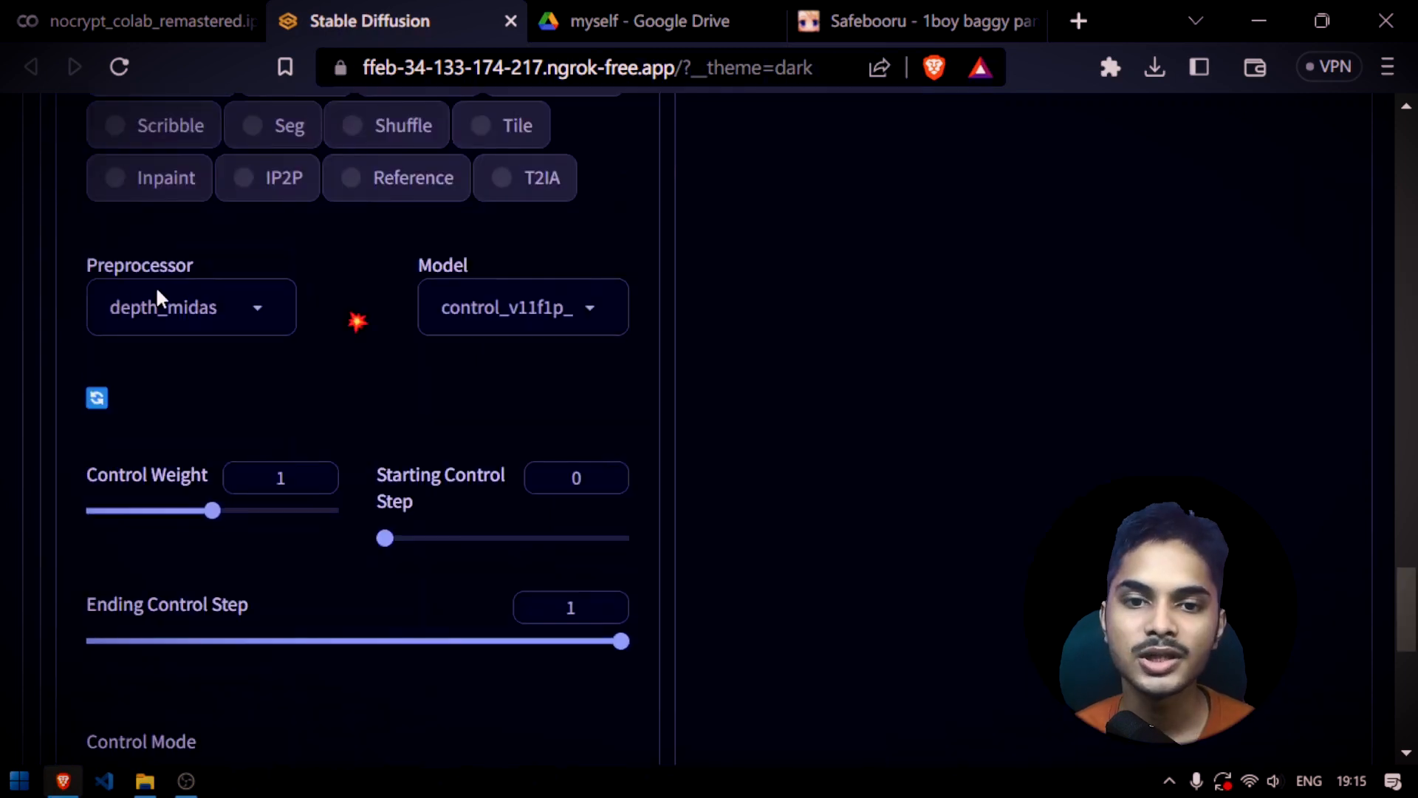
Set the ControlNet preprocessor to depth_zoe, regenerate the image and view the new depth map
left_click(258, 312)
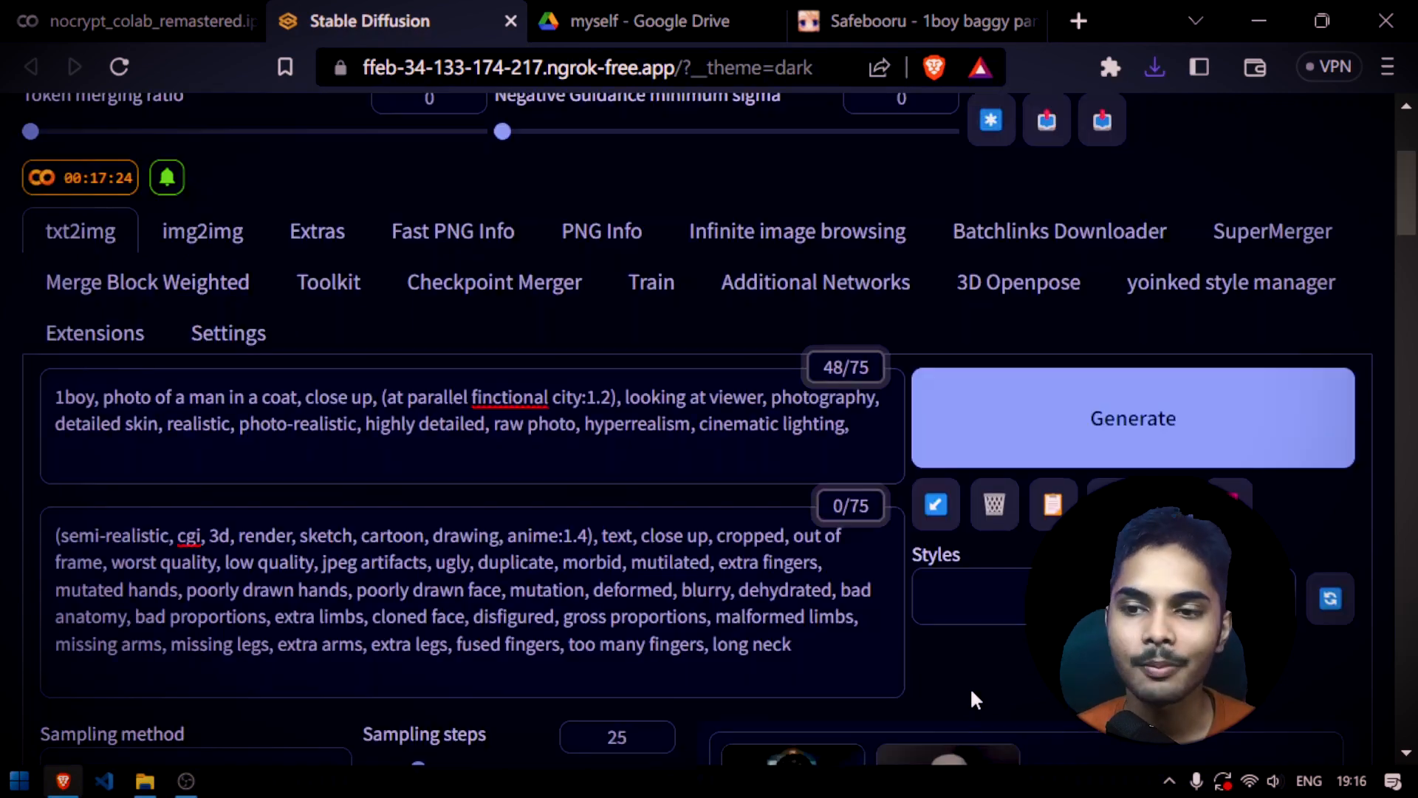
left_click(1158, 452)
scroll(1156, 452, "down", 4)
scroll(1156, 452, "up", 7)
scroll(867, 440, "down", 5)
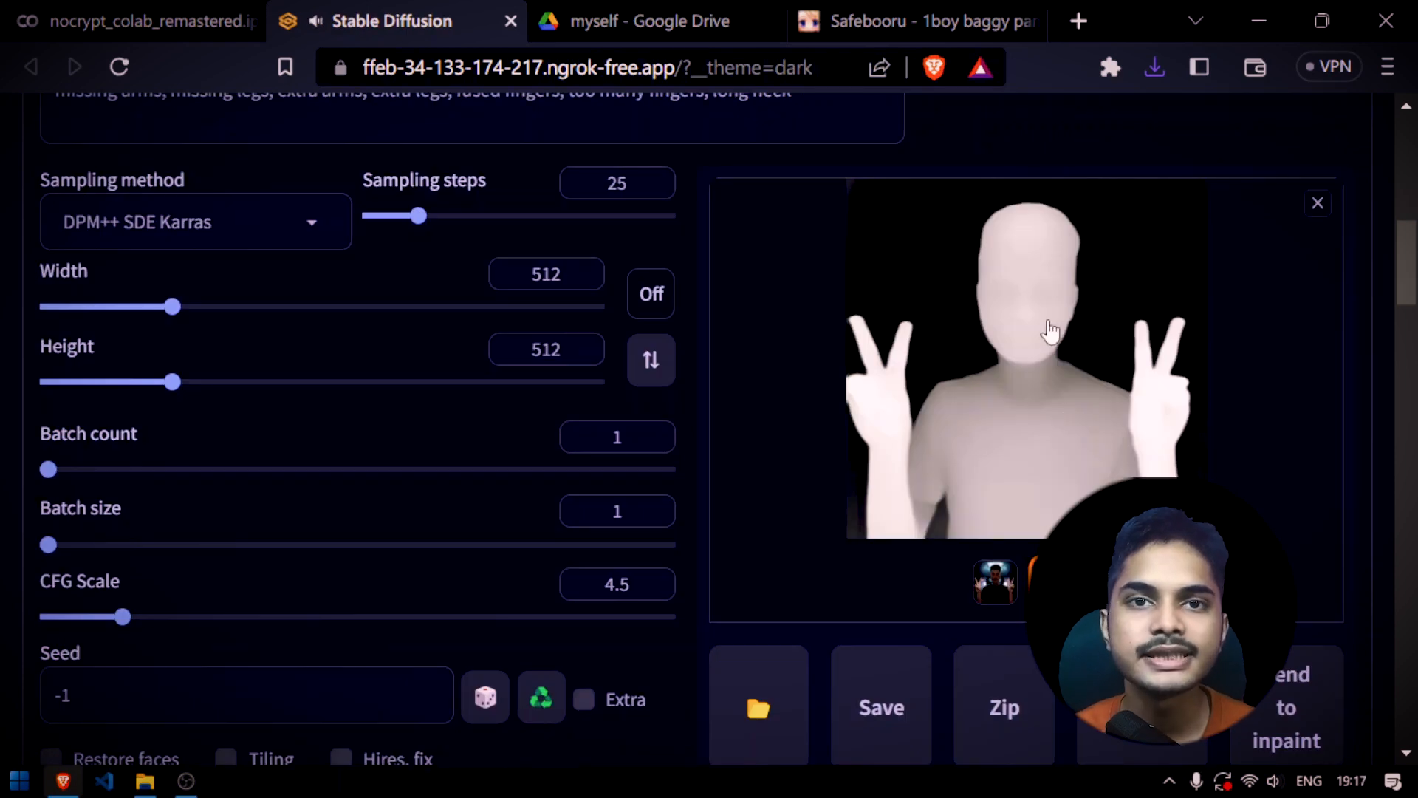
Save the new depth map and the generated portrait to the Desktop as PNG files
right_click(1084, 328)
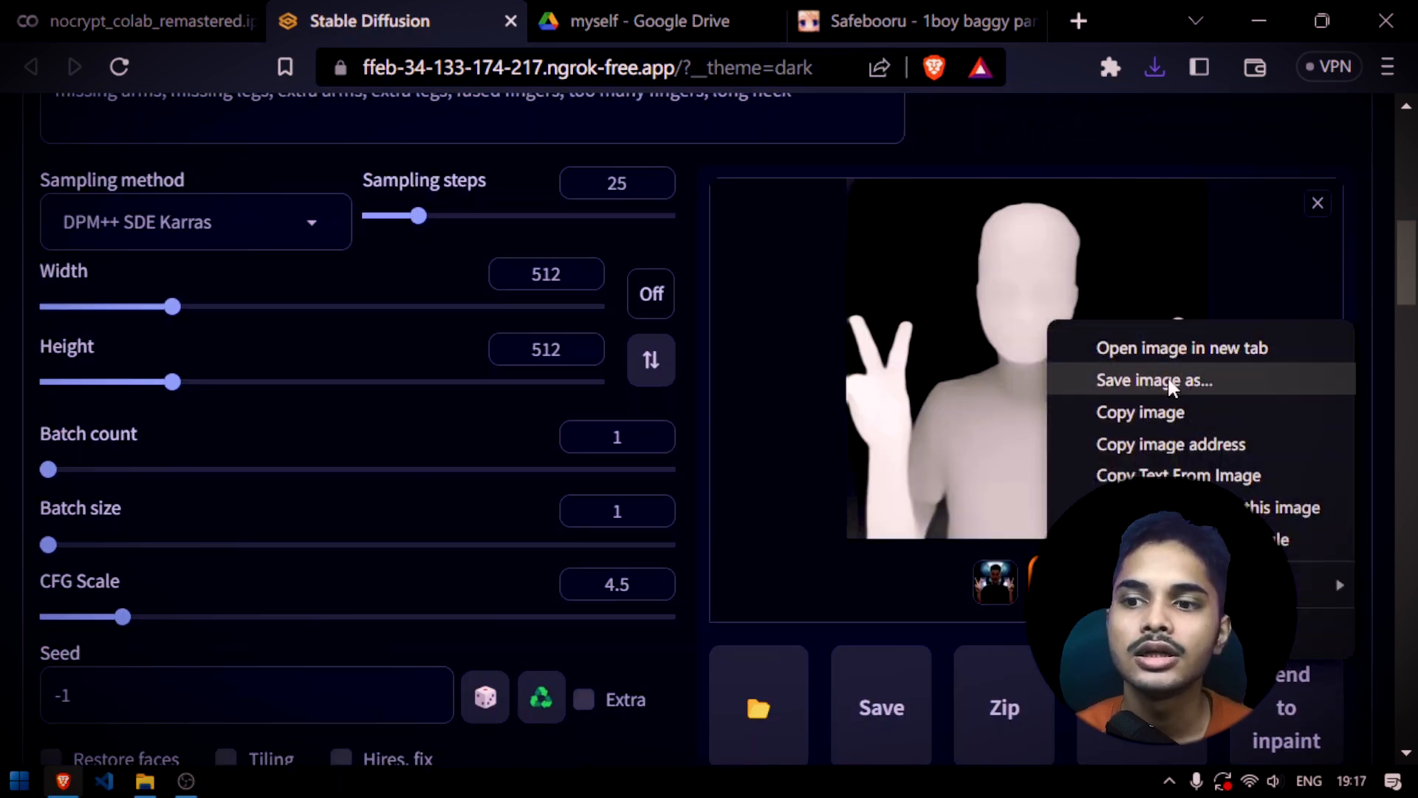
left_click(1168, 376)
key("Return")
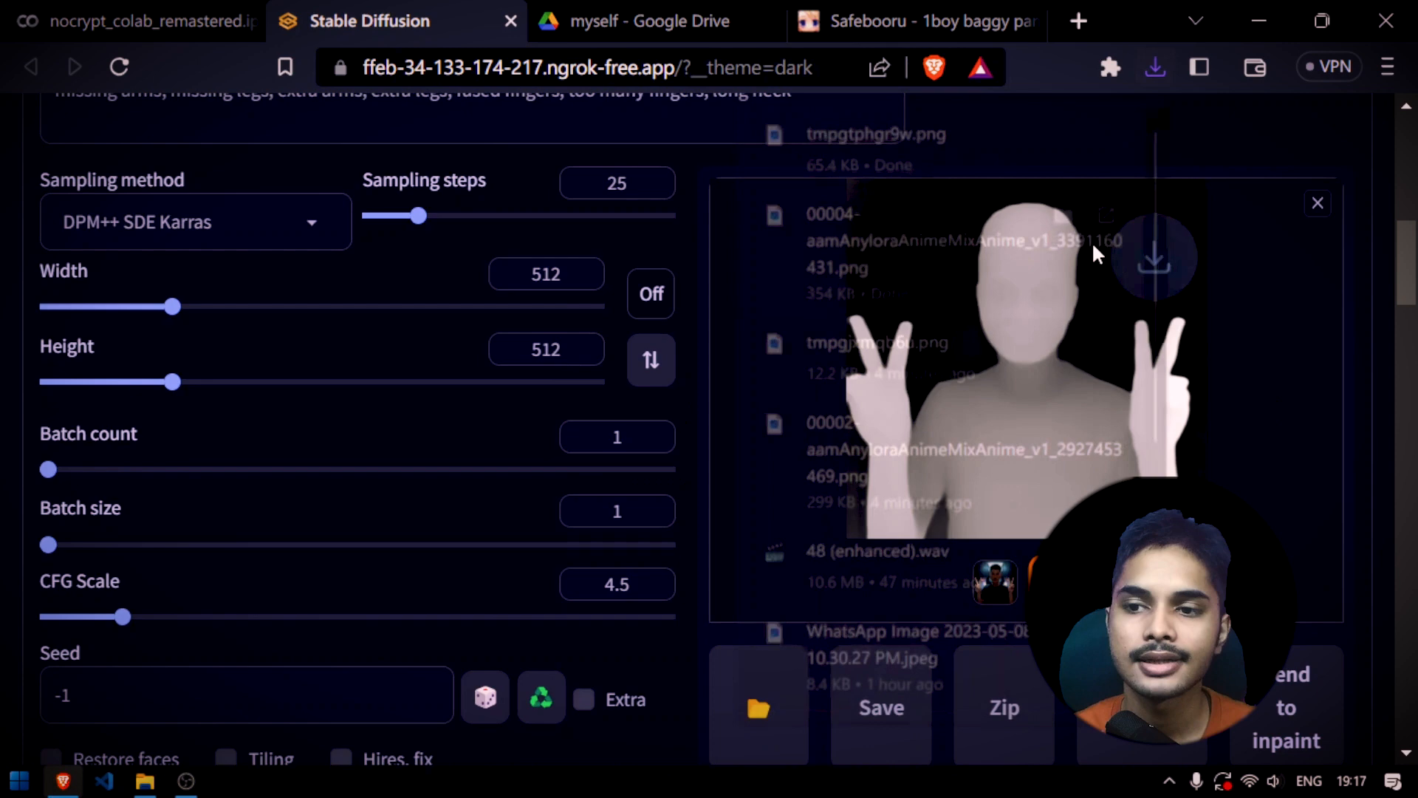
left_click(995, 582)
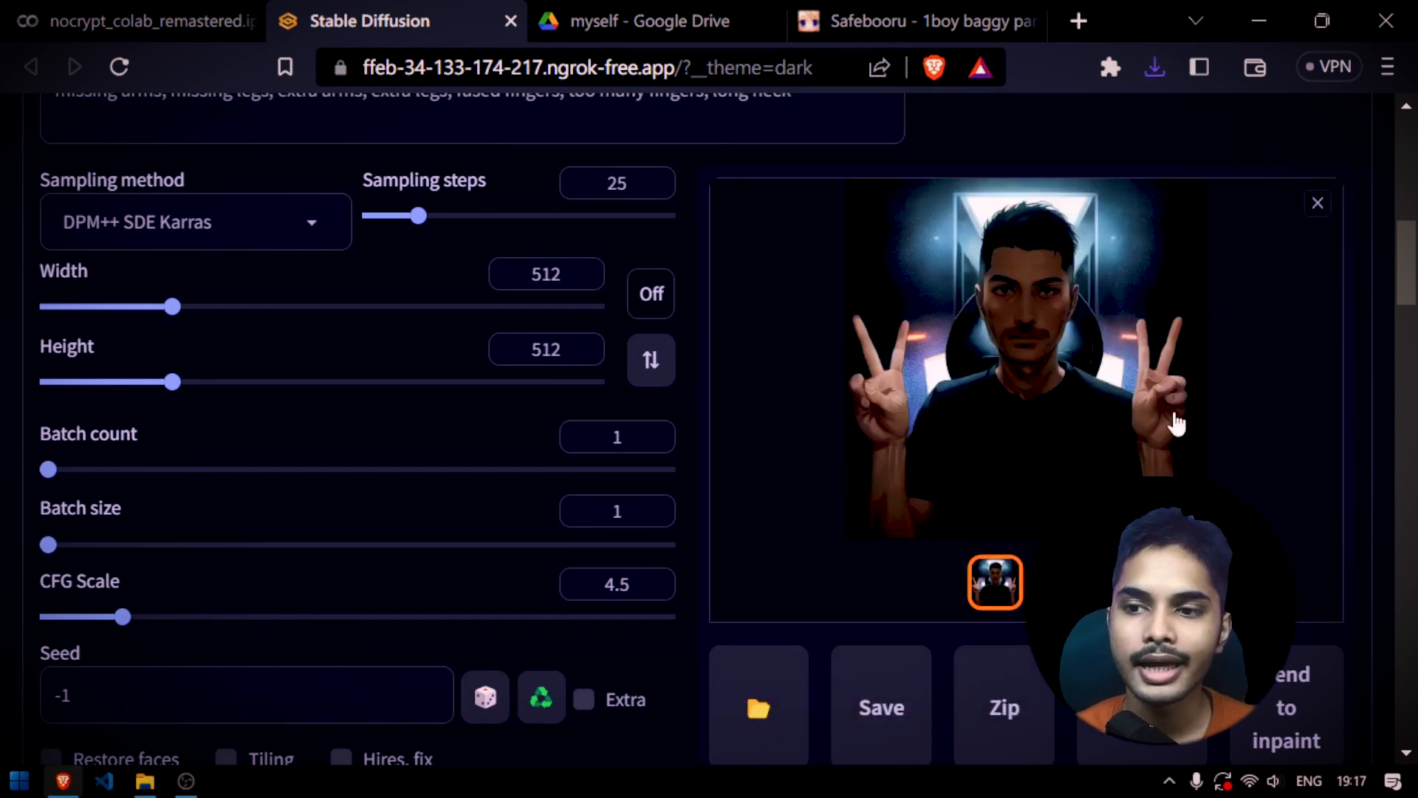
right_click(1086, 287)
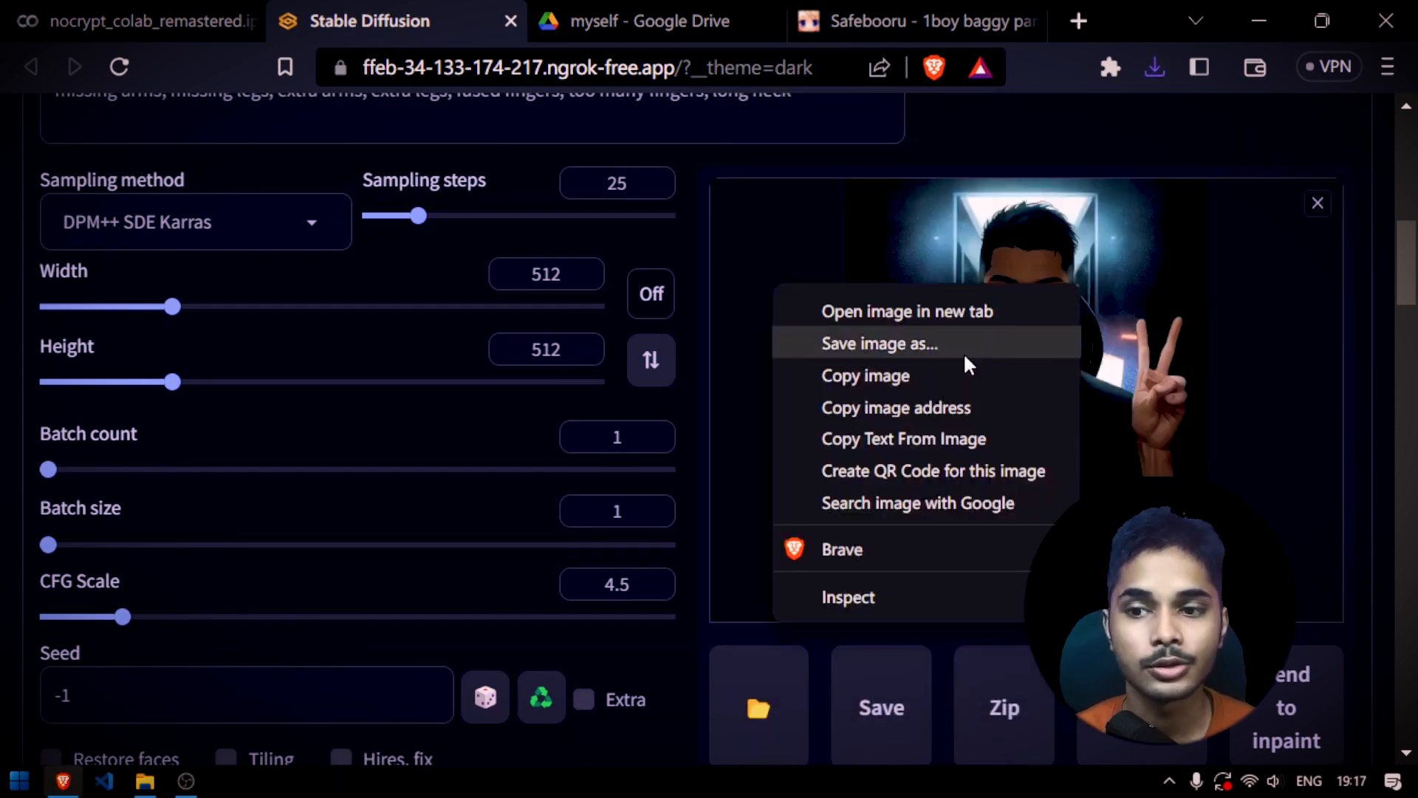
left_click(961, 351)
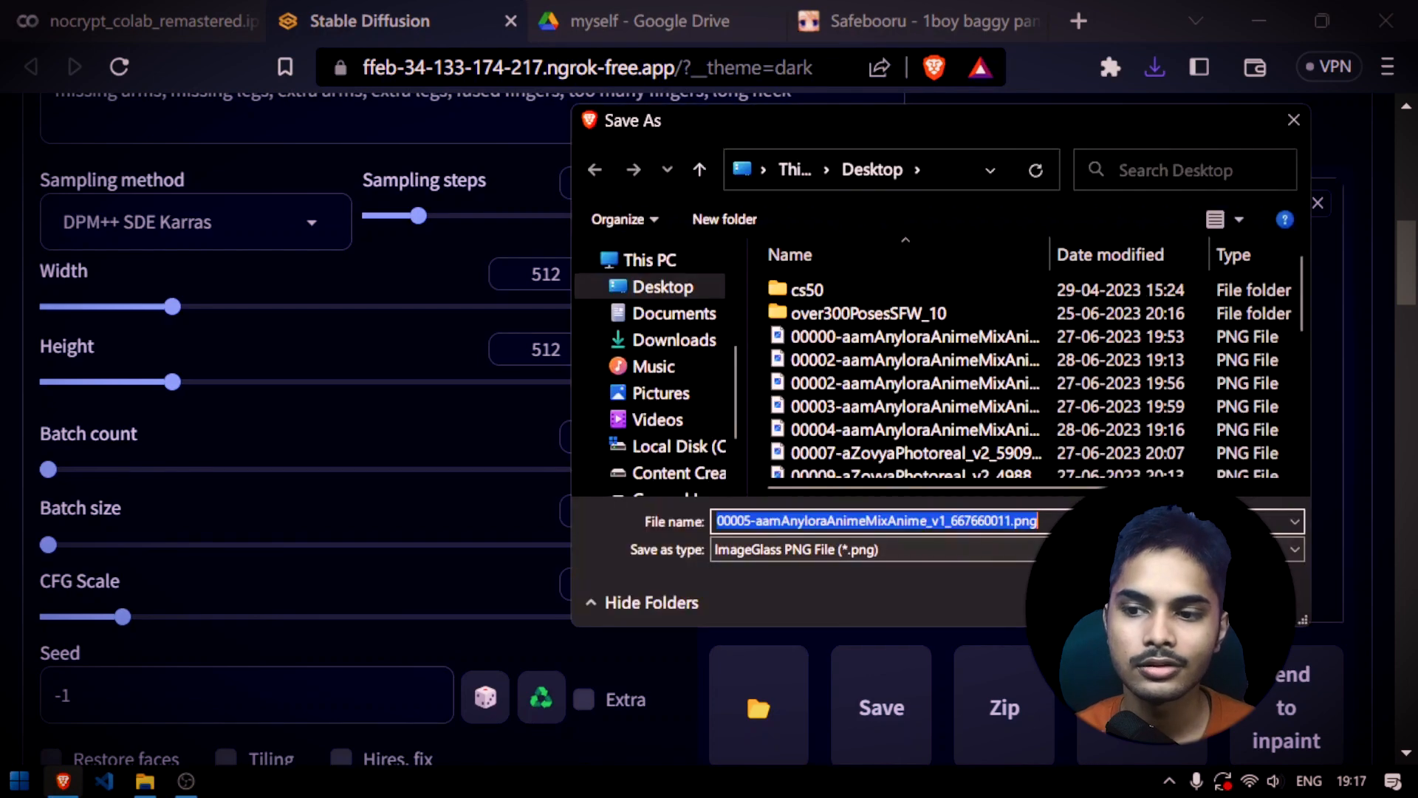
key("Return")
Set the ControlNet control type to Lineart
scroll(1032, 508, "up", 4)
scroll(1032, 508, "up", 2)
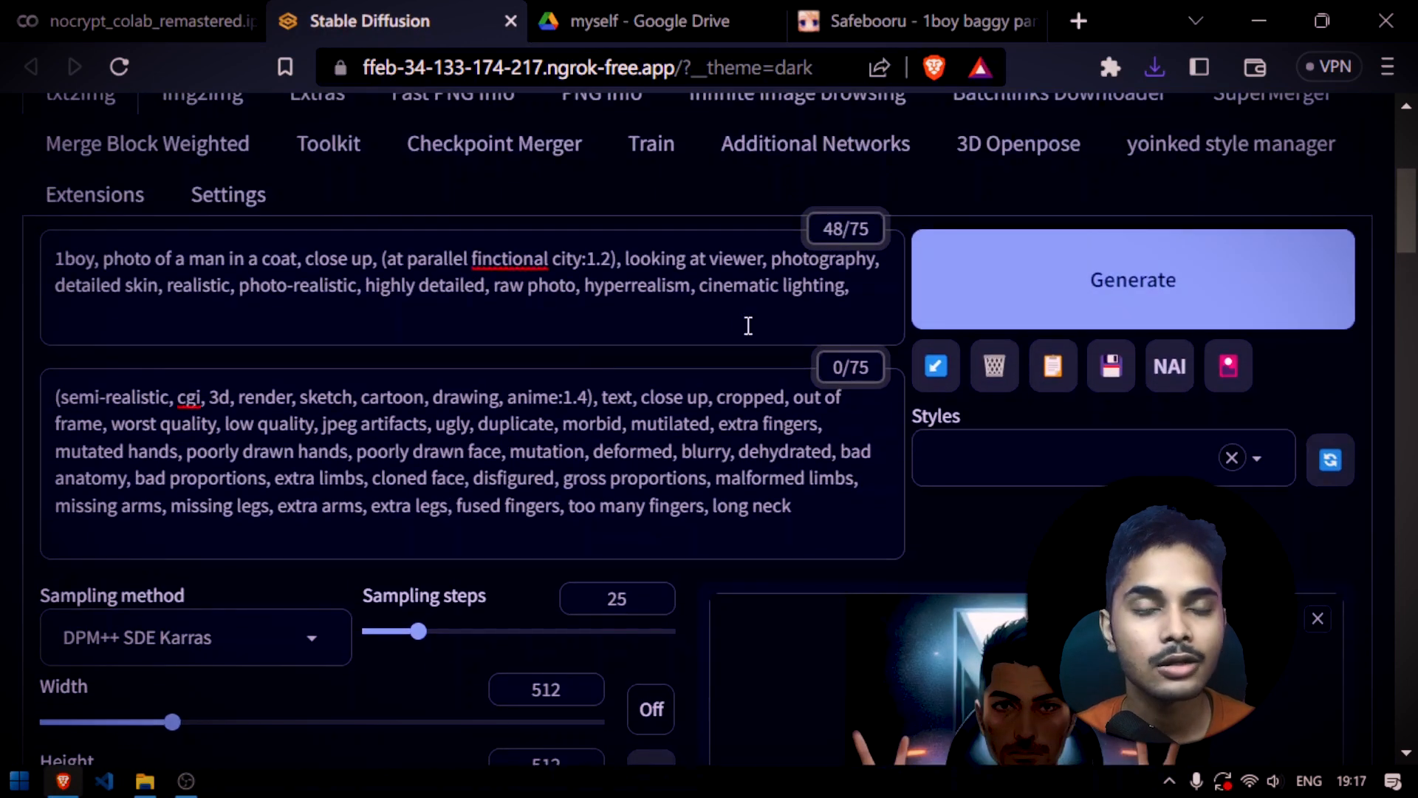
scroll(905, 375, "down", 4)
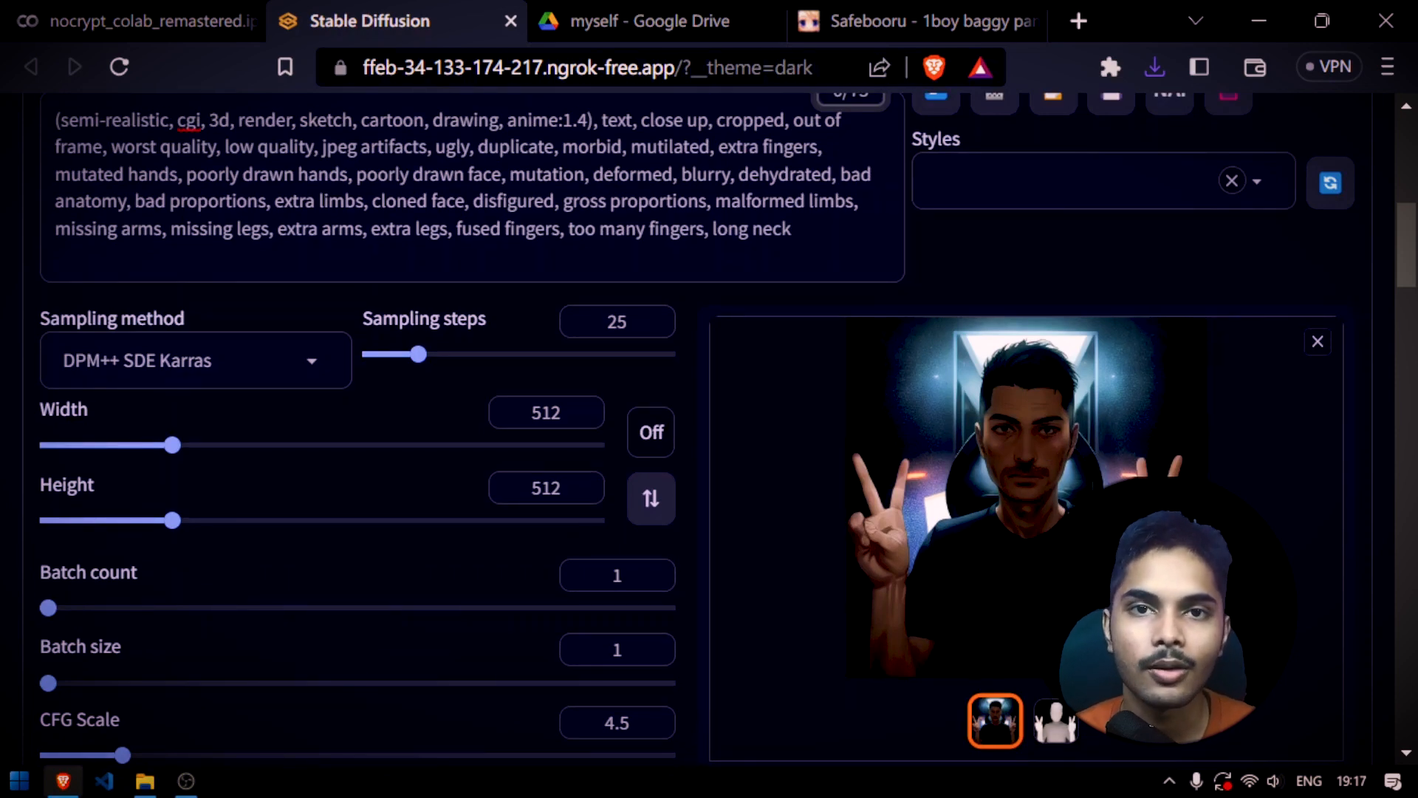
scroll(871, 441, "down", 15)
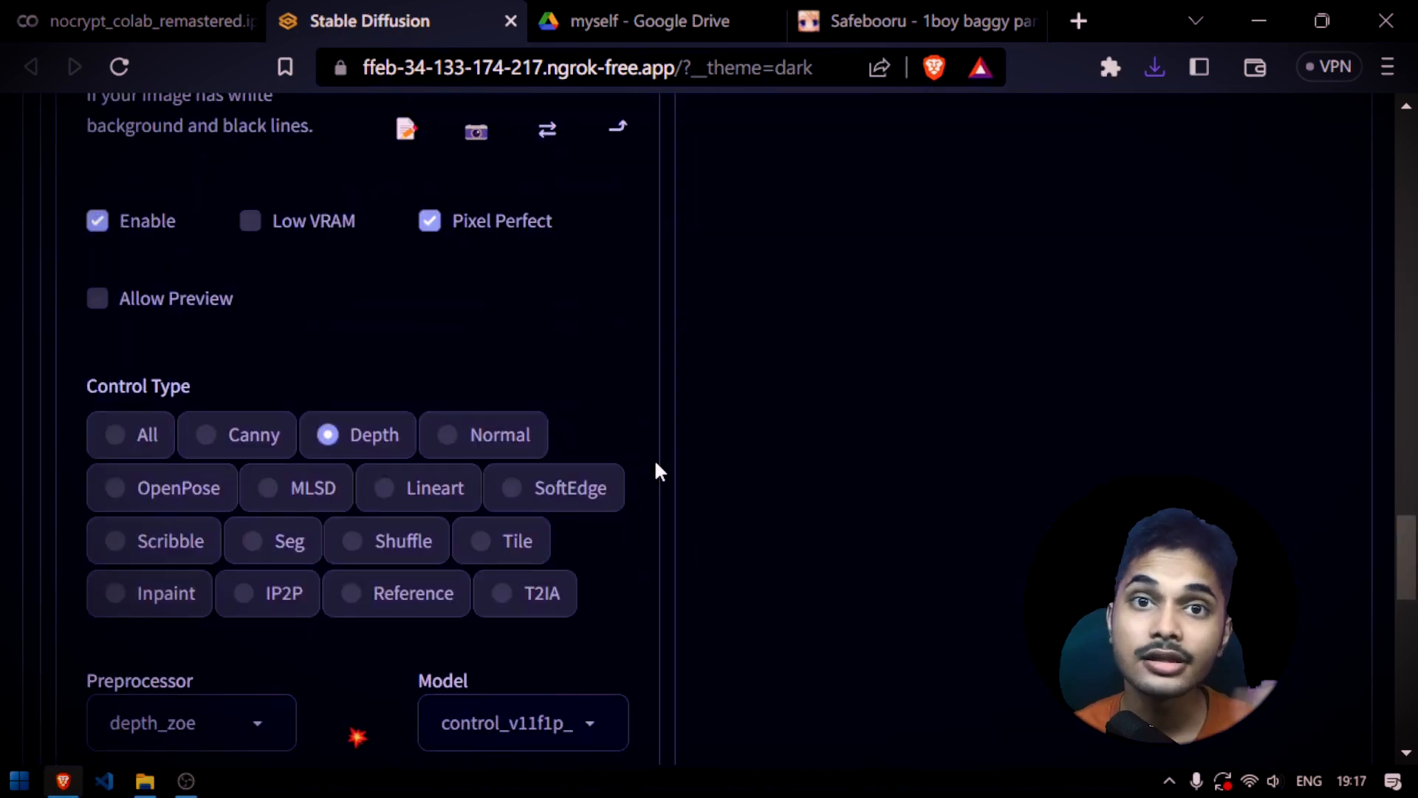
scroll(473, 547, "down", 2)
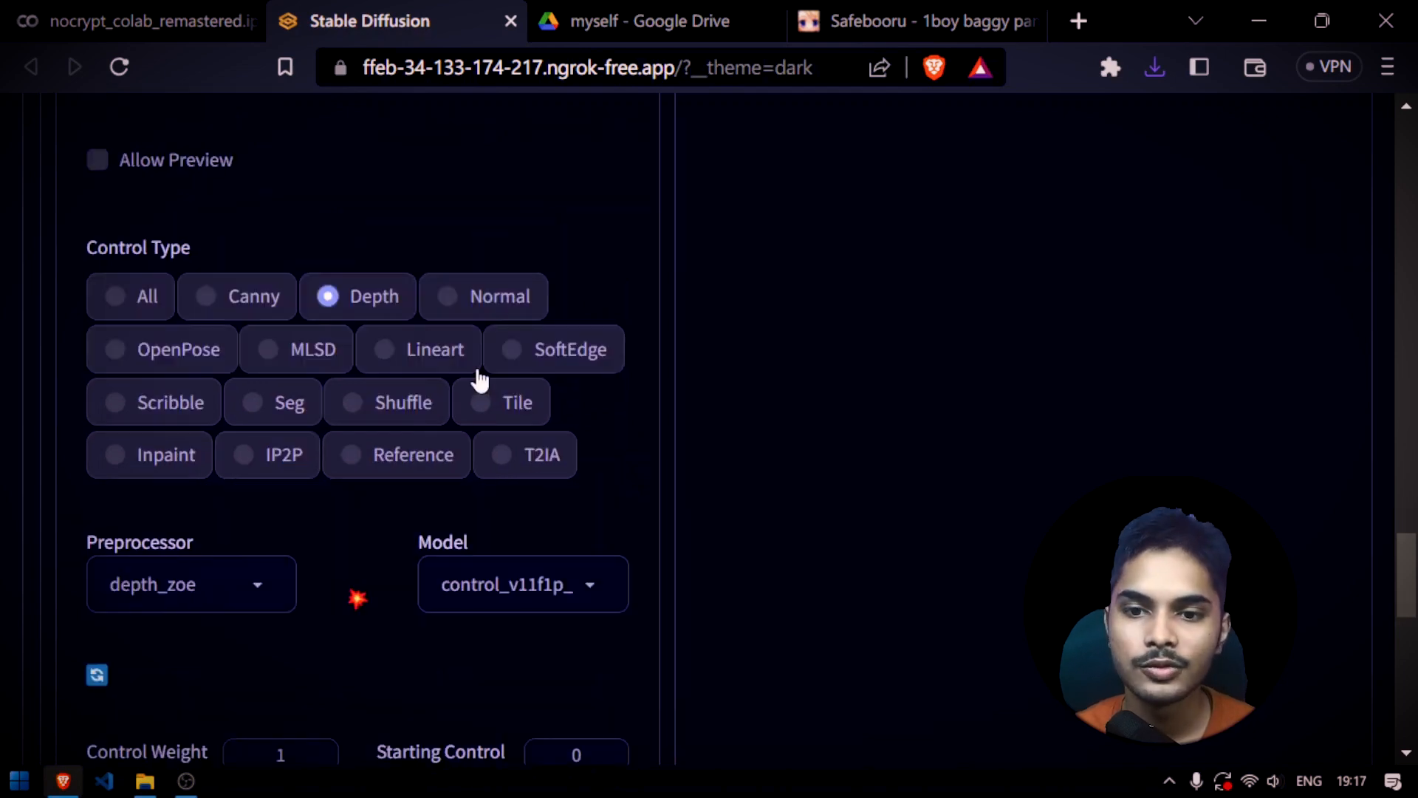
left_click(428, 357)
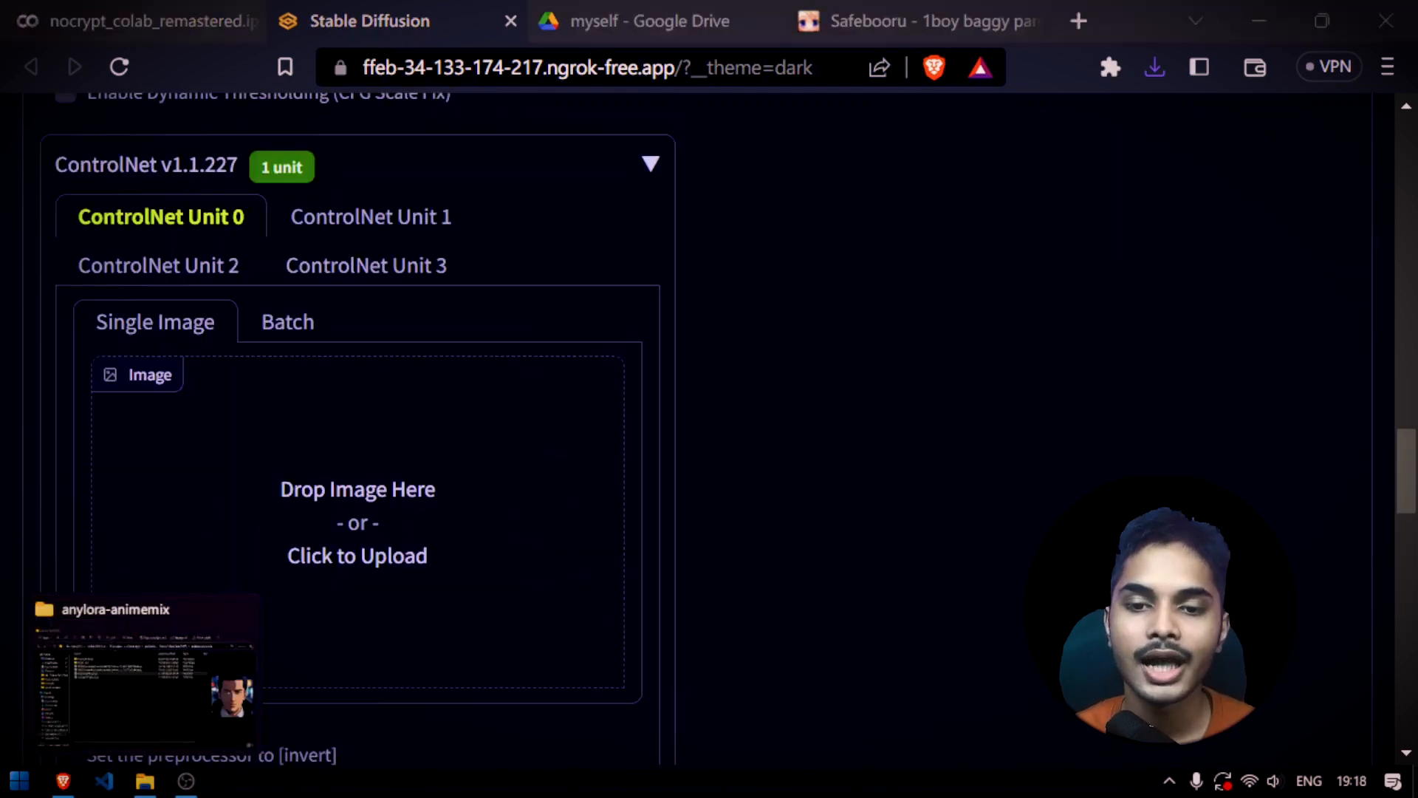
View the partial dinosaur line sketch stored on the desktop, close it and return to the Stable Diffusion page
key("super+d")
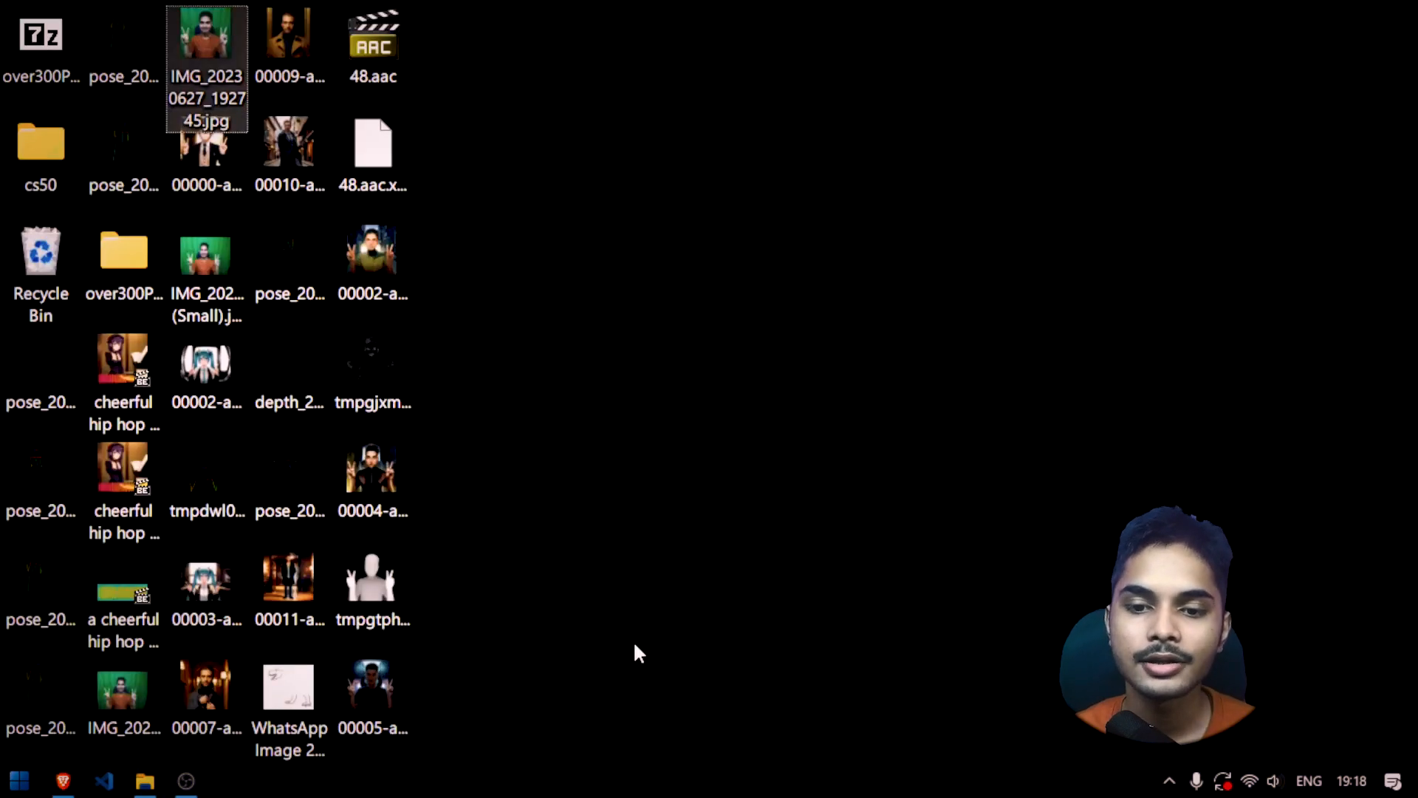
double_click(281, 710)
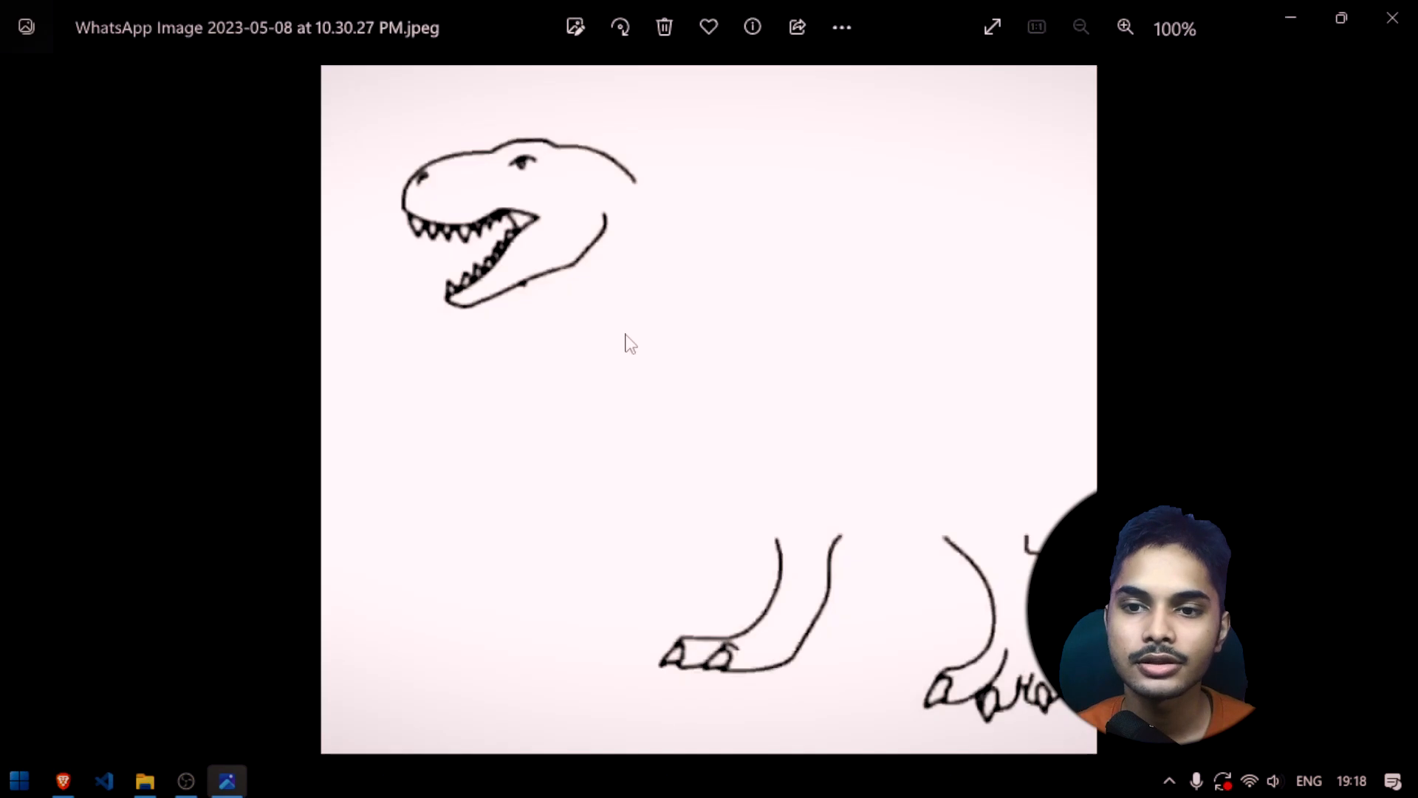
left_click(1394, 17)
left_click(59, 787)
Load the dinosaur sketch from the desktop as the ControlNet input image and keep the invert (from white bg & black line) preprocessor
scroll(379, 526, "up", 2)
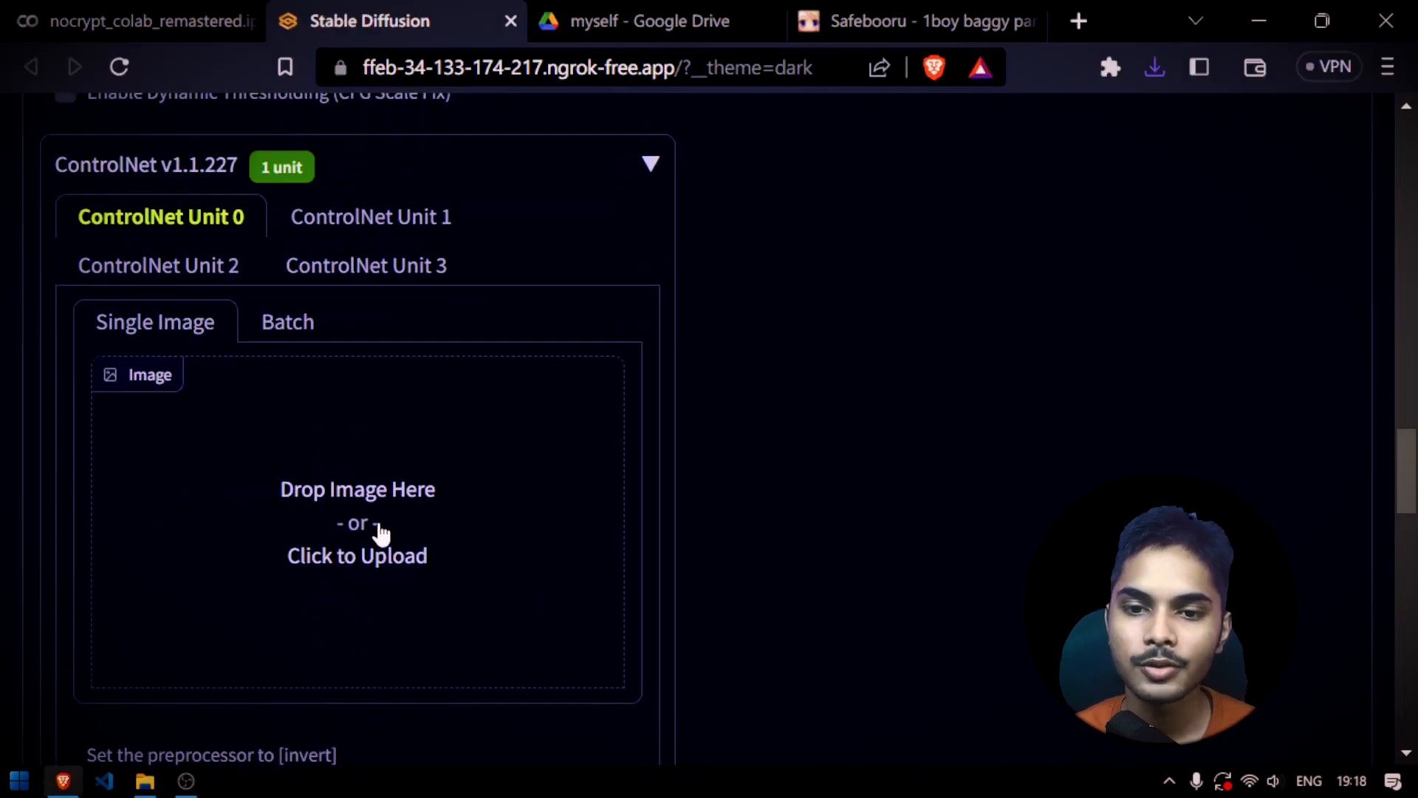
scroll(590, 598, "down", 2)
key("super+d")
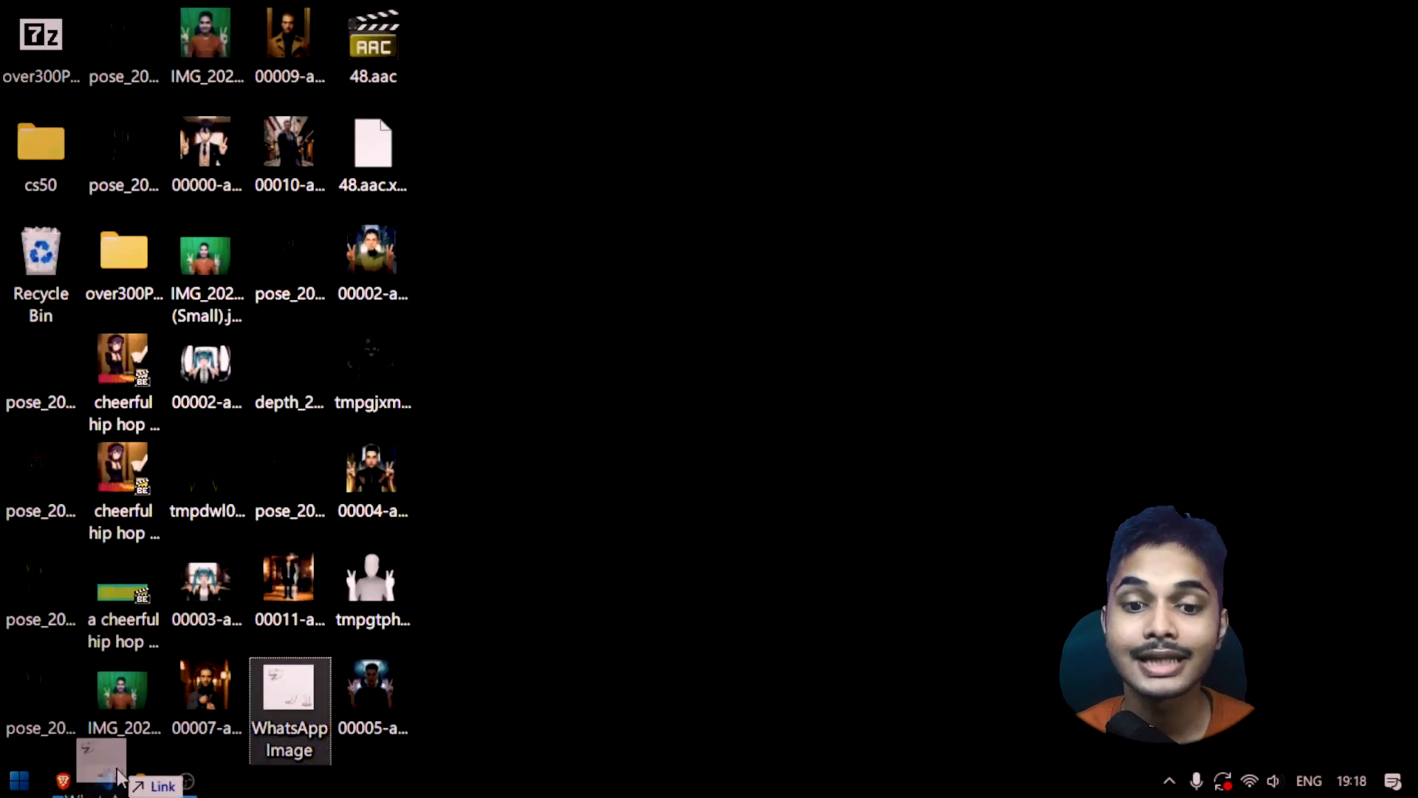
left_click(62, 780)
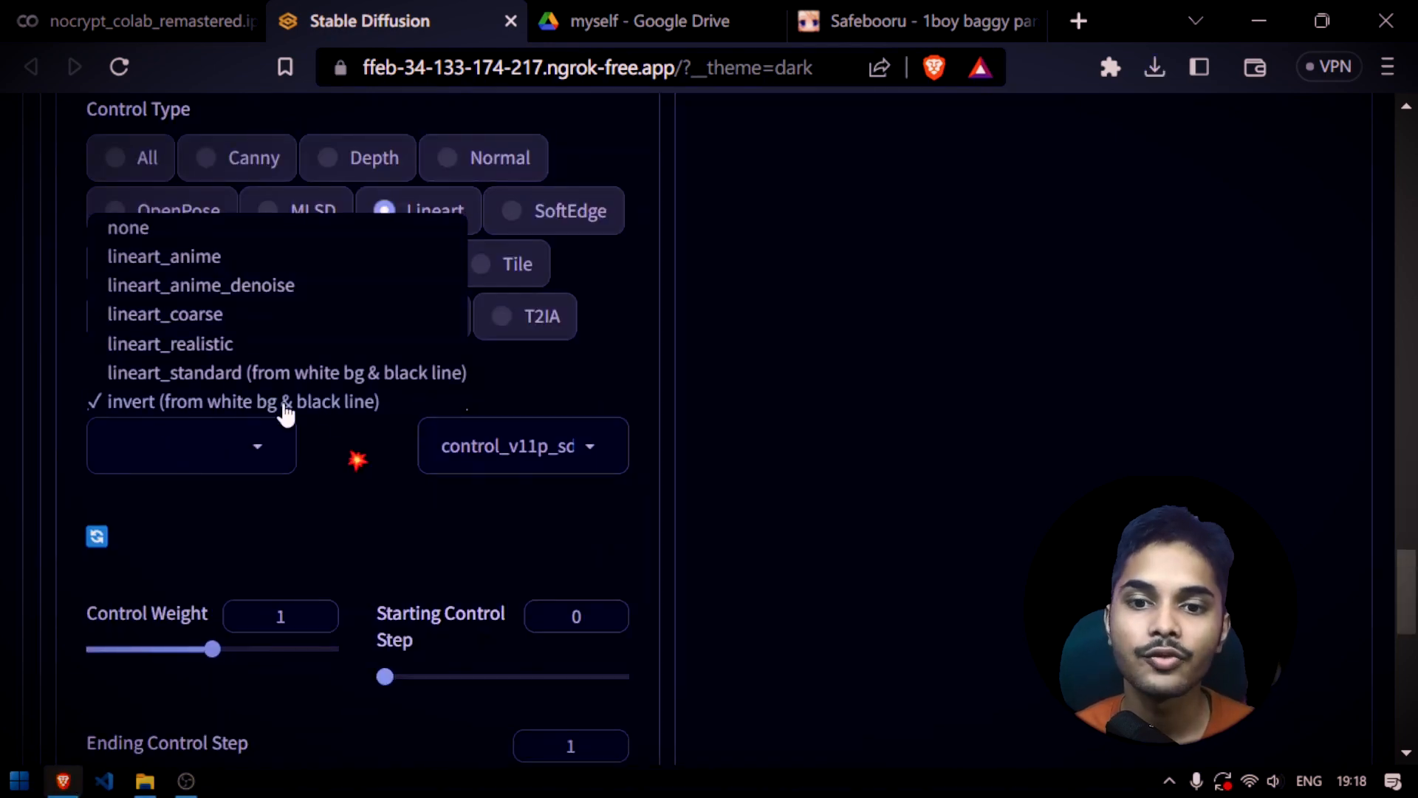
left_click(687, 414)
Replace "1boy" at the start of the positive prompt with "ancient dinosaur"
scroll(687, 414, "up", 10)
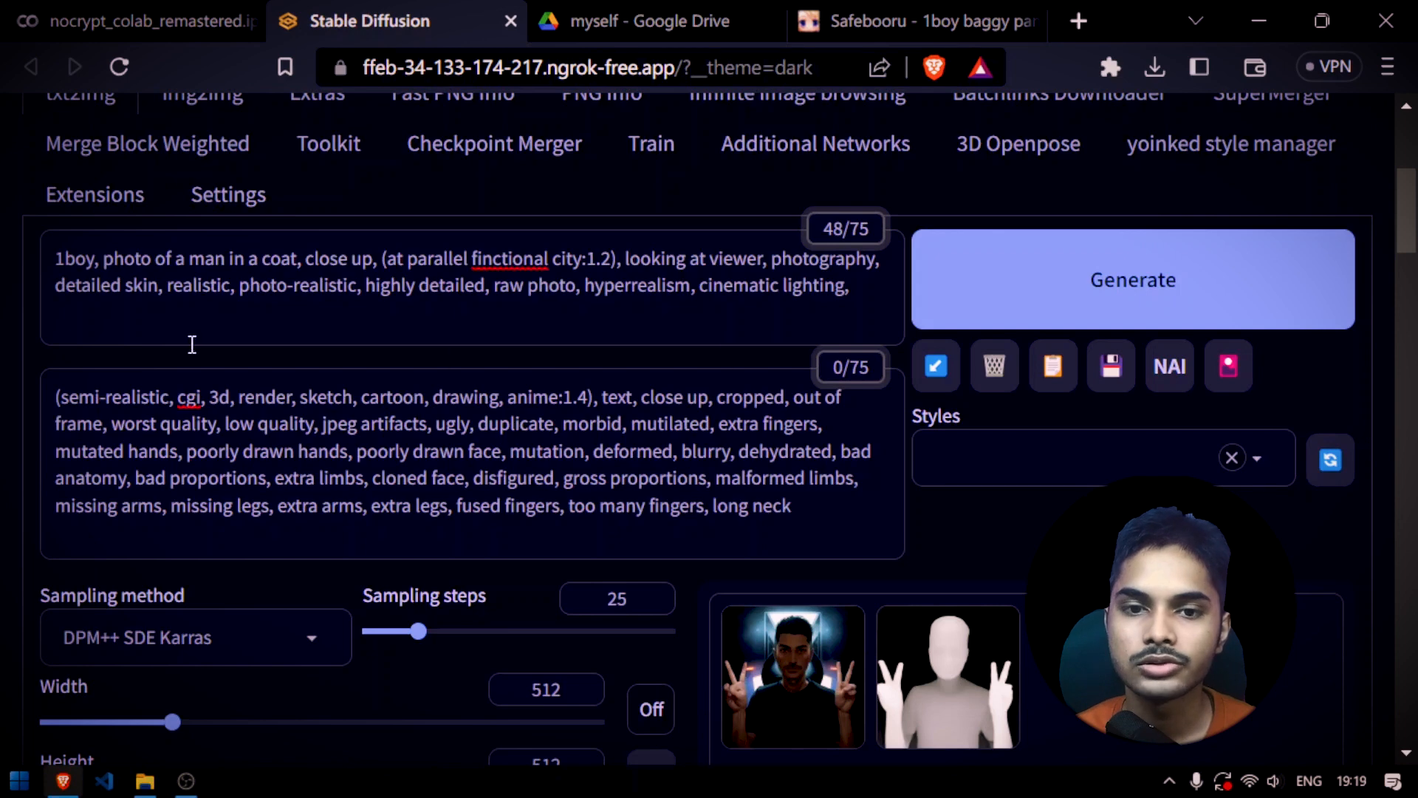
left_click_drag(50, 257, 91, 256)
type("dra")
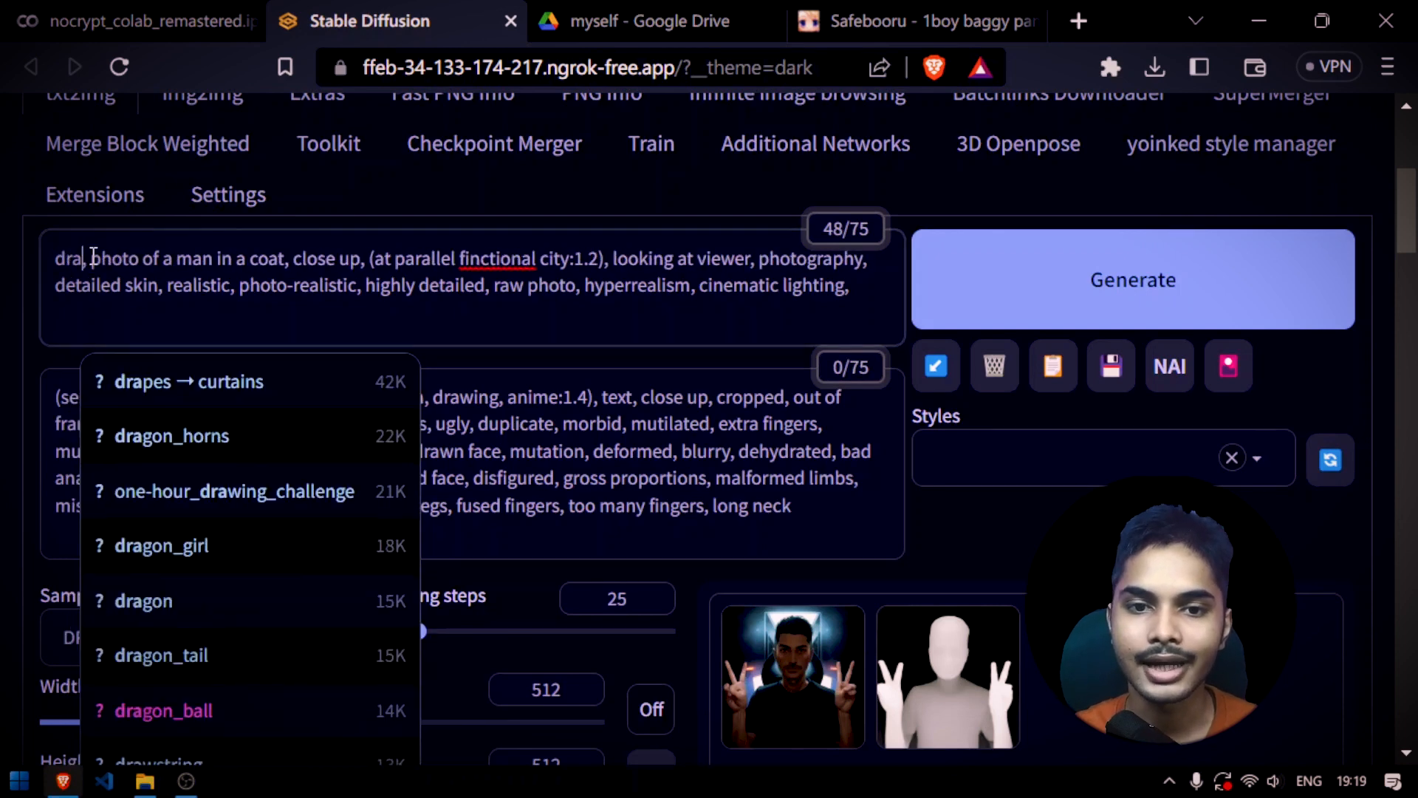
key("BackSpace")
key("BackSpace")
key("BackSpace")
type("ancient di")
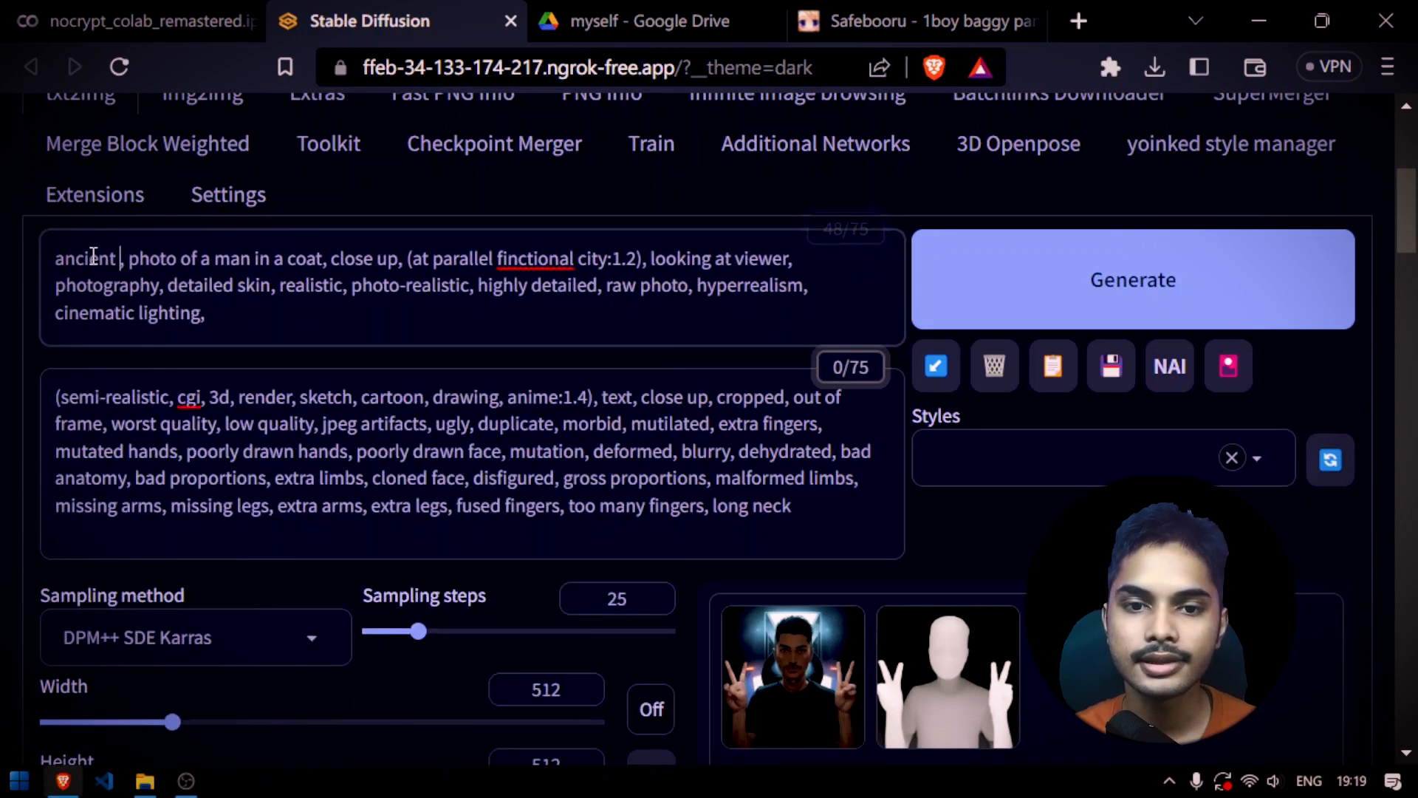
type("no")
type("saur")
Replace the man-in-a-coat phrase in the prompt with "surrealistic" and delete "close up"
left_click_drag(201, 257, 395, 251)
key("BackSpace")
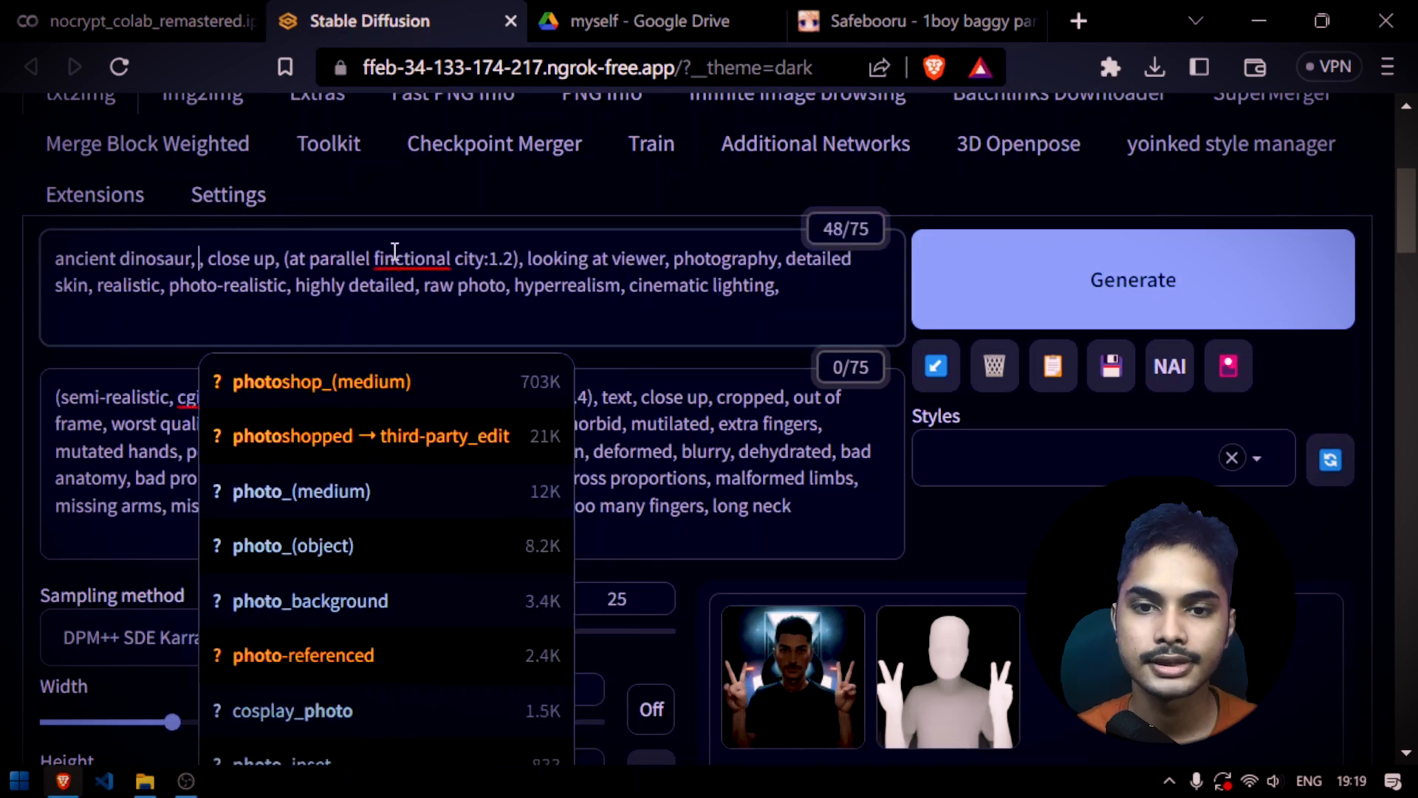
type("surrea")
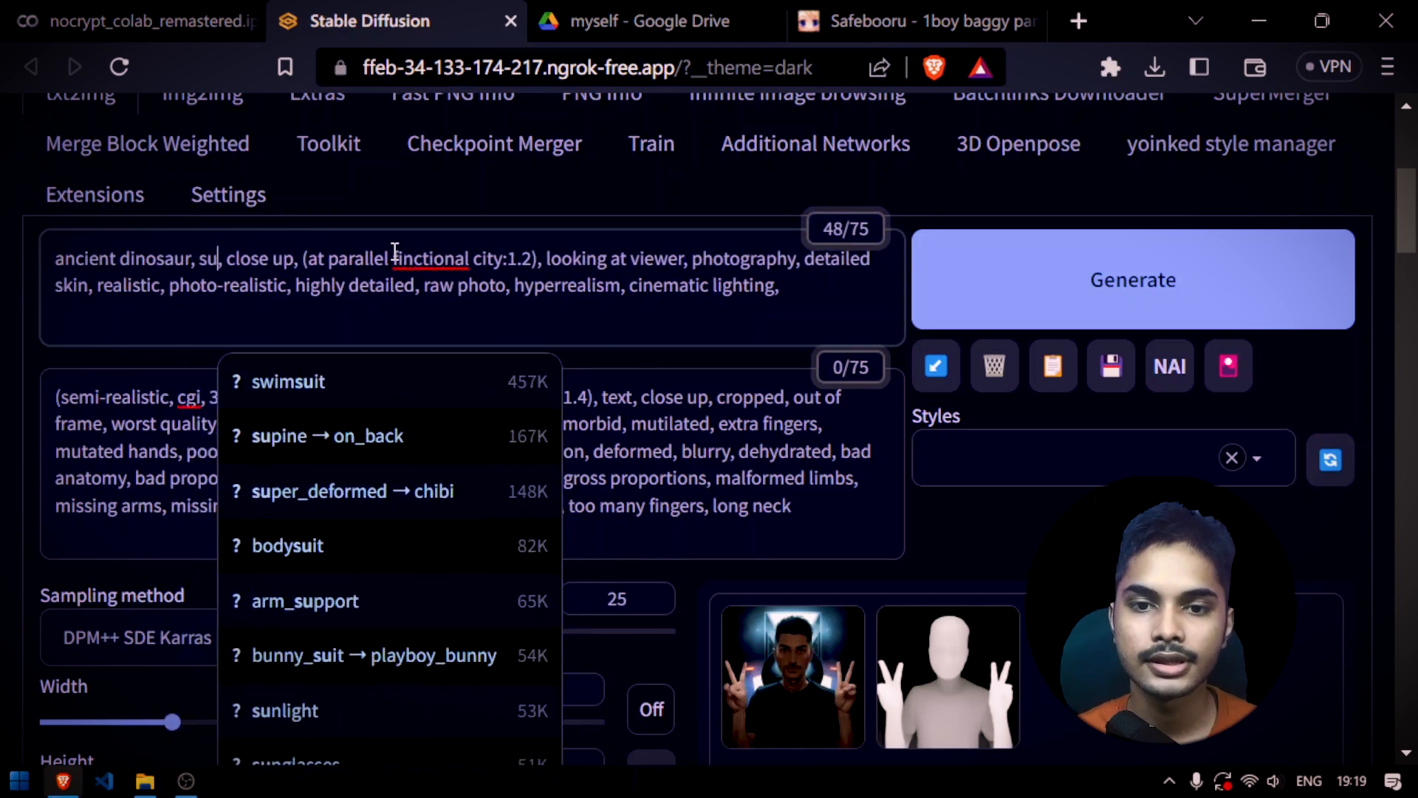
type("listic")
key("Delete")
key("Delete")
key("Delete")
key("Delete")
key("Delete")
key("Delete")
key("Delete")
key("Delete")
key("Delete")
key("Delete")
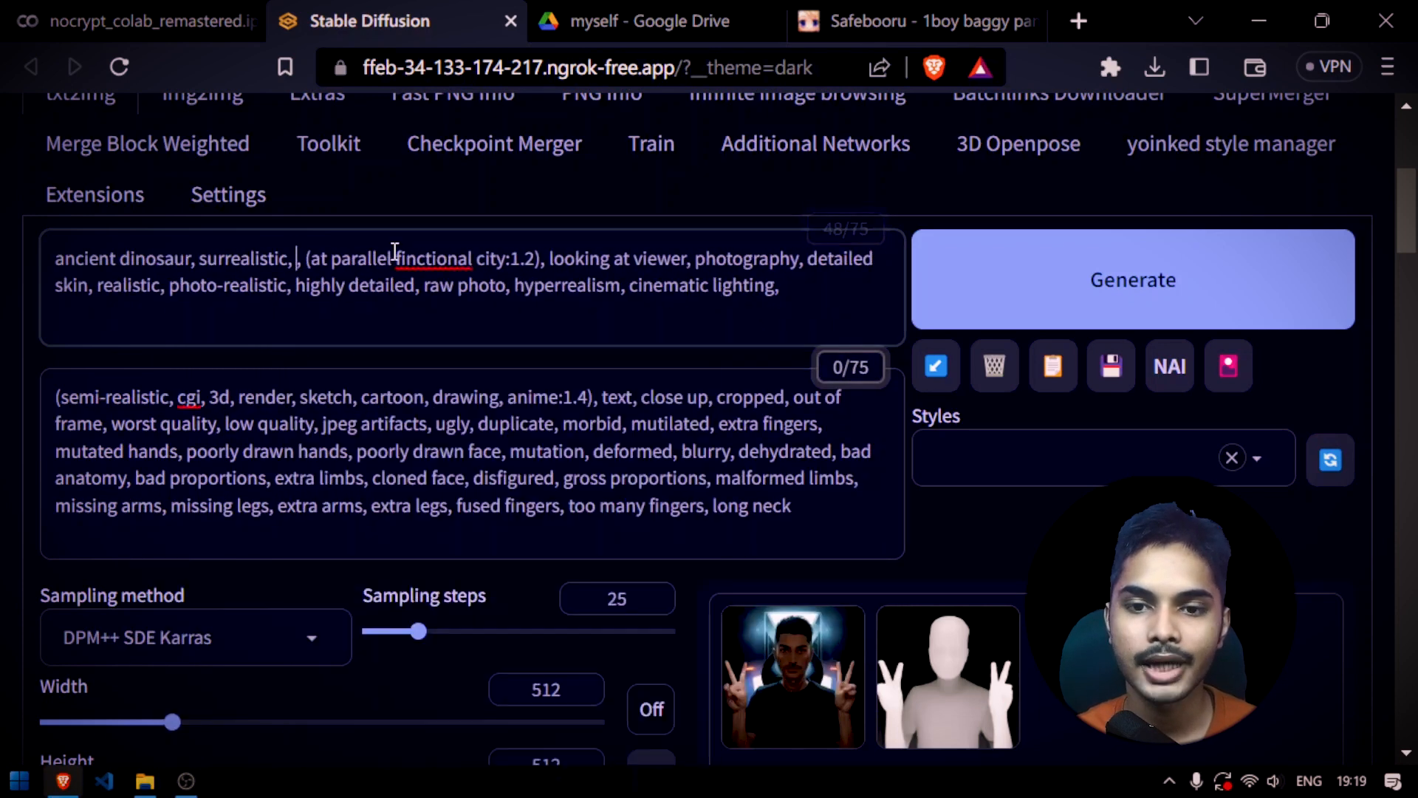
Generate the dinosaur image from the Lineart sketch and view it enlarged
left_click(991, 323)
scroll(964, 453, "down", 3)
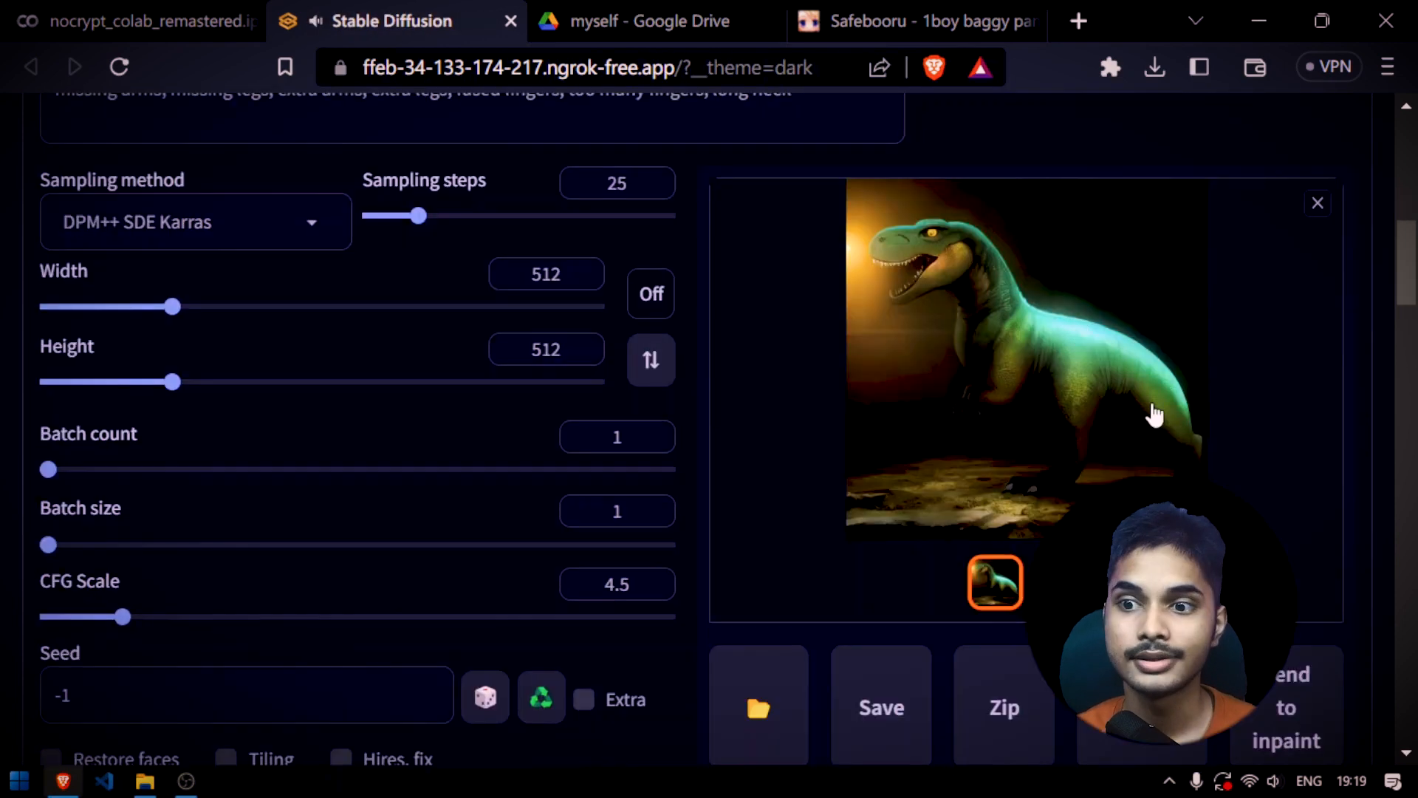
scroll(1108, 410, "up", 2)
left_click(991, 392)
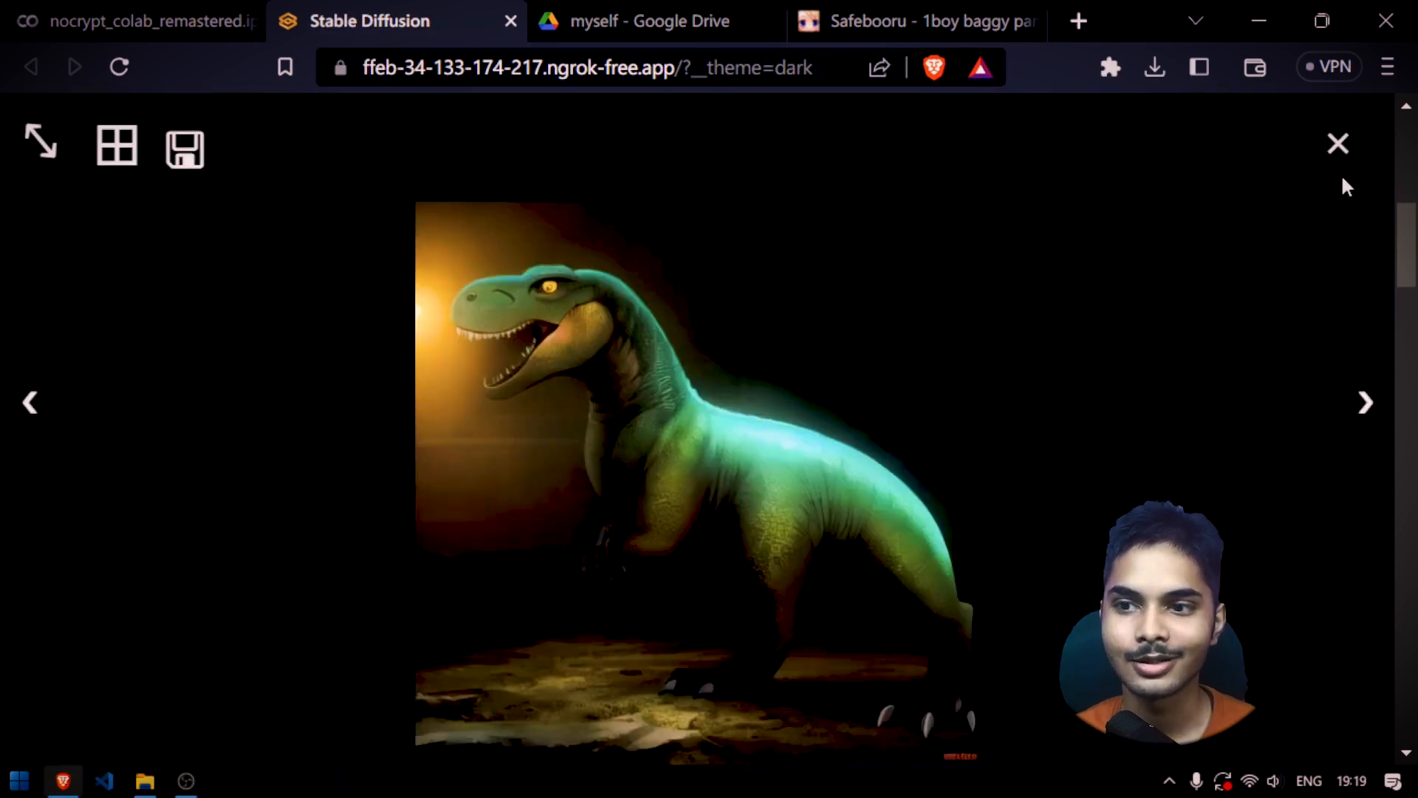
left_click(1339, 144)
Save the generated dinosaur image and its inverted line map as image files
right_click(993, 438)
left_click(1073, 189)
scroll(908, 319, "down", 2)
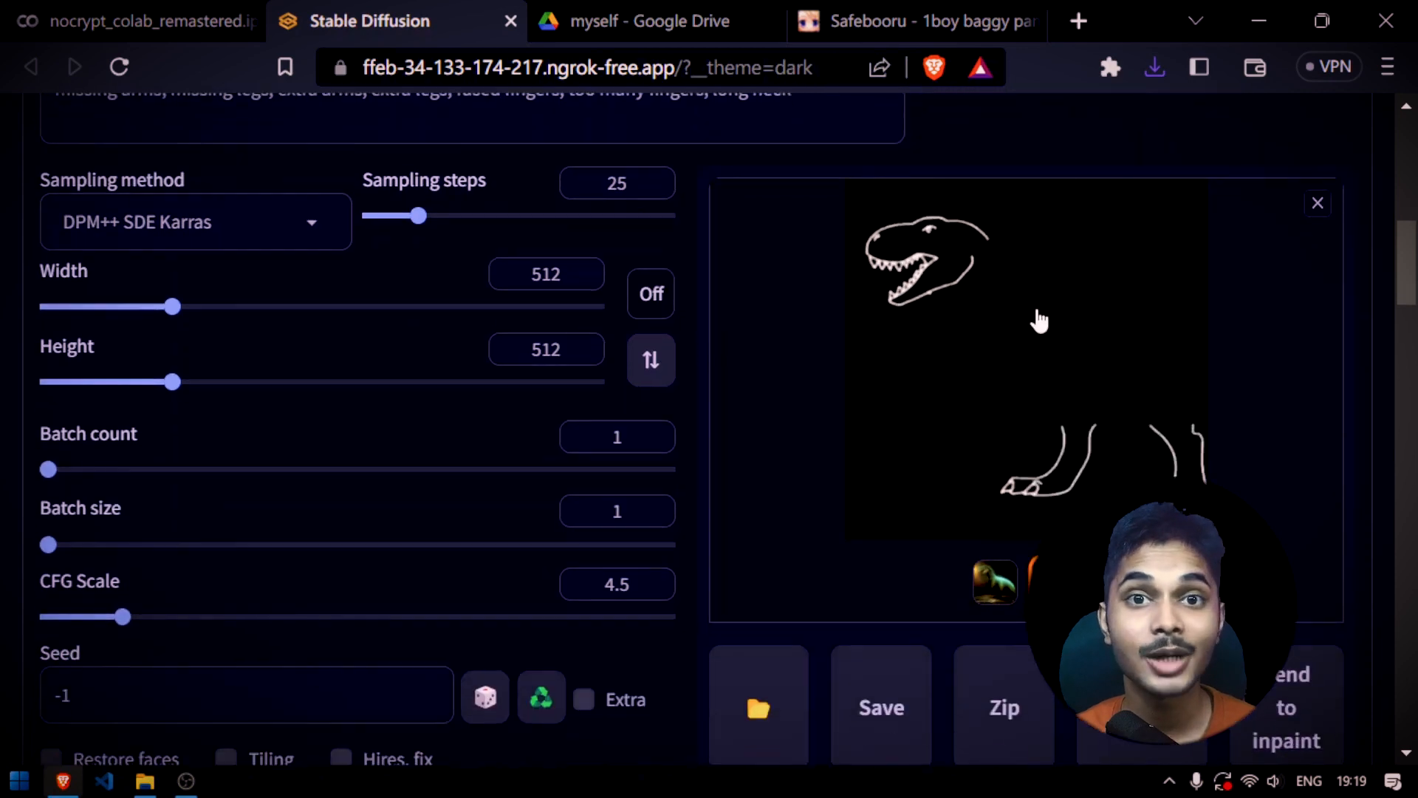
right_click(1019, 297)
left_click(1121, 349)
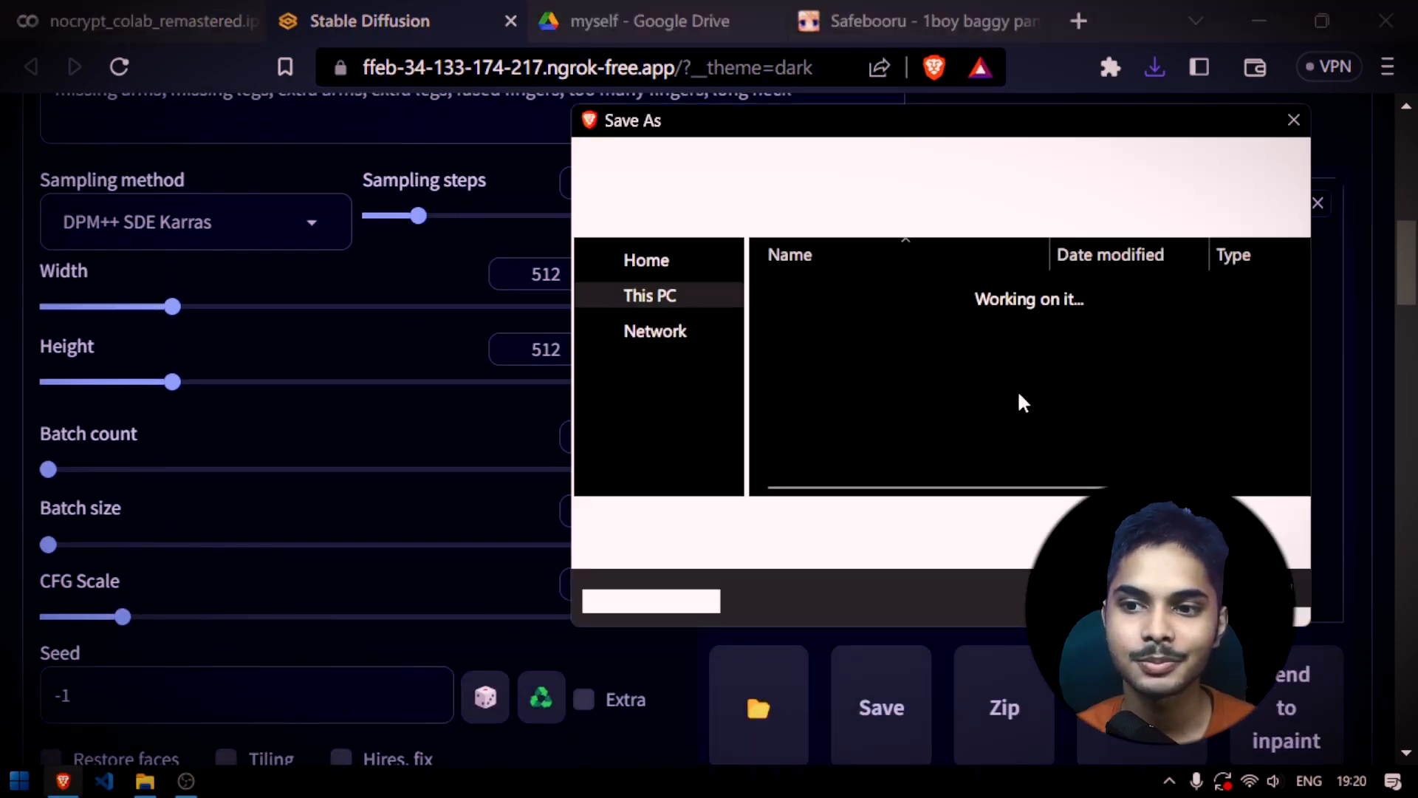
Examine the dinosaur sketch in ControlNet Unit 0 and the available Lineart preprocessors
scroll(718, 476, "down", 8)
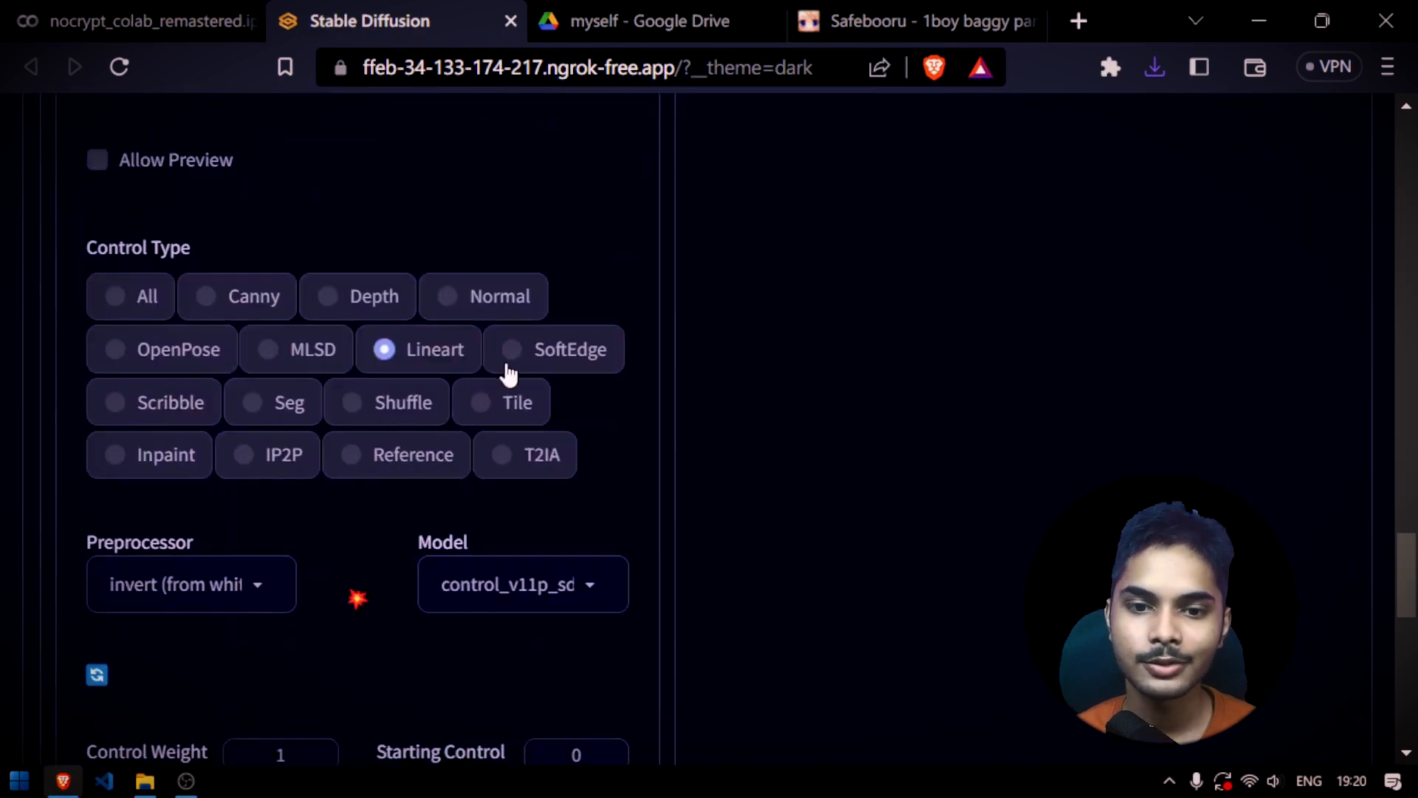
scroll(505, 365, "up", 5)
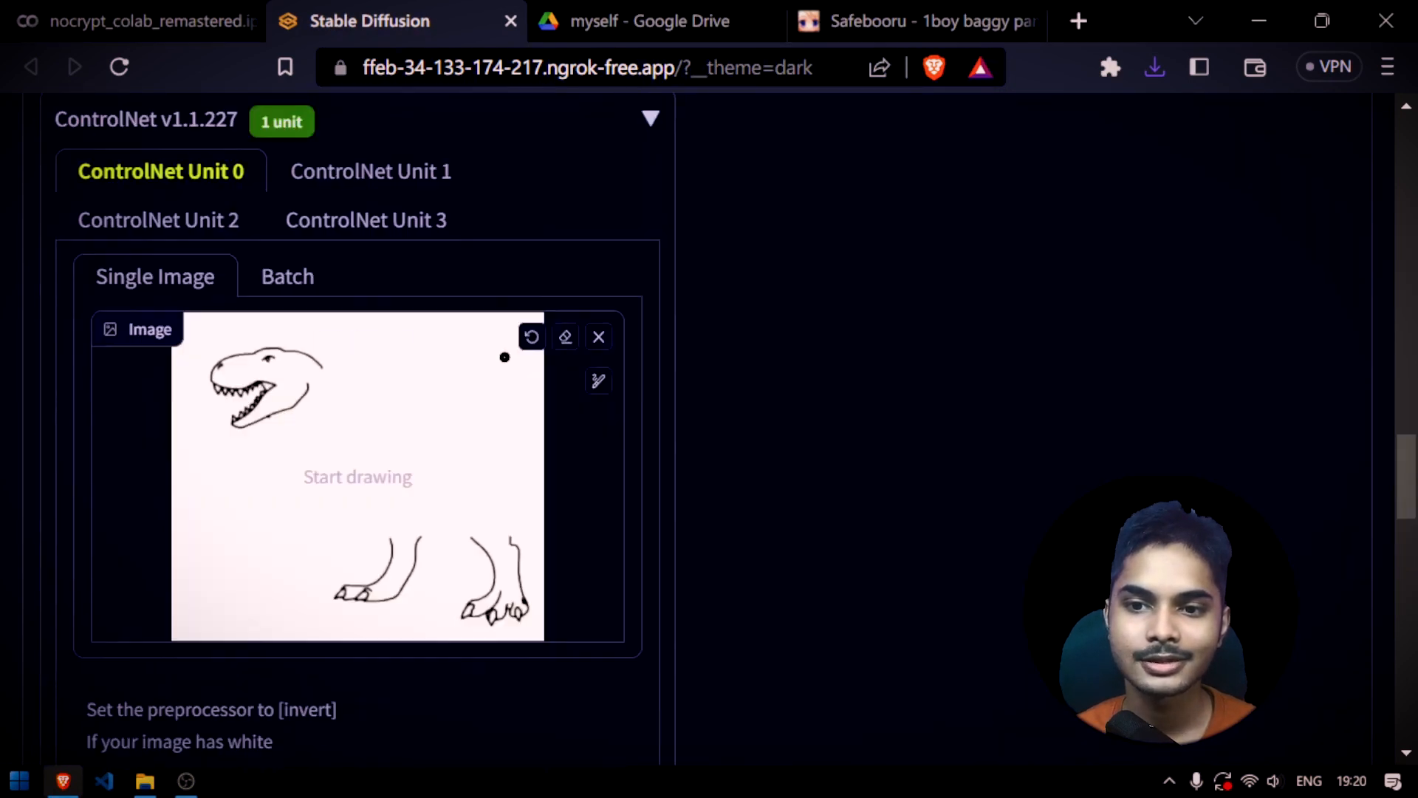
mouse_move(456, 166)
left_mouse_down()
mouse_move(144, 706)
mouse_move(66, 789)
mouse_move(222, 628)
left_mouse_up()
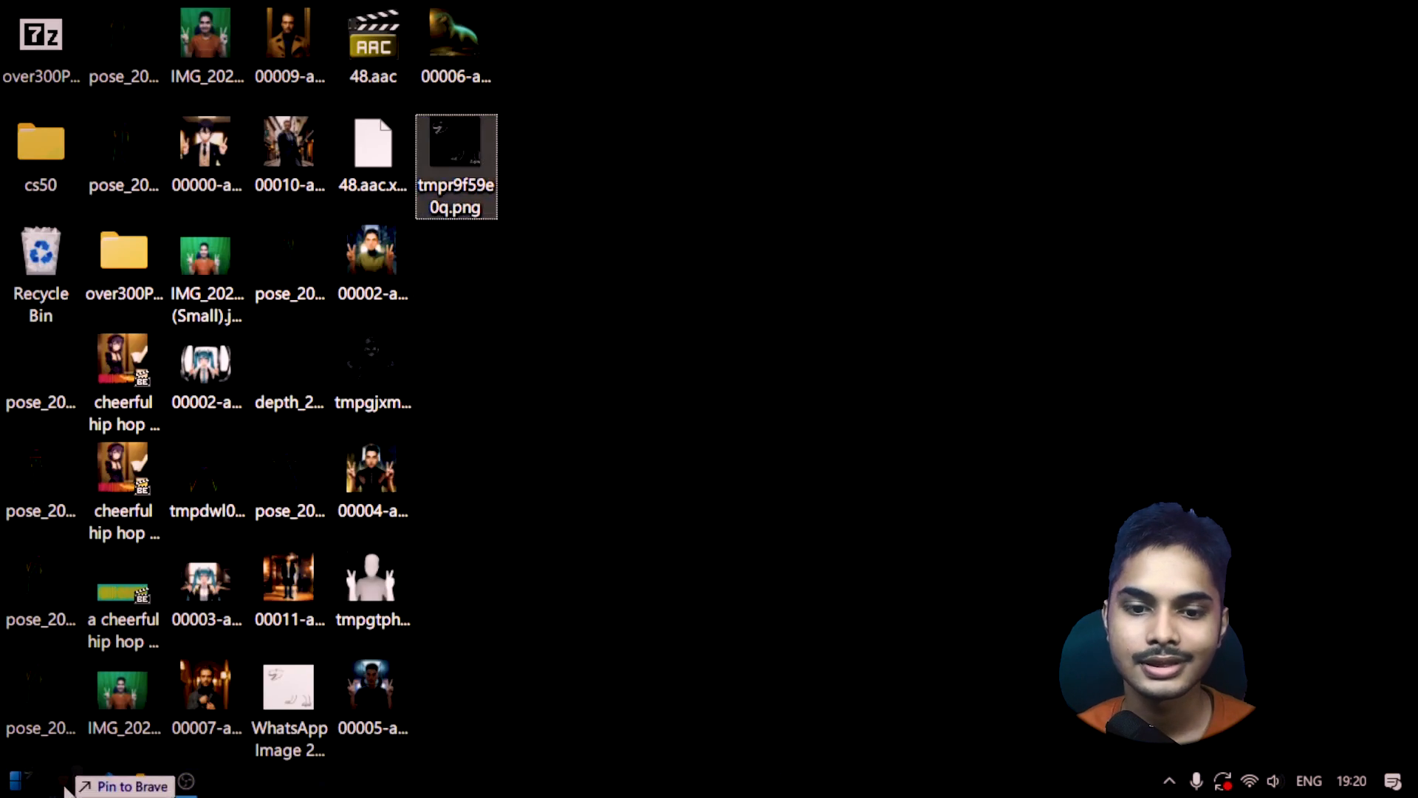
scroll(761, 431, "down", 8)
left_click(226, 435)
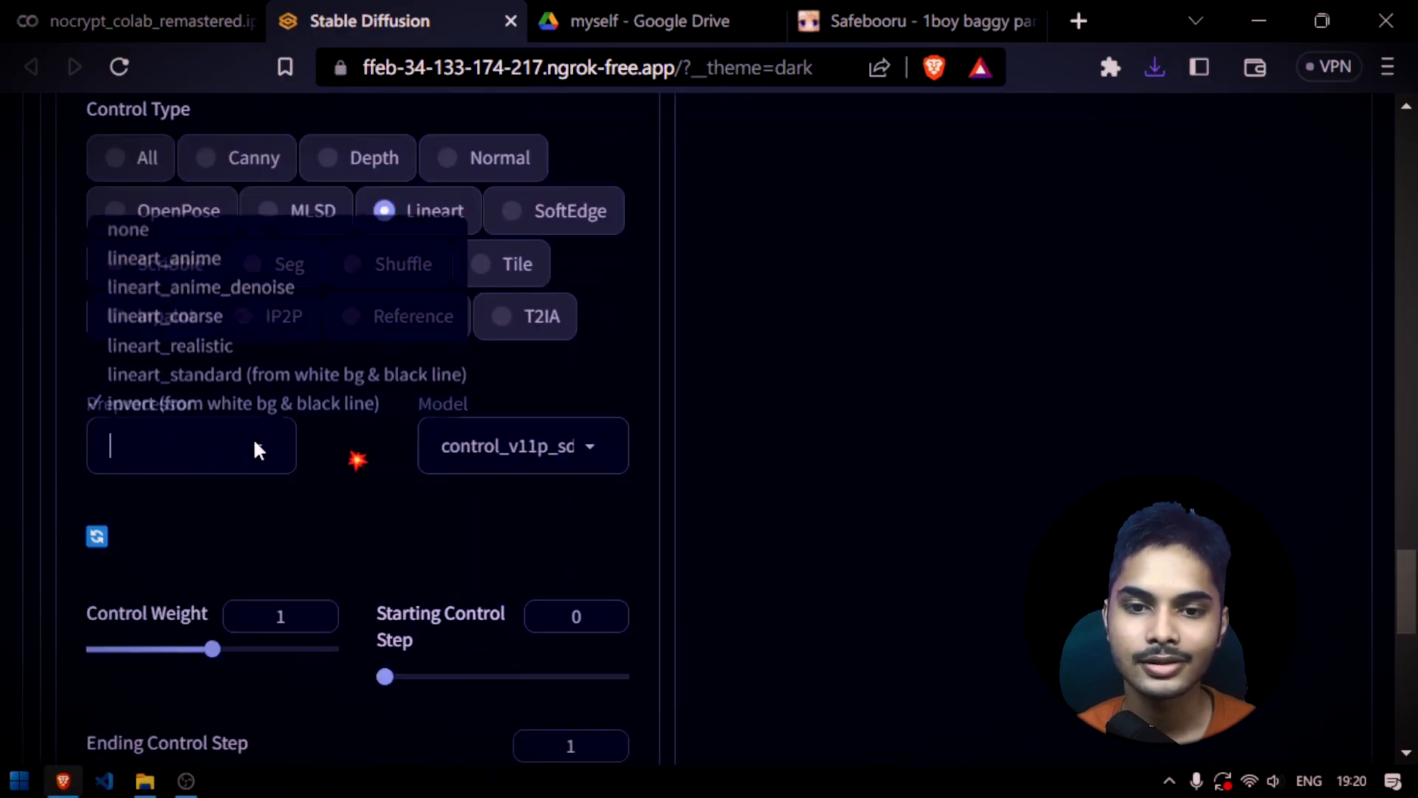
Generate another "ancient dinosaur, surrealistic" image from the Lineart sketch with the current prompts
scroll(720, 531, "up", 8)
scroll(724, 566, "up", 15)
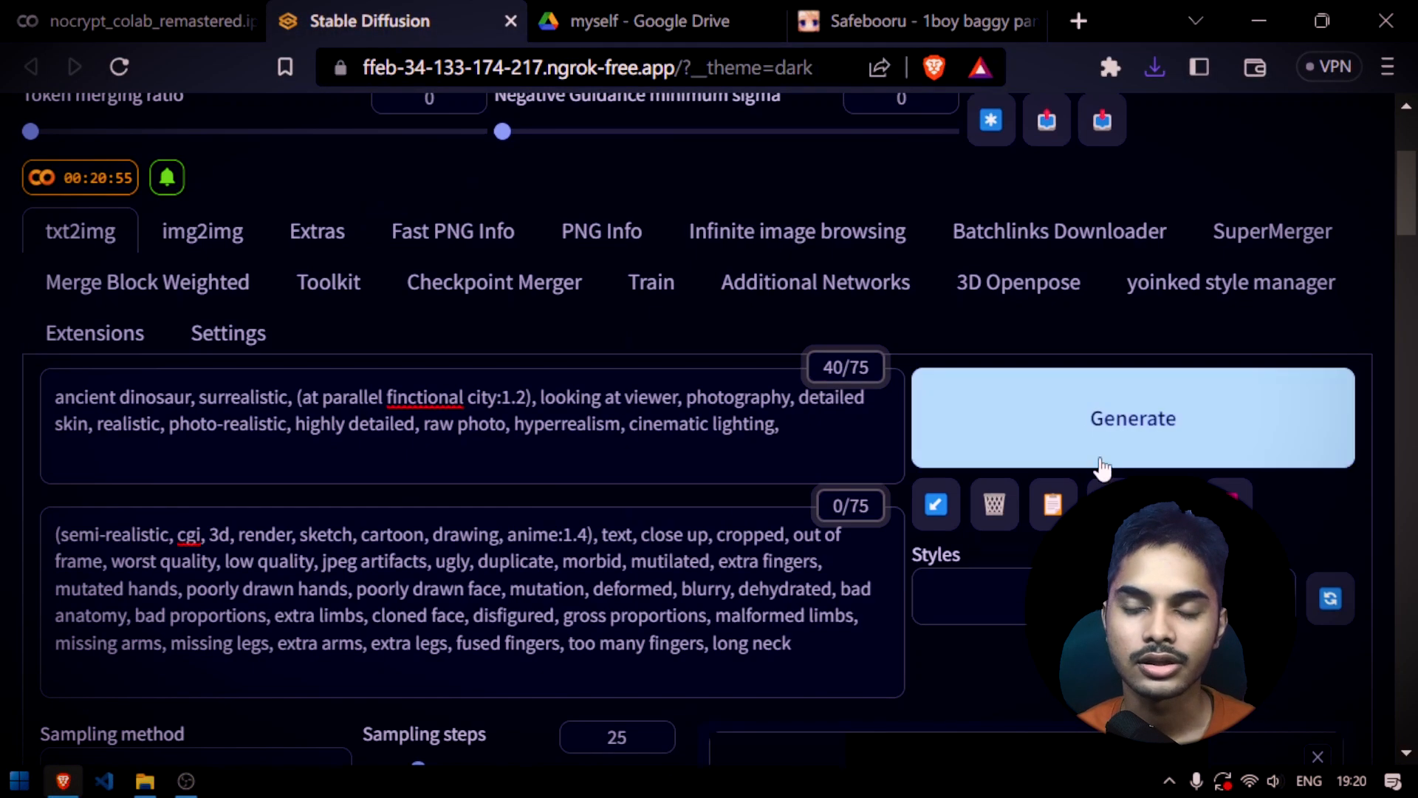
left_click(1094, 414)
scroll(747, 624, "down", 7)
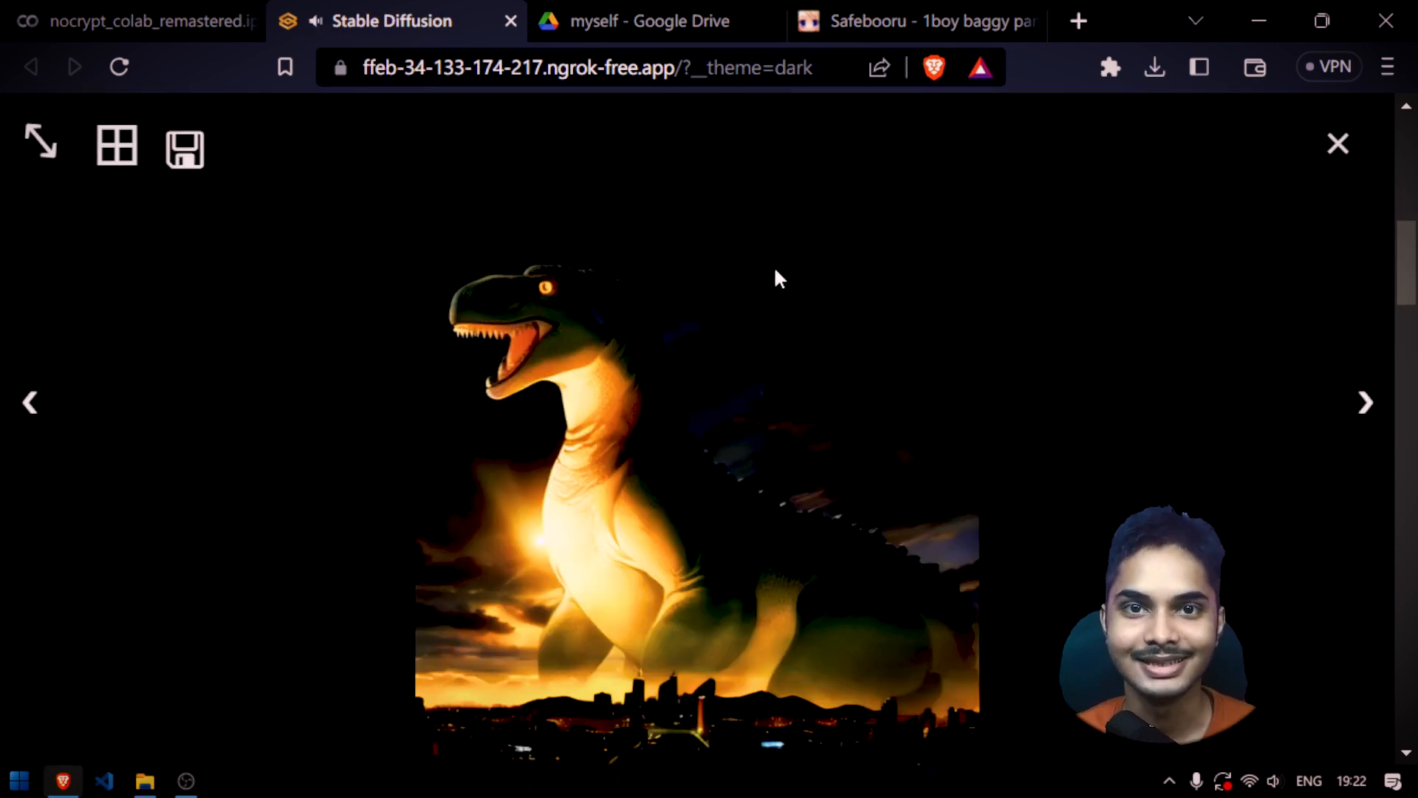
Save the enlarged dinosaur image to the Desktop as 00009-aamAnyloraAnimeMixAnime_v1_2958309906.png and close the enlarged view
right_click(775, 270)
left_click(888, 322)
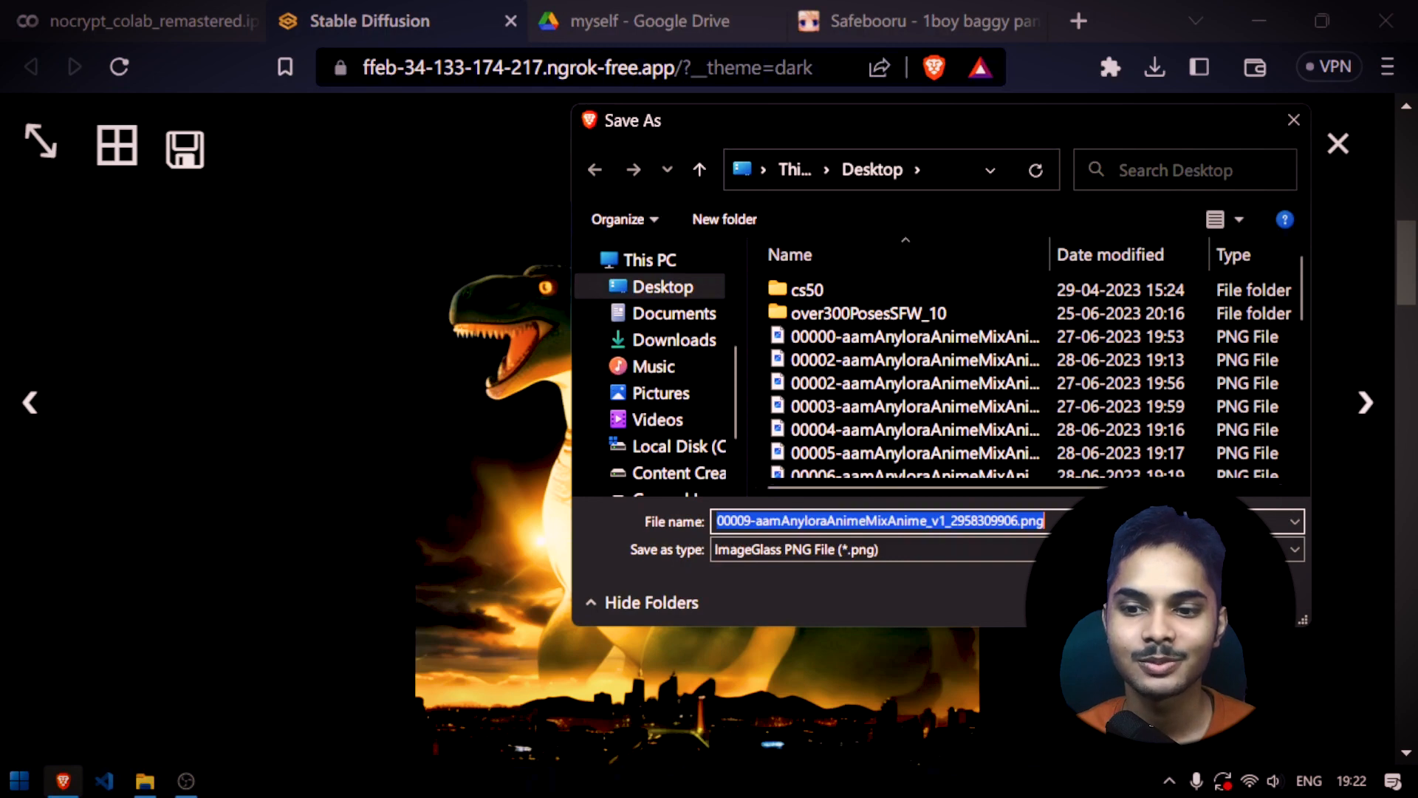
key("Return")
left_click(1337, 143)
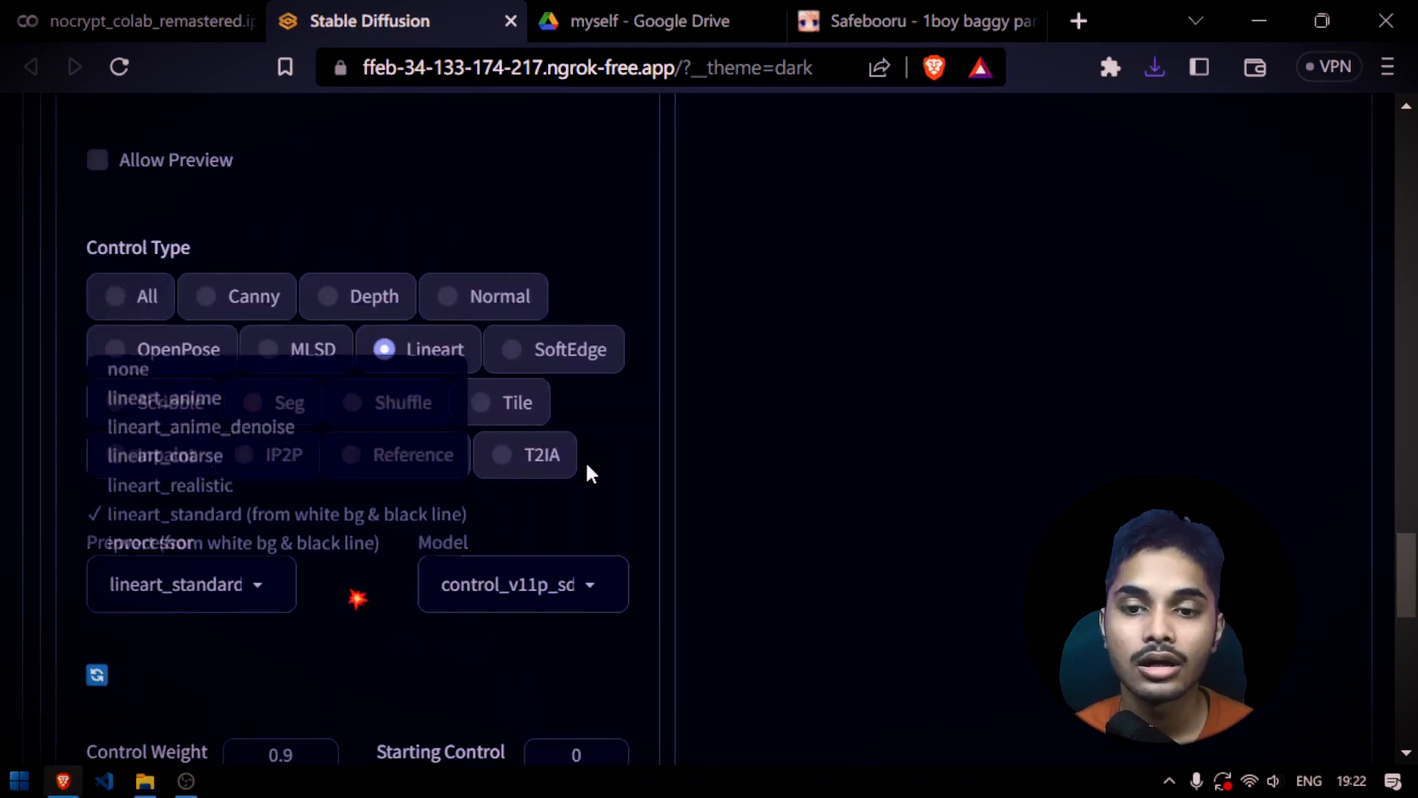
Review the Lineart preprocessor options and check the original dinosaur sketch file on the desktop
left_click(357, 597)
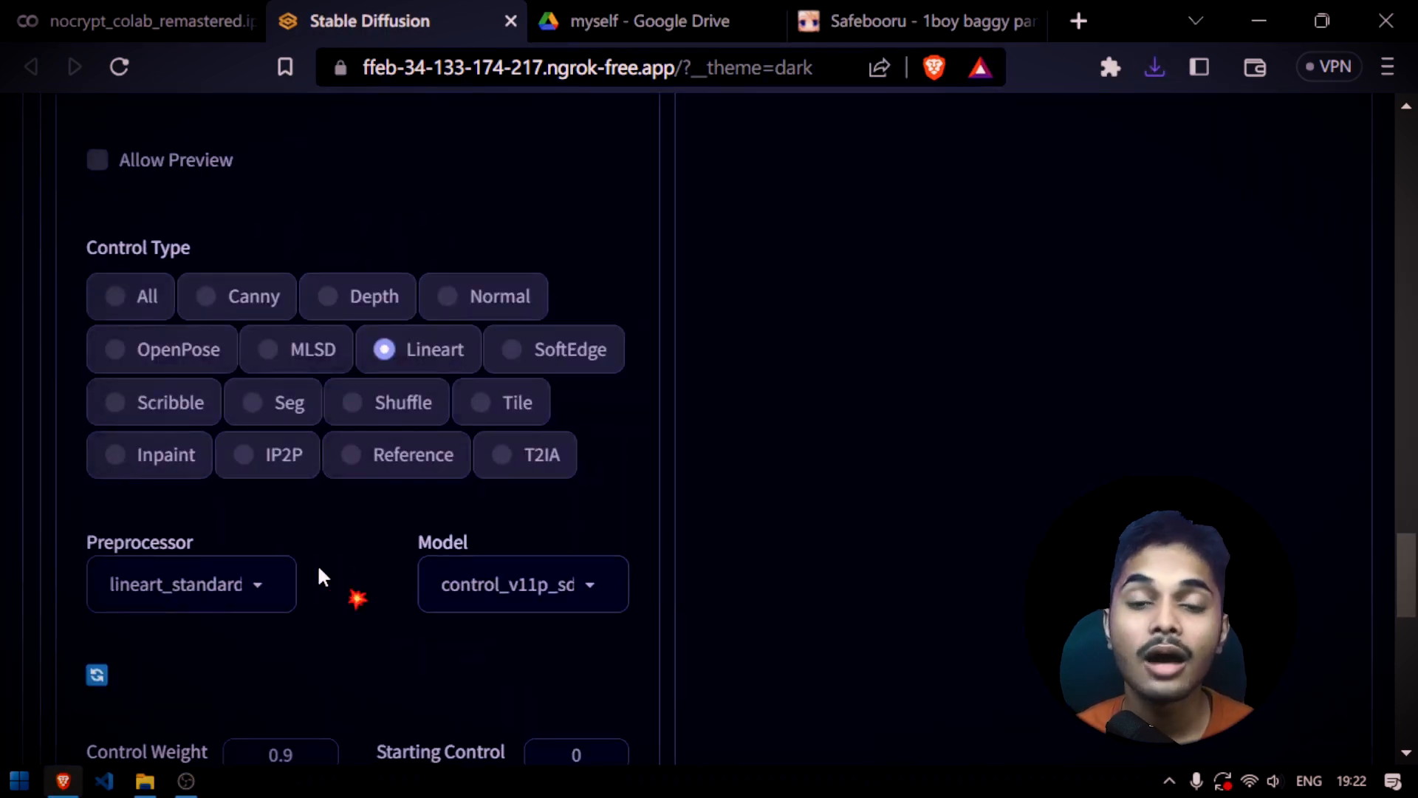
left_click(244, 591)
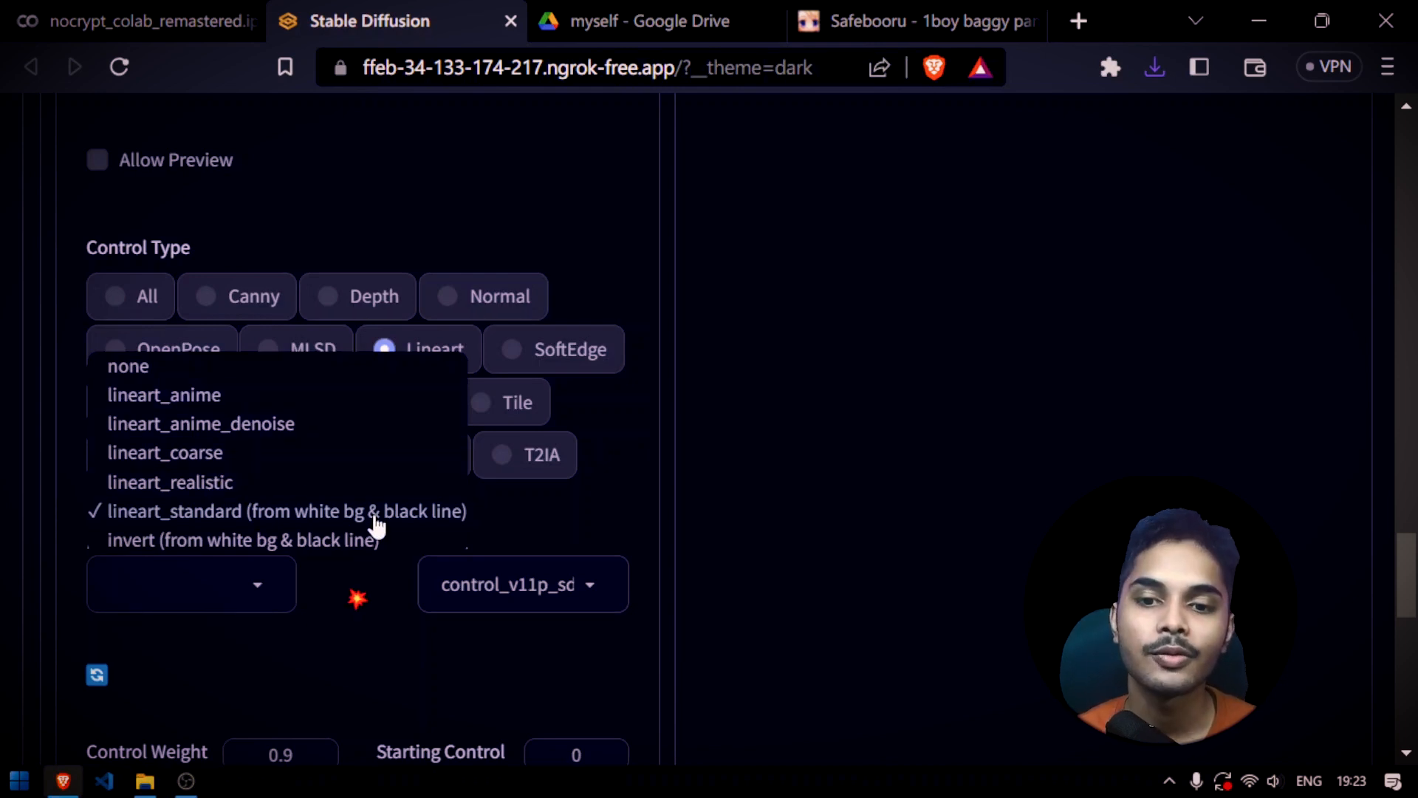
left_click(622, 488)
key("super+d")
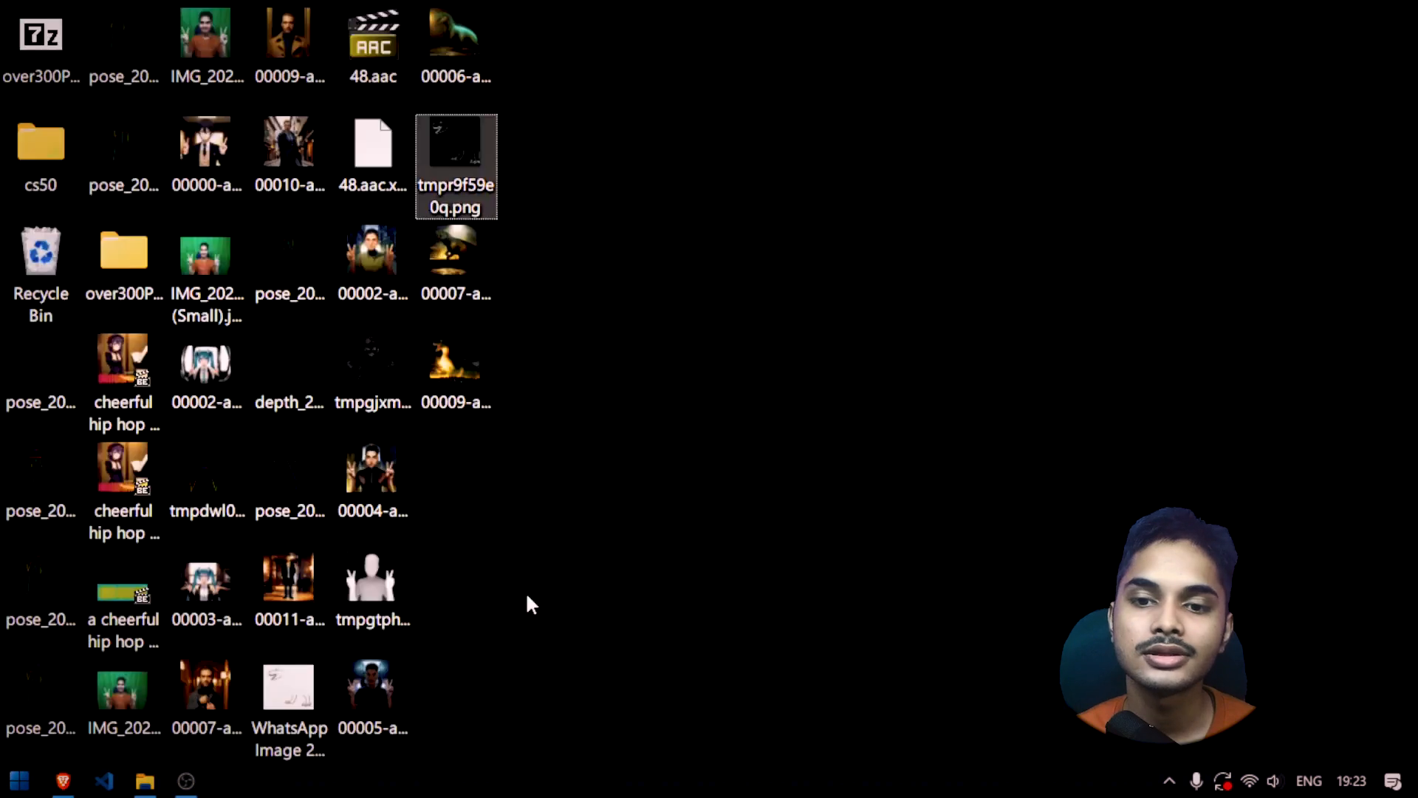
double_click(288, 683)
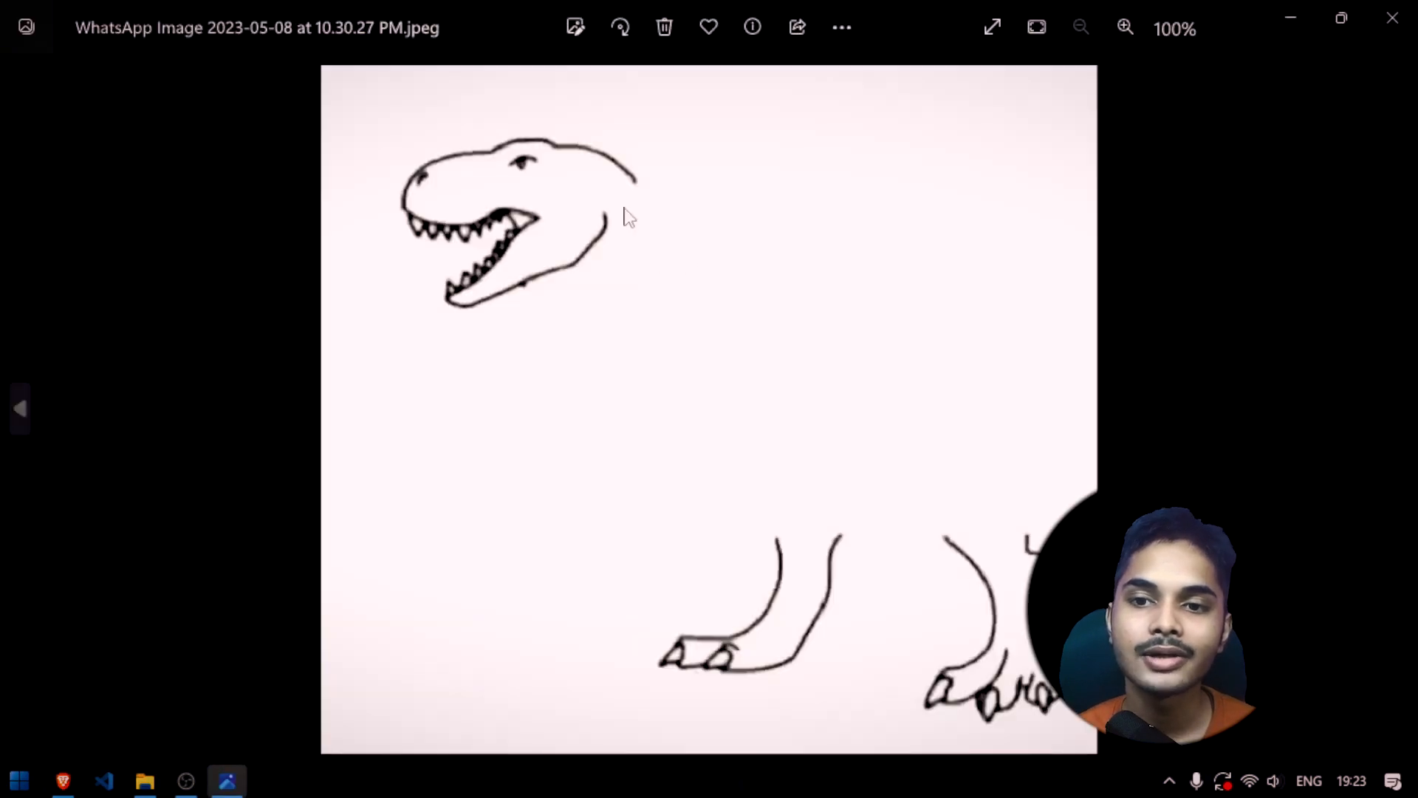
key("alt+F4")
left_click(59, 784)
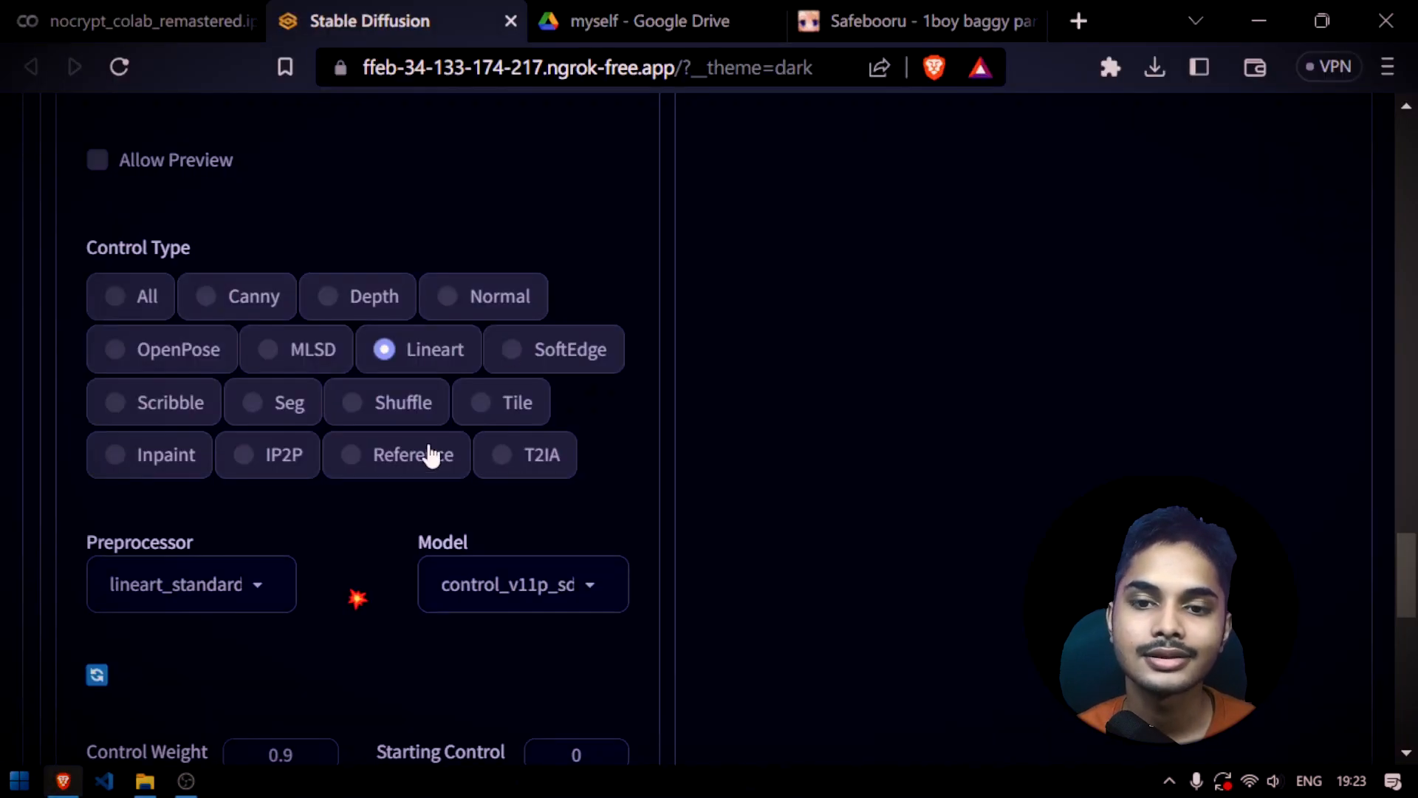
Set ControlNet Unit 0's control type to Reference and load the saved 00009 dinosaur image from the desktop as its input
scroll(676, 503, "up", 2)
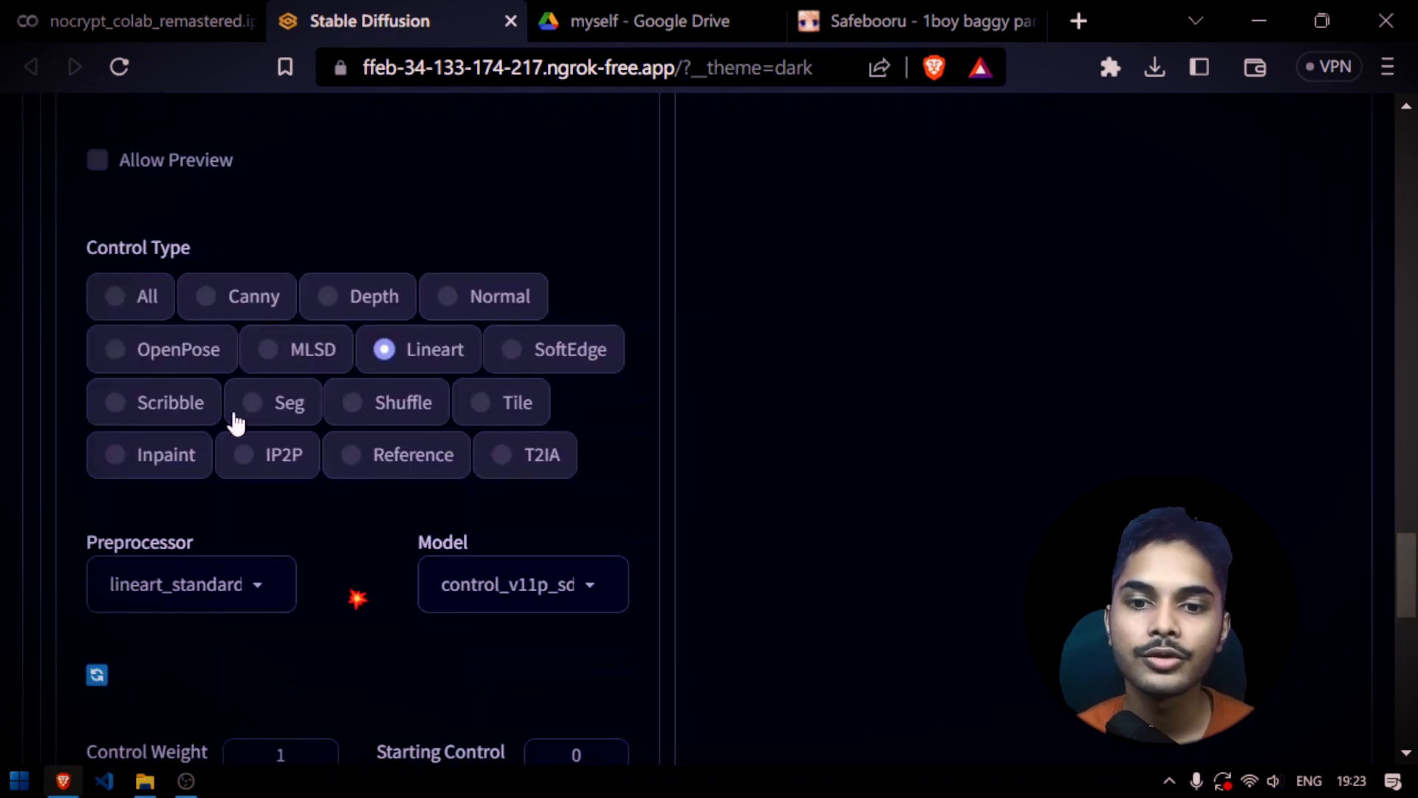
left_click(387, 457)
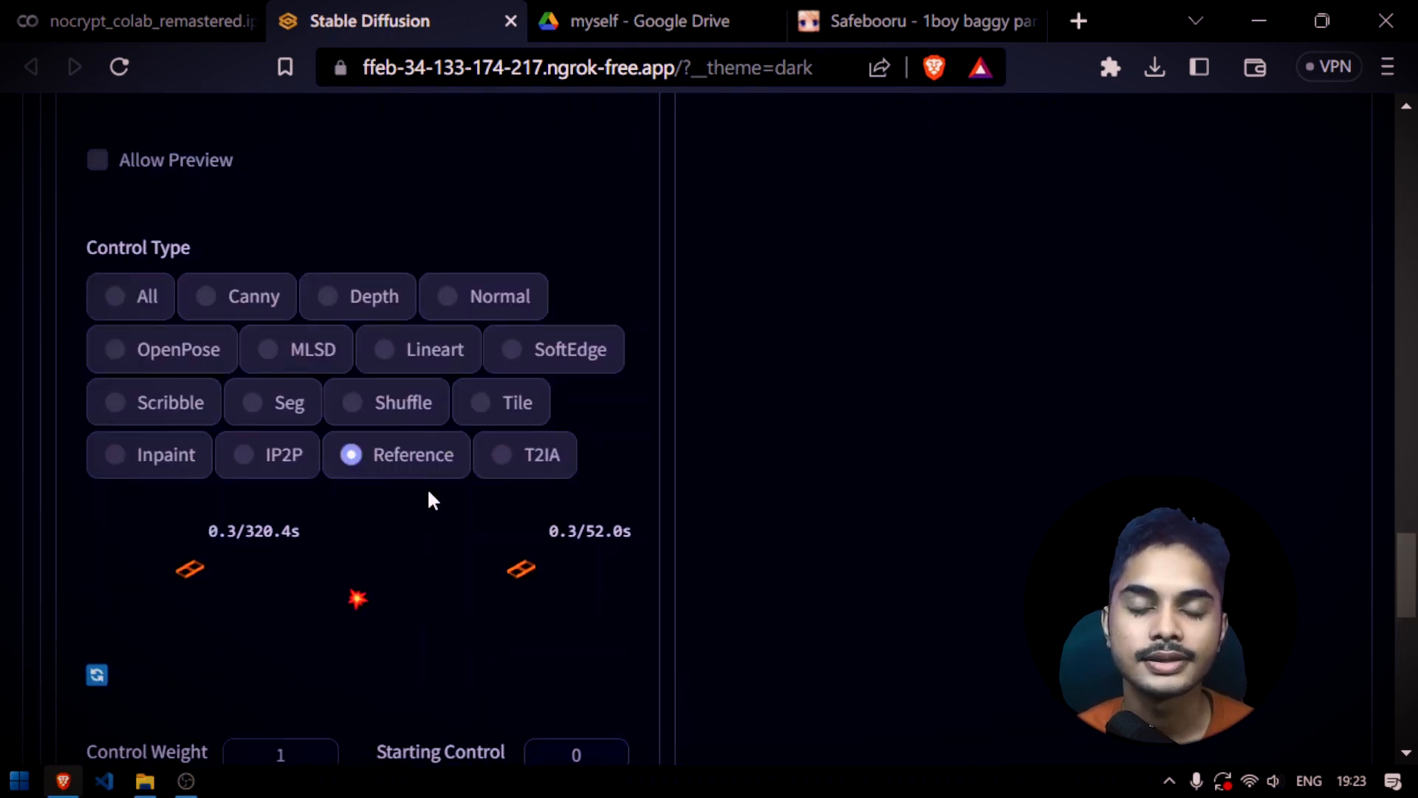
scroll(399, 502, "up", 5)
key("super+d")
left_click(479, 375)
left_click_drag(478, 371, 376, 369)
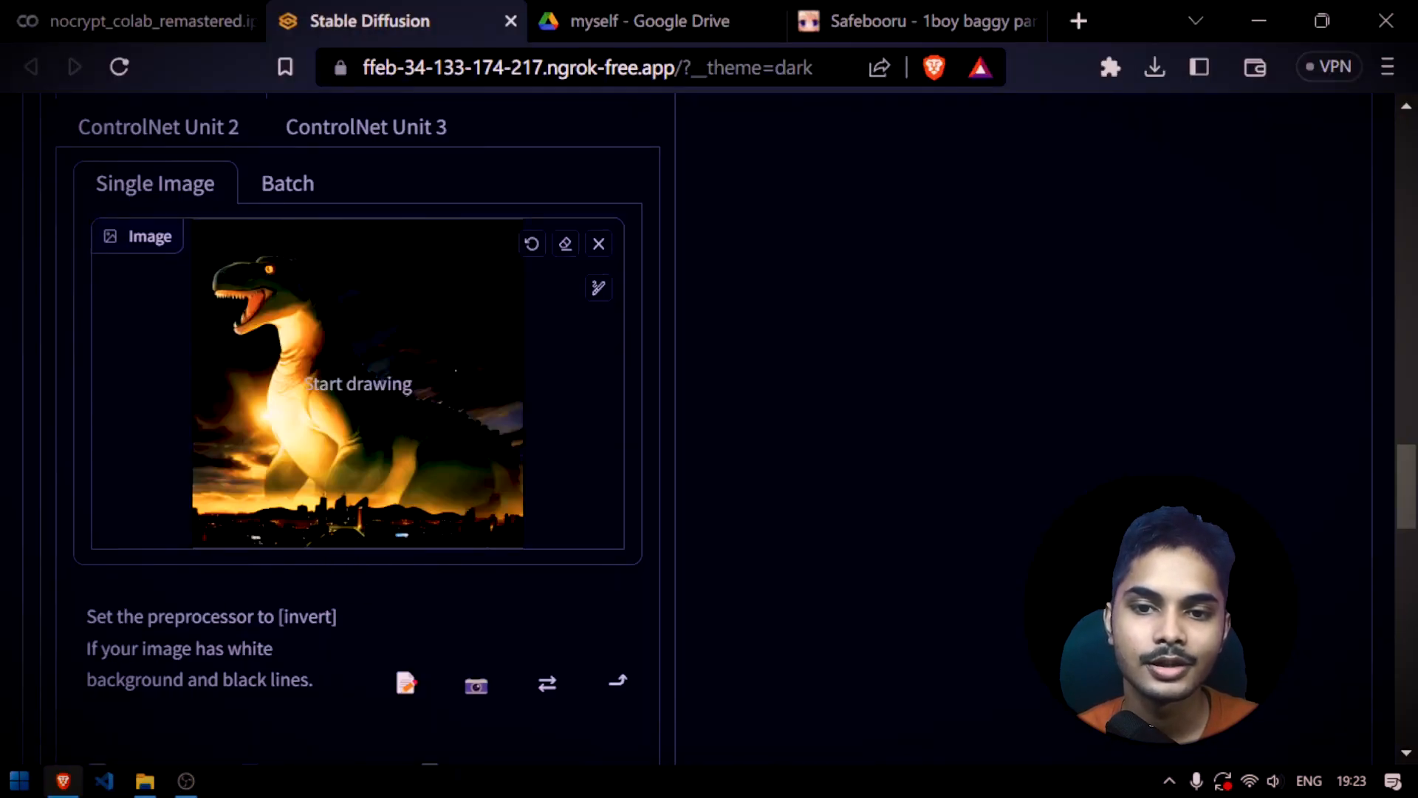
Examine the available Reference preprocessors and the control settings of ControlNet Unit 0
scroll(532, 453, "down", 8)
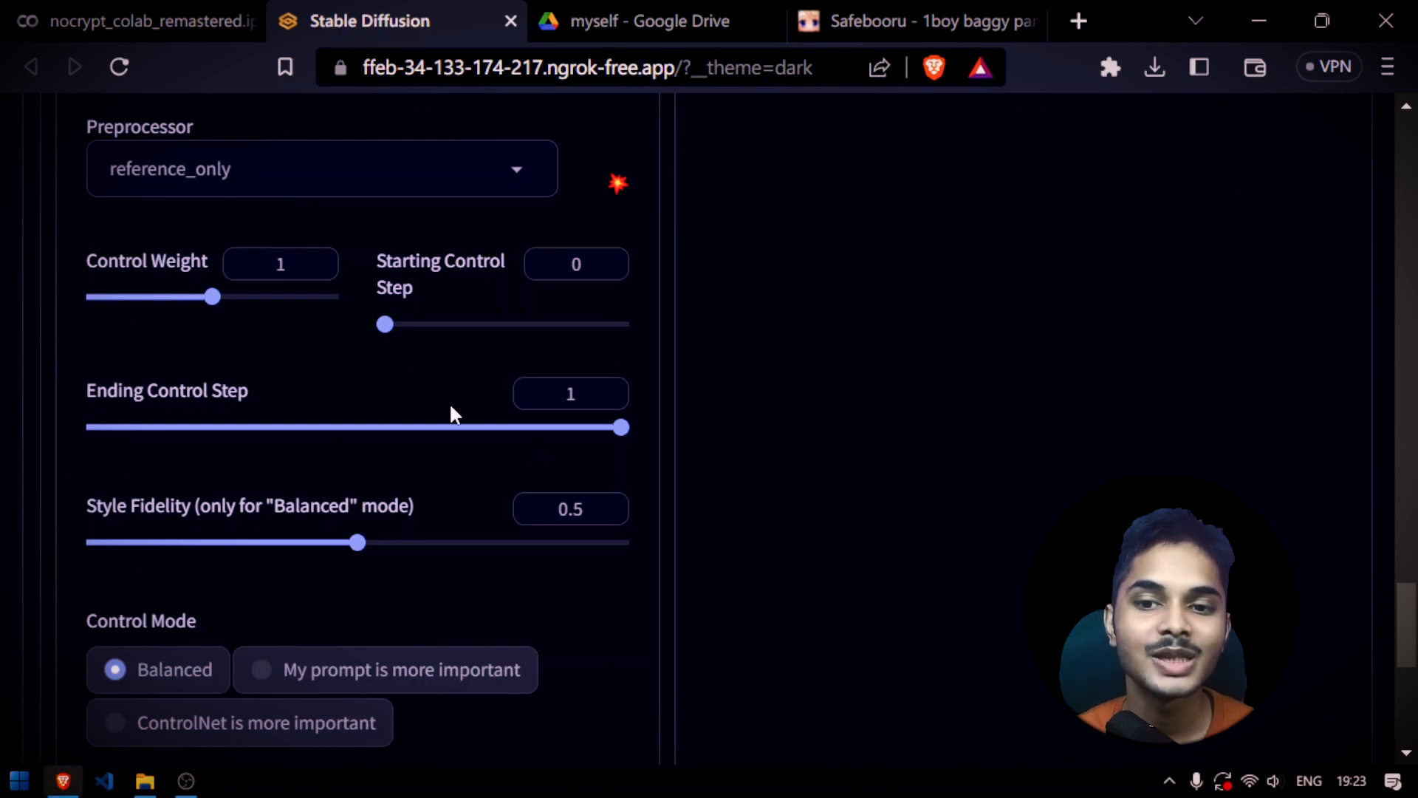
scroll(491, 377, "up", 4)
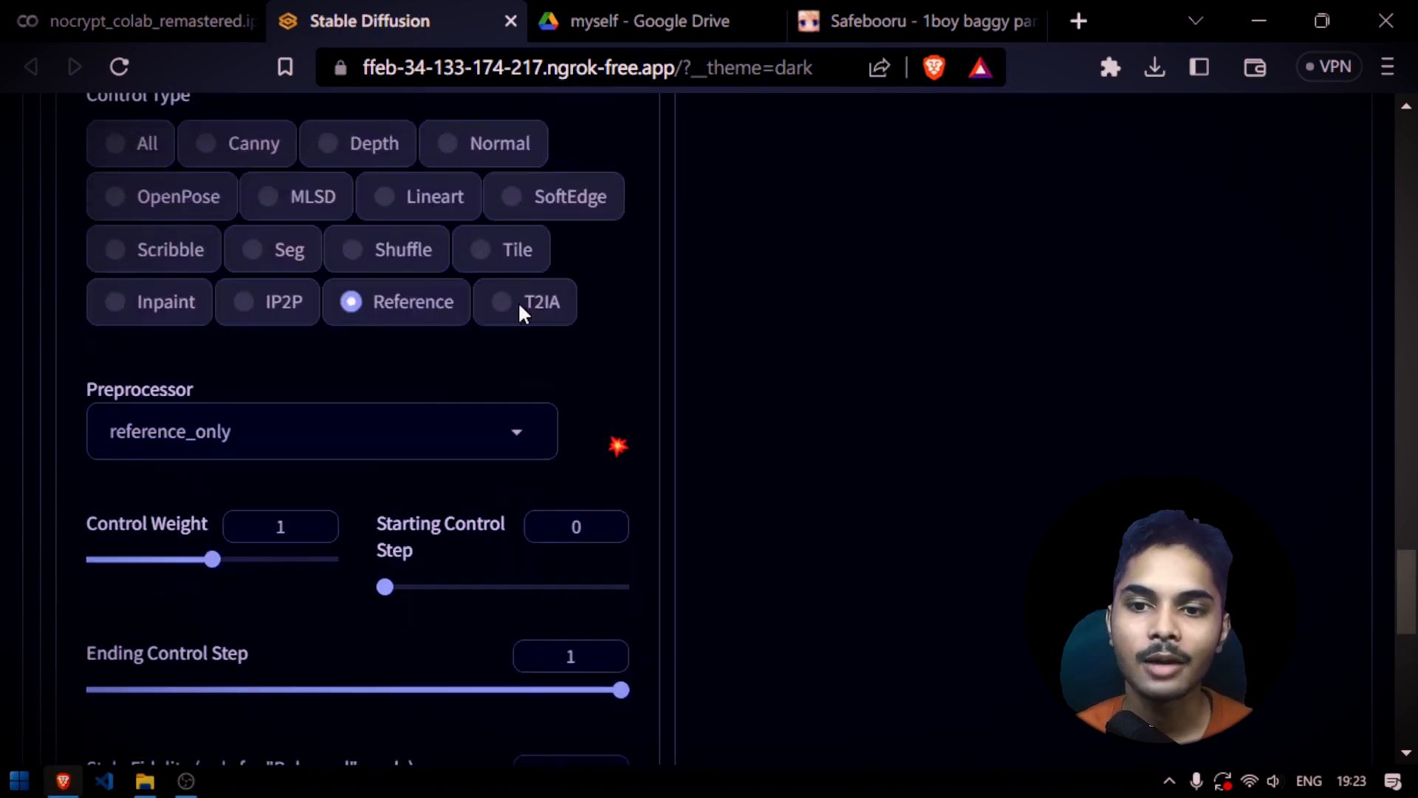
left_click(515, 454)
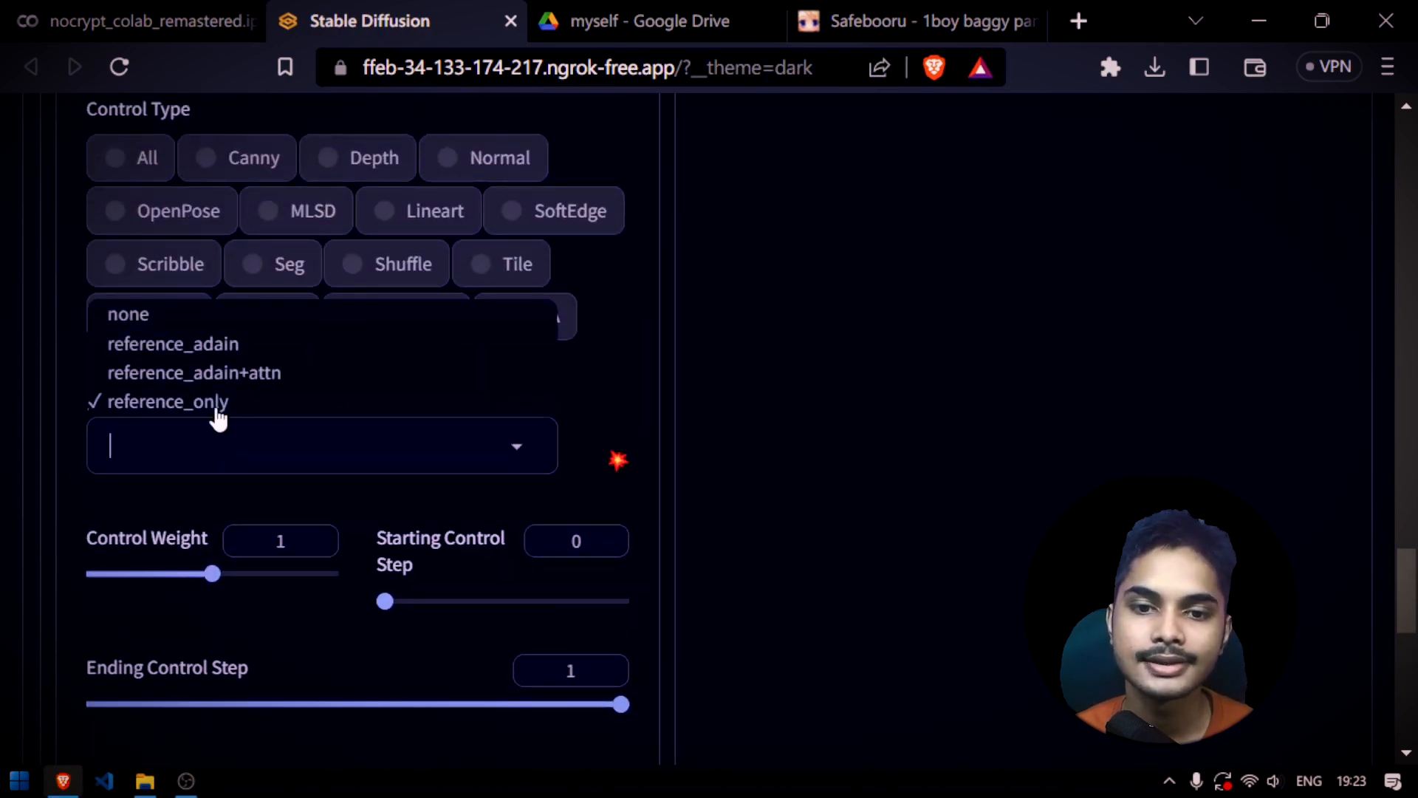
left_click(519, 448)
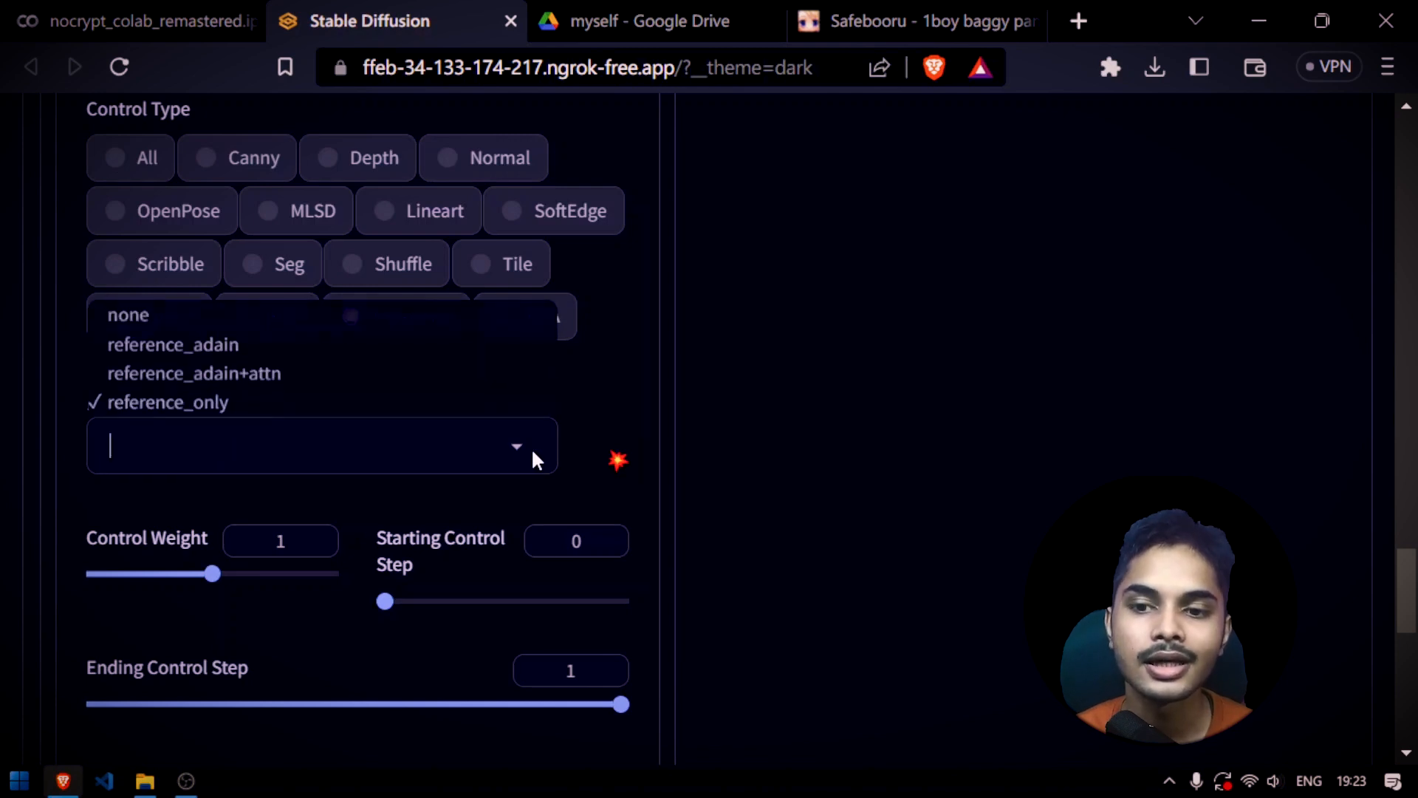
left_click(591, 441)
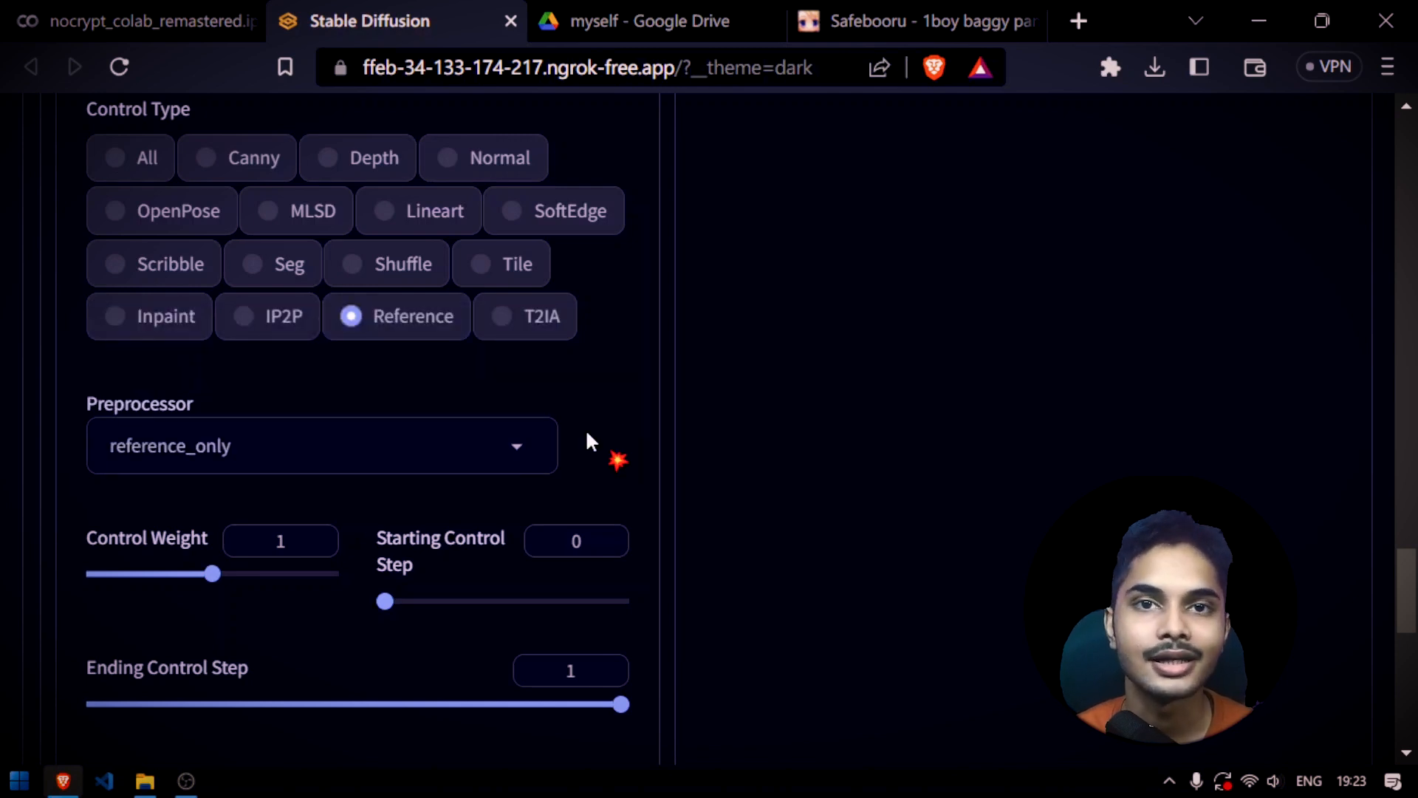
scroll(689, 516, "down", 6)
scroll(689, 515, "up", 1)
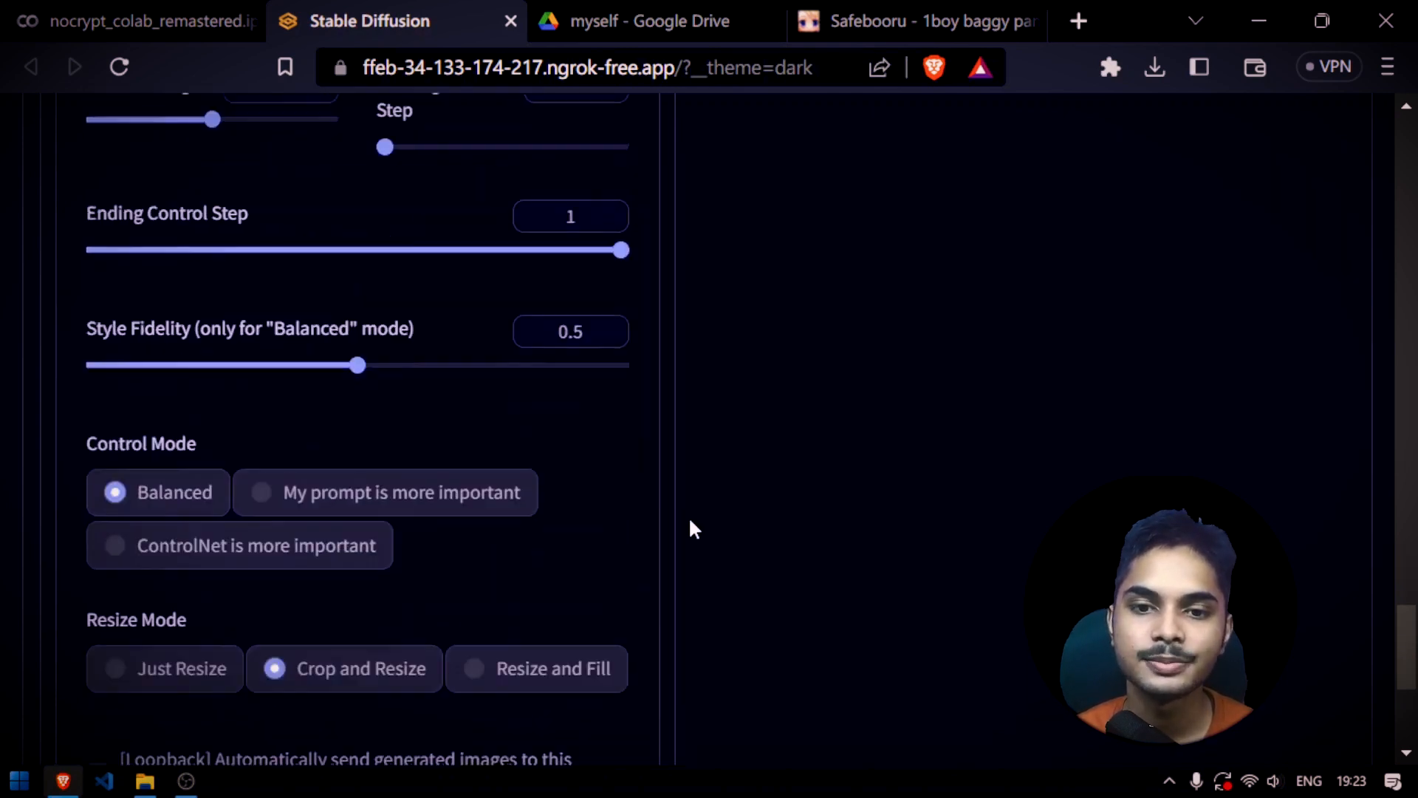
Generate a dinosaur image from the reference_only input and save the enlarged result as a PNG file
scroll(688, 516, "up", 12)
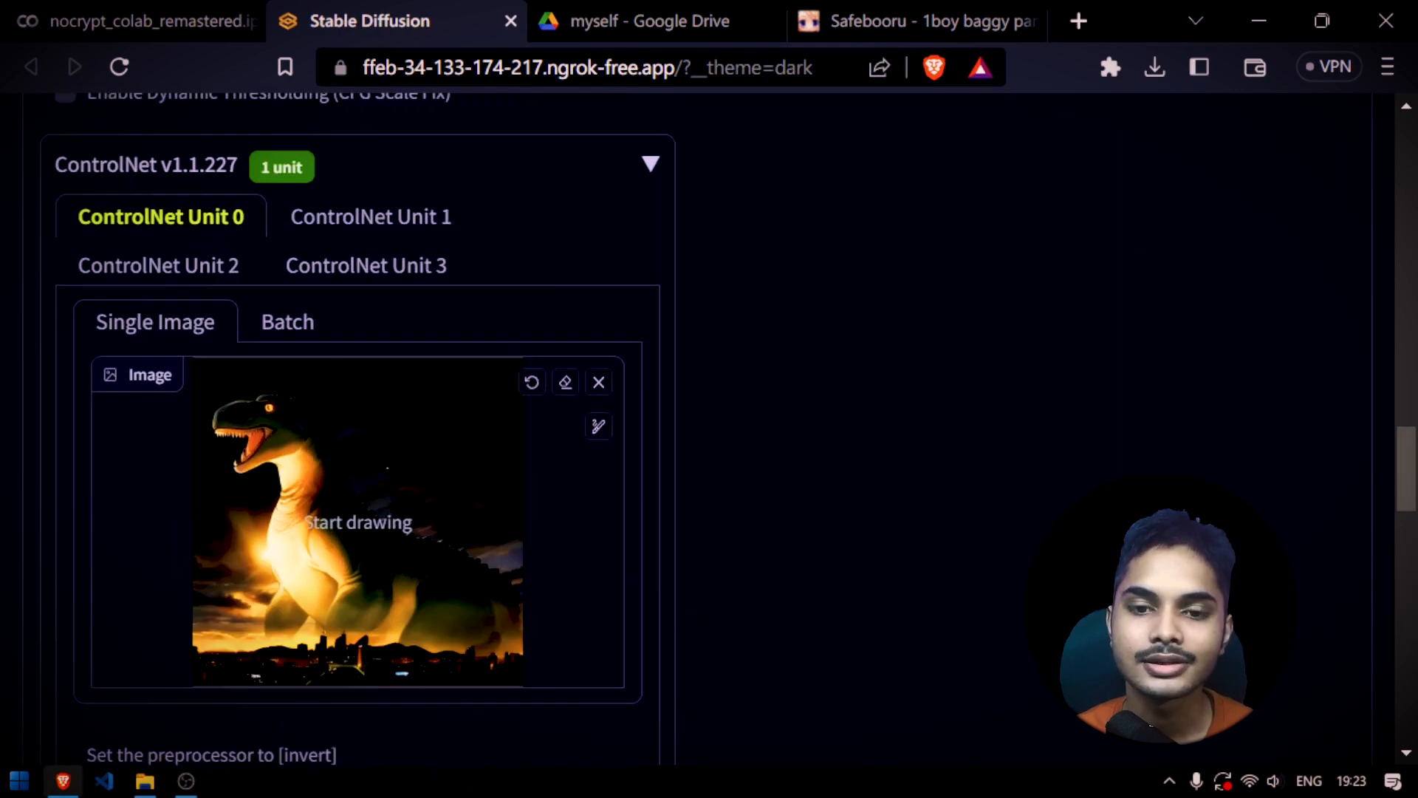
scroll(958, 405, "up", 10)
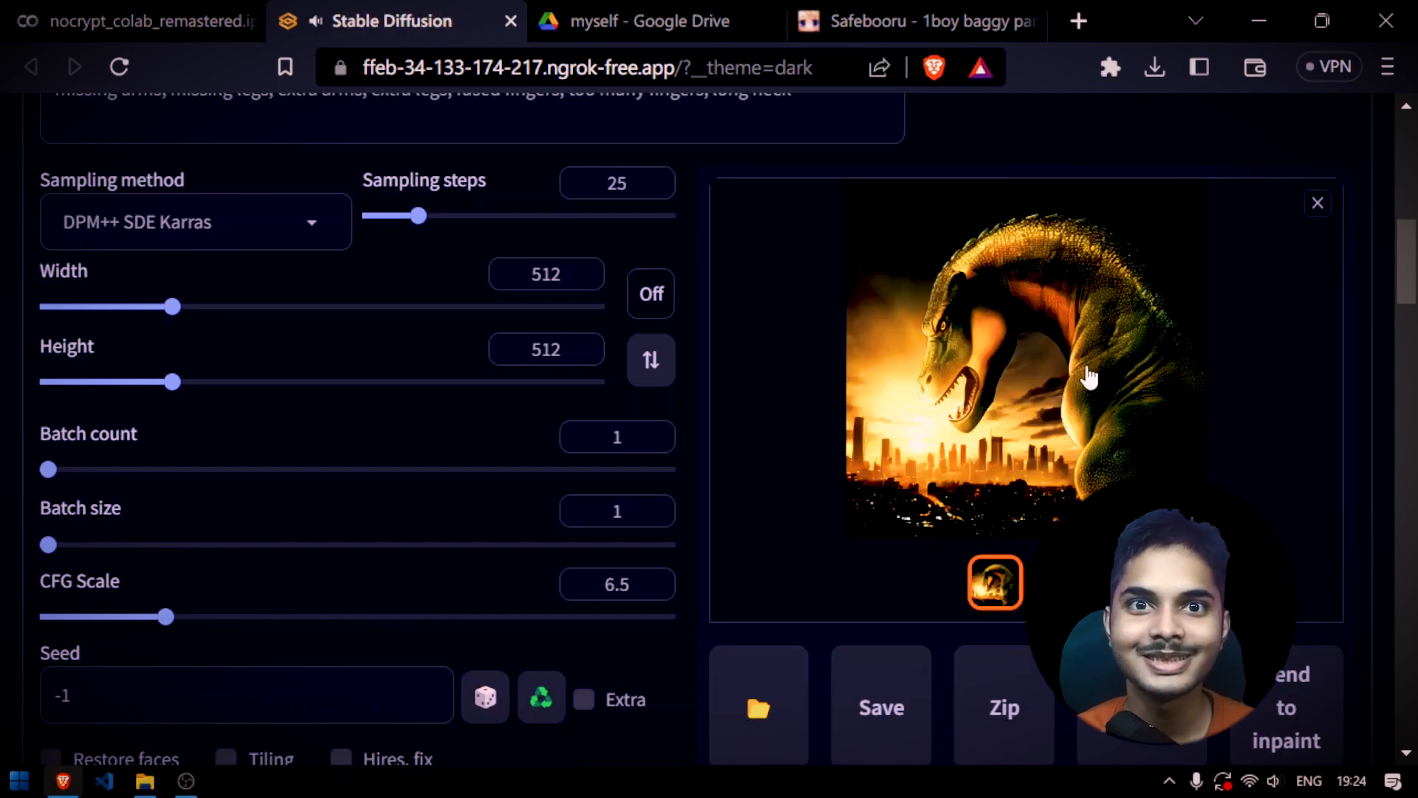
left_click(1090, 378)
right_click(828, 341)
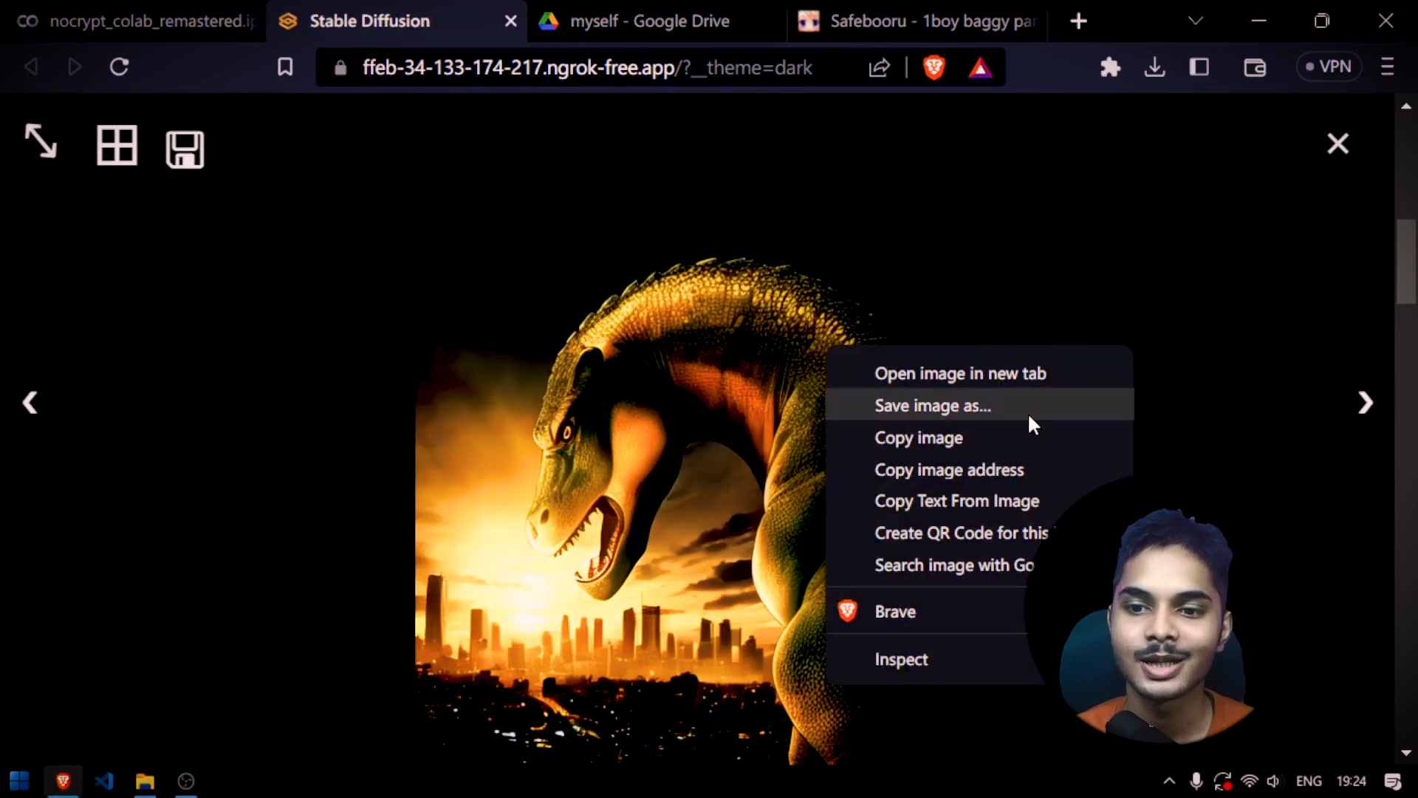
left_click(1026, 412)
key("Return")
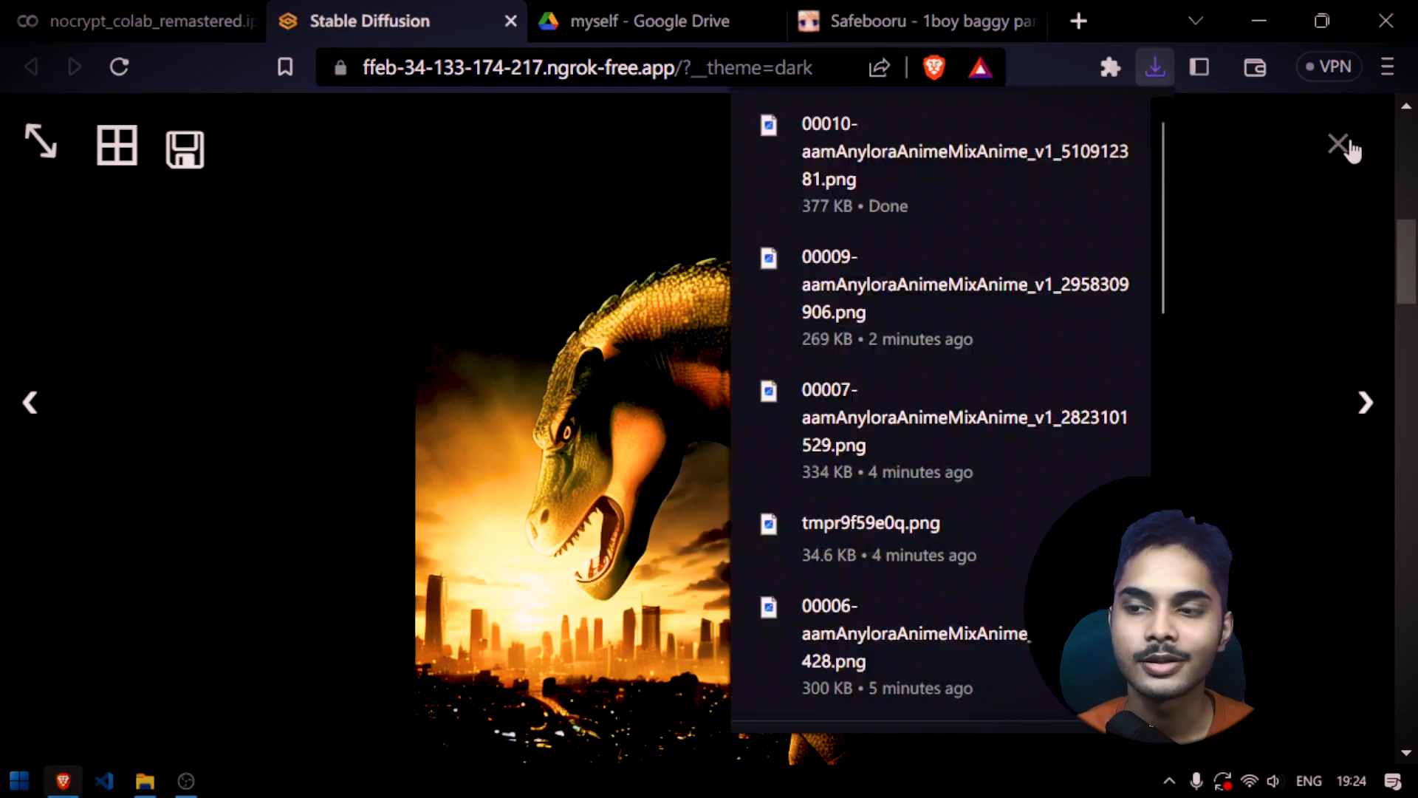
left_click(1337, 143)
Set Control Mode to "ControlNet is more important" and generate the dinosaur image again, viewing it enlarged
scroll(353, 512, "down", 5)
scroll(354, 511, "down", 15)
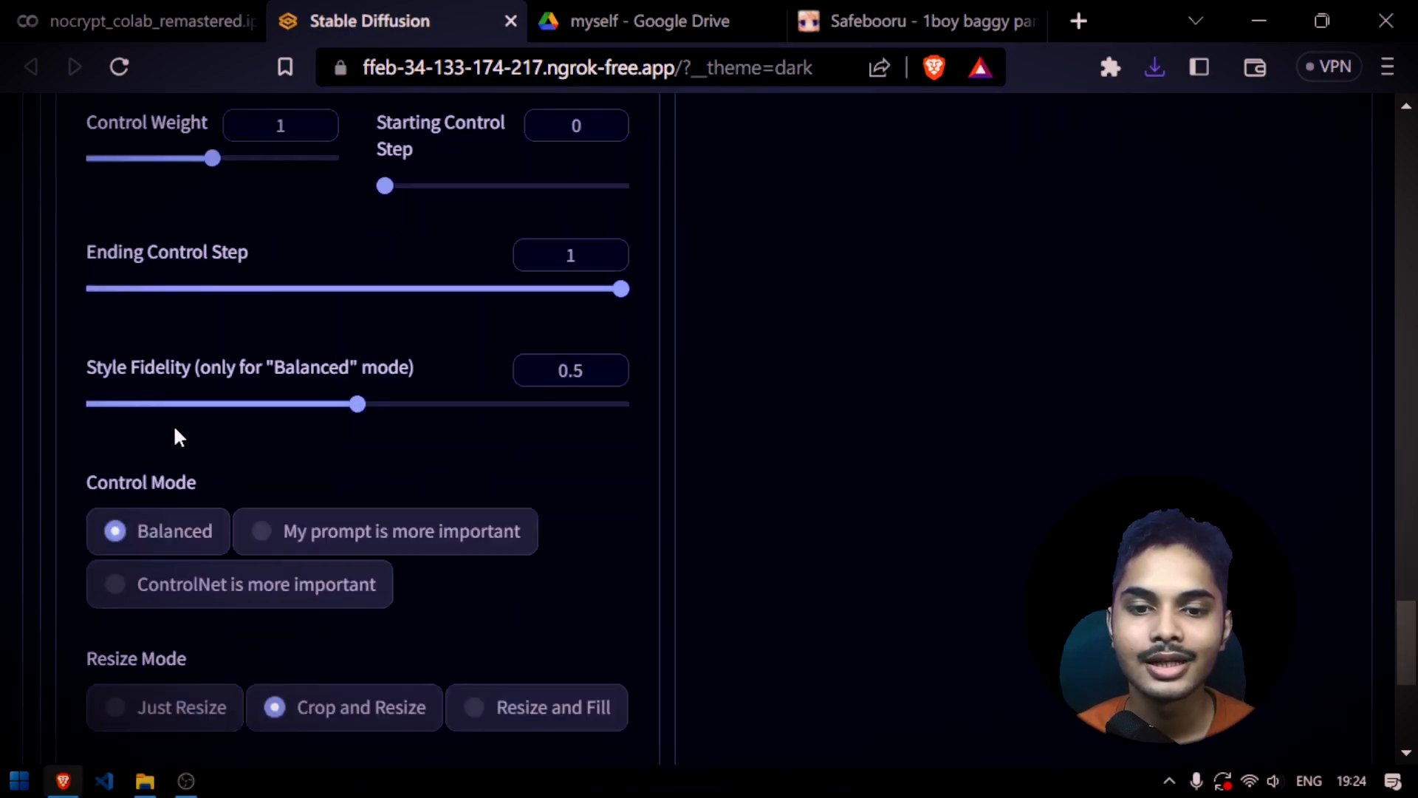
left_click(234, 318)
scroll(768, 432, "up", 20)
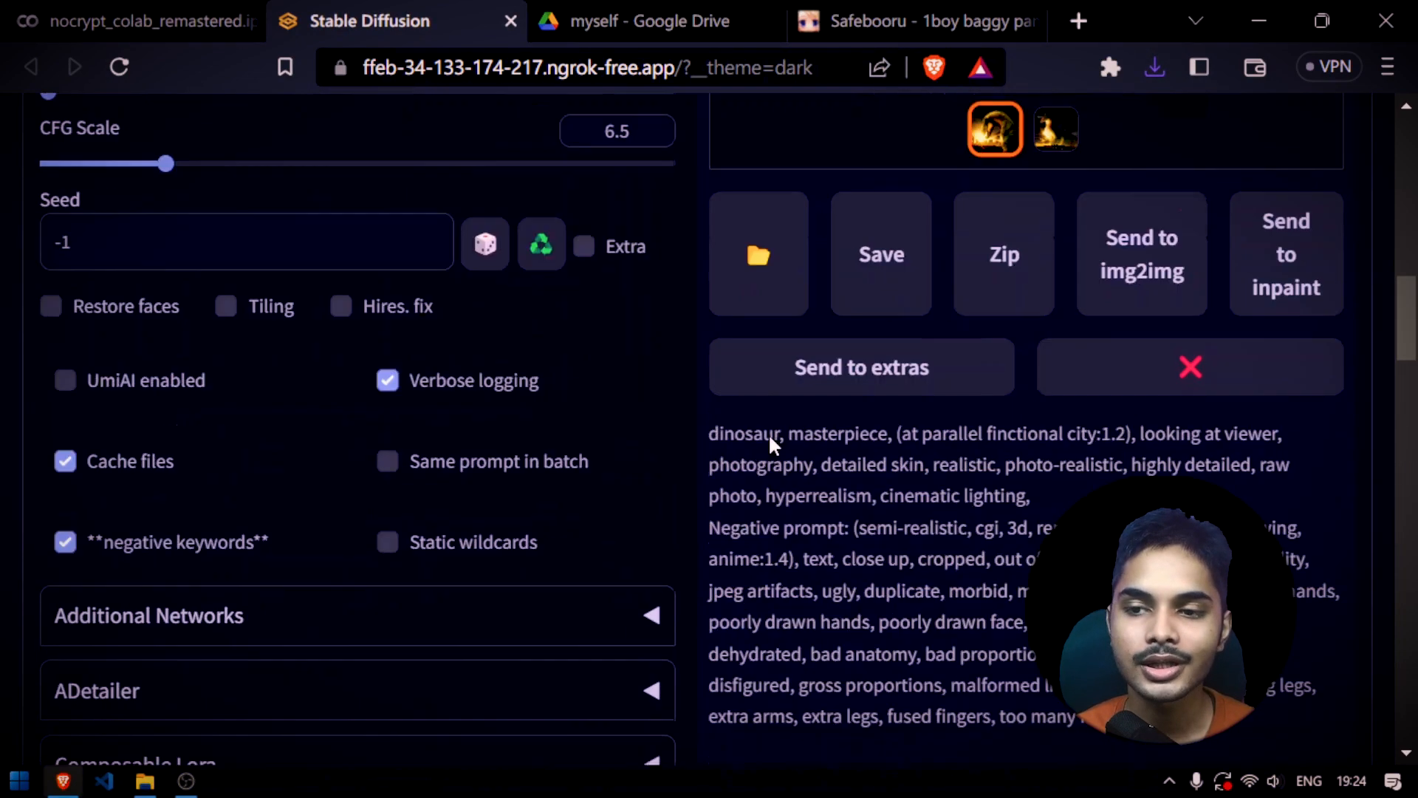
scroll(740, 518, "down", 9)
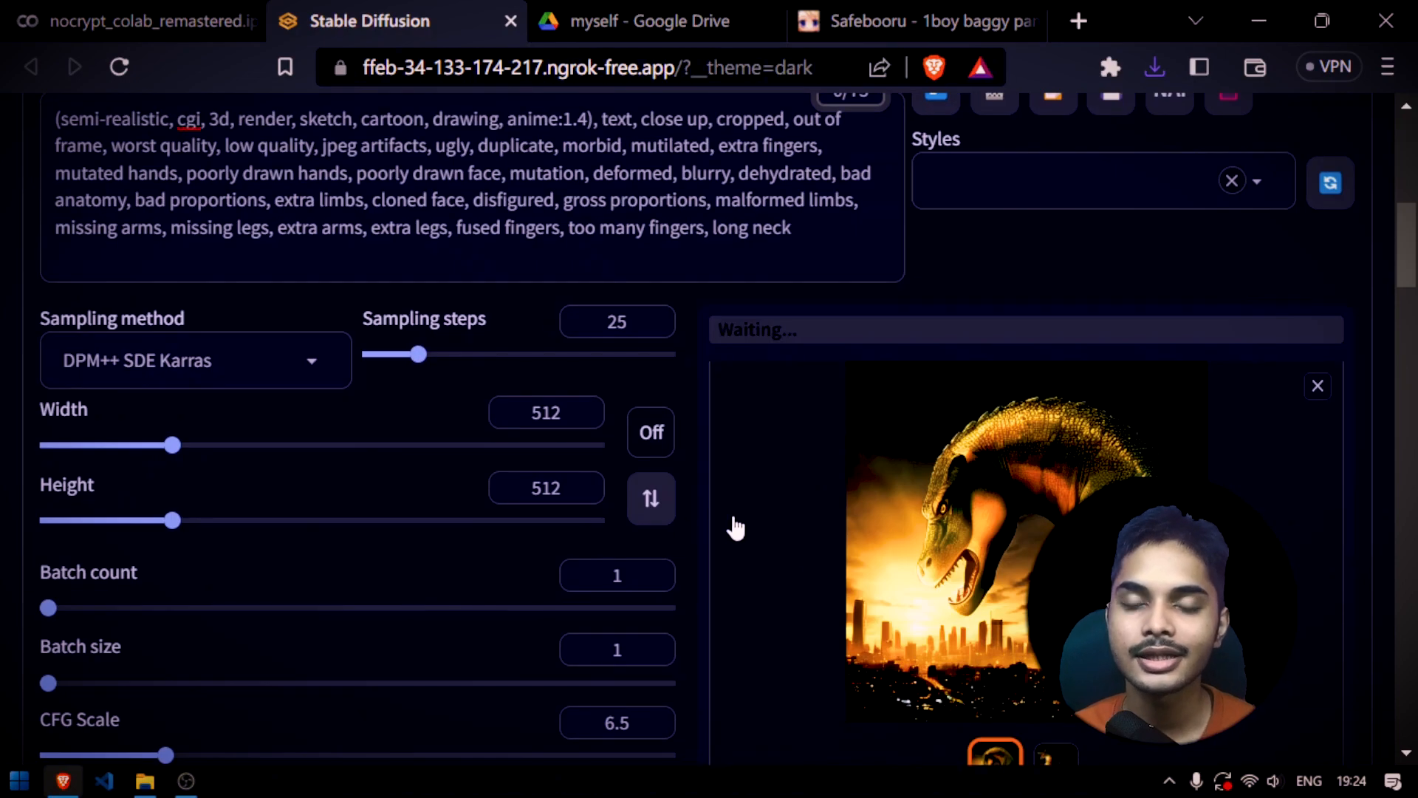
scroll(733, 517, "down", 2)
left_click(900, 334)
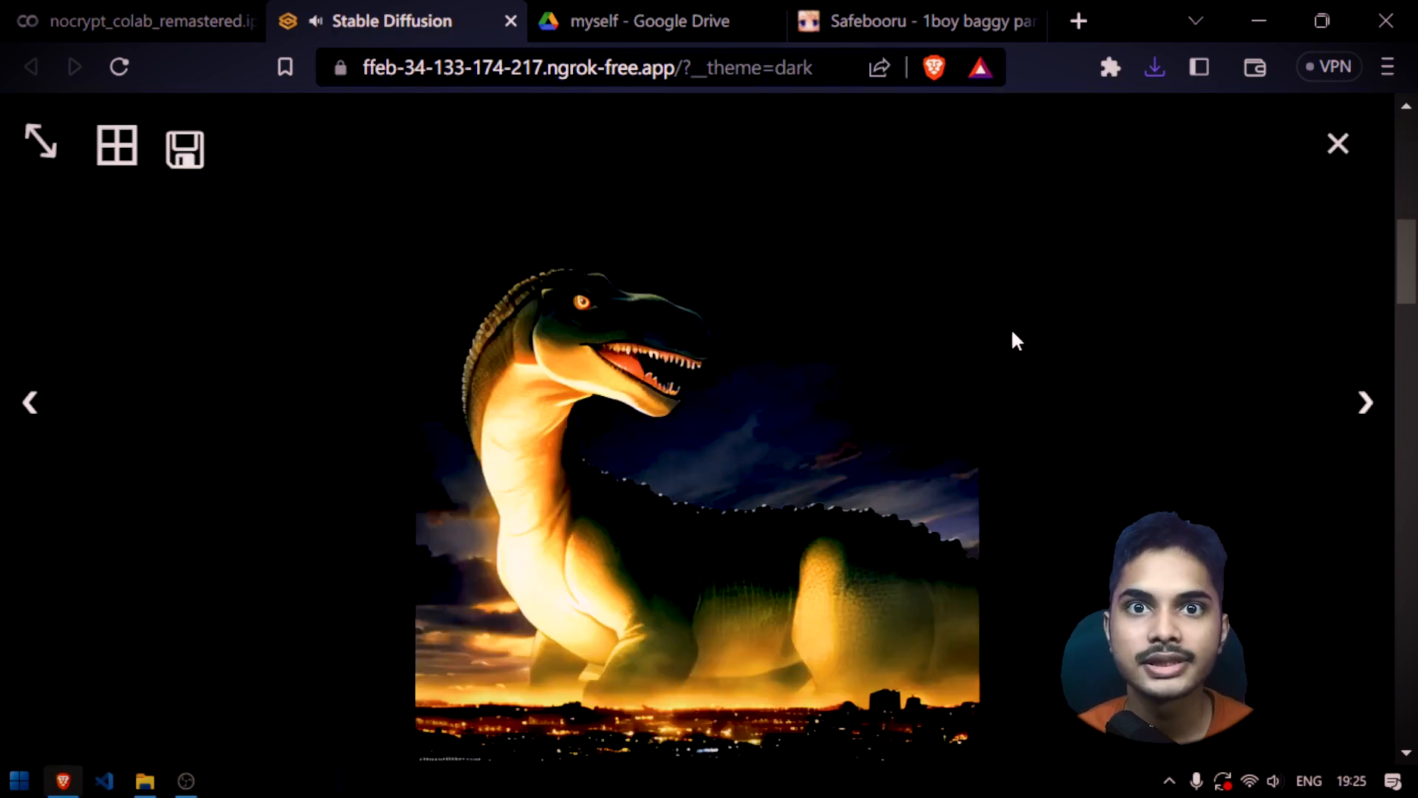
Save the newly generated dinosaur image as a file and compare it with the reference image in ControlNet Unit 0
right_click(735, 258)
left_click(795, 310)
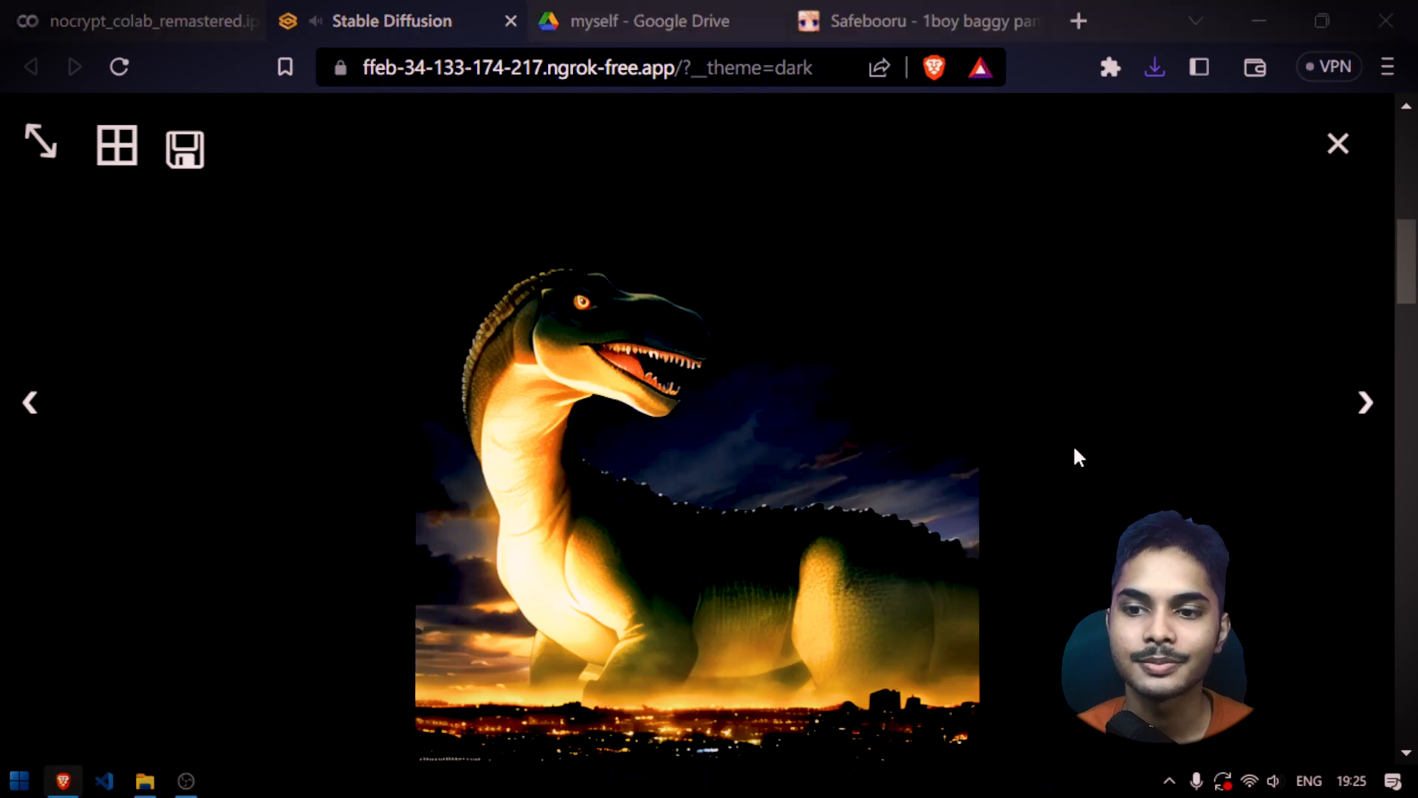
key("Return")
left_click(1338, 143)
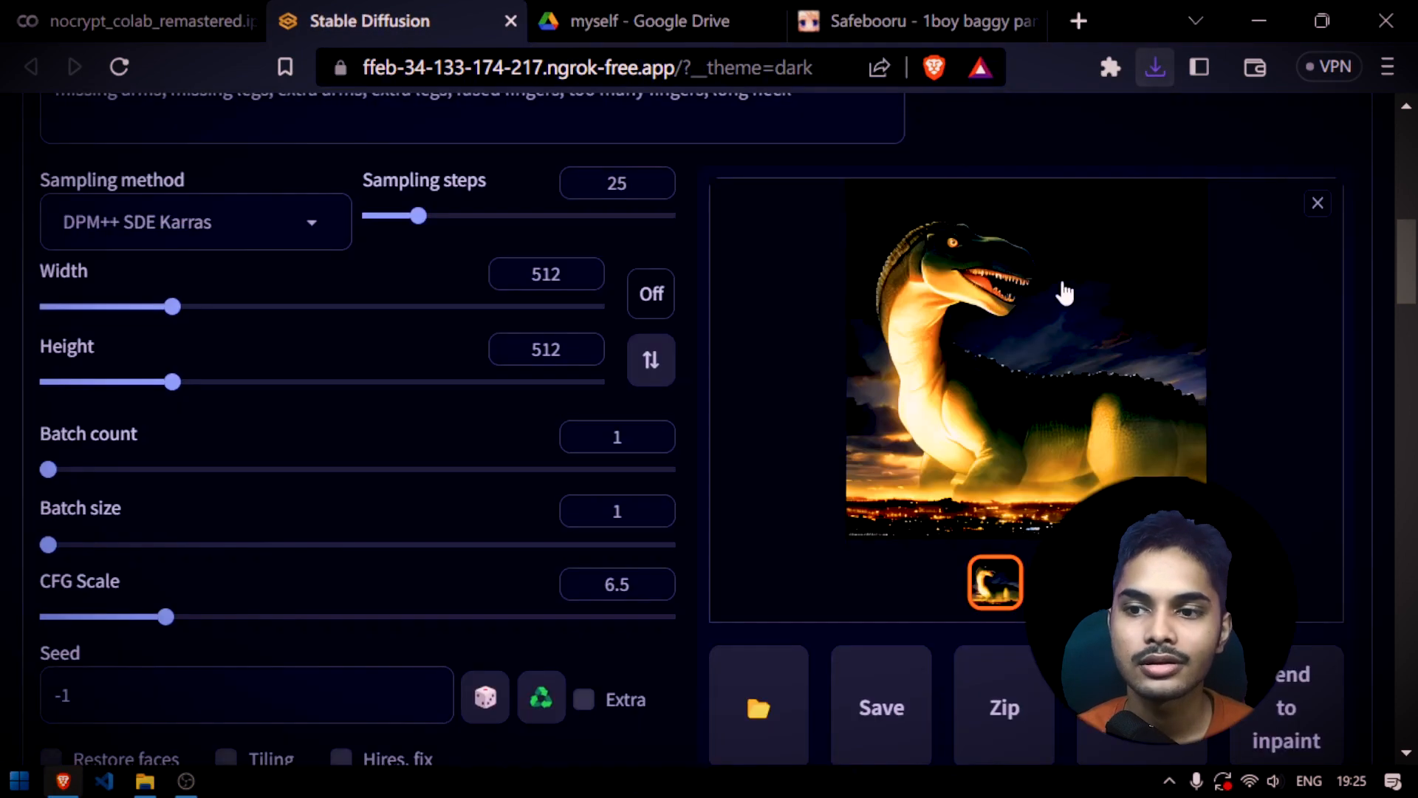
scroll(1012, 269, "down", 15)
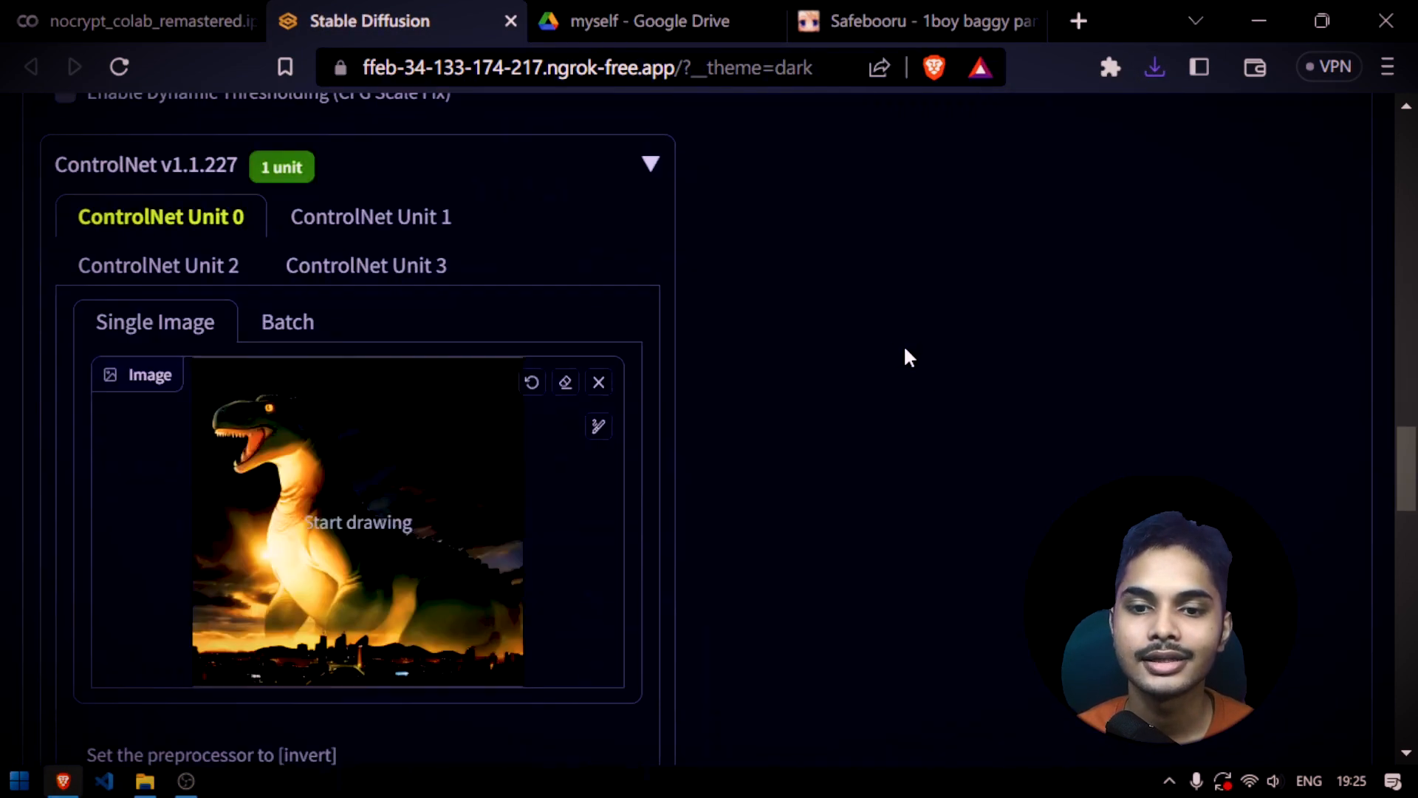
scroll(835, 414, "up", 10)
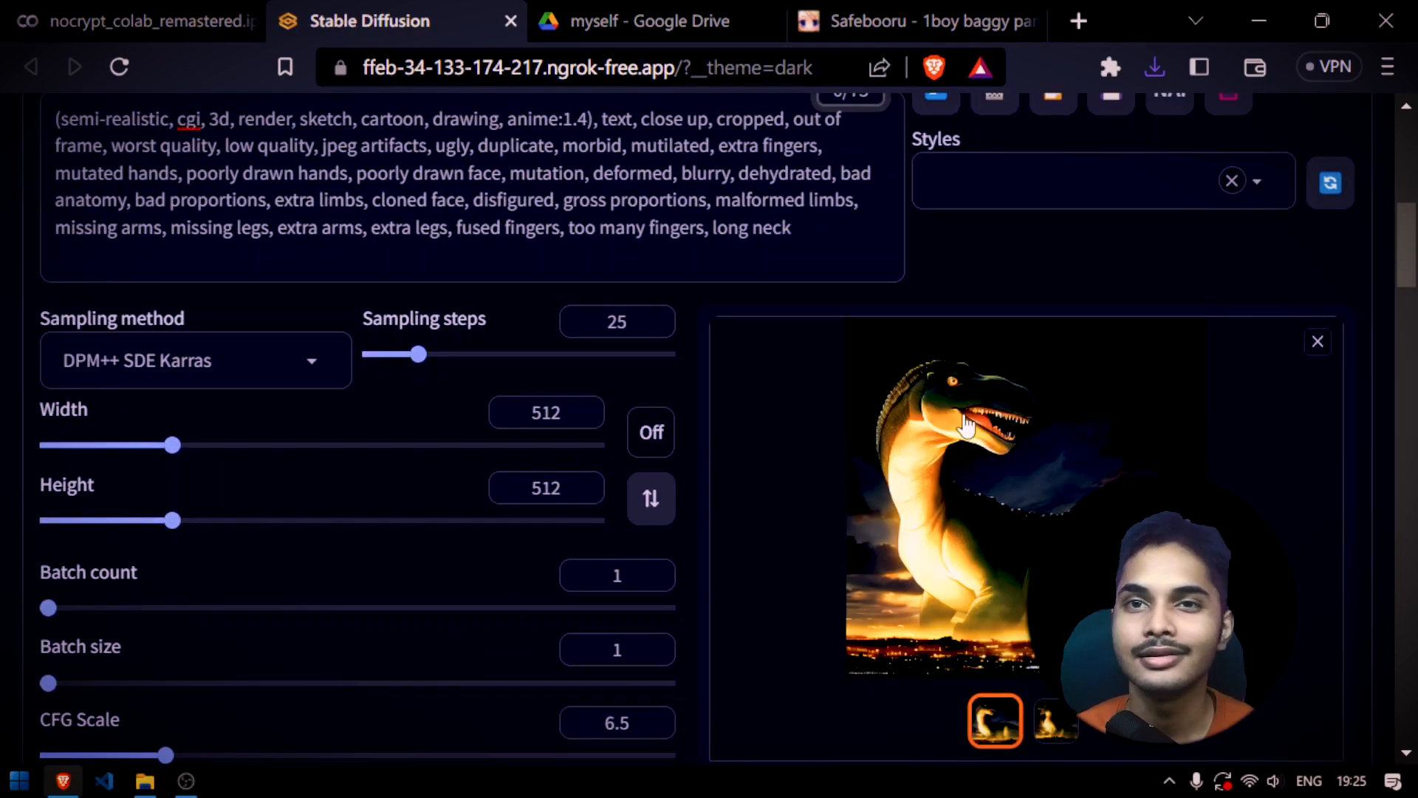
Switch ControlNet Unit 0's control type to Inpaint and enlarge the mask brush to about half its maximum size
scroll(965, 426, "down", 12)
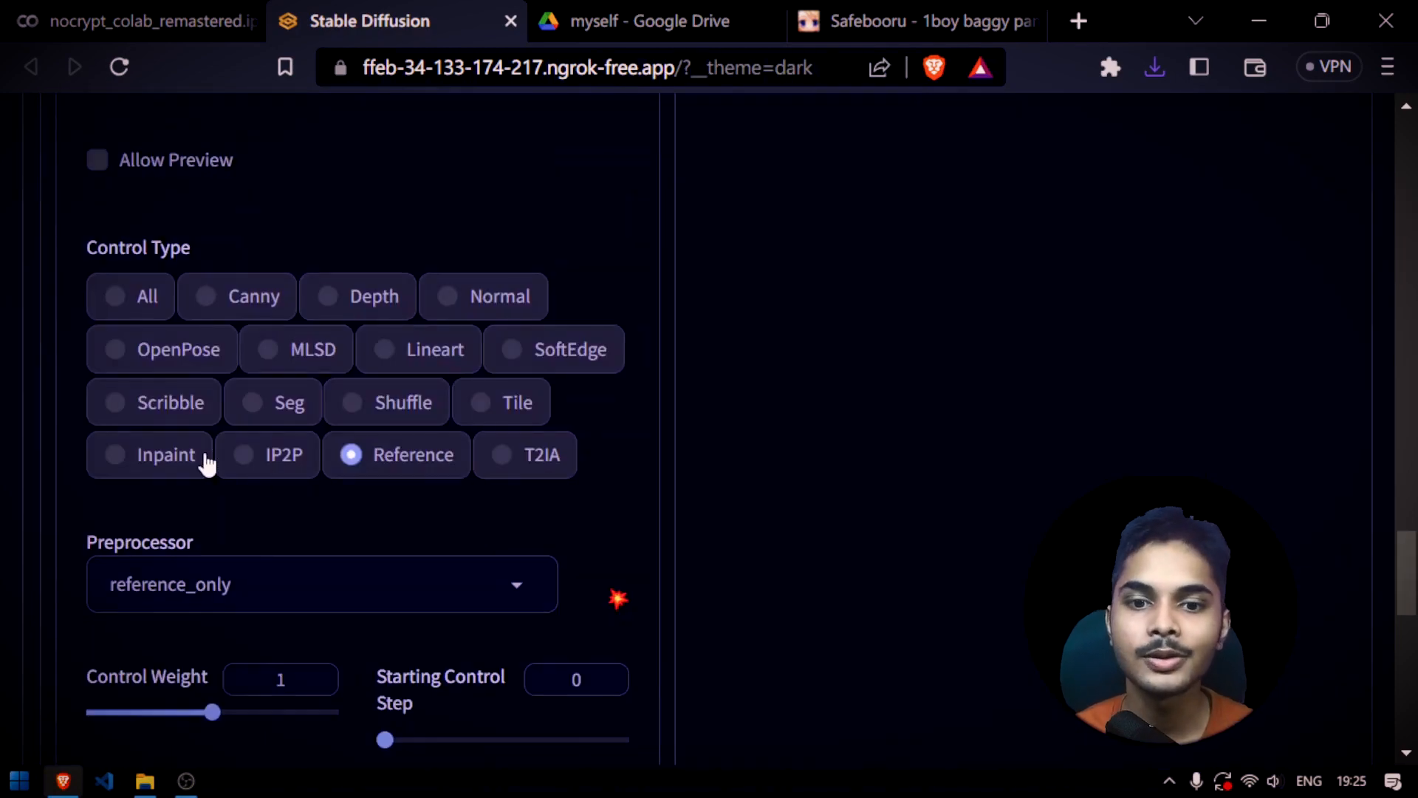
left_click(176, 456)
scroll(584, 413, "down", 2)
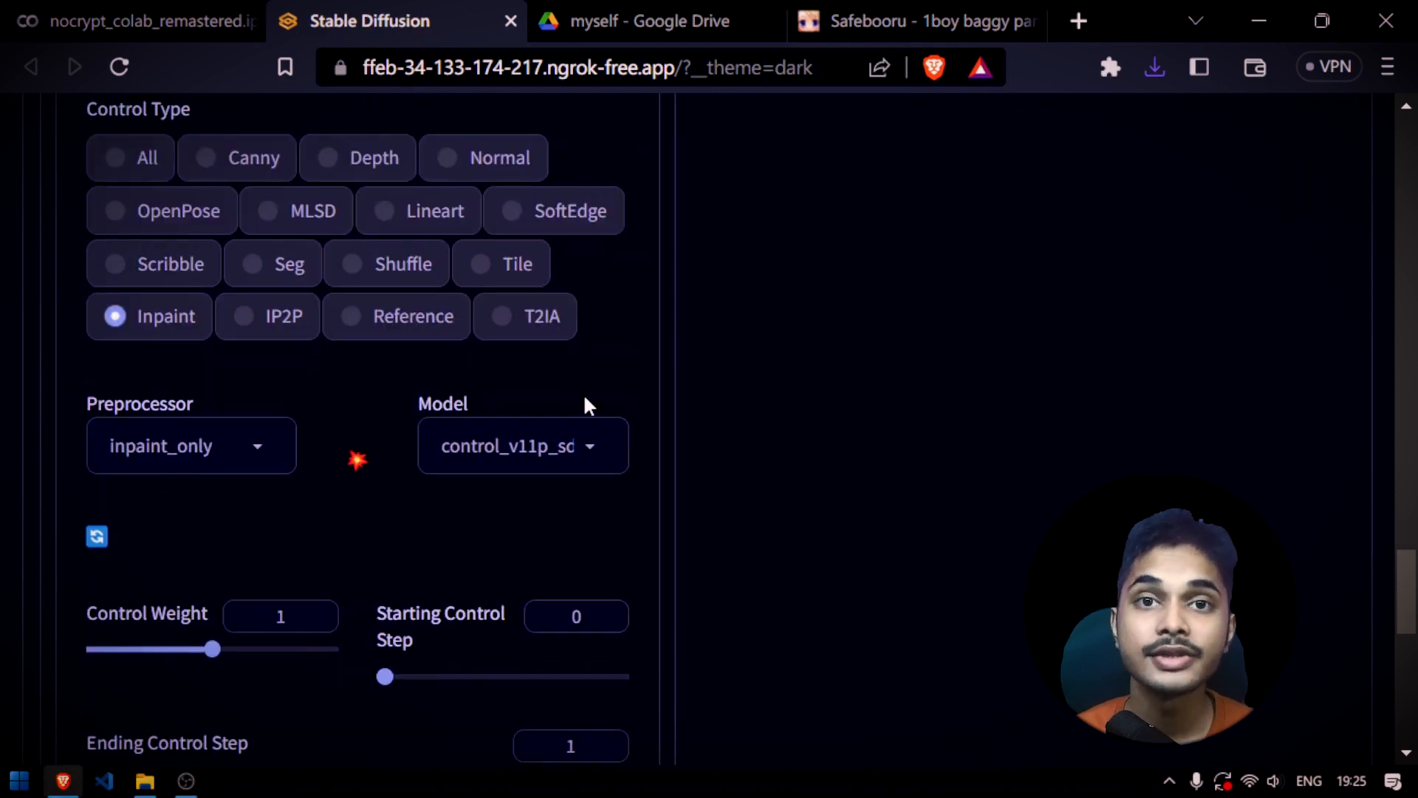
scroll(583, 399, "up", 13)
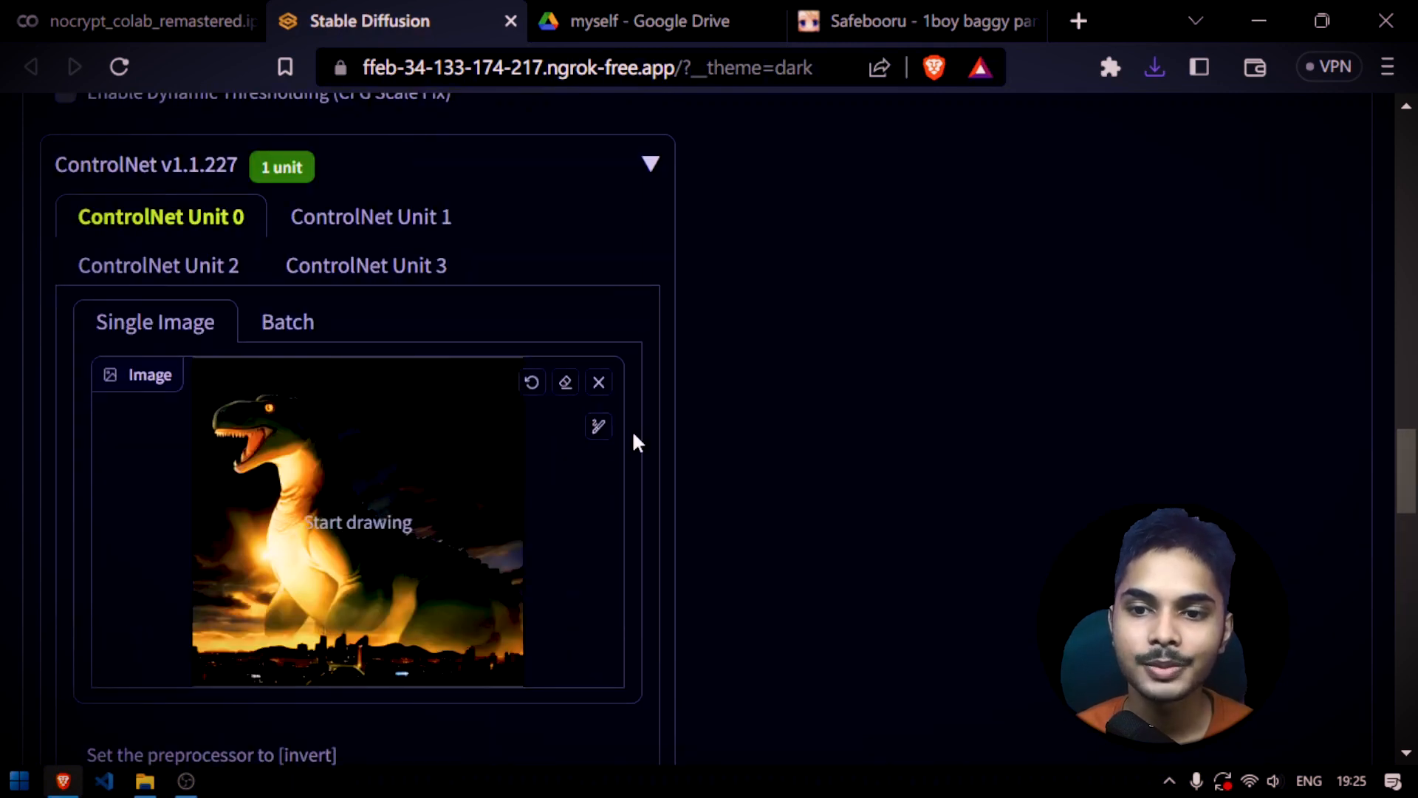
left_click(600, 427)
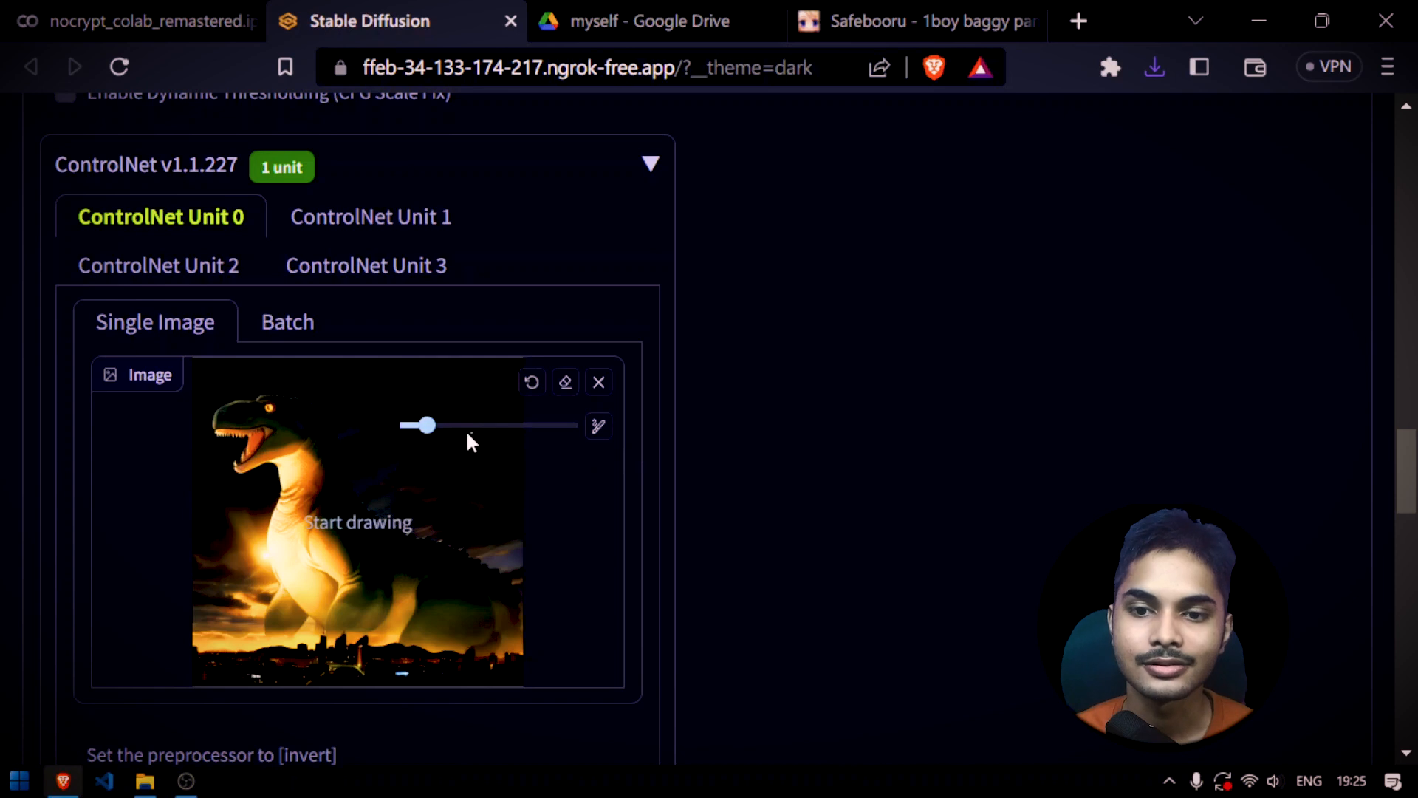
left_click_drag(427, 425, 491, 425)
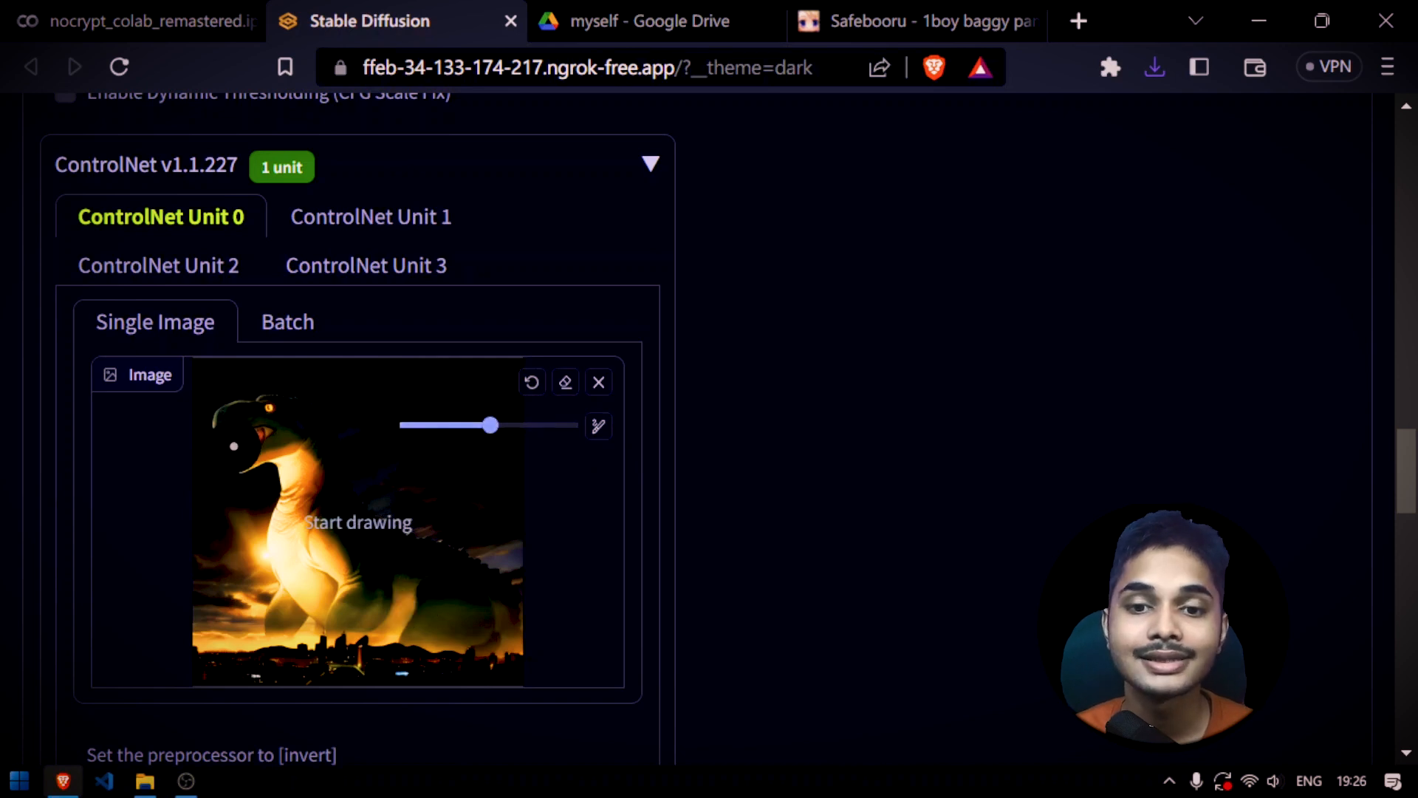
Mask the dinosaur's open mouth in ControlNet Unit 0 and replace the prompt text before "photography" with "closed mouth,"
left_click_drag(233, 446, 239, 445)
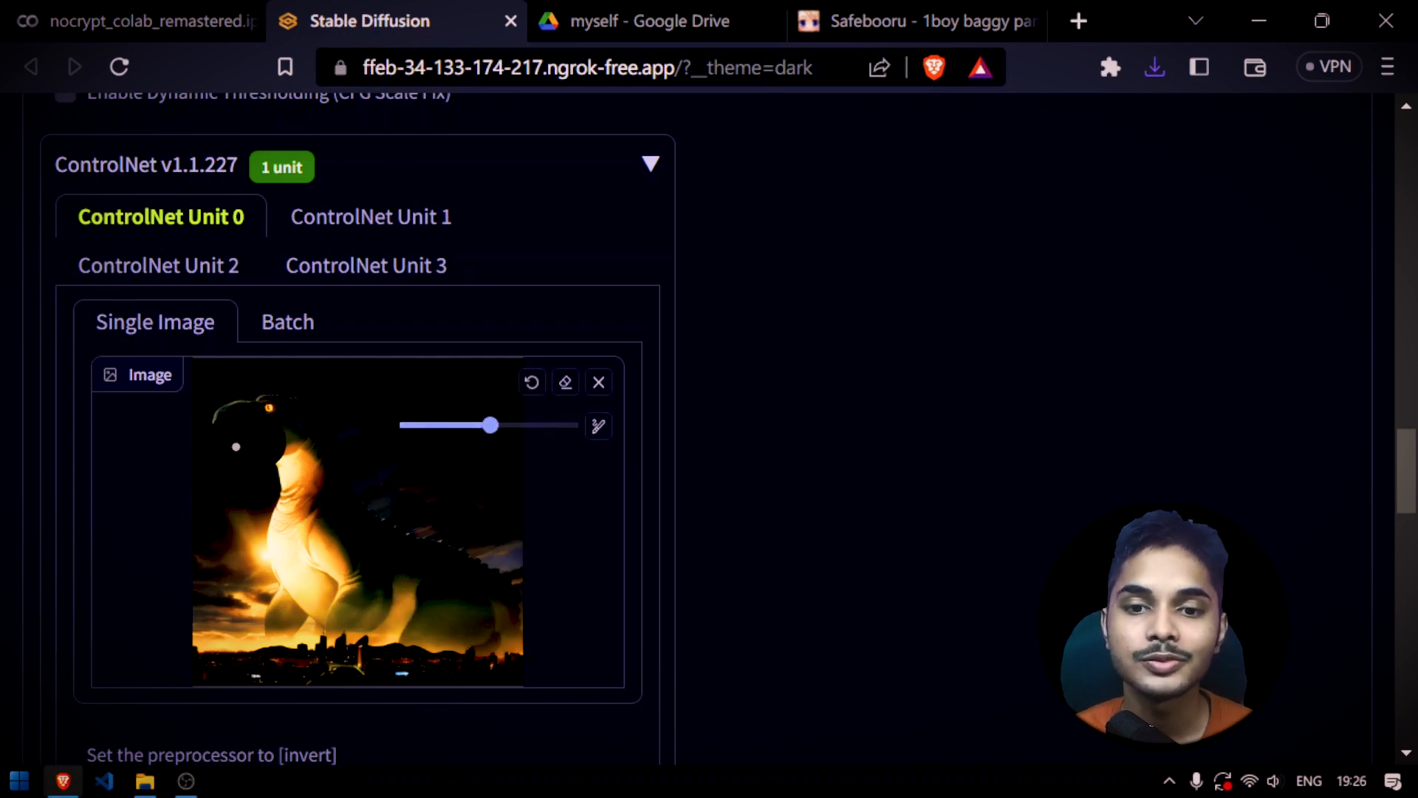
scroll(573, 455, "up", 20)
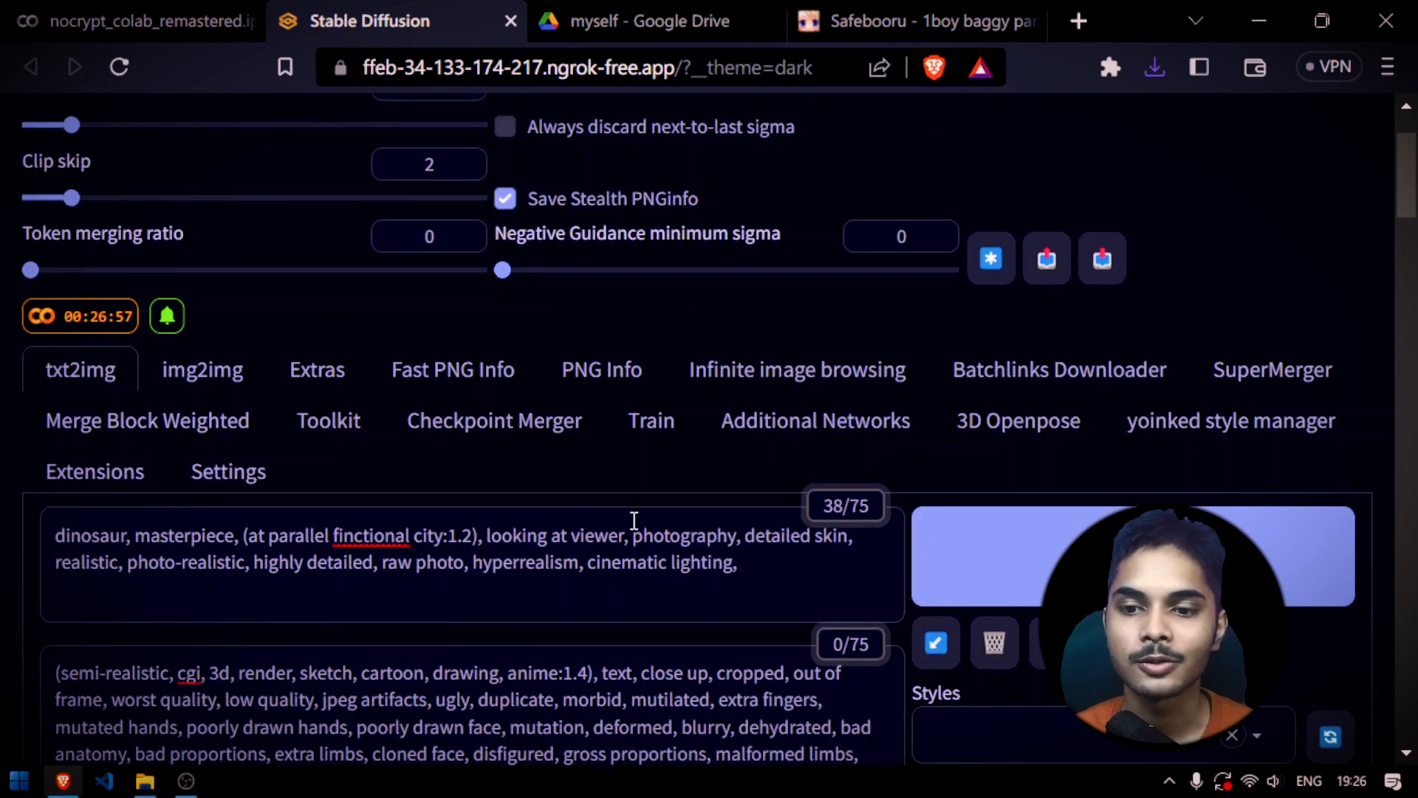
left_click_drag(634, 521, 56, 535)
type("closed mouth,")
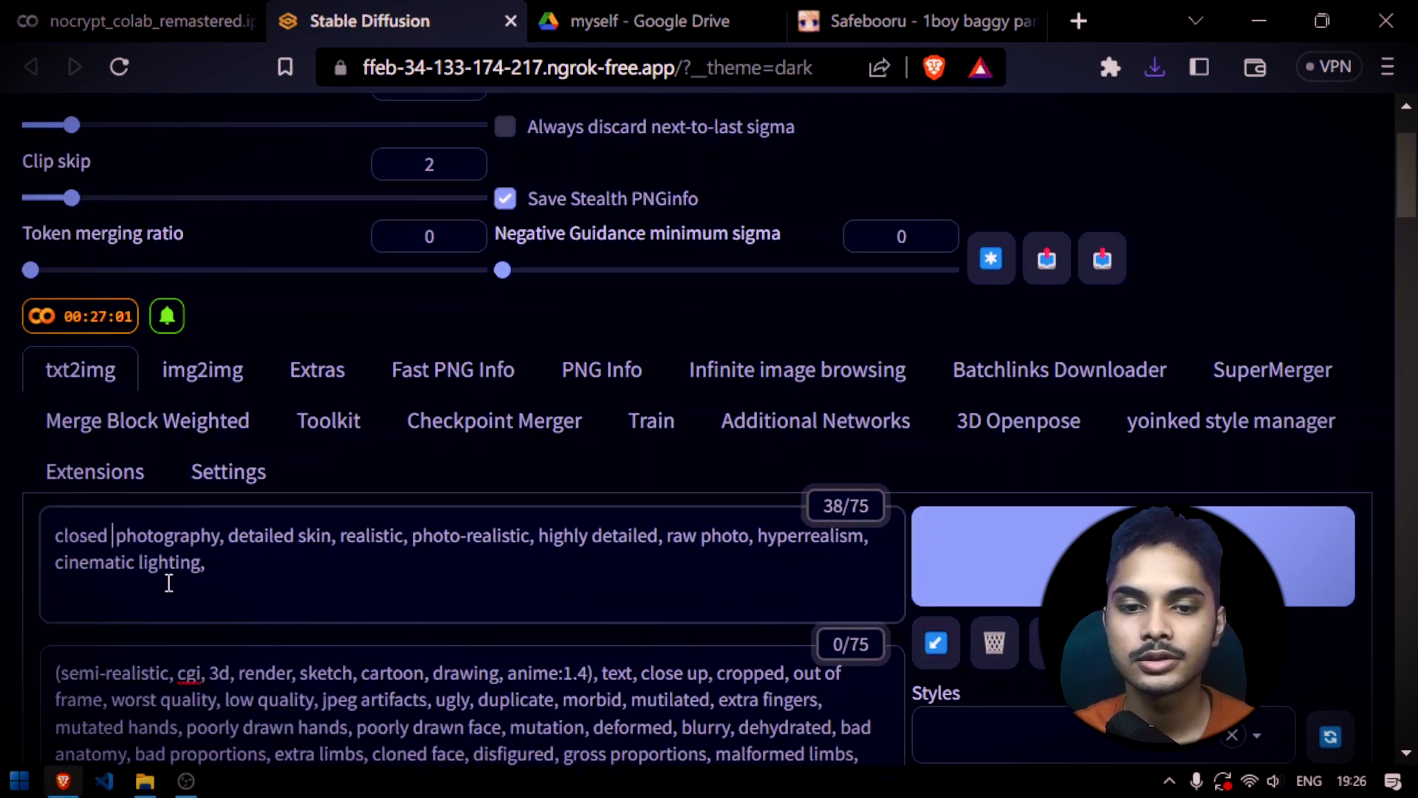
Generate the inpainted dinosaur image and compare both result images with the masked input in ControlNet Unit 0
left_click(1043, 563)
scroll(842, 437, "down", 7)
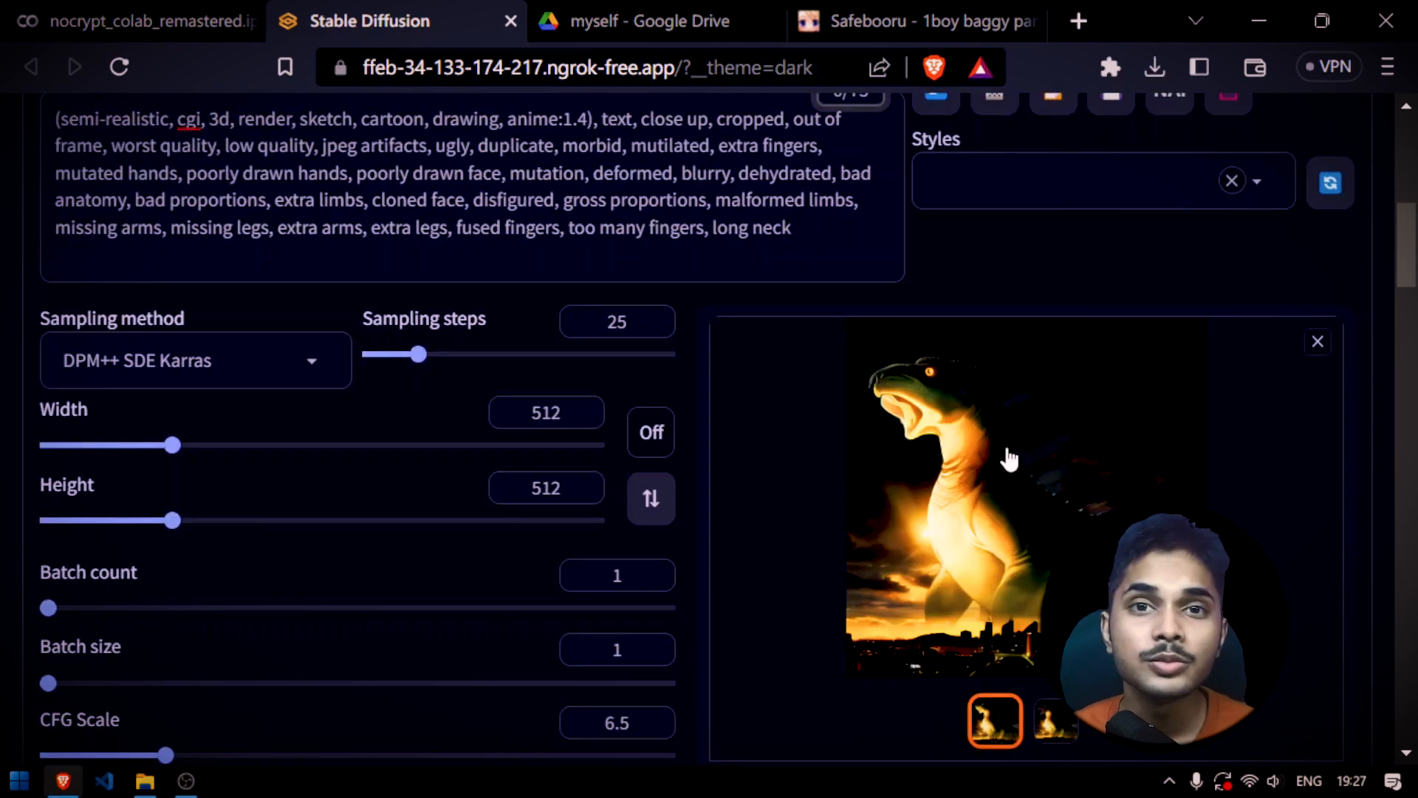
left_click(1047, 721)
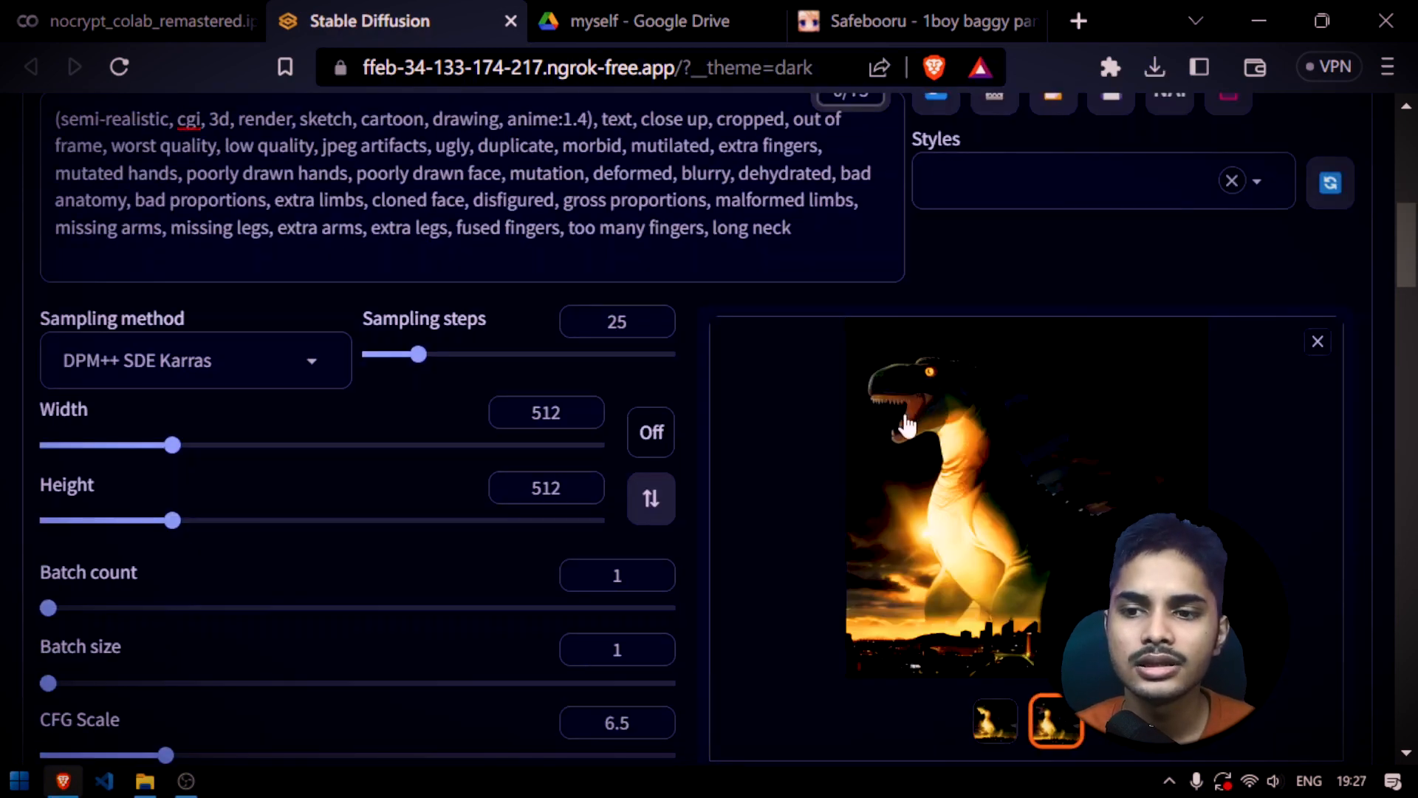
scroll(874, 495, "down", 15)
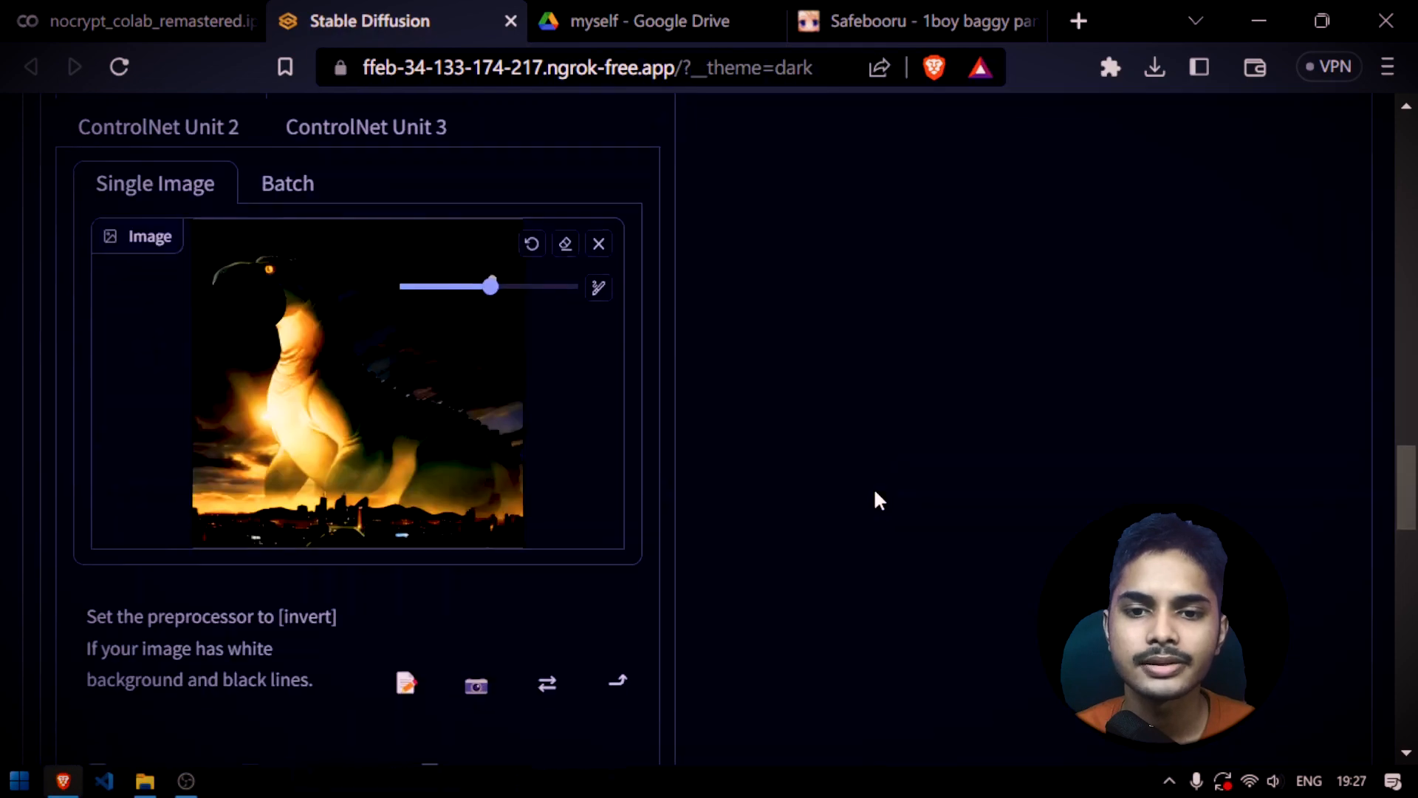
scroll(874, 497, "up", 3)
scroll(902, 554, "up", 8)
scroll(773, 497, "down", 18)
scroll(498, 437, "up", 9)
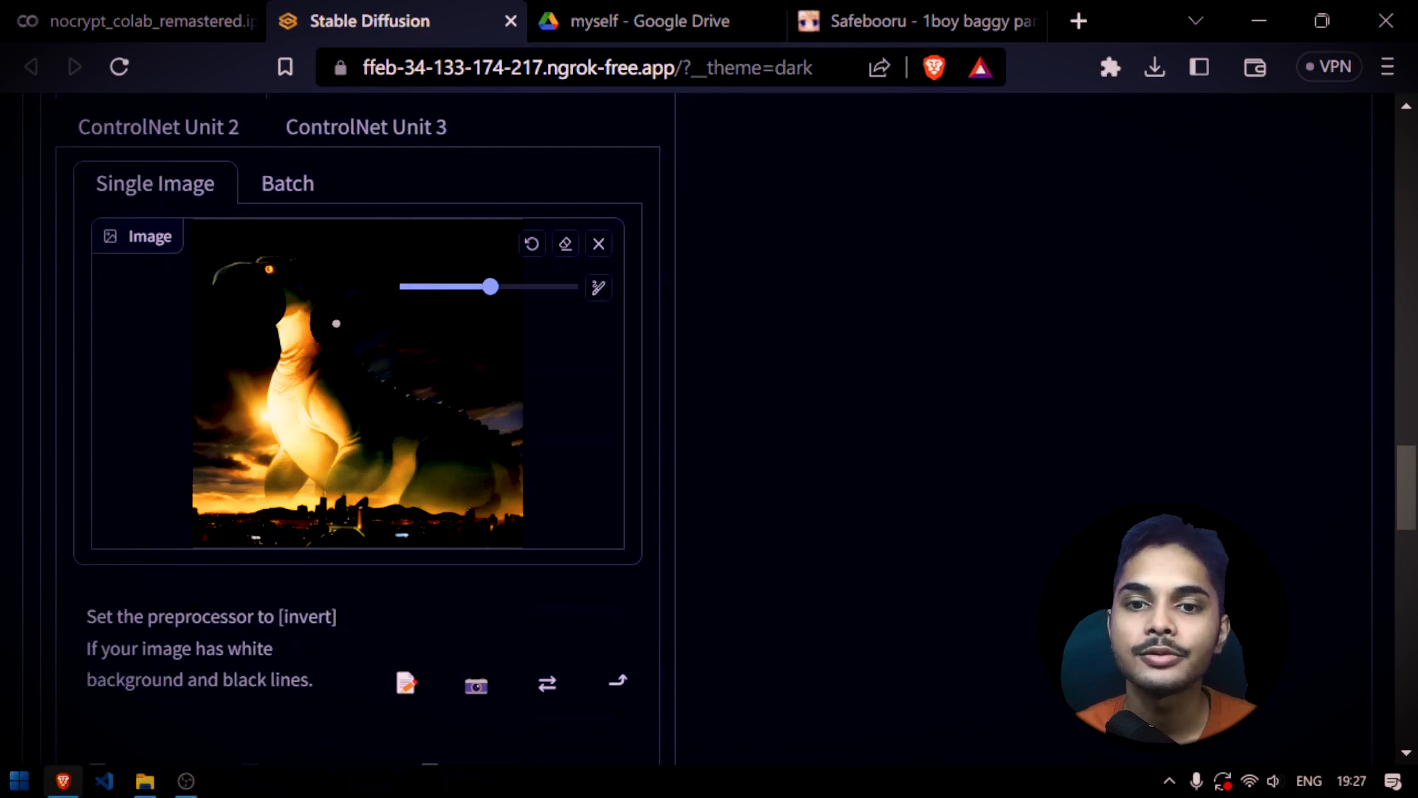
Switch to img2img's Inpaint mode and load the saved open-mouthed dinosaur image from File Explorer
scroll(962, 387, "up", 15)
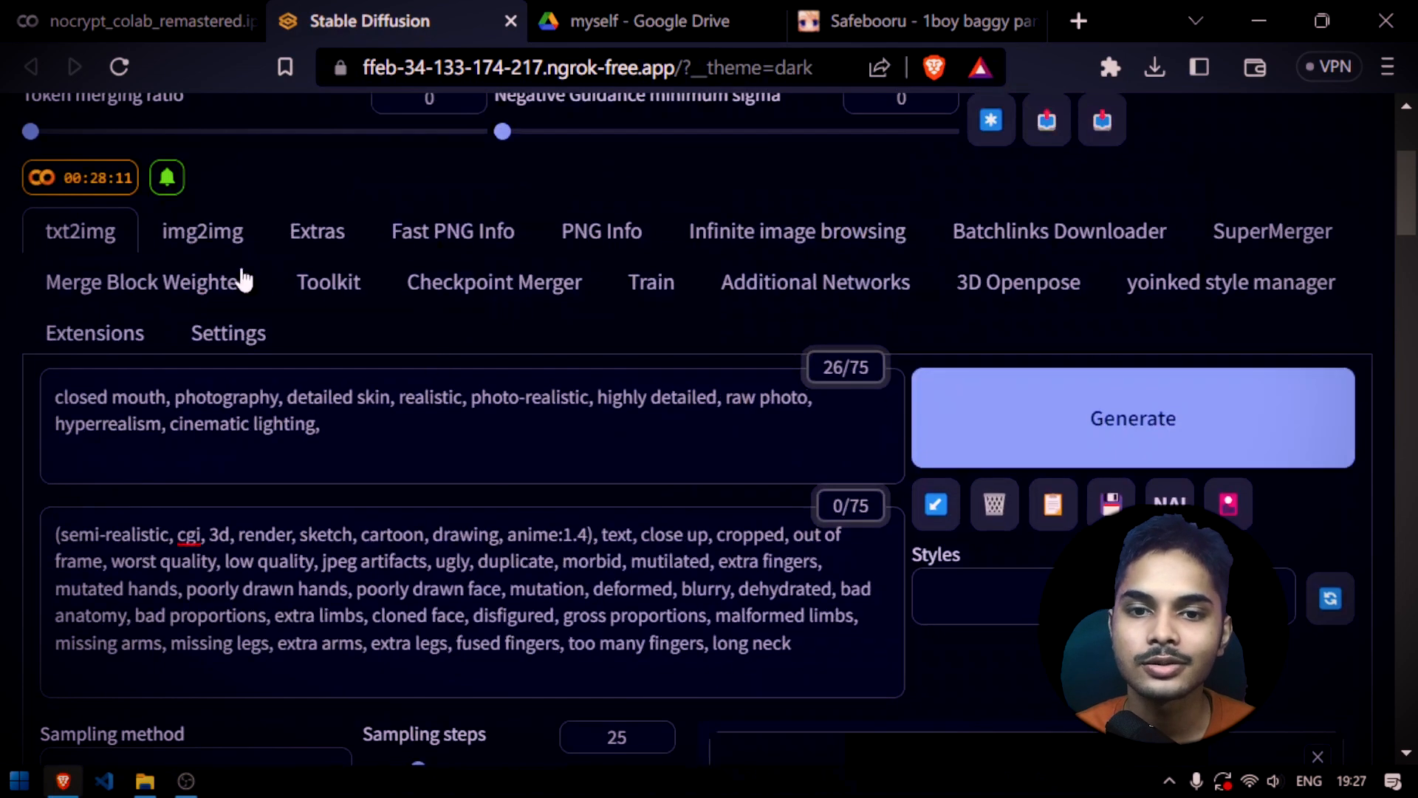
left_click(233, 256)
scroll(448, 340, "down", 6)
scroll(503, 367, "up", 3)
left_click(345, 270)
scroll(494, 431, "down", 5)
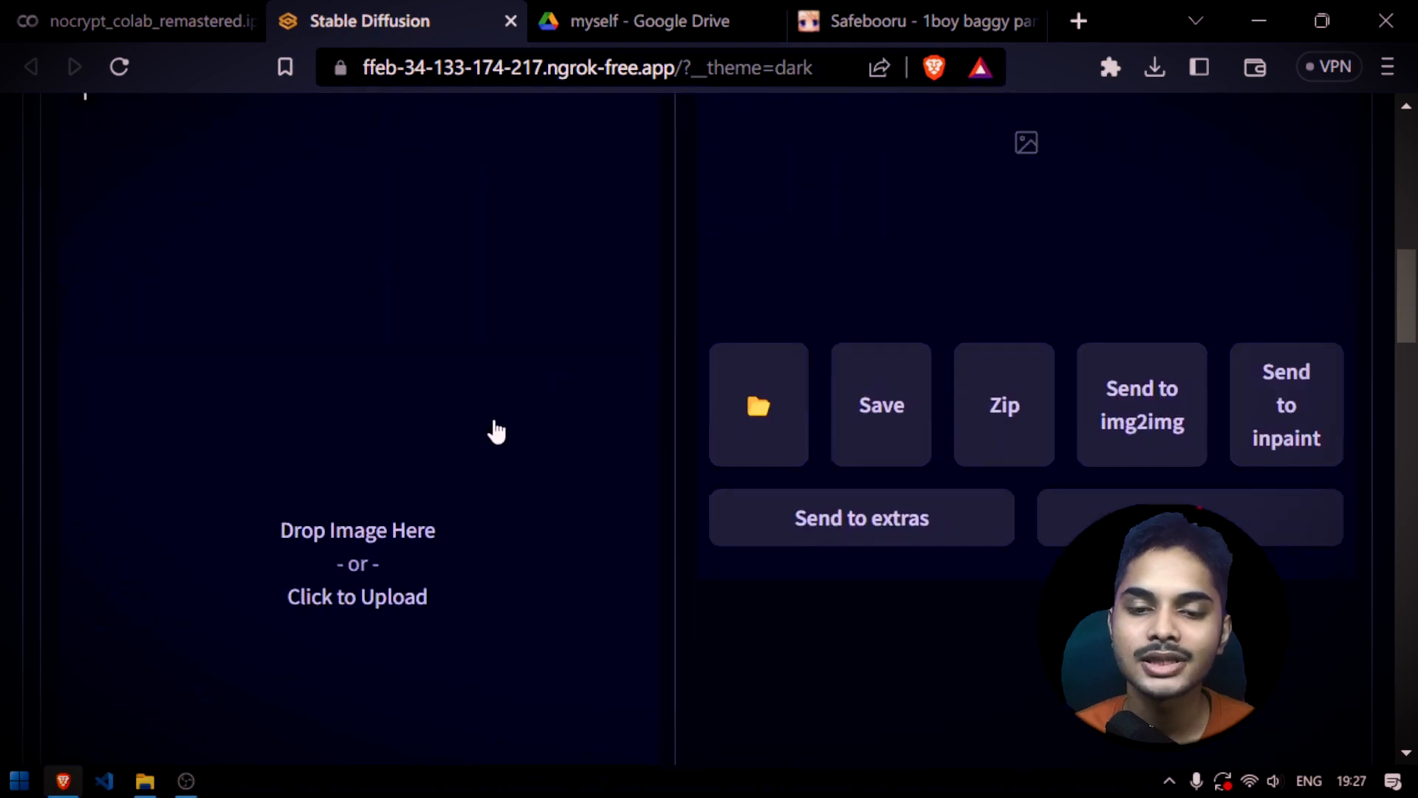
left_click(144, 781)
left_click_drag(456, 366, 353, 344)
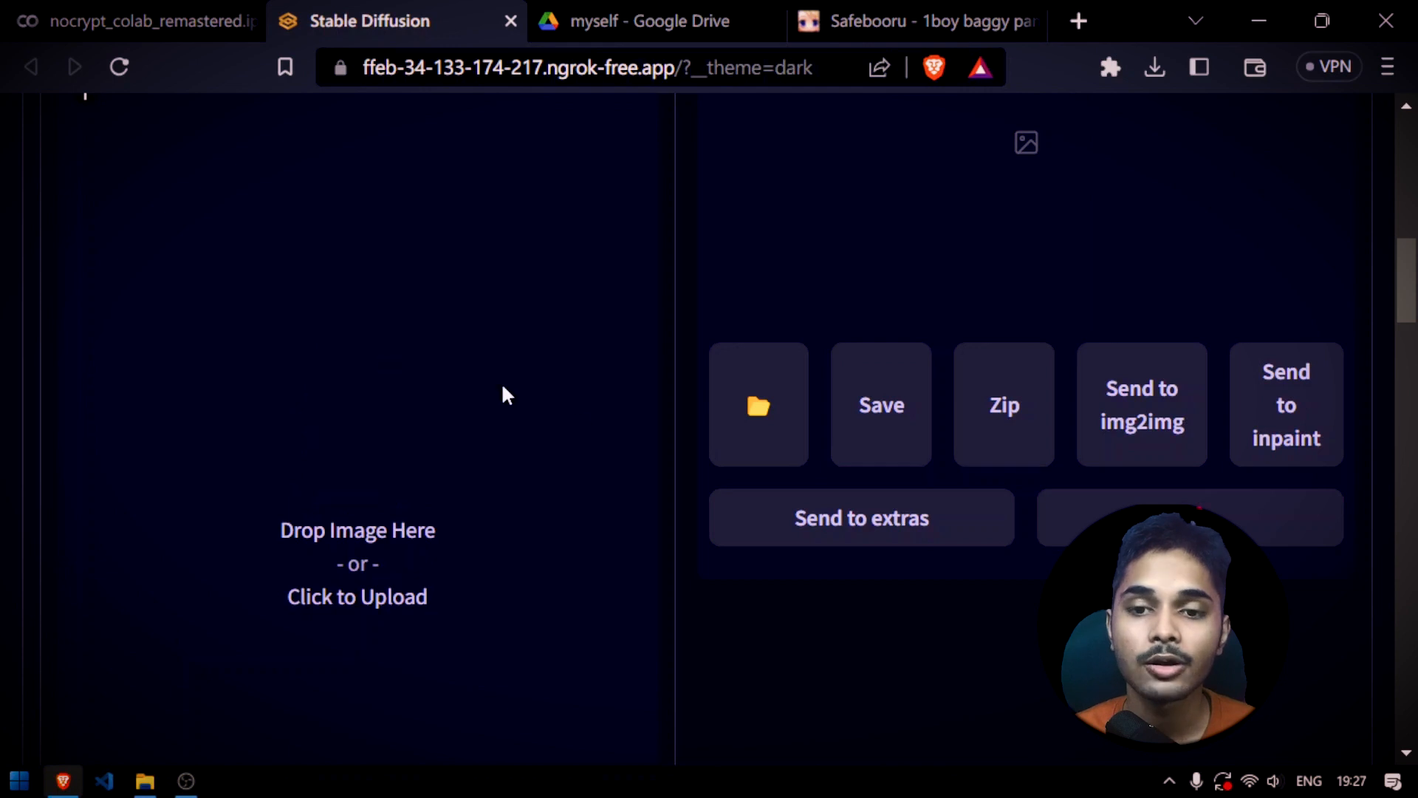
scroll(704, 428, "up", 4)
scroll(691, 446, "down", 2)
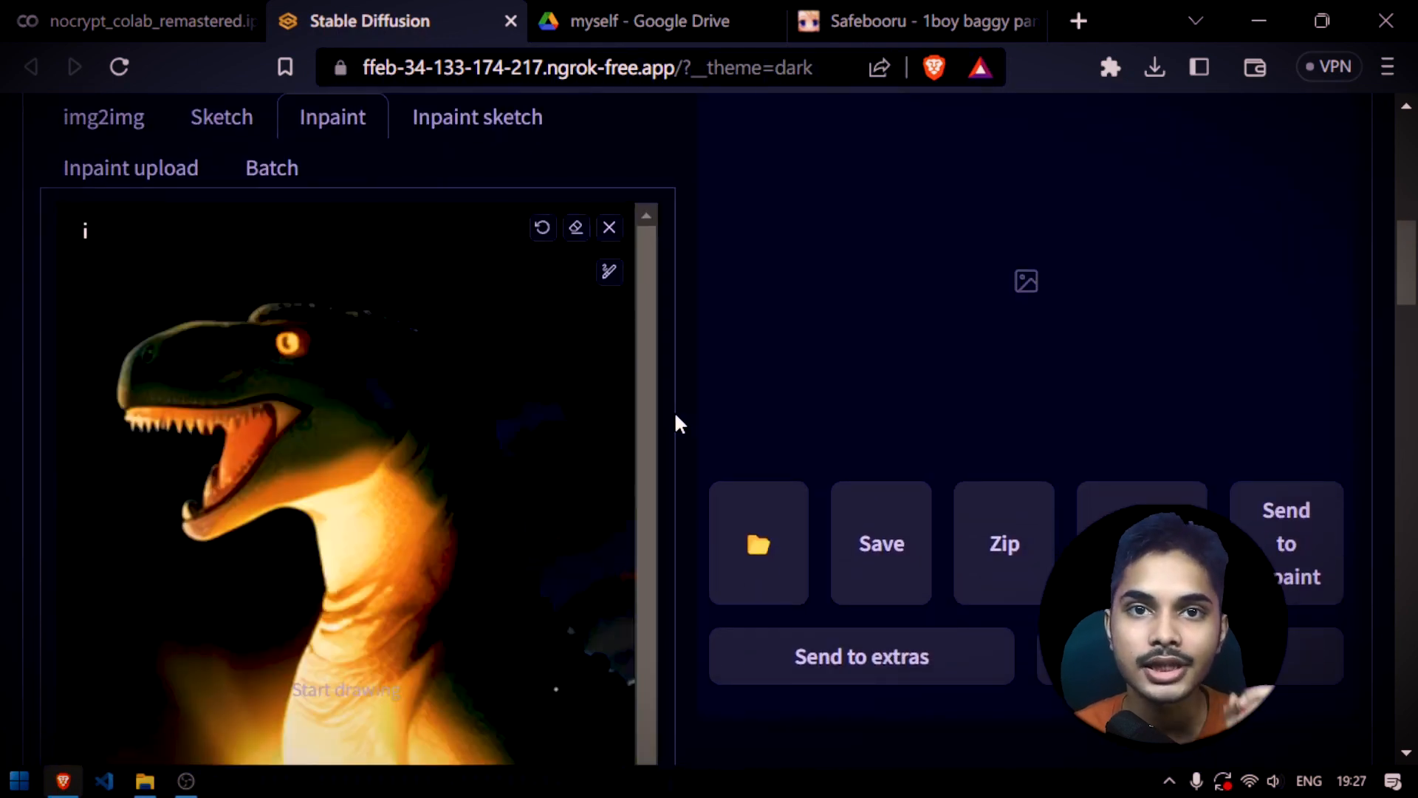
Read the inpaint canvas shortcut hints and try zooming the canvas out and back in
scroll(675, 418, "down", 2)
scroll(674, 418, "up", 2)
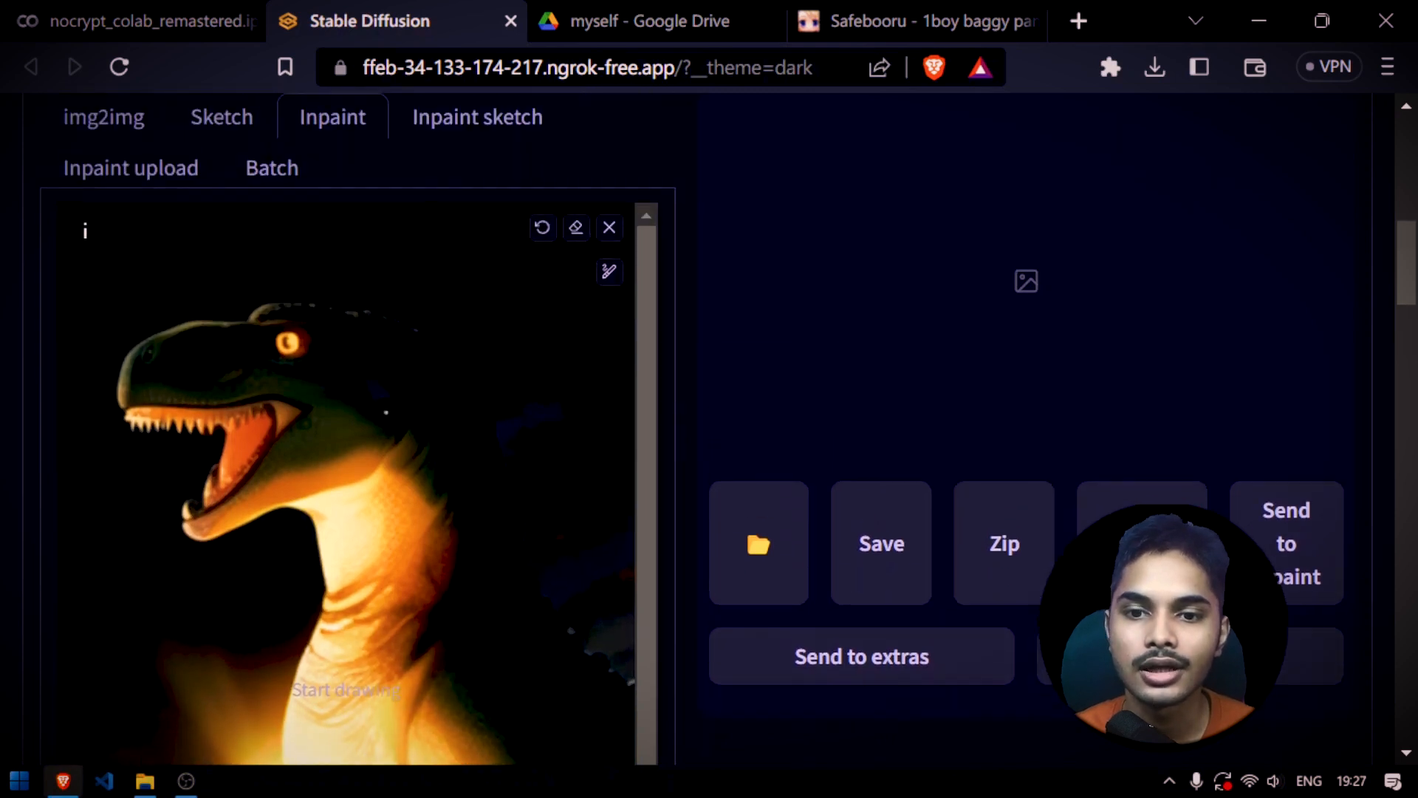
mouse_move(94, 231)
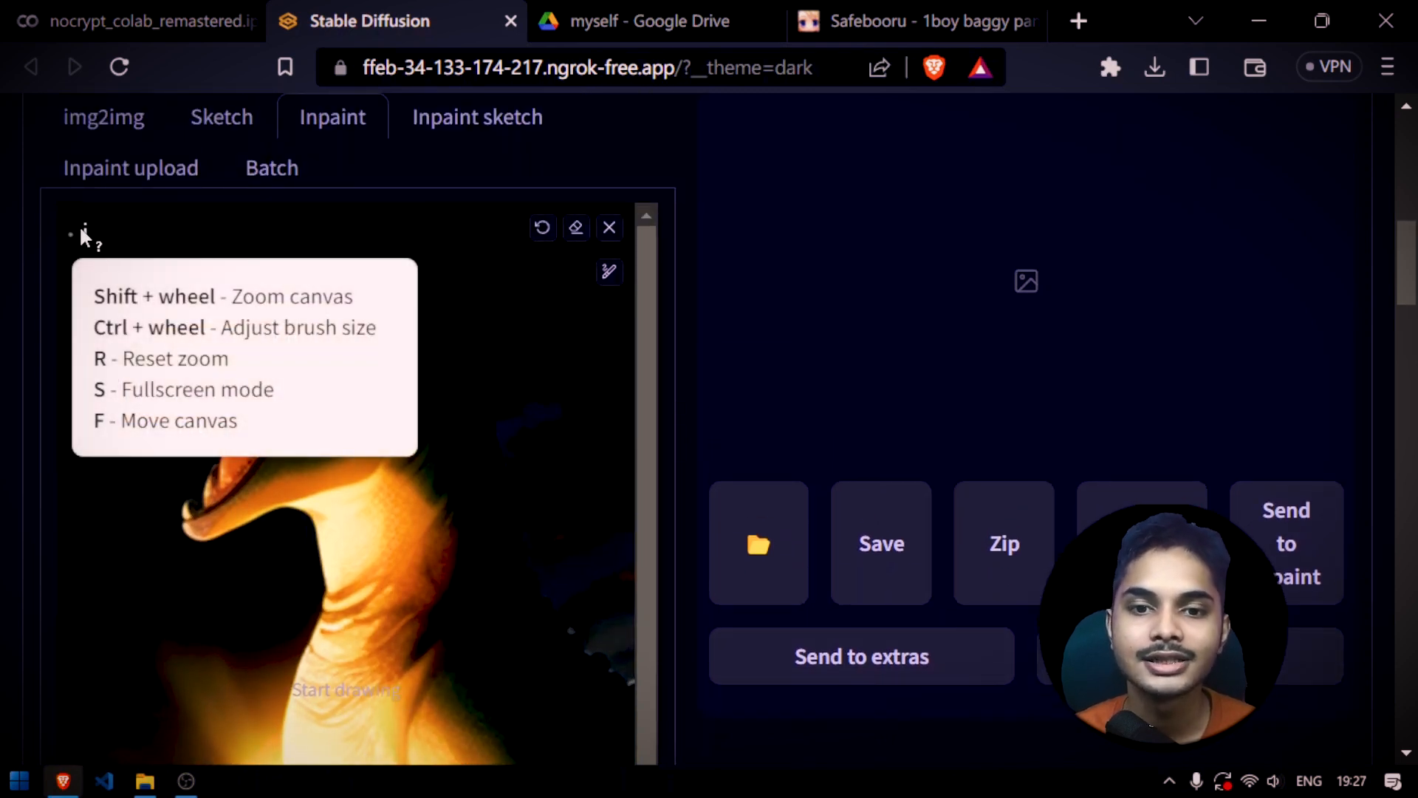
scroll(399, 434, "down", 3)
scroll(399, 448, "up", 4)
scroll(380, 450, "down", 4)
mouse_move(233, 339)
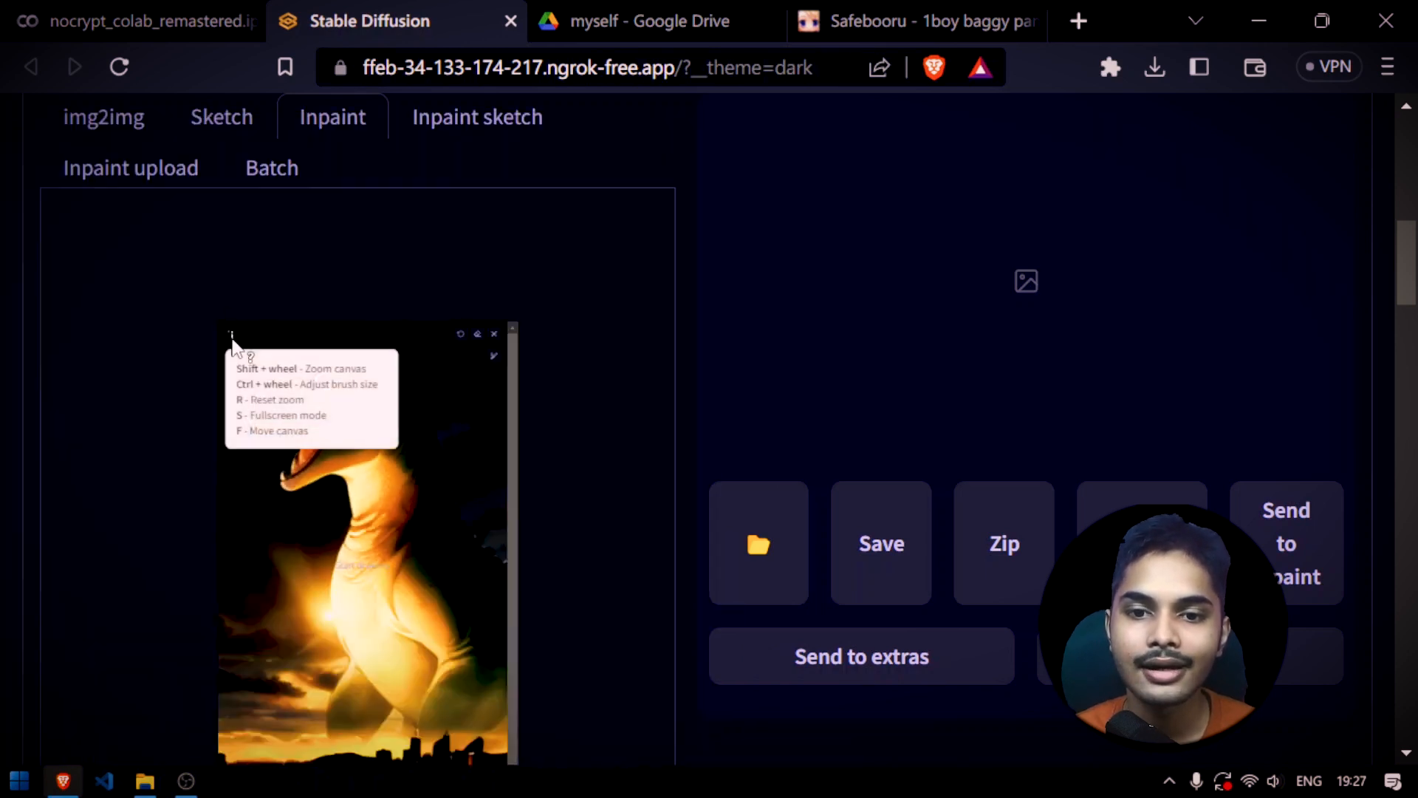
scroll(302, 376, "up", 4)
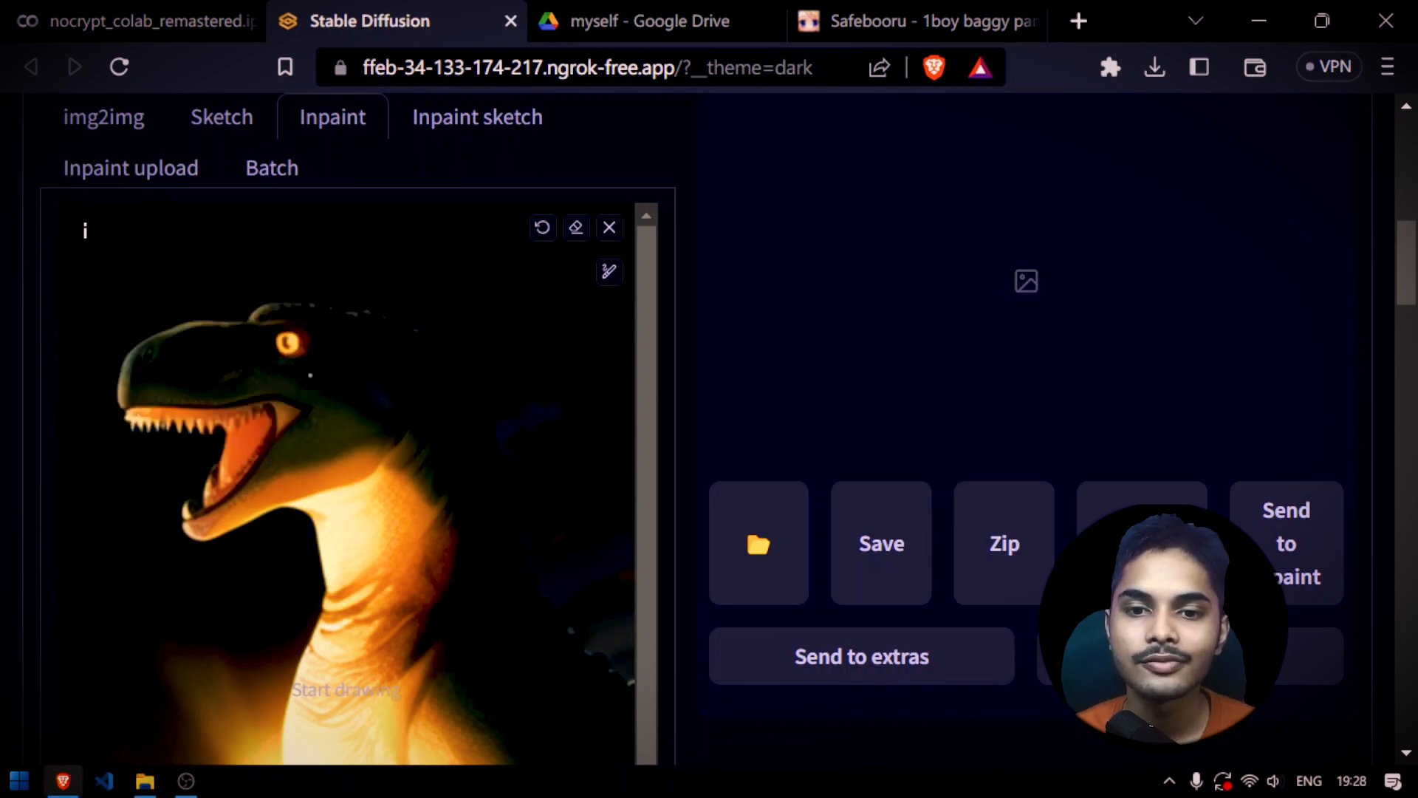
Try fullscreen mode and canvas movement on the dinosaur image, and reset the canvas view
key("s")
mouse_move(515, 117)
key("f")
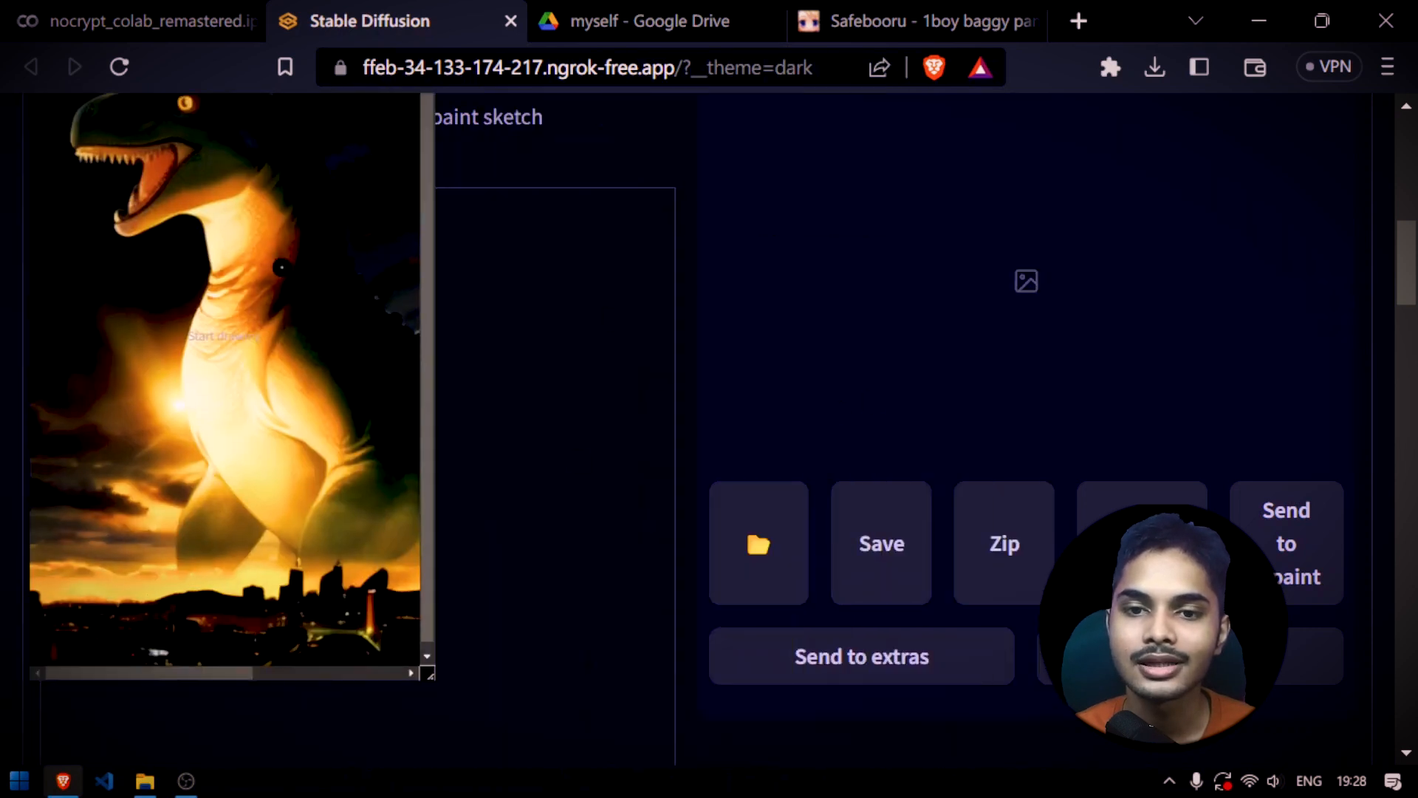
key("r")
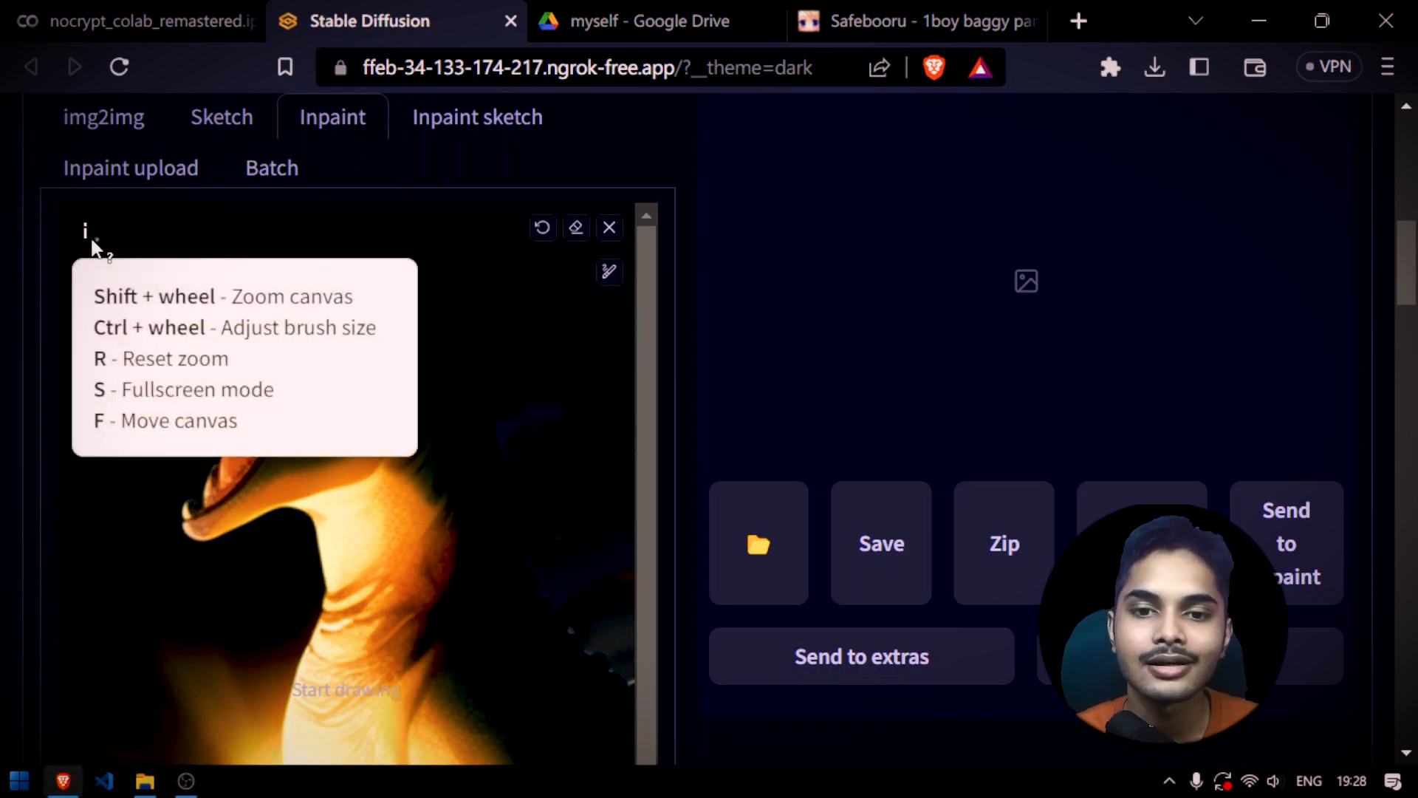
Enlarge the inpaint canvas around the dinosaur's head and paint a mask over its open mouth
key("s")
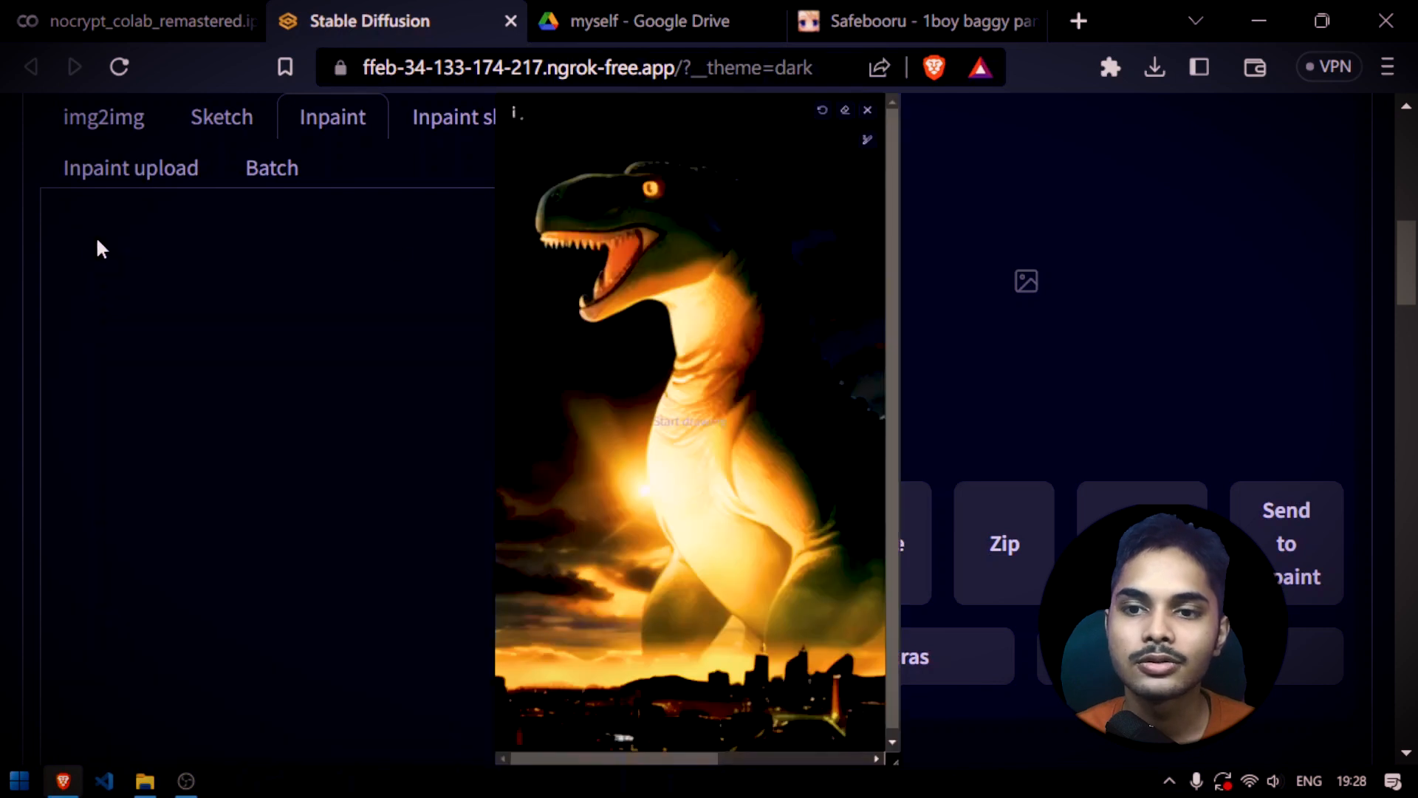
scroll(507, 326, "up", 5)
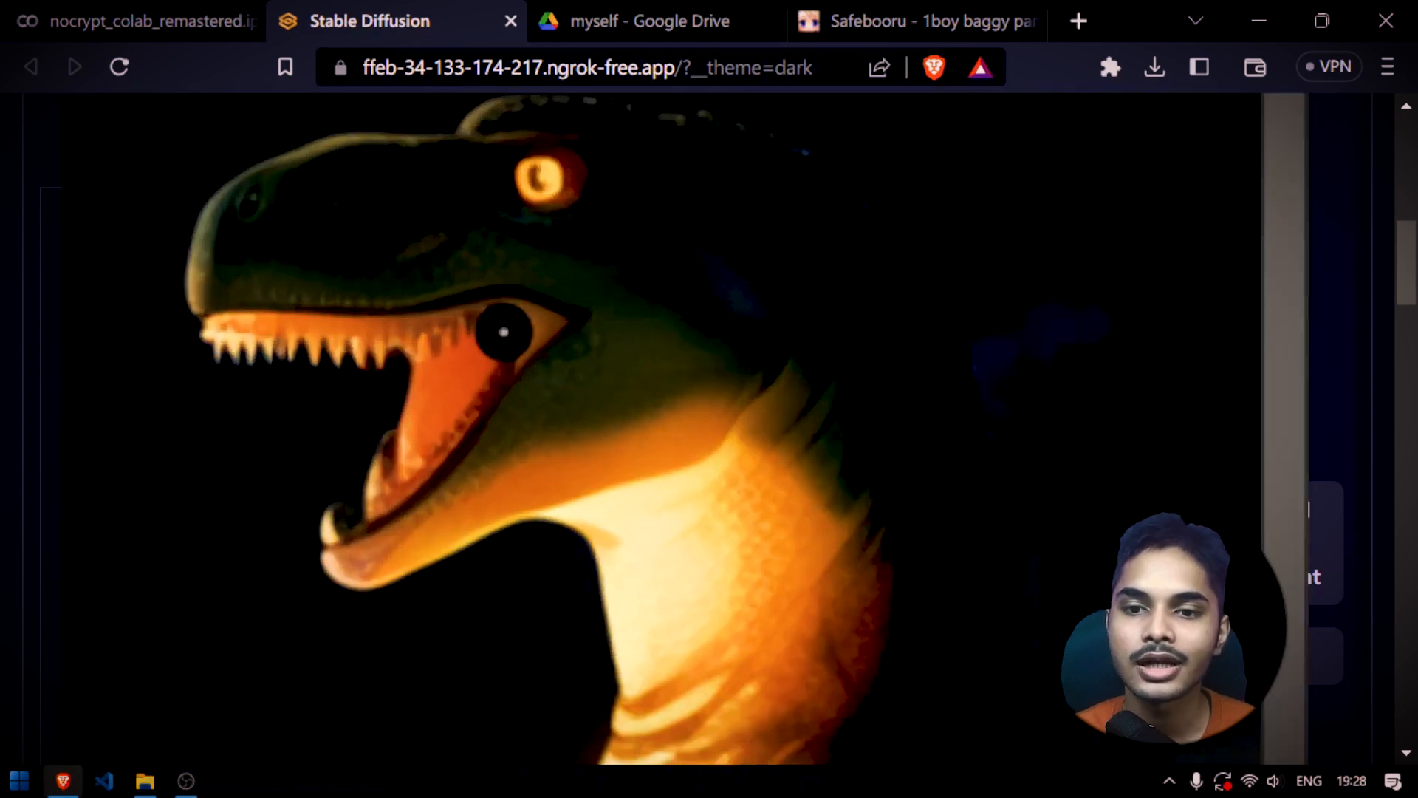
left_click_drag(544, 326, 234, 325)
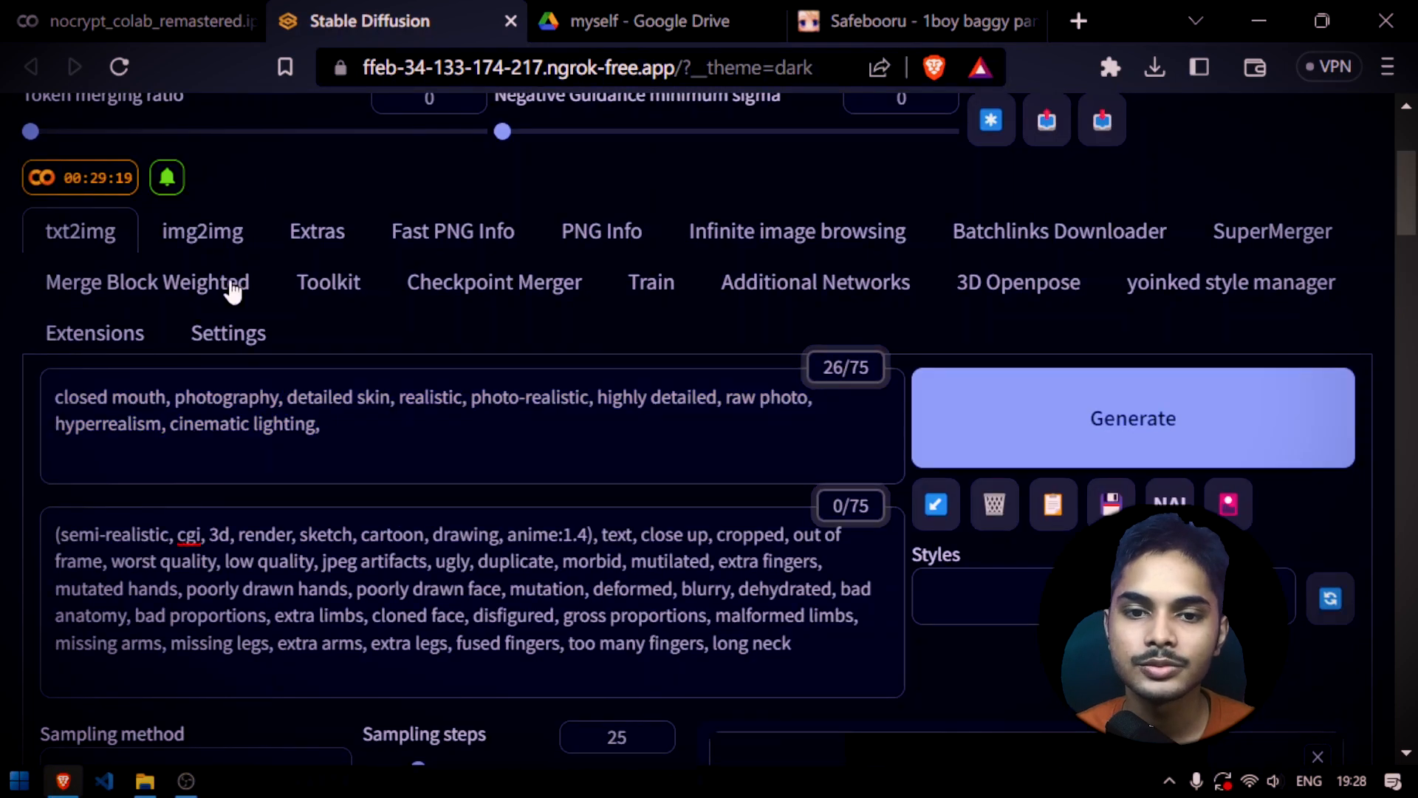
Copy the "closed mouth" prompt and the negative prompt from txt2img into the matching img2img fields
left_click(203, 232)
left_click(266, 405)
type("closed mouth, photography, detailed skin, realistic, photo-realistic, highly detailed, raw photo, hyperrealism, cinematic lighting,")
left_click(107, 231)
double_click(234, 564)
key("ctrl+a")
key("ctrl+c")
left_click(203, 231)
left_click(222, 545)
key("ctrl+v")
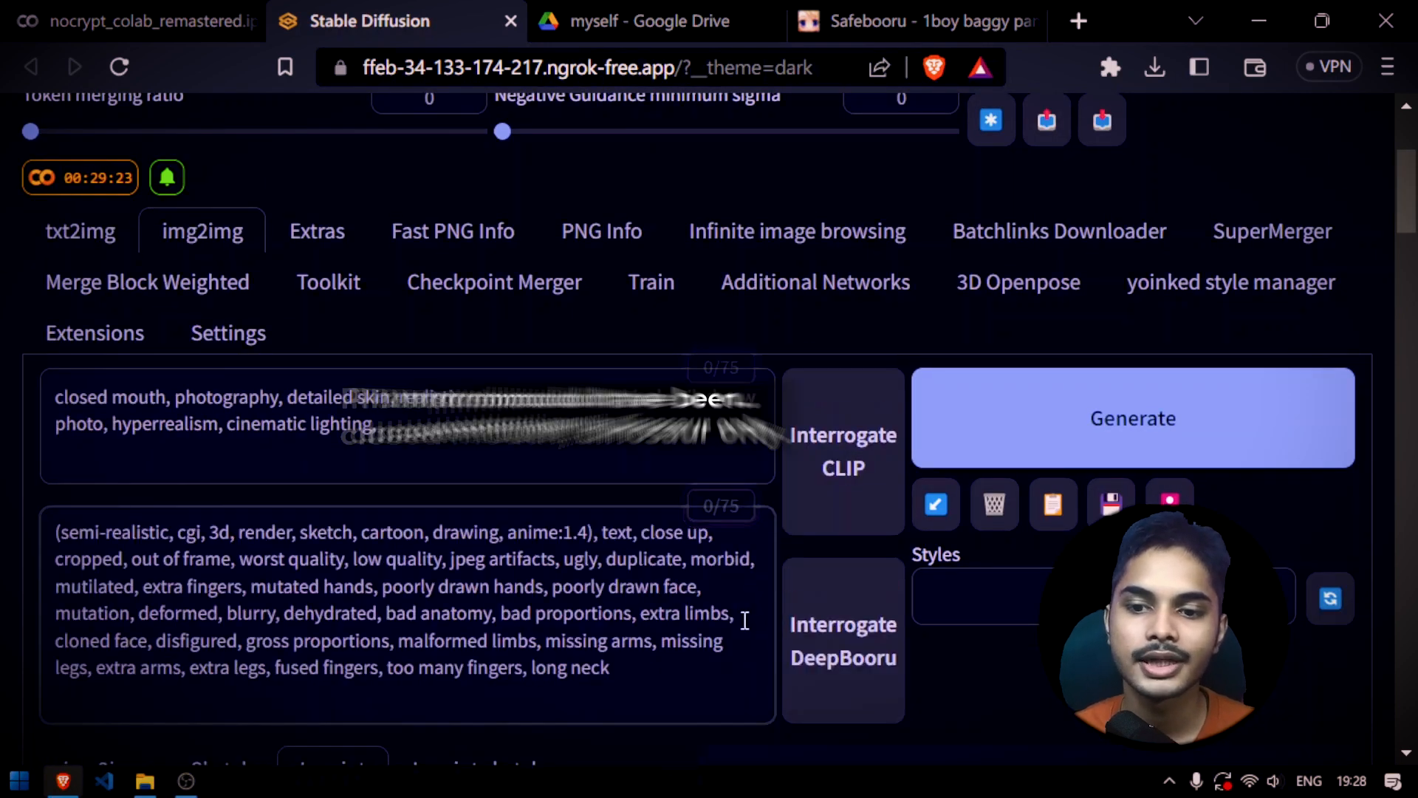
Set the img2img sampling method to DPM++ SDE Karras
scroll(687, 587, "down", 5)
scroll(688, 598, "down", 7)
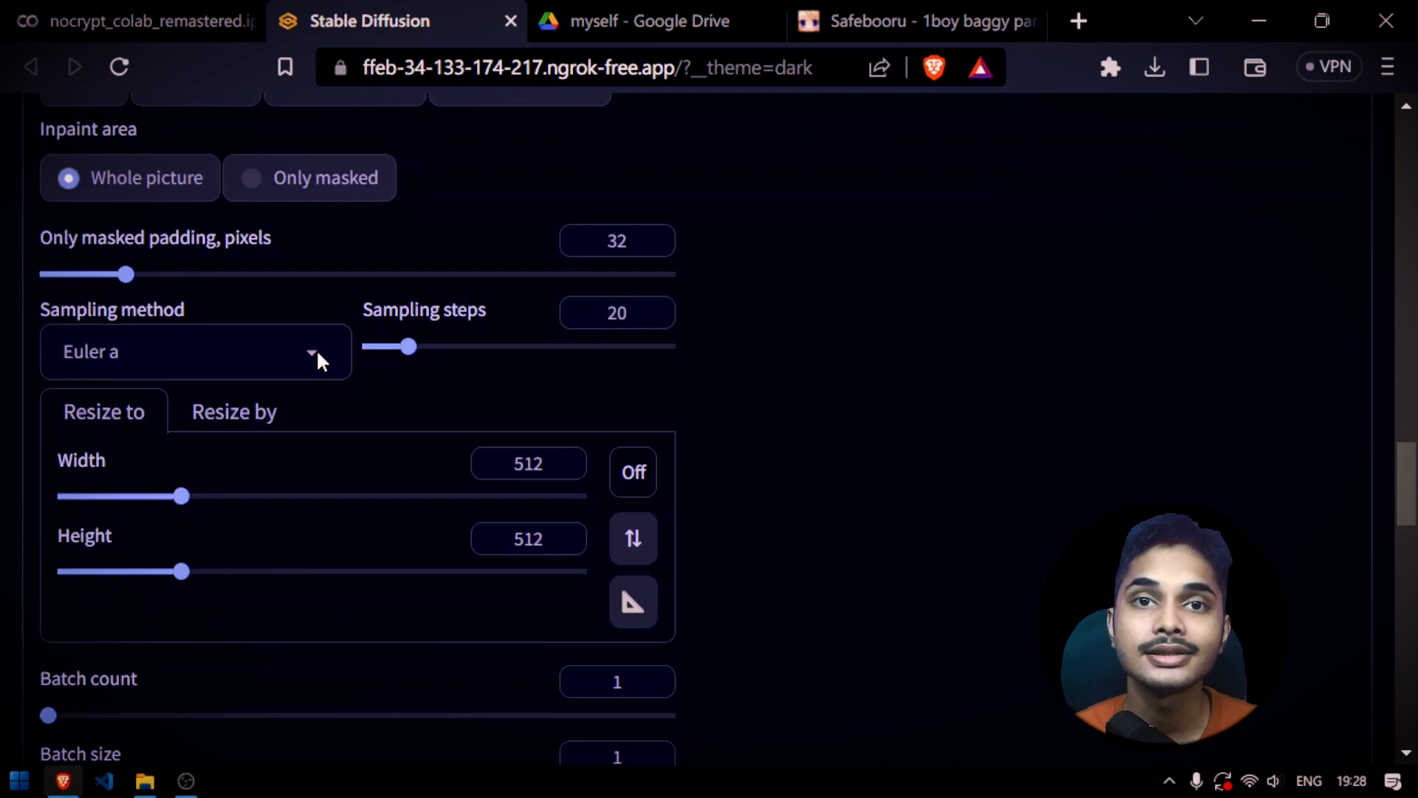
left_click(317, 351)
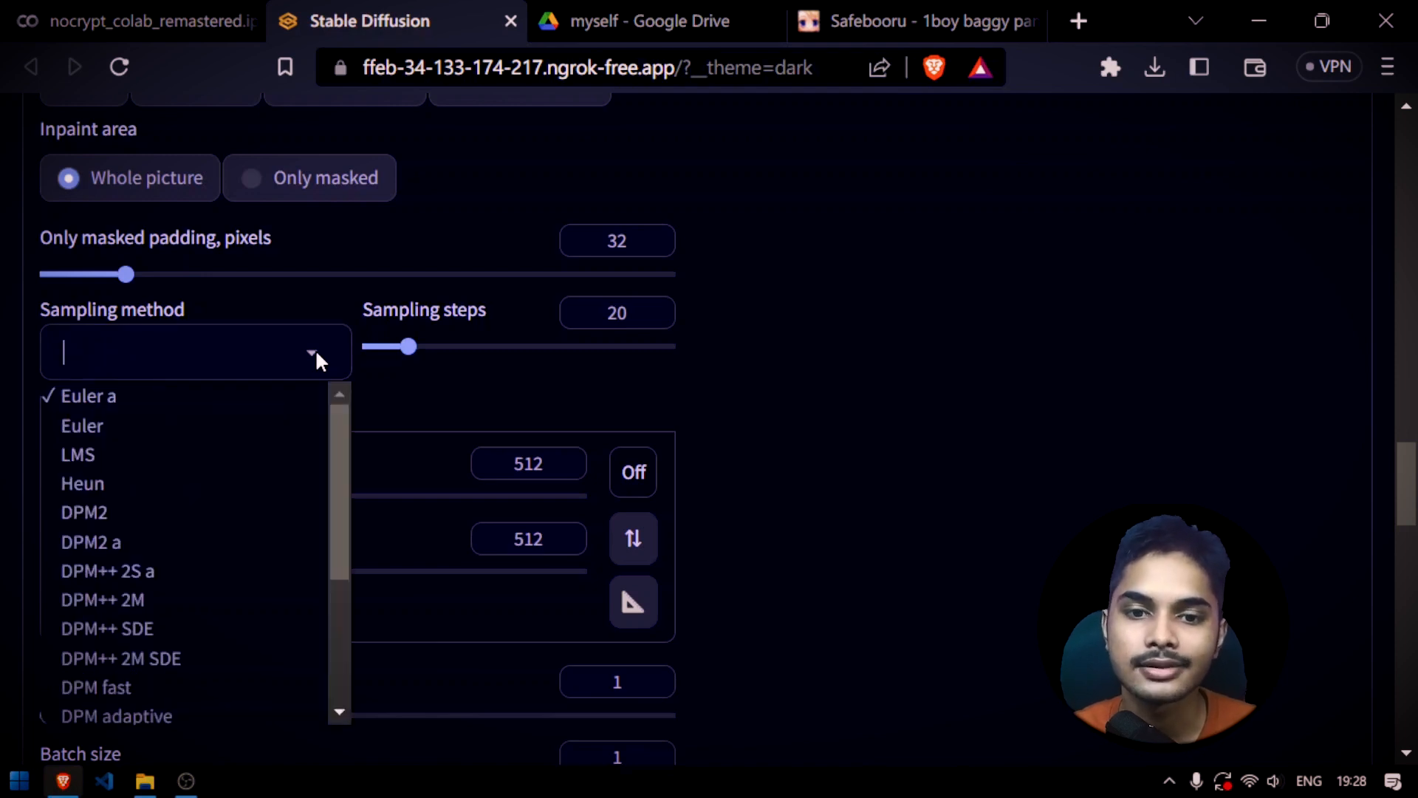
left_click(125, 627)
scroll(274, 408, "down", 2)
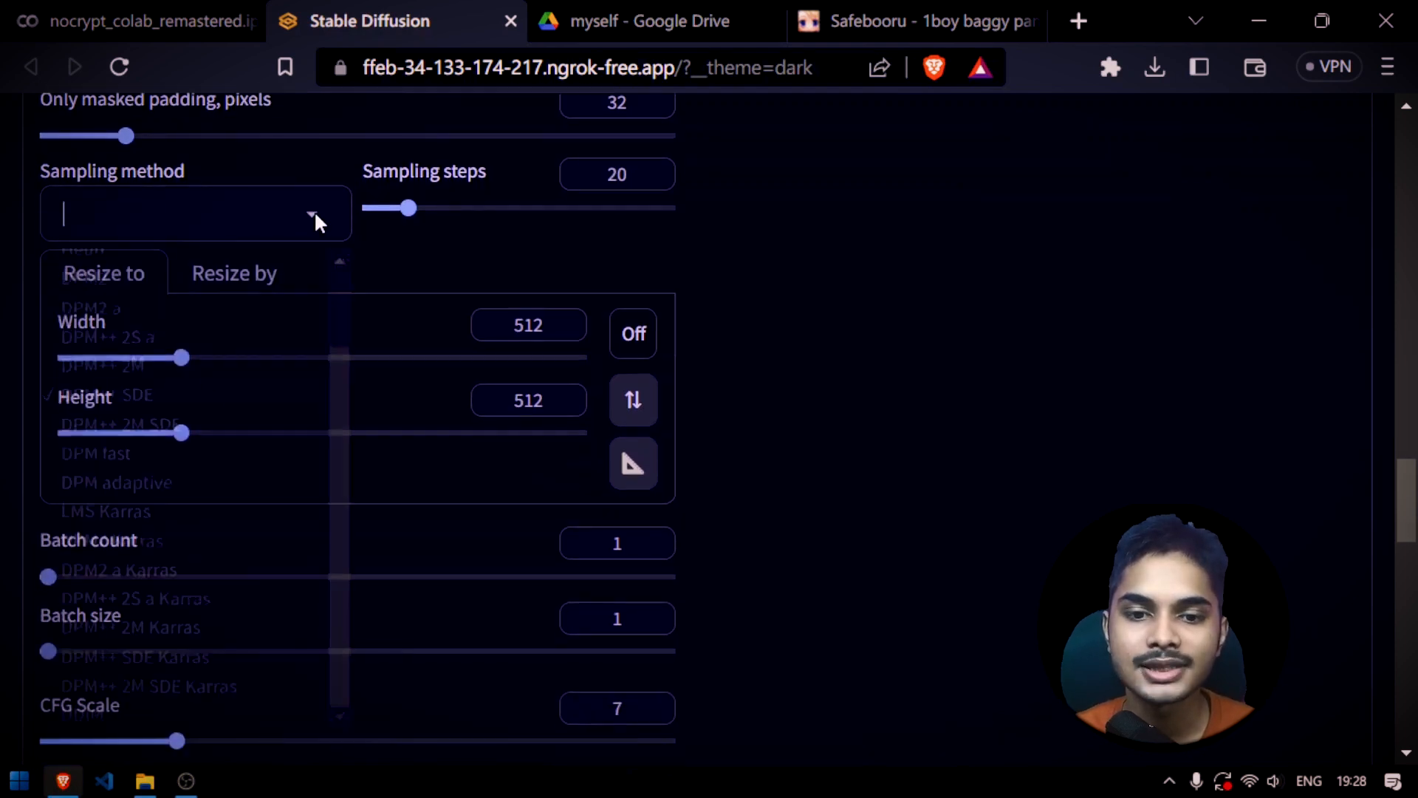
left_click(313, 216)
scroll(167, 541, "down", 3)
scroll(200, 355, "up", 2)
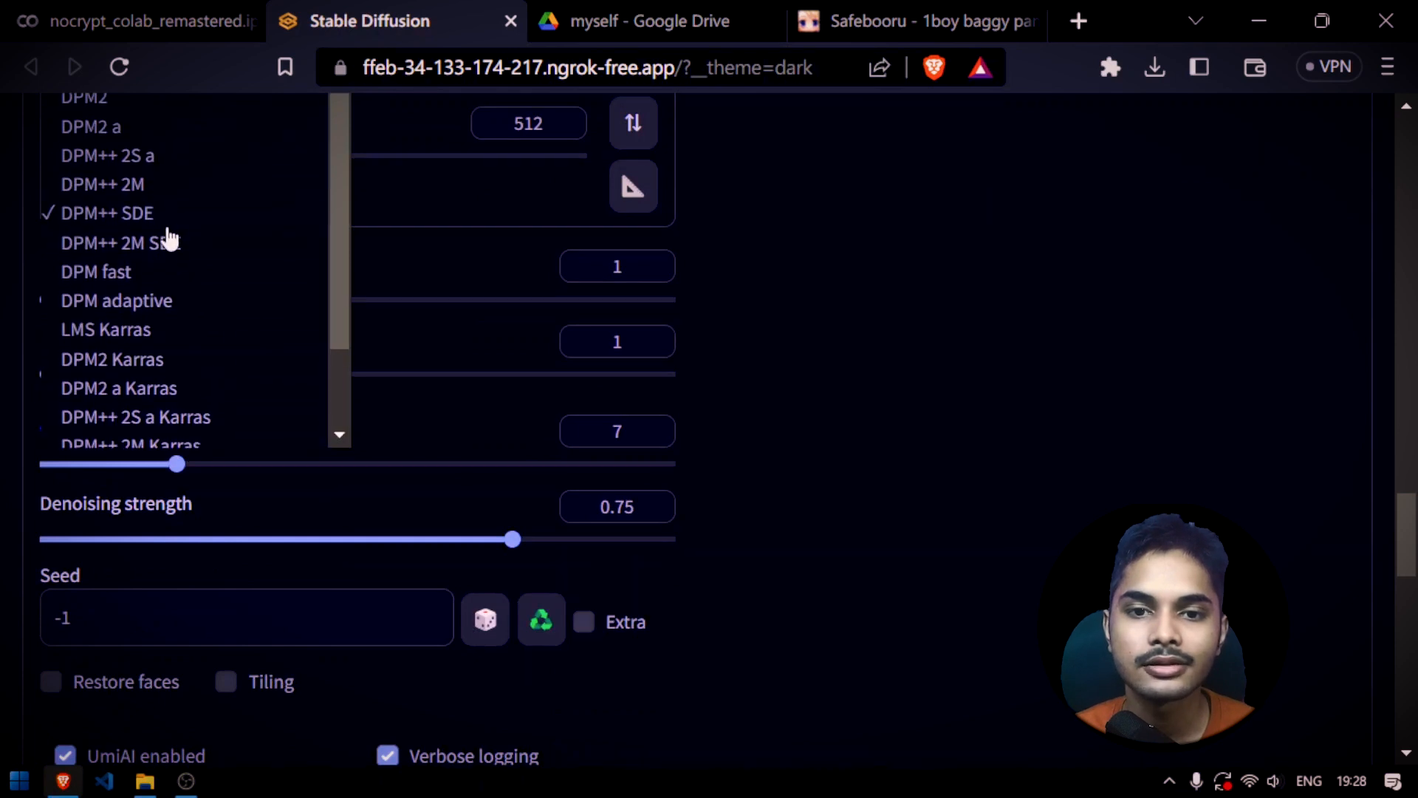
scroll(177, 428, "up", 2)
left_click(192, 515)
Set the img2img sampling steps to 50
scroll(595, 392, "up", 4)
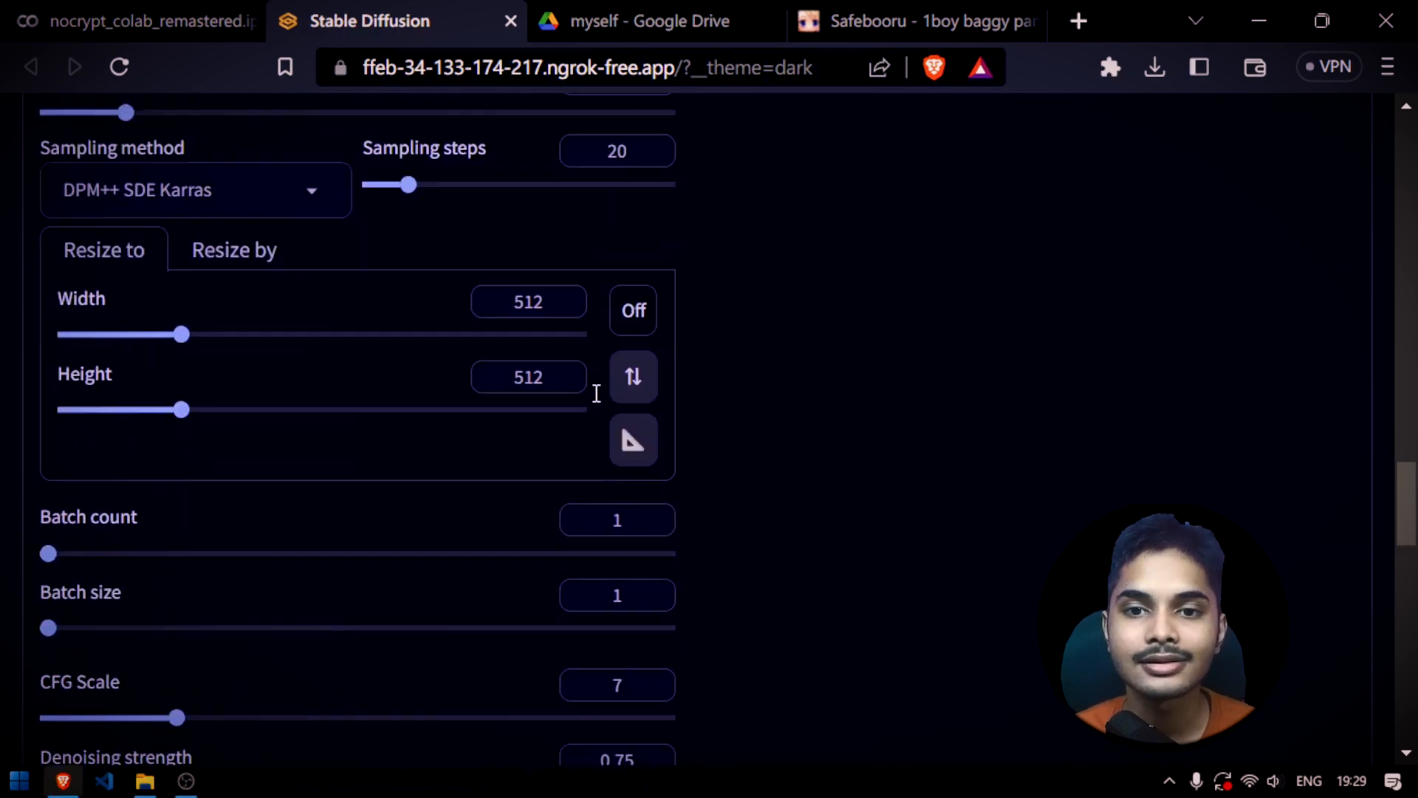
left_click_drag(419, 348, 438, 347)
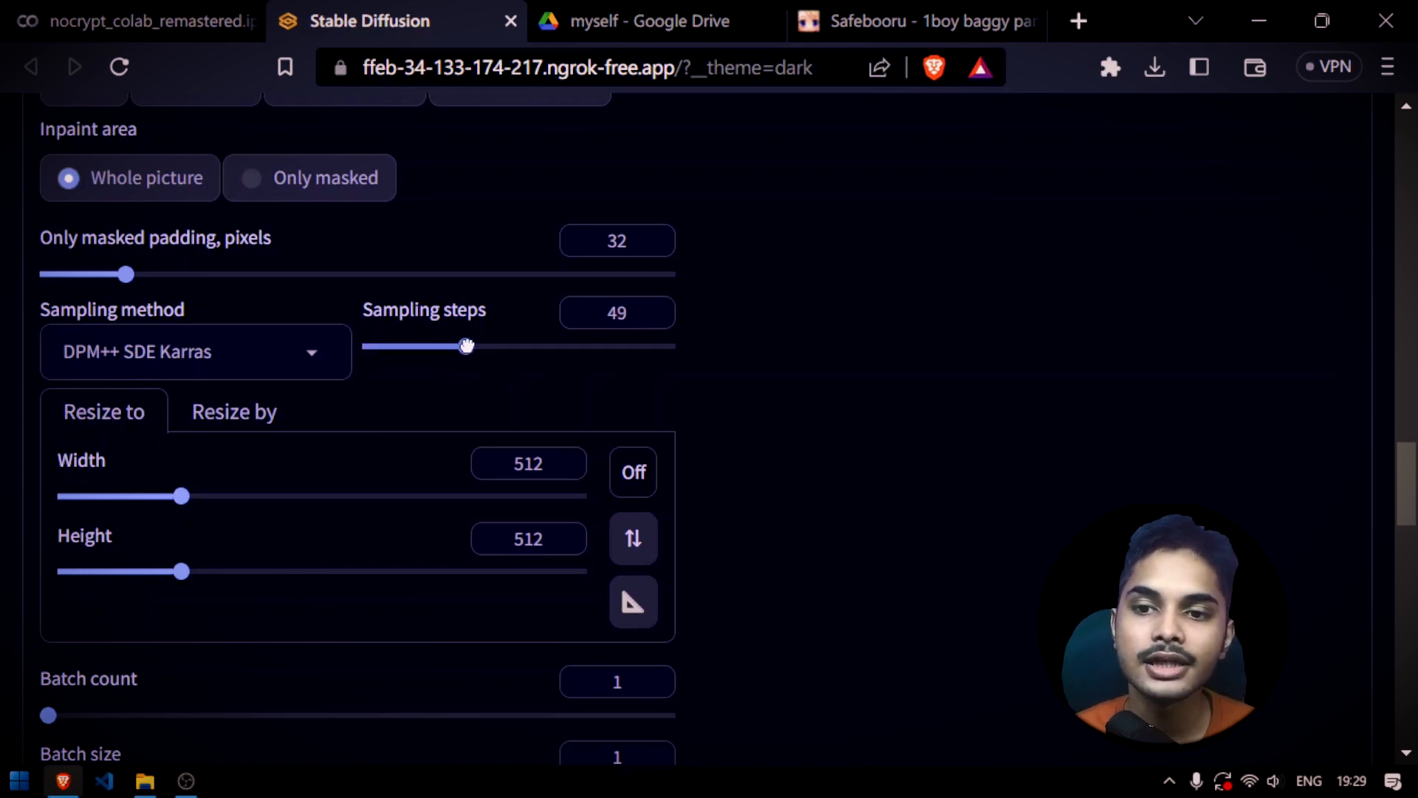
scroll(481, 402, "down", 7)
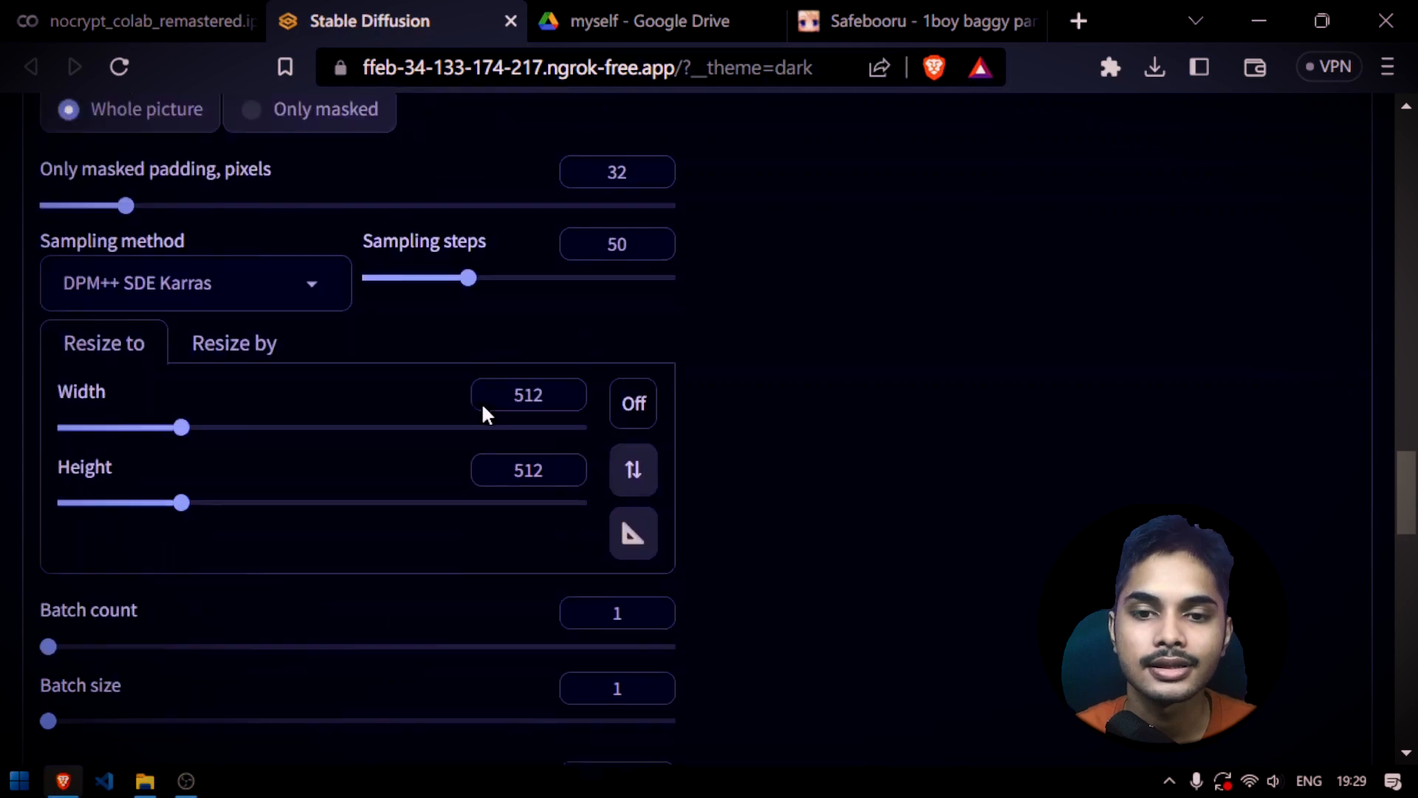
scroll(509, 421, "up", 2)
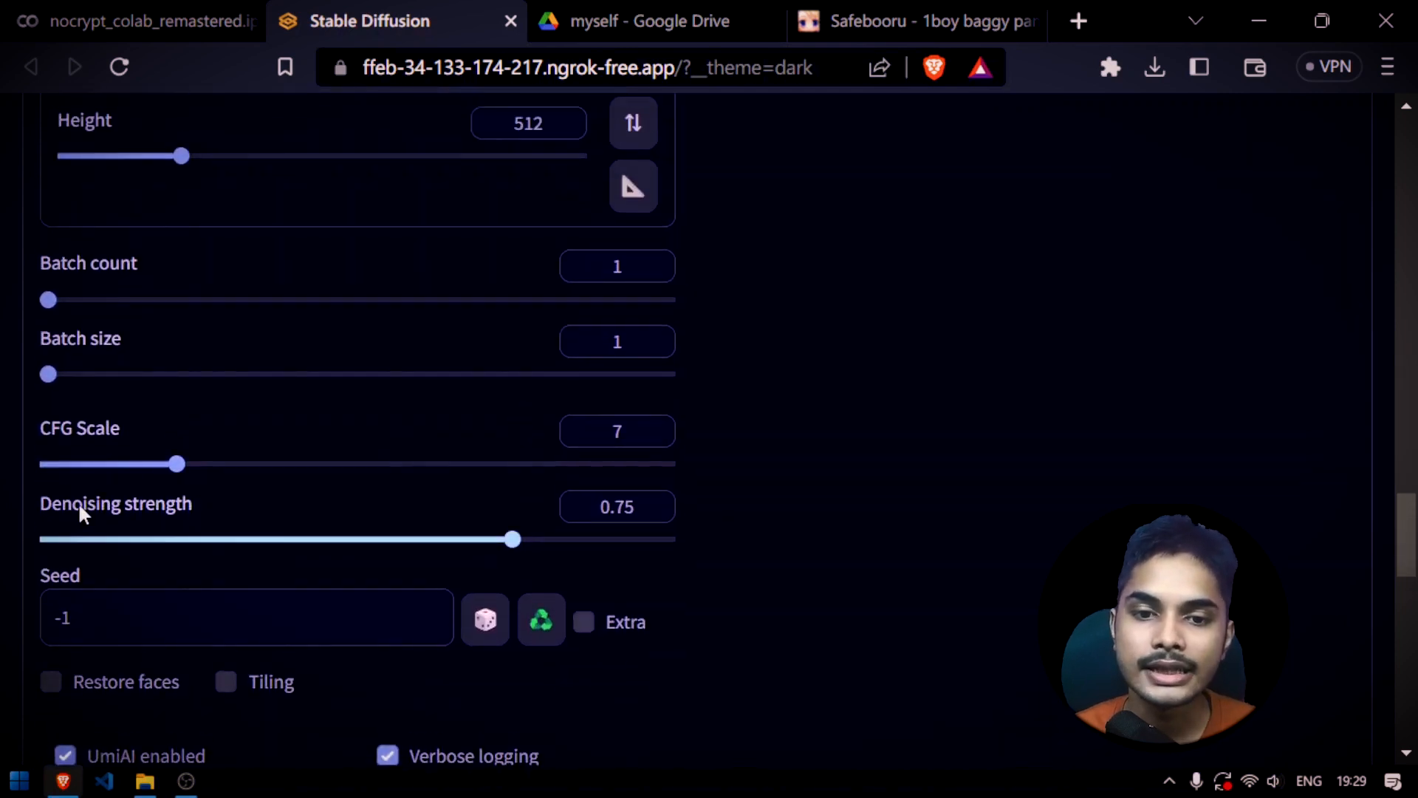
Set the denoising strength to 0.62 and review the neighbouring generation settings
left_click_drag(494, 540, 433, 538)
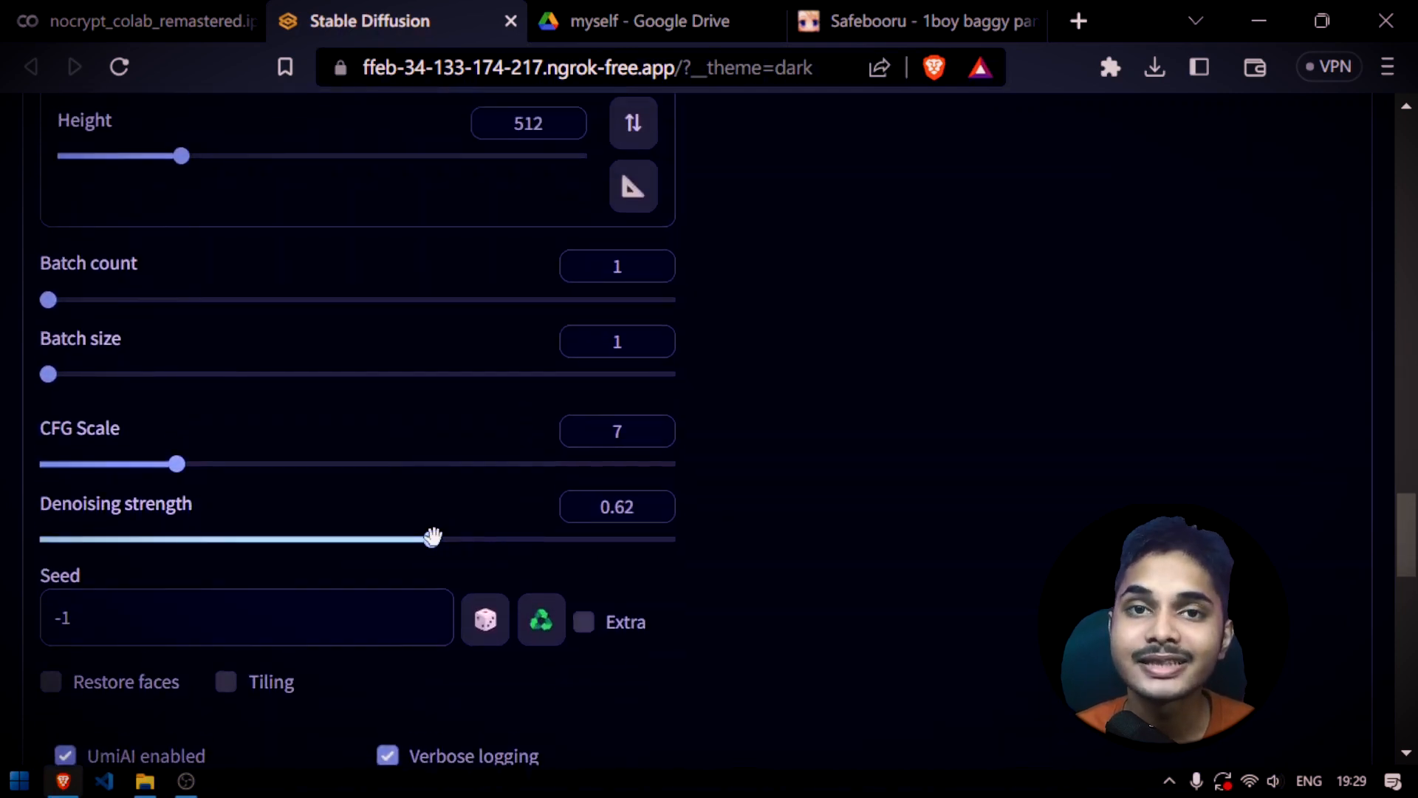
scroll(697, 500, "up", 5)
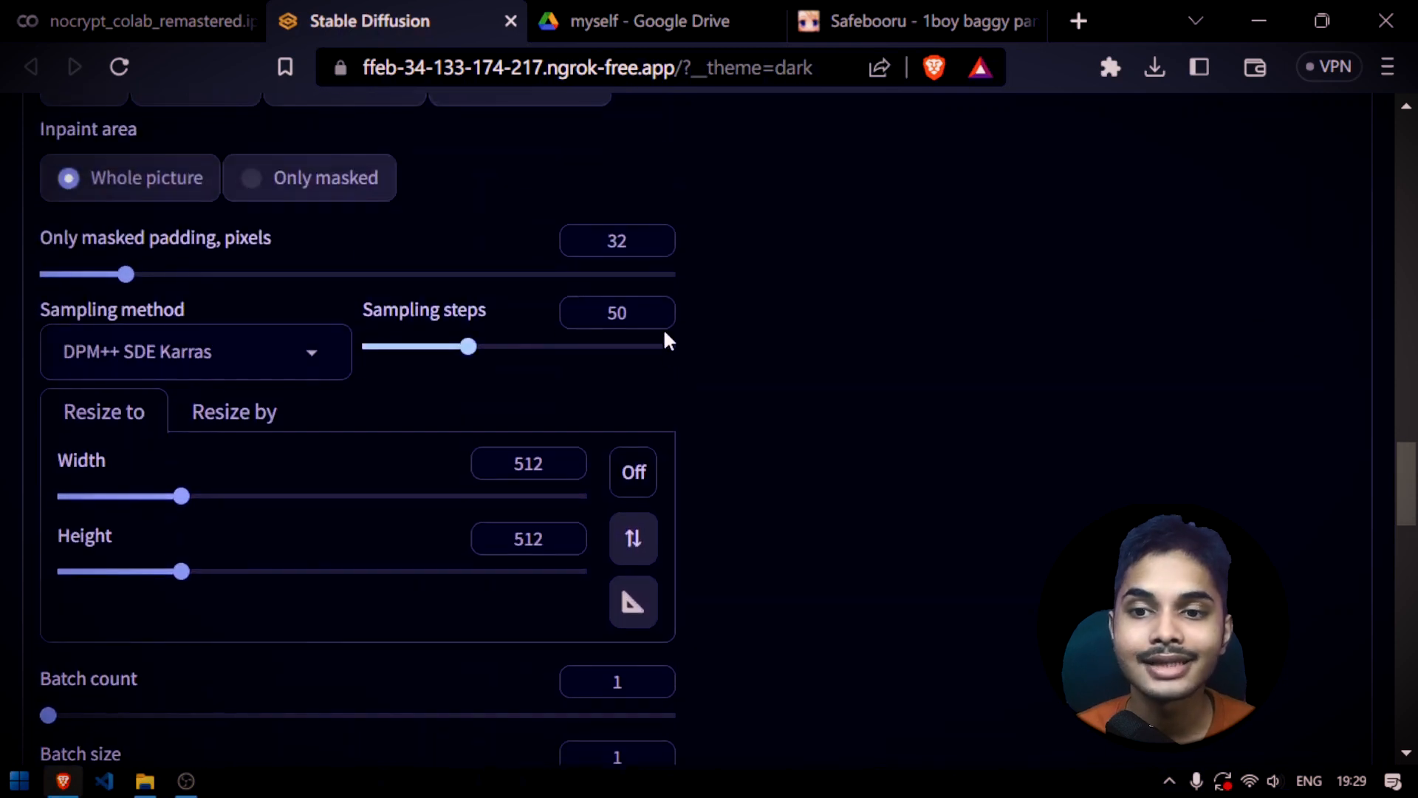
scroll(490, 436, "down", 8)
scroll(376, 411, "up", 2)
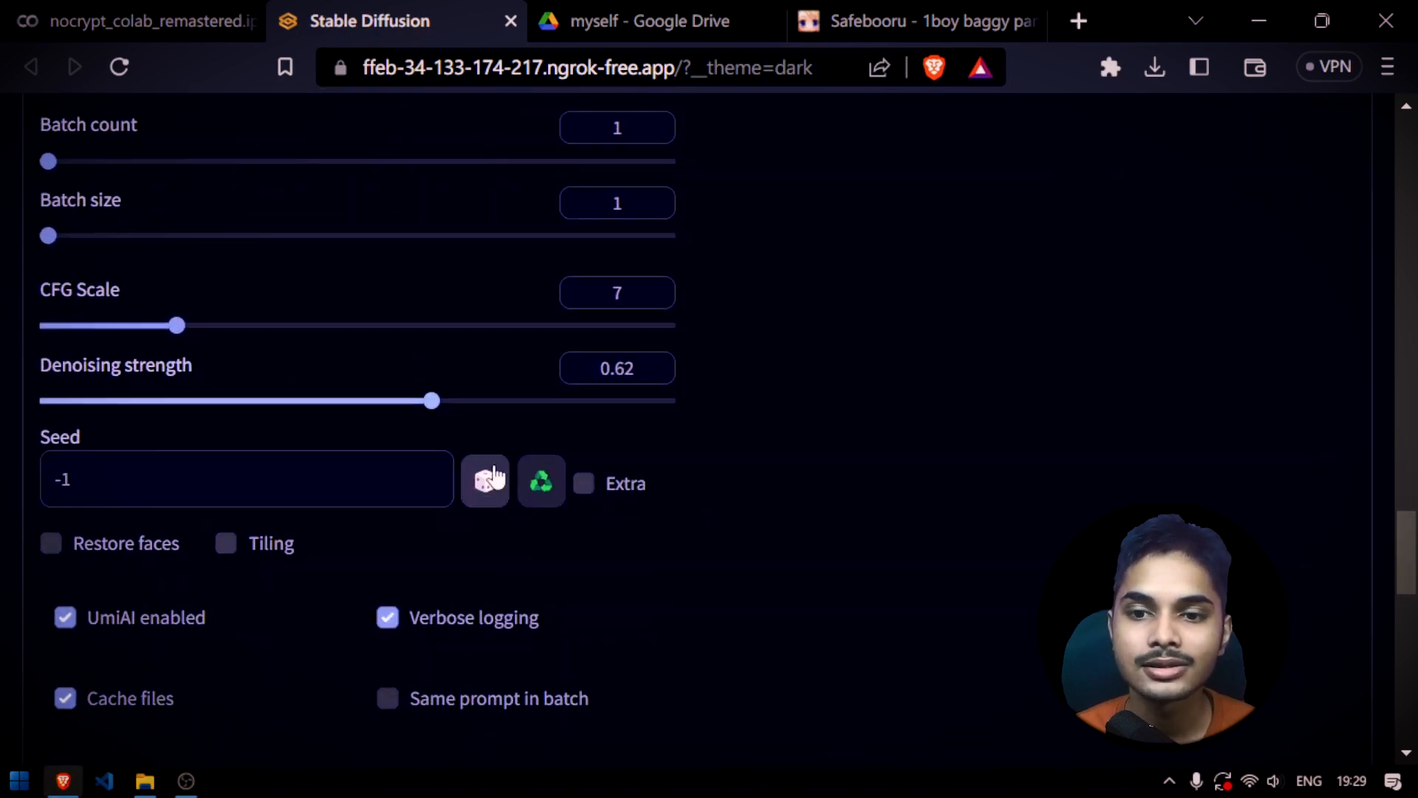
scroll(493, 477, "up", 2)
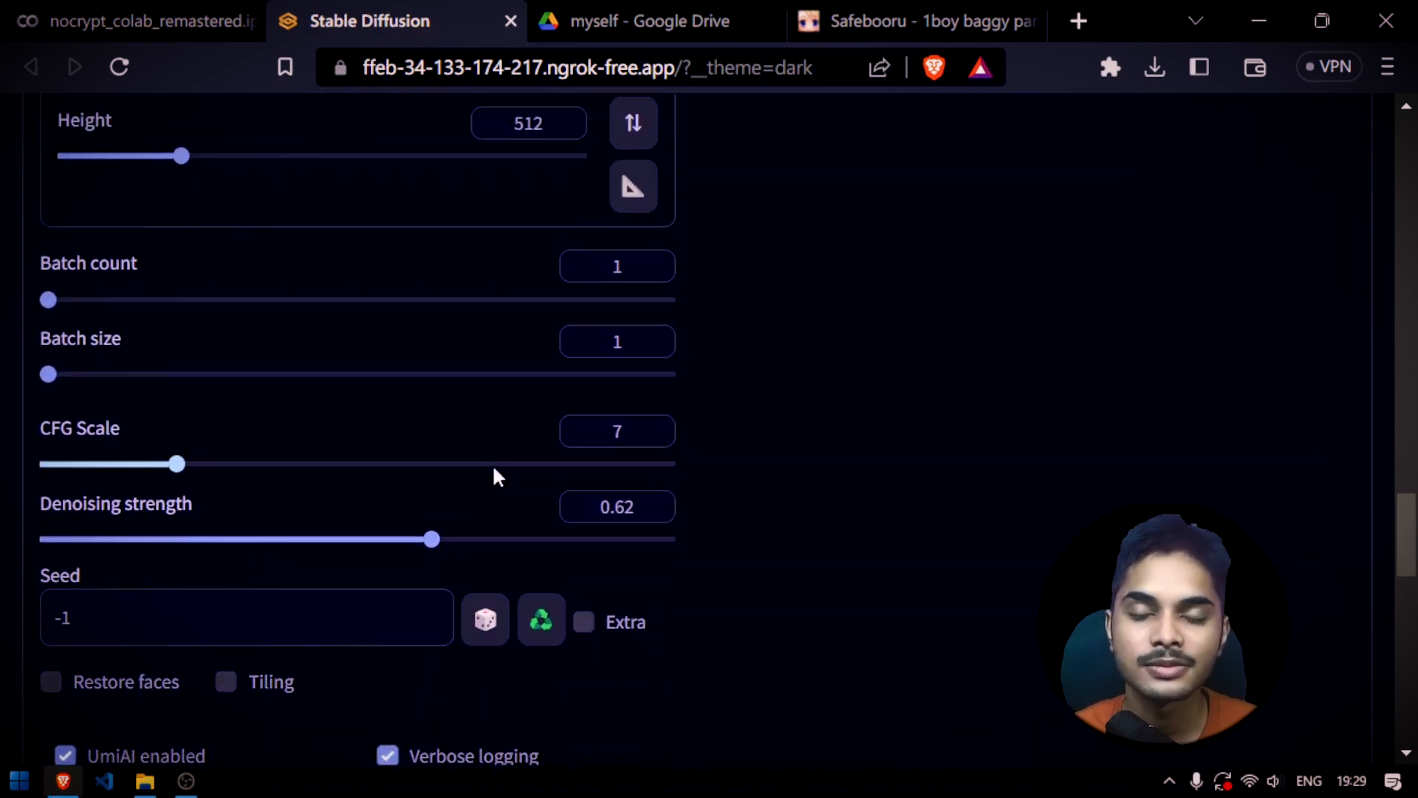
Lower the denoising strength to 0.16 and check it against the inpaint and sampling settings
left_click_drag(434, 540, 158, 537)
scroll(576, 493, "up", 8)
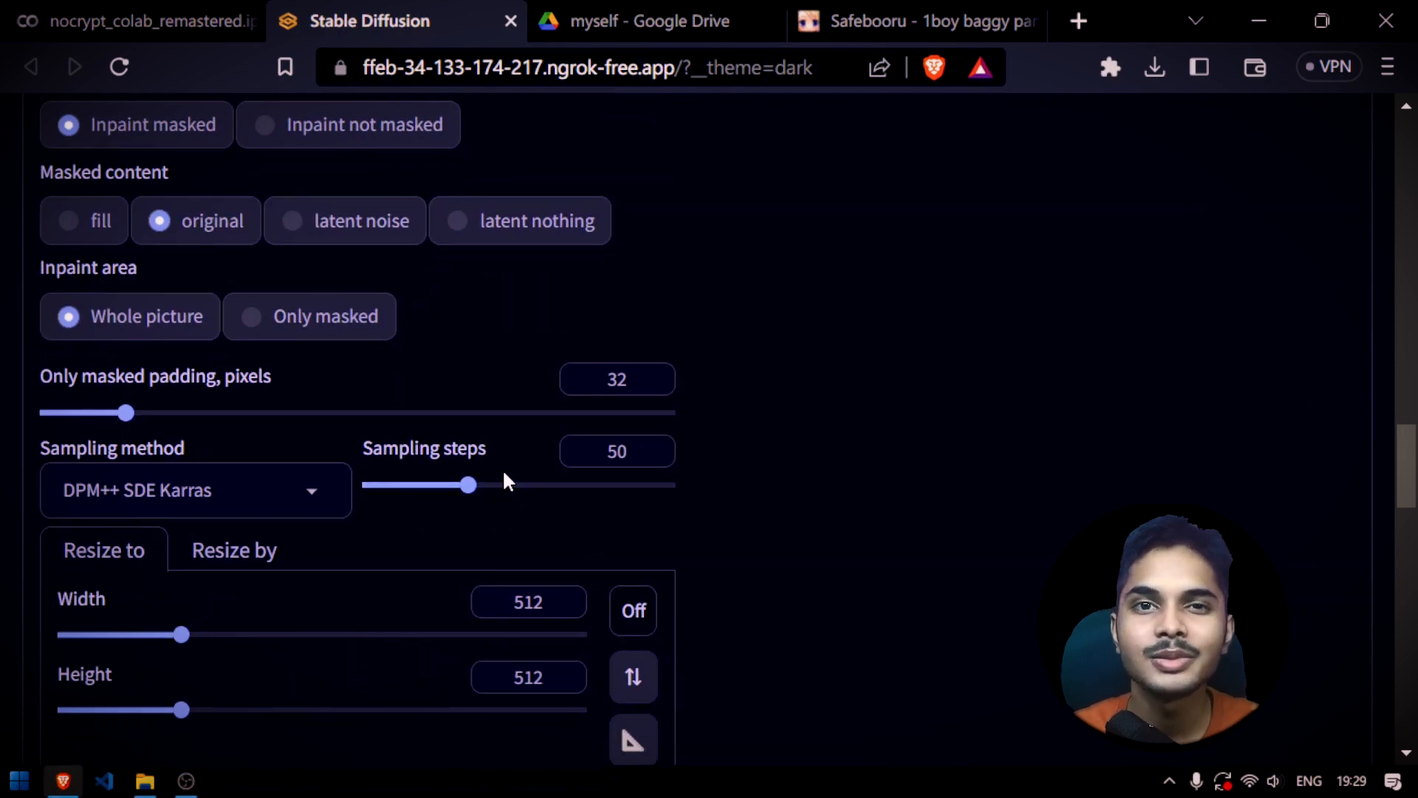
scroll(512, 477, "down", 13)
scroll(387, 415, "up", 4)
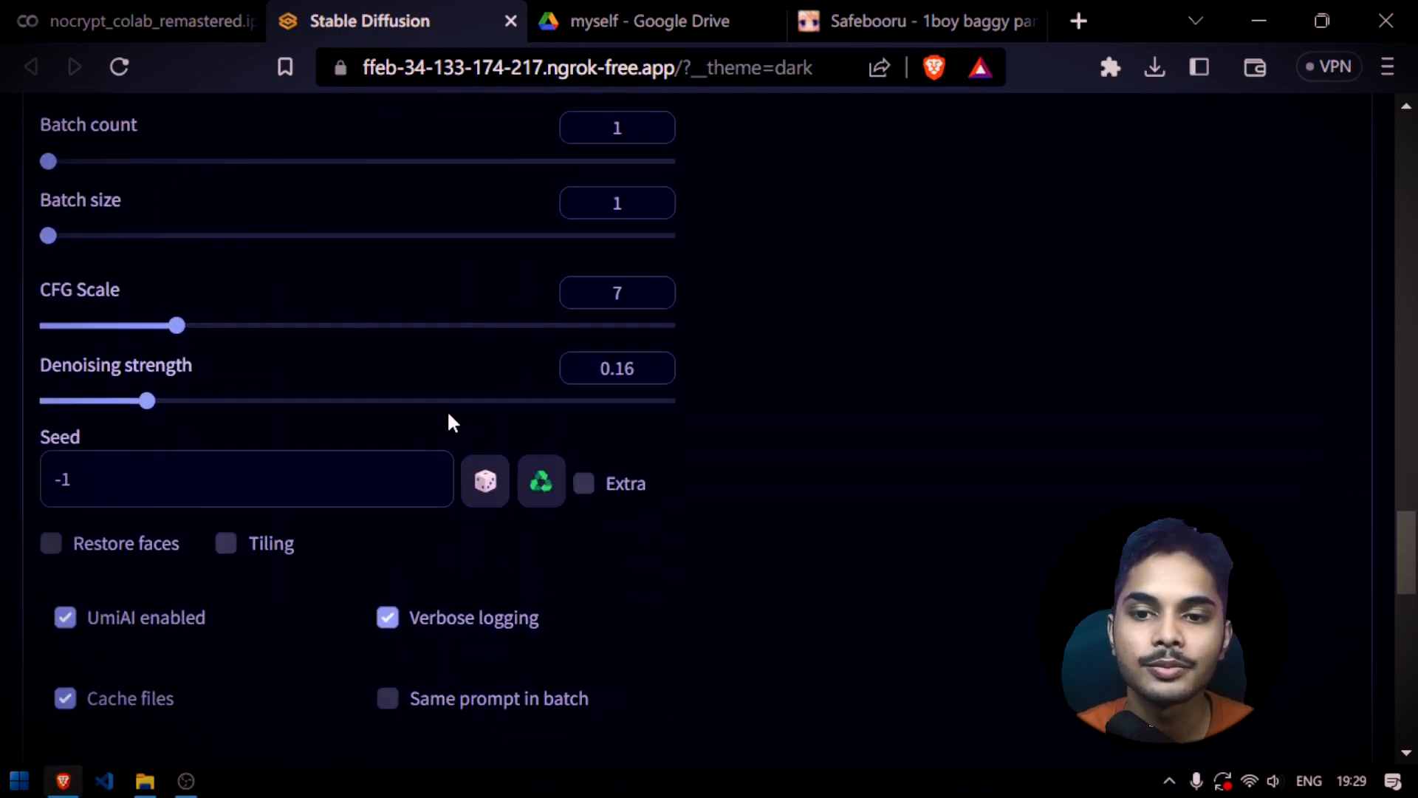
Set the denoising strength to 0.7 and generate the inpainted dinosaur image
mouse_move(477, 403)
left_mouse_down()
mouse_move(503, 400)
mouse_move(482, 400)
left_mouse_up()
scroll(519, 453, "down", 7)
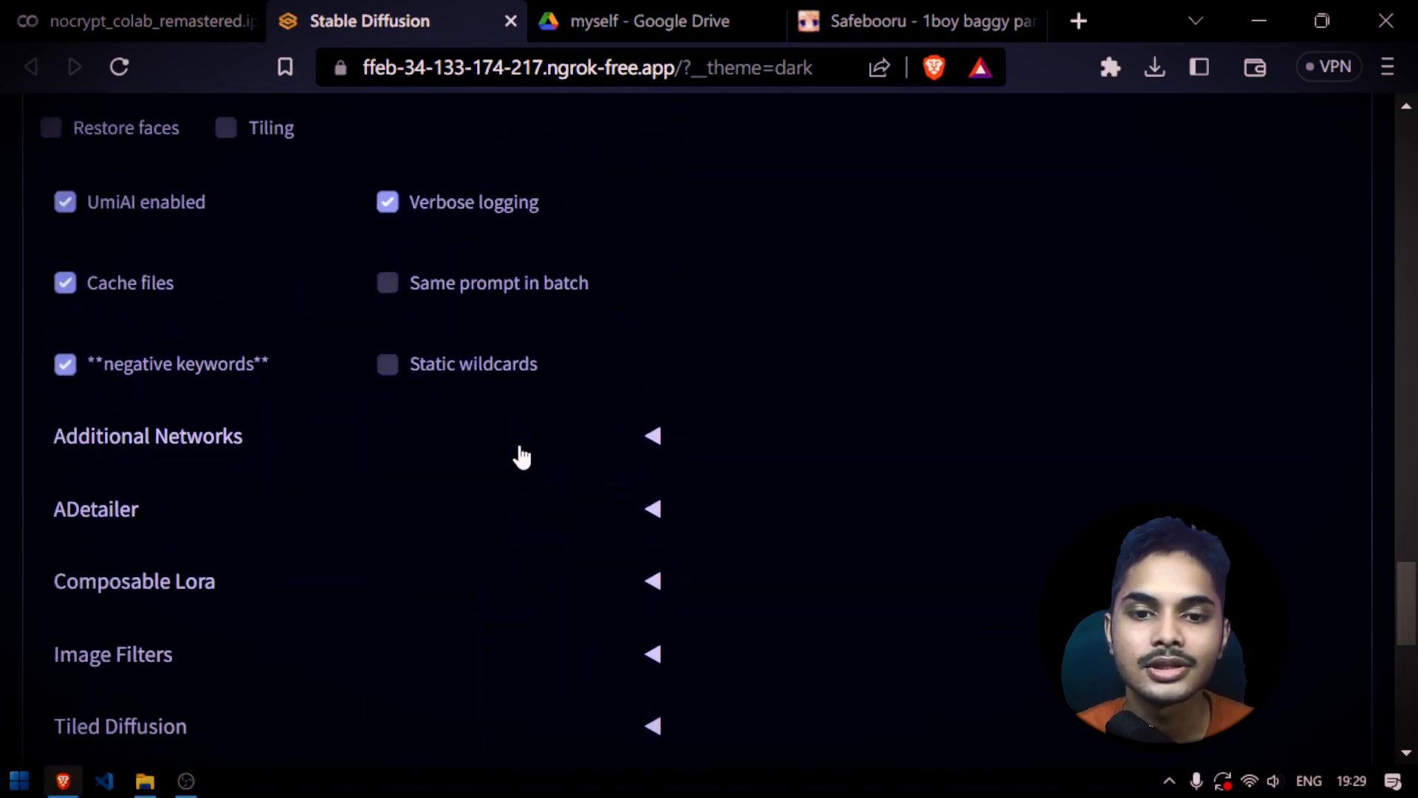
scroll(521, 458, "up", 20)
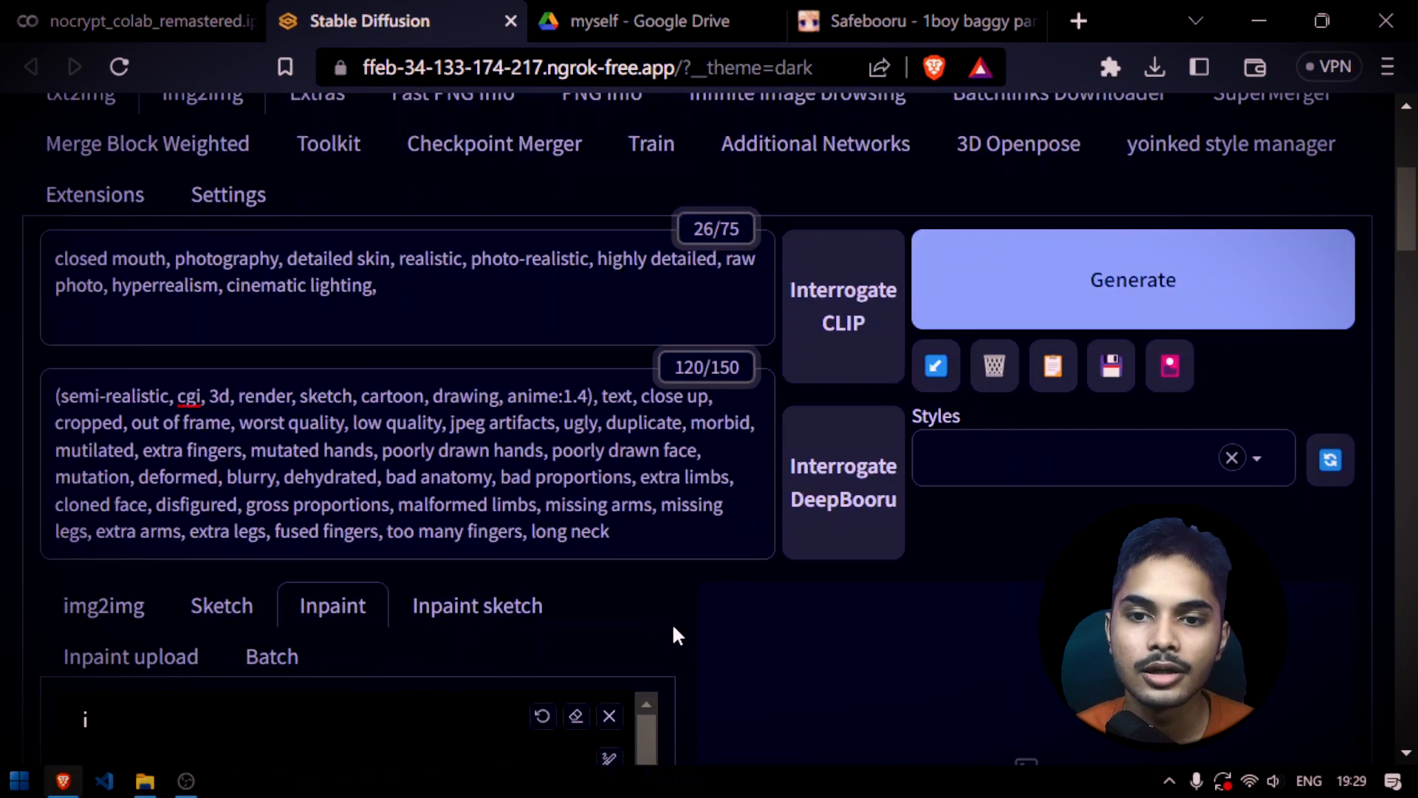
left_click(1130, 296)
Check the generation progress in the Colab log and the img2img page, and inspect the finished dinosaur image at full size
key("ctrl+shift+Tab")
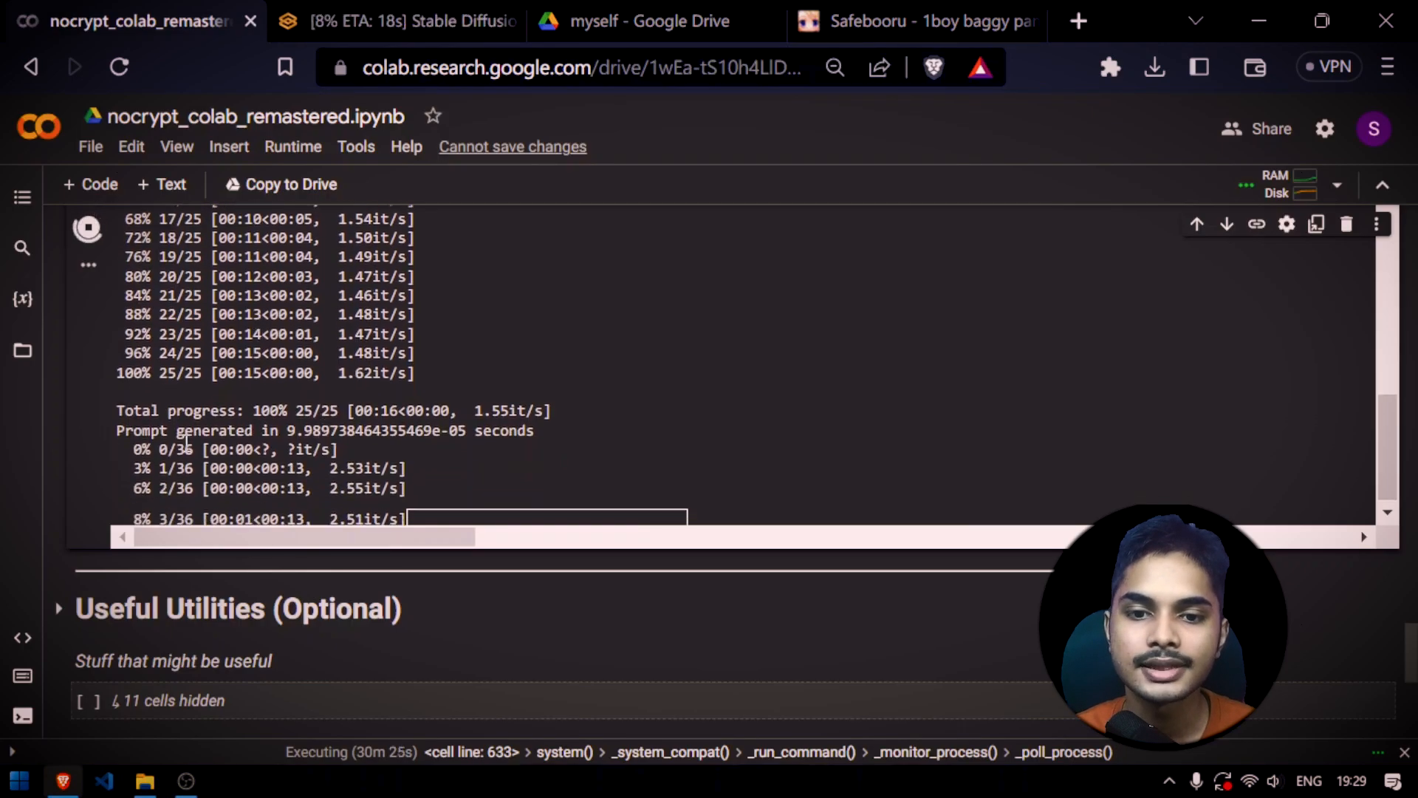
key("ctrl+Tab")
scroll(711, 561, "down", 8)
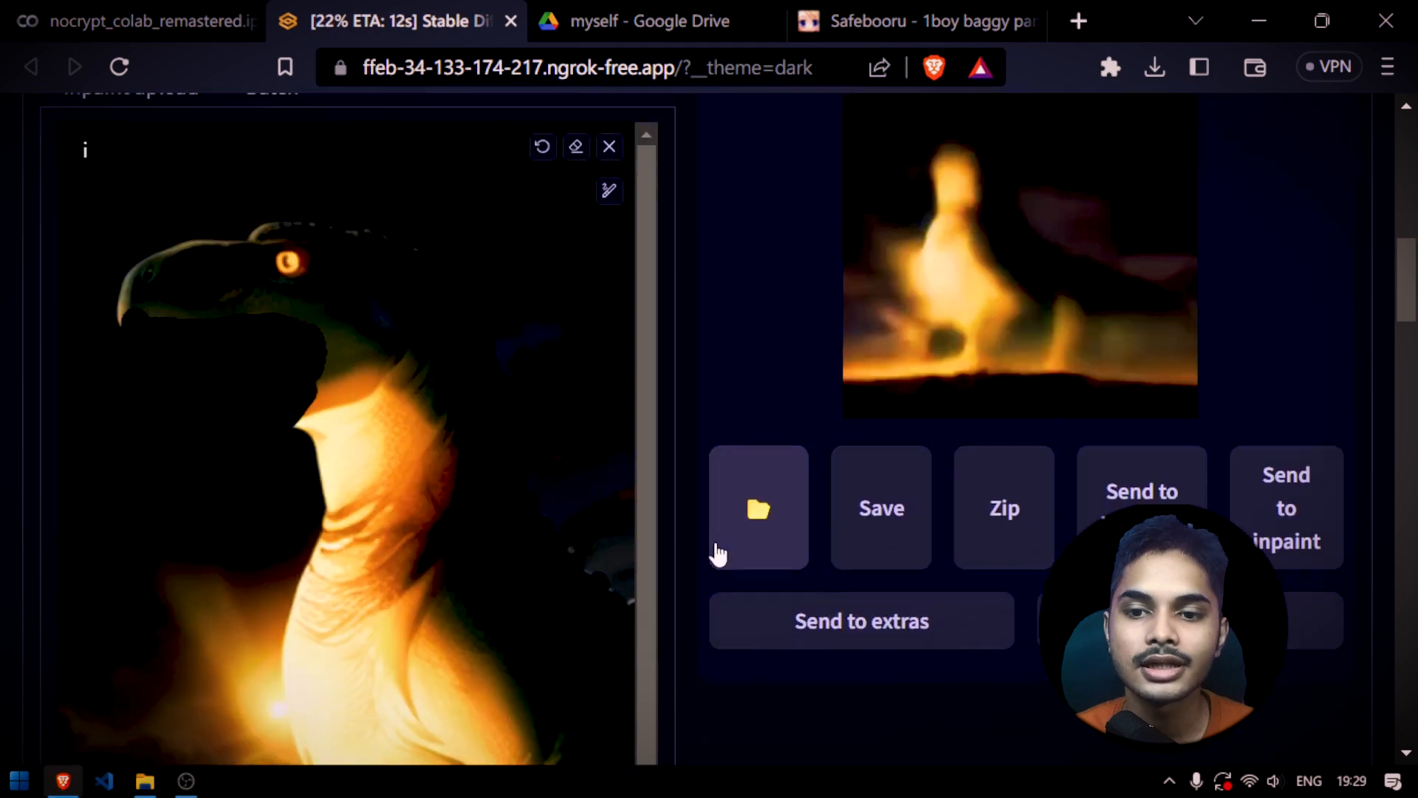
scroll(709, 568, "down", 10)
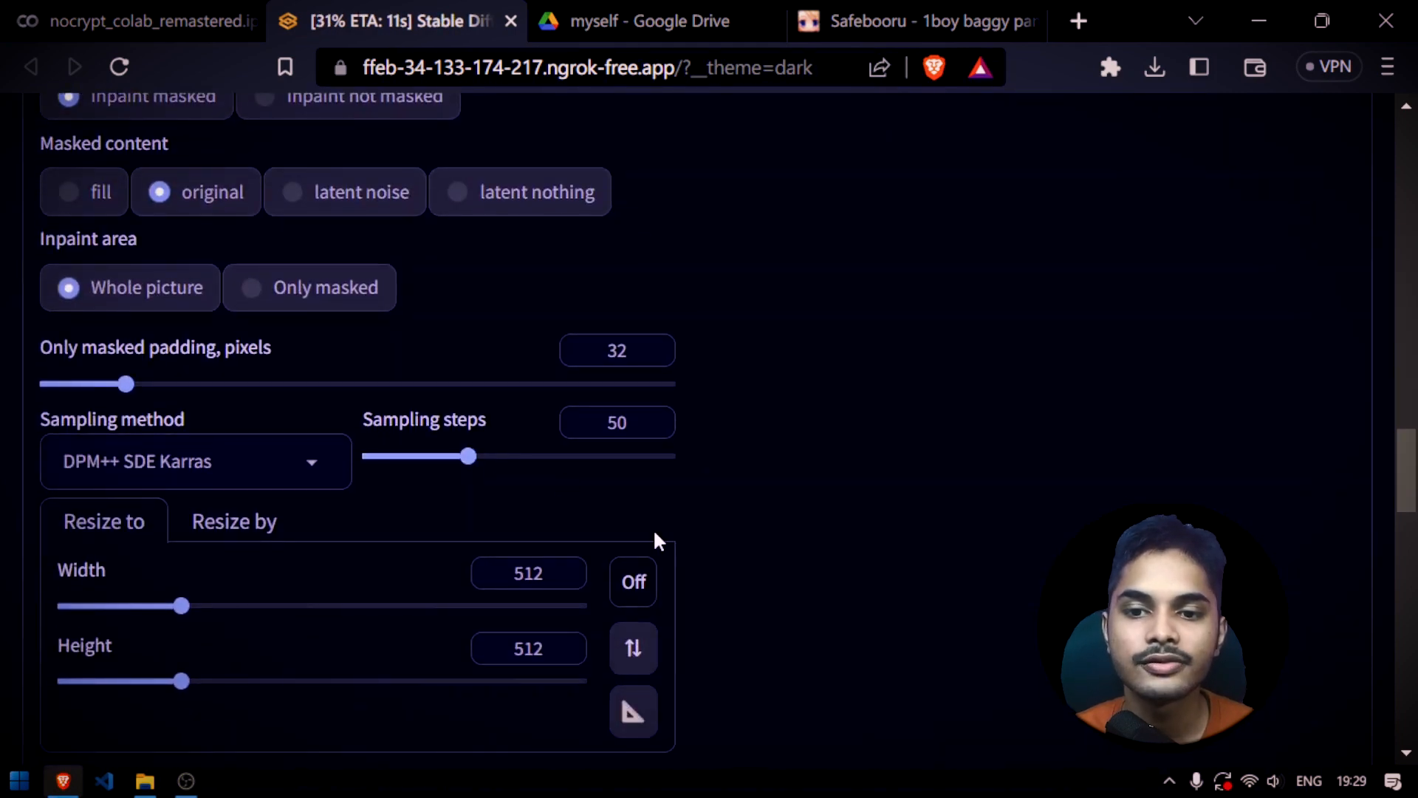
scroll(654, 539, "down", 6)
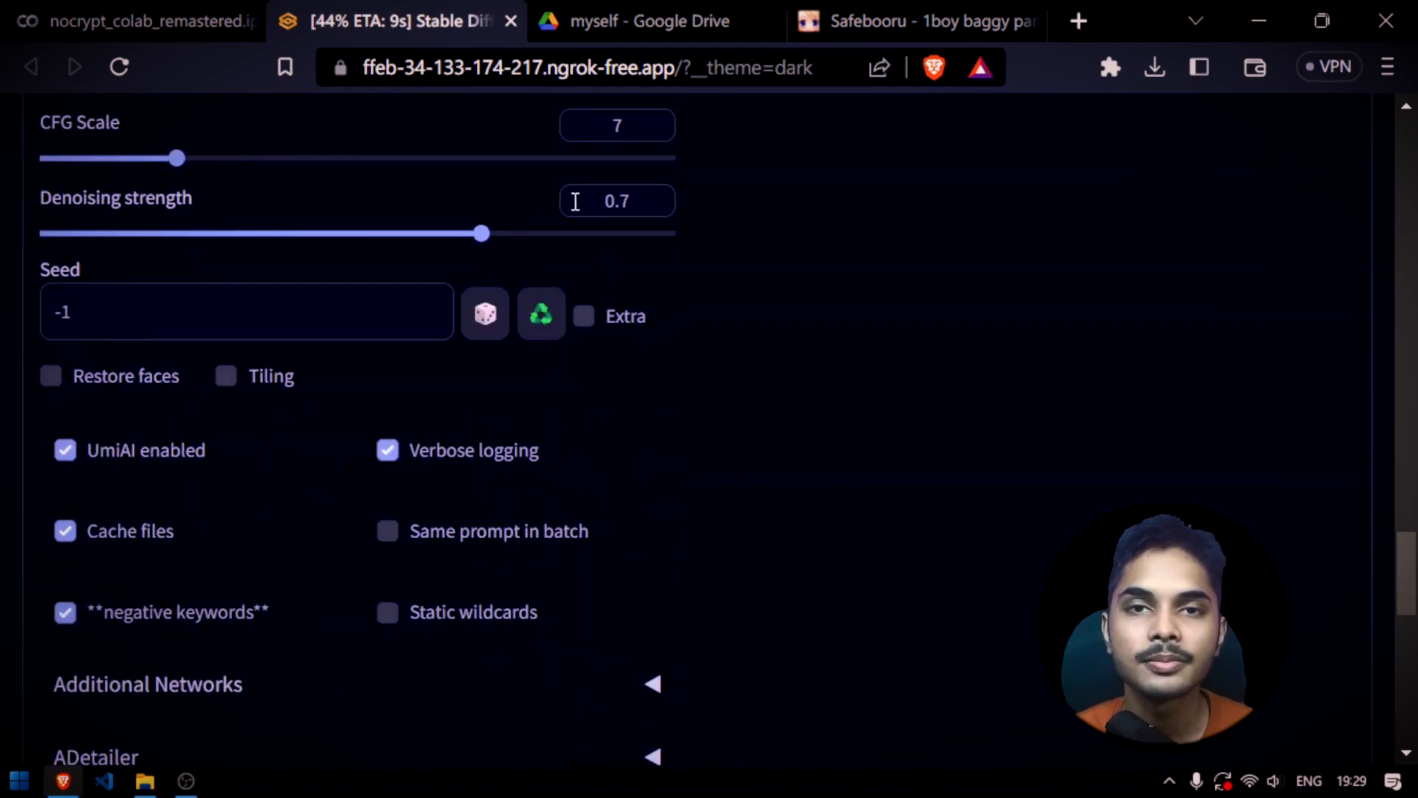
scroll(658, 406, "up", 15)
scroll(676, 370, "up", 3)
scroll(700, 406, "down", 1)
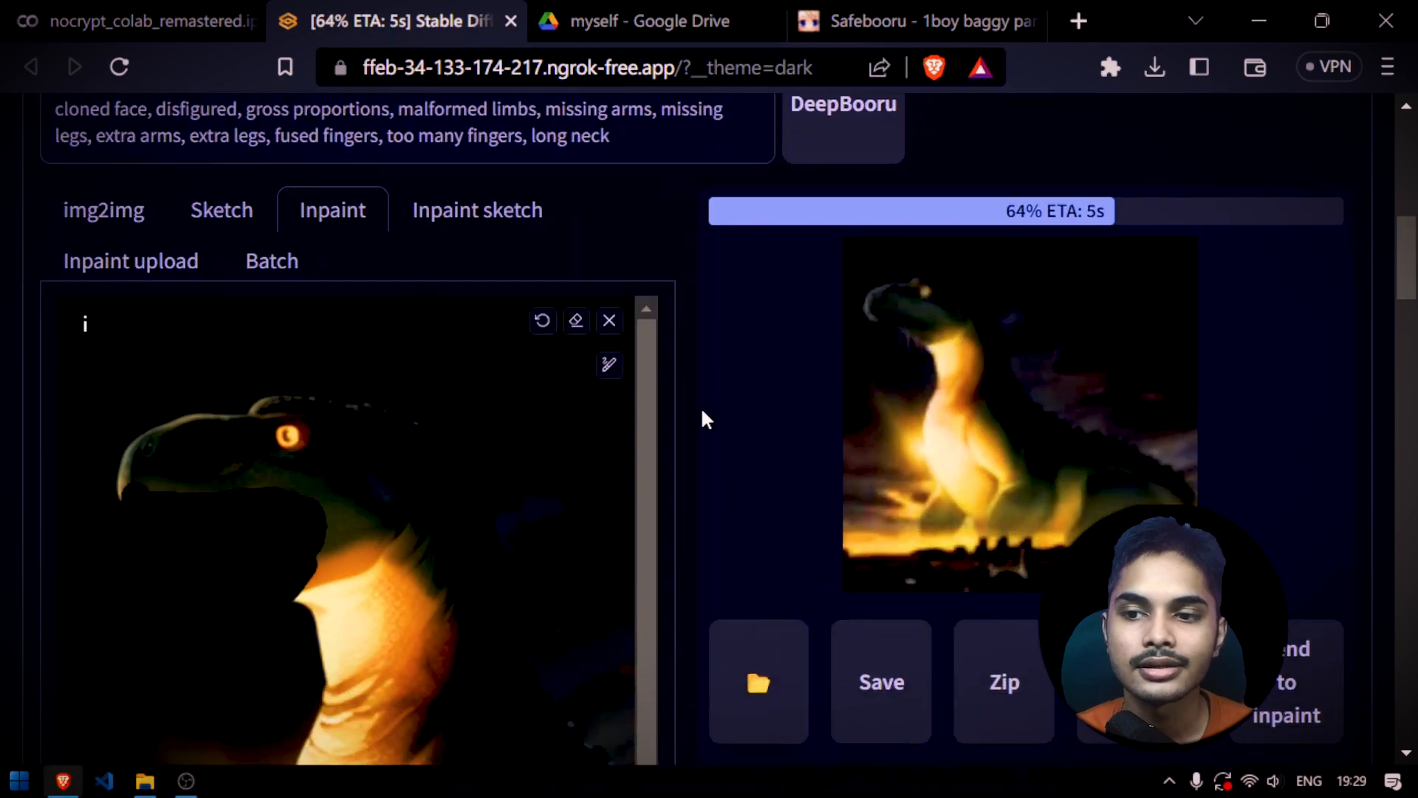
left_click(998, 348)
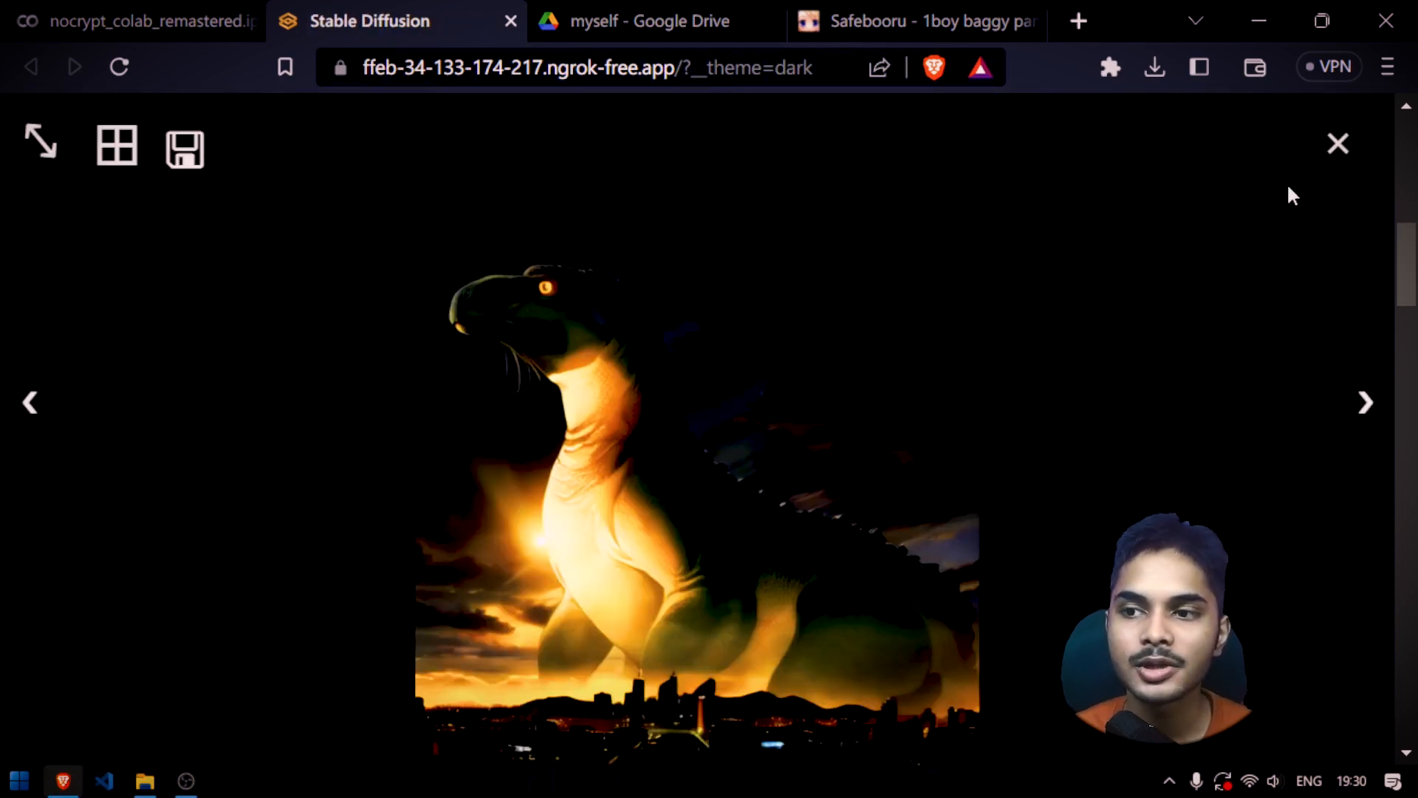
left_click(1314, 197)
Raise the denoising strength slightly above 0.7 and generate the inpainted image again
scroll(961, 442, "down", 8)
scroll(962, 441, "up", 2)
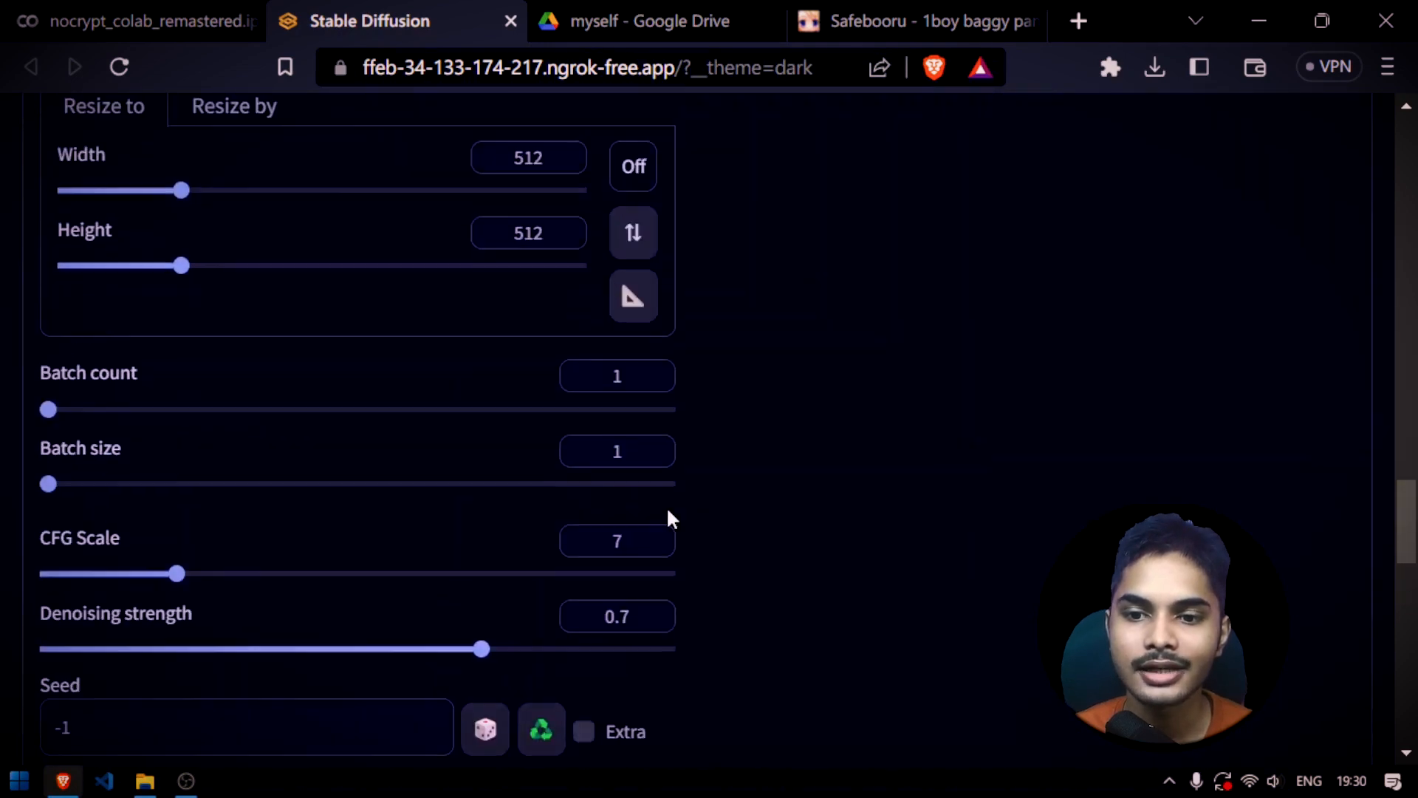
left_click_drag(500, 648, 547, 649)
scroll(775, 529, "up", 5)
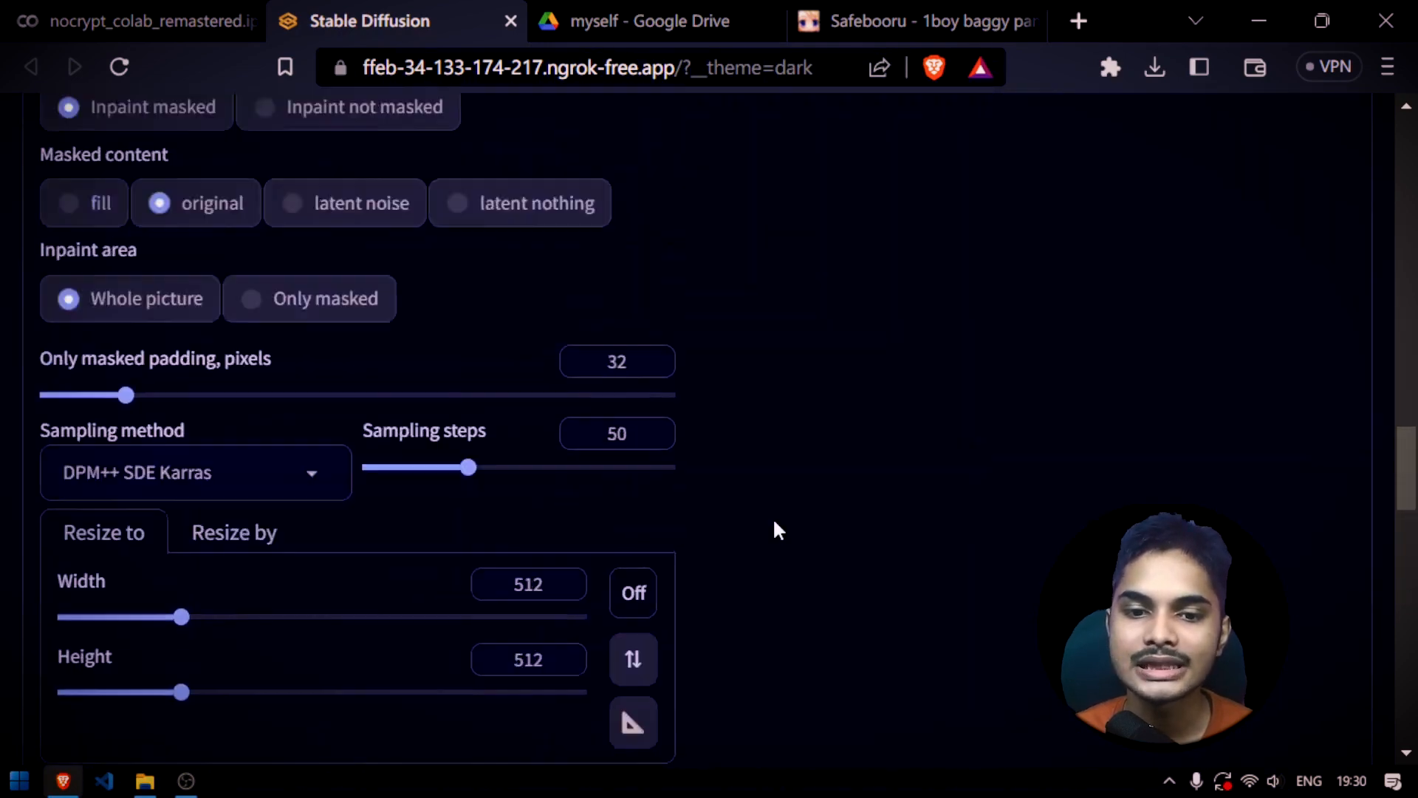
scroll(772, 528, "up", 8)
left_click(1093, 140)
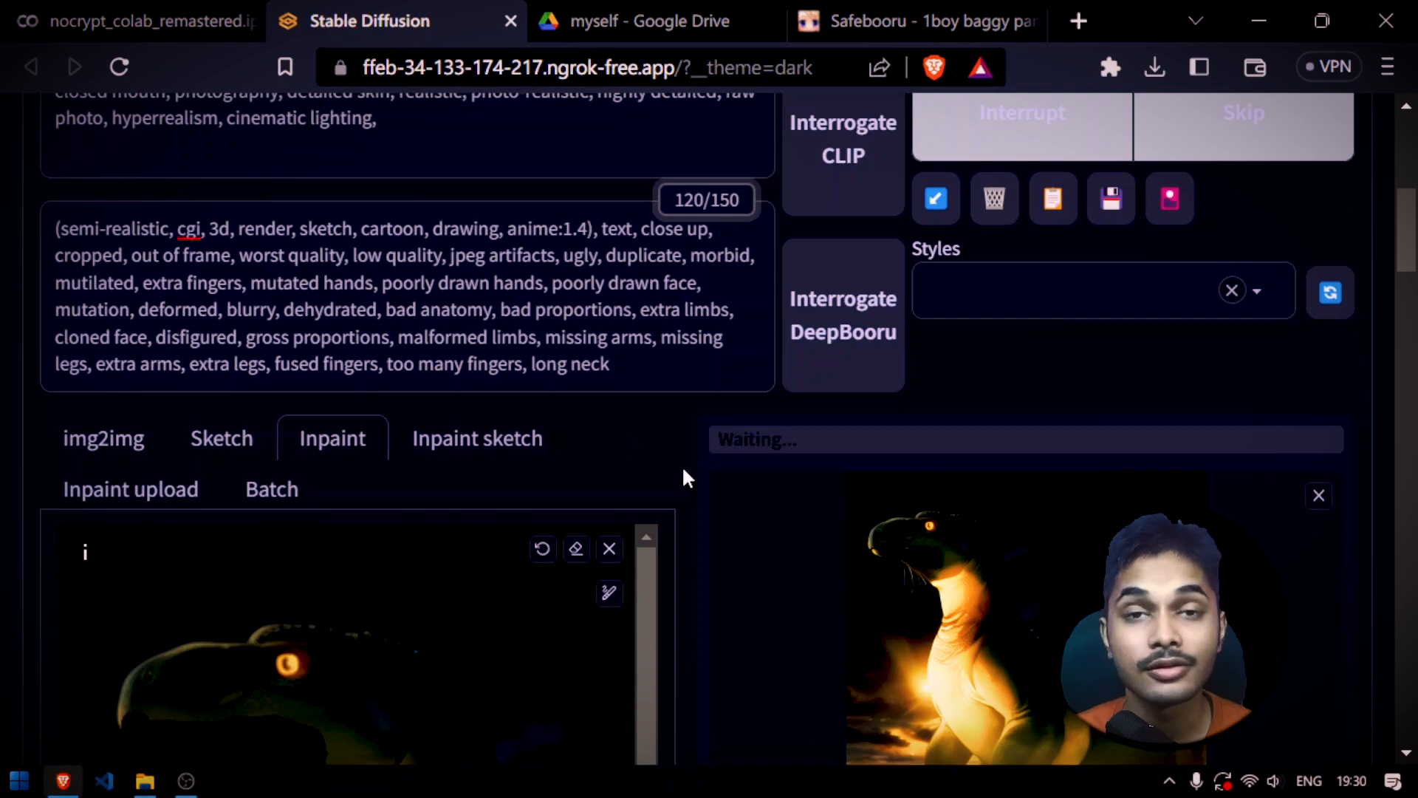
Review the inpaint and sampling settings during generation and examine the dinosaur's mouth in the new full-size image
scroll(686, 469, "down", 15)
scroll(710, 452, "up", 7)
scroll(713, 454, "up", 4)
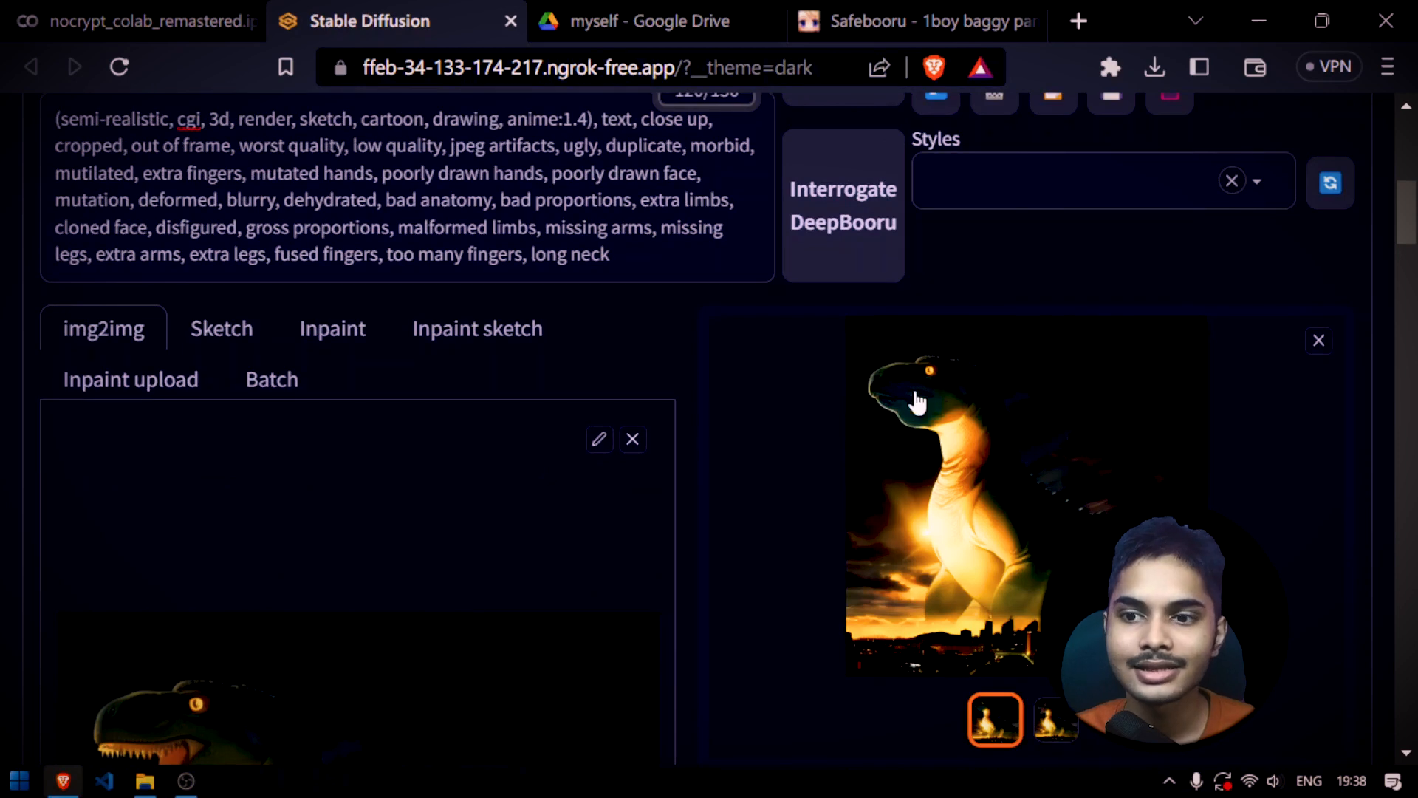
left_click(914, 399)
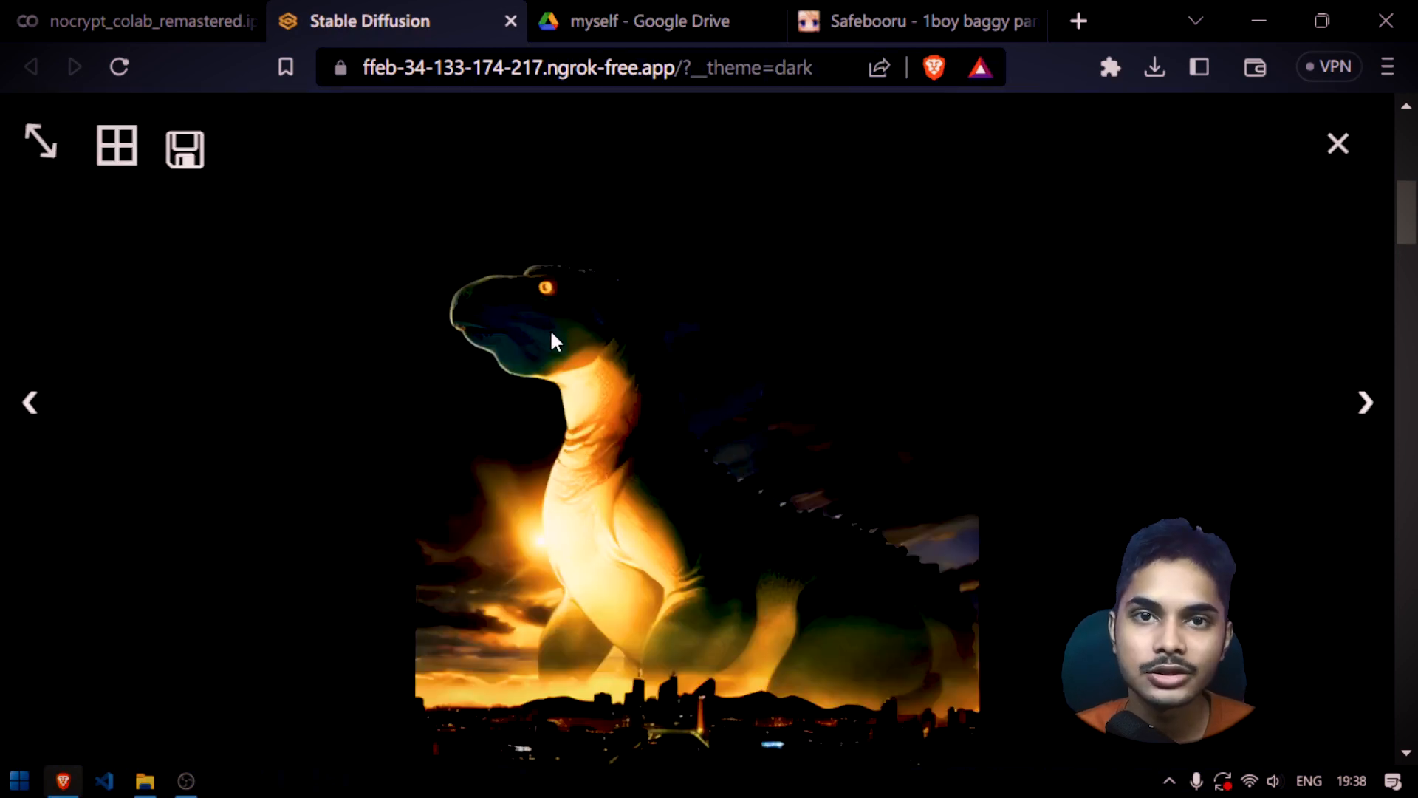
left_click(342, 139)
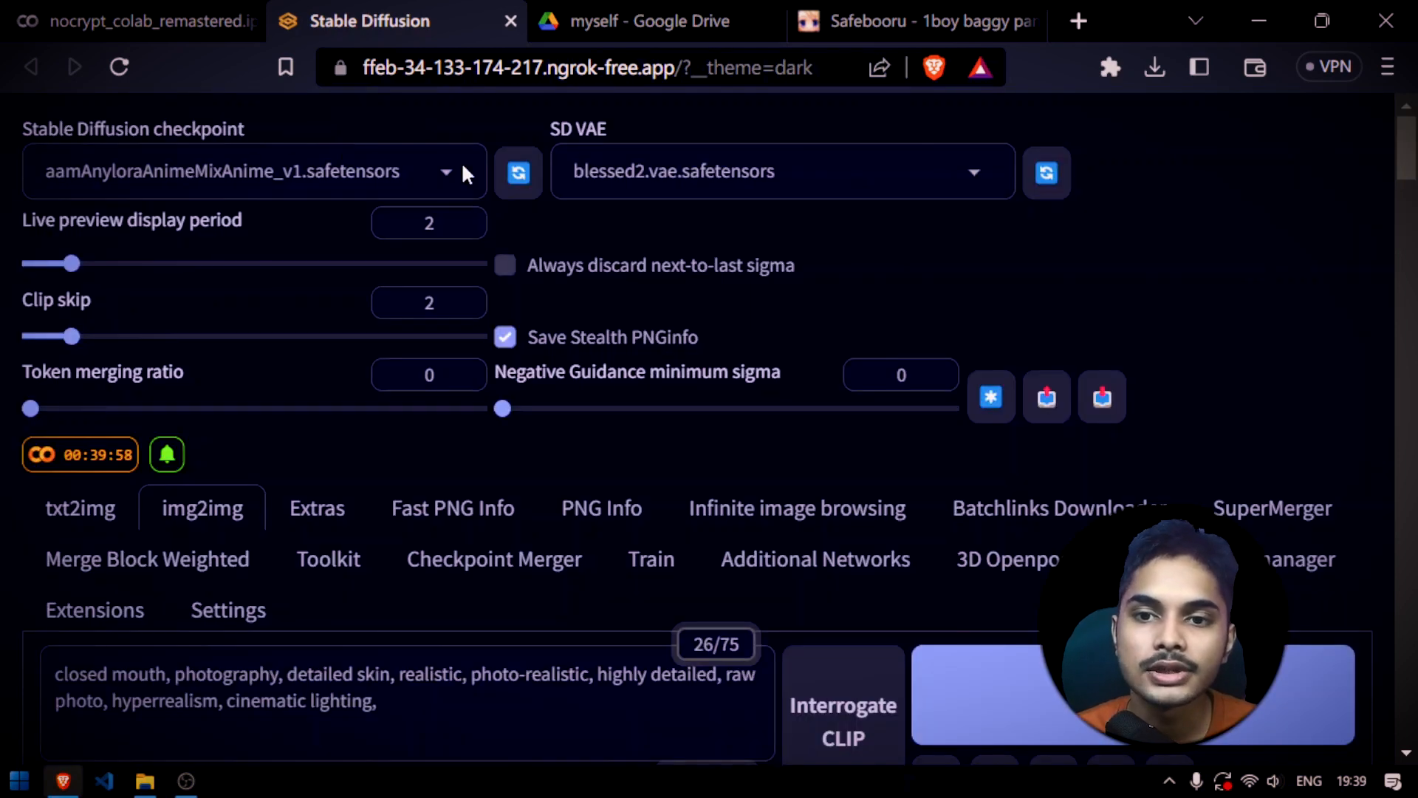
Review the available Stable Diffusion checkpoints and the current img2img prompts
left_click(437, 170)
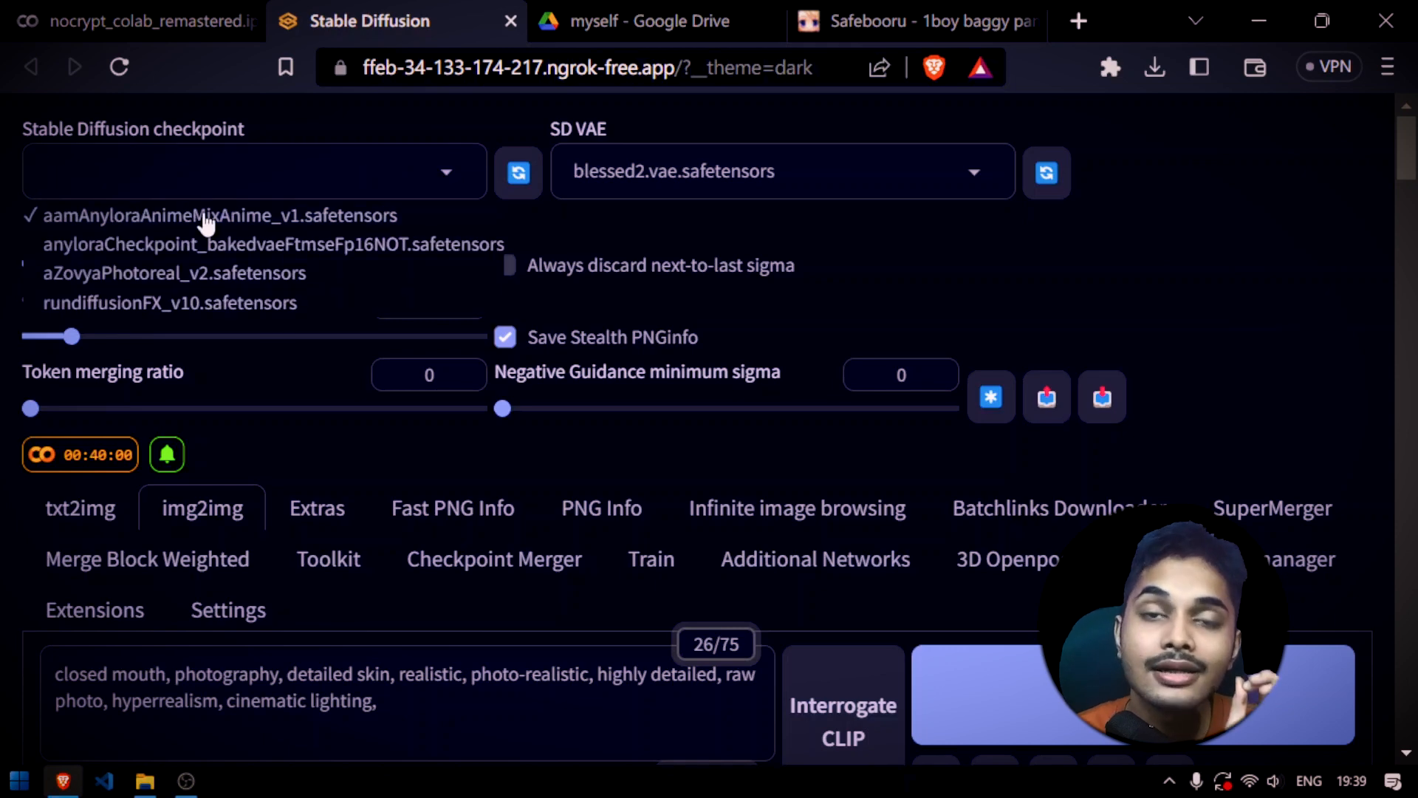
scroll(538, 496, "down", 10)
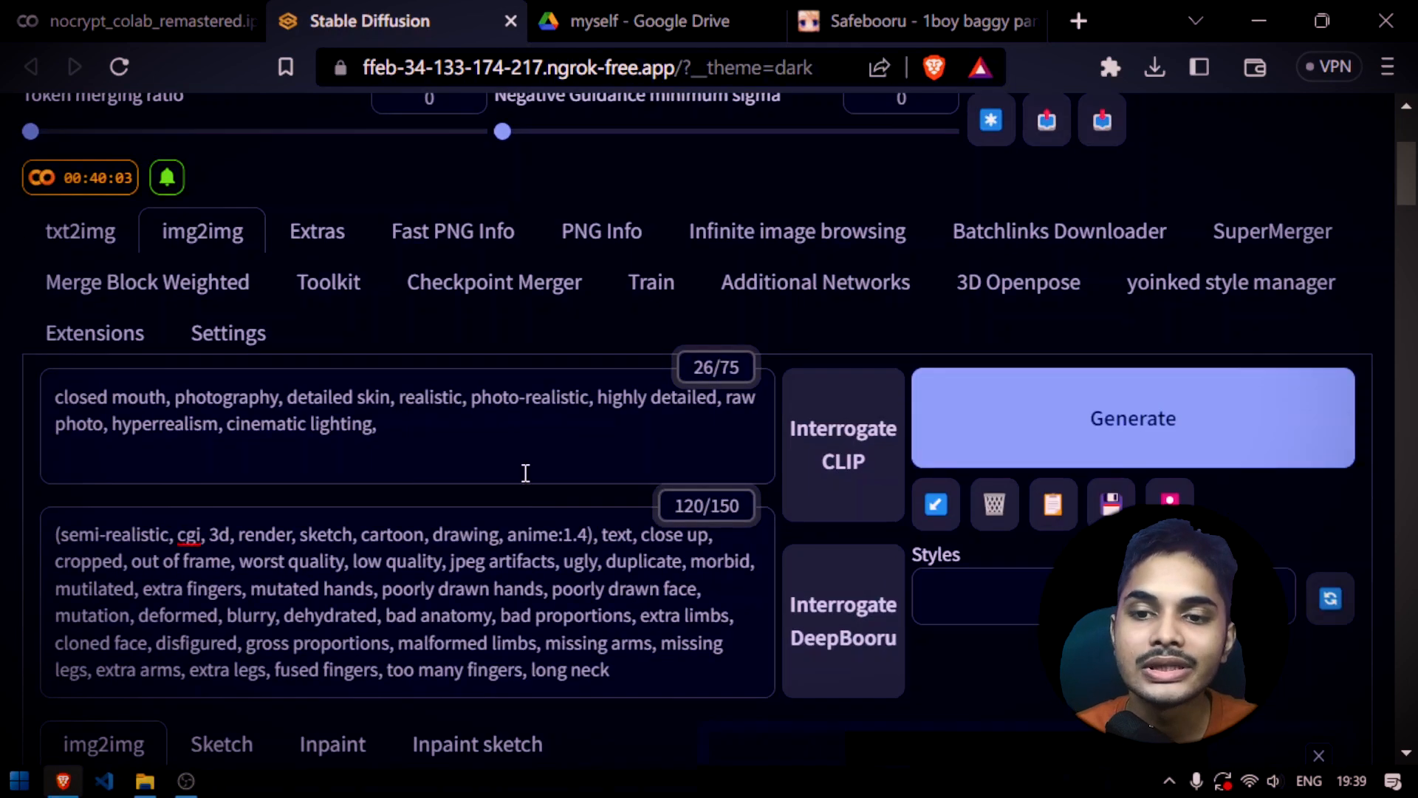
scroll(715, 570, "up", 9)
scroll(715, 570, "up", 1)
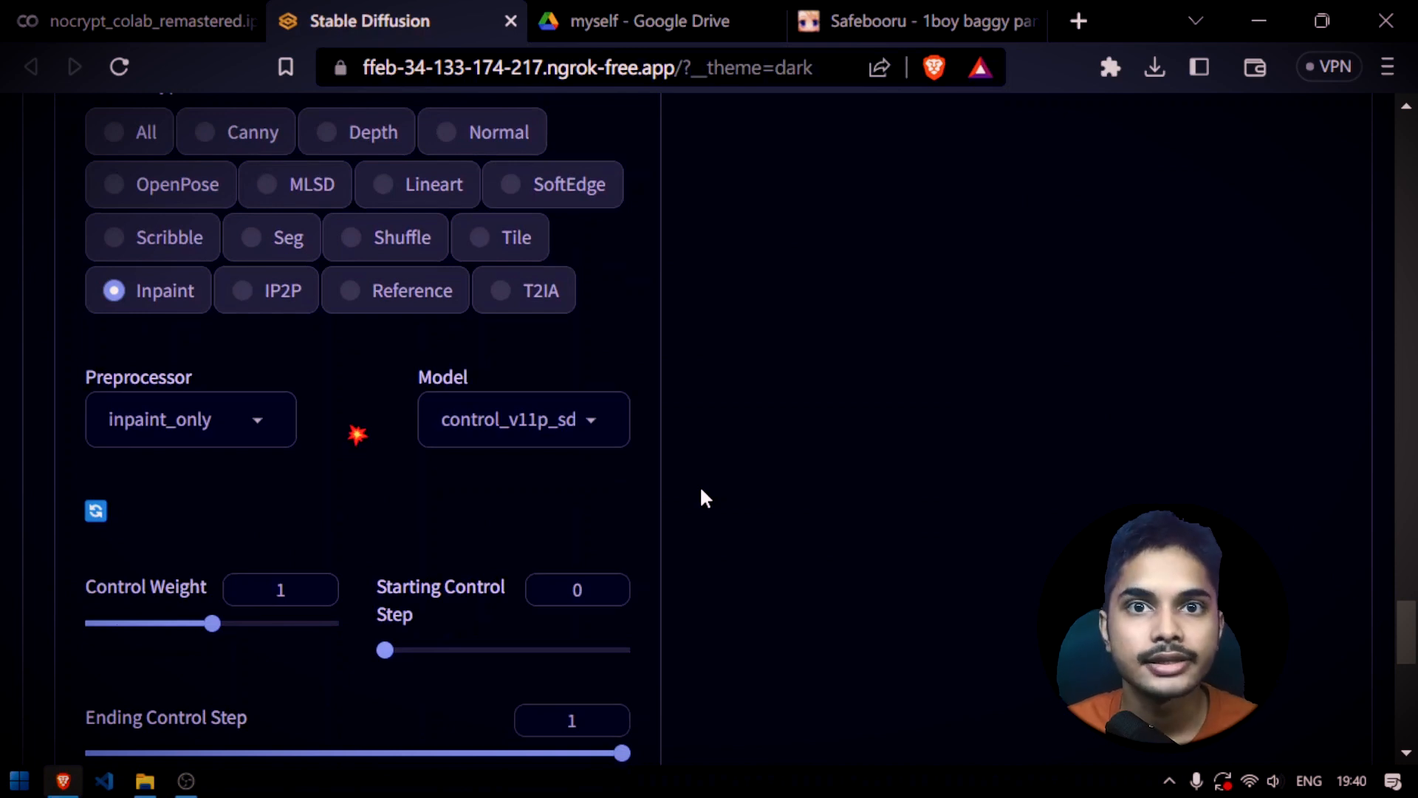
Switch the ControlNet control type to Tile and check its model and preprocessor options, keeping tile_resample
left_click(519, 242)
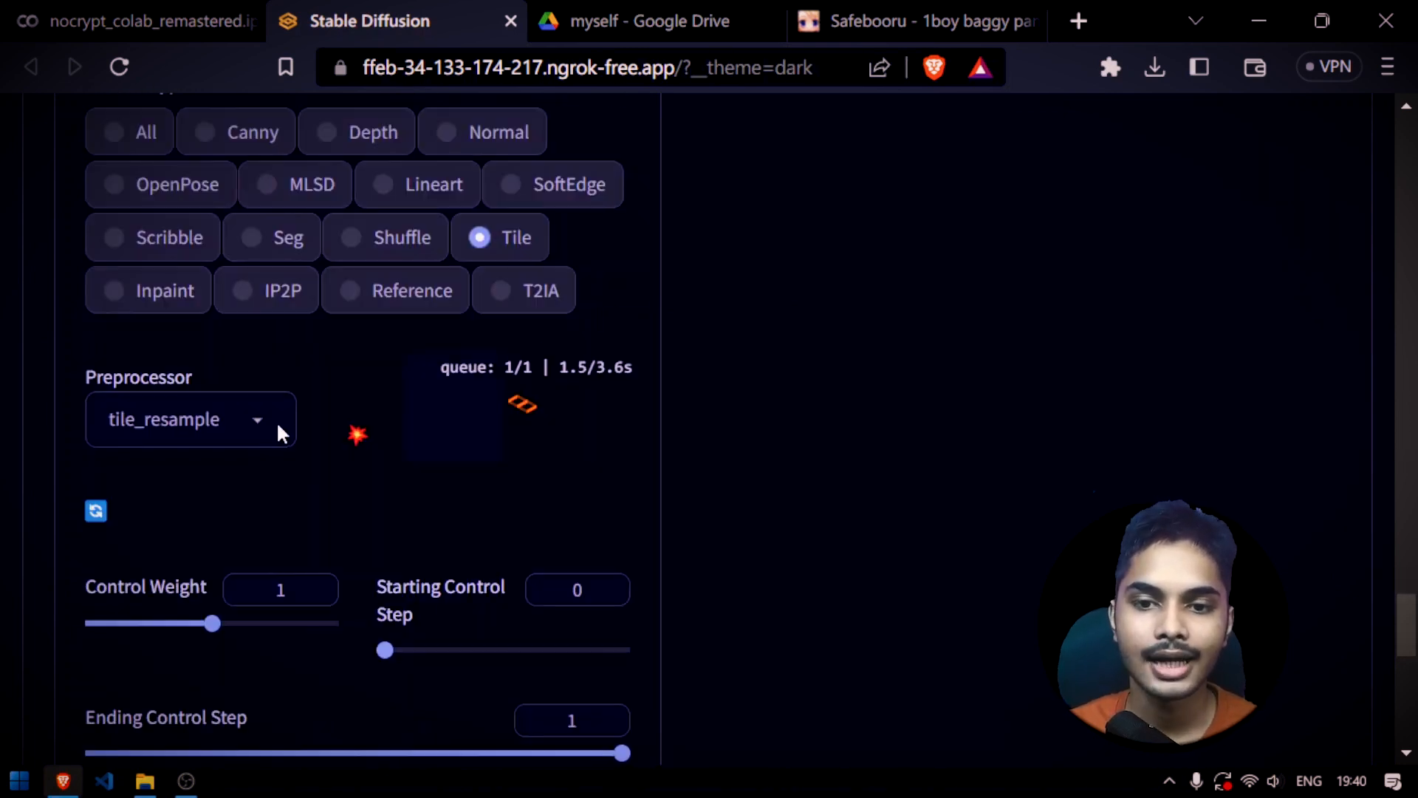
left_click(588, 419)
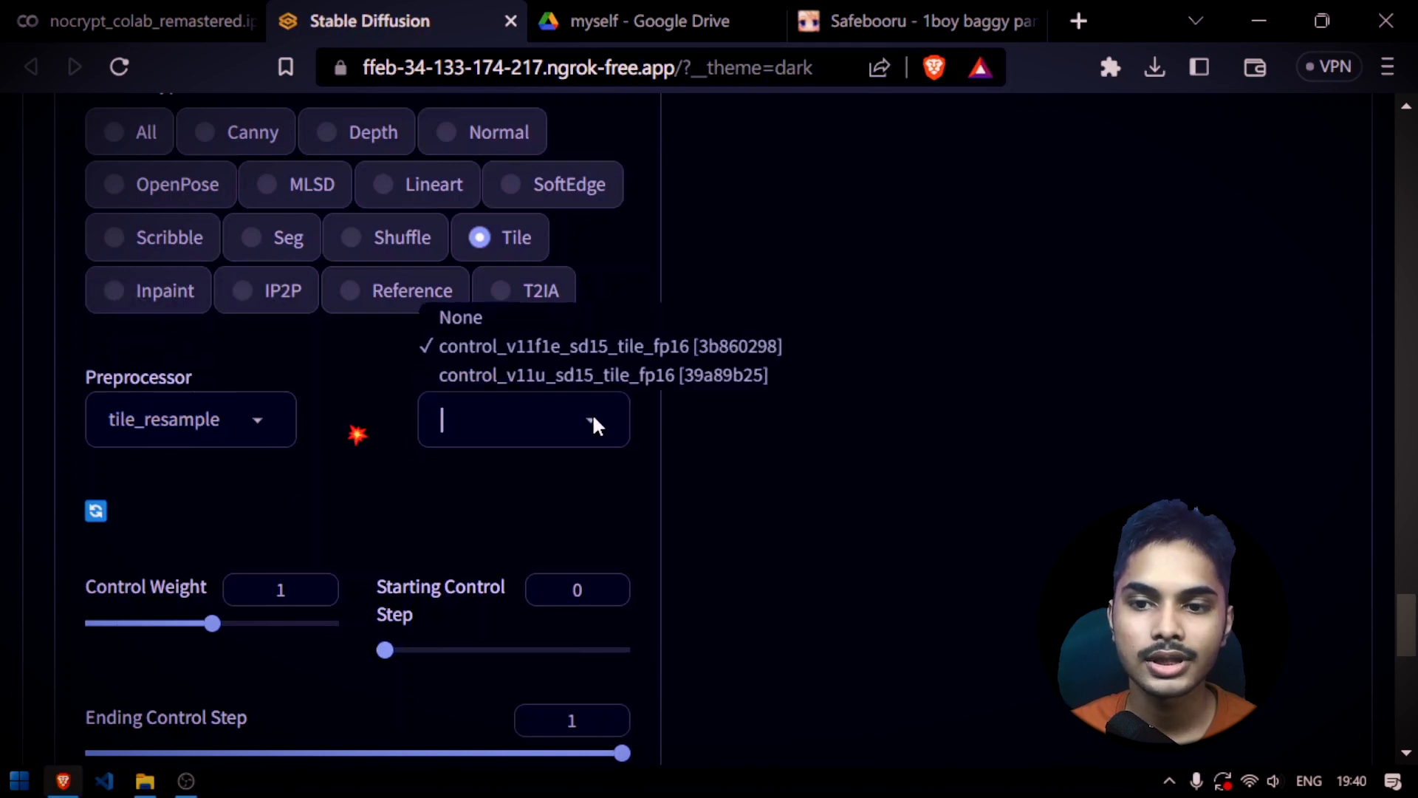
left_click(246, 422)
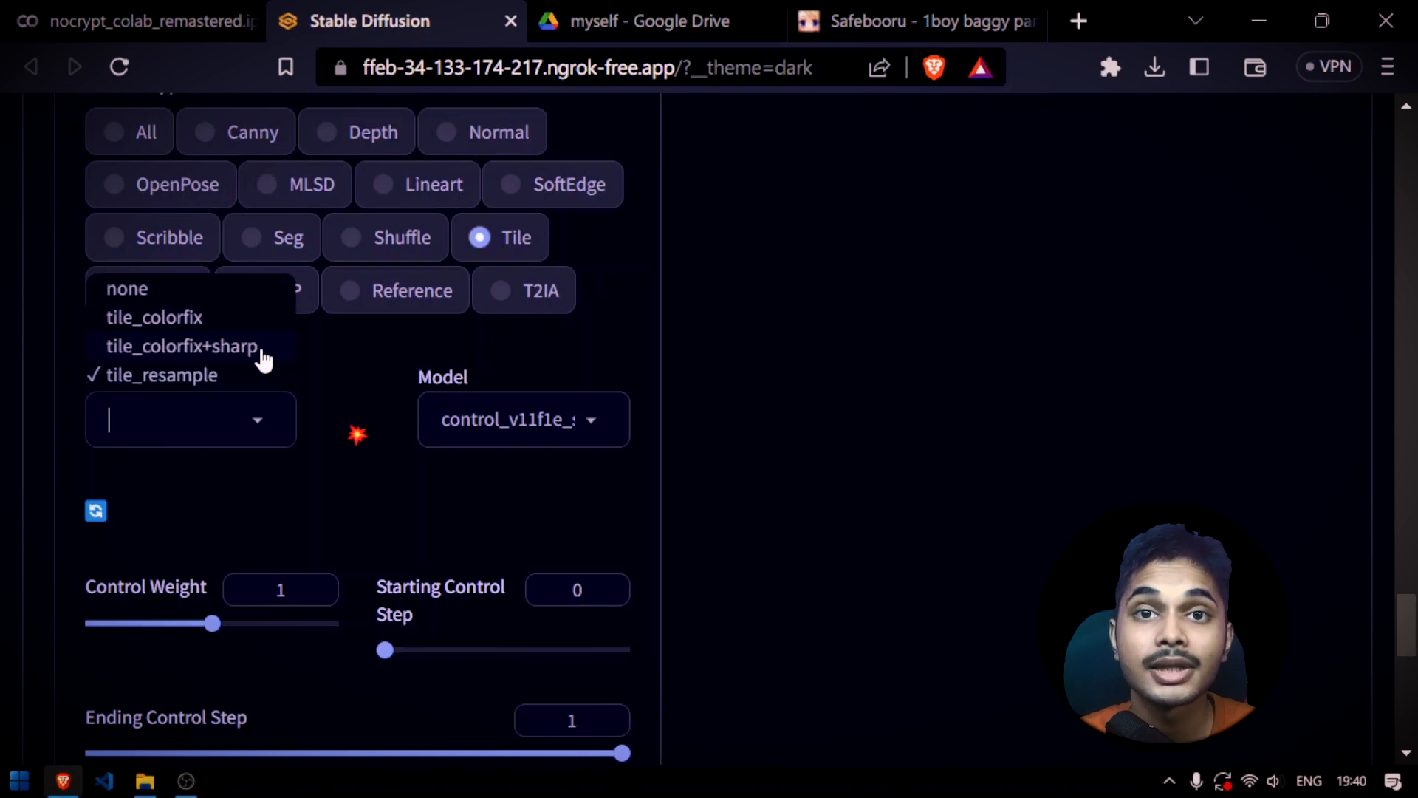
left_click(796, 438)
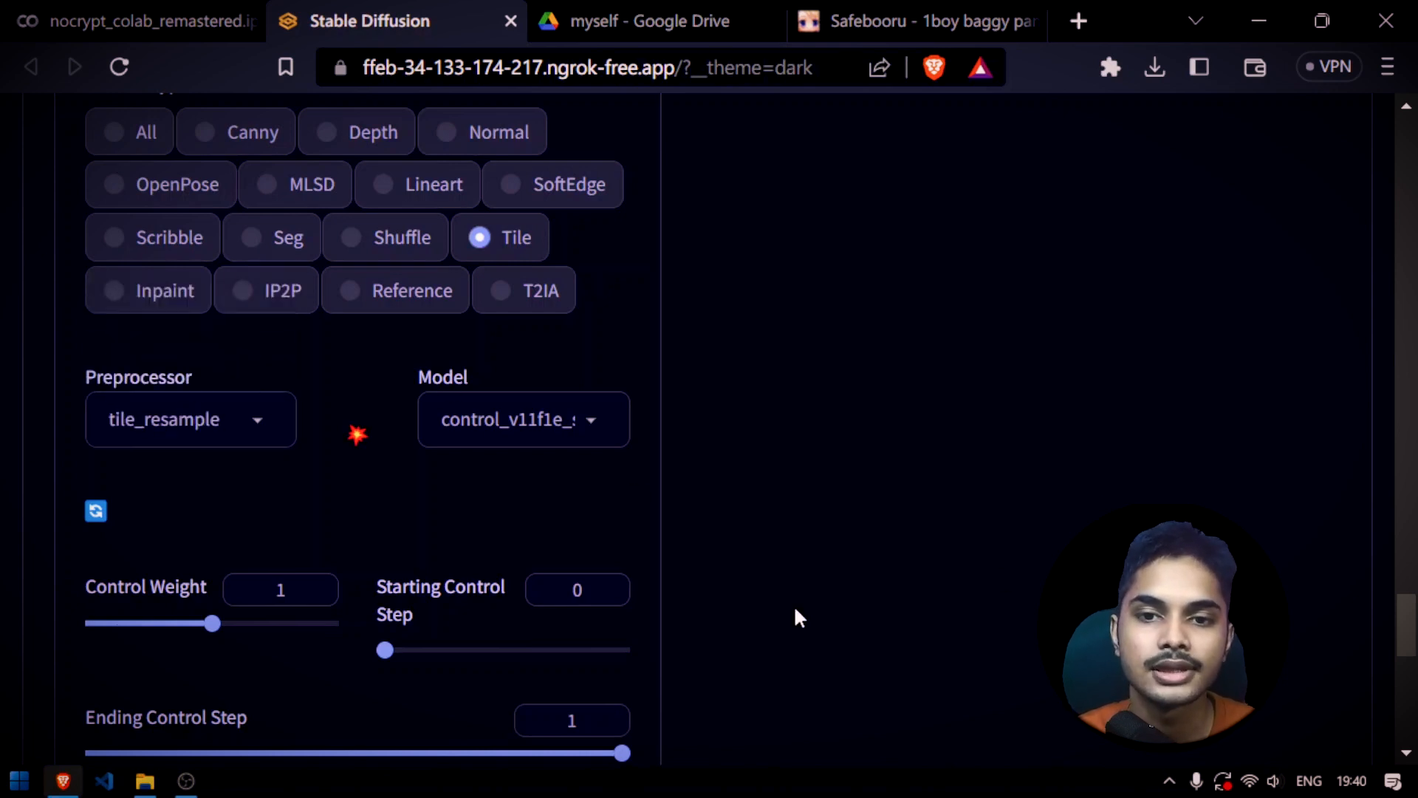
Check the dinosaur images in ControlNet and img2img, and generate an img2img image with ControlNet Tile
scroll(647, 627, "up", 10)
scroll(644, 626, "down", 4)
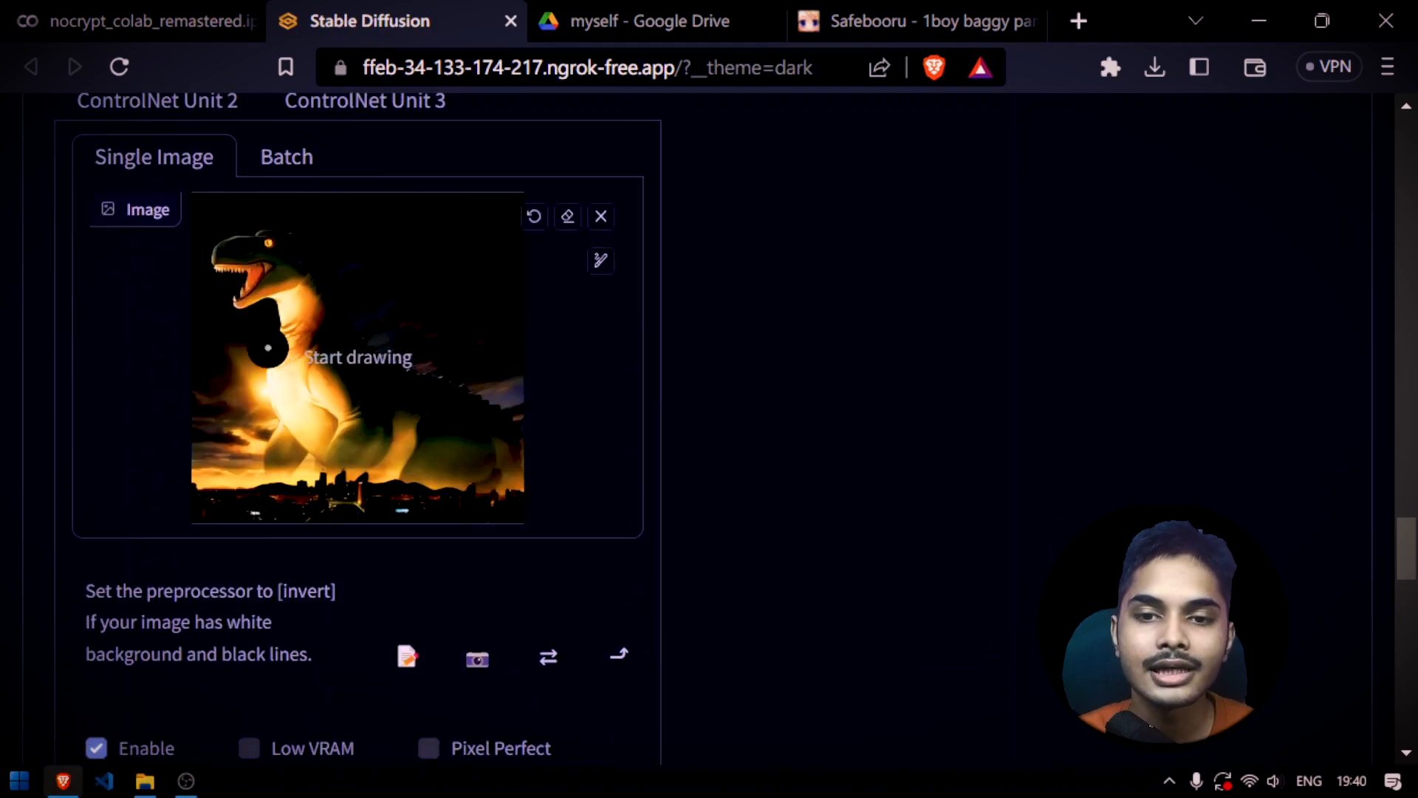
scroll(600, 413, "down", 8)
scroll(645, 507, "up", 5)
scroll(649, 510, "up", 15)
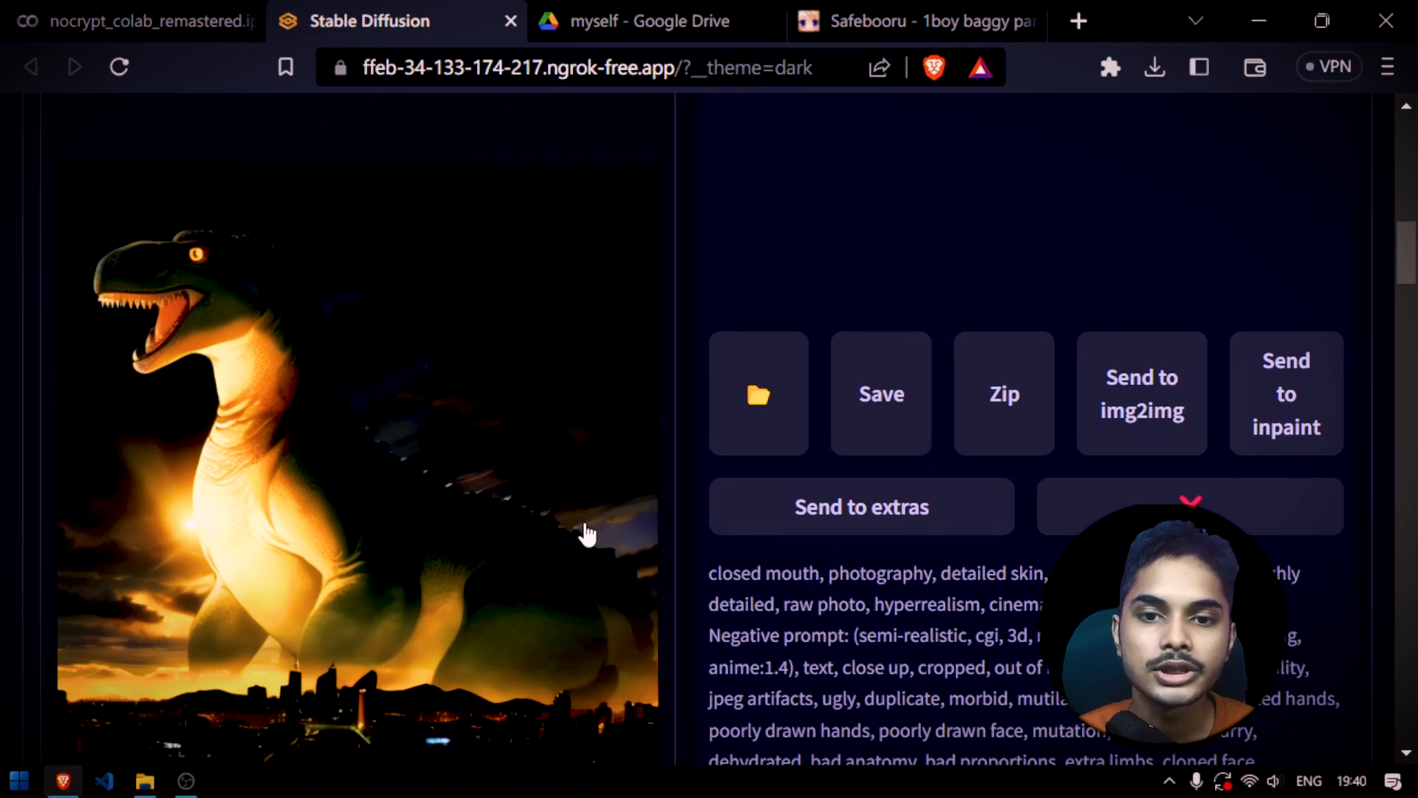
scroll(705, 570, "up", 8)
scroll(685, 593, "down", 20)
scroll(685, 585, "down", 7)
scroll(414, 295, "up", 5)
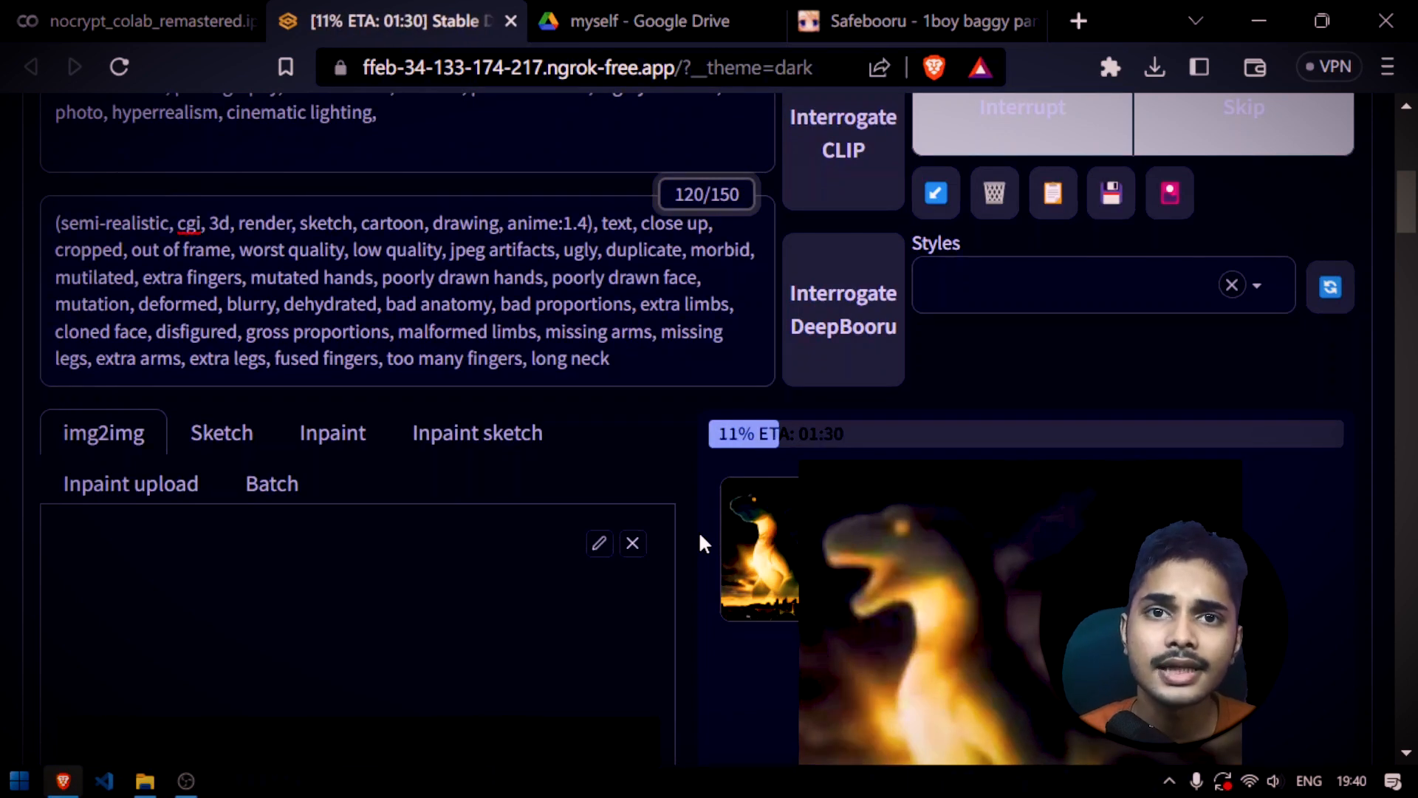
scroll(698, 530, "down", 20)
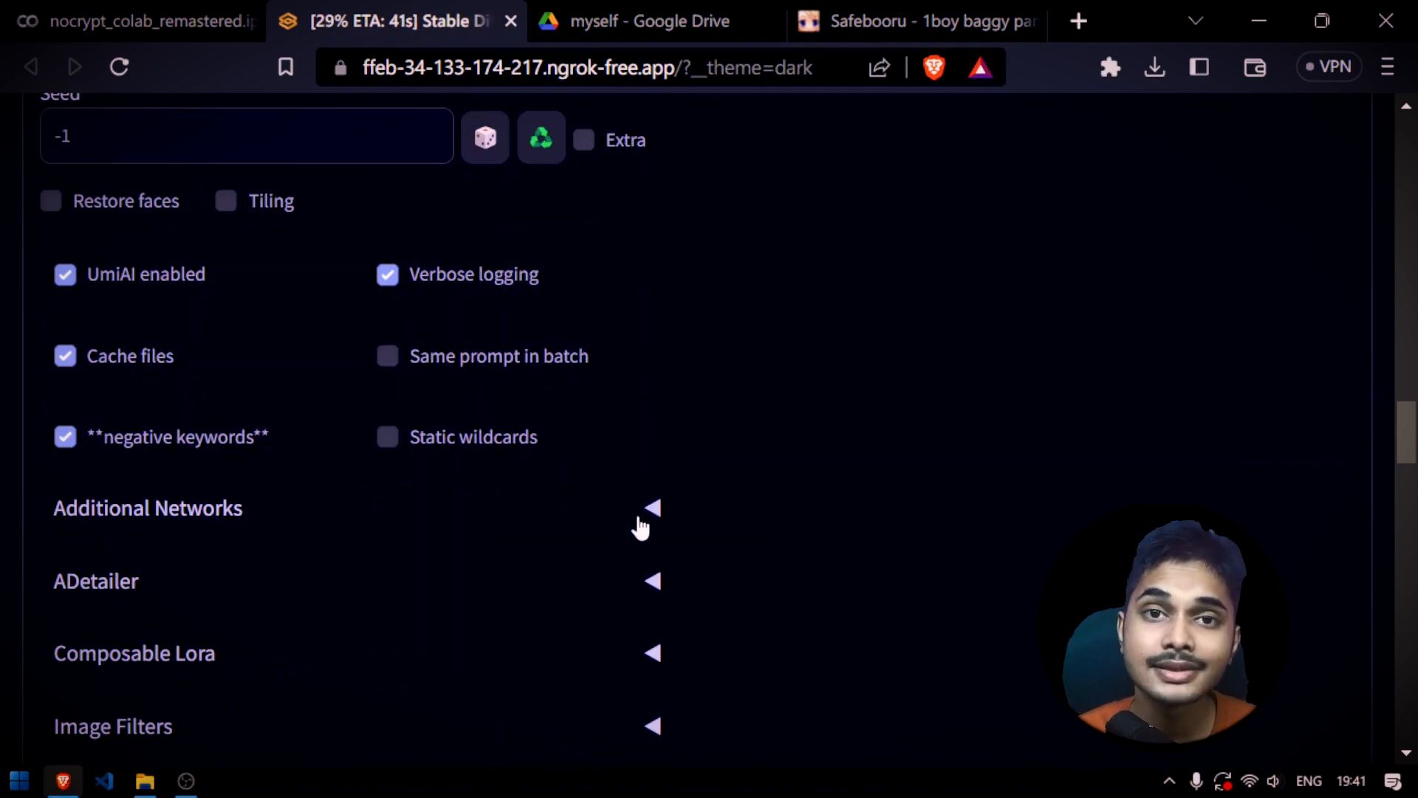
Load the IMG_202... photo from the desktop as the single source image for upscaling in Extras
scroll(637, 524, "up", 10)
scroll(638, 523, "up", 15)
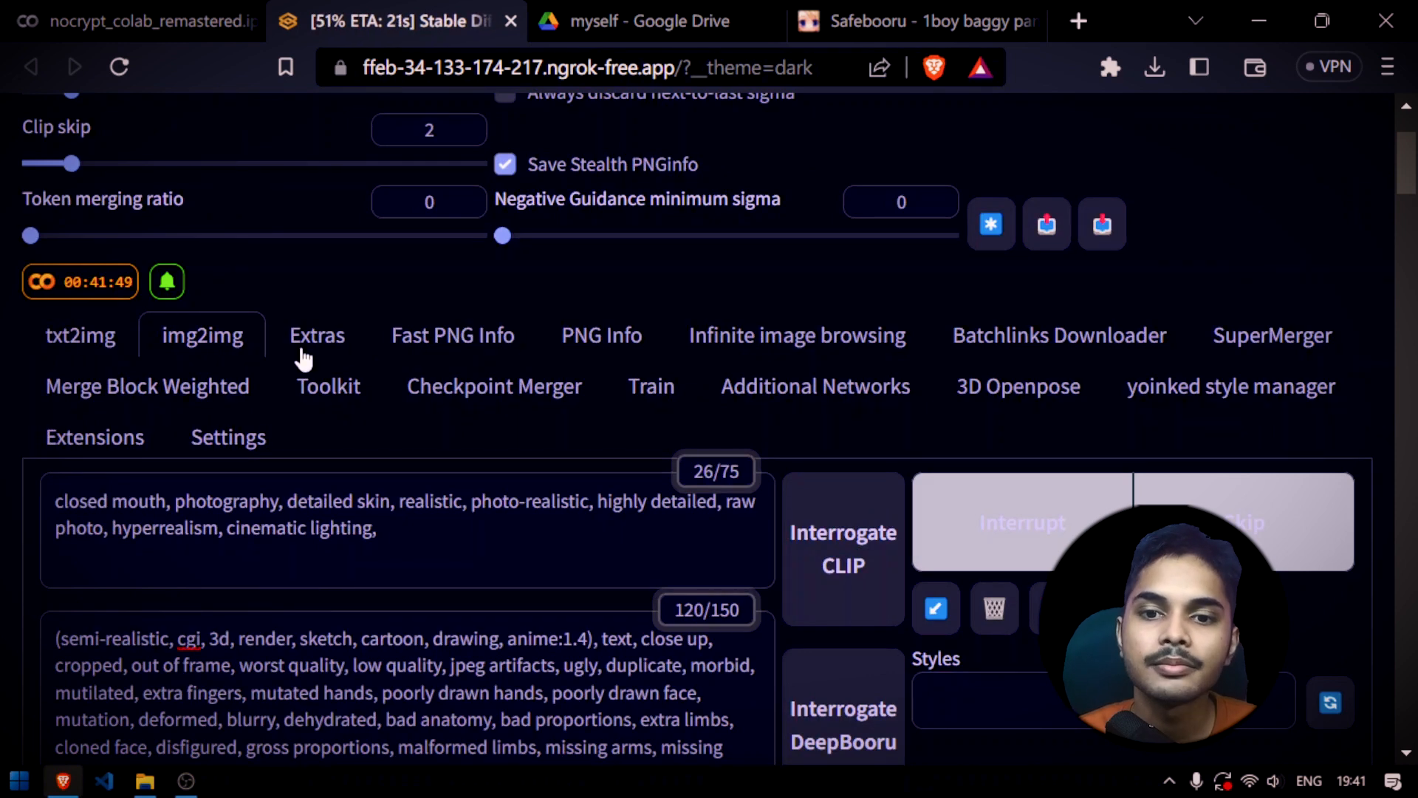
left_click(307, 349)
scroll(398, 405, "down", 5)
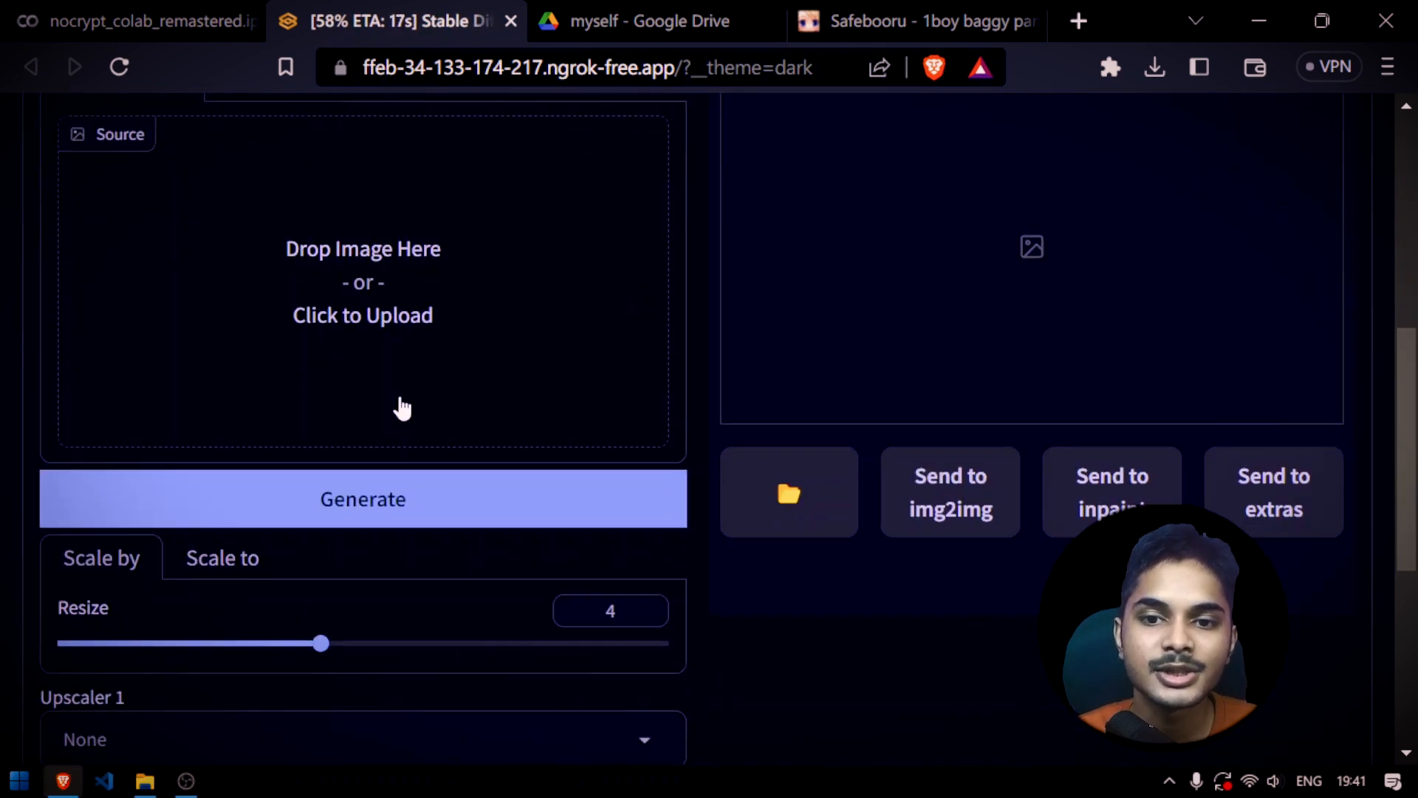
left_click(366, 248)
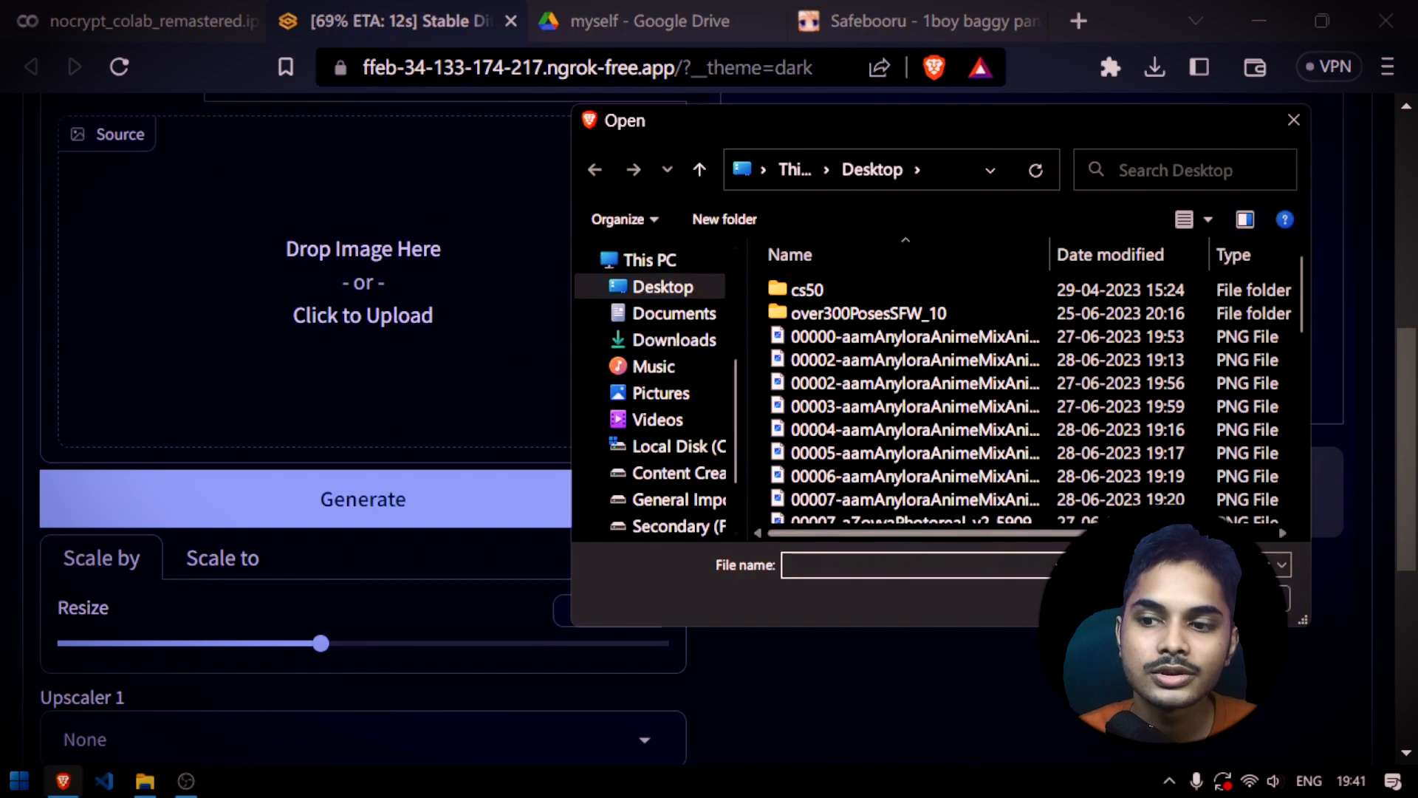
left_click(1253, 598)
key("super+d")
left_click_drag(205, 33, 290, 308)
Set the upscale resize factor to 2 and Upscaler 1 to 4x_NMKD-Superscale-SP_178000_G
scroll(348, 246, "down", 5)
left_click_drag(320, 228, 151, 228)
left_click(260, 345)
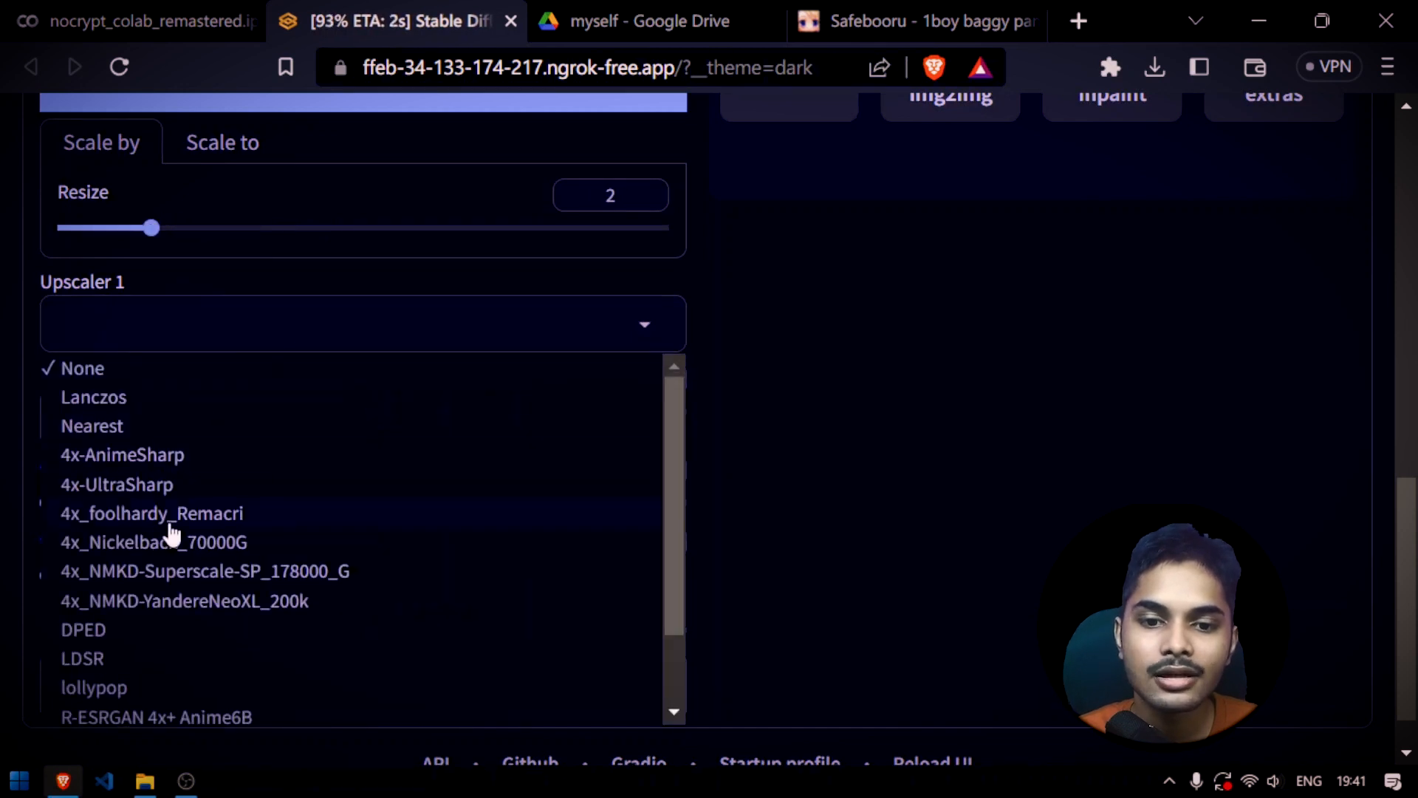
scroll(170, 537, "down", 1)
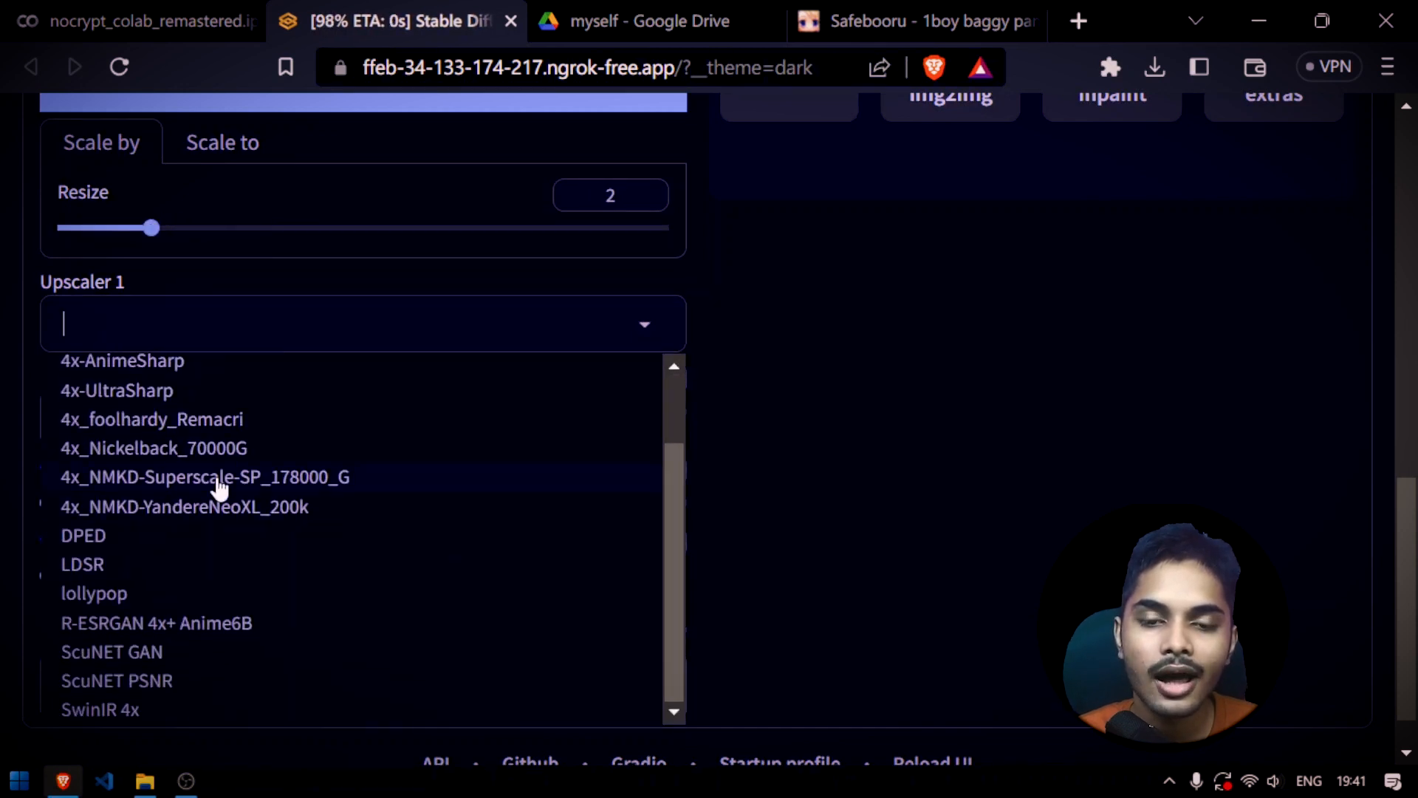
left_click(190, 484)
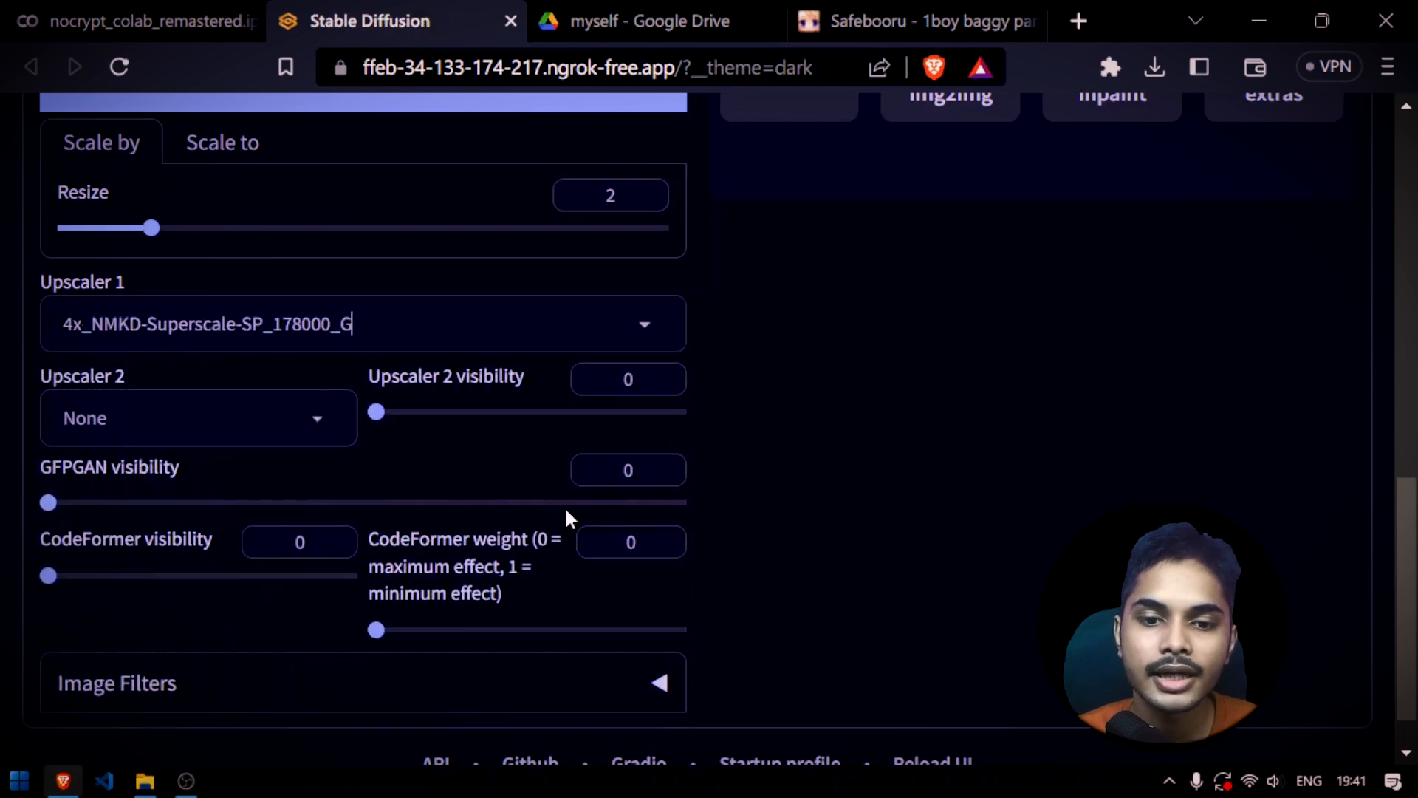
Generate the upscaled version of the source photo
scroll(768, 650, "up", 10)
scroll(379, 466, "down", 7)
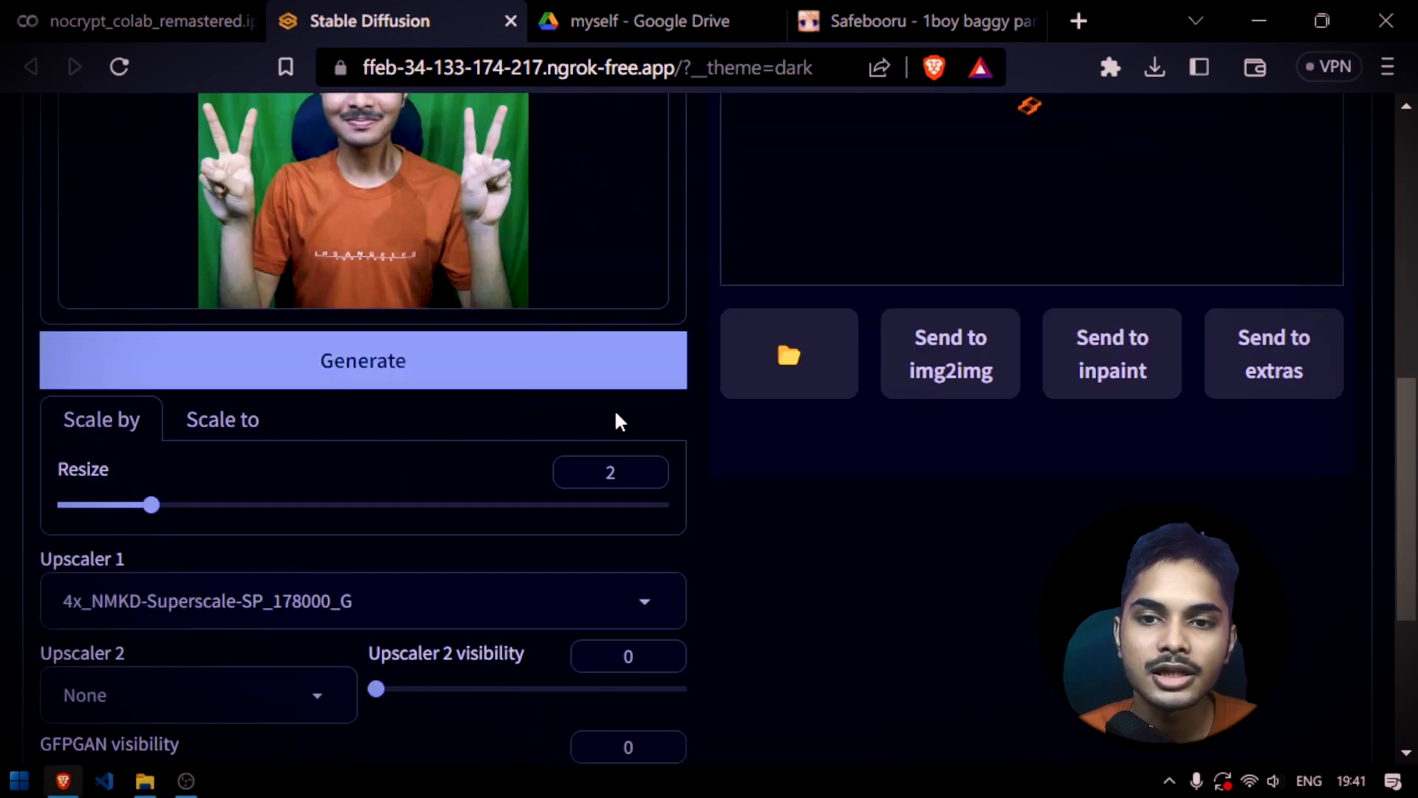
left_click(473, 394)
scroll(665, 532, "up", 5)
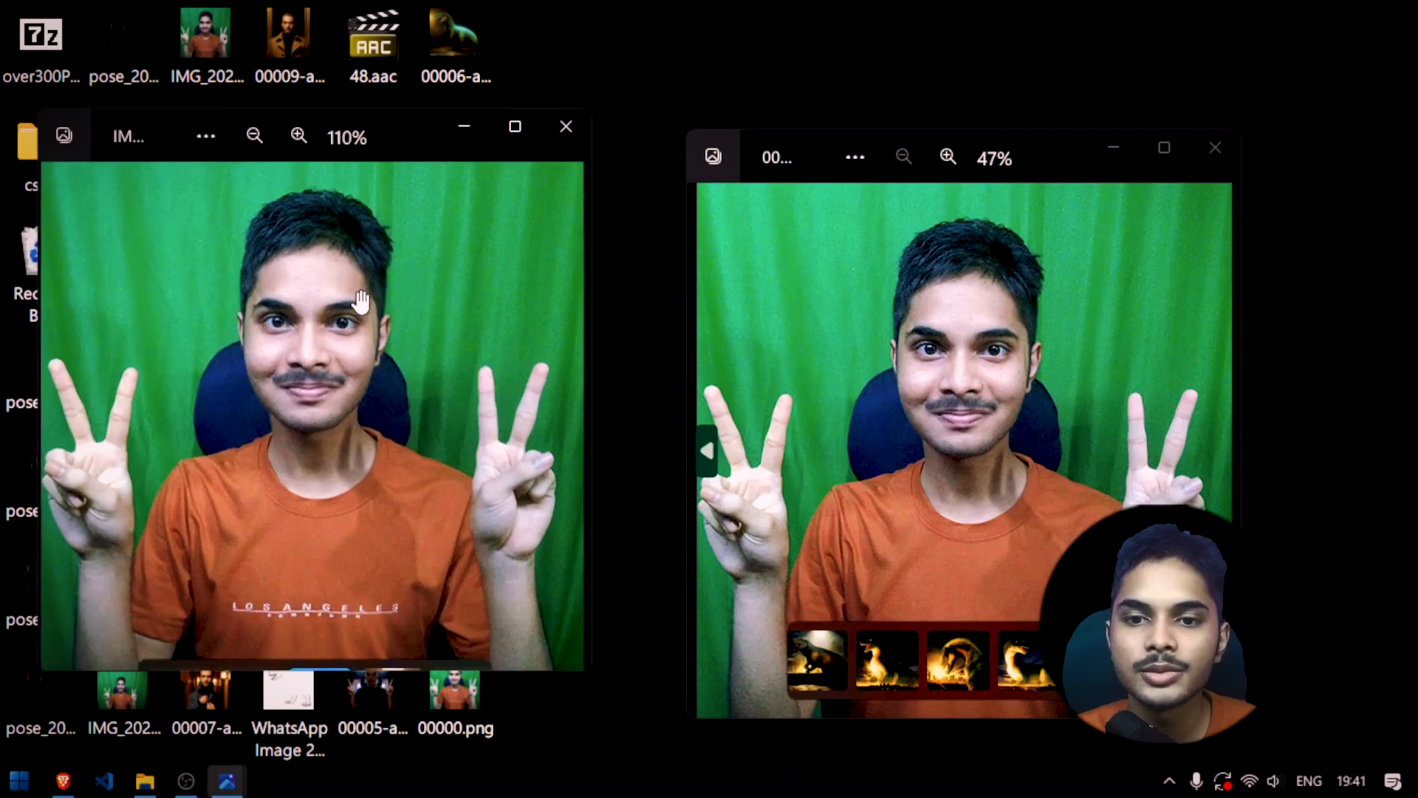
Zoom in on the faces in the original and upscaled photos side by side to compare their detail
scroll(350, 305, "up", 3)
left_click_drag(351, 305, 387, 375)
scroll(362, 362, "up", 4)
scroll(365, 350, "down", 5)
scroll(365, 347, "up", 1)
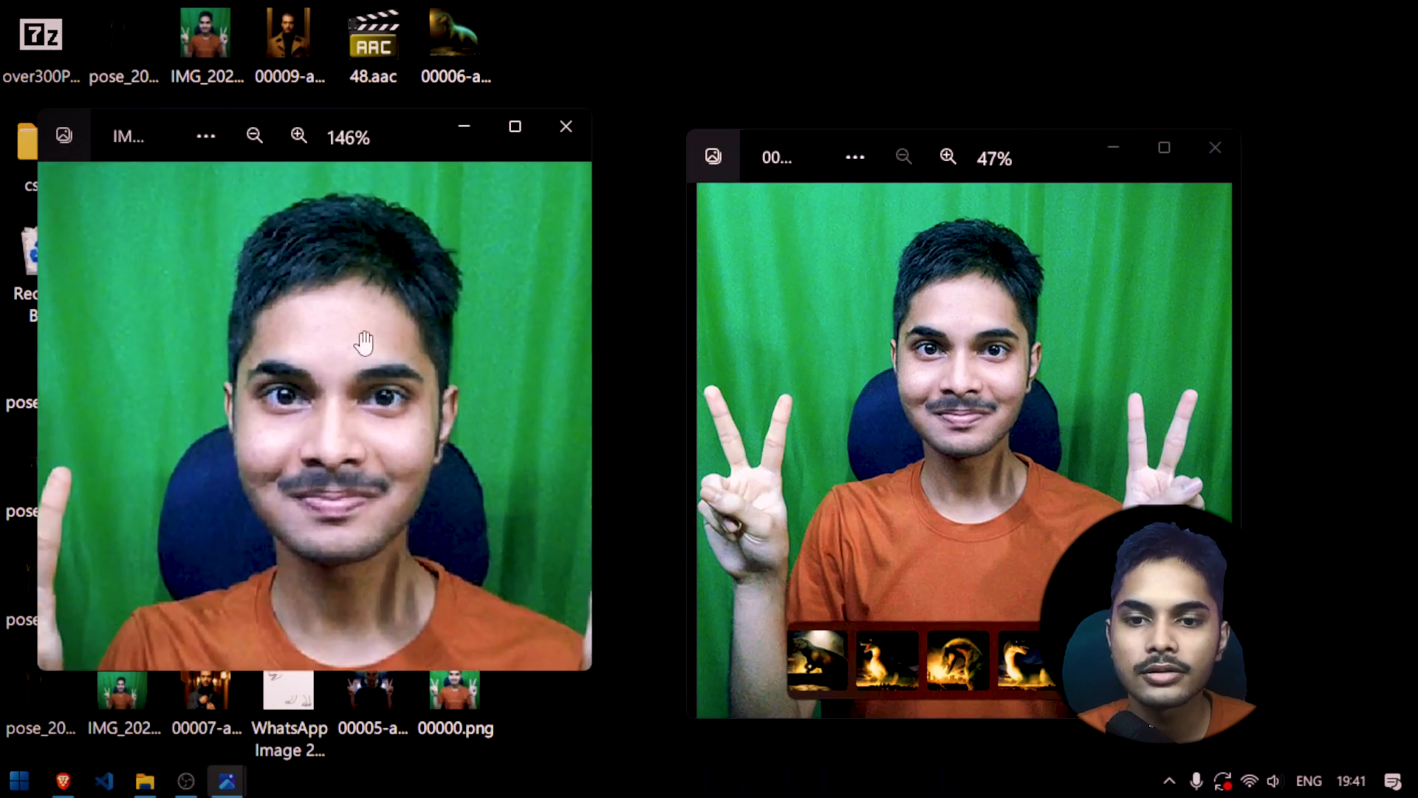
scroll(957, 330, "up", 2)
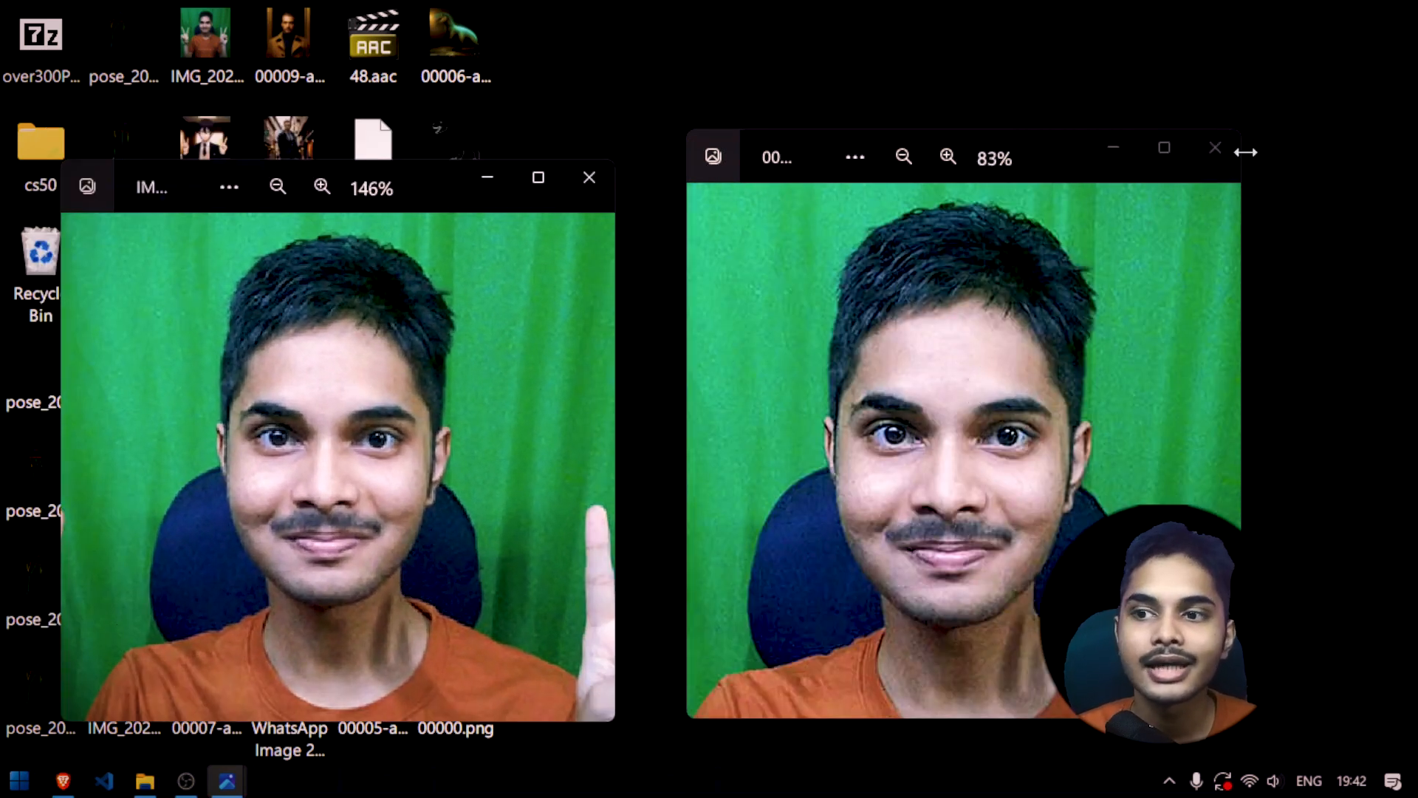
Close both comparison photos and return to the img2img page of the Stable Diffusion web UI in Brave
left_click(1215, 148)
left_click(588, 181)
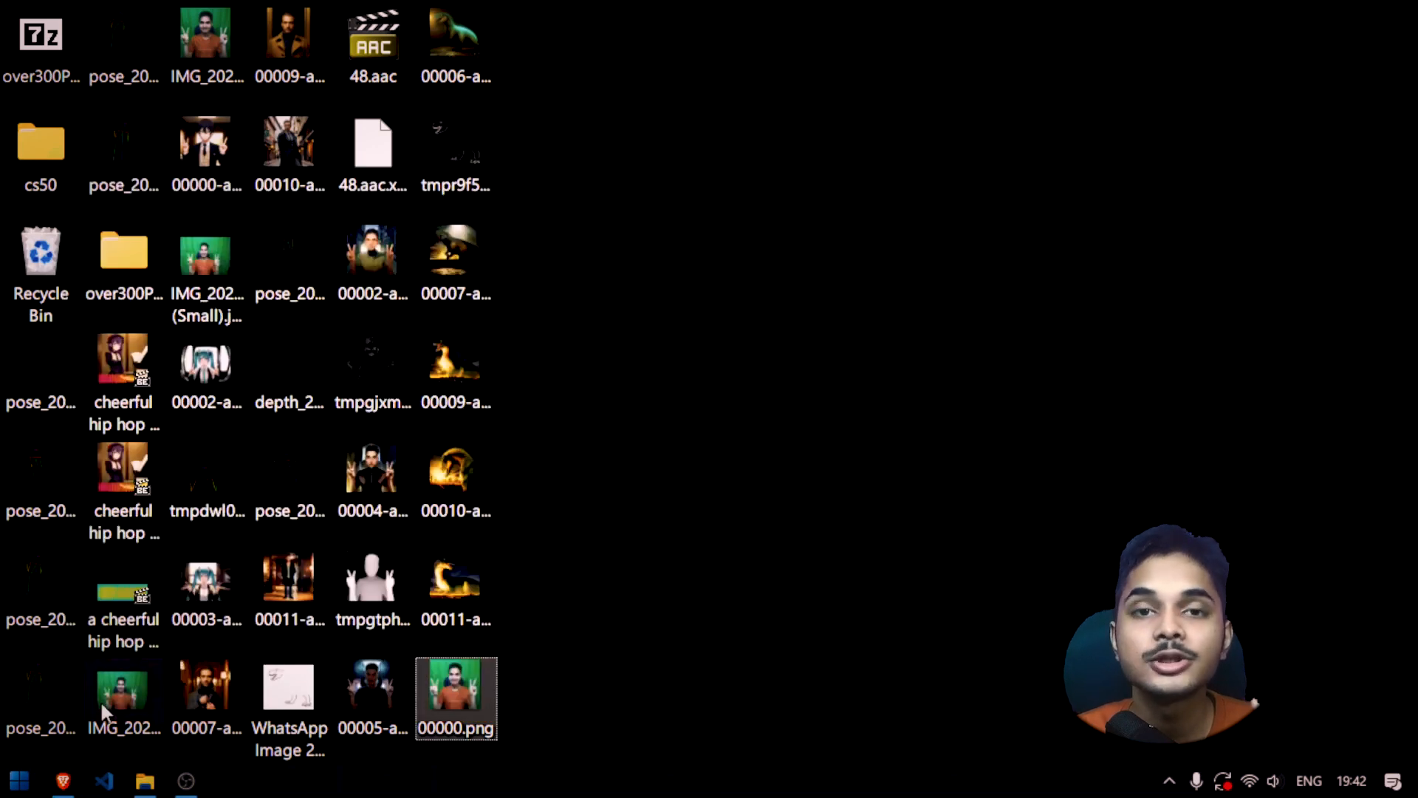
left_click(63, 781)
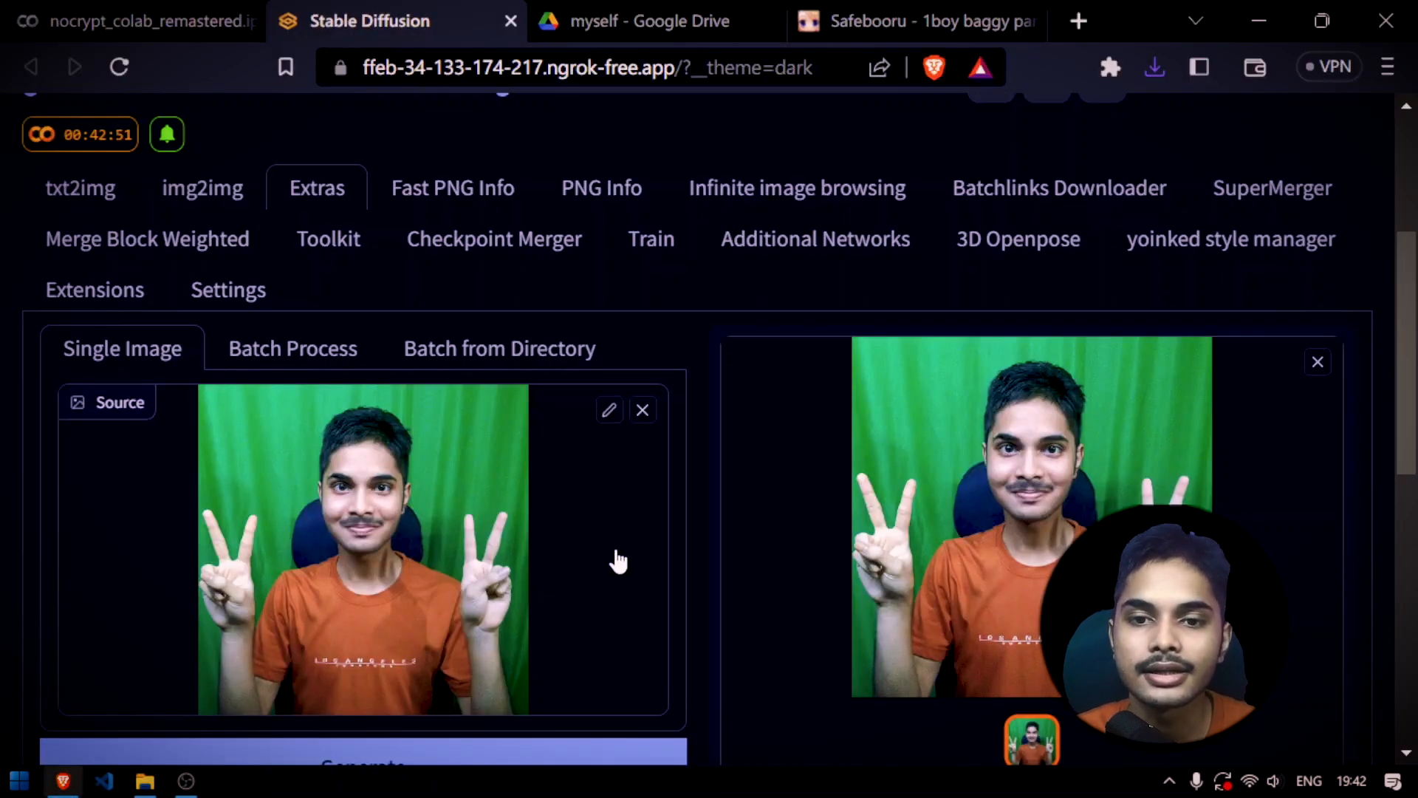
scroll(449, 303, "down", 1)
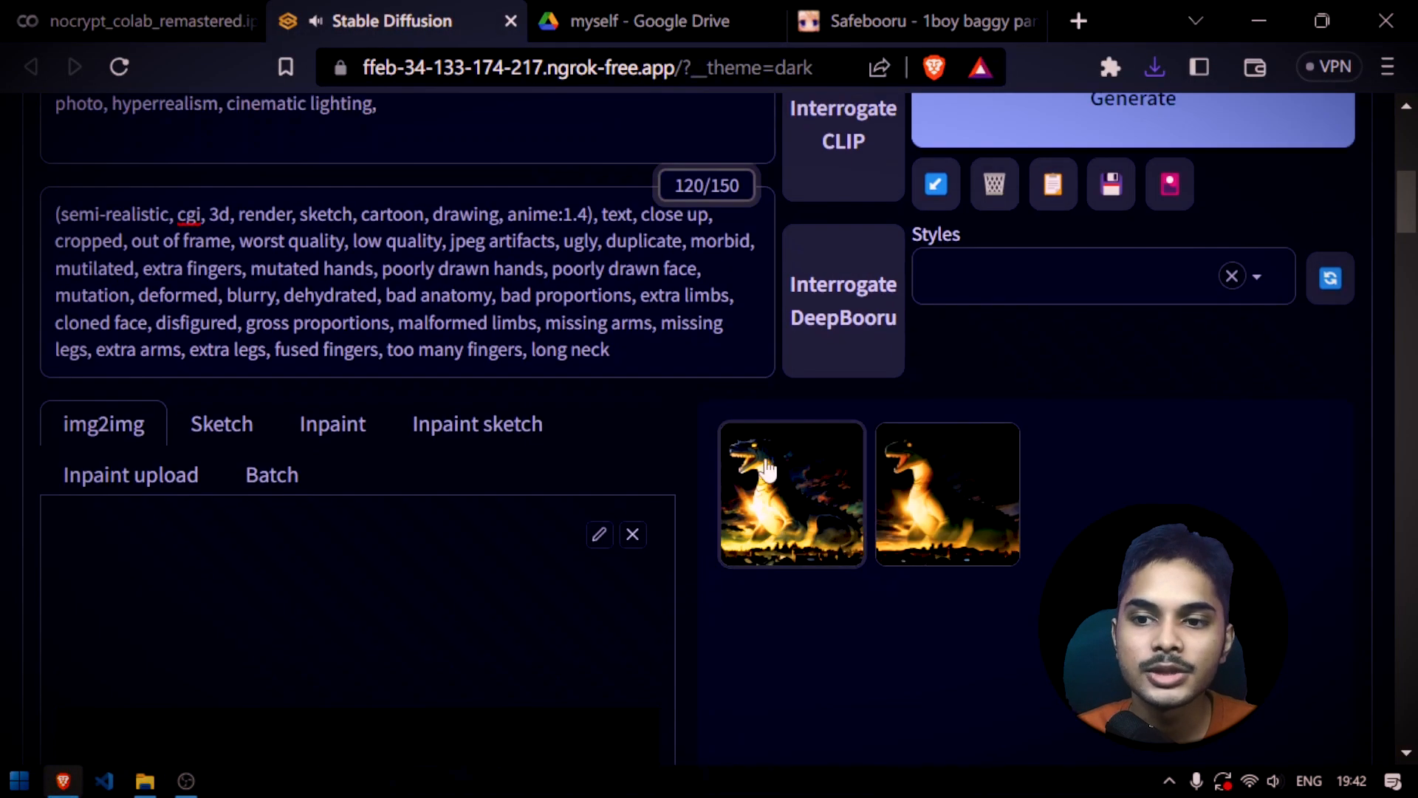
scroll(806, 443, "down", 5)
scroll(702, 413, "up", 3)
scroll(761, 429, "up", 3)
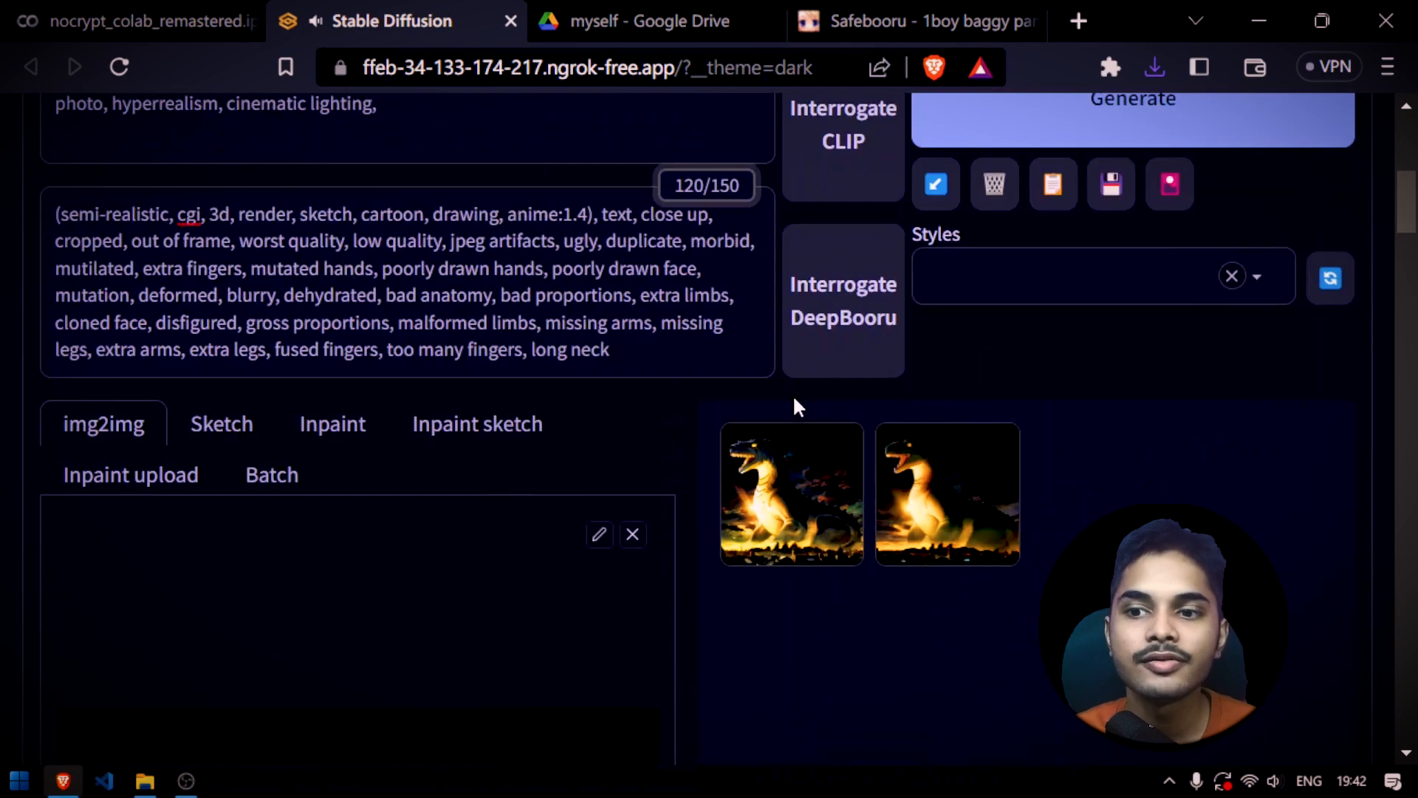
Enlarge the first generated dinosaur image, save it to disk and close the enlarged view
left_click(817, 497)
scroll(980, 399, "down", 3)
scroll(998, 421, "up", 3)
right_click(1035, 384)
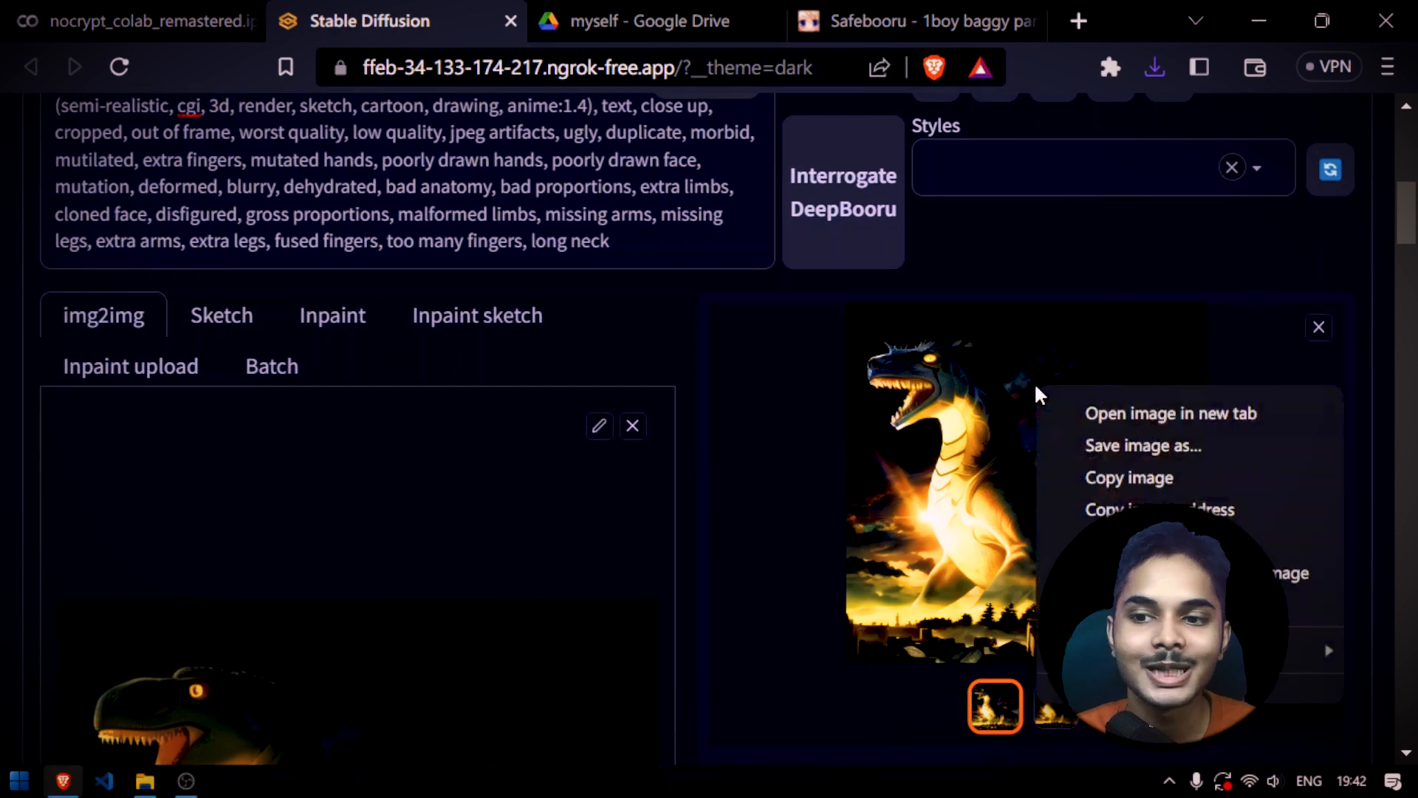
left_click(1128, 445)
key("Return")
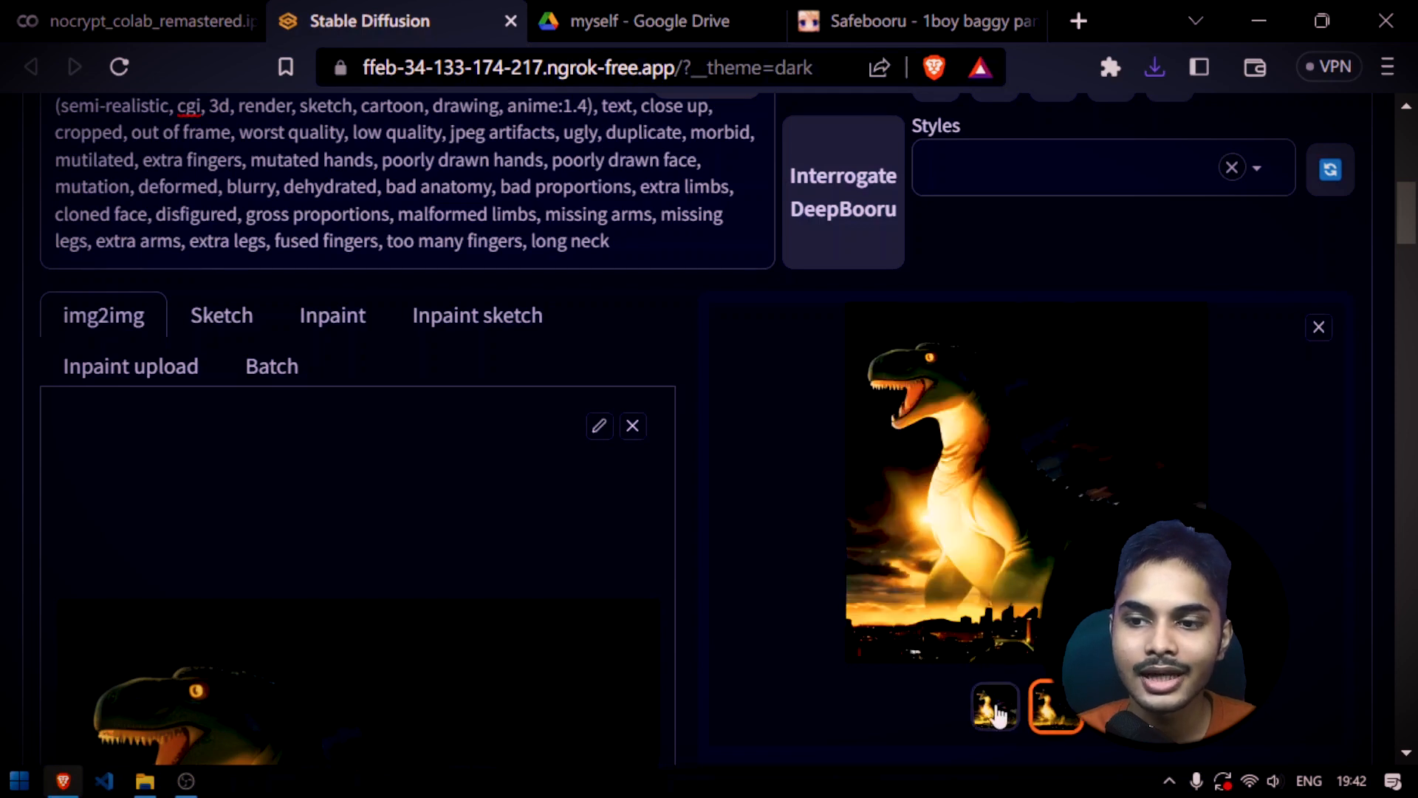
left_click(1318, 327)
Select Ultimate SD upscale as the img2img script
scroll(718, 547, "down", 10)
scroll(718, 547, "down", 15)
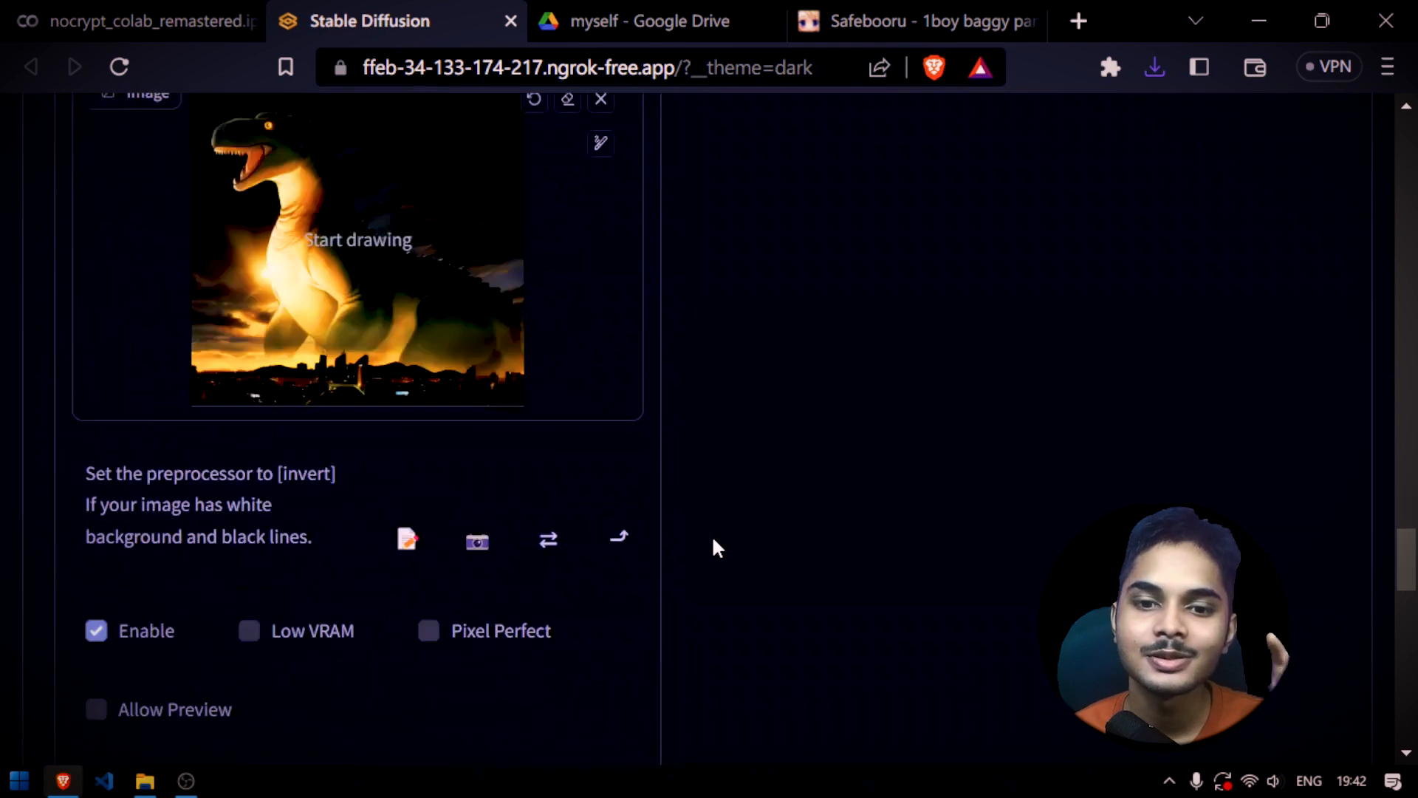
scroll(713, 540, "down", 15)
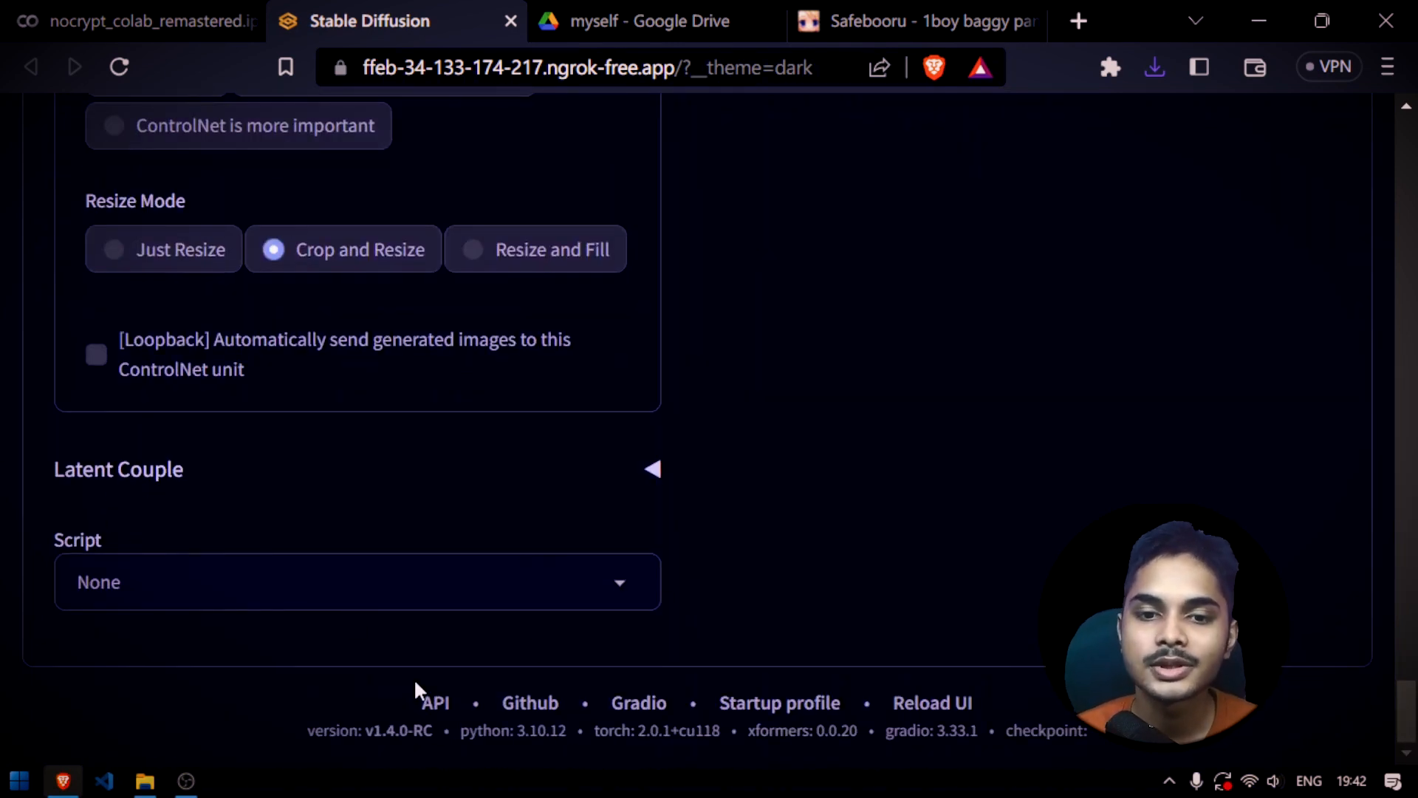
left_click(609, 583)
left_click(227, 542)
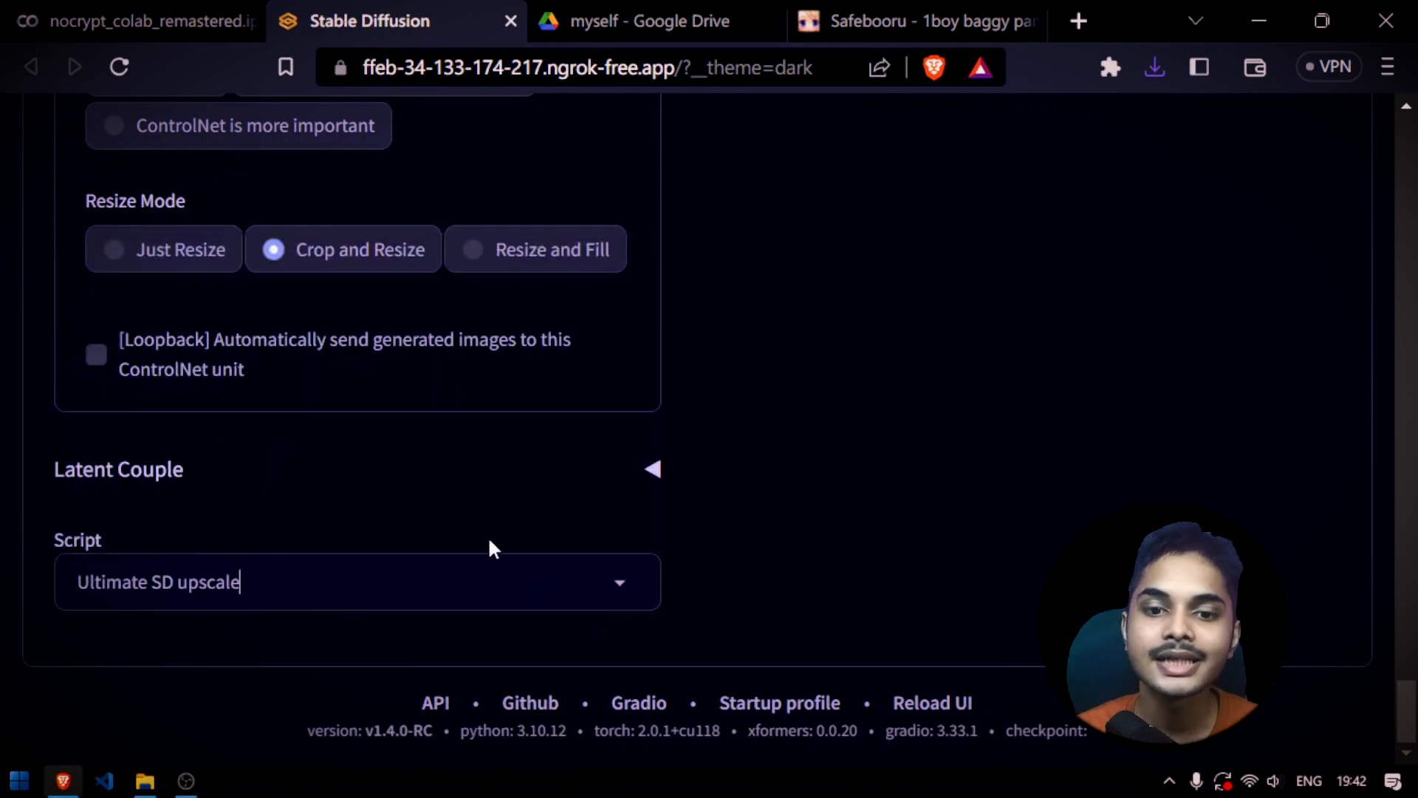
Set the script's redraw upscaler to 4x_NMKD-Superscale-SP_178000_G and its redraw type to Linear
scroll(343, 292, "up", 8)
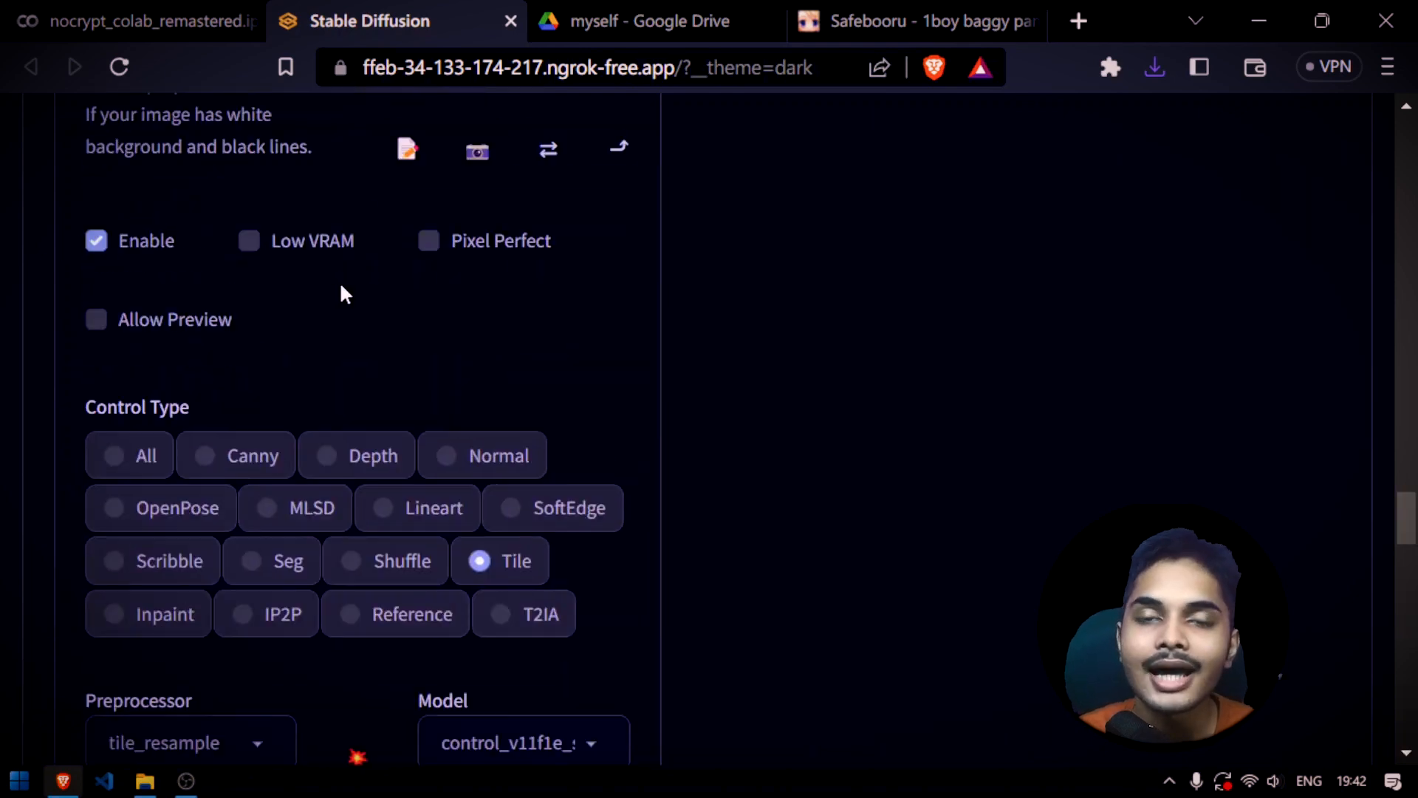
scroll(343, 292, "down", 8)
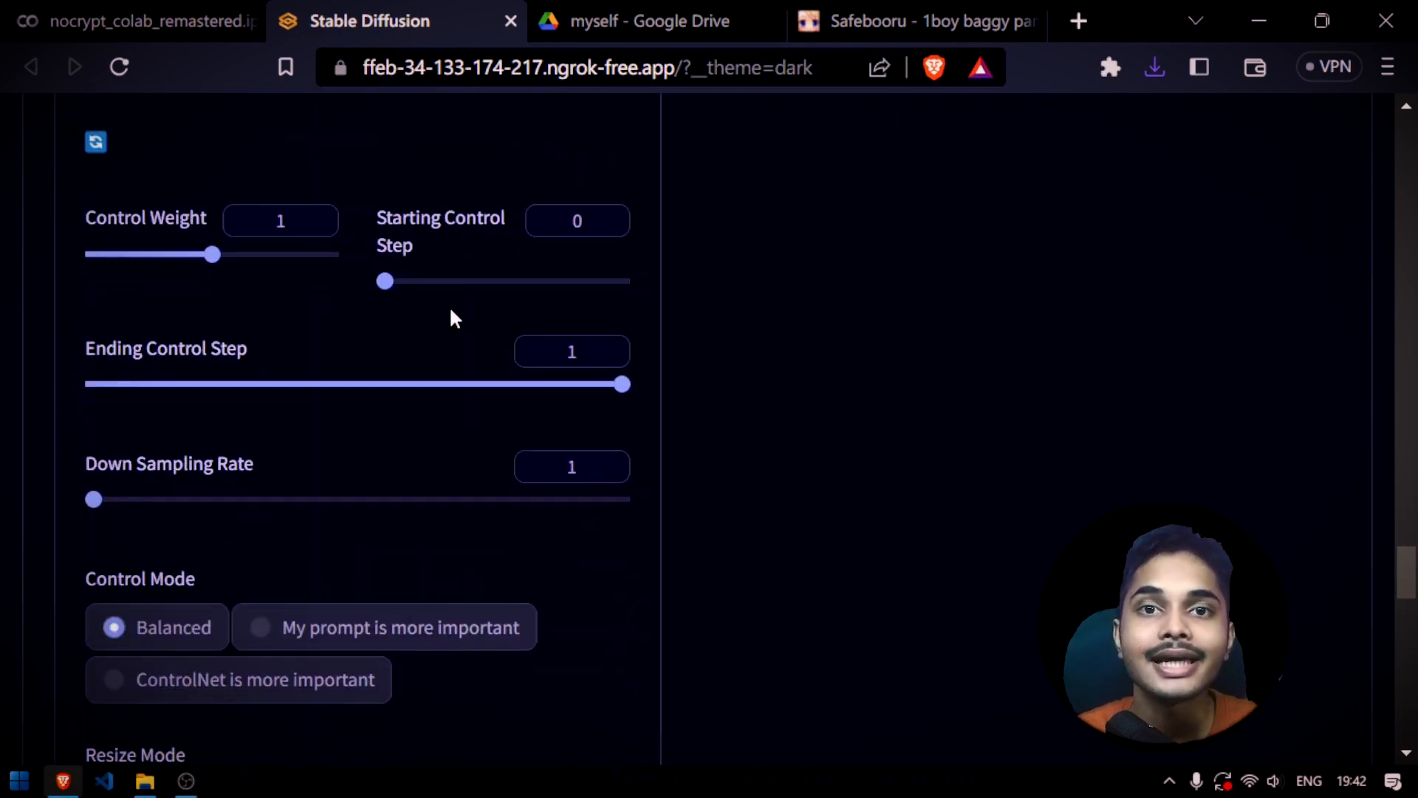
scroll(453, 317, "down", 10)
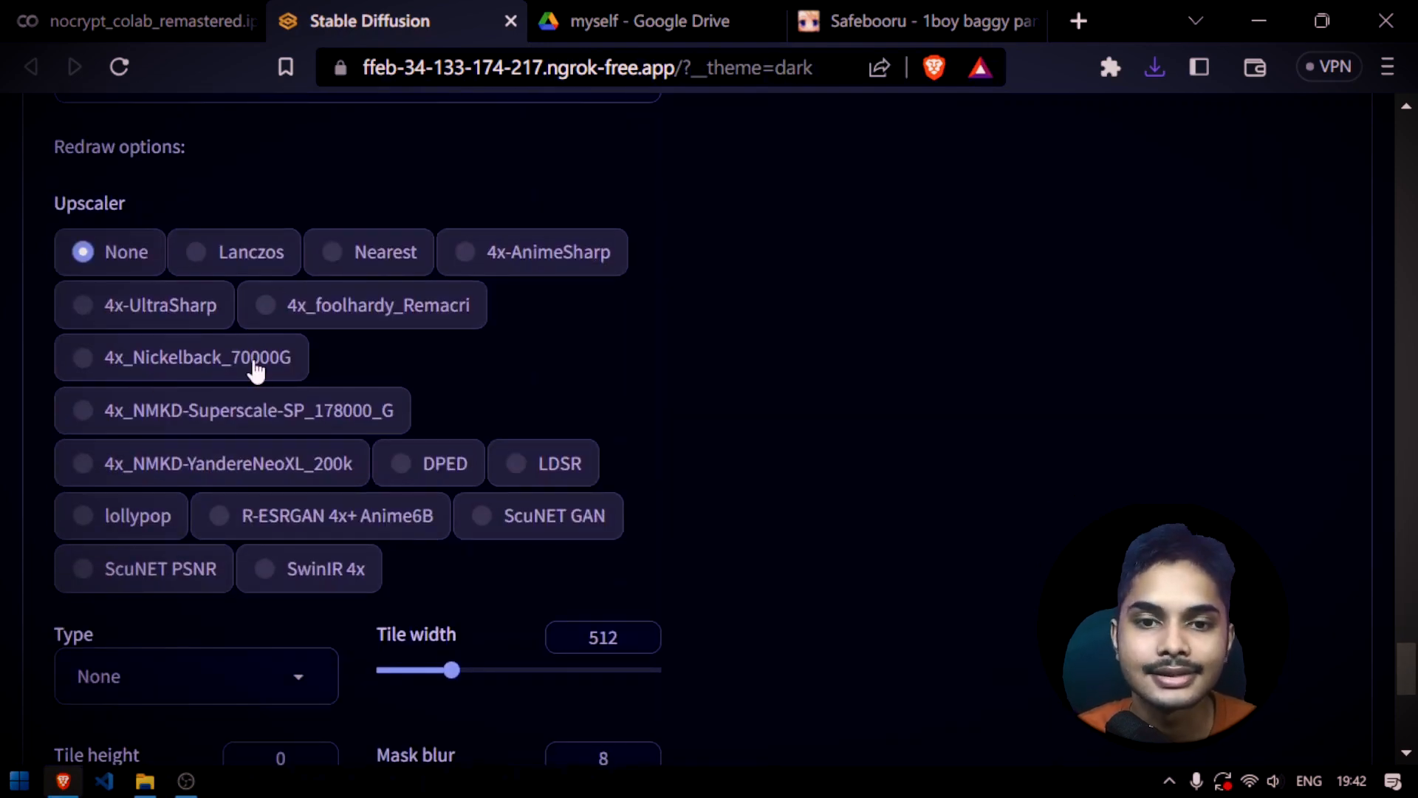
left_click(222, 419)
scroll(515, 464, "down", 3)
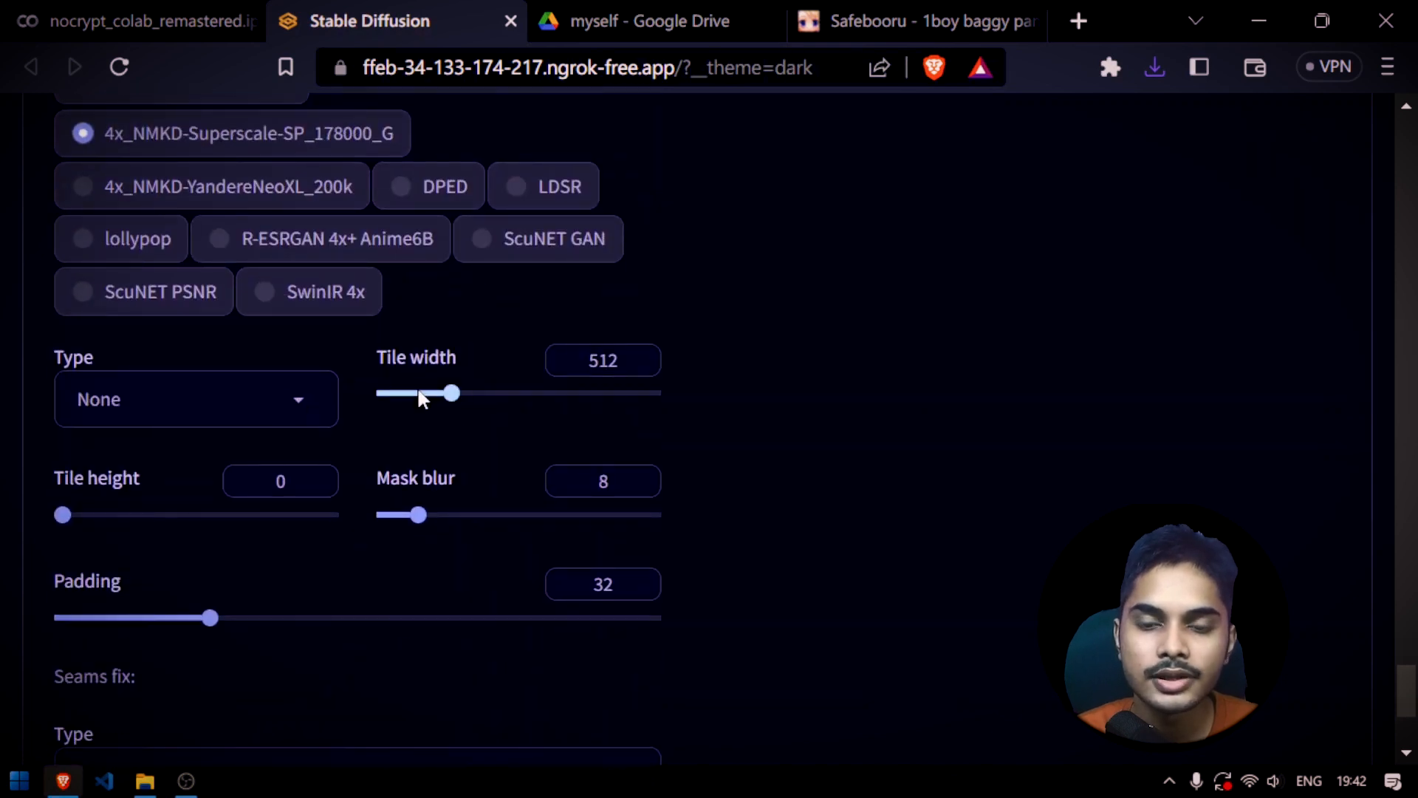
left_click(311, 411)
scroll(190, 444, "down", 3)
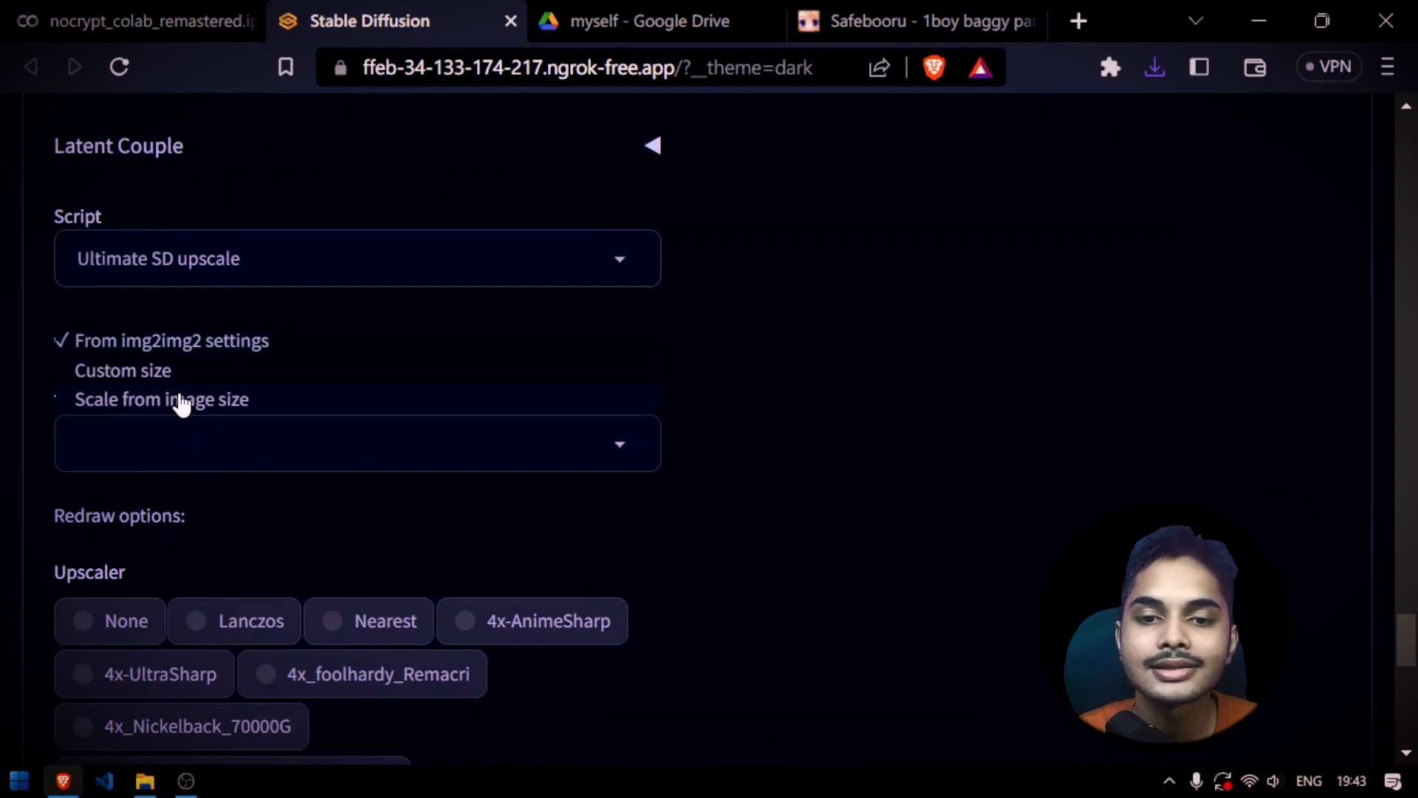
Set the upscale script's target size type to Scale from image size and its scale to 2
left_click(181, 403)
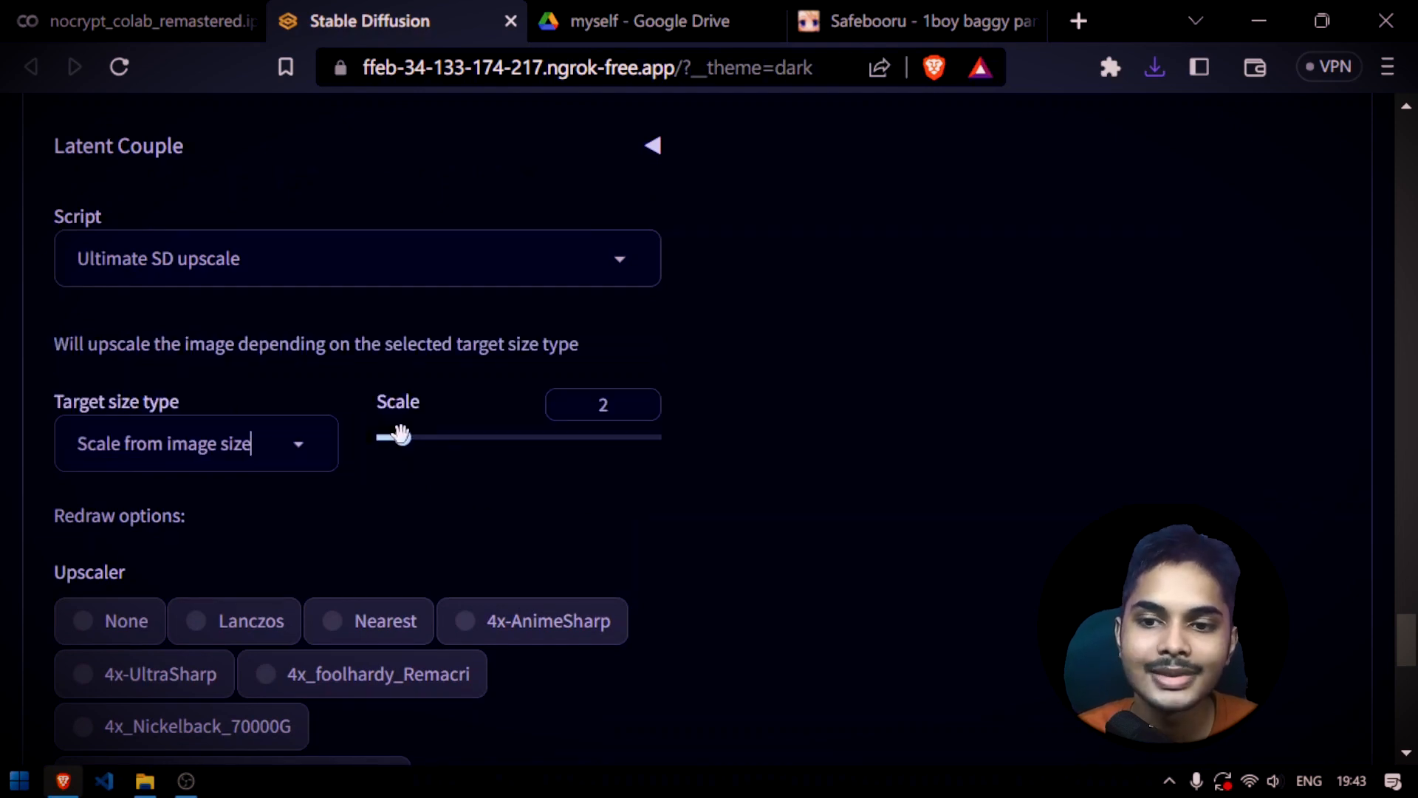
scroll(754, 513, "up", 15)
scroll(753, 512, "down", 10)
scroll(285, 427, "up", 3)
scroll(393, 485, "down", 9)
scroll(273, 418, "up", 10)
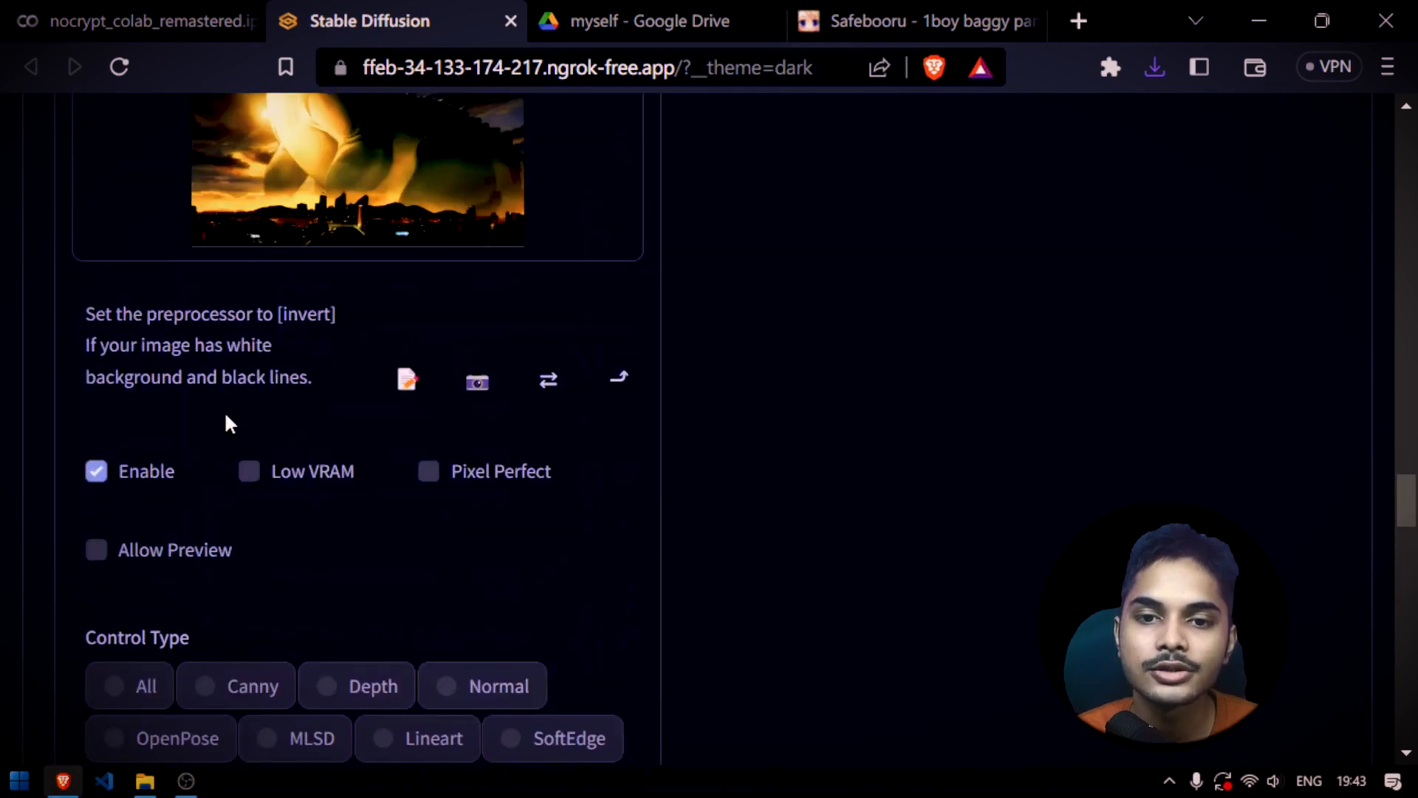
scroll(225, 423, "down", 4)
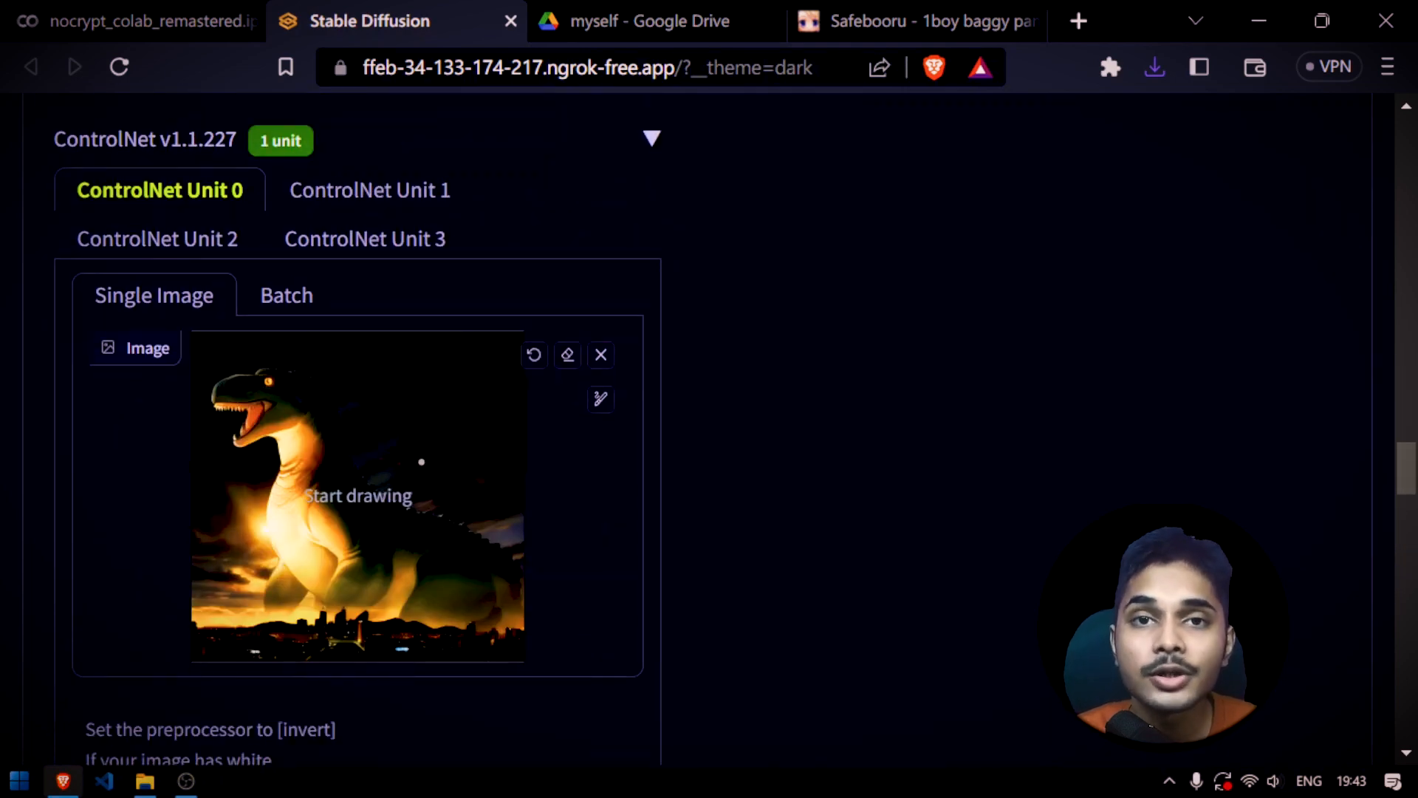
scroll(182, 417, "up", 15)
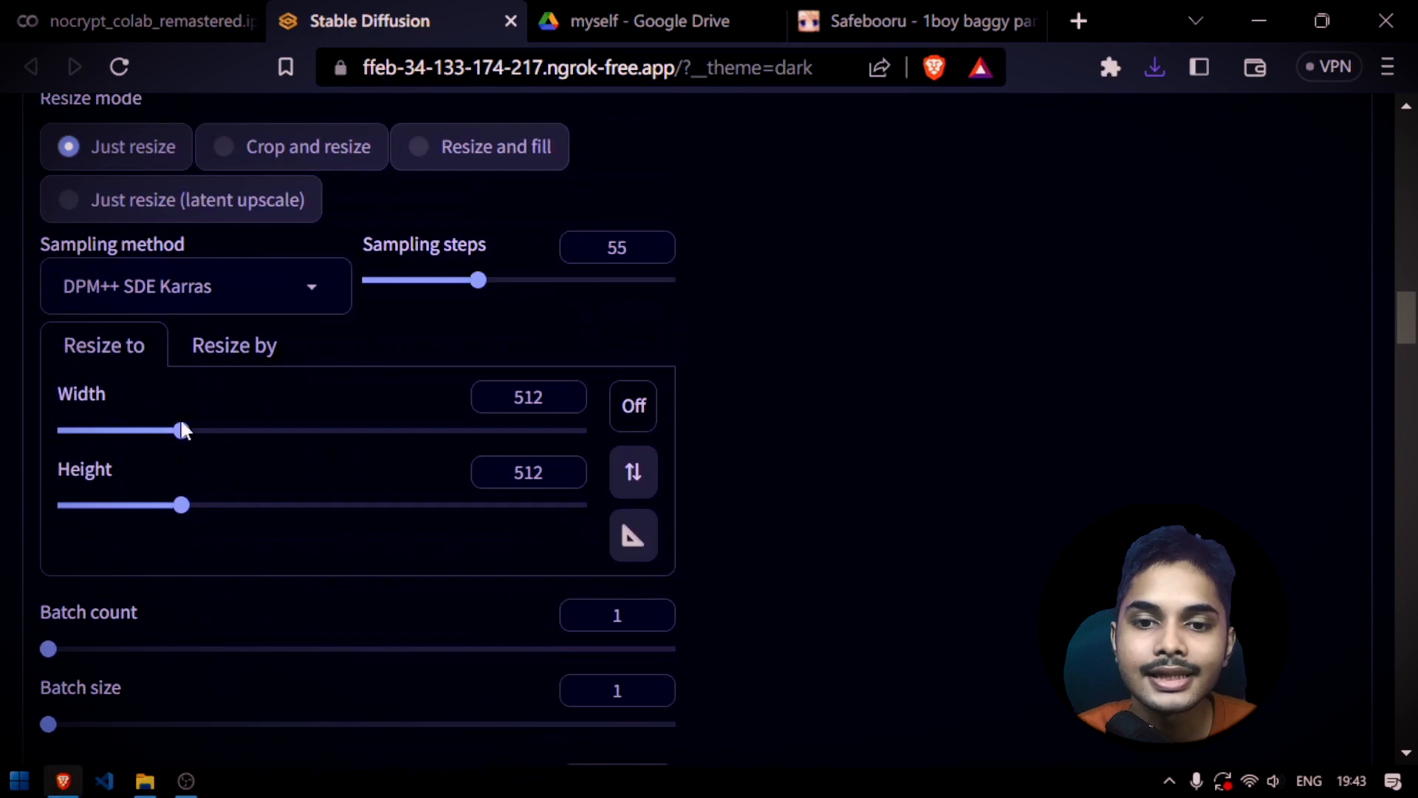
scroll(372, 454, "down", 20)
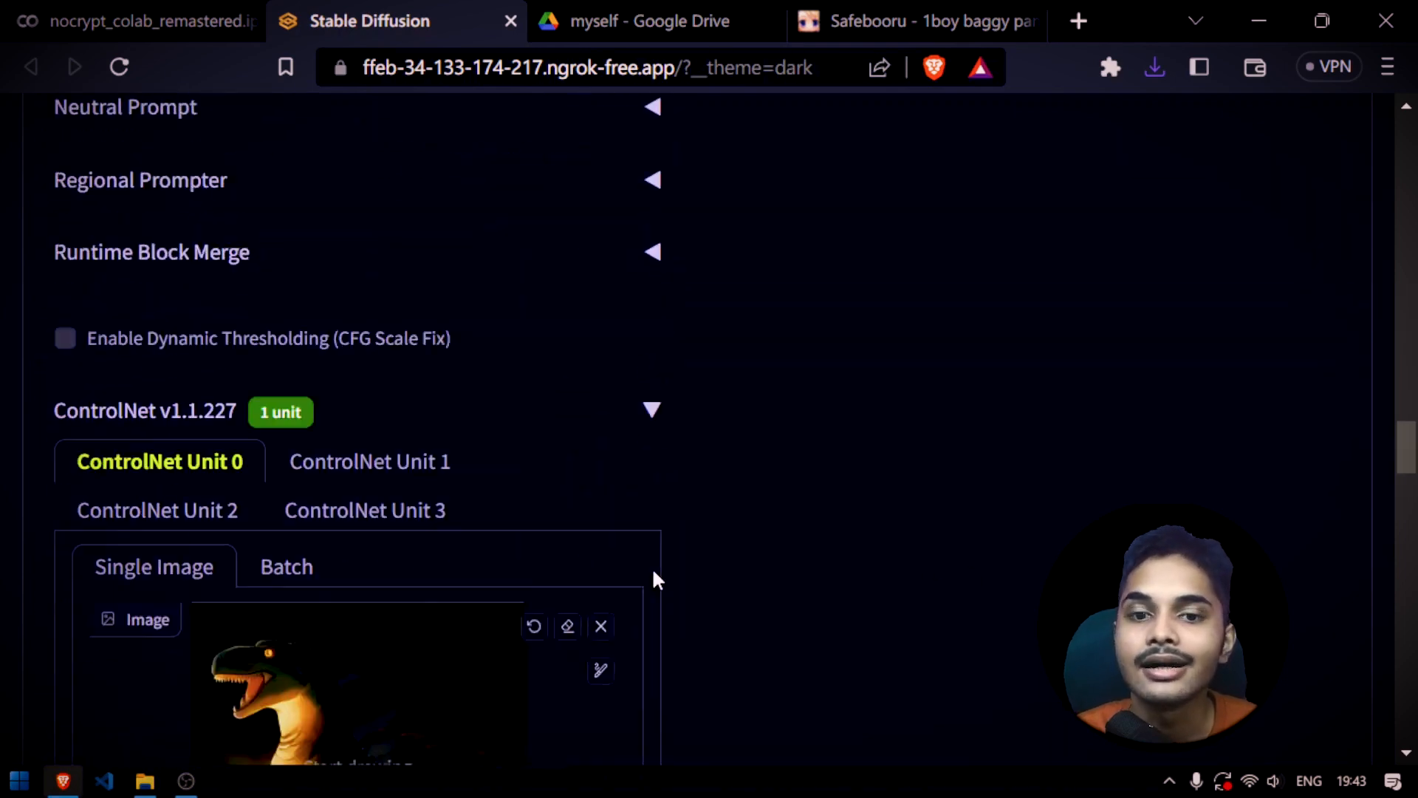
left_click_drag(444, 437, 440, 435)
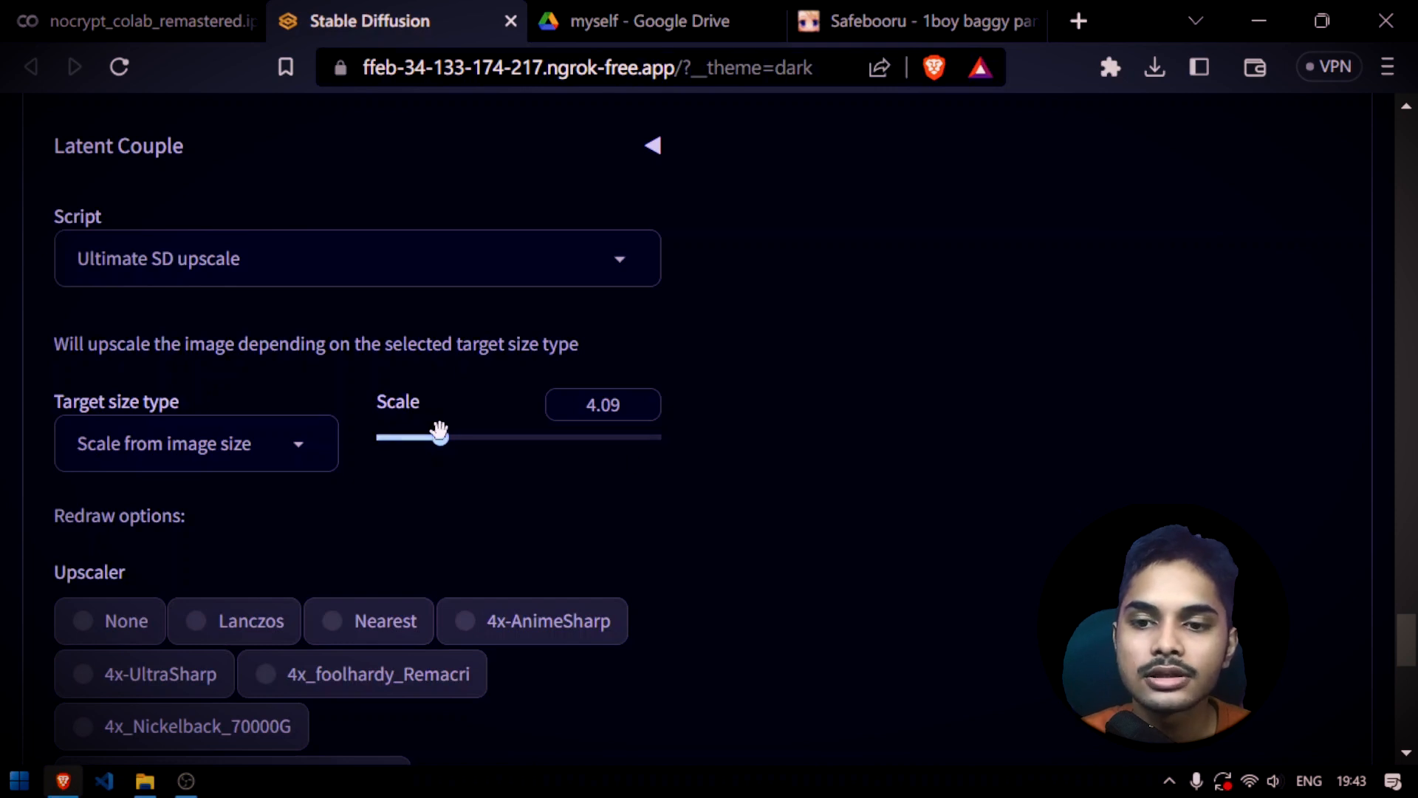
double_click(603, 405)
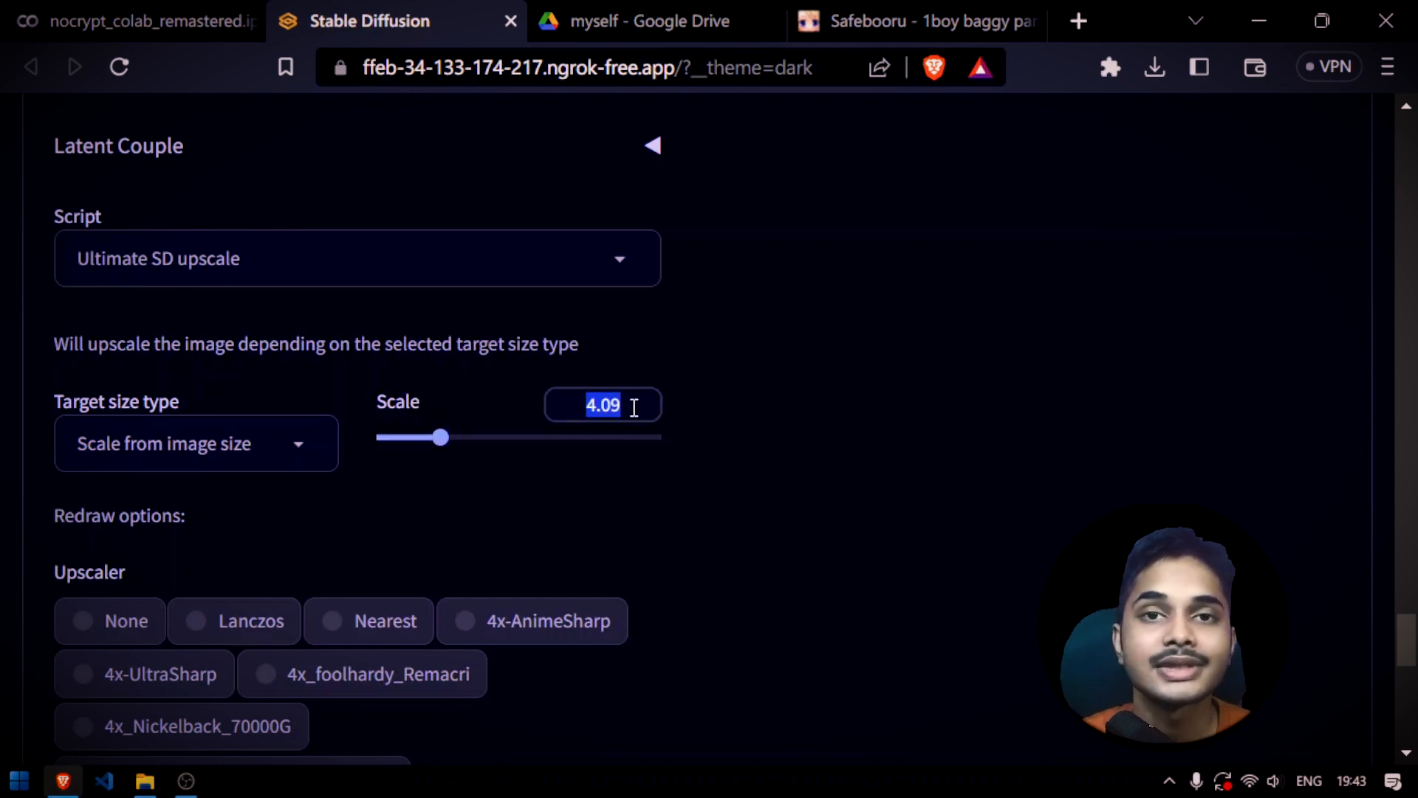
type("2")
Generate the upscaled dinosaur image and compare the live preview with the source image
scroll(875, 530, "up", 15)
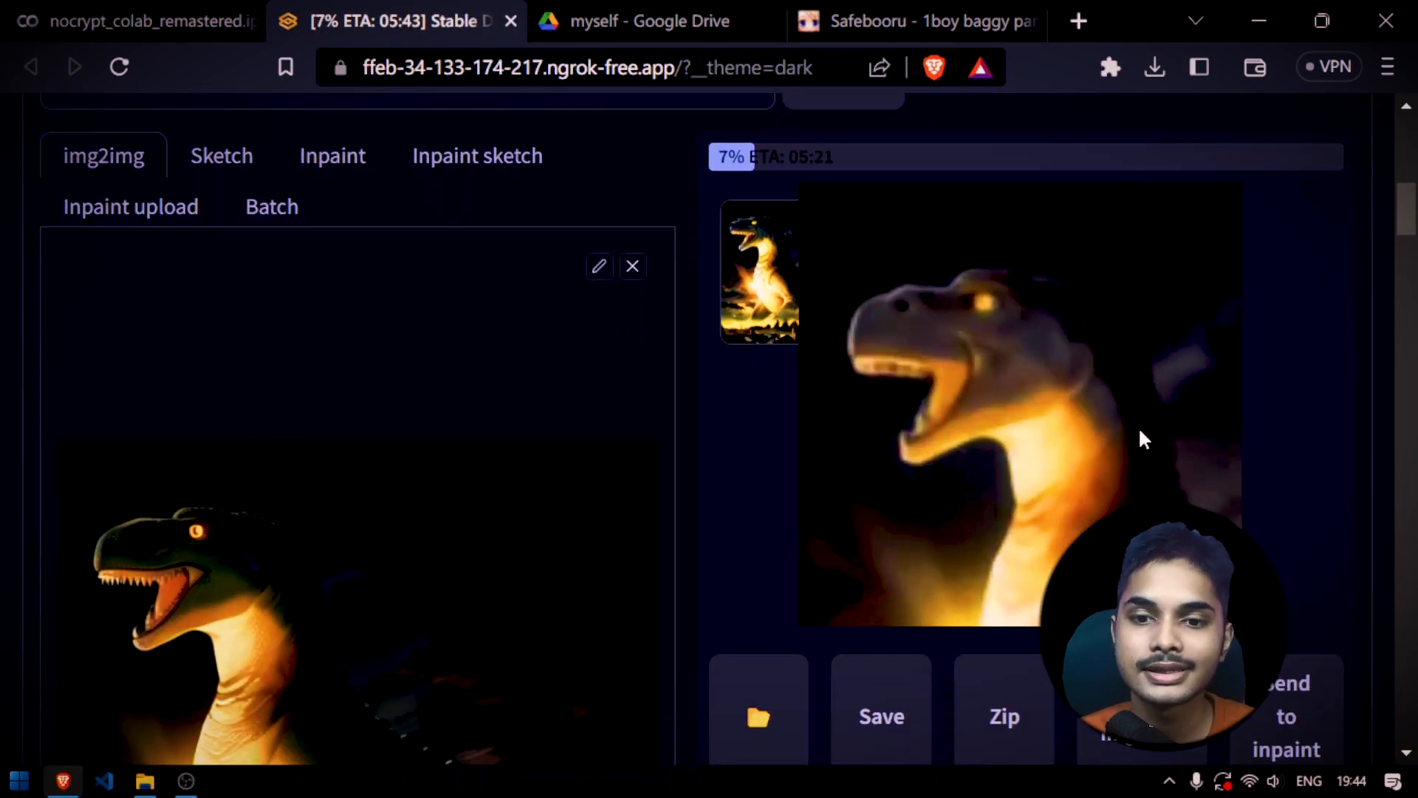
scroll(424, 517, "down", 2)
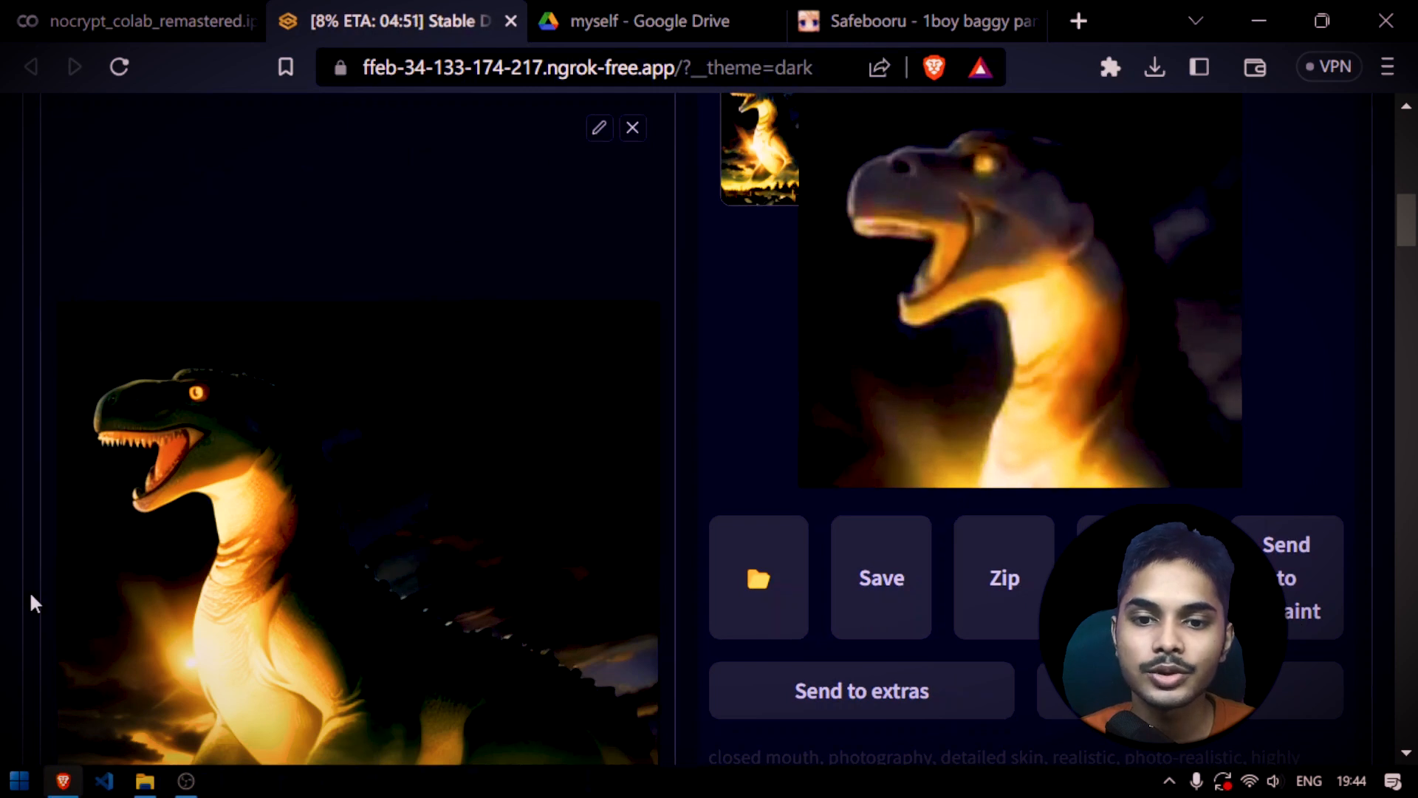
scroll(247, 476, "down", 2)
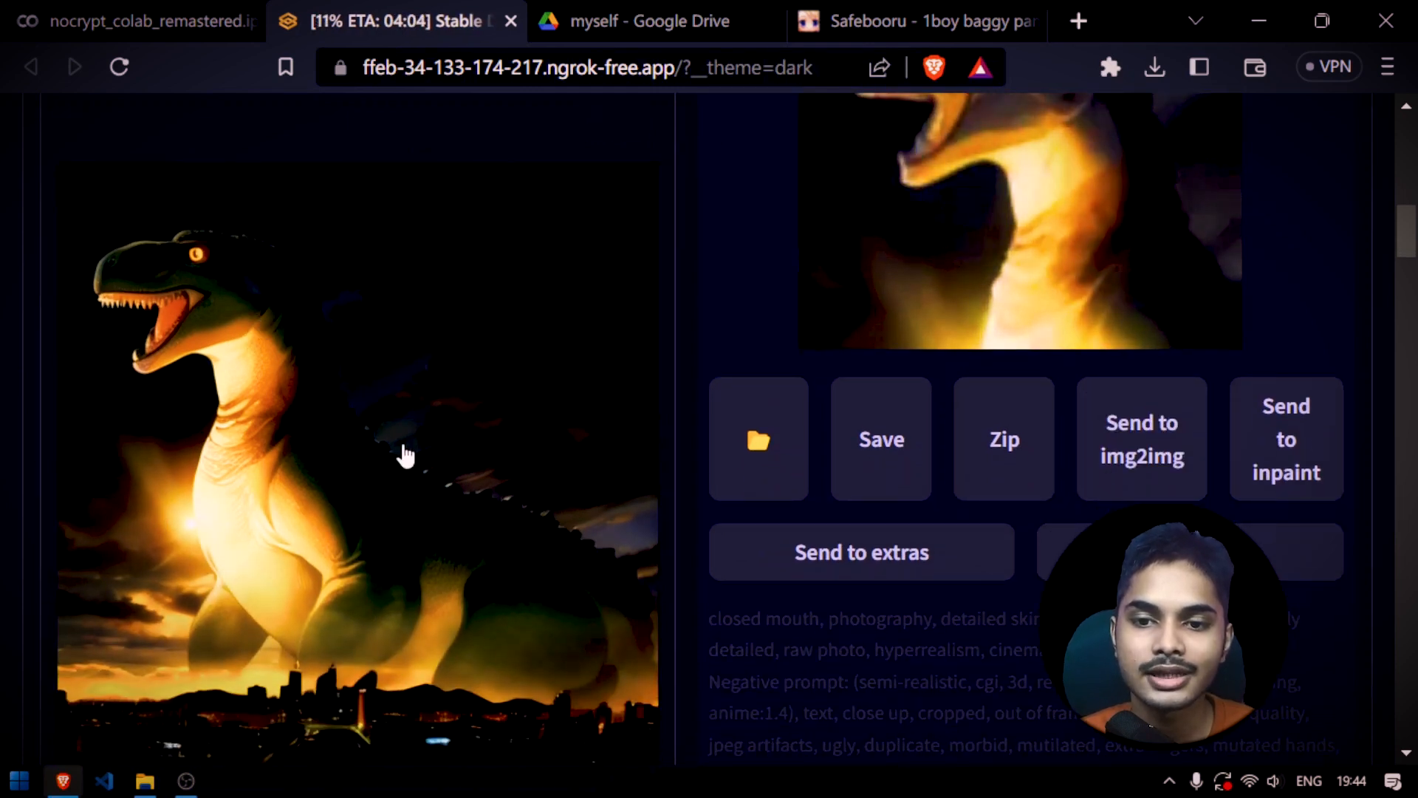
scroll(339, 446, "down", 4)
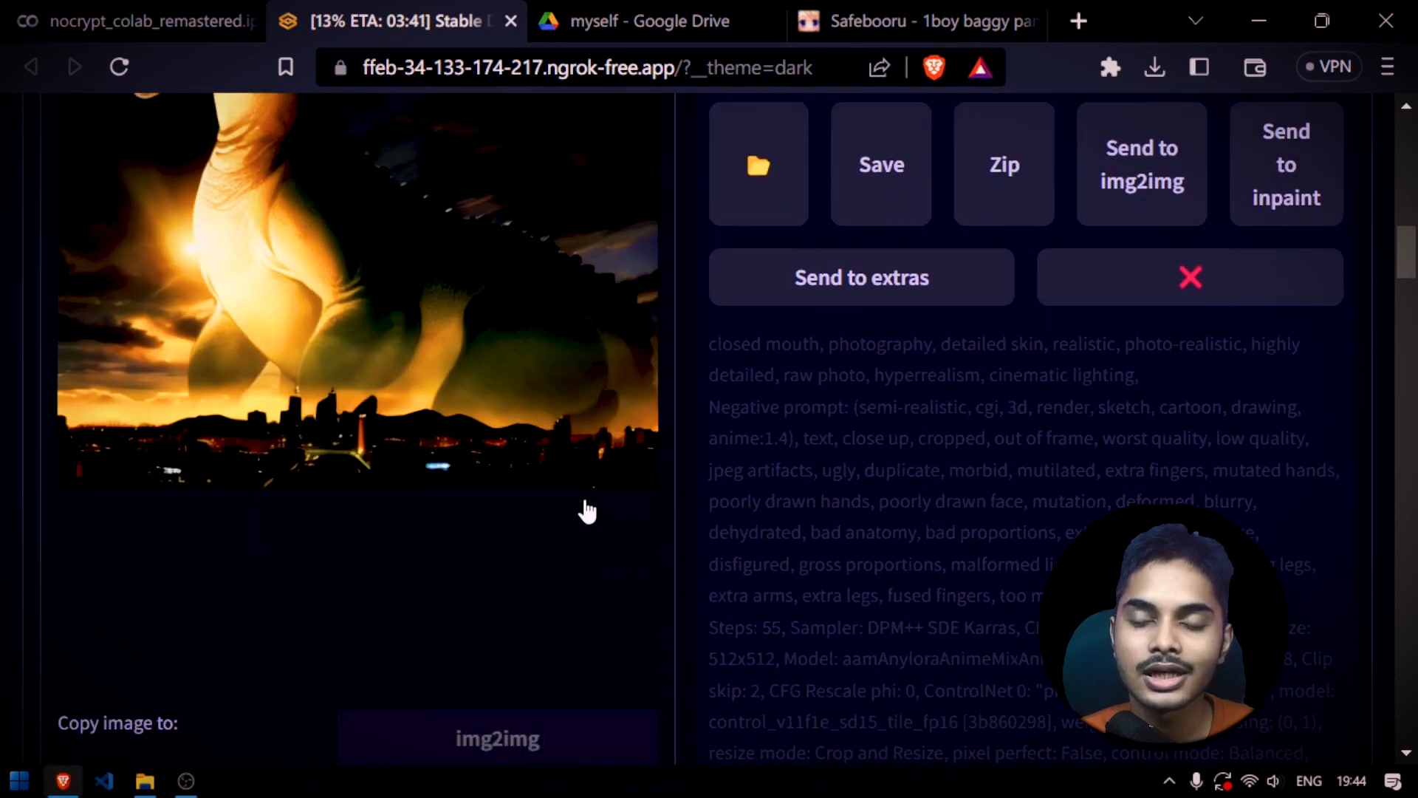
scroll(675, 525, "up", 10)
scroll(703, 475, "down", 3)
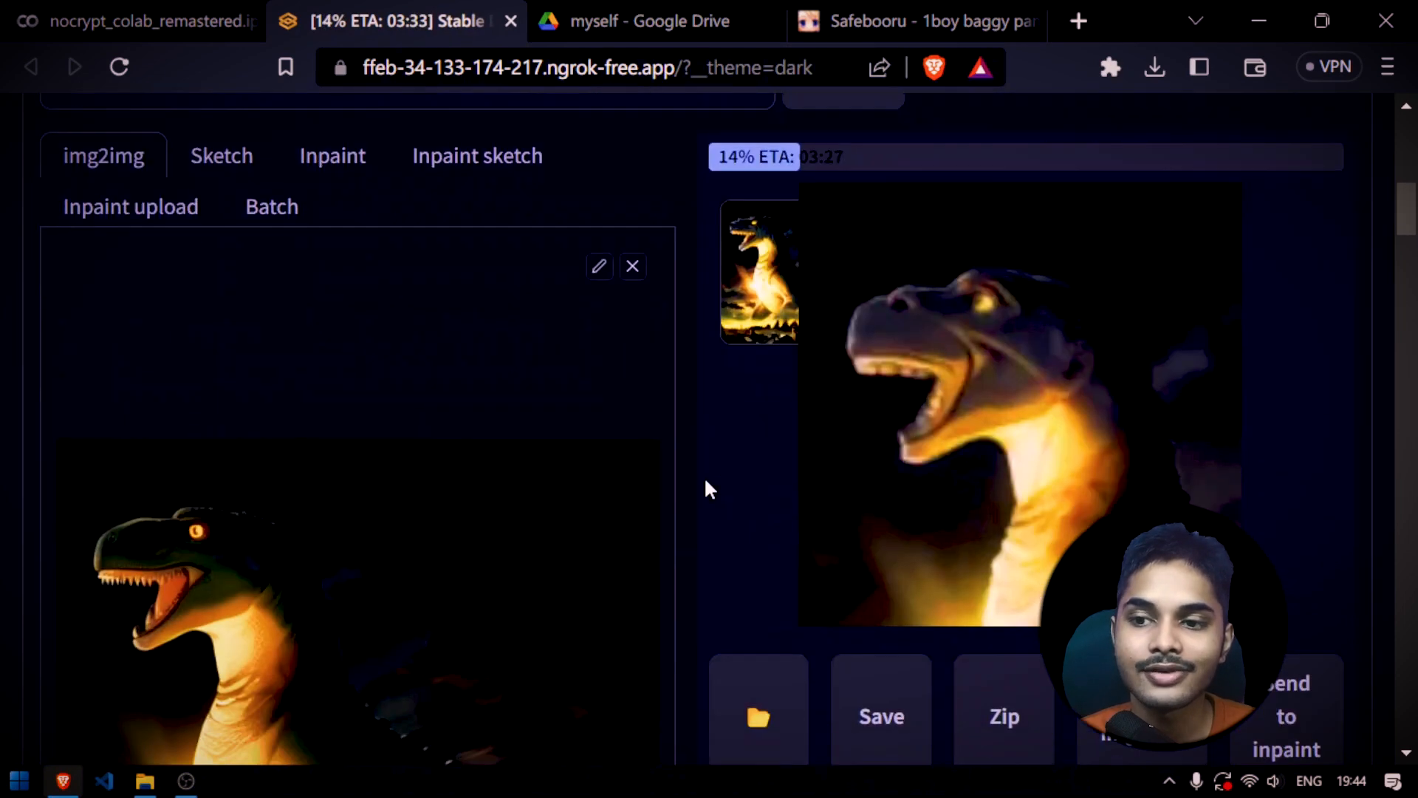
scroll(709, 489, "up", 6)
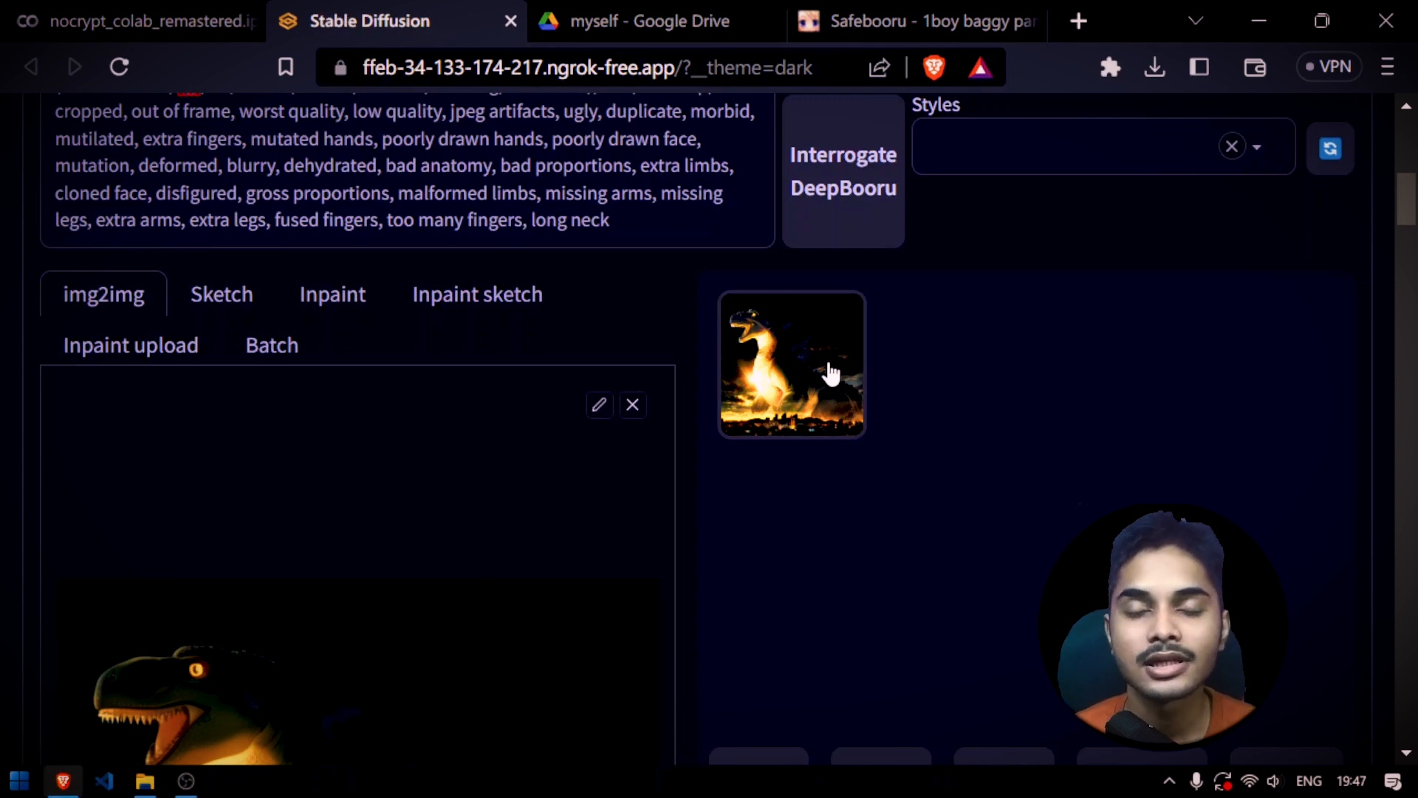
Open the upscaled dinosaur image 00009-aamAnyloraAnimeMixAnime_v1_290171094.png from the desktop
left_click(831, 374)
left_click(1155, 68)
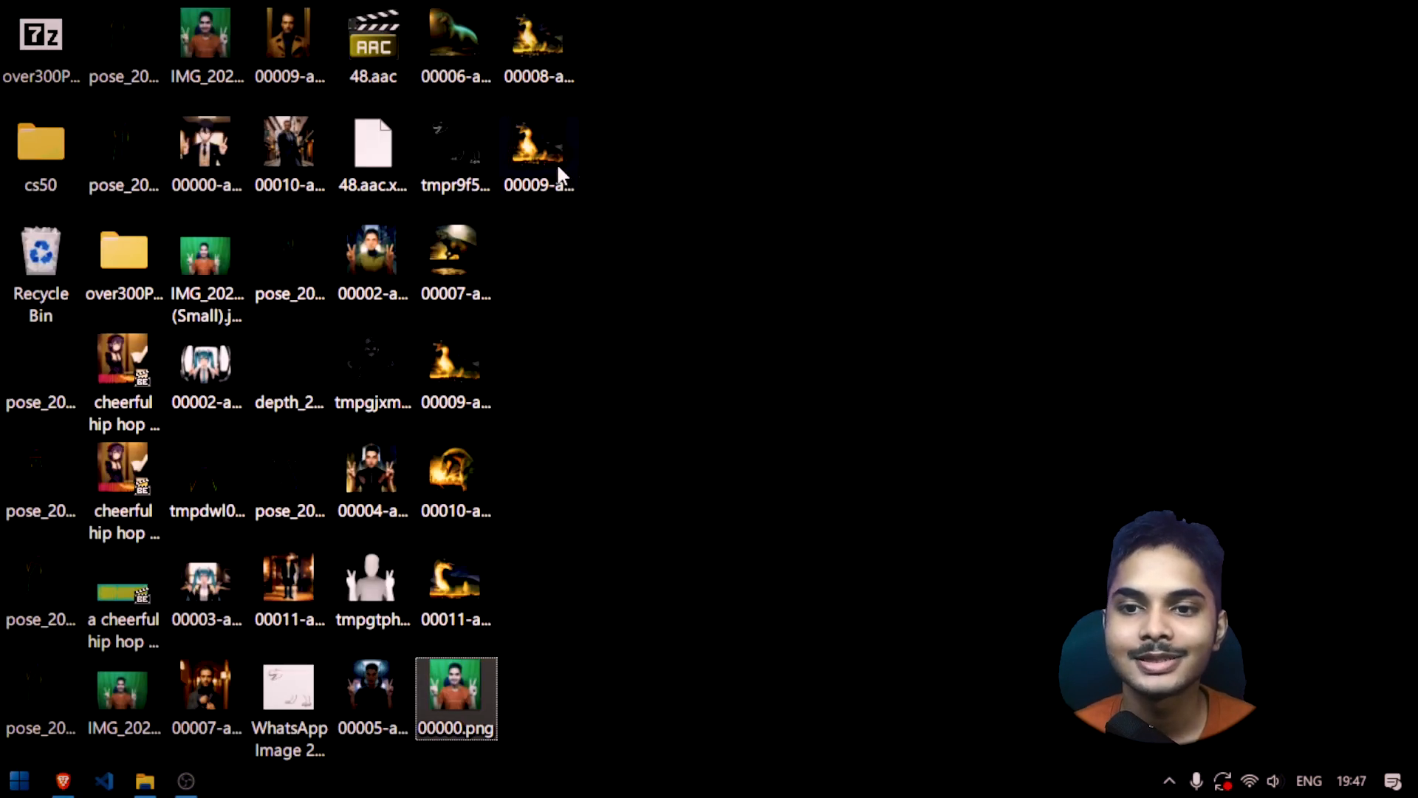
double_click(557, 162)
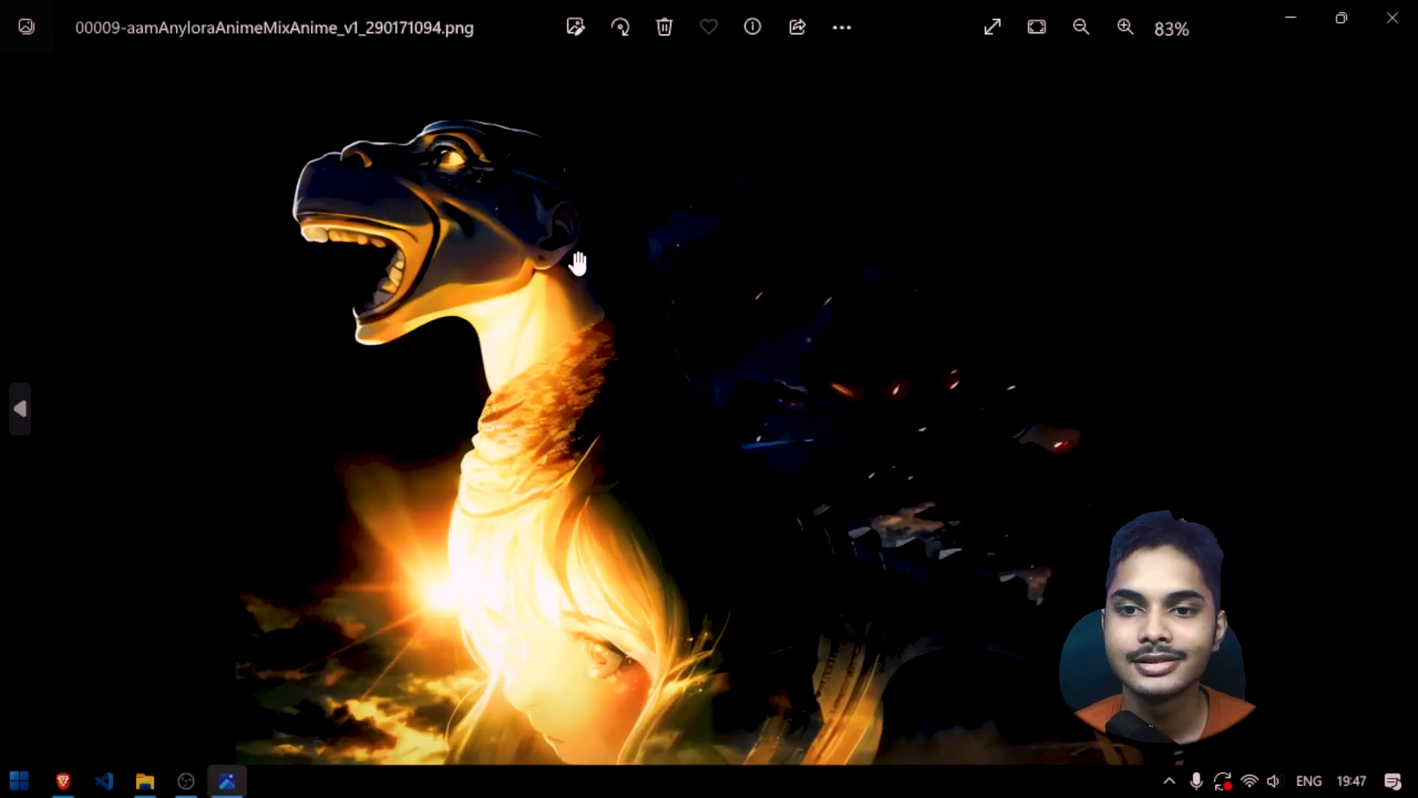
Inspect the upscaled dinosaur's head, neck and the city skyline up close, and close the image
left_click_drag(650, 539, 599, 252)
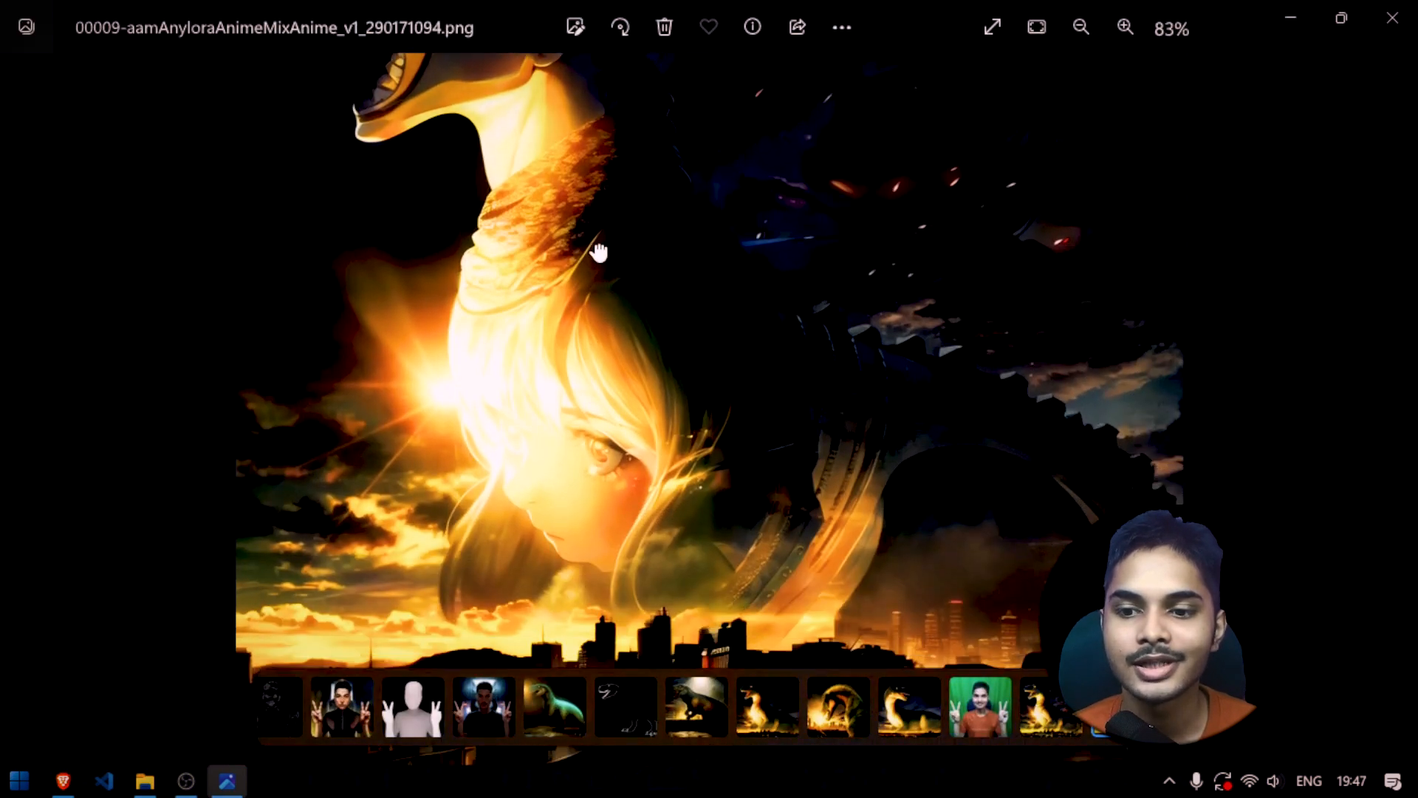
left_click_drag(444, 165, 565, 237)
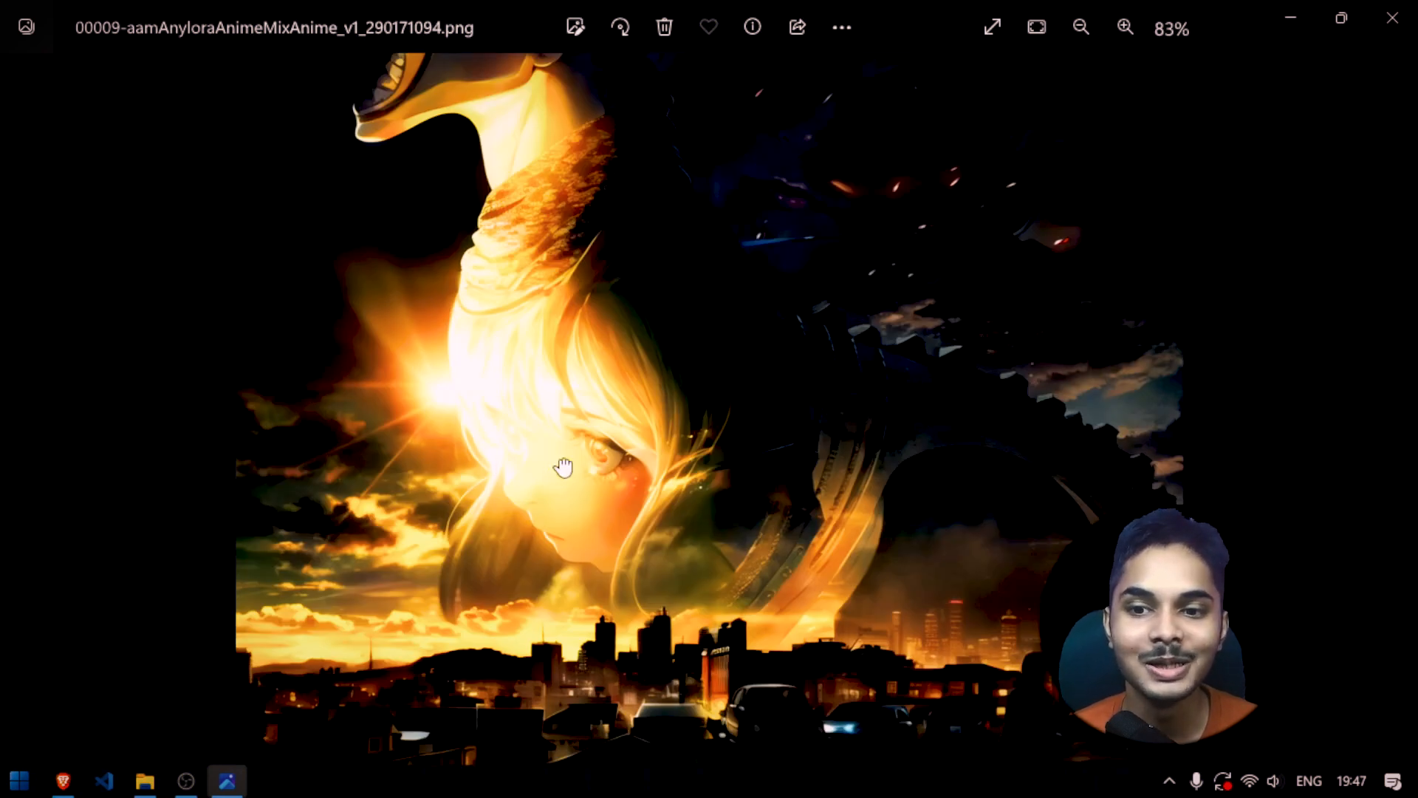
scroll(564, 467, "up", 3)
scroll(538, 472, "down", 4)
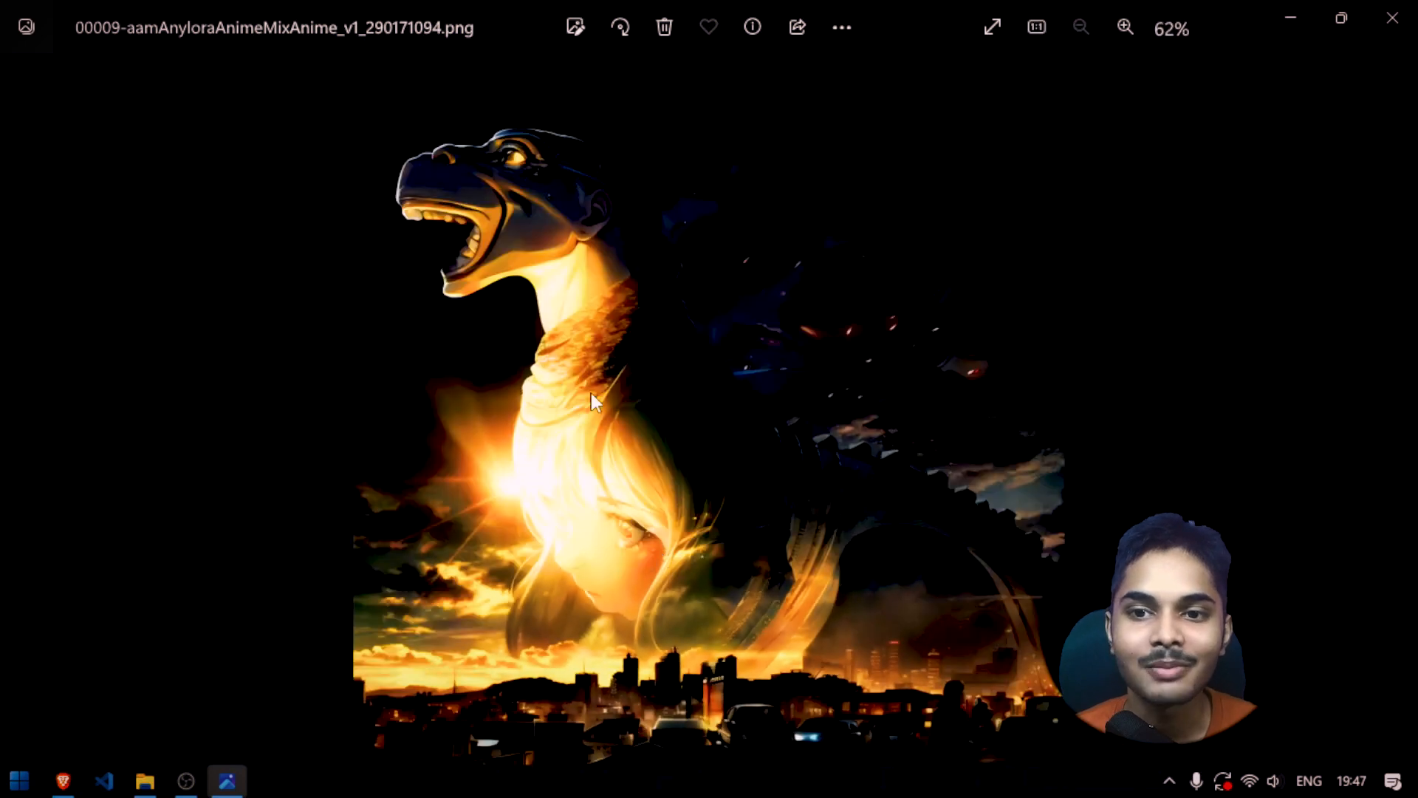
scroll(563, 271, "up", 1)
scroll(564, 272, "down", 1)
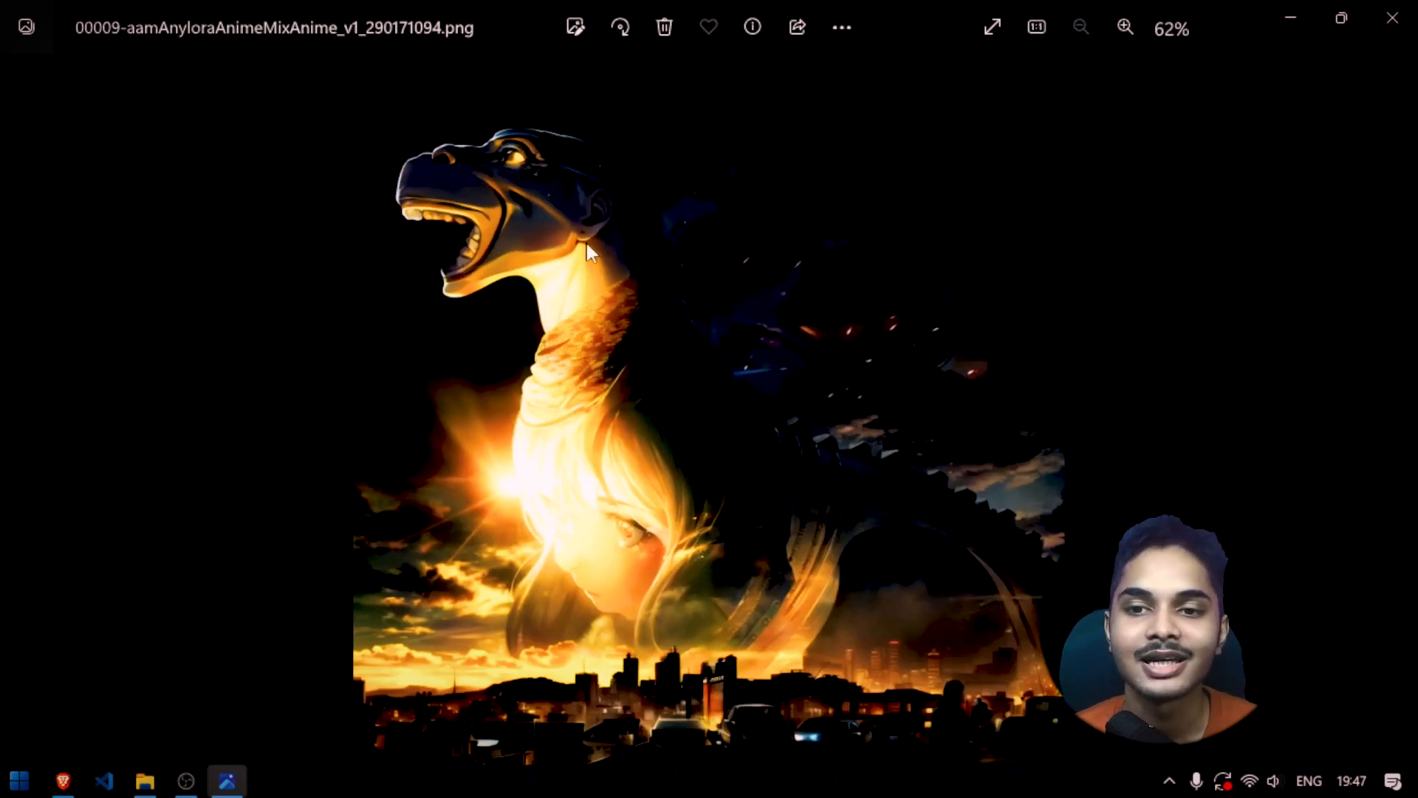
left_click(1393, 18)
scroll(535, 476, "down", 15)
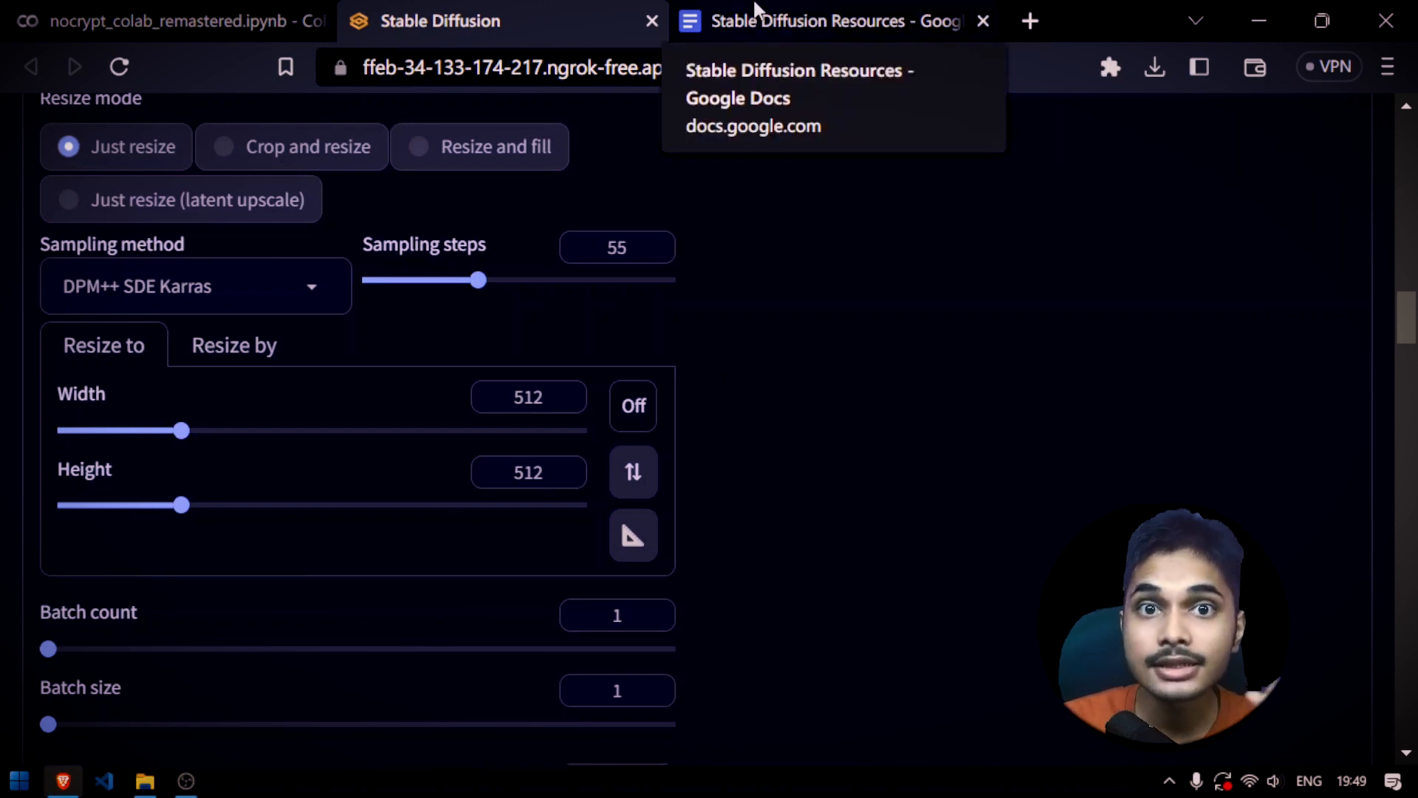
scroll(798, 247, "down", 10)
scroll(795, 246, "down", 10)
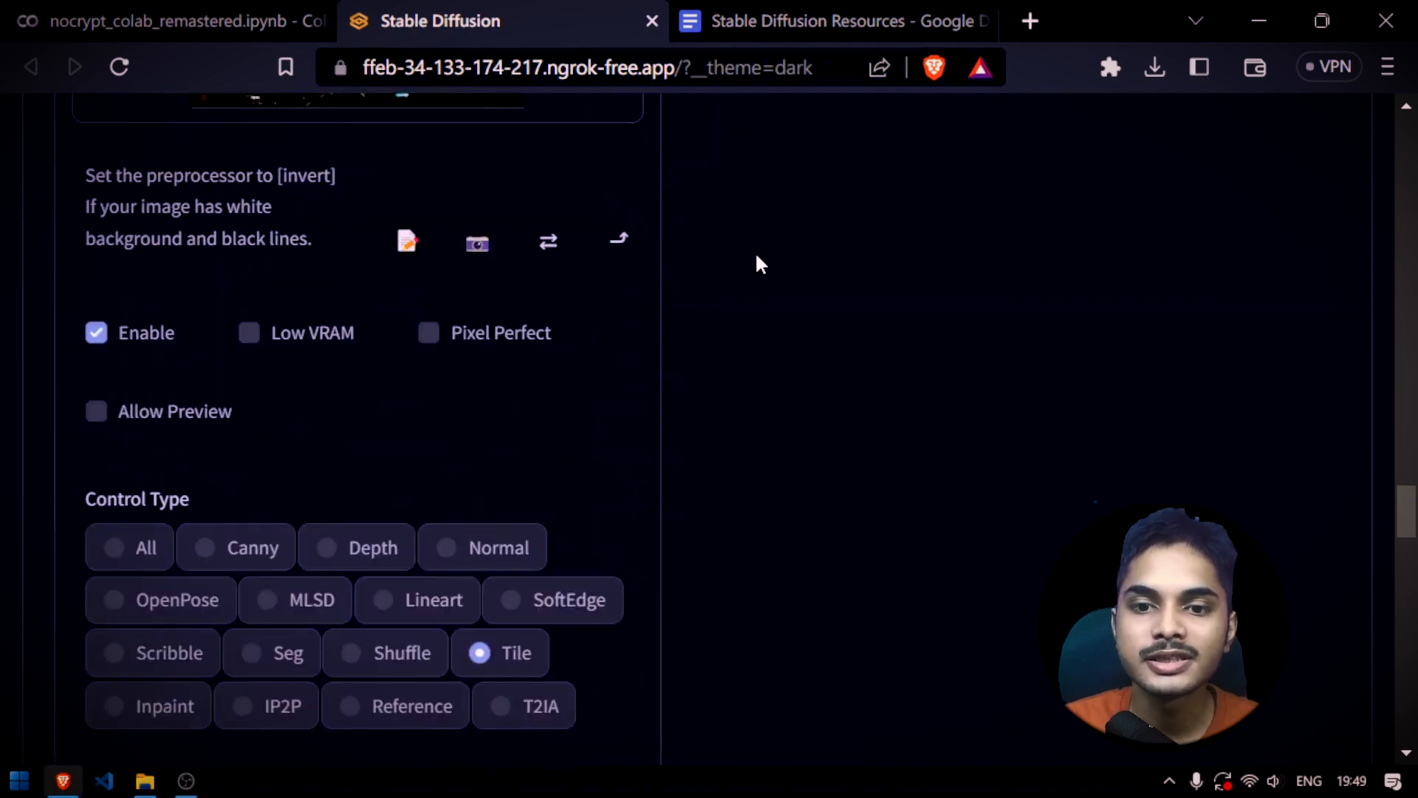
scroll(292, 668, "down", 5)
scroll(460, 528, "up", 3)
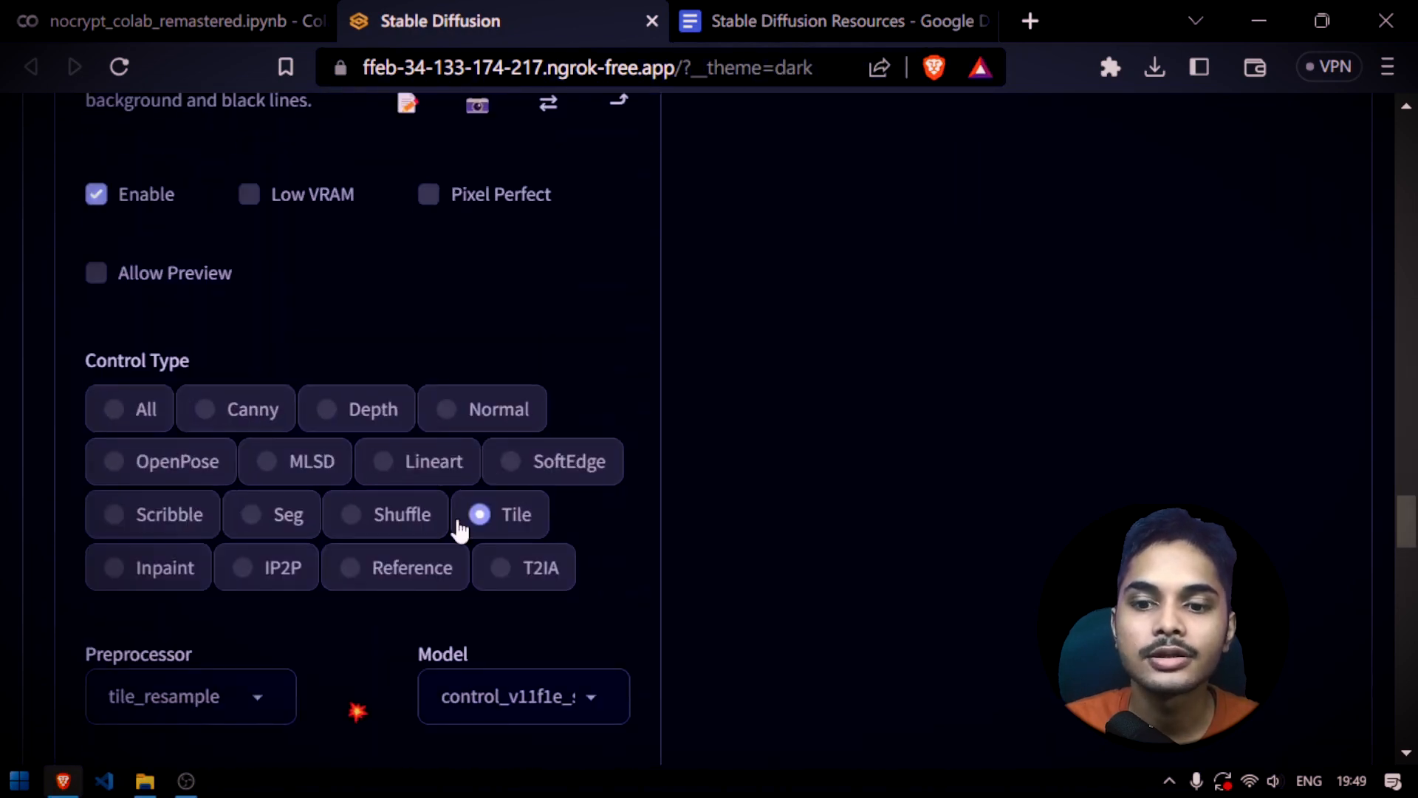
Switch to the Stable Diffusion Resources document and look through its Google Colab and guide link tables
left_click(790, 8)
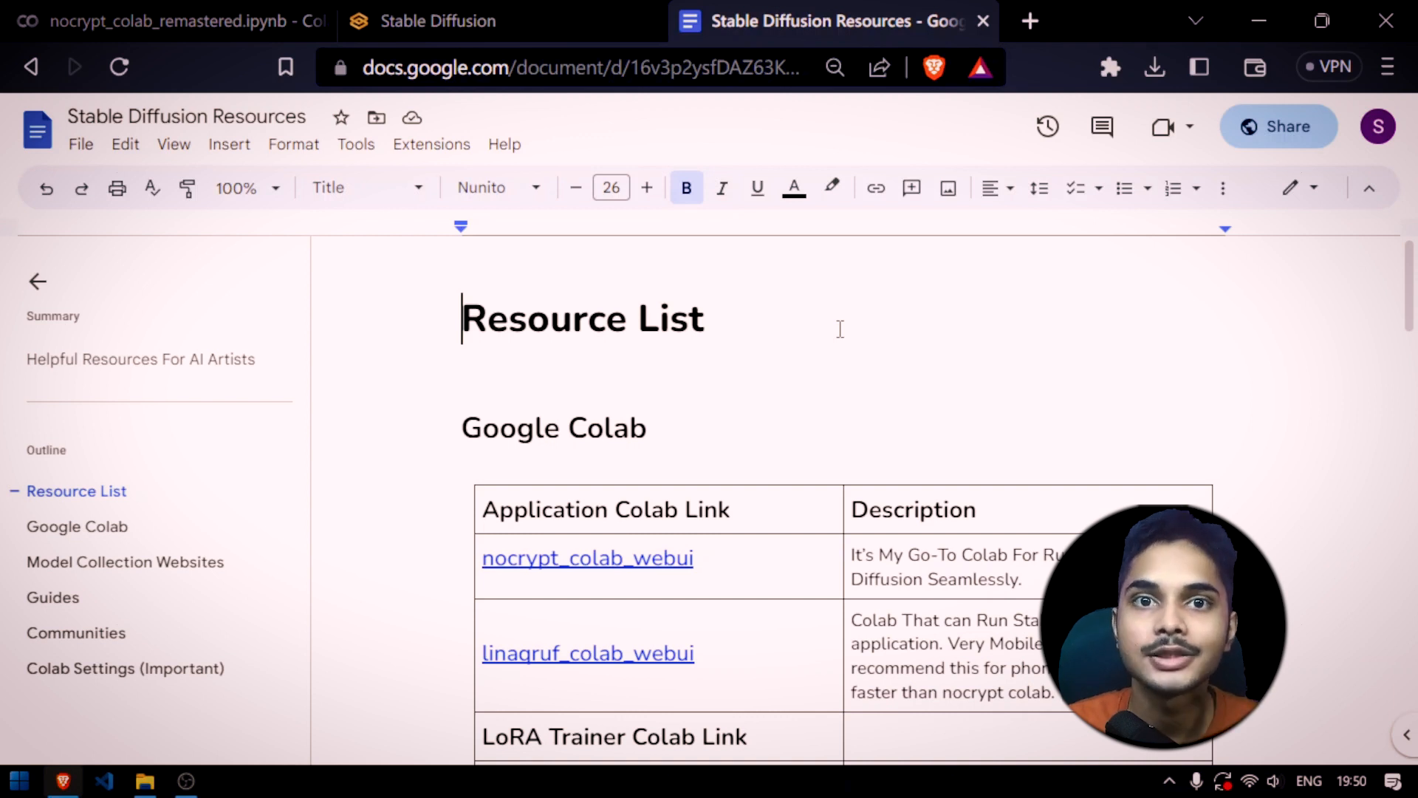
scroll(840, 328, "down", 2)
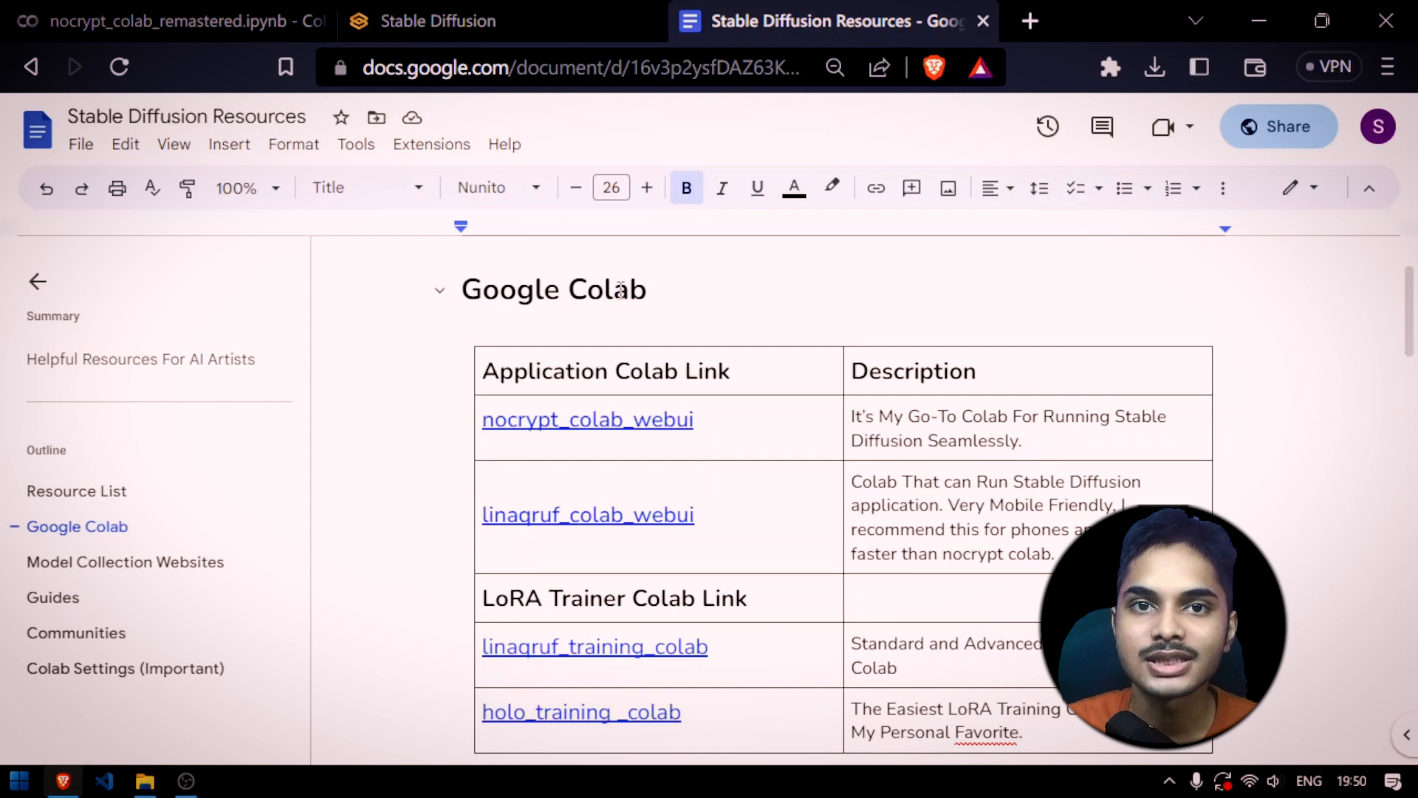
scroll(659, 342, "down", 10)
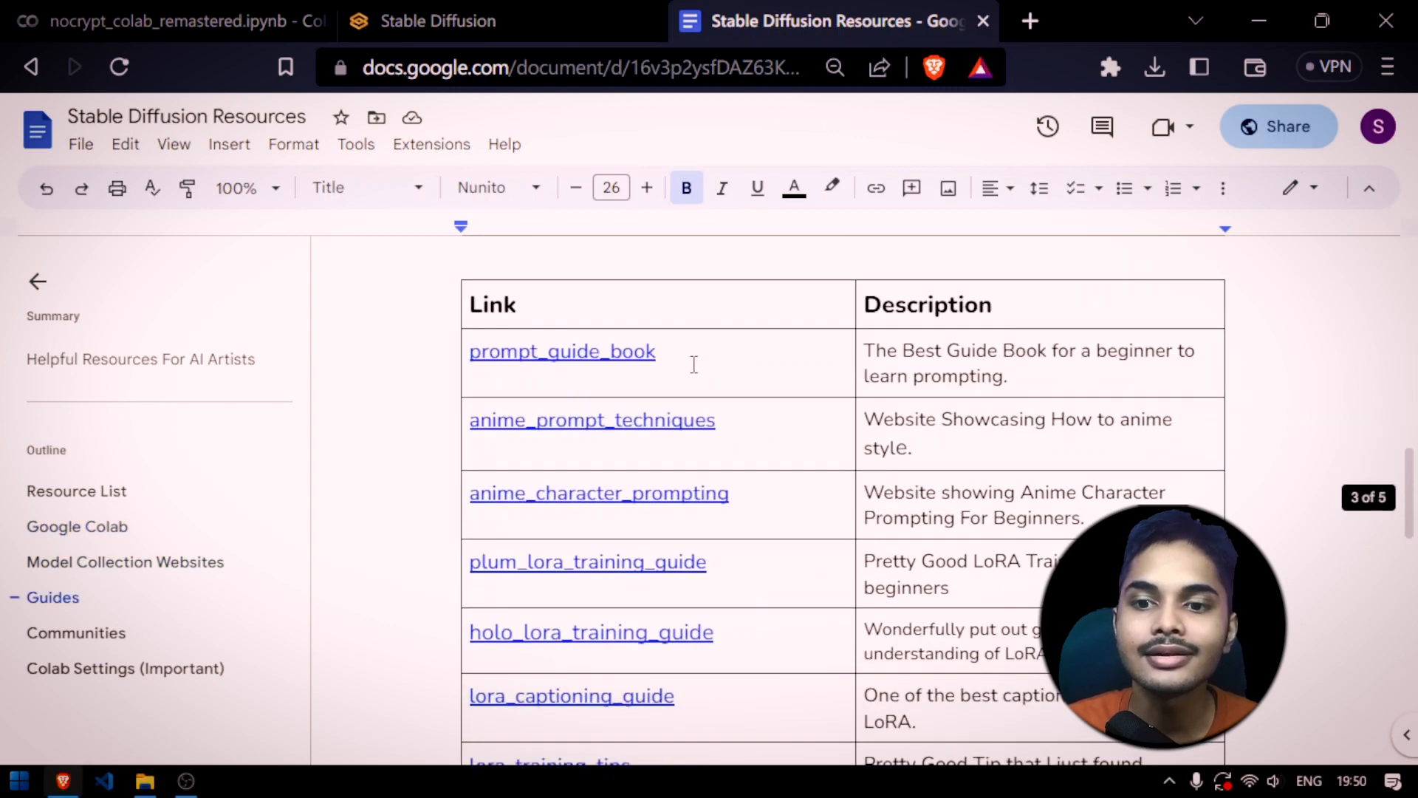
scroll(634, 382, "up", 4)
Open a new browser tab with an empty address field, clearing any mistyped search text
key("ctrl+t")
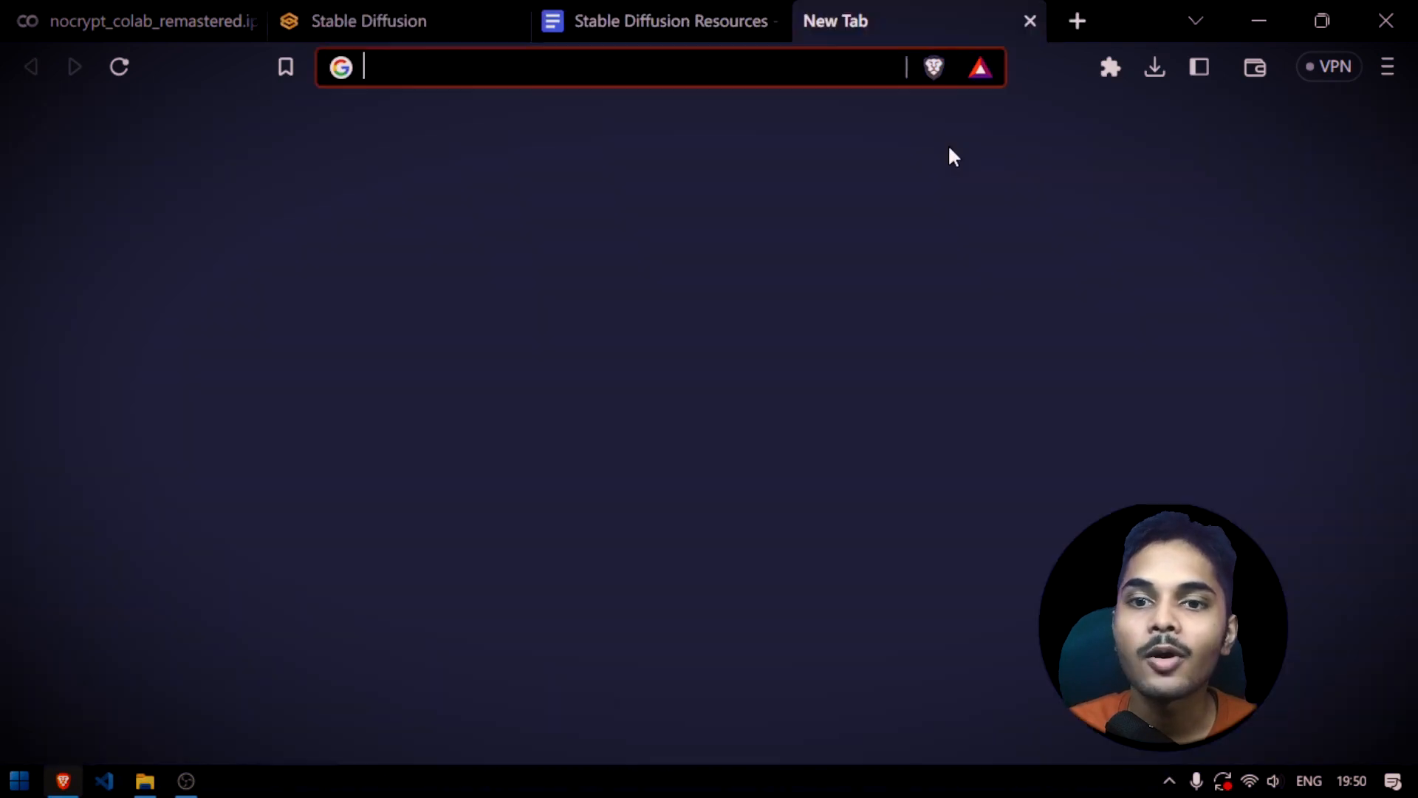
type("illa")
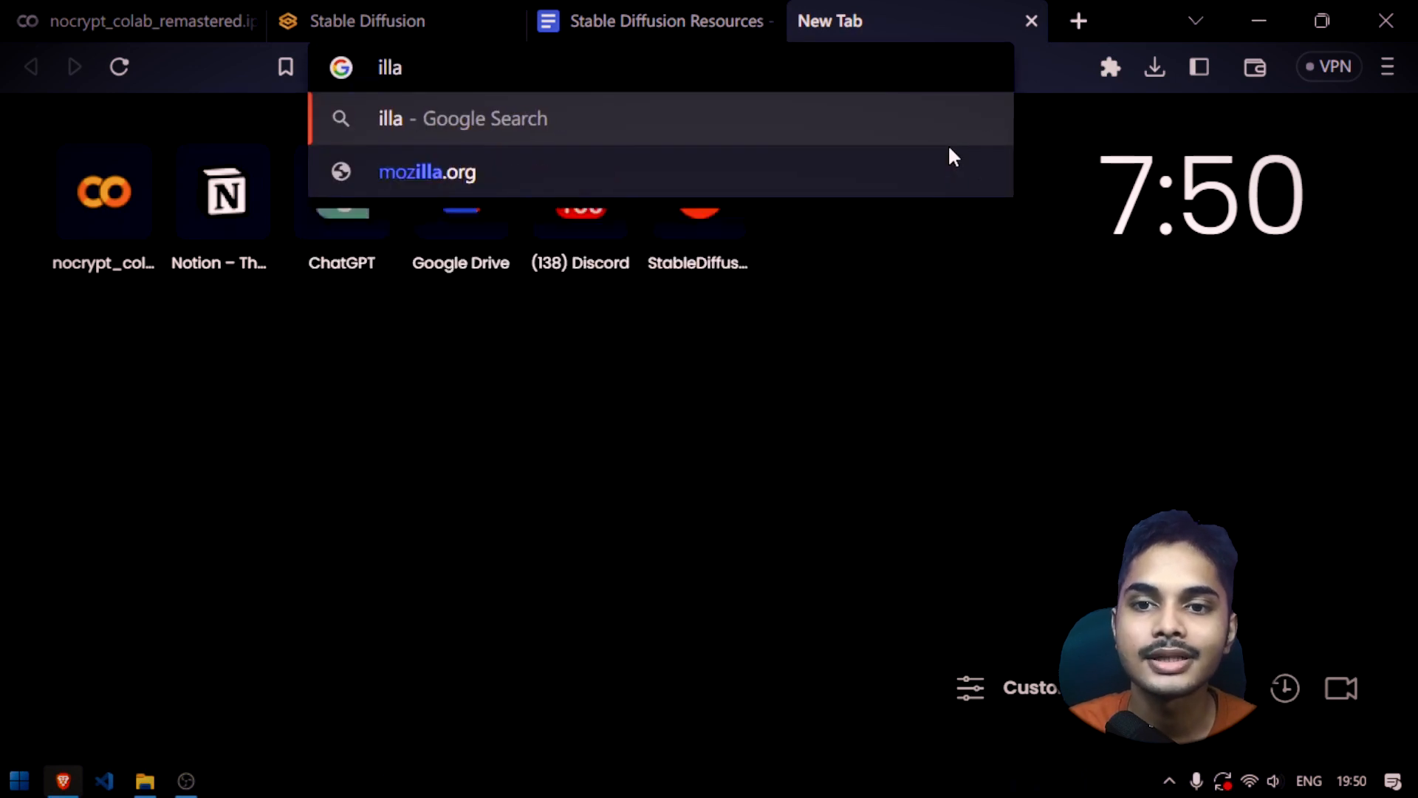
key("ctrl+BackSpace")
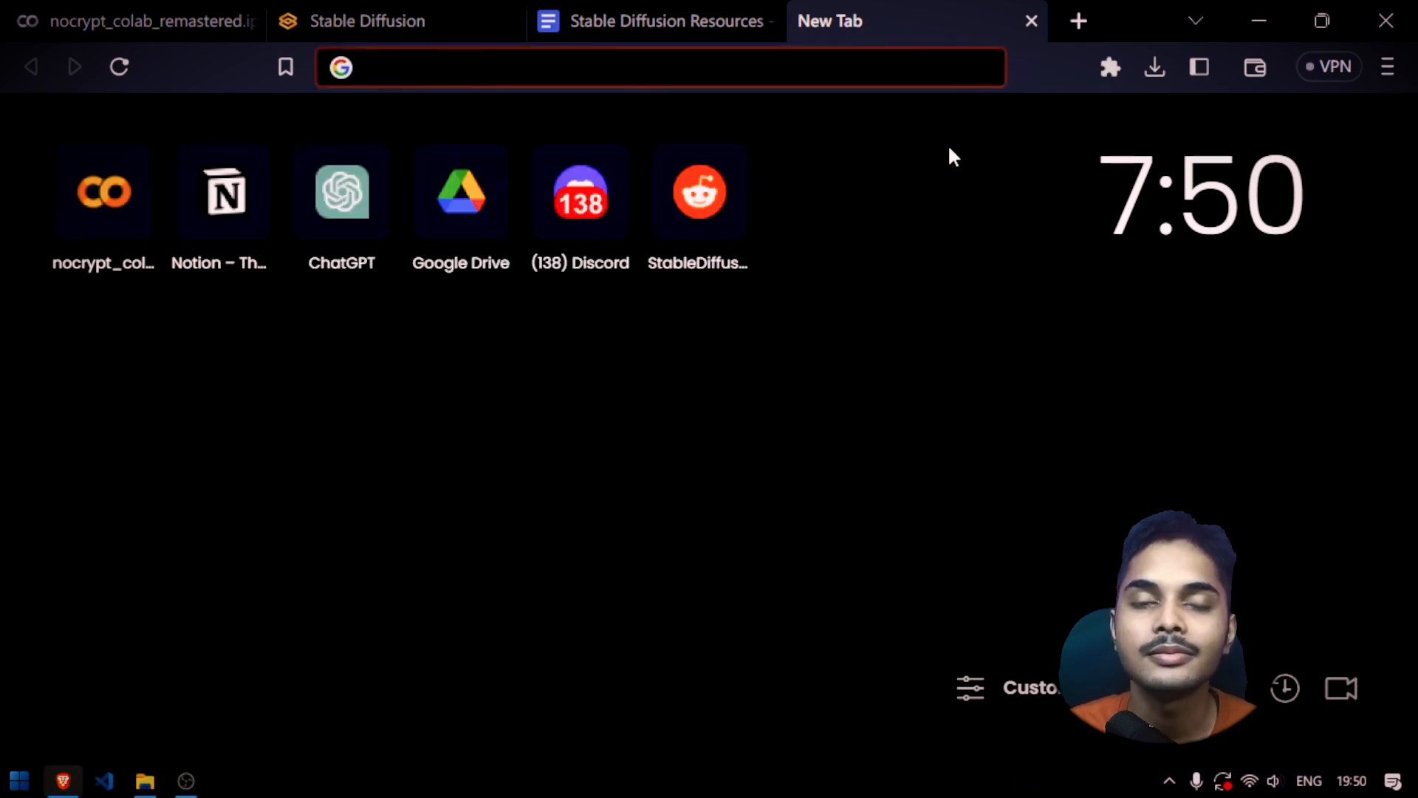